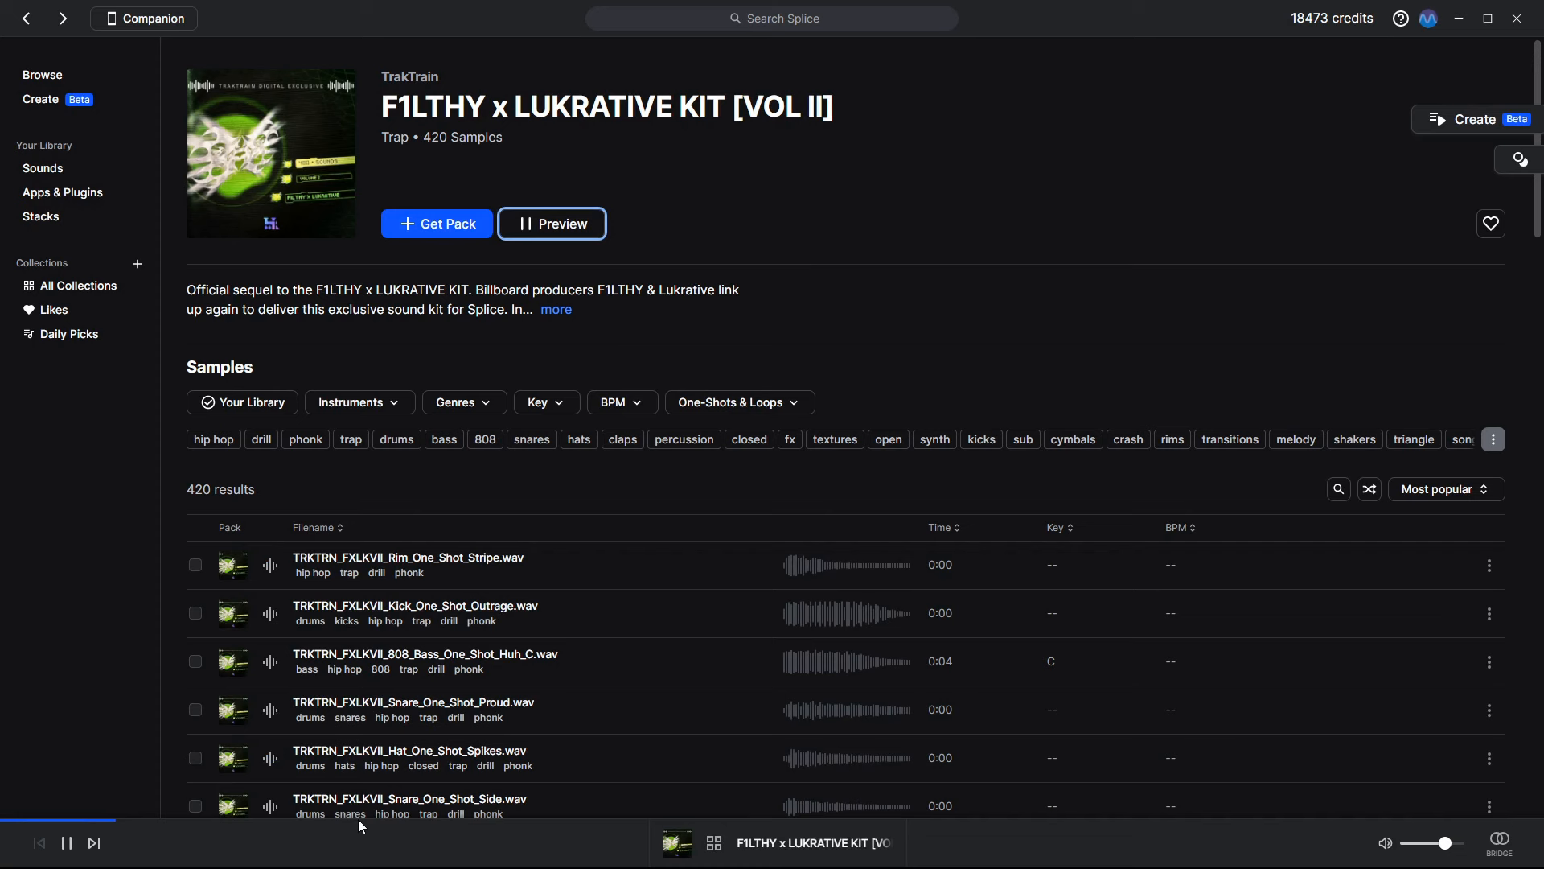
# - Stop the preview of F1LTHY x LUKRATIVE KIT [VOL II] and get the pack
pyautogui.click(359, 820)
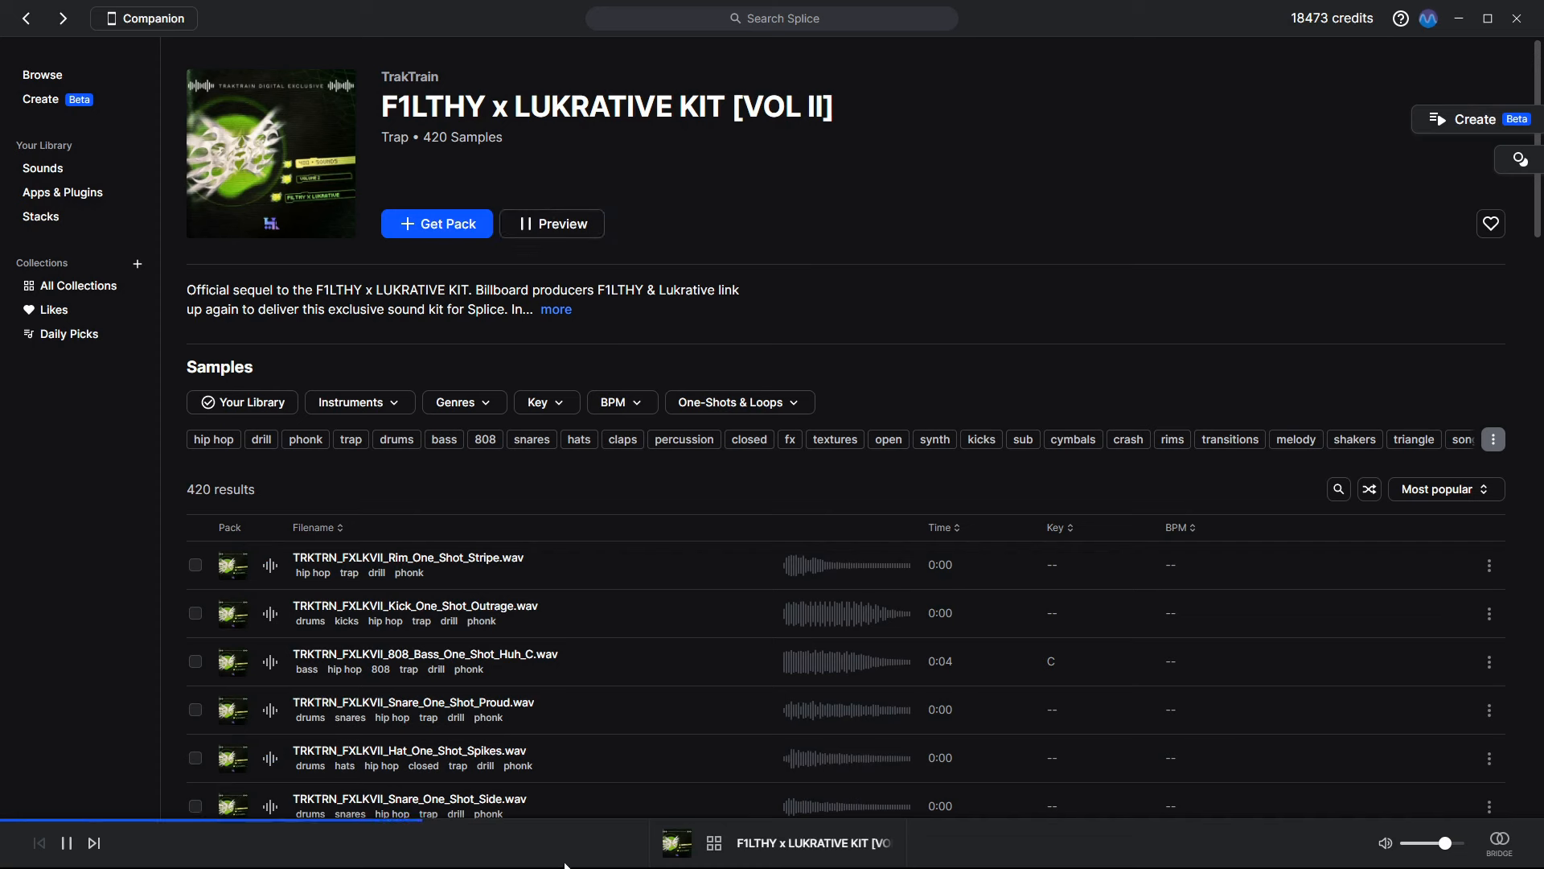
pyautogui.click(72, 843)
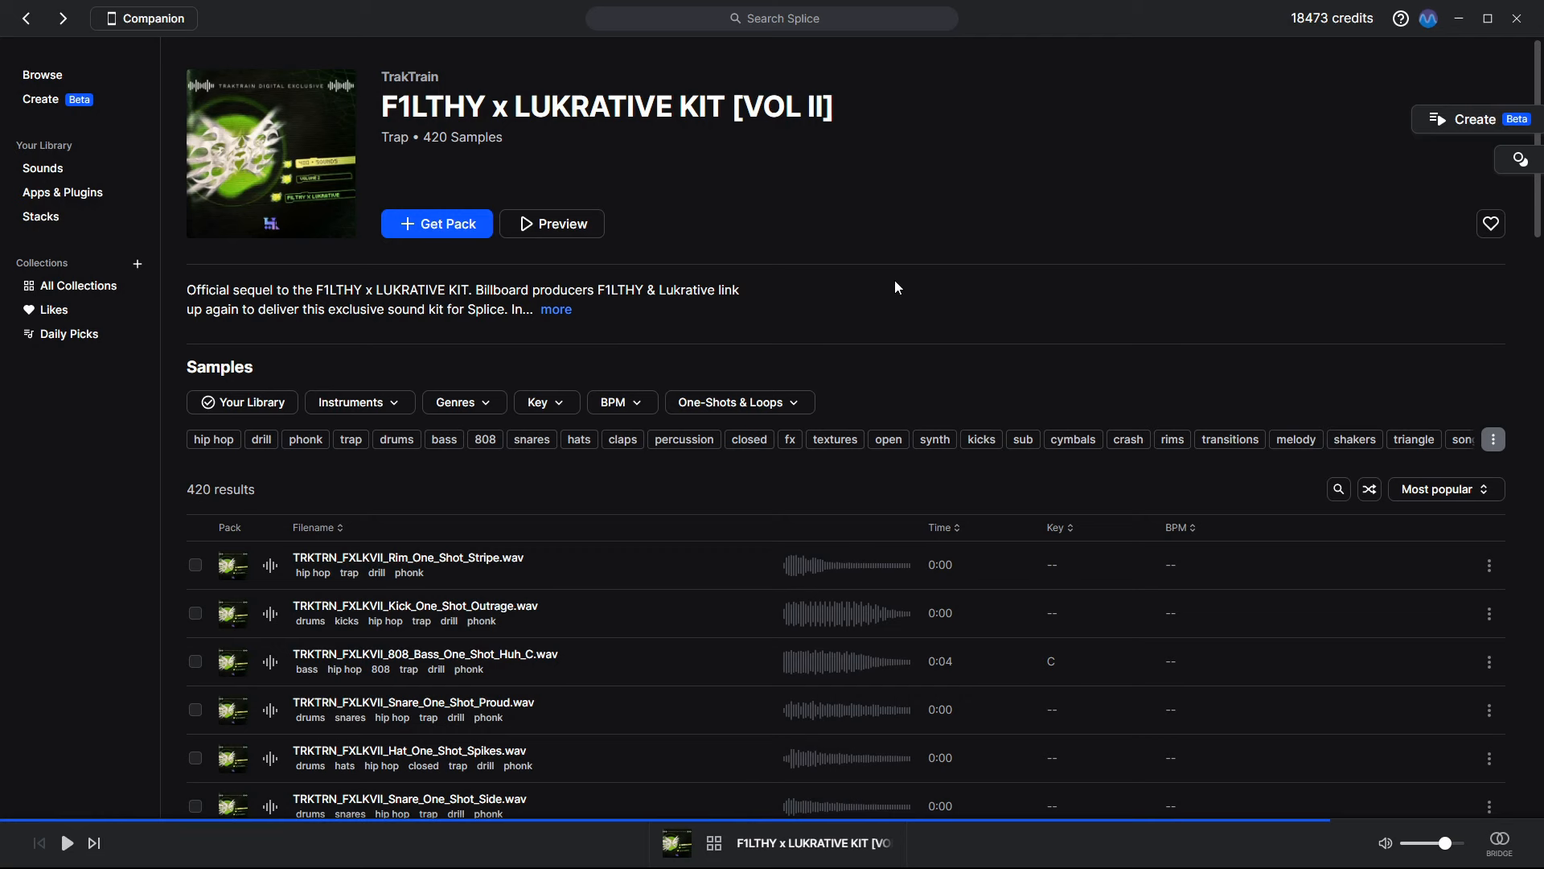
pyautogui.click(448, 236)
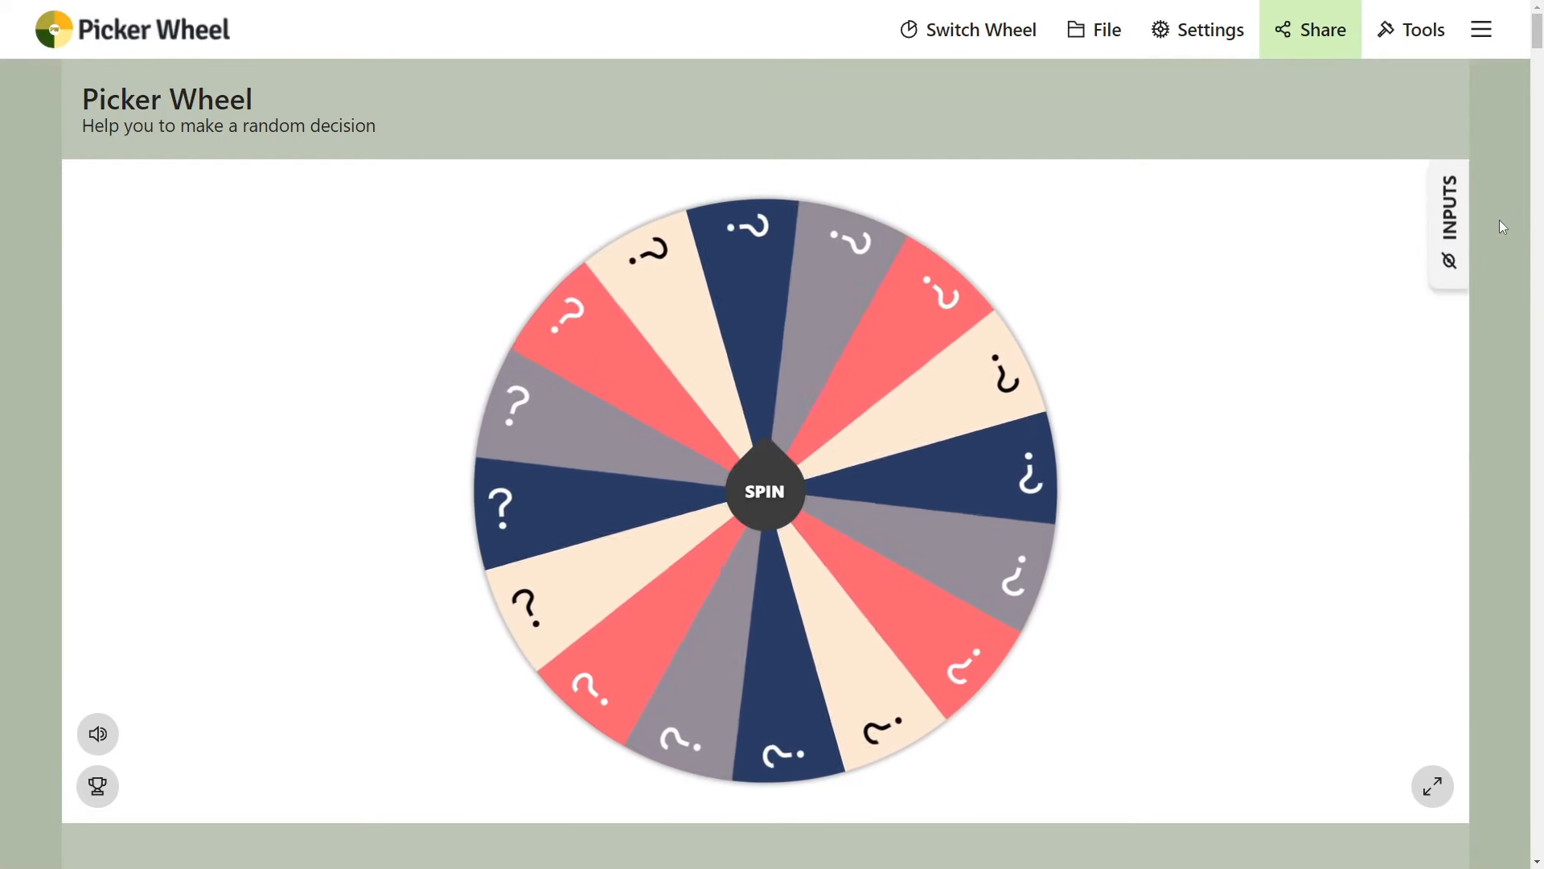
# - Switch to Picker Wheel, spin for a random genre, dismiss the result and spin again
pyautogui.scroll(-1, 1499, 219)
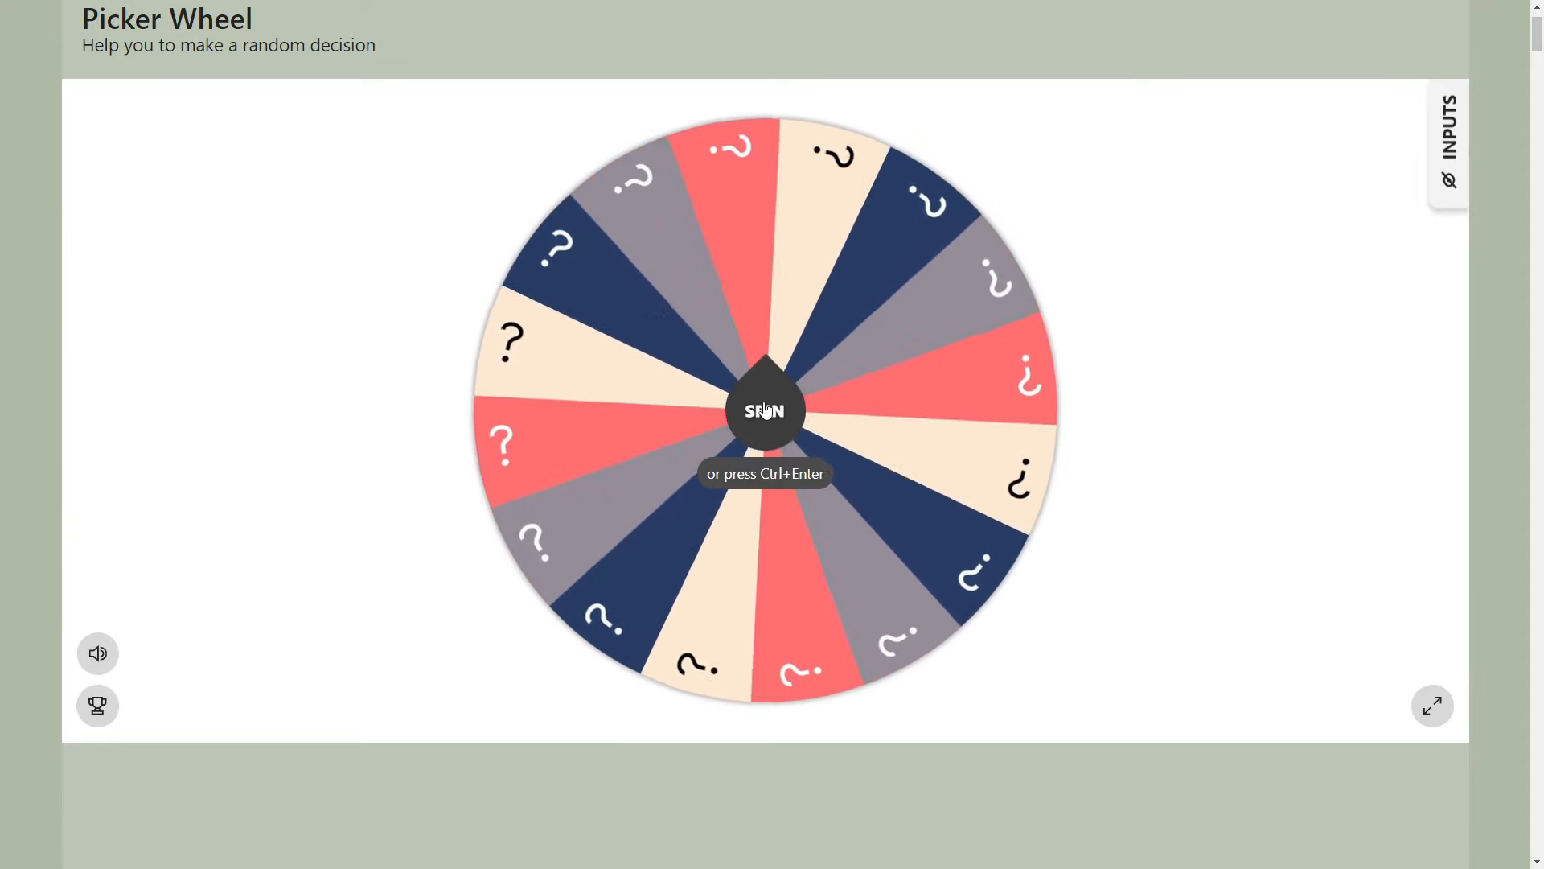
pyautogui.click(766, 411)
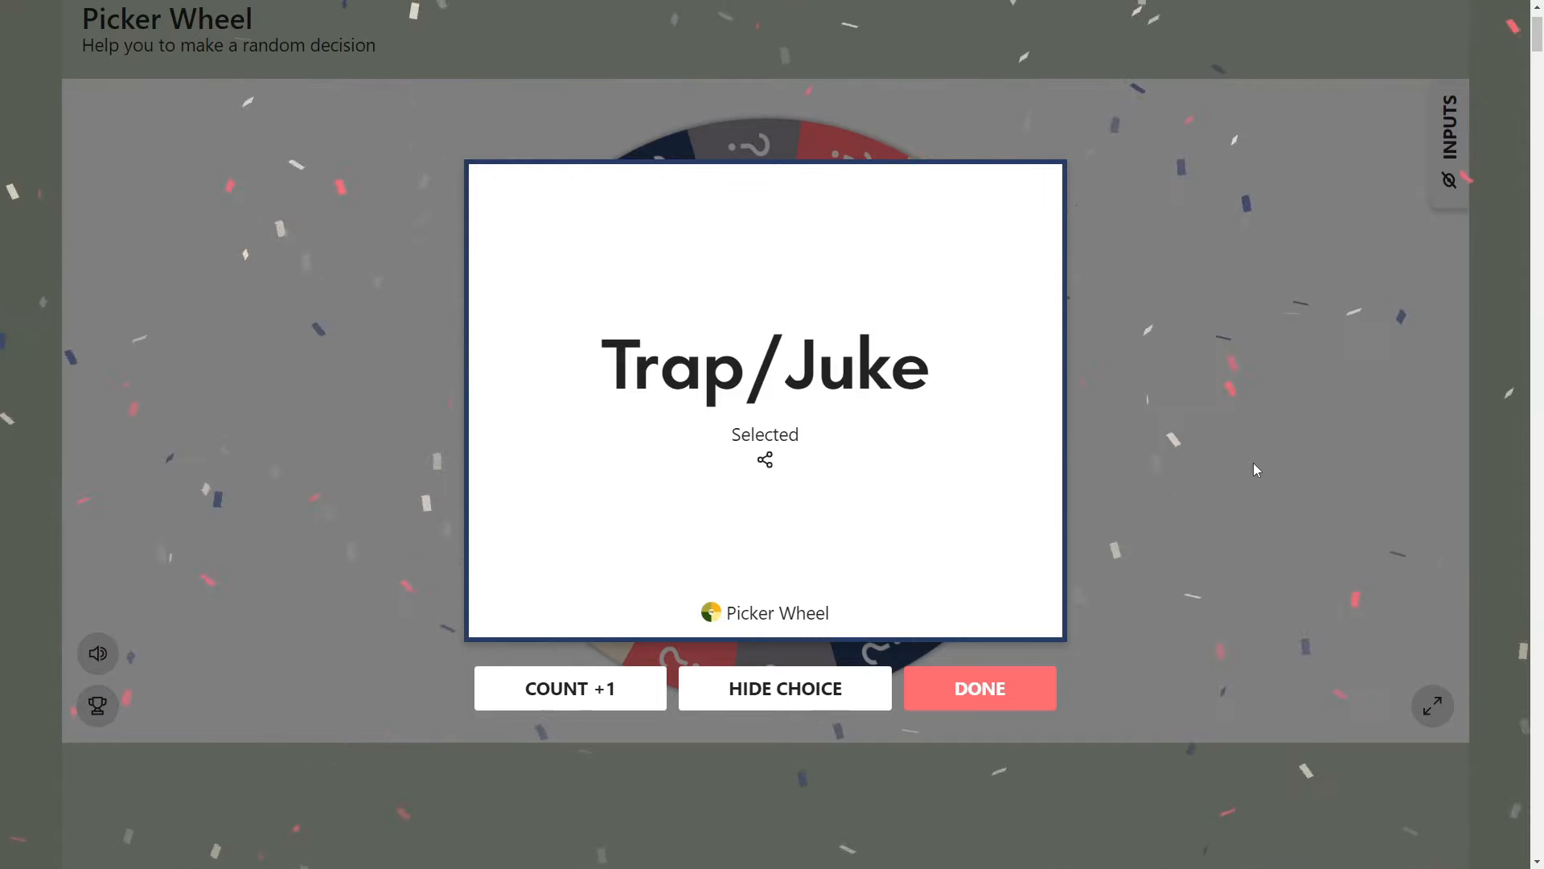
pyautogui.click(1003, 693)
pyautogui.click(762, 395)
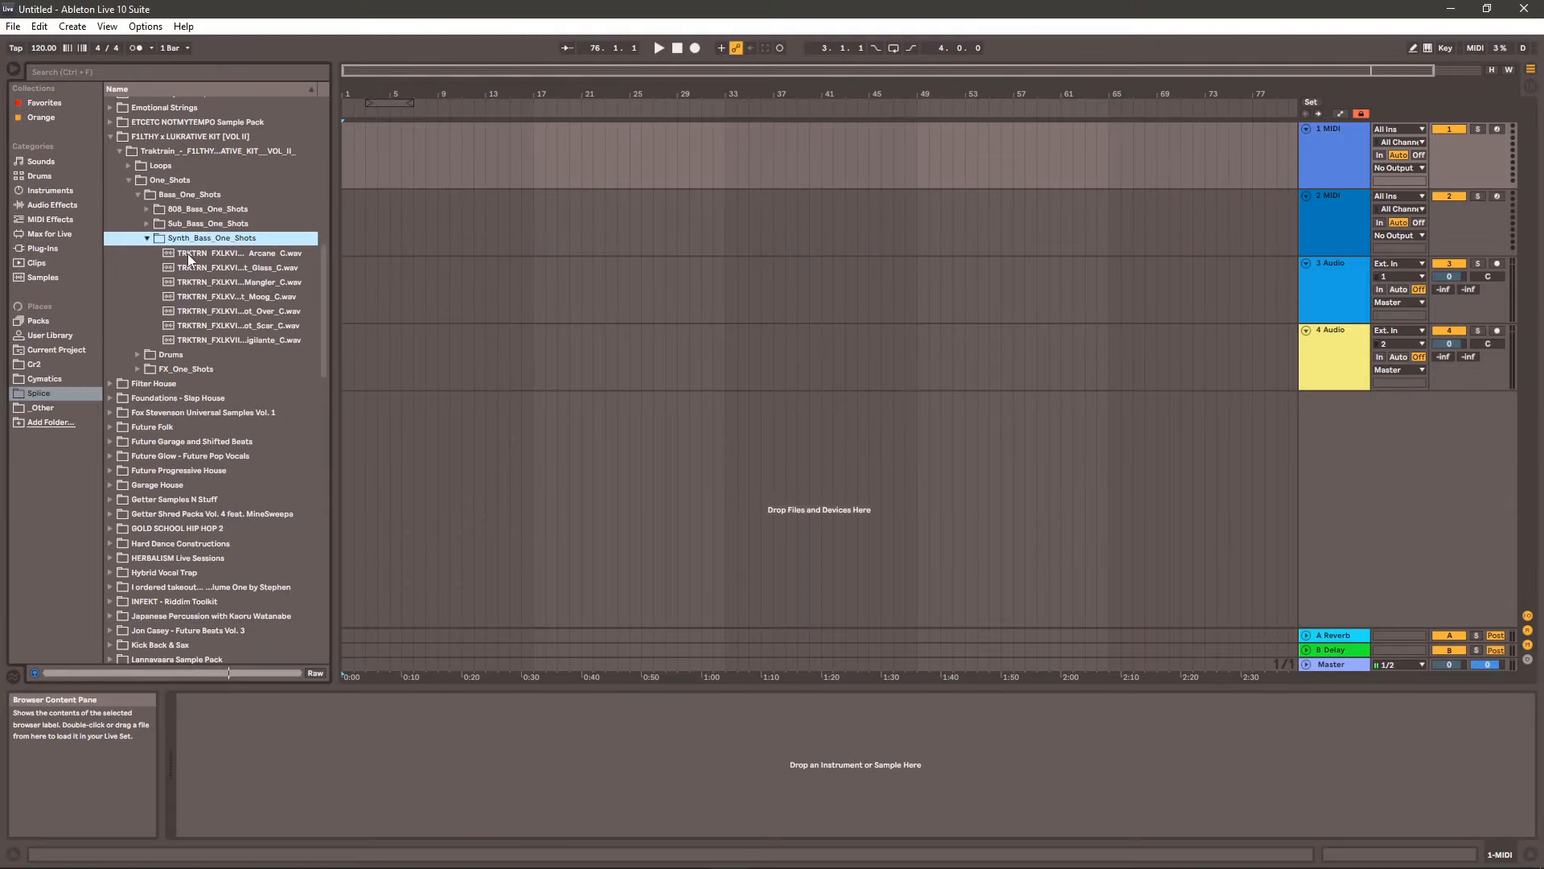
# - Switch to Ableton Live and audition the kit's synth bass and snare one-shots
pyautogui.click(187, 254)
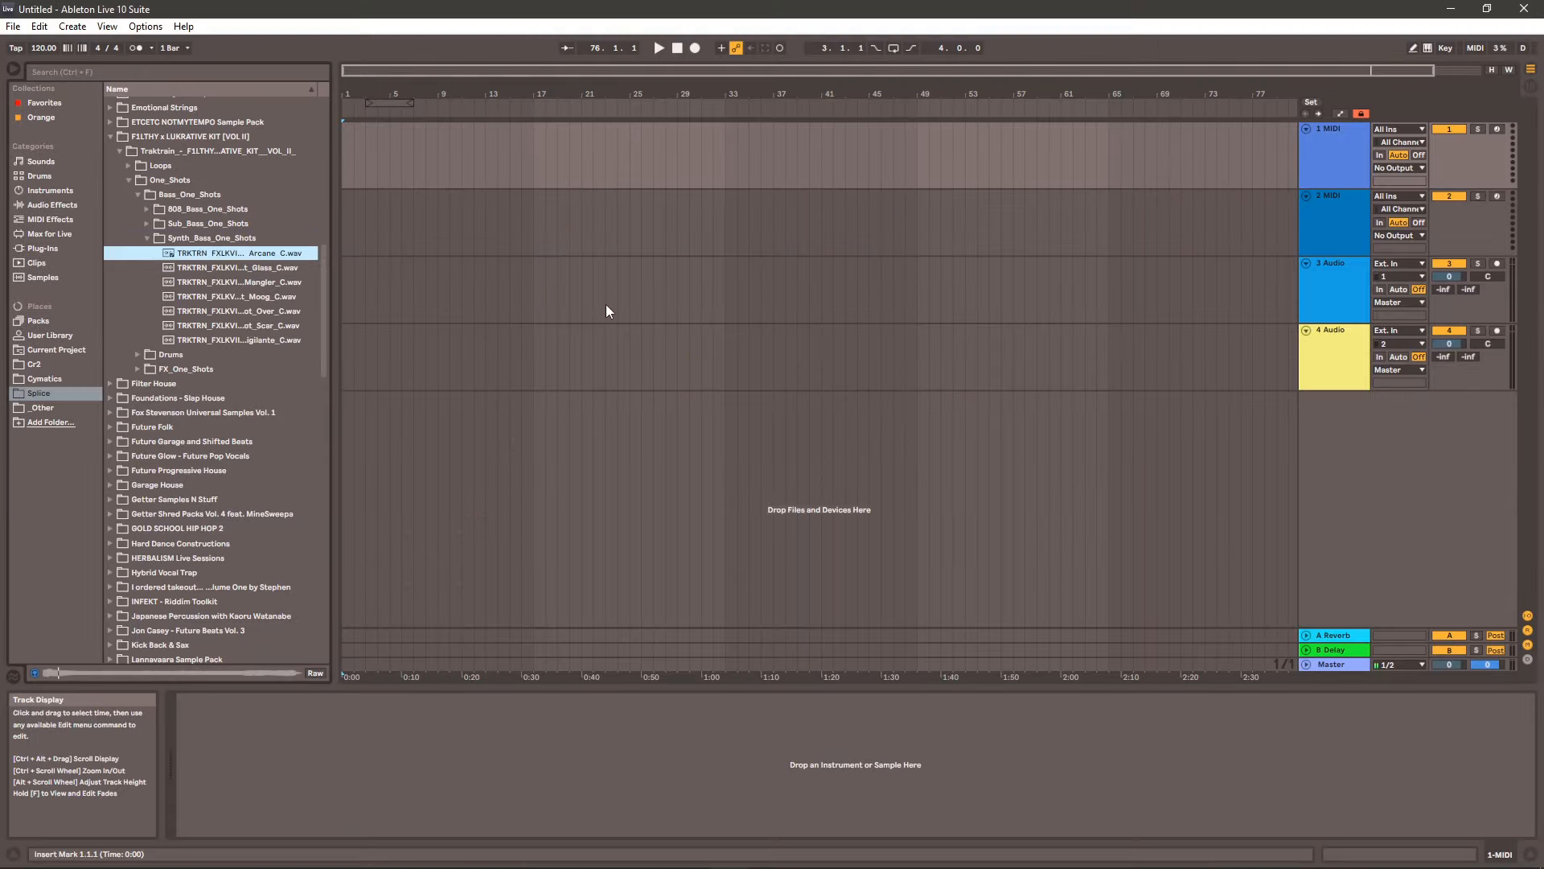
pyautogui.press('Down')
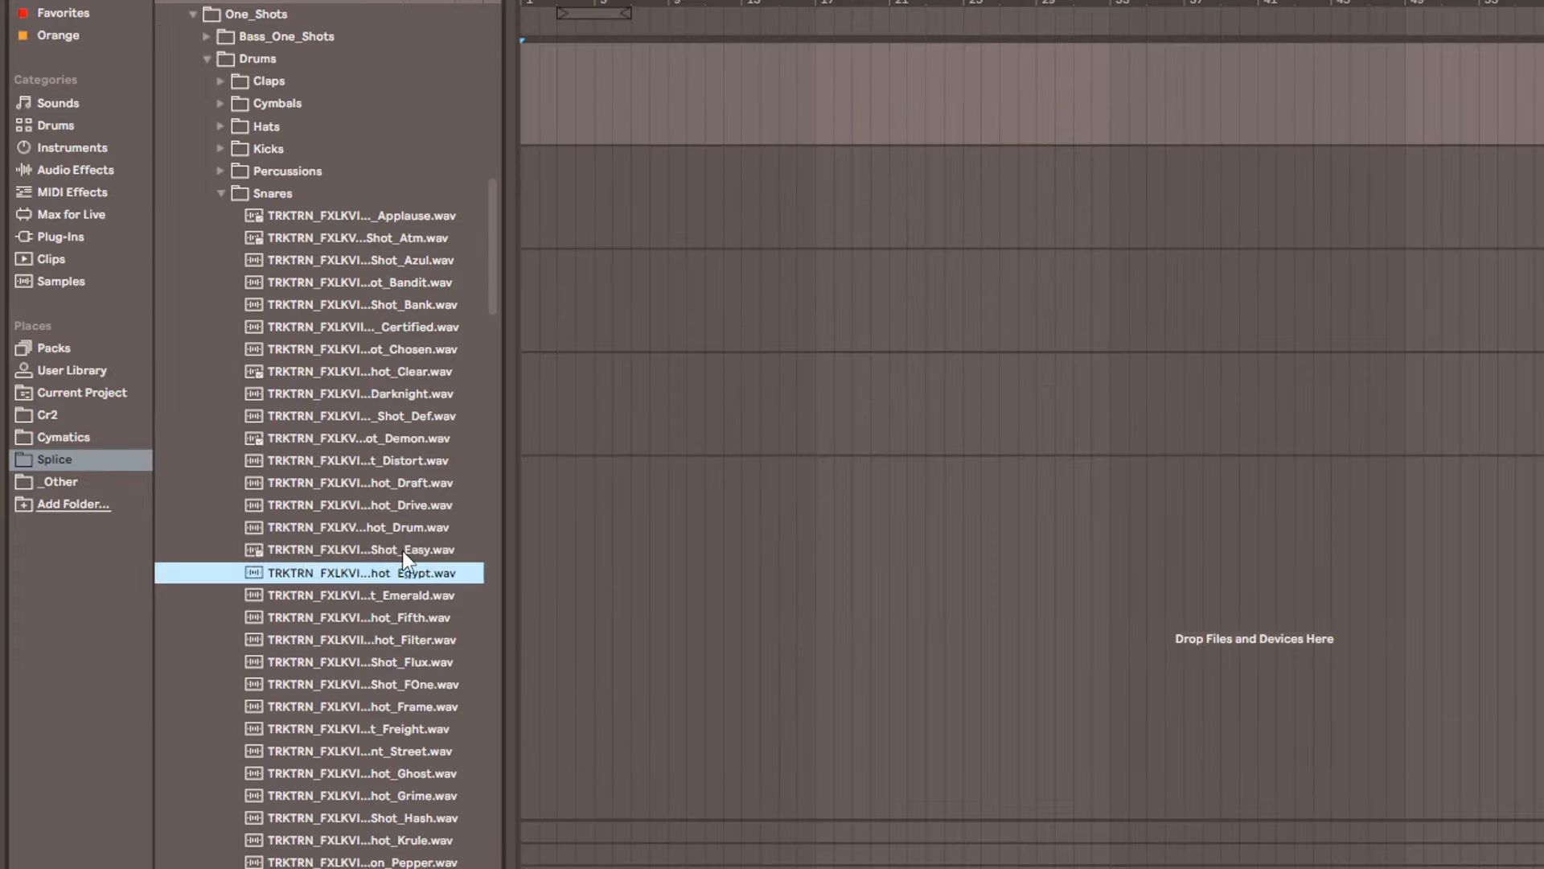
pyautogui.press('Down')
pyautogui.press('Down')
pyautogui.press('Down')
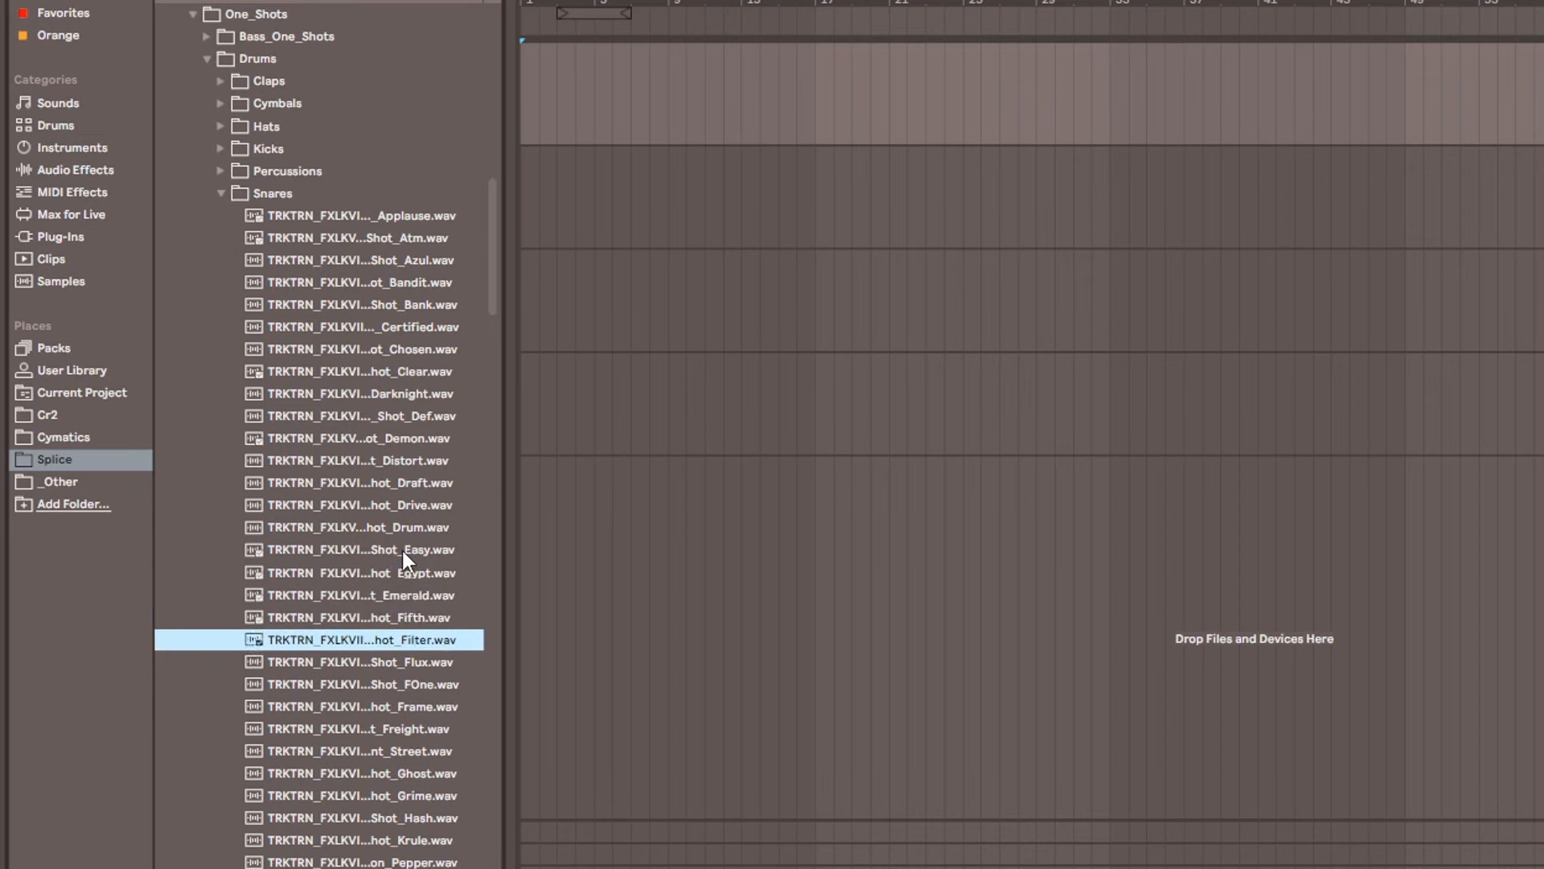
pyautogui.scroll(-10, 356, 452)
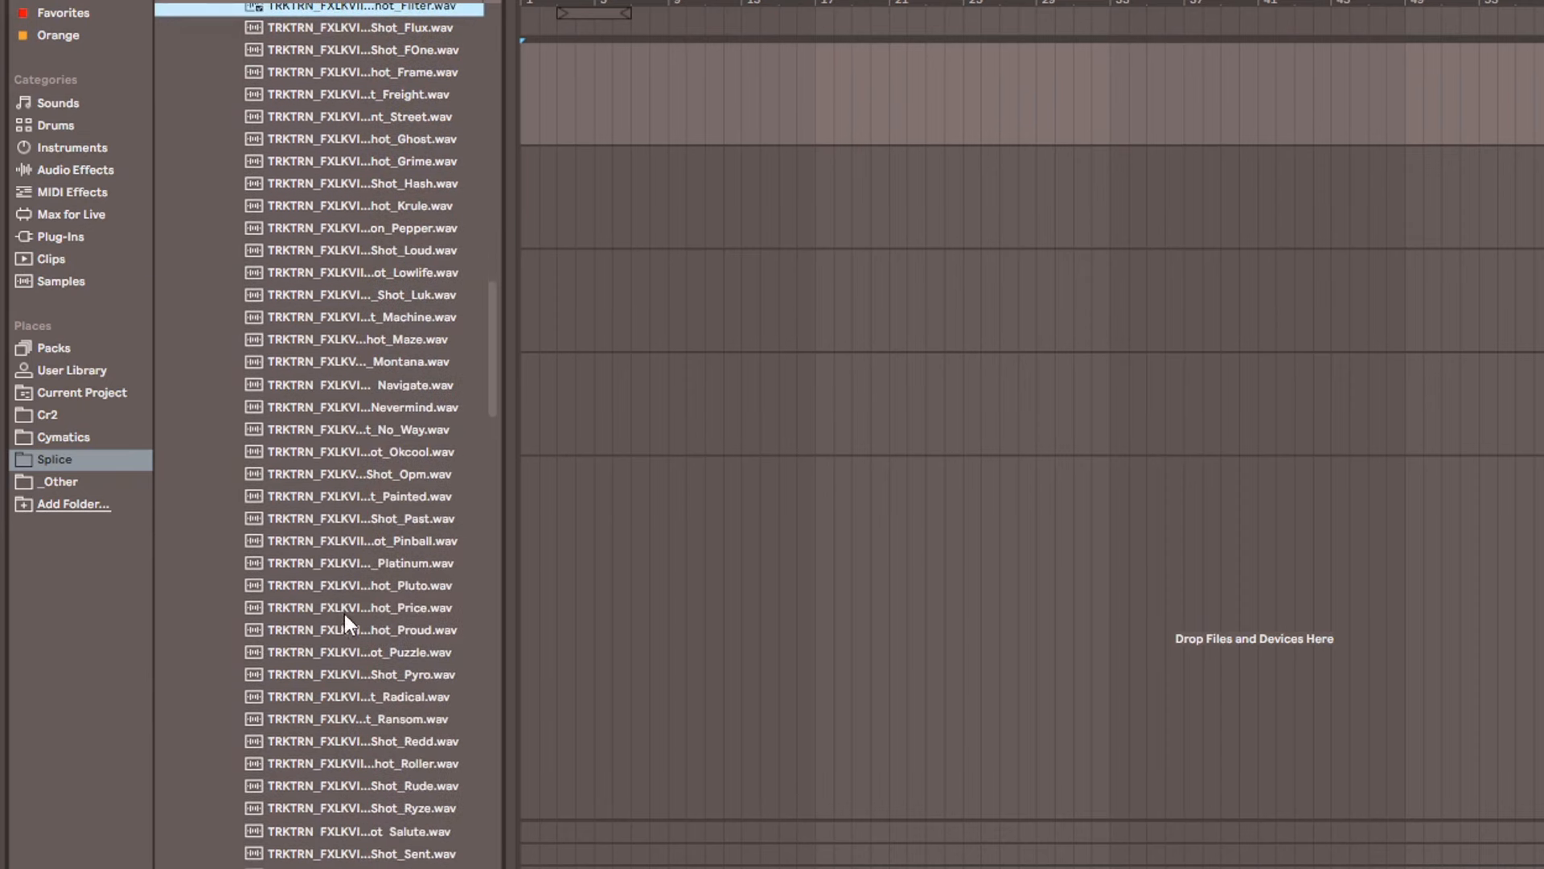
pyautogui.scroll(-8, 344, 614)
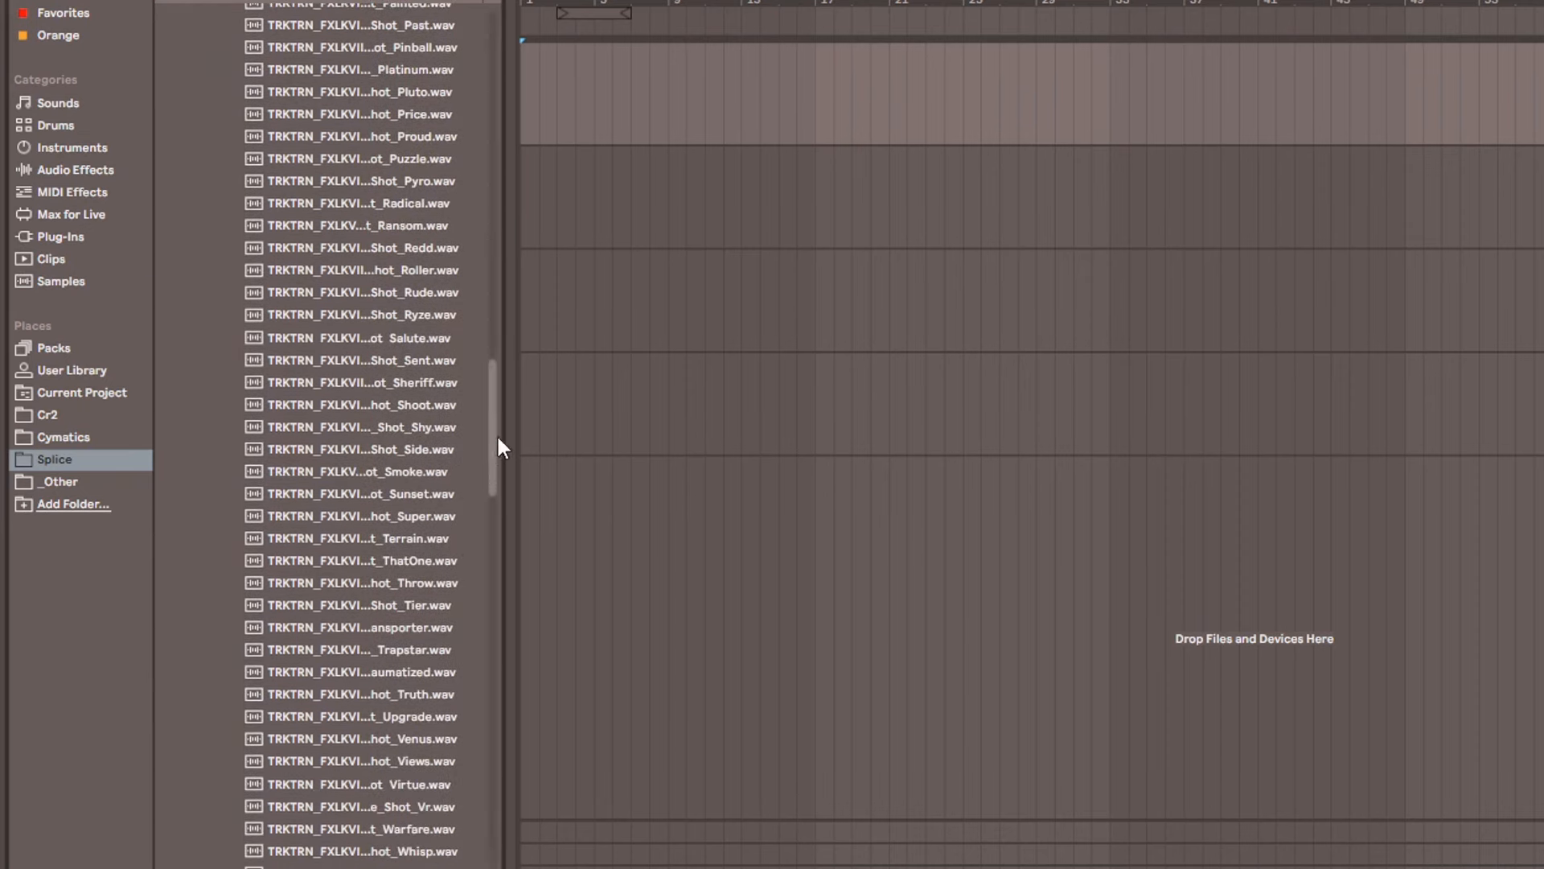
pyautogui.scroll(-8, 492, 483)
pyautogui.scroll(9, 487, 475)
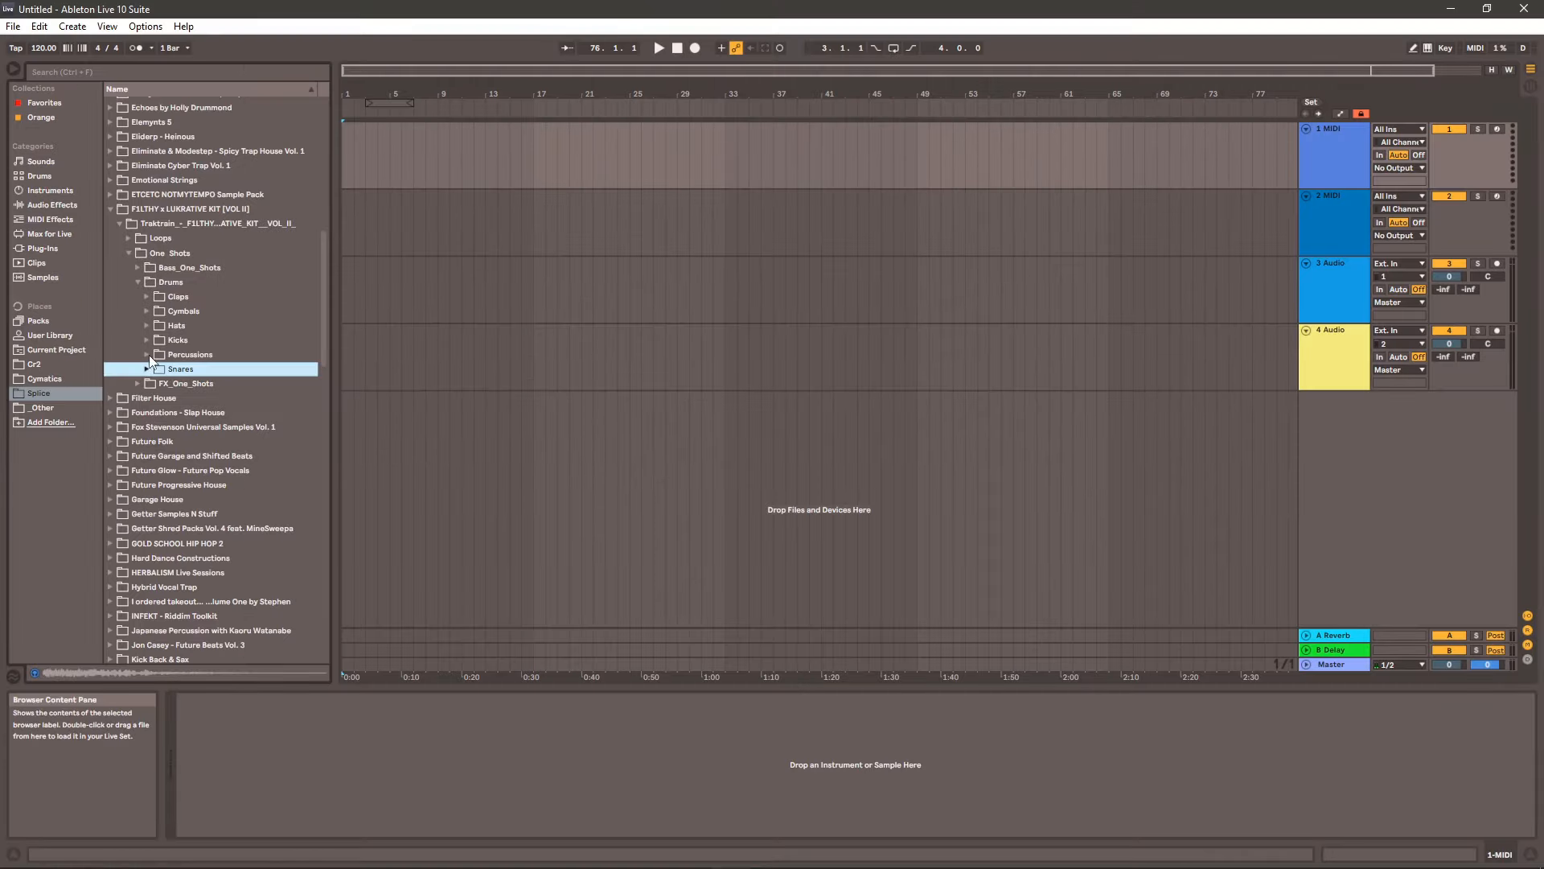
# - Browse the kit's percussion folder and audition its FX one-shots, widening the browser to show full file names
pyautogui.click(148, 354)
pyautogui.click(197, 398)
pyautogui.scroll(-4, 203, 403)
pyautogui.moveTo(330, 338); pyautogui.dragTo(431, 248)
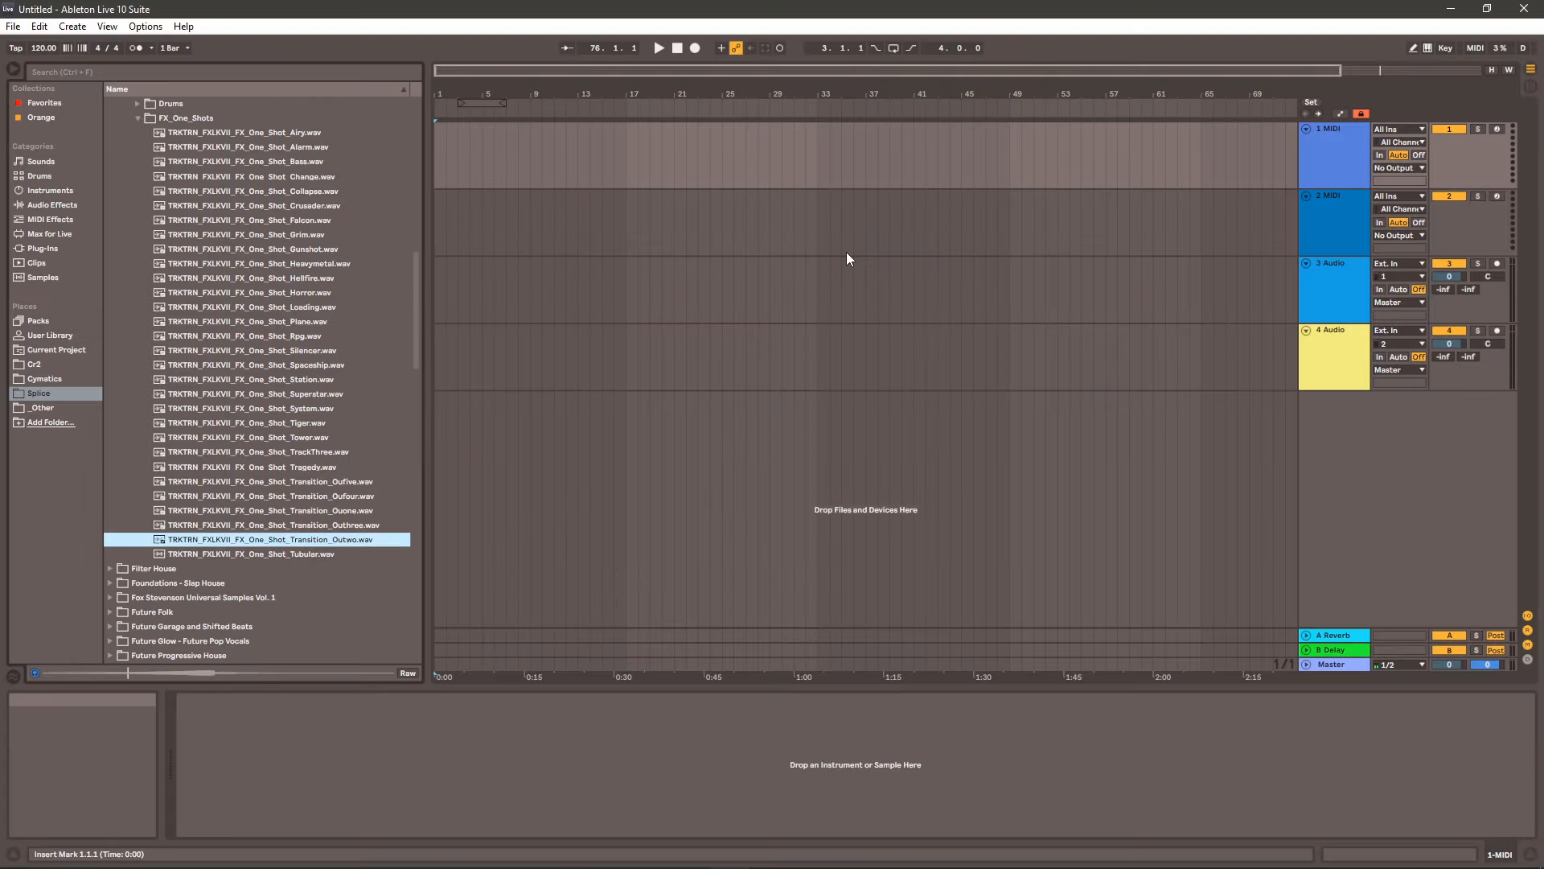
pyautogui.press('Down')
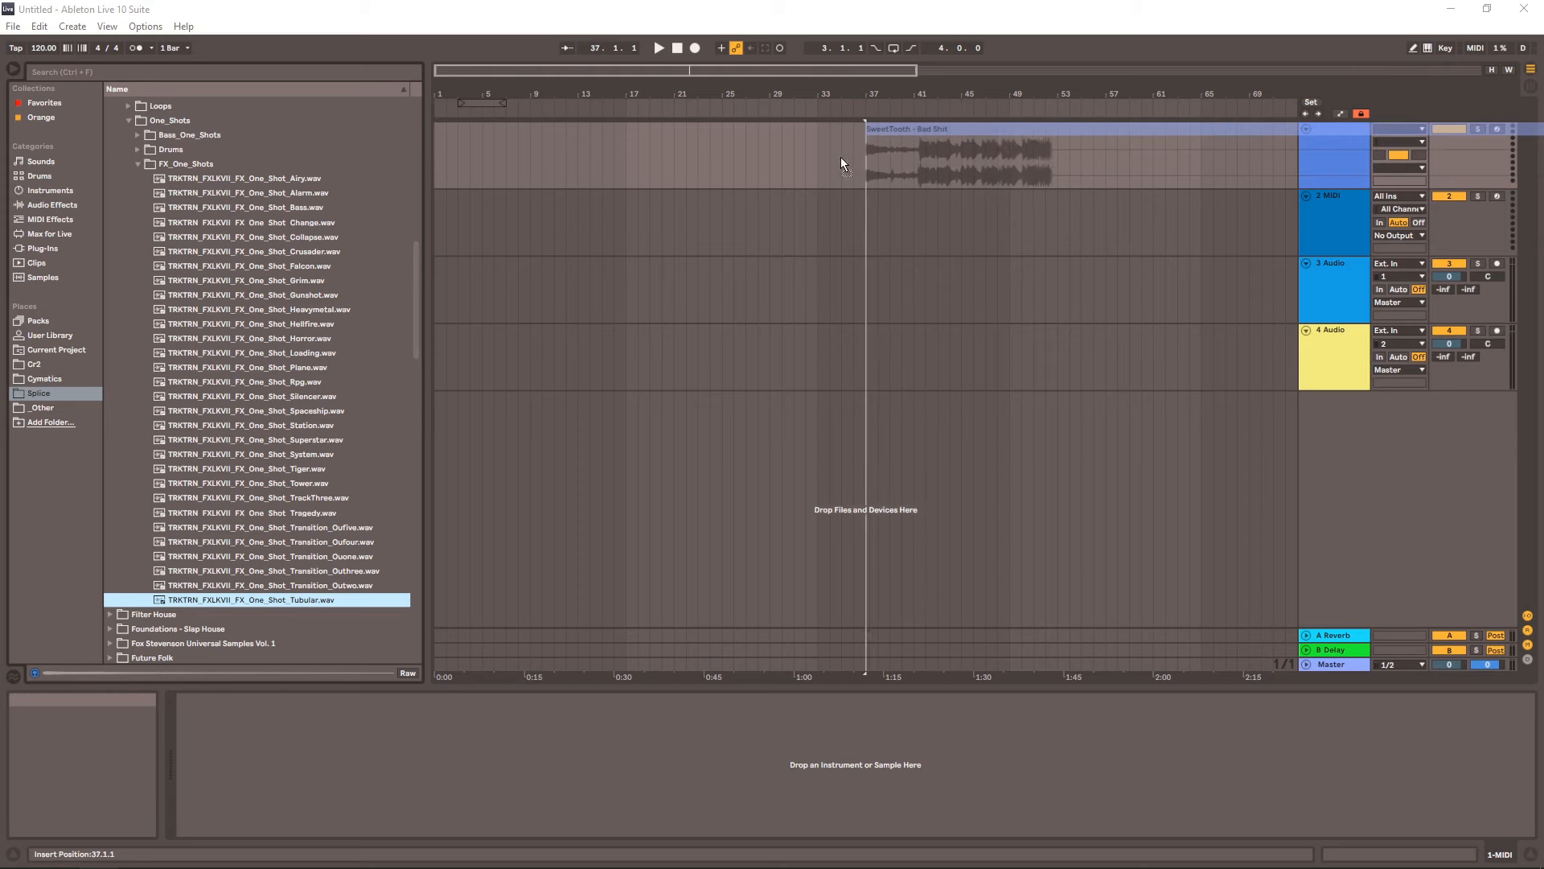
# - Import the SweetTooth - Bad Shit reference at bar 1 of the first track and warp it in Re-Pitch mode
pyautogui.moveTo(841, 156); pyautogui.dragTo(460, 94)
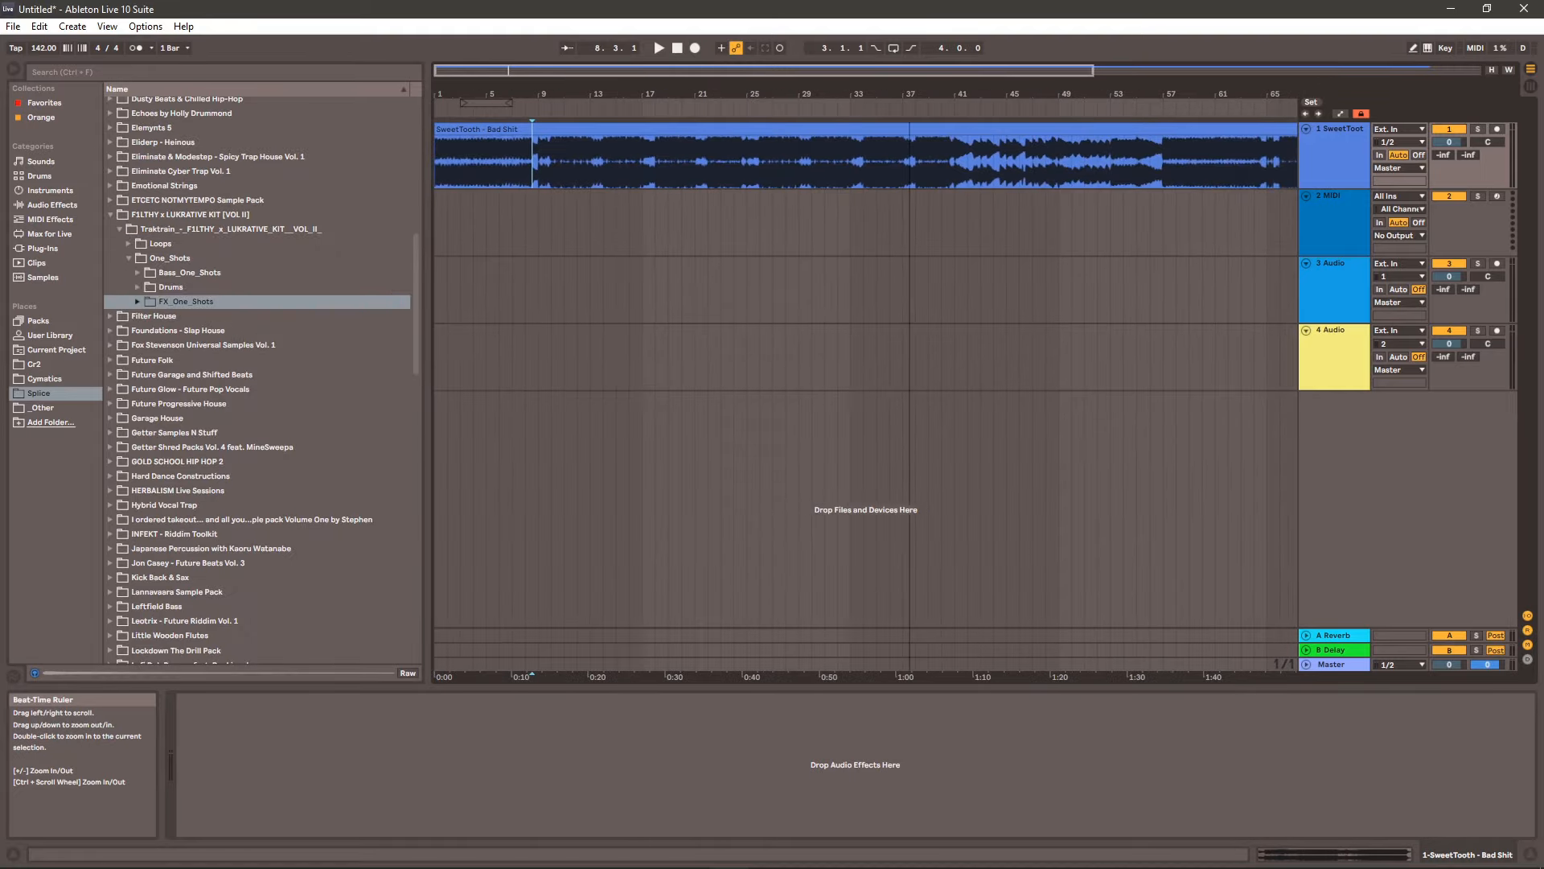
pyautogui.moveTo(910, 95); pyautogui.dragTo(809, 85)
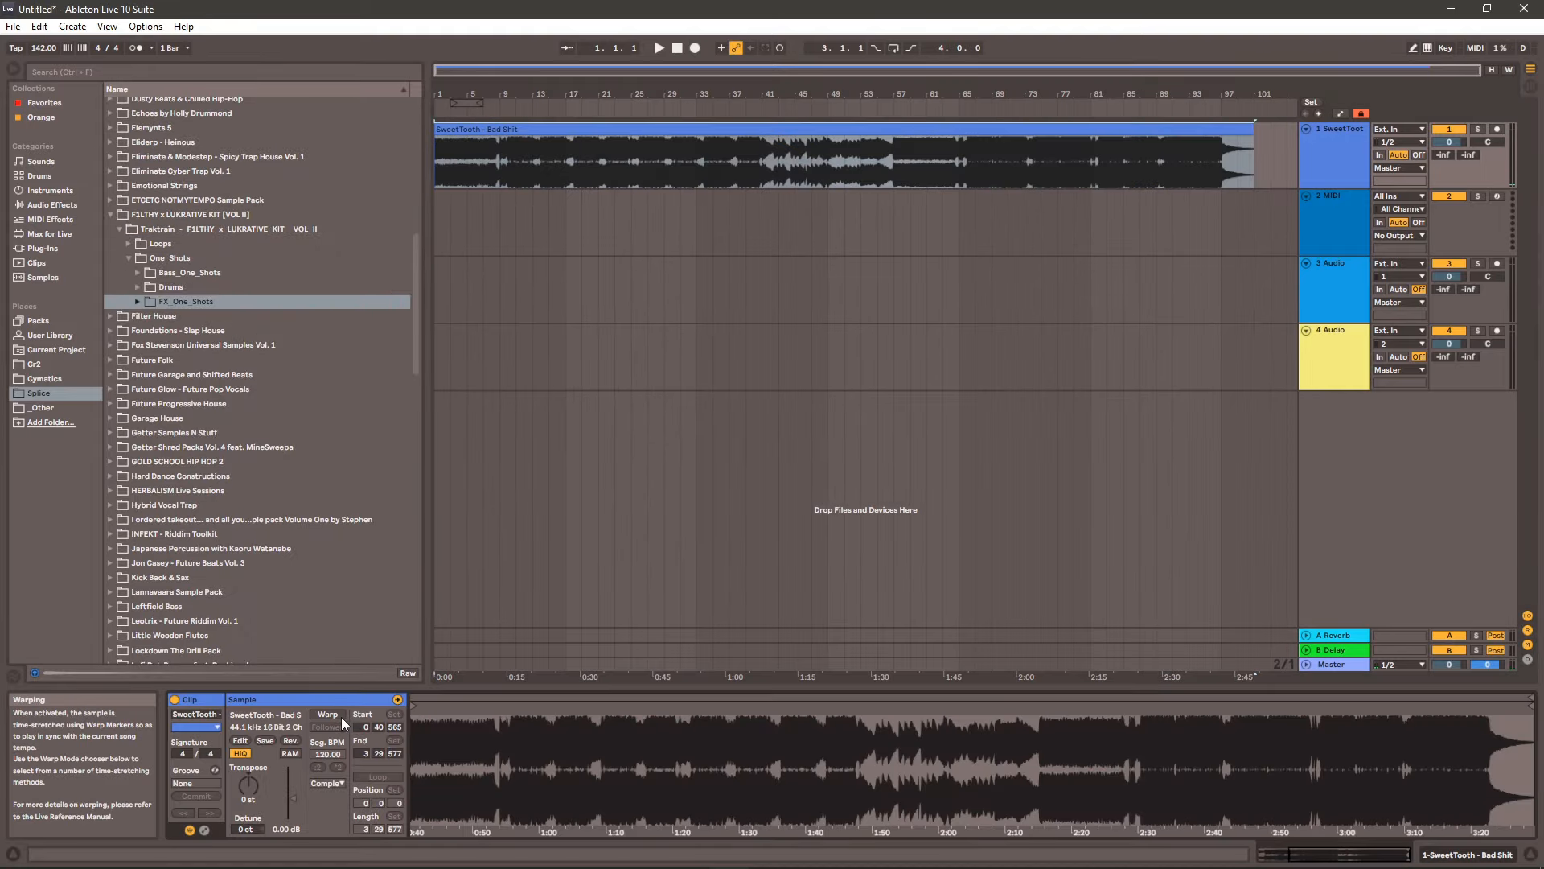
pyautogui.click(328, 714)
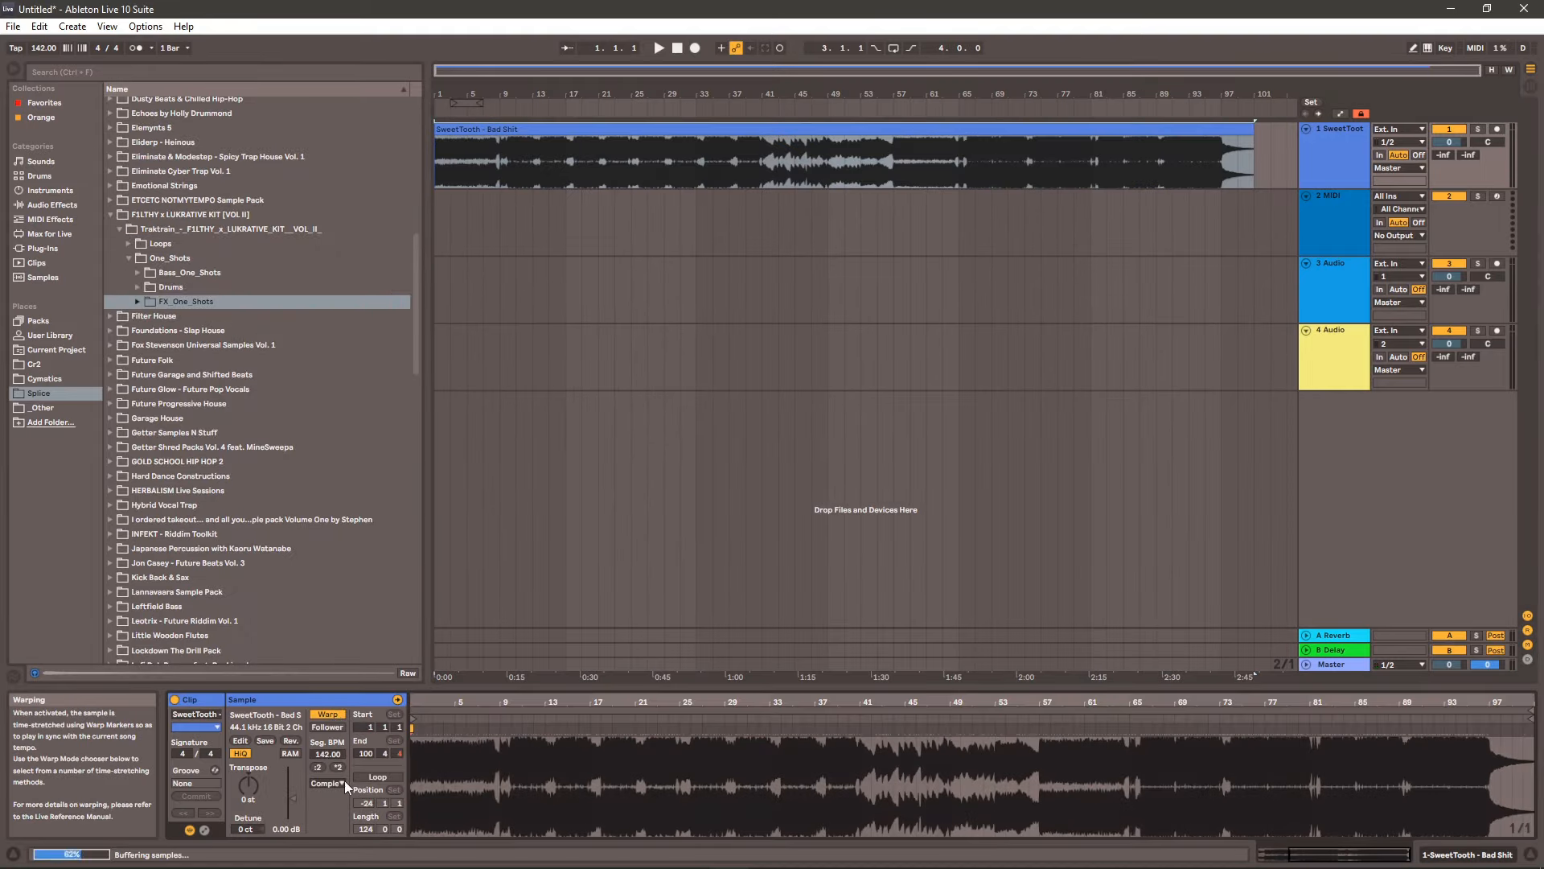
pyautogui.click(341, 785)
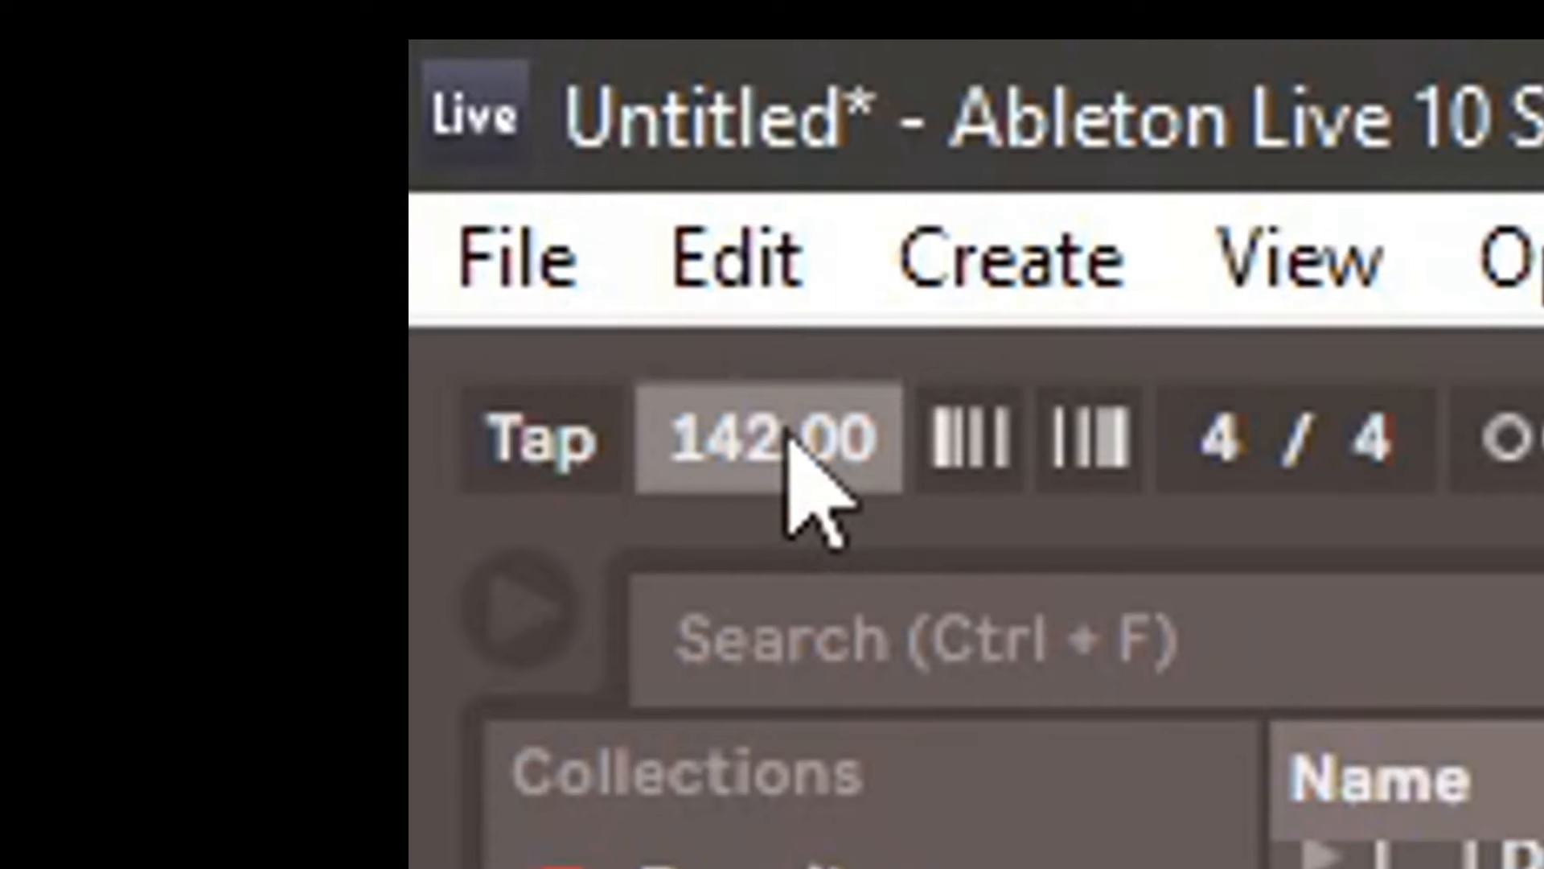
# - Set the project tempo to 144 BPM
pyautogui.click(793, 443)
pyautogui.write('144')
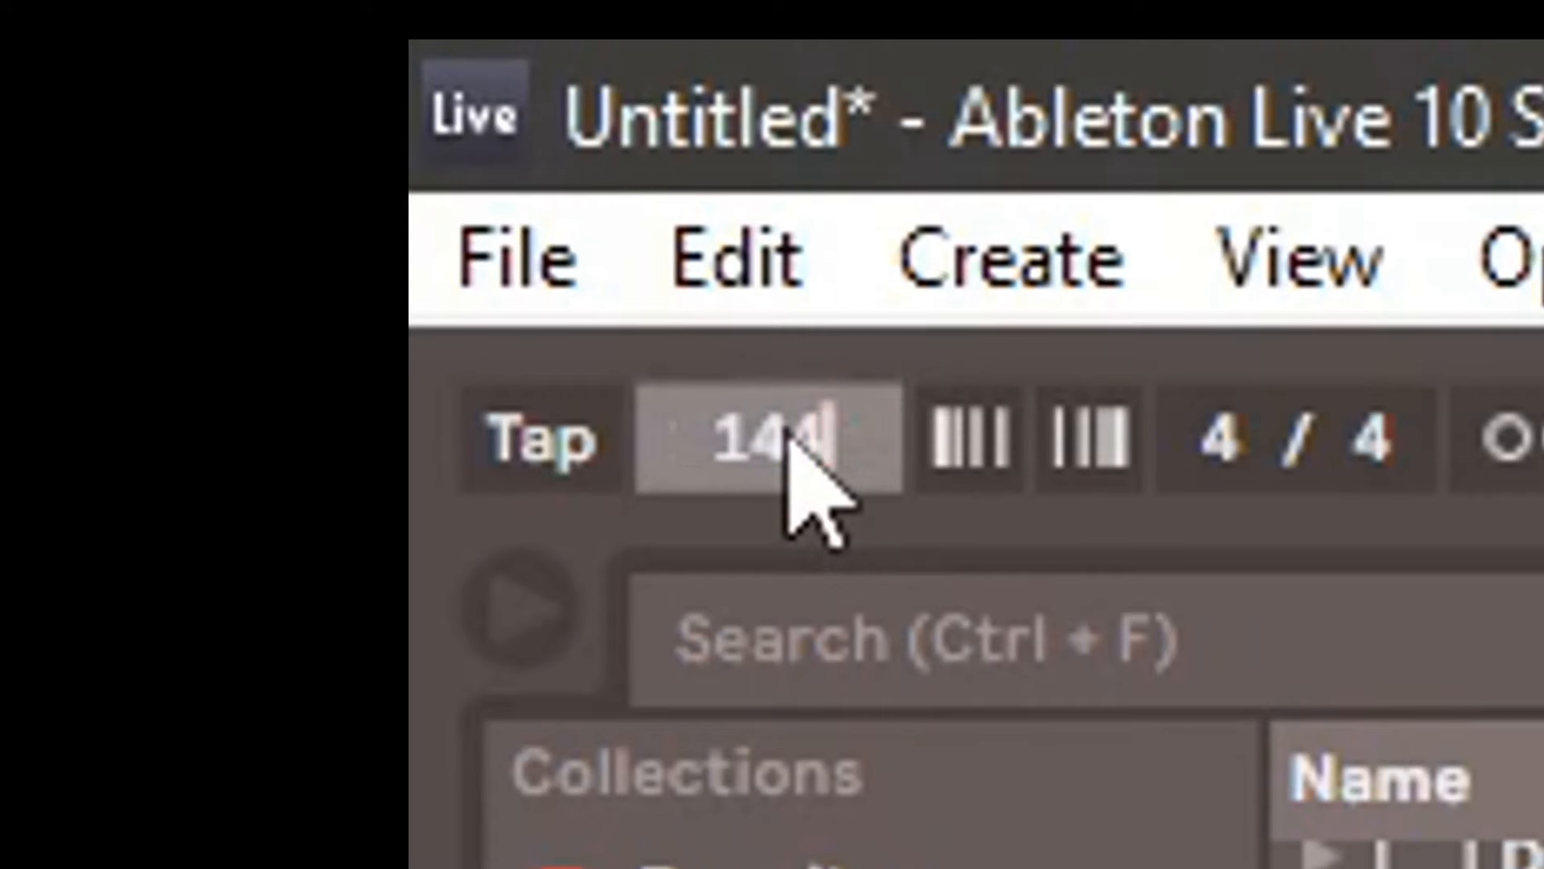
pyautogui.press('Return')
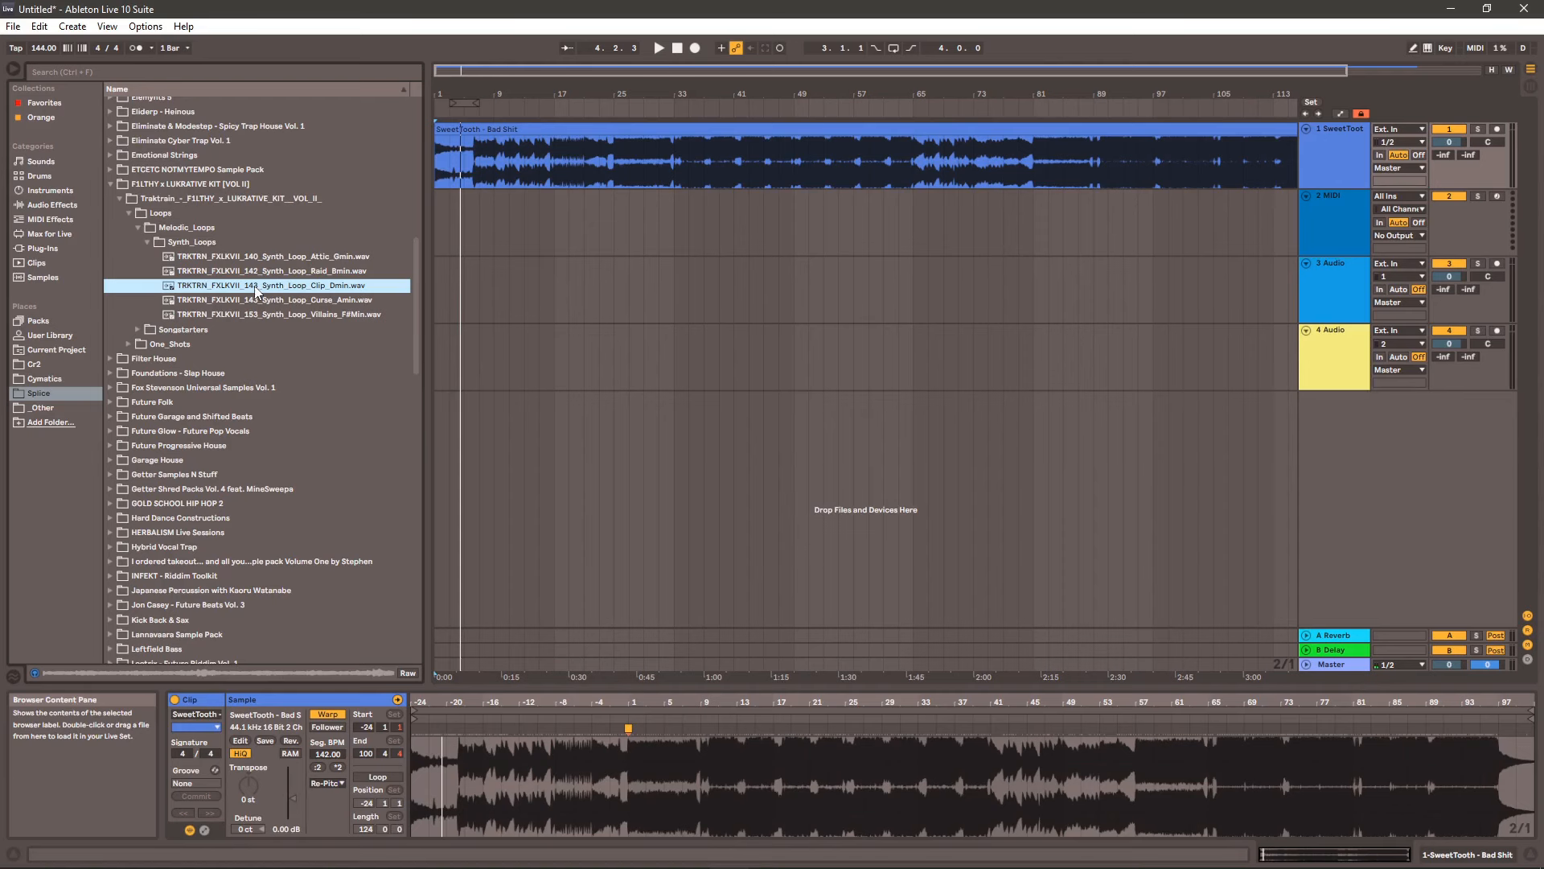
# - Place the synth loop TRKTRN_FXLKVII_143_Synth_Loop_Clip_Dmin.wav at bar 1 of the third track
pyautogui.moveTo(256, 291); pyautogui.dragTo(441, 299)
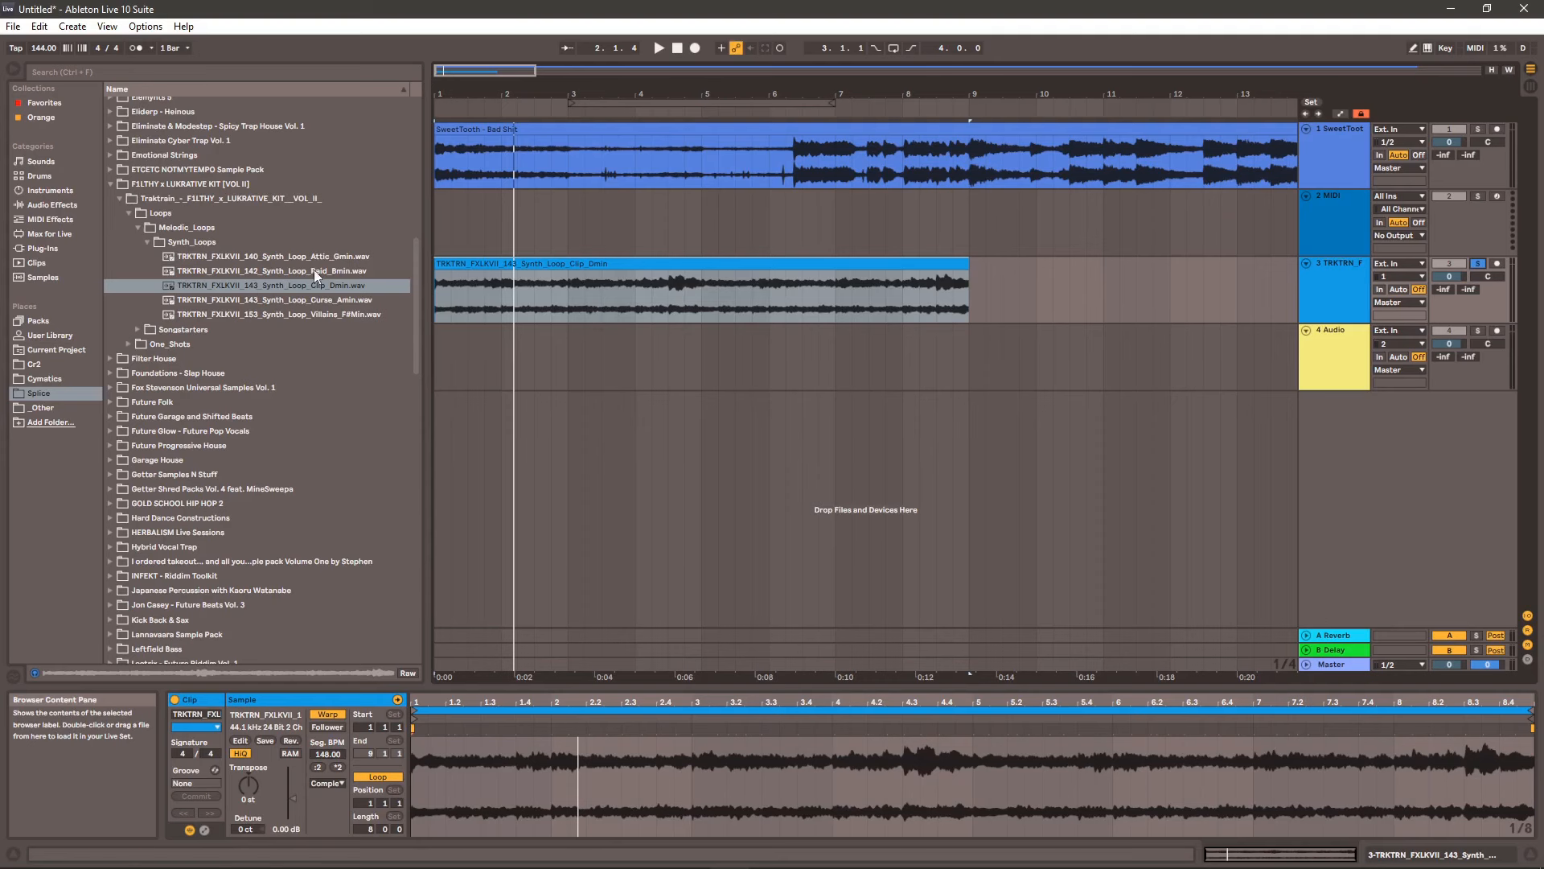
pyautogui.moveTo(965, 260); pyautogui.dragTo(1052, 261)
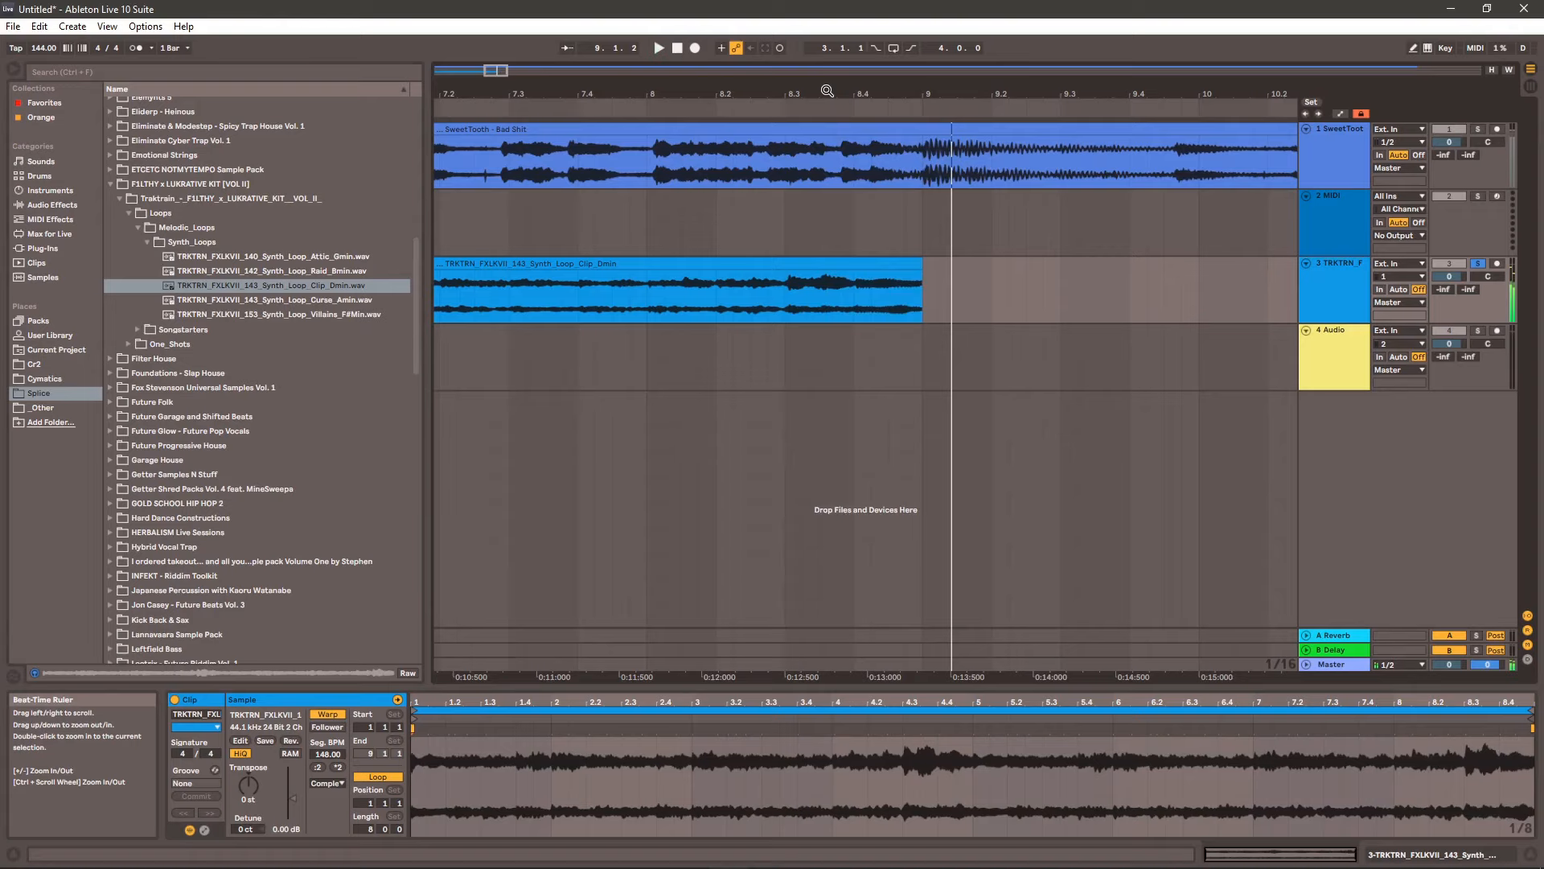
pyautogui.moveTo(827, 92); pyautogui.dragTo(847, 38)
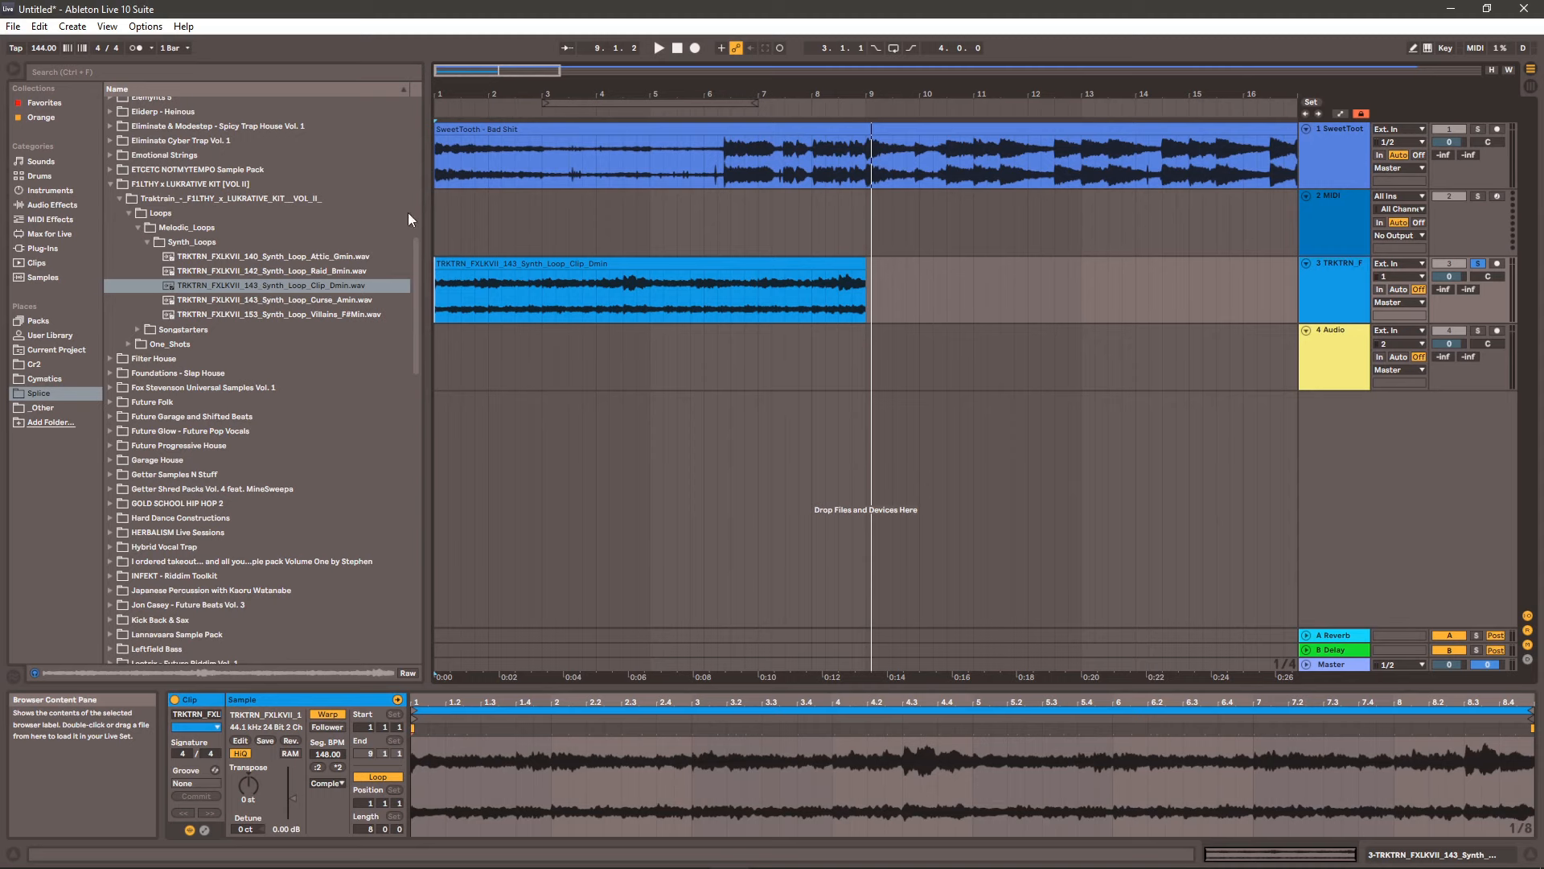
pyautogui.moveTo(439, 94)
pyautogui.mouseDown()
pyautogui.moveTo(439, 209)
pyautogui.moveTo(439, 105)
pyautogui.mouseUp()
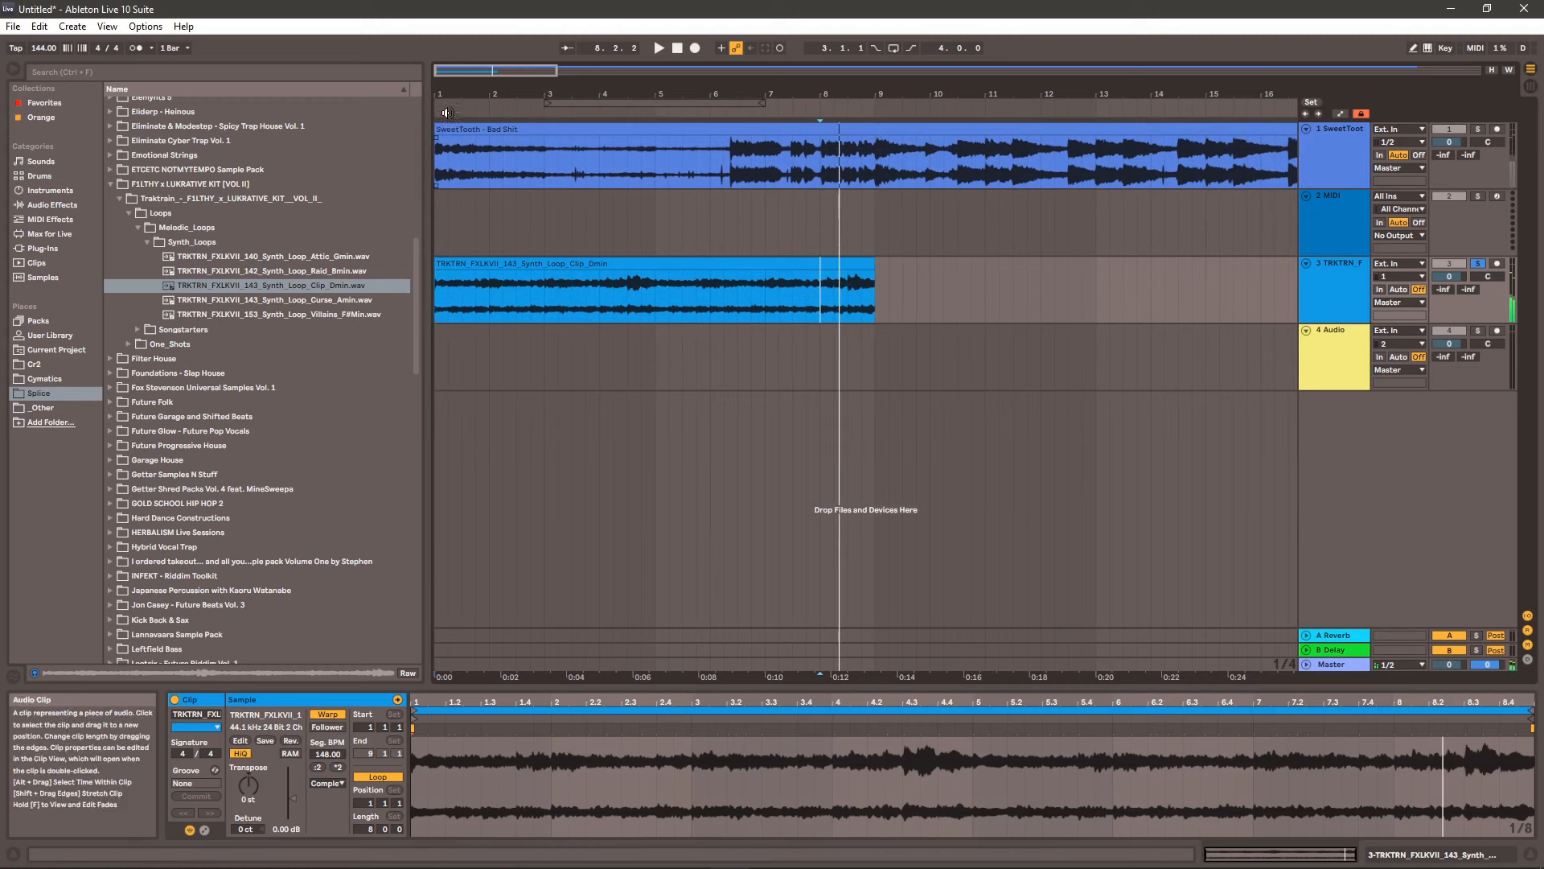
pyautogui.moveTo(444, 94)
pyautogui.mouseDown()
pyautogui.moveTo(443, 153)
pyautogui.moveTo(443, 117)
pyautogui.mouseUp()
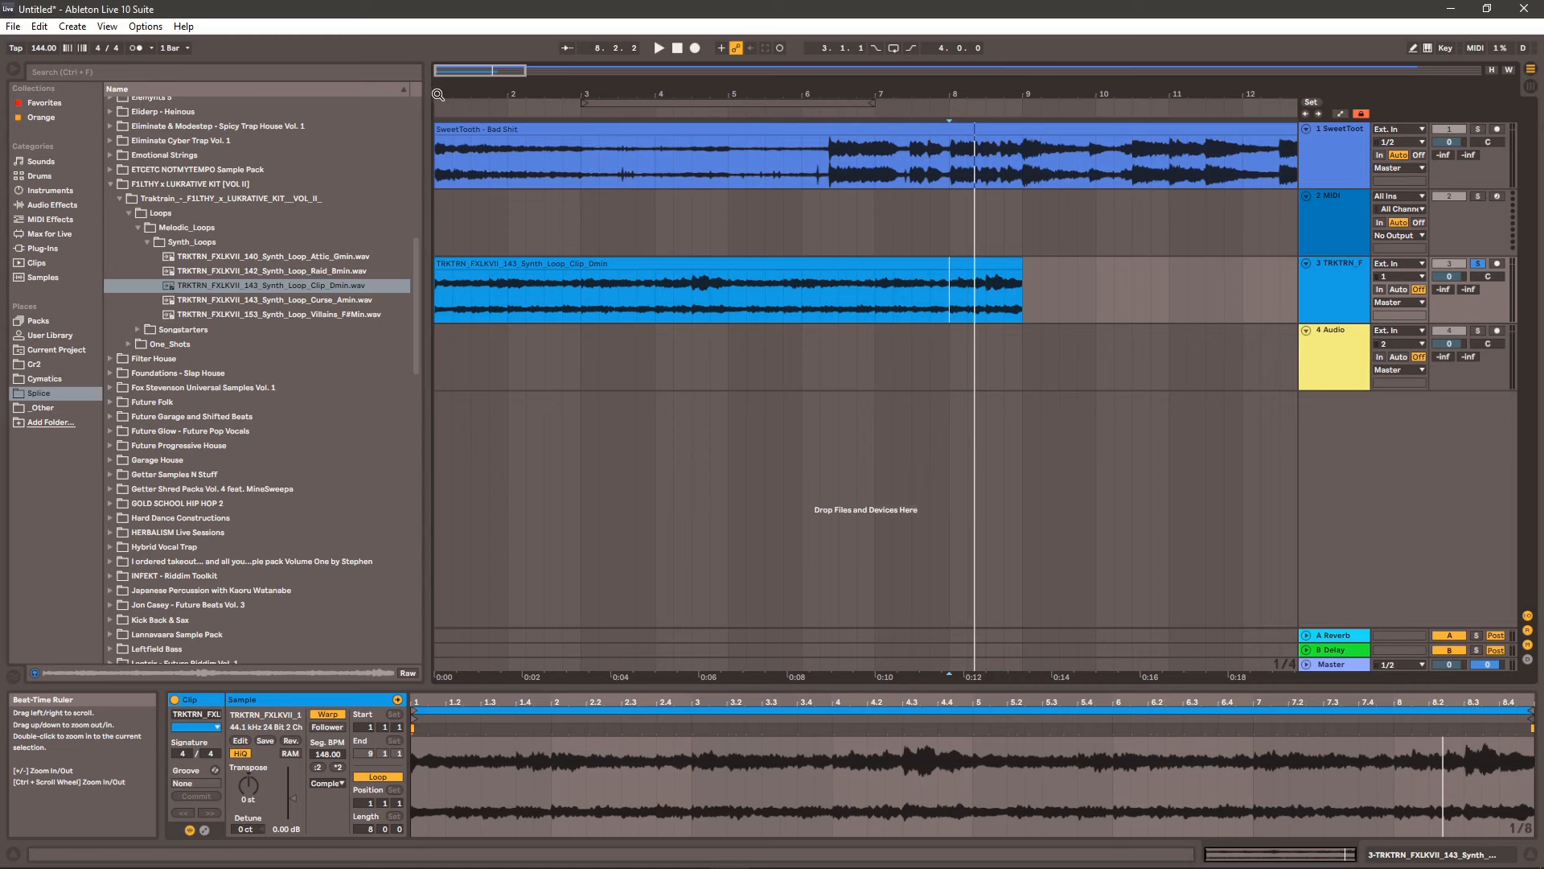
pyautogui.moveTo(438, 95); pyautogui.dragTo(438, 86)
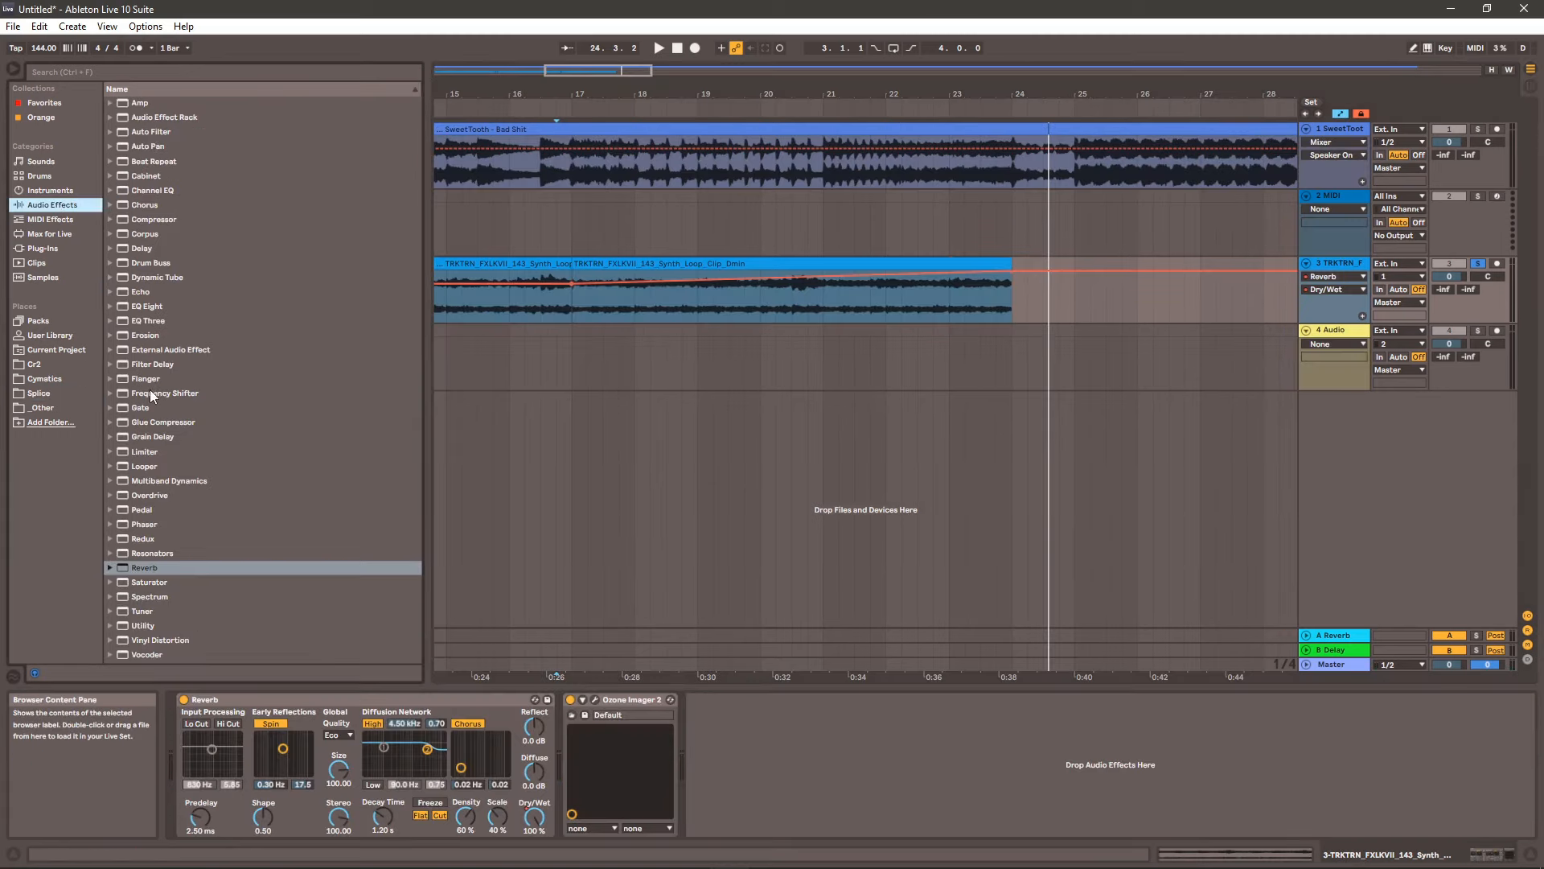
# - Add a Frequency Shifter before the synth loop's Reverb and automate its fine frequency downward from bar 17 to the clip's end
pyautogui.moveTo(151, 395); pyautogui.dragTo(245, 735)
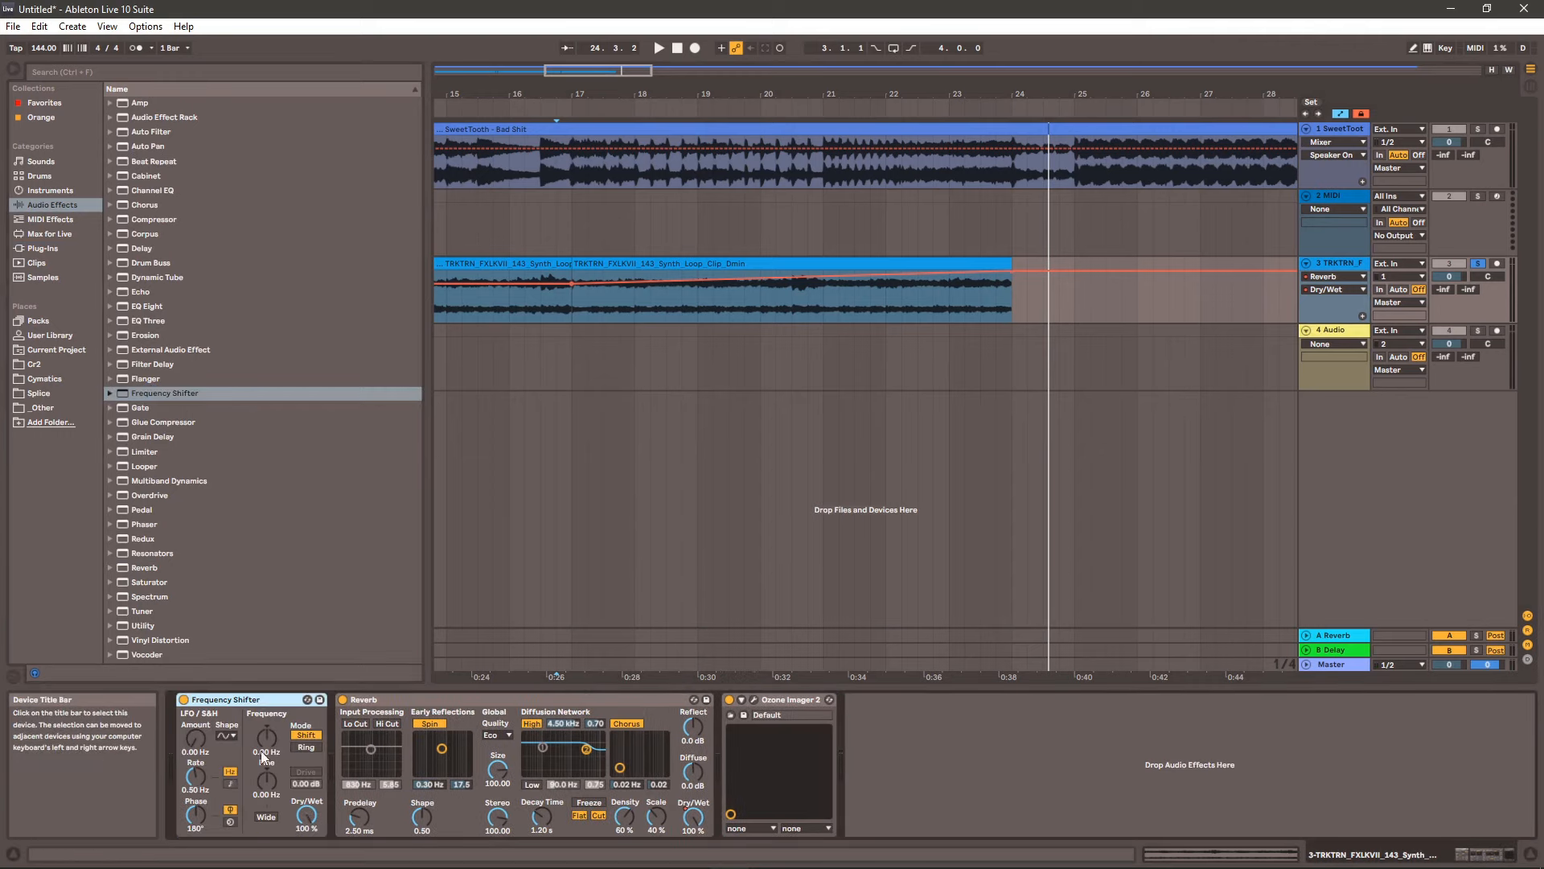
pyautogui.click(266, 779)
pyautogui.click(567, 301)
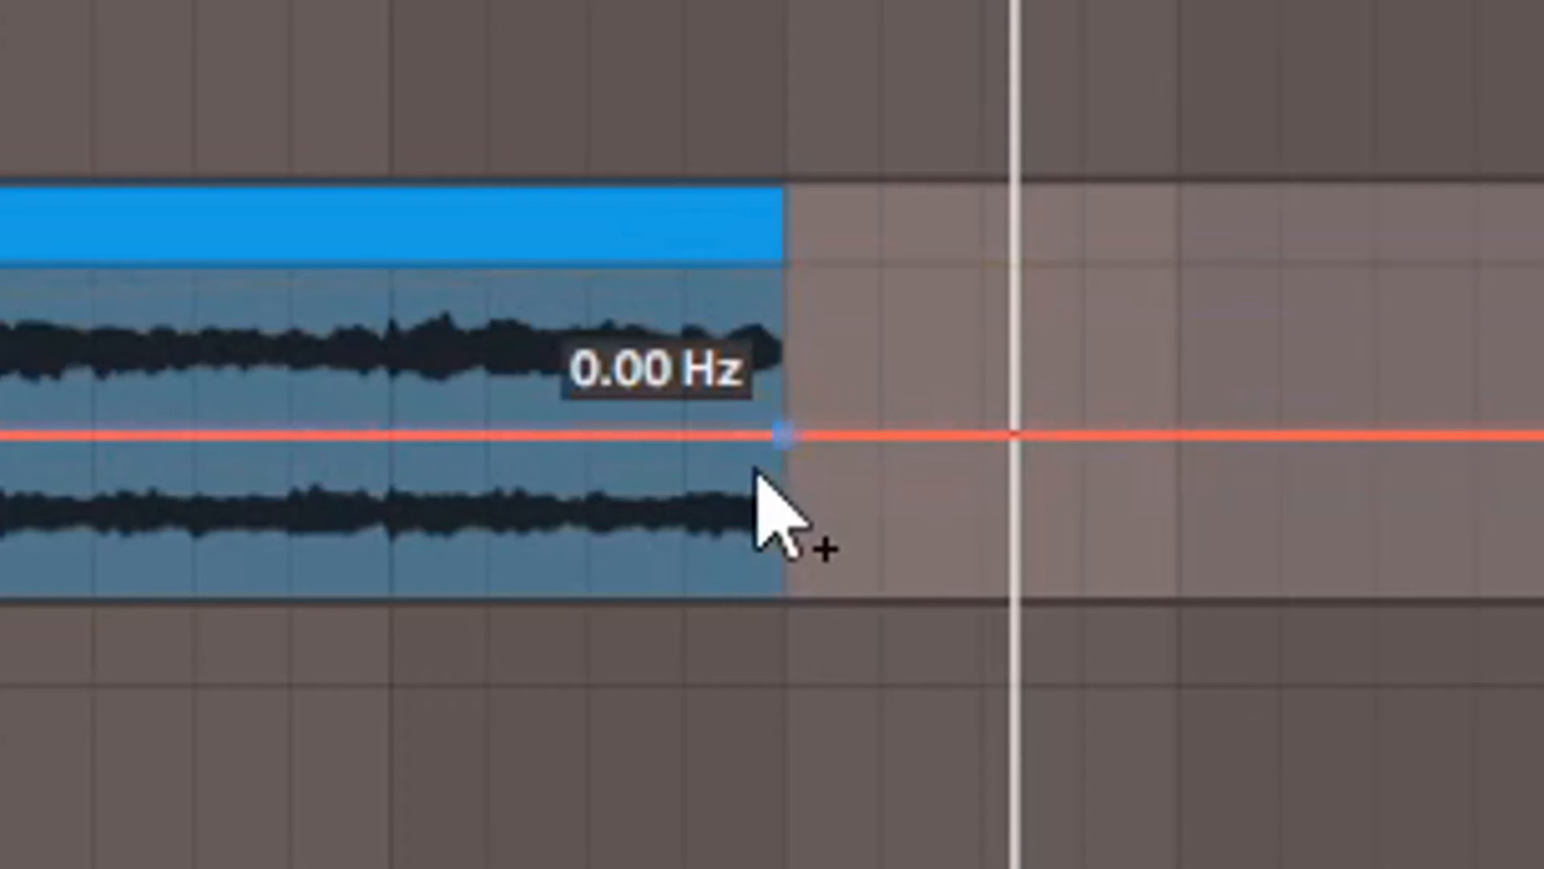
pyautogui.moveTo(1008, 303); pyautogui.dragTo(1008, 327)
pyautogui.press('space')
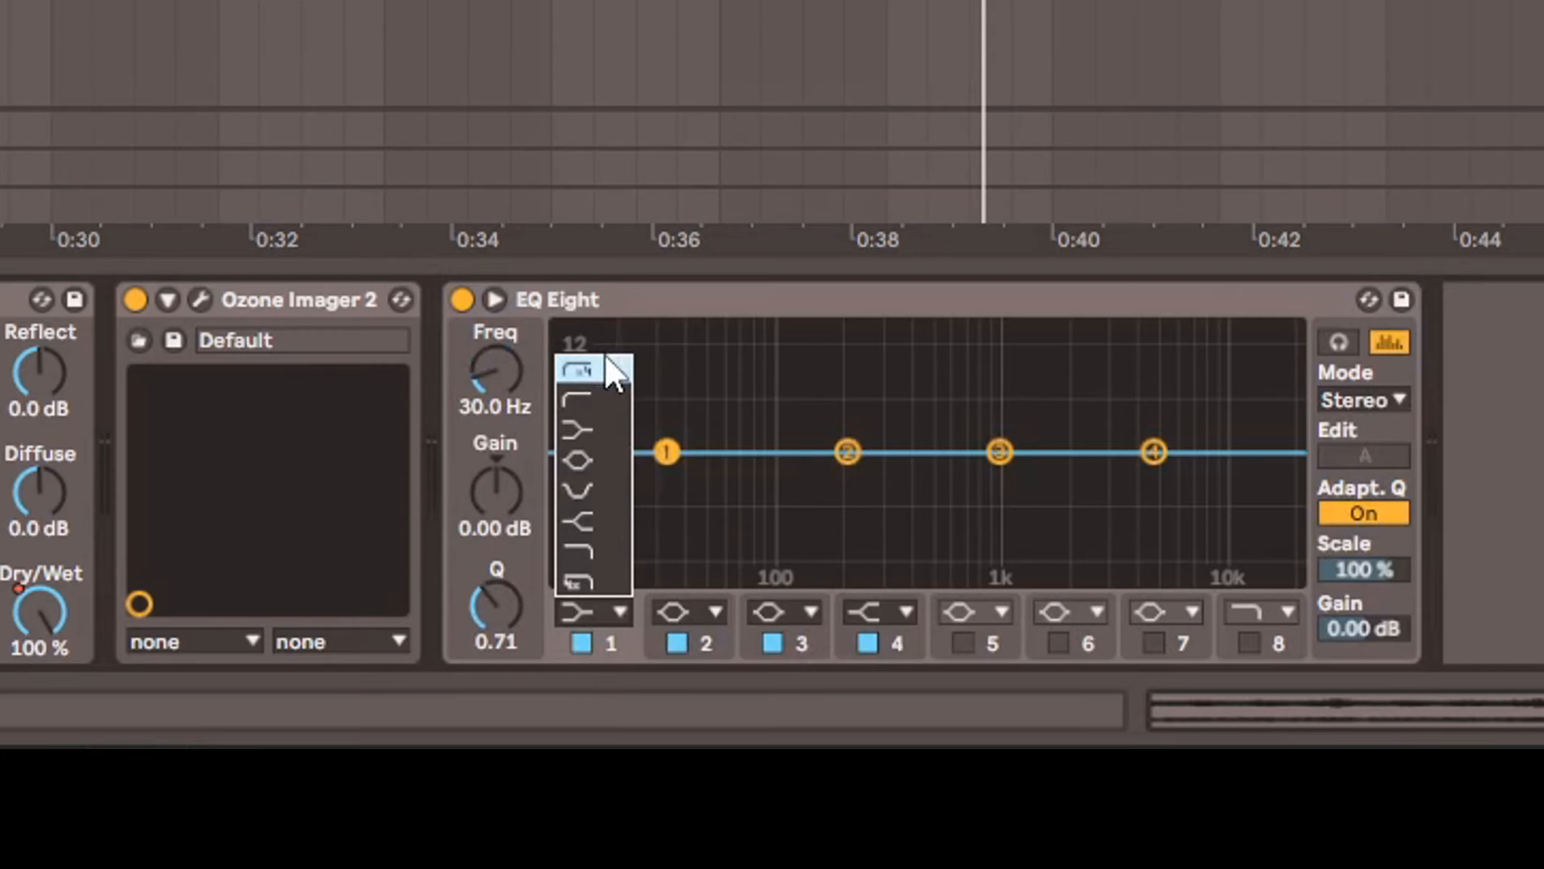
# - Make EQ Eight's first band a 4x low cut with a raised frequency and reorder the synth loop's effects earlier in the chain
pyautogui.click(609, 363)
pyautogui.moveTo(486, 377); pyautogui.dragTo(486, 350)
pyautogui.moveTo(617, 299); pyautogui.dragTo(186, 323)
pyautogui.moveTo(796, 701); pyautogui.dragTo(355, 748)
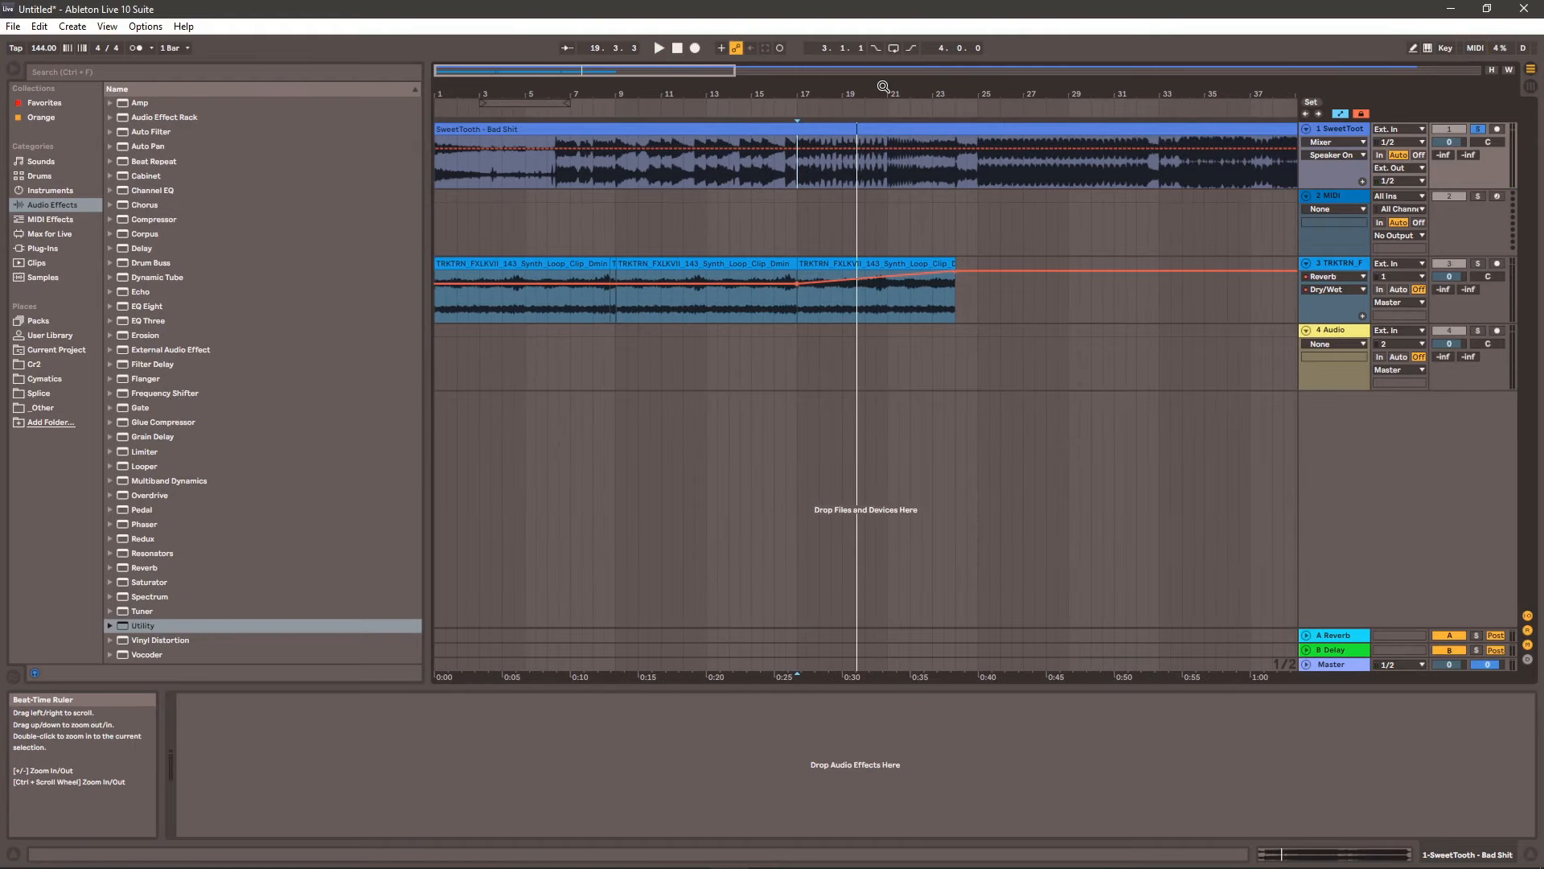
# - Set the insert marker at bar 9 on the SweetTooth reference track, then unsolo and mute that track
pyautogui.moveTo(847, 88); pyautogui.dragTo(874, 65)
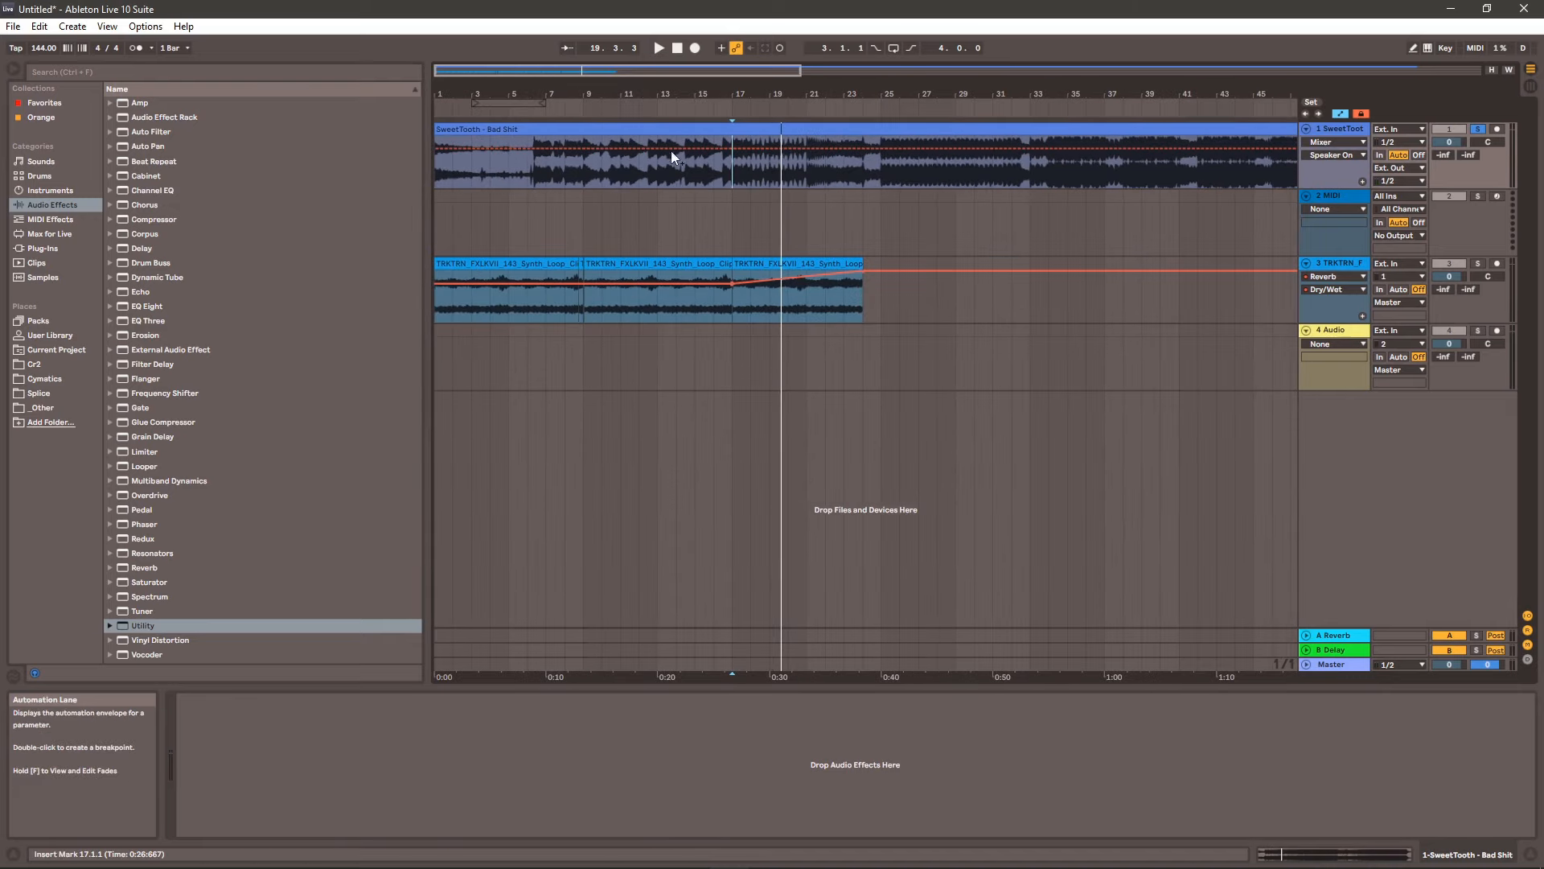
pyautogui.click(586, 172)
pyautogui.moveTo(572, 92)
pyautogui.mouseDown()
pyautogui.moveTo(591, 170)
pyautogui.moveTo(592, 92)
pyautogui.mouseUp()
pyautogui.moveTo(654, 93); pyautogui.dragTo(640, 151)
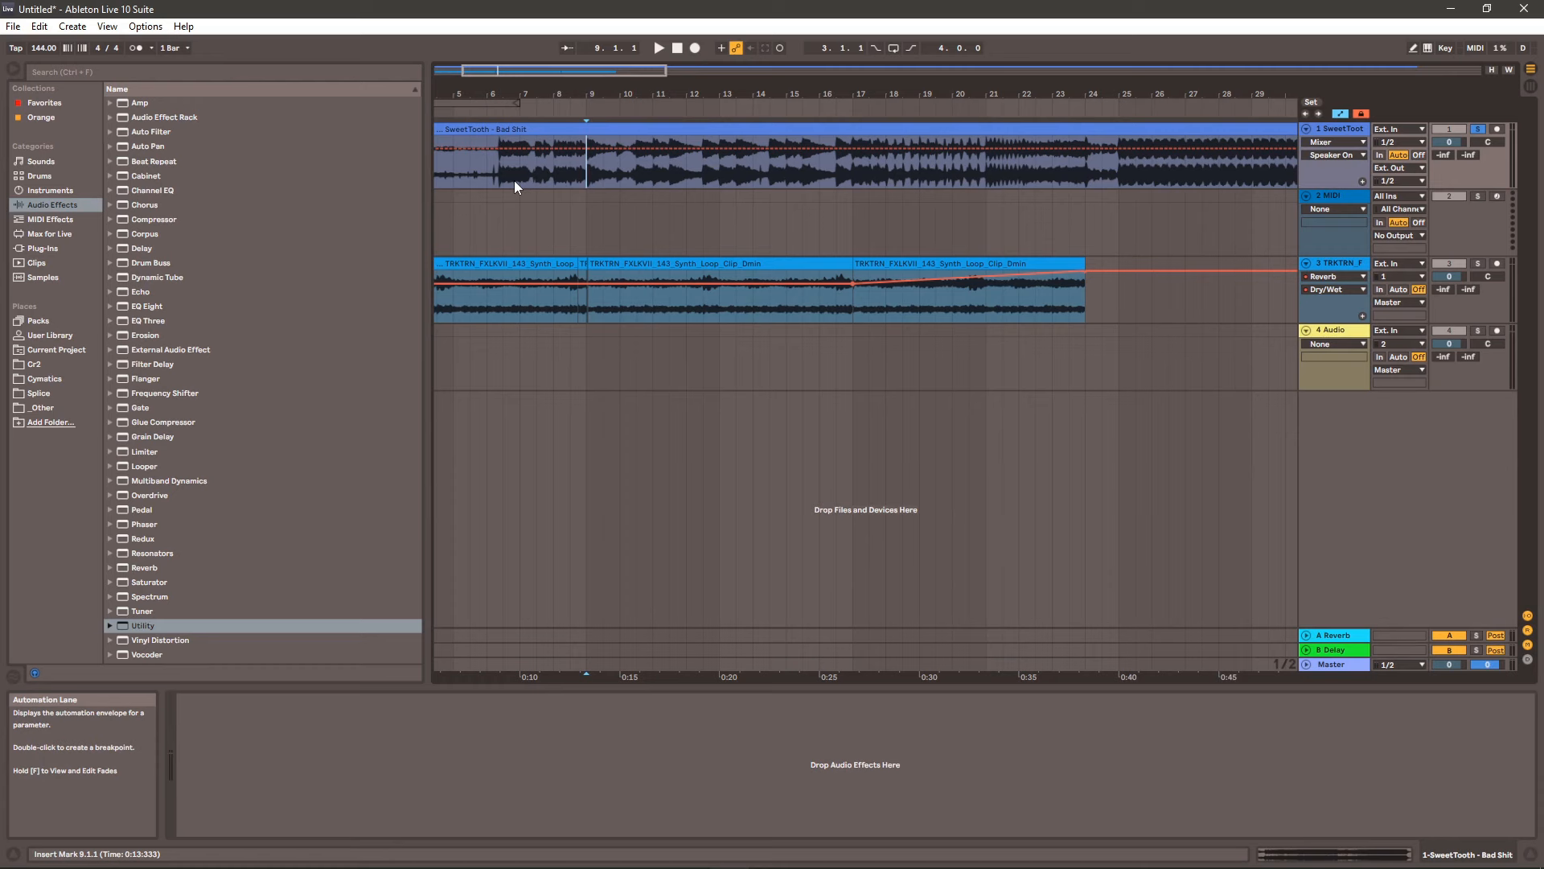
pyautogui.moveTo(599, 97); pyautogui.dragTo(592, 56)
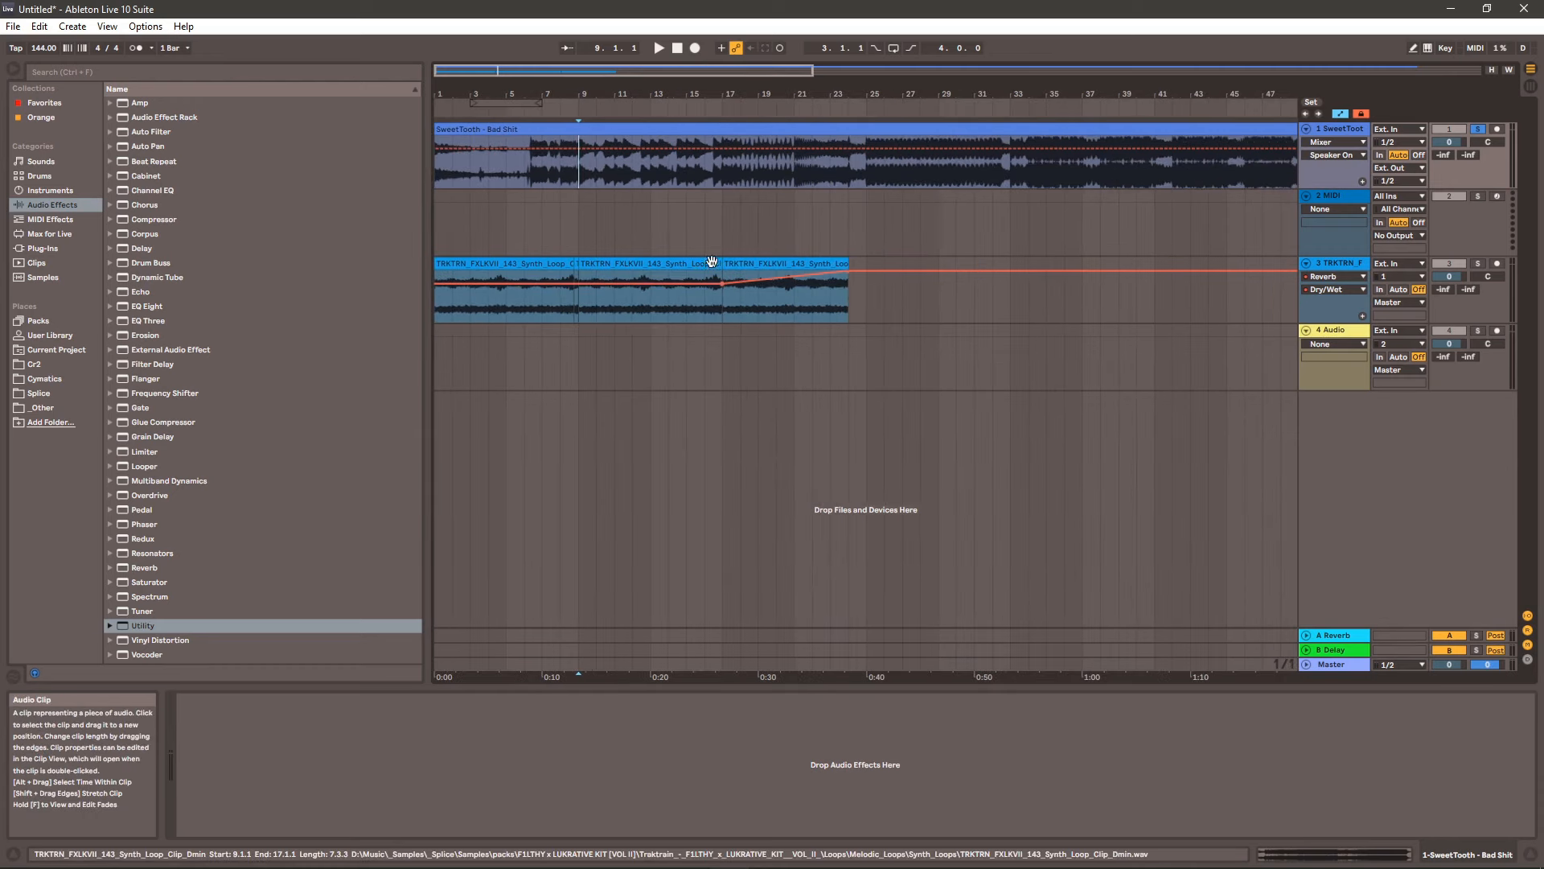
pyautogui.click(1479, 130)
pyautogui.click(1455, 127)
# - Listen to the kick, sub and snare pattern around bar 9 alongside the synth loop, and stop playback
pyautogui.moveTo(921, 94); pyautogui.dragTo(763, 61)
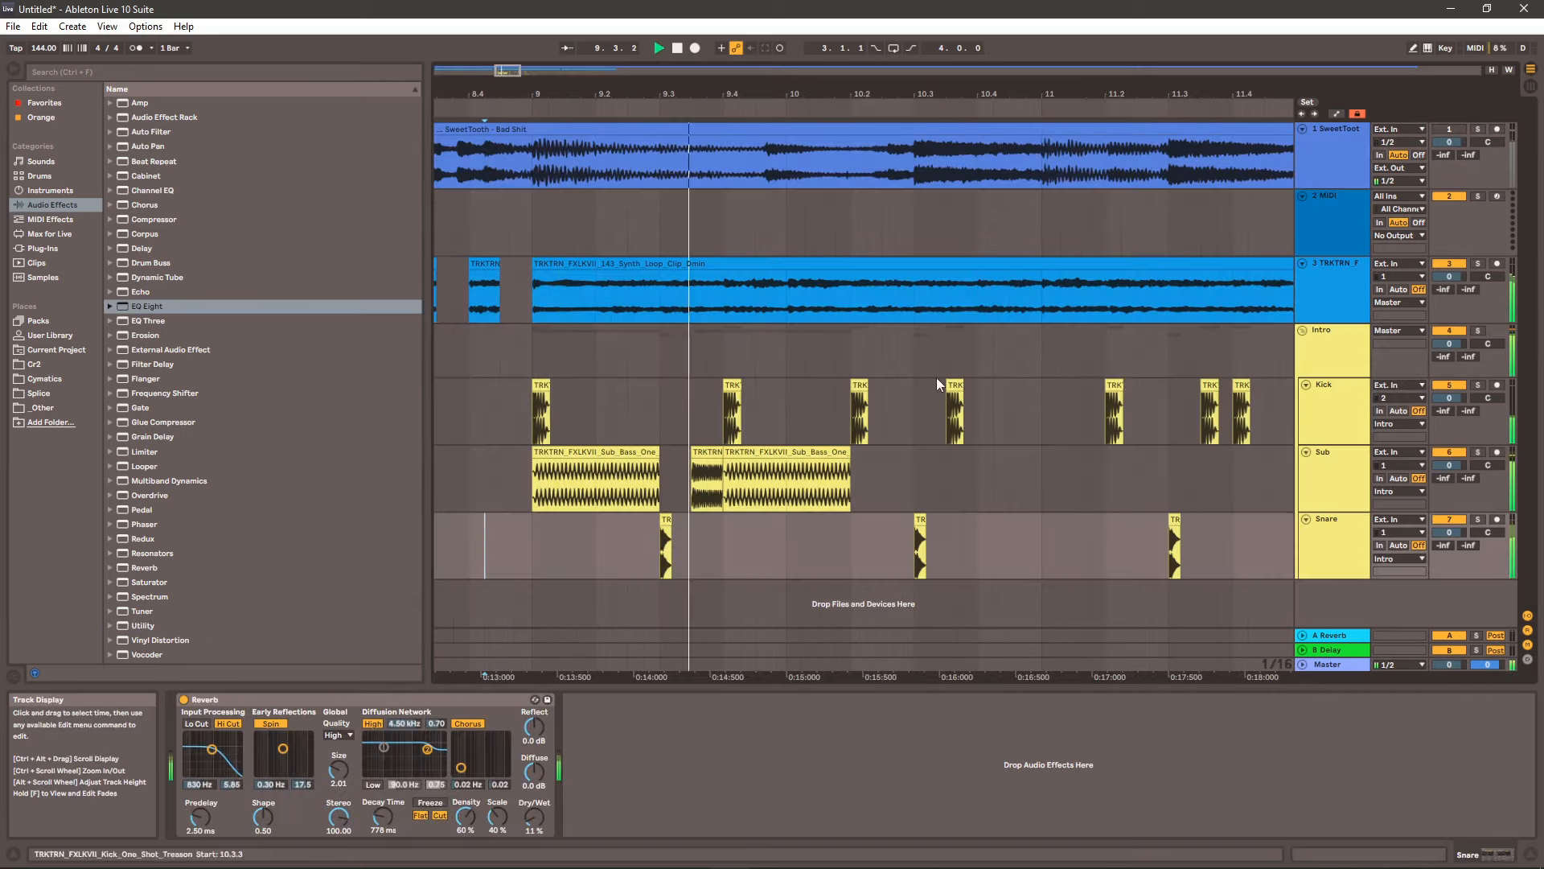
pyautogui.moveTo(731, 93); pyautogui.dragTo(819, 71)
pyautogui.press('space')
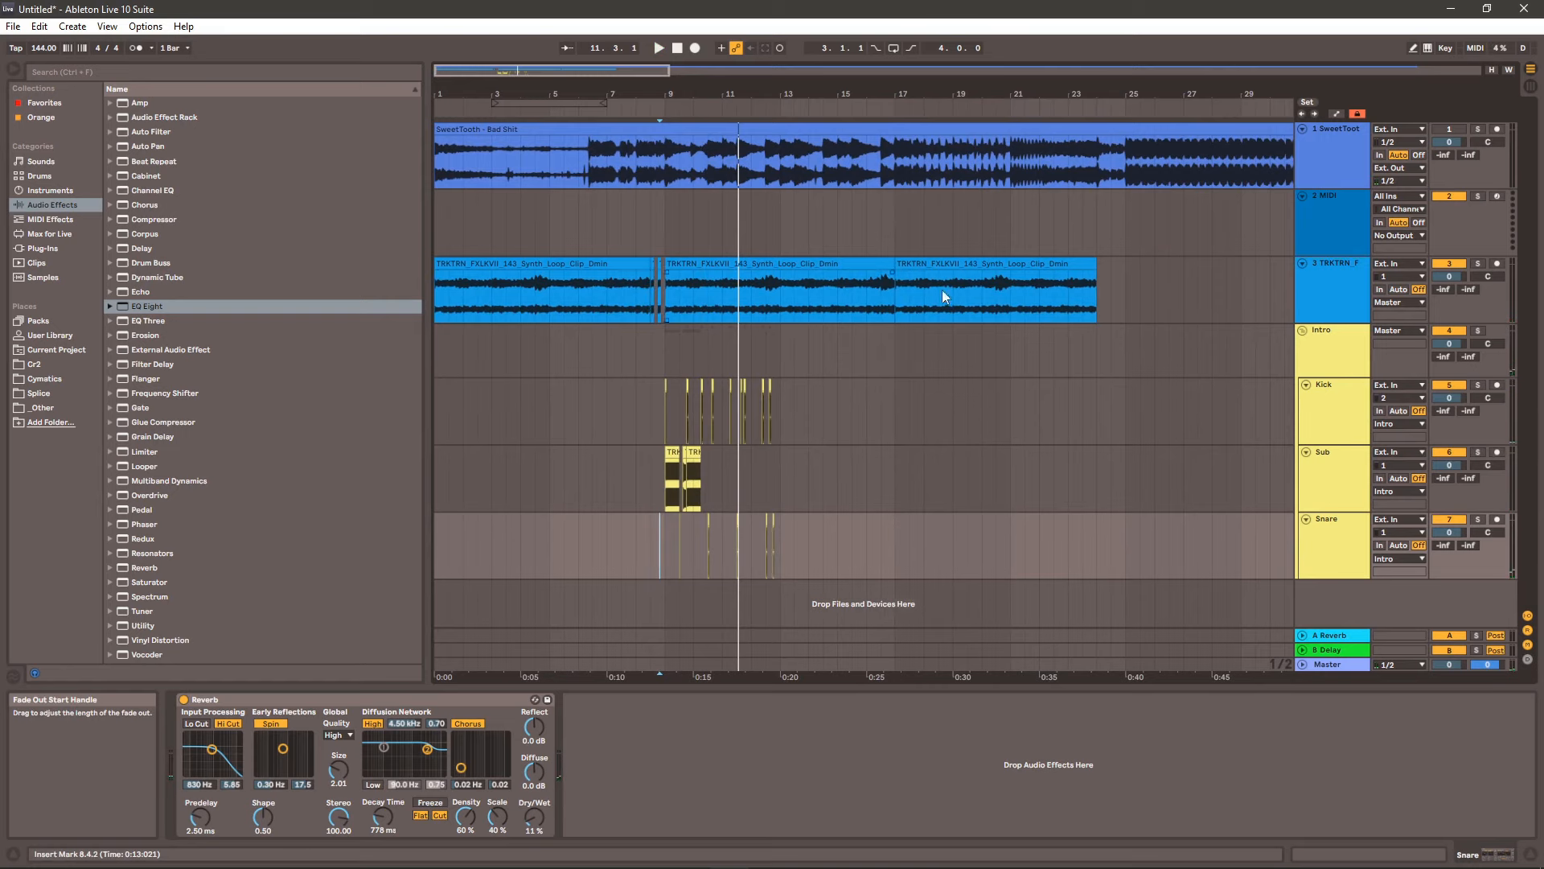
# - Review the synth loop track's effect chain and its clips between bars 1 and 18
pyautogui.click(1308, 290)
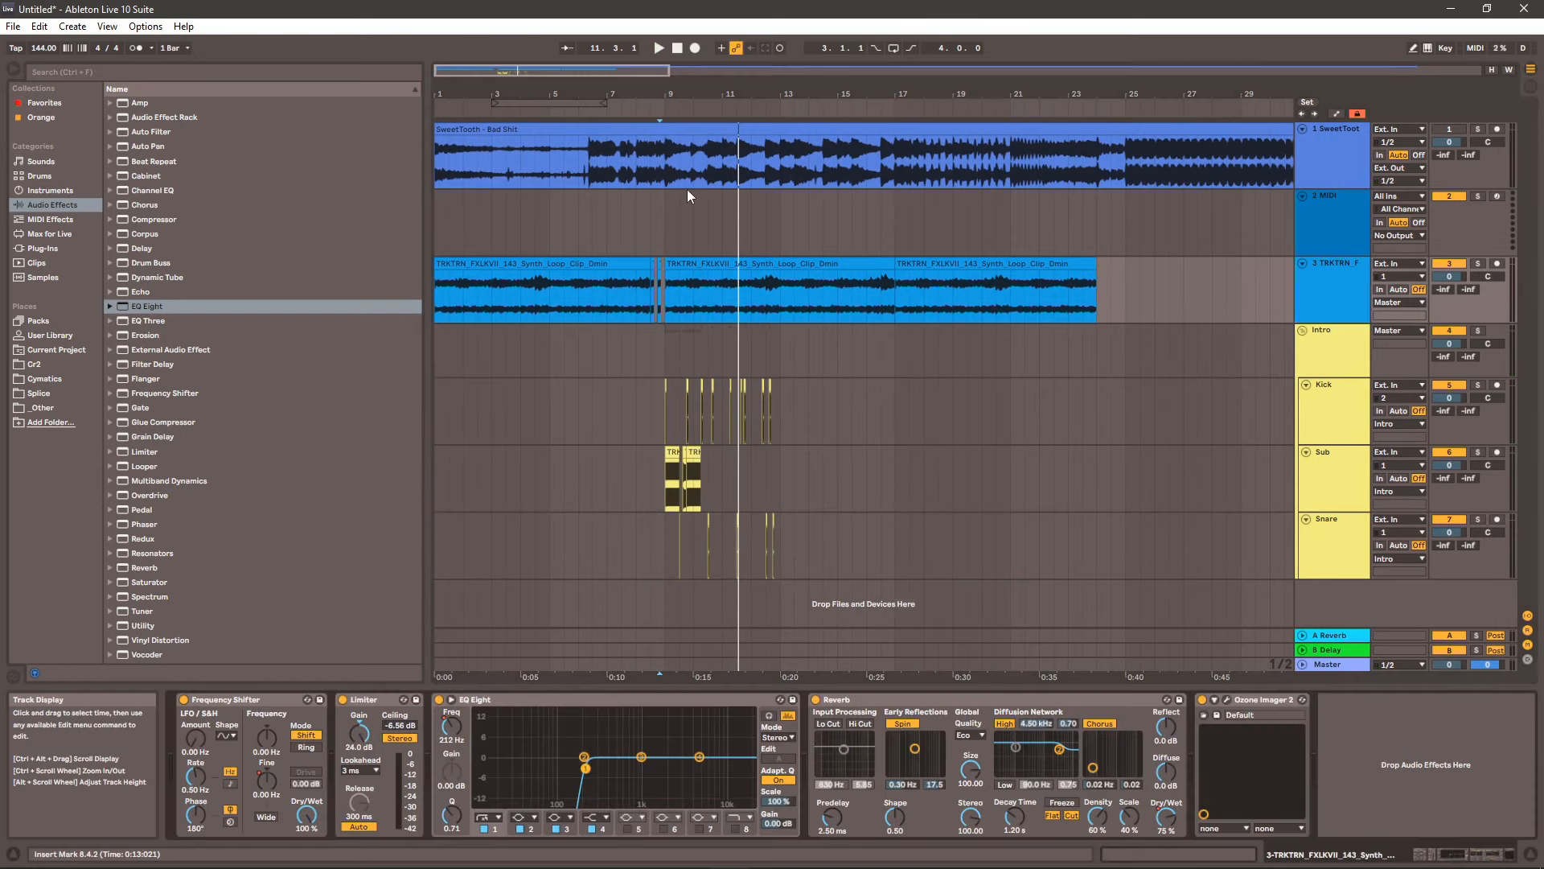
pyautogui.moveTo(598, 91); pyautogui.dragTo(621, 98)
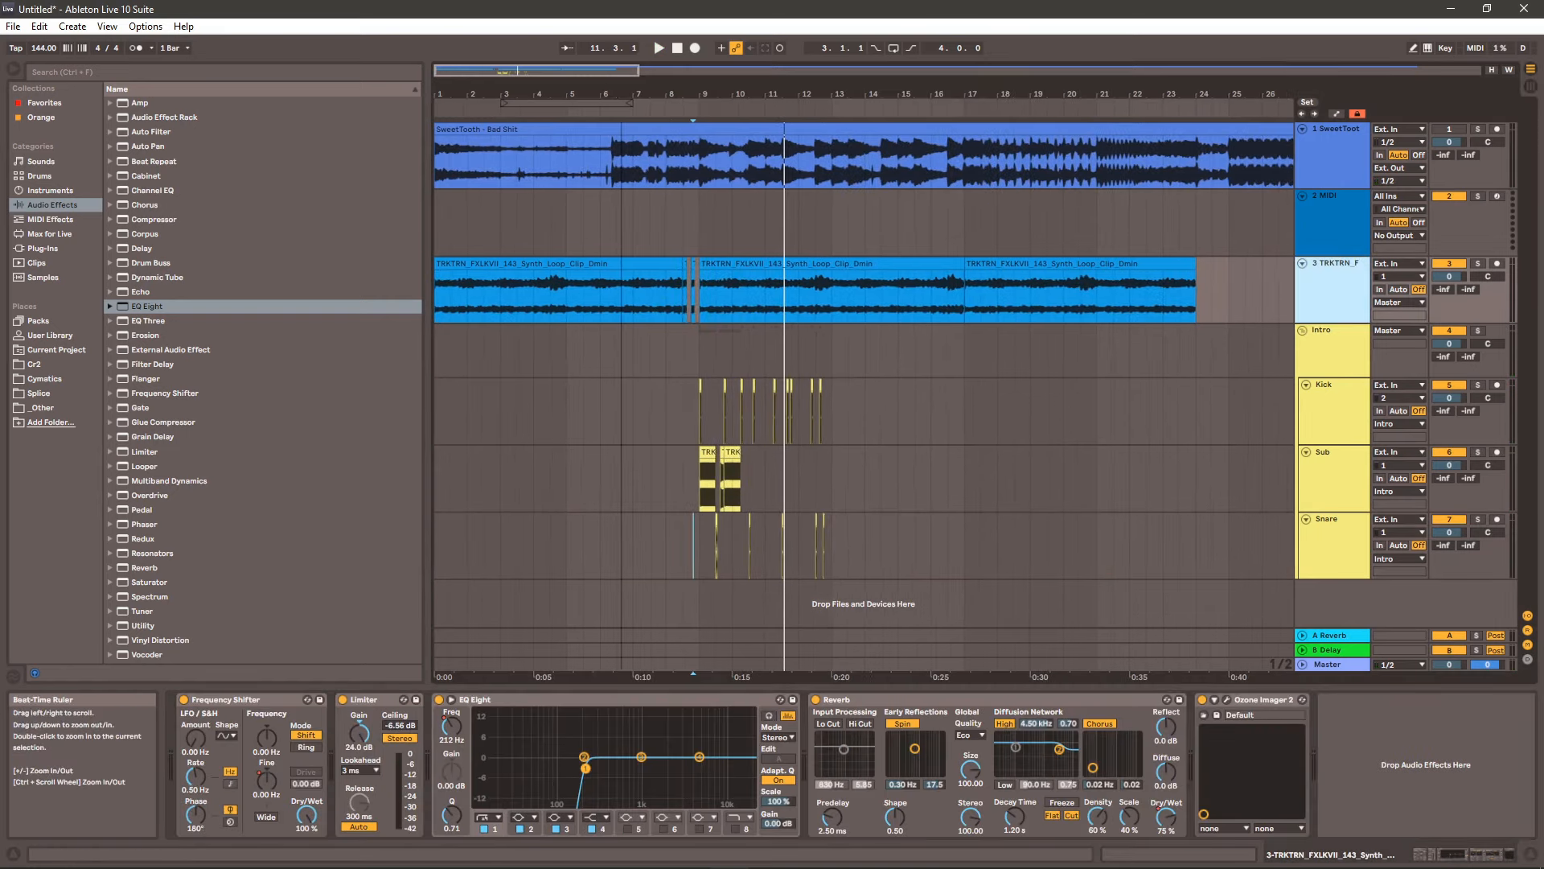
pyautogui.click(701, 299)
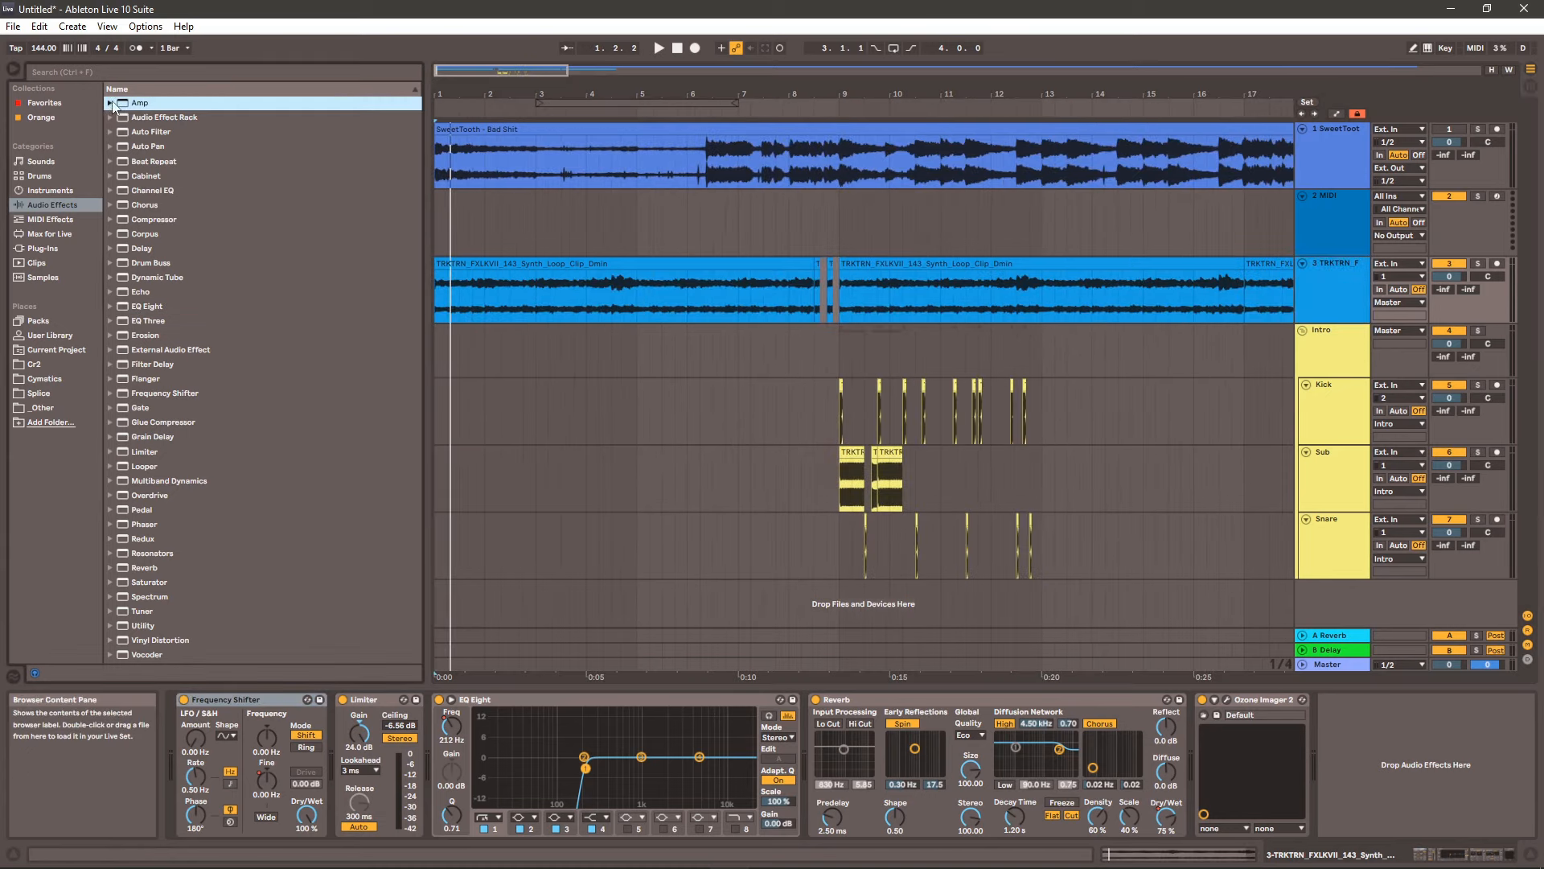
pyautogui.moveTo(469, 94); pyautogui.dragTo(469, 128)
pyautogui.click(617, 314)
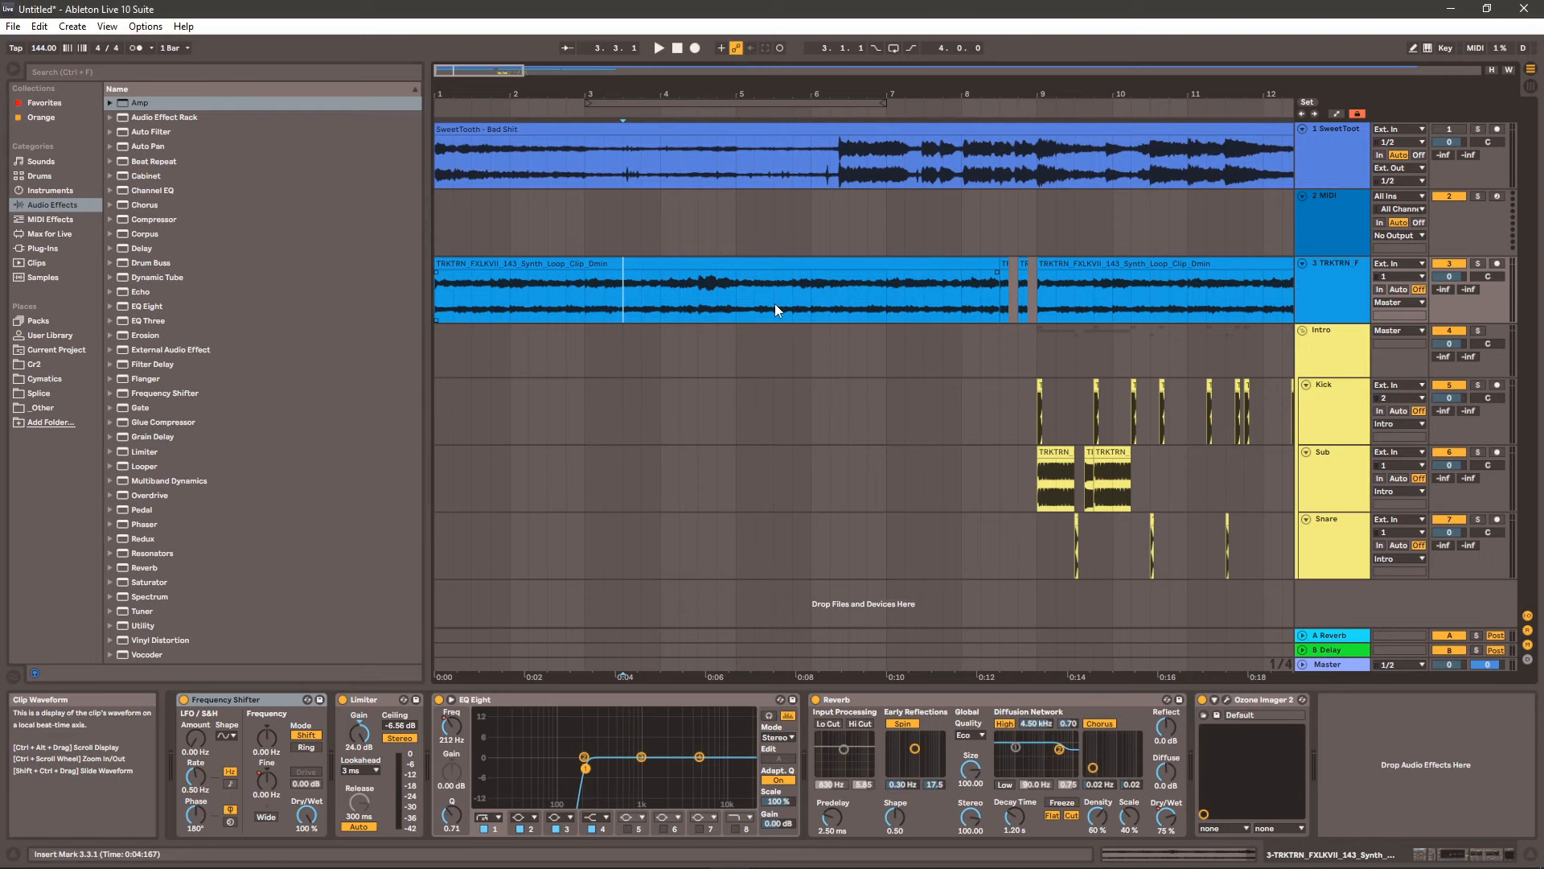
pyautogui.moveTo(907, 96); pyautogui.dragTo(906, 64)
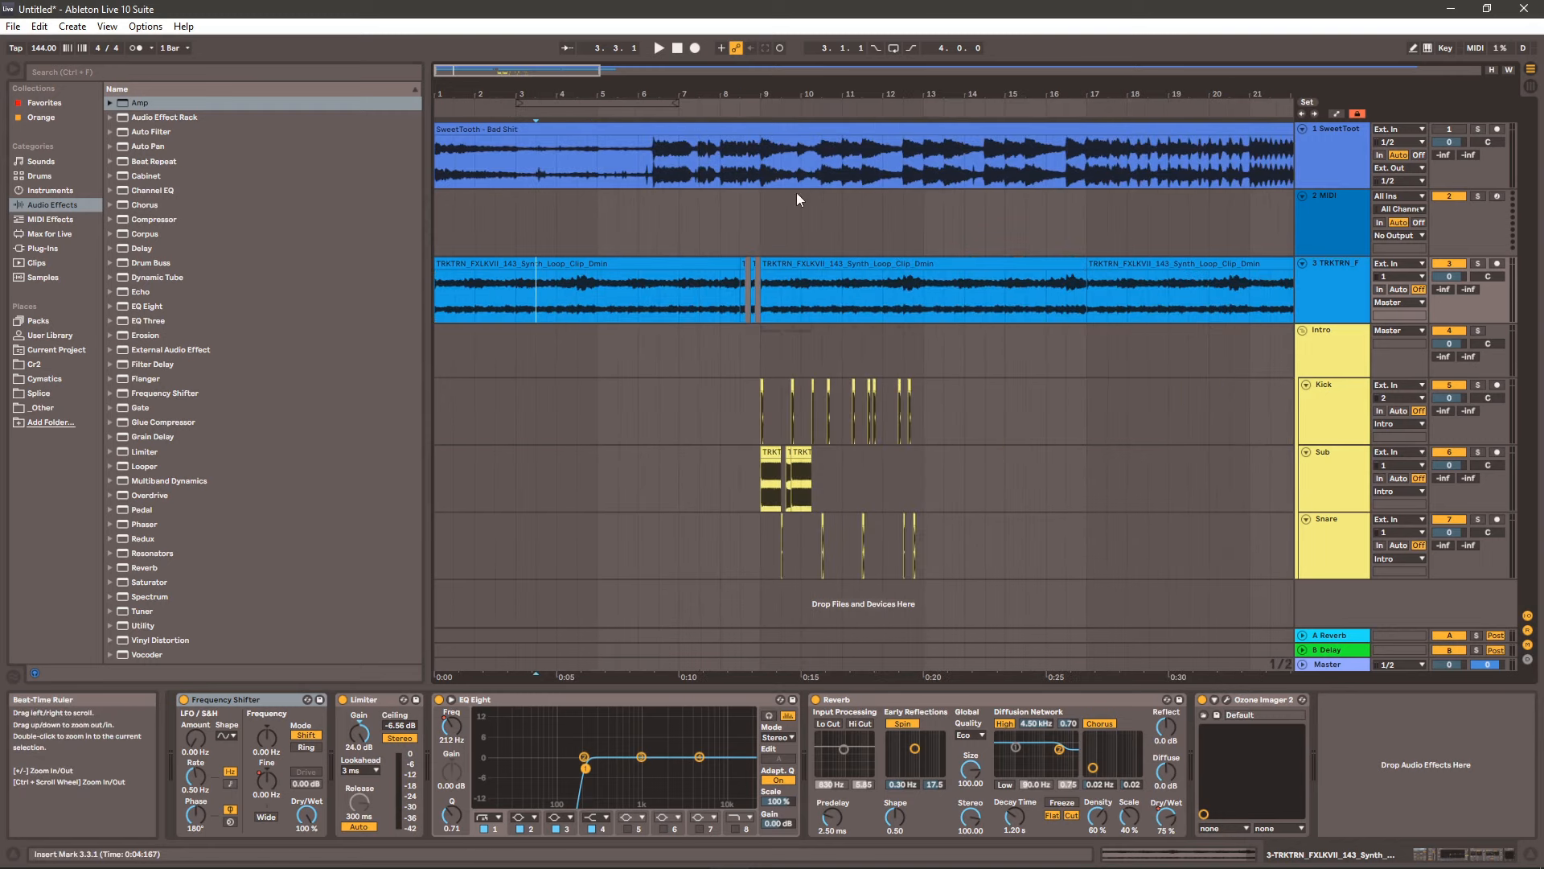
pyautogui.moveTo(764, 290); pyautogui.dragTo(1130, 310)
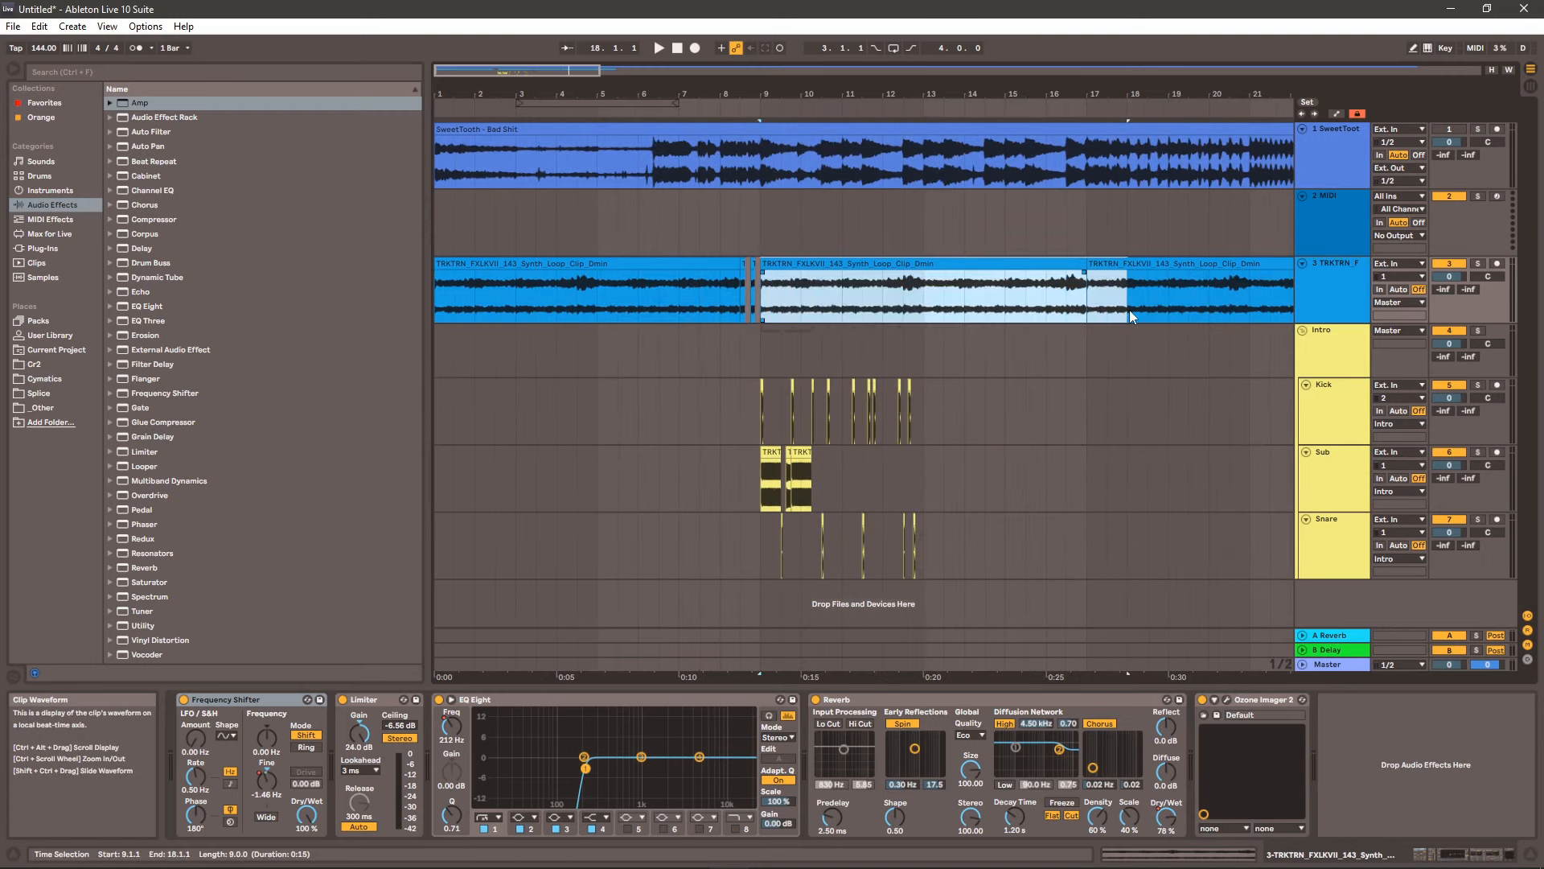
pyautogui.moveTo(764, 93); pyautogui.dragTo(821, 105)
# - Open the synth loop in an enlarged clip view and rearrange its clips so an untransposed copy starts at bar 1 and another clip fills bars 9 to 17
pyautogui.doubleClick(708, 264)
pyautogui.moveTo(563, 688); pyautogui.dragTo(563, 472)
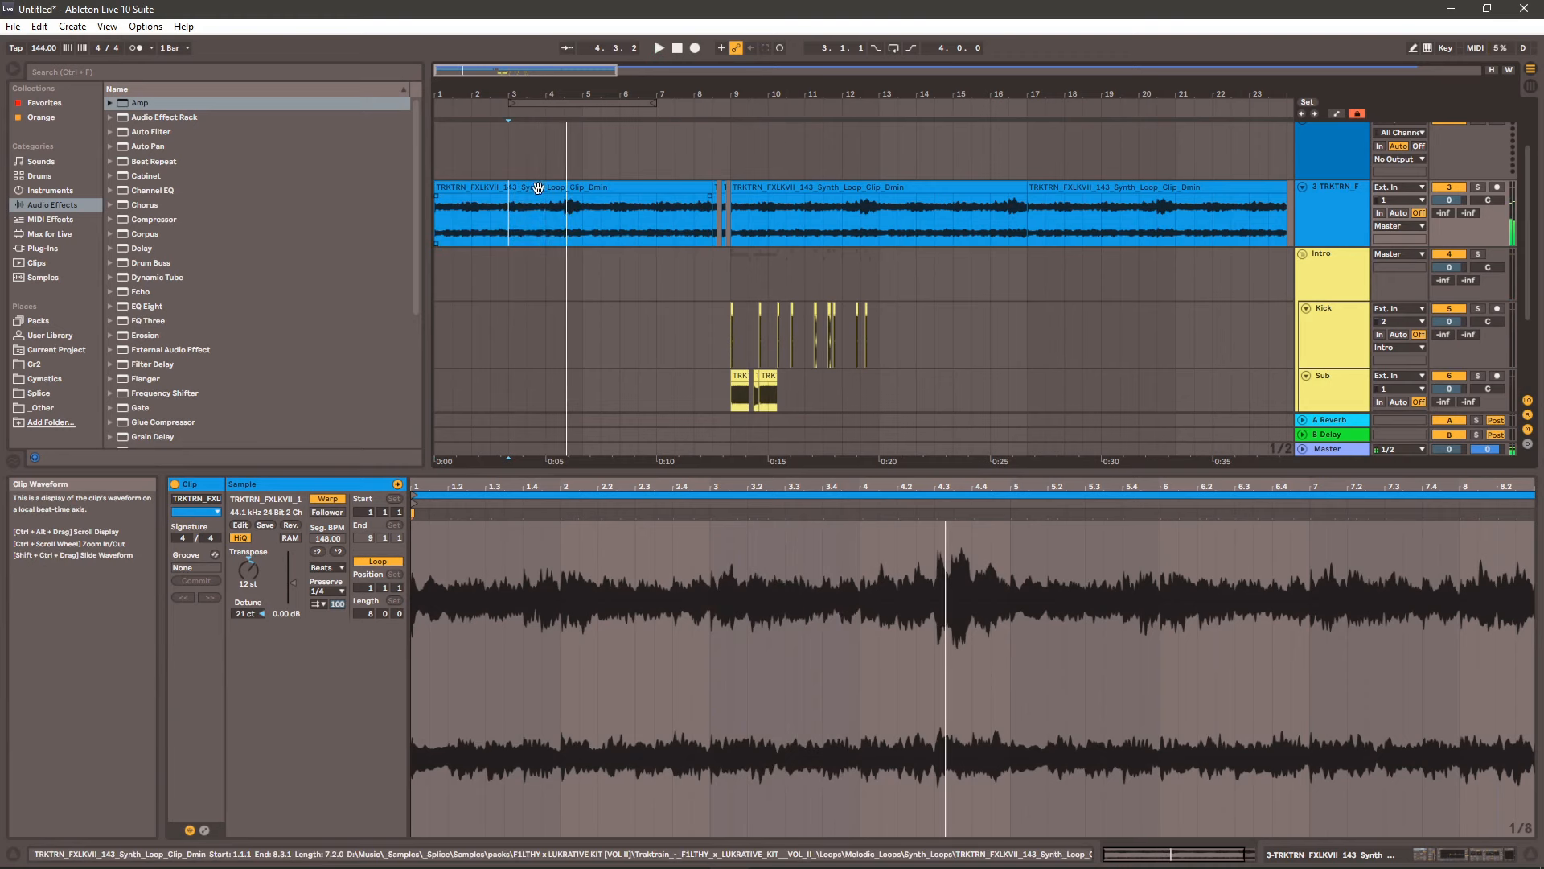
pyautogui.moveTo(519, 94); pyautogui.dragTo(519, 74)
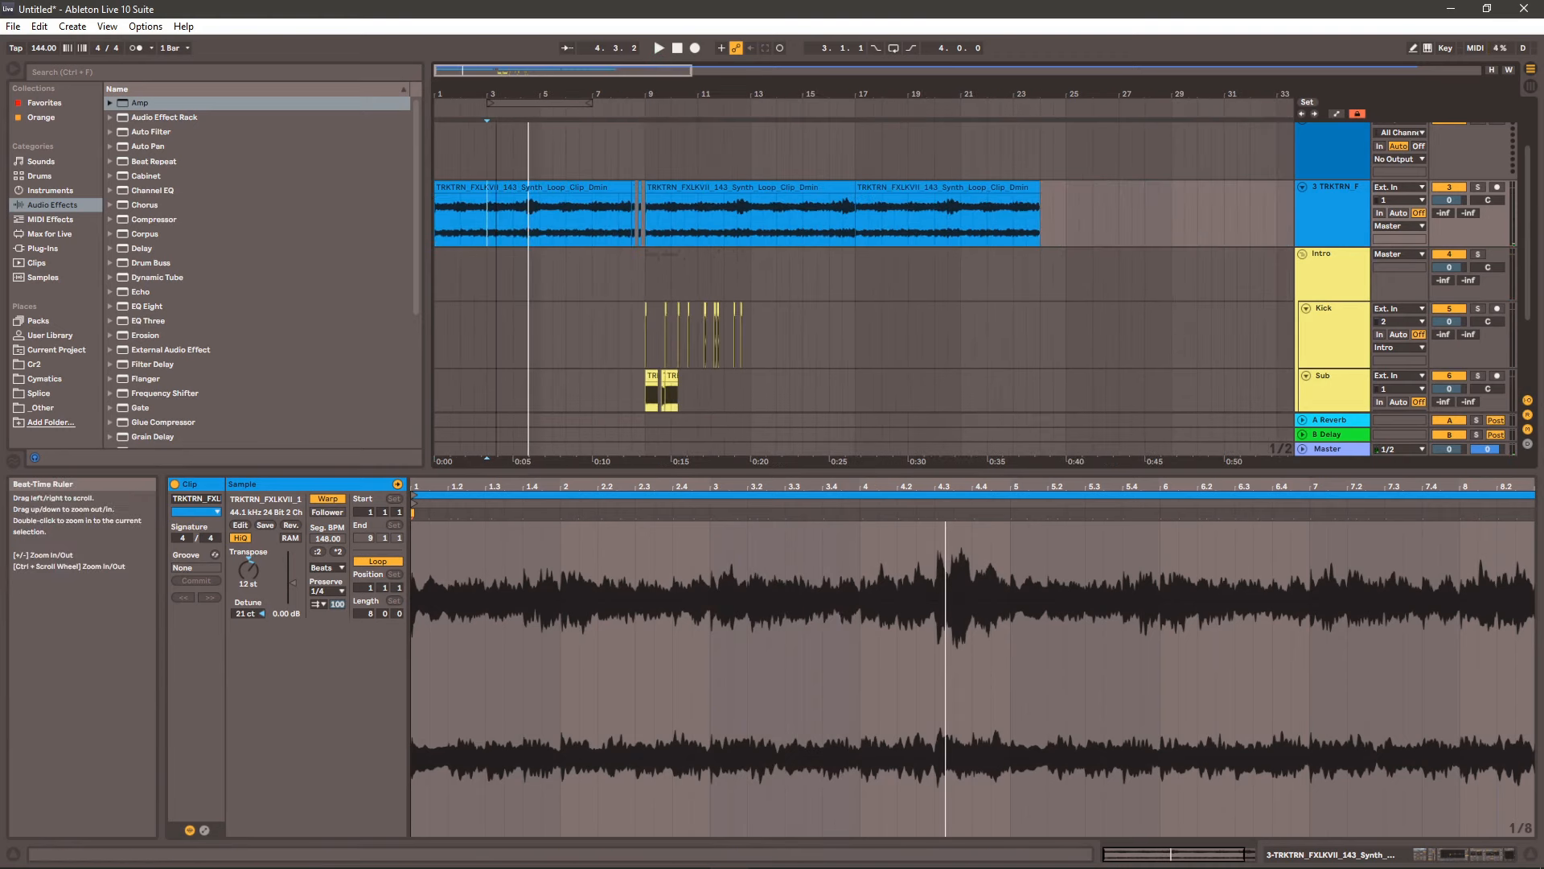
pyautogui.moveTo(742, 188); pyautogui.dragTo(547, 196)
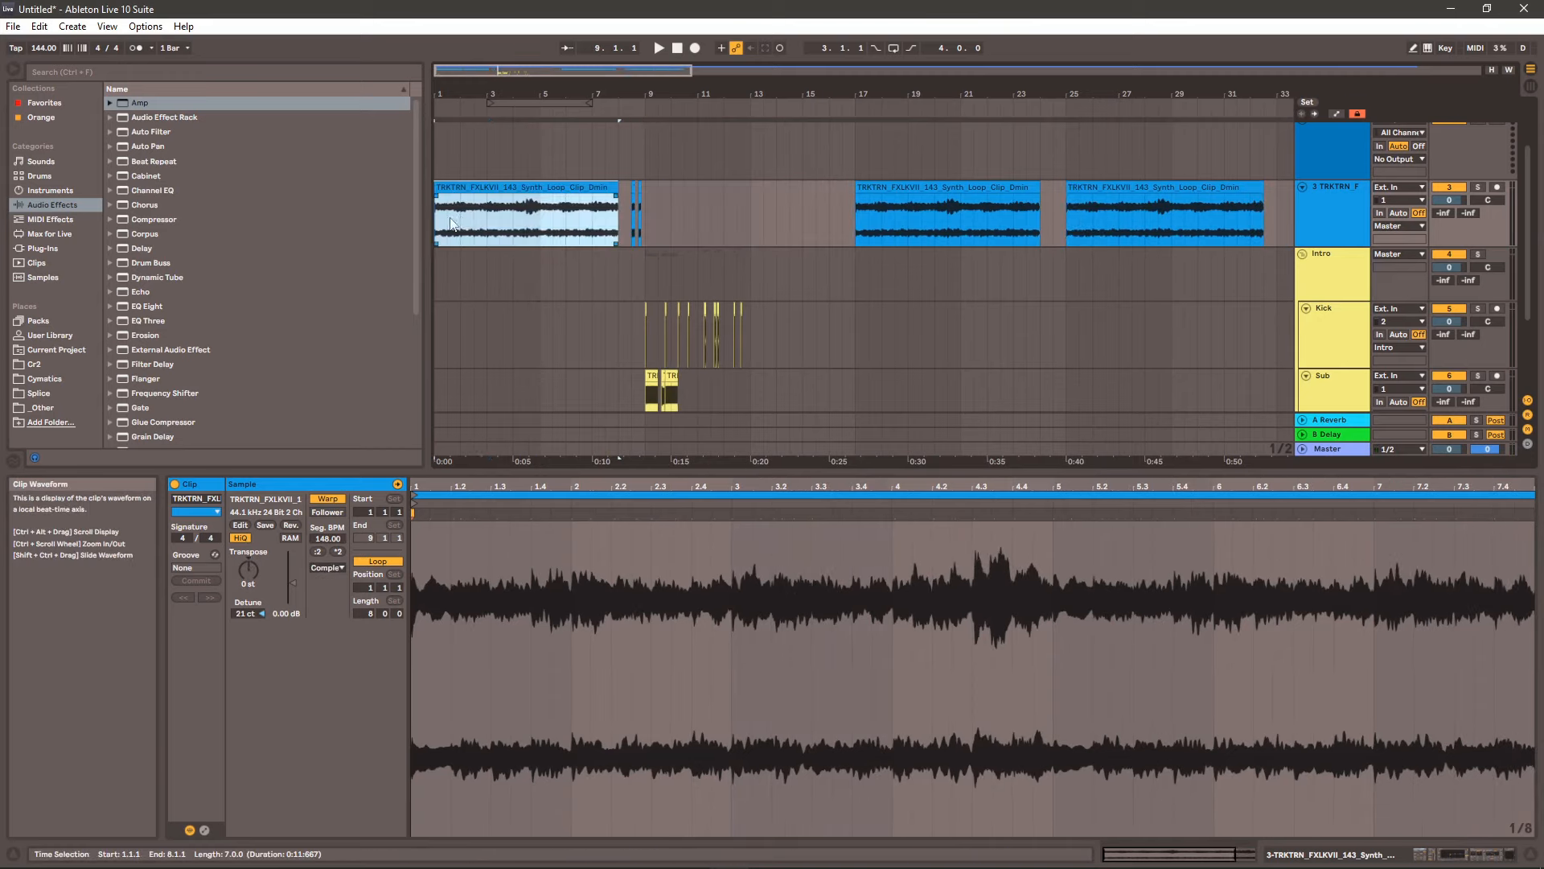
pyautogui.press('space')
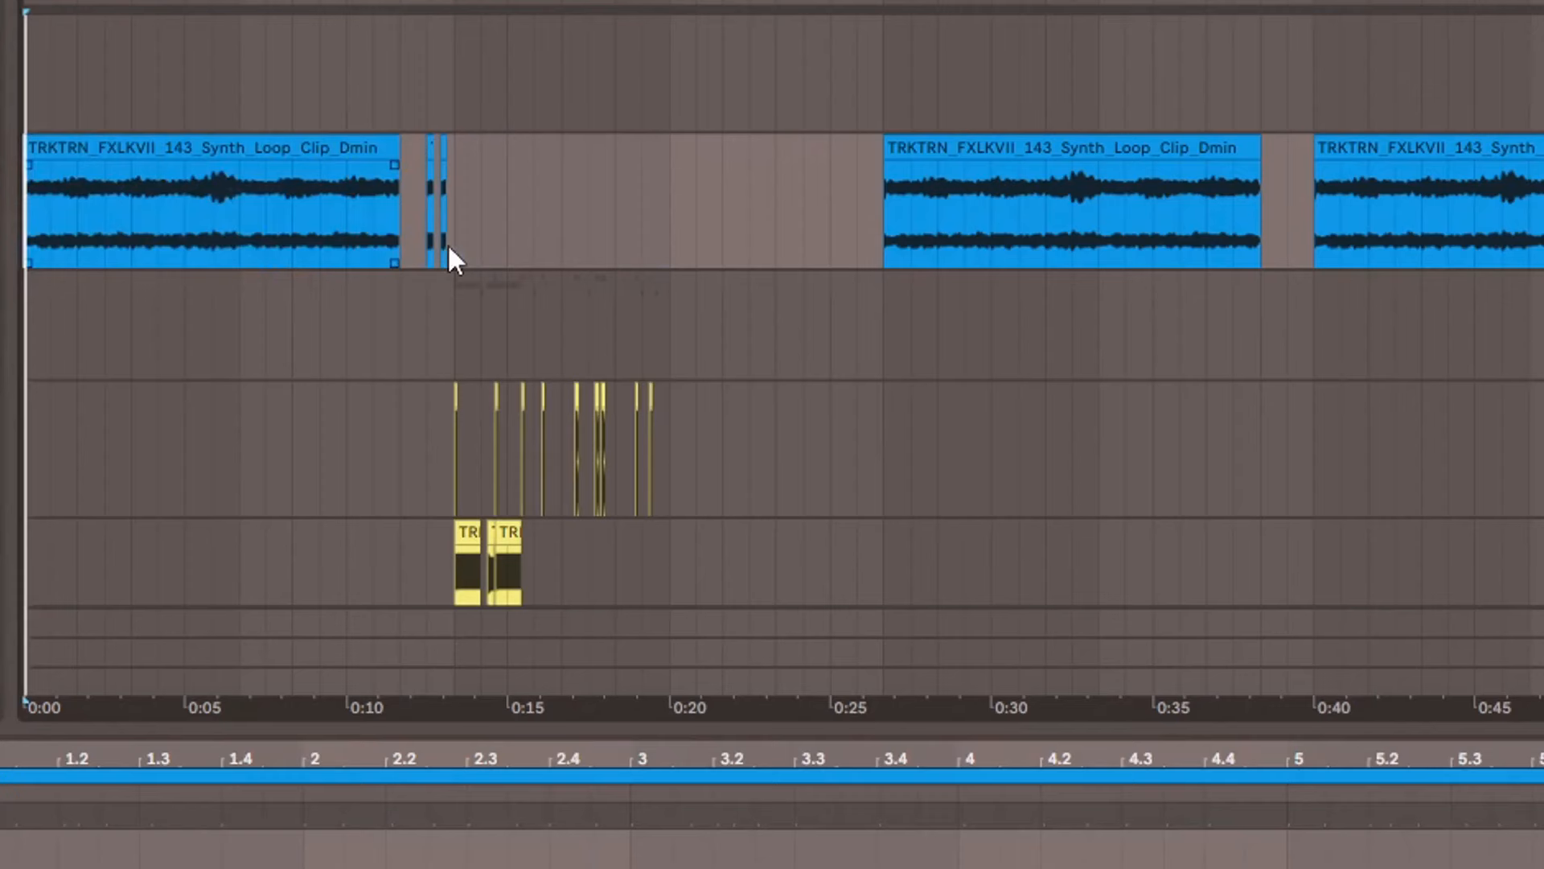
pyautogui.click(867, 192)
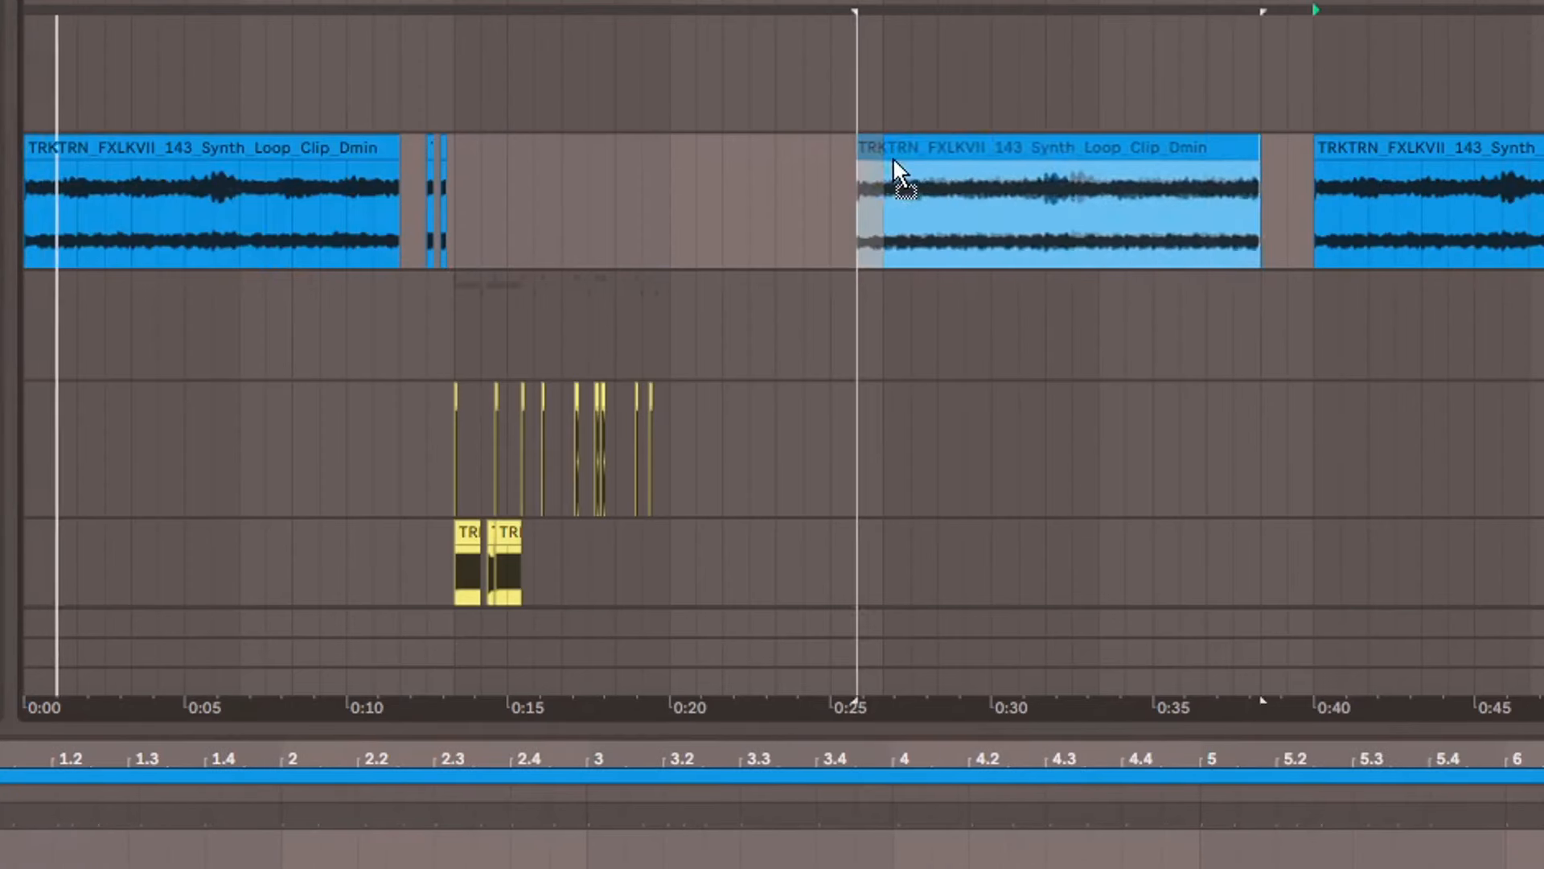
pyautogui.moveTo(893, 157); pyautogui.dragTo(518, 176)
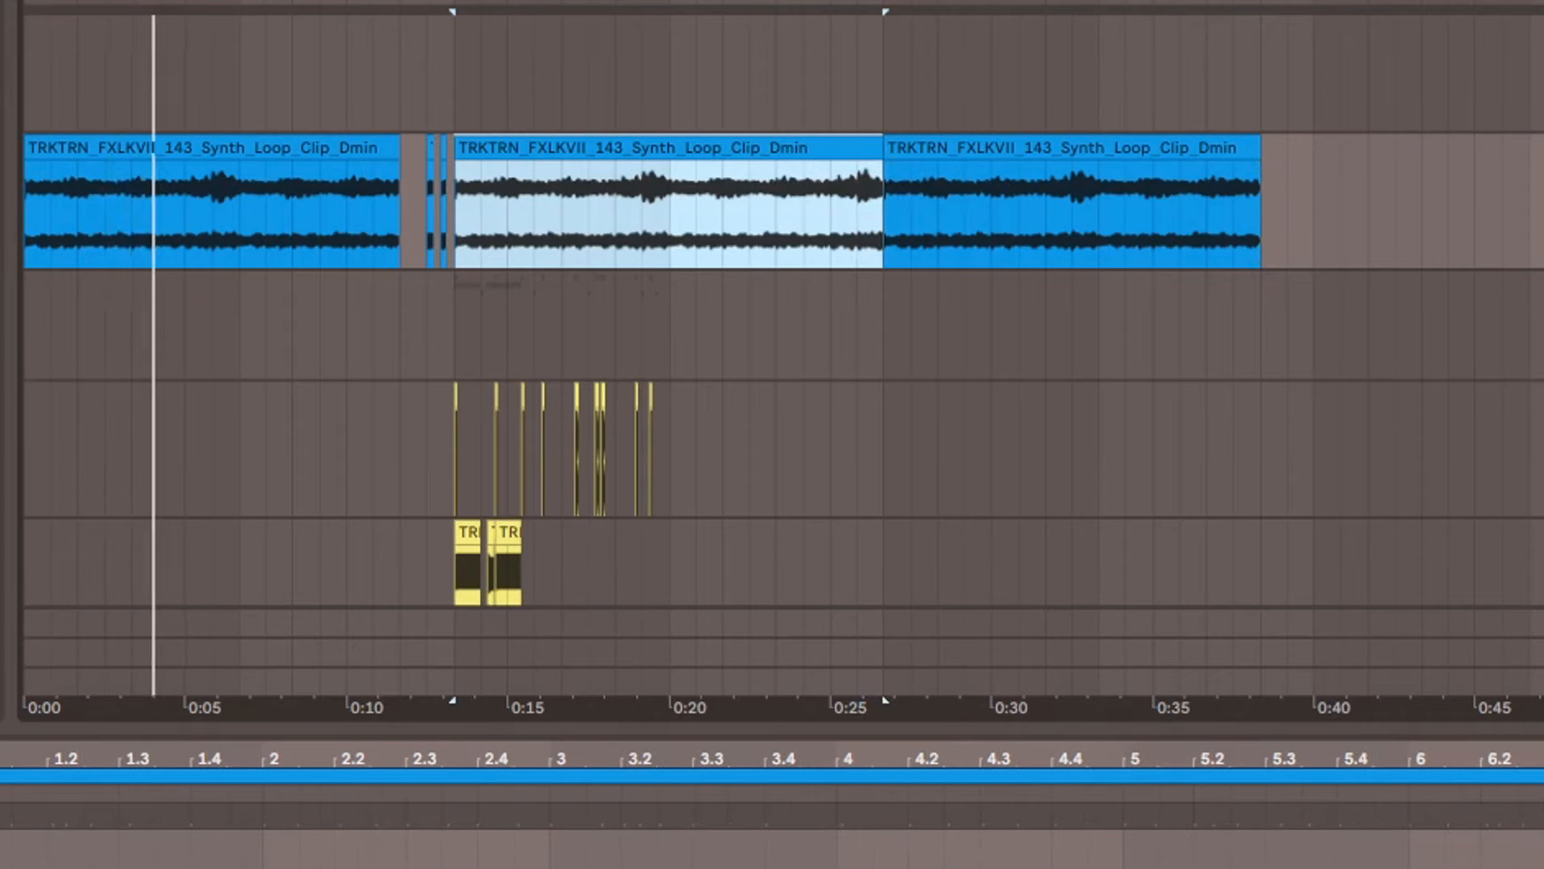
# - Transpose the two short synth loop fragments before bar 9 by 12 semitones and switch their warp mode to Beats
pyautogui.scroll(5, 435, 142)
pyautogui.click(386, 144)
pyautogui.keyDown('shift'); pyautogui.click(439, 145); pyautogui.keyUp('shift')
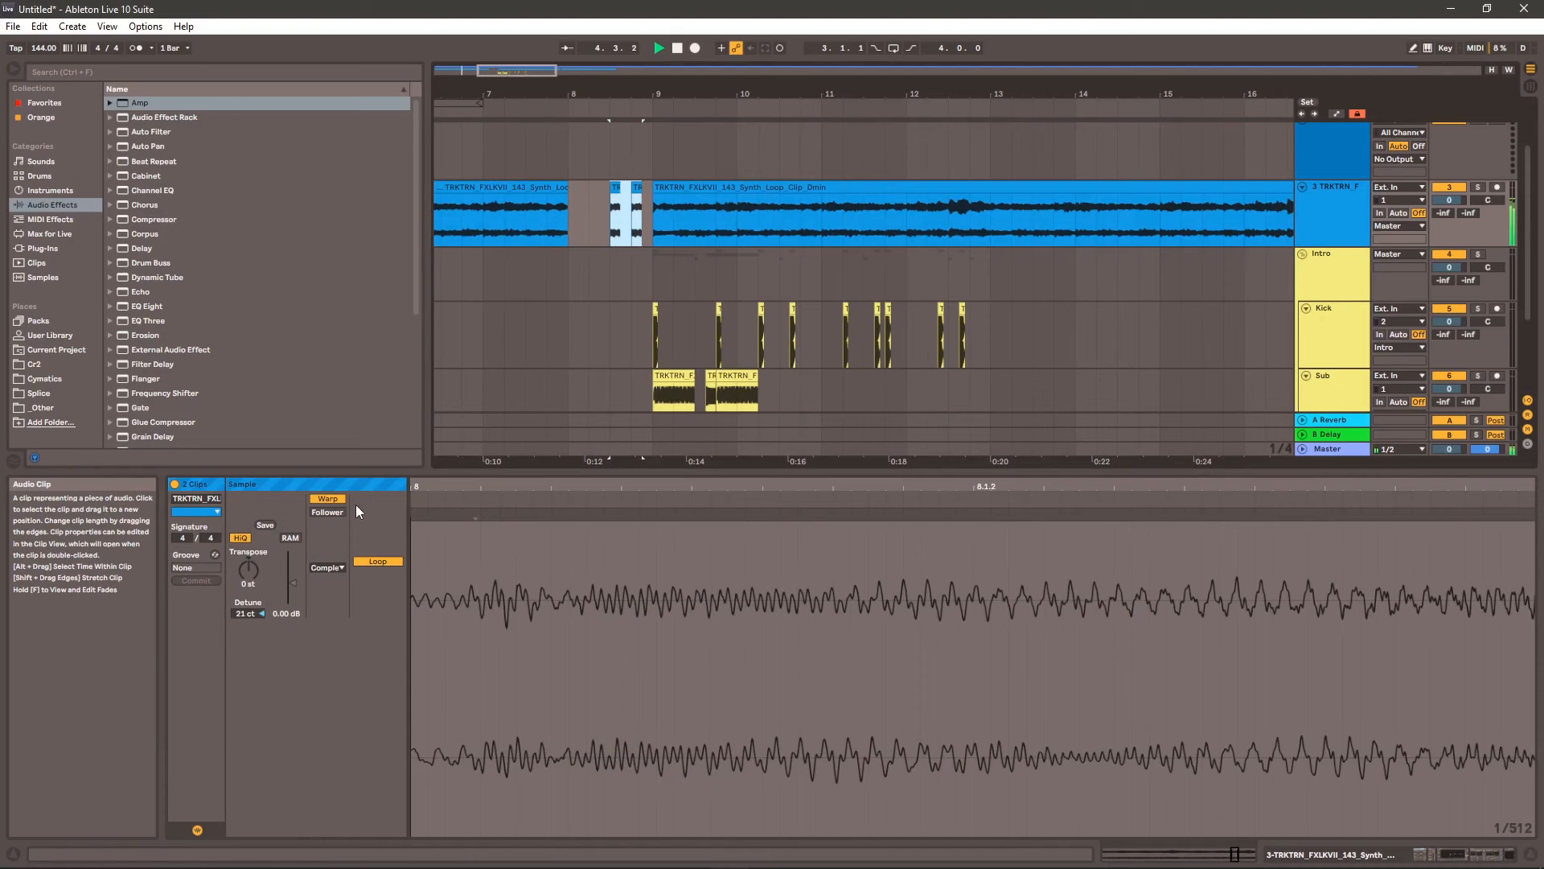
pyautogui.write('12')
pyautogui.press('Return')
pyautogui.click(342, 568)
pyautogui.click(336, 581)
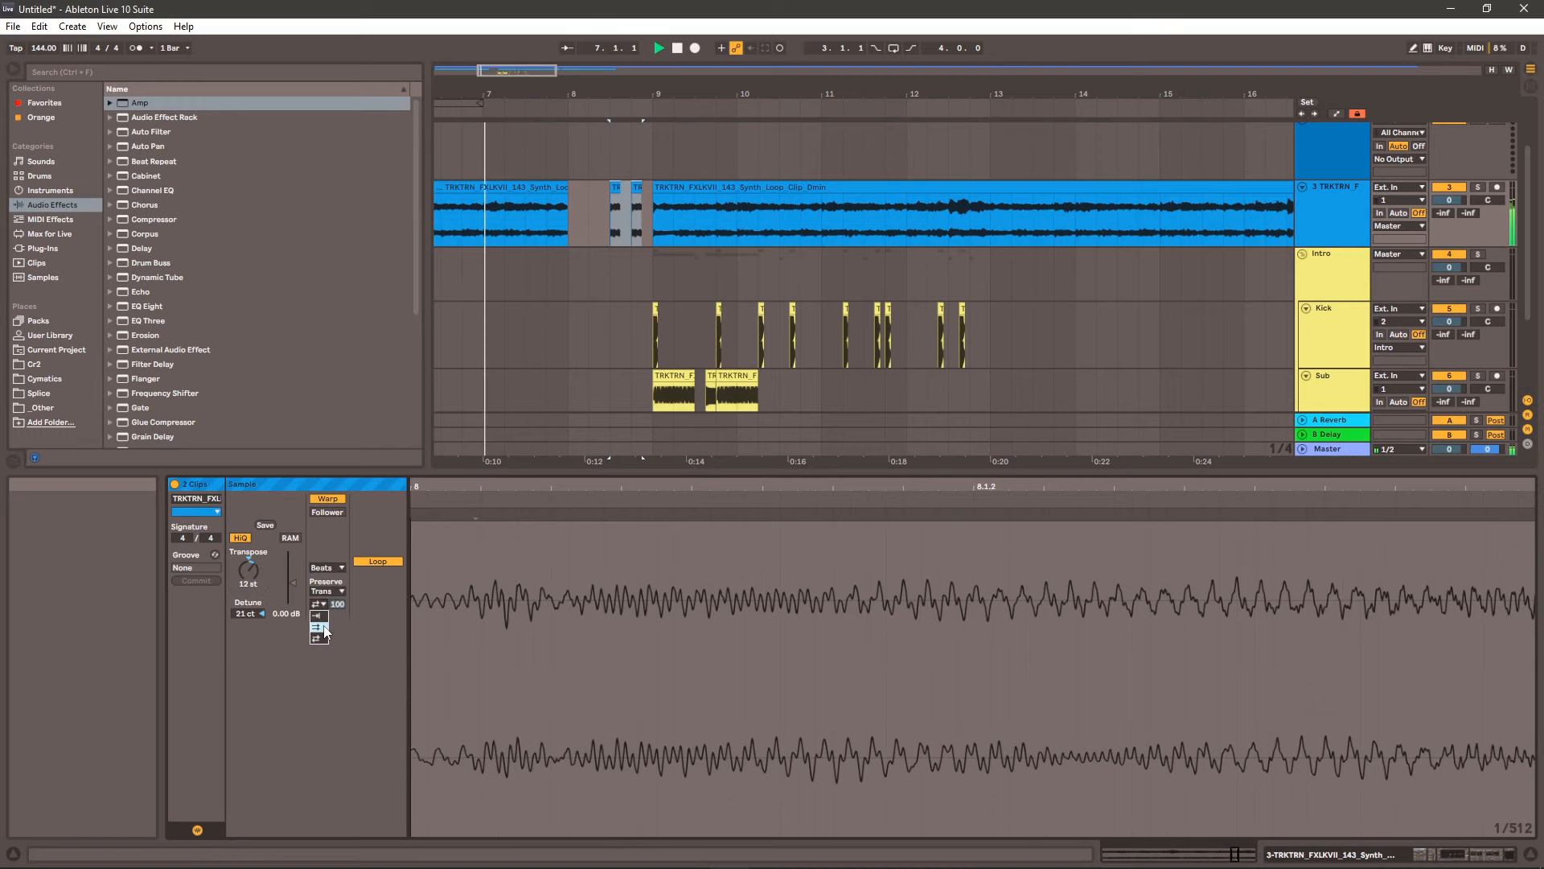
pyautogui.click(702, 233)
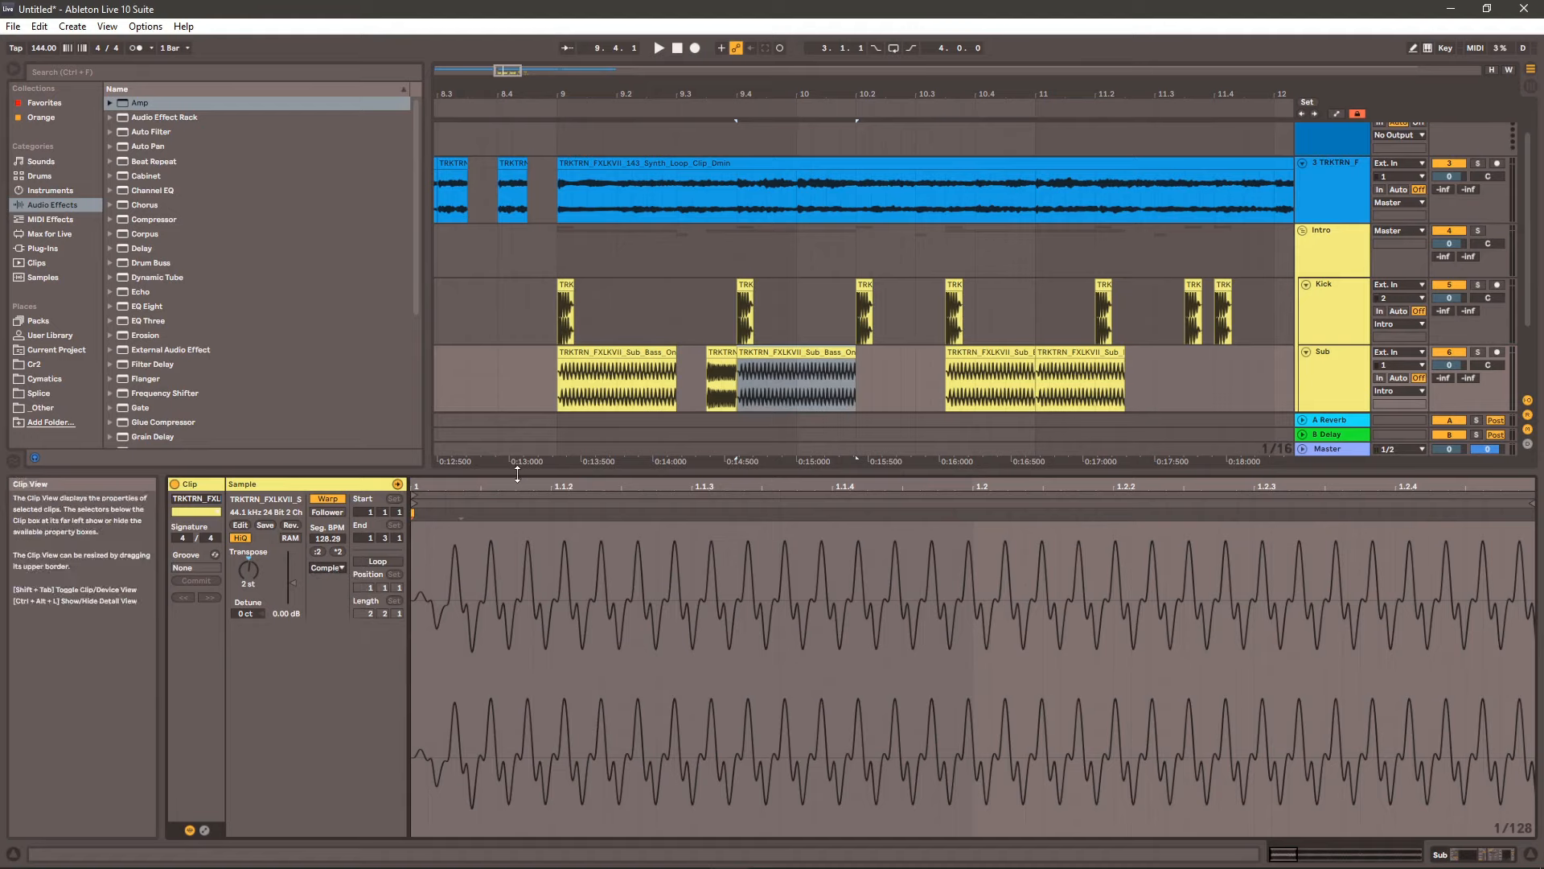
# - Add a dip to -2 st in the transposition envelope of the sub bass clip starting at 9.4.1, in an enlarged clip view
pyautogui.scroll(-3, 635, 265)
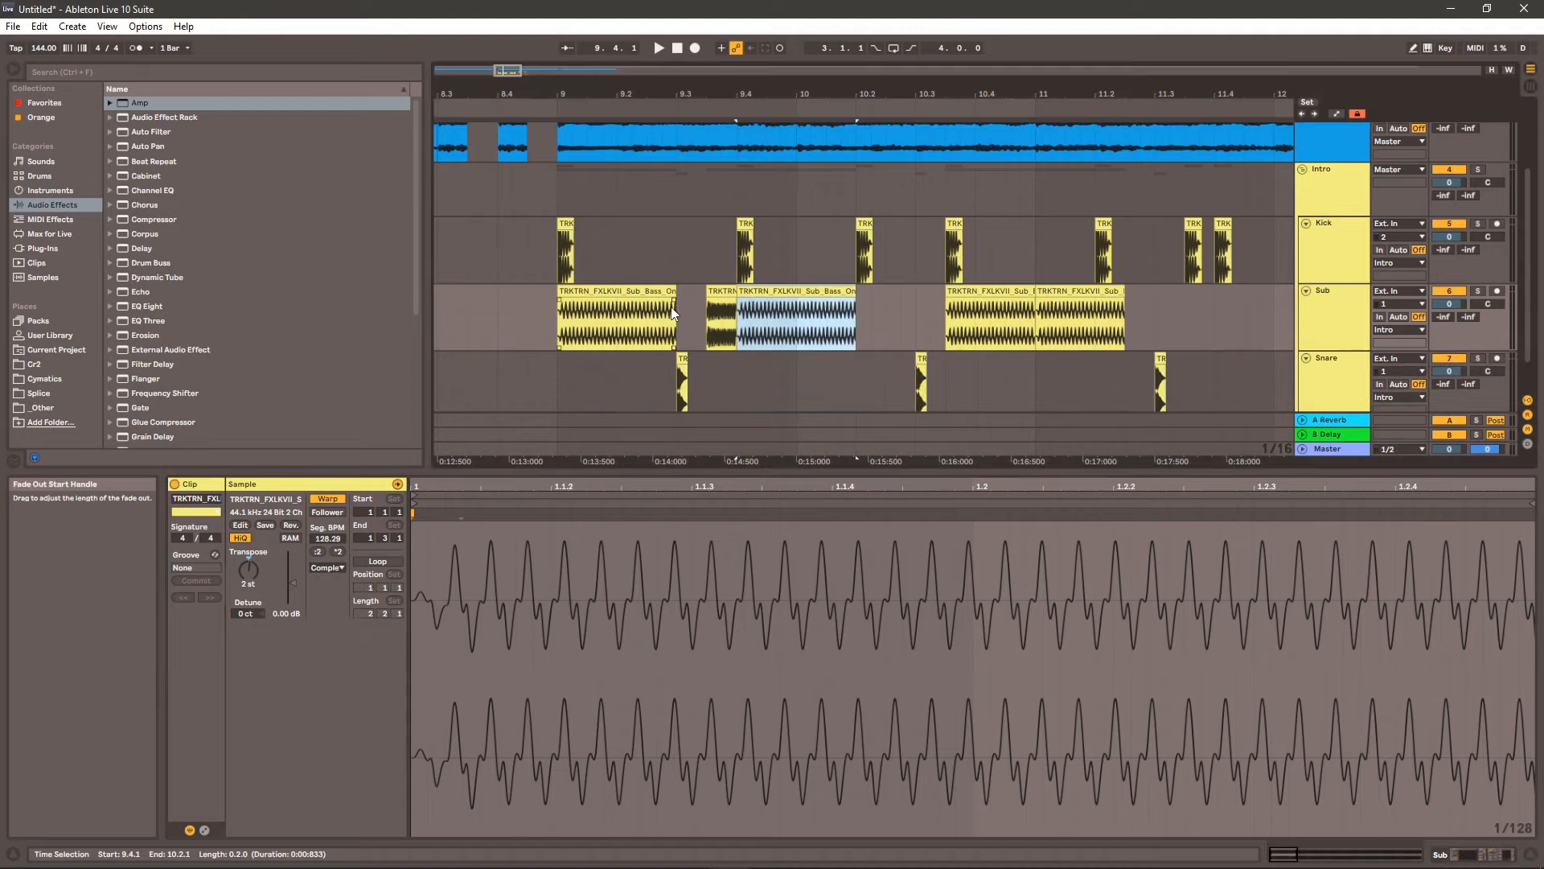
pyautogui.moveTo(648, 472); pyautogui.dragTo(650, 407)
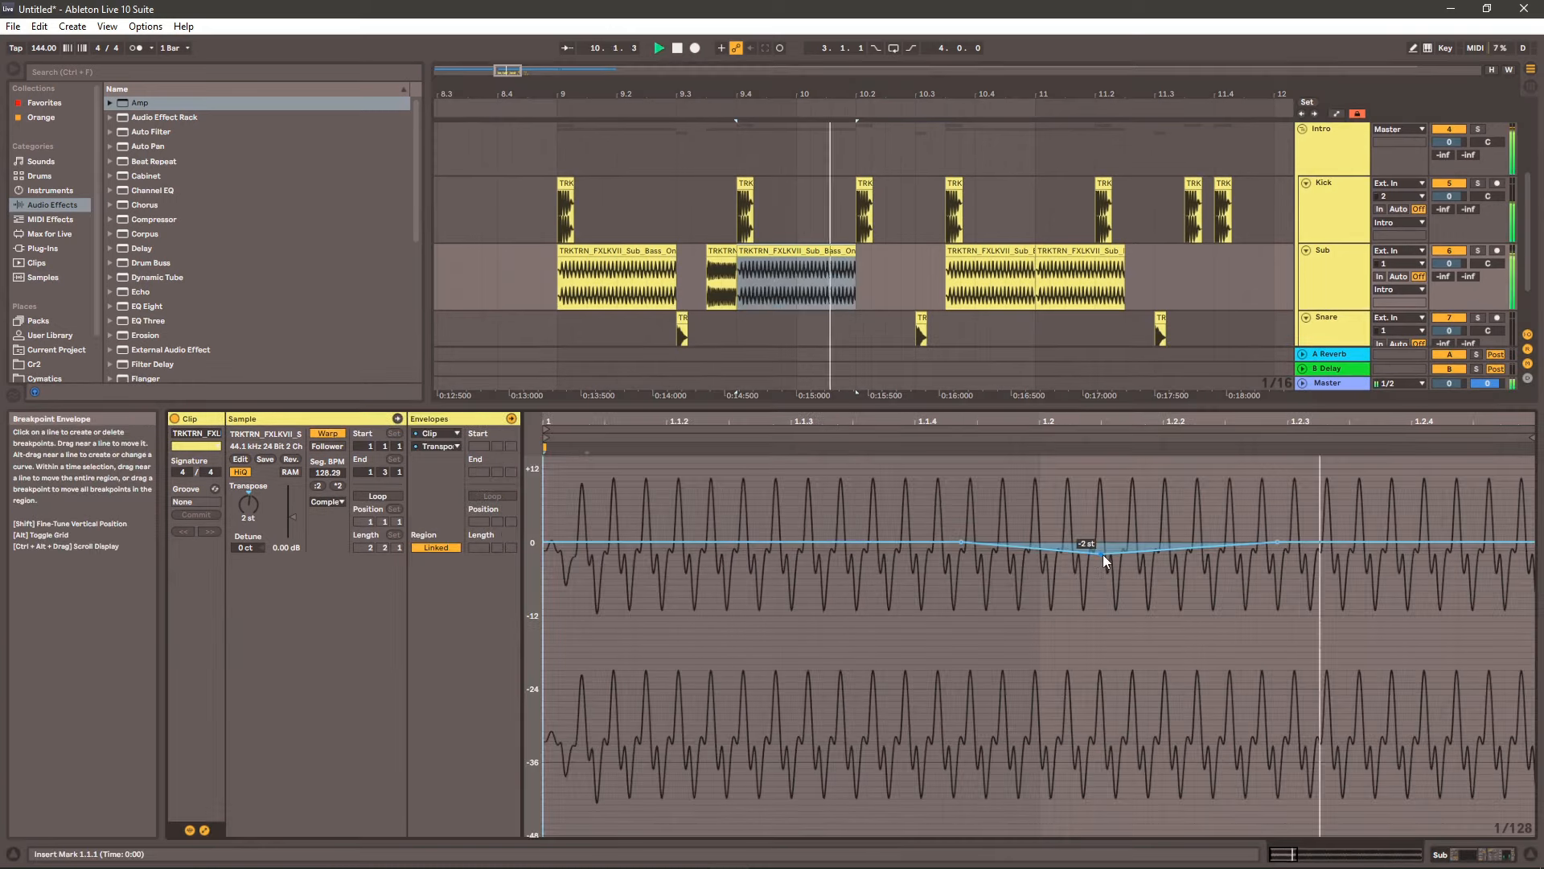
pyautogui.press('space')
# - Listen to the kick, sub and snare pattern from bar 9 to check the sub's pitch bend
pyautogui.click(567, 281)
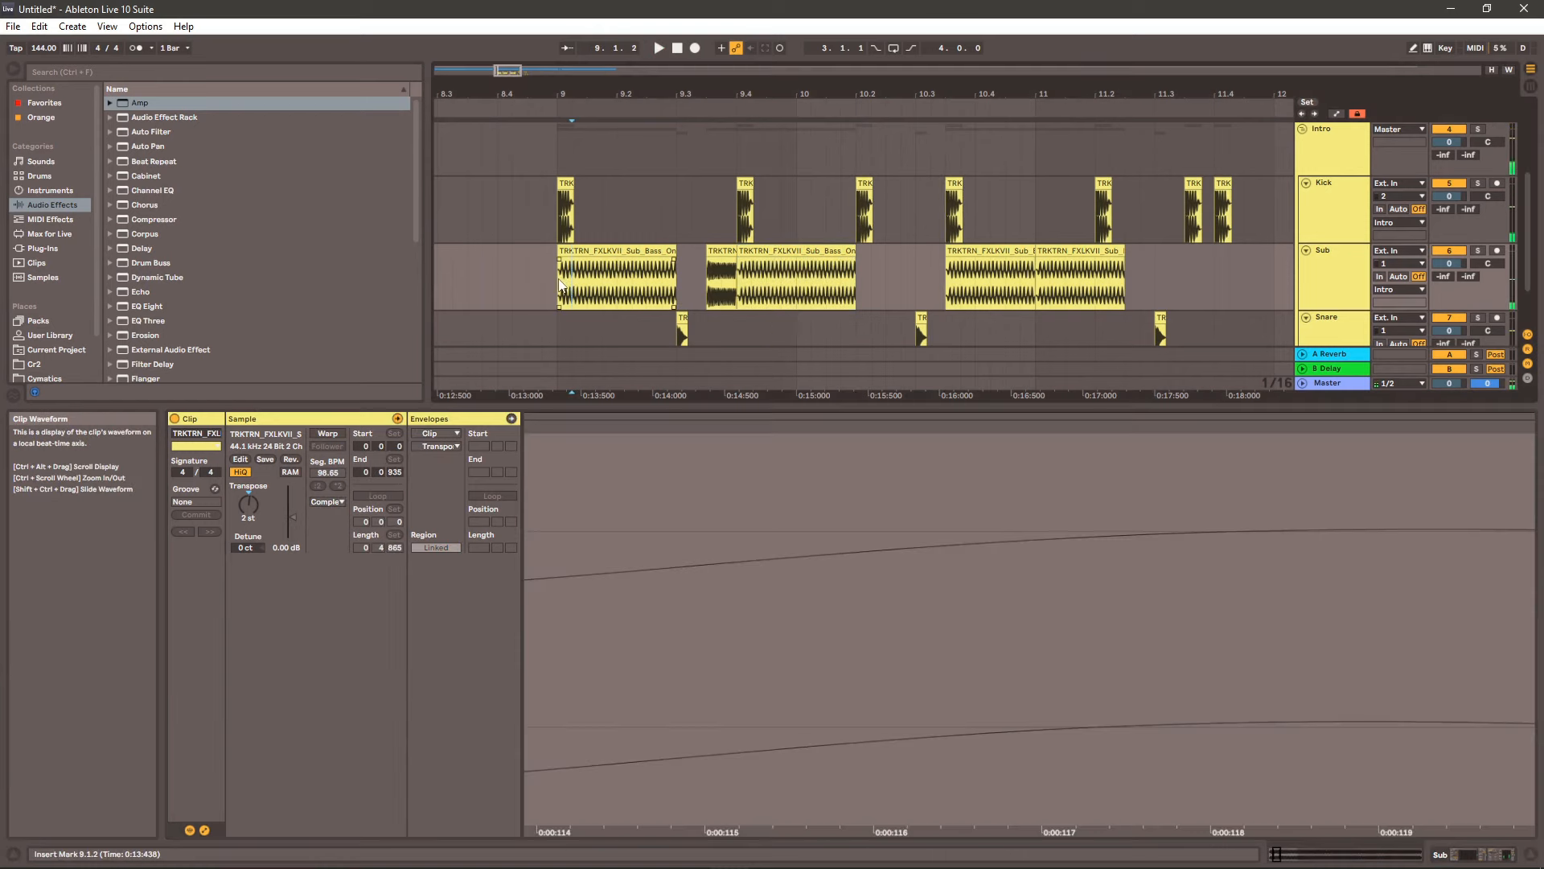
pyautogui.click(560, 285)
pyautogui.press('space')
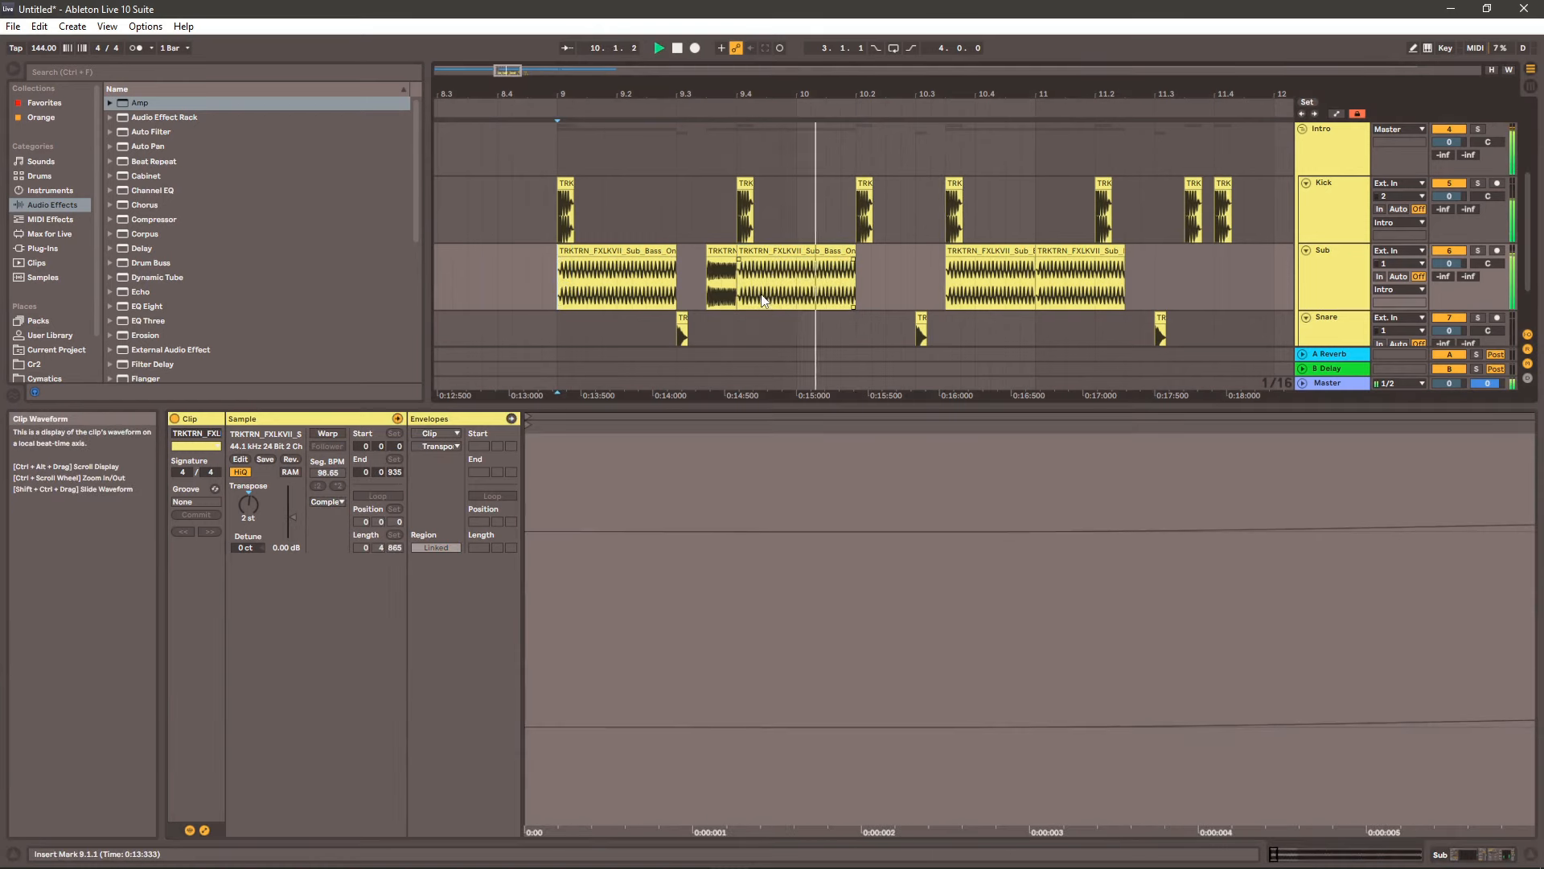
pyautogui.click(807, 265)
pyautogui.press('space')
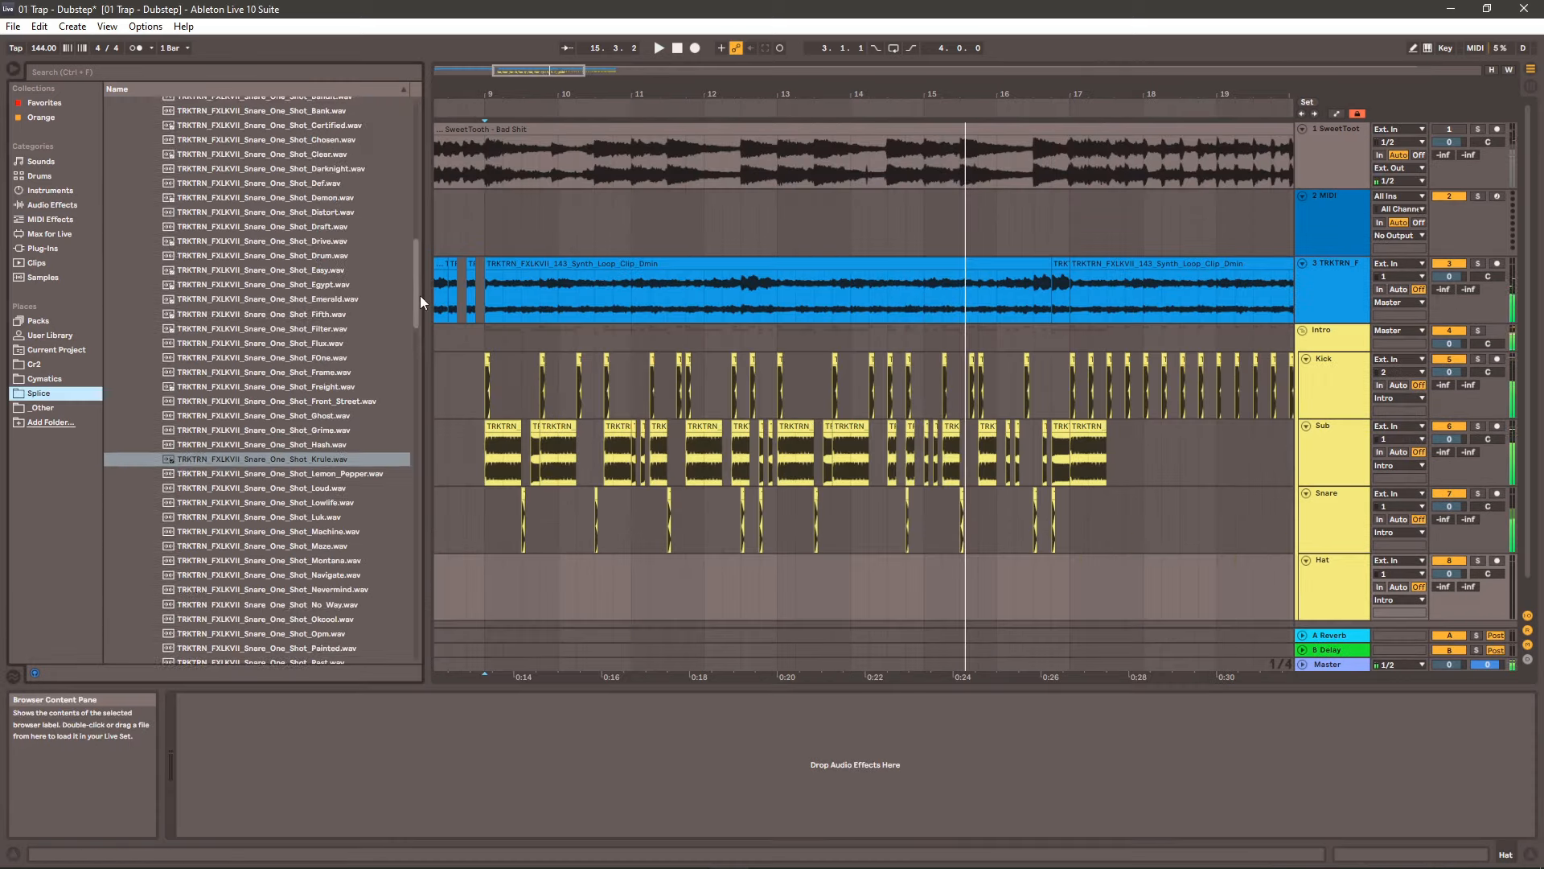
# - Switch from the kit's Snares folder to its Hats folder and audition the Amp and Bezel hat one-shots
pyautogui.moveTo(420, 296); pyautogui.dragTo(325, 288)
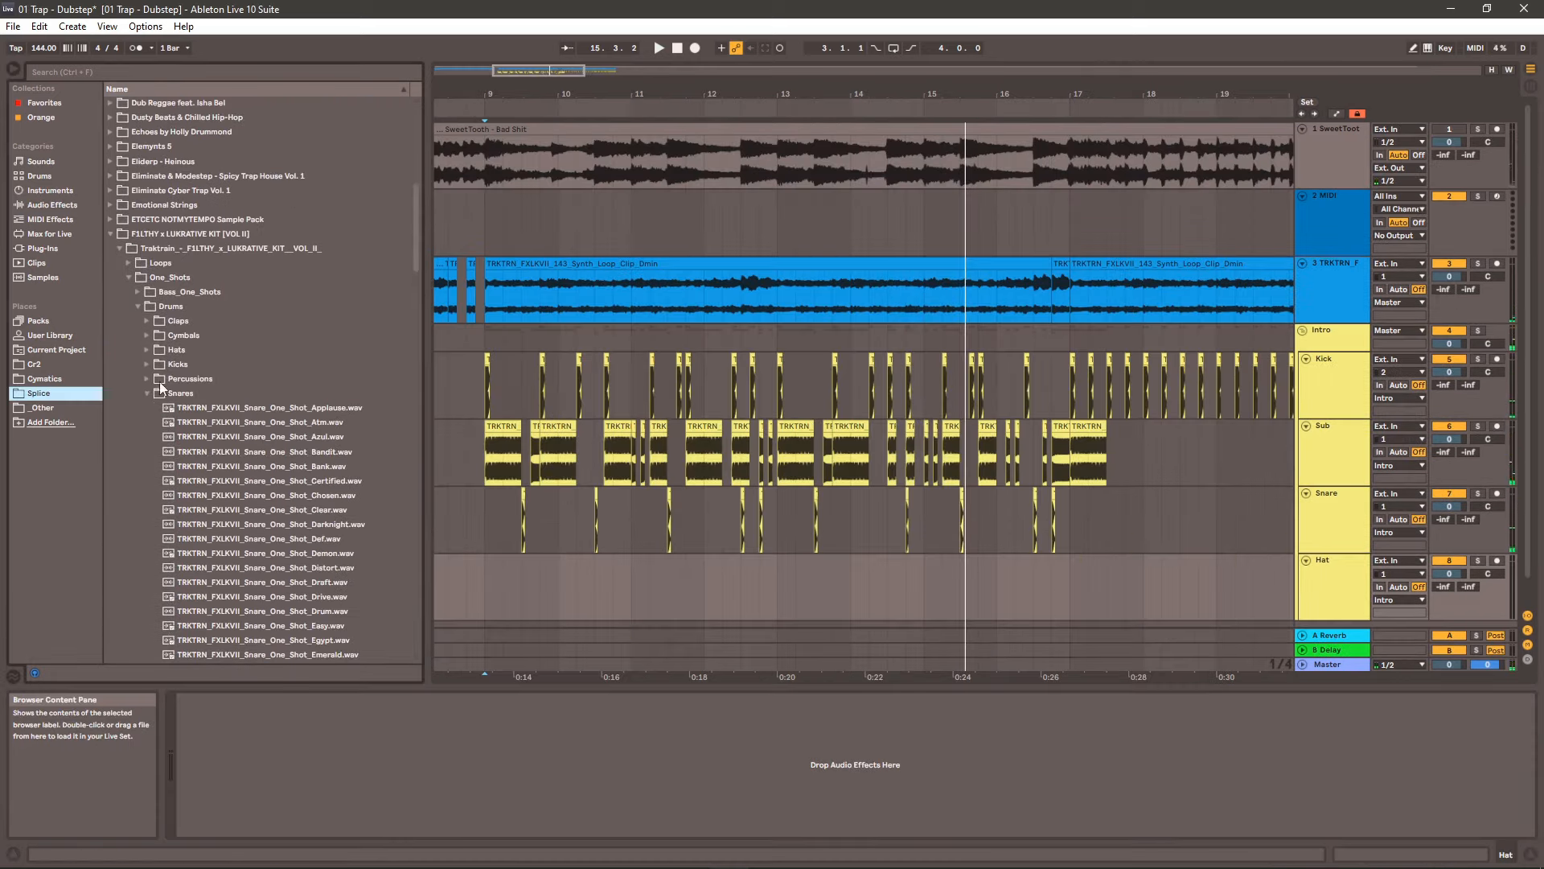
pyautogui.click(149, 394)
pyautogui.click(148, 349)
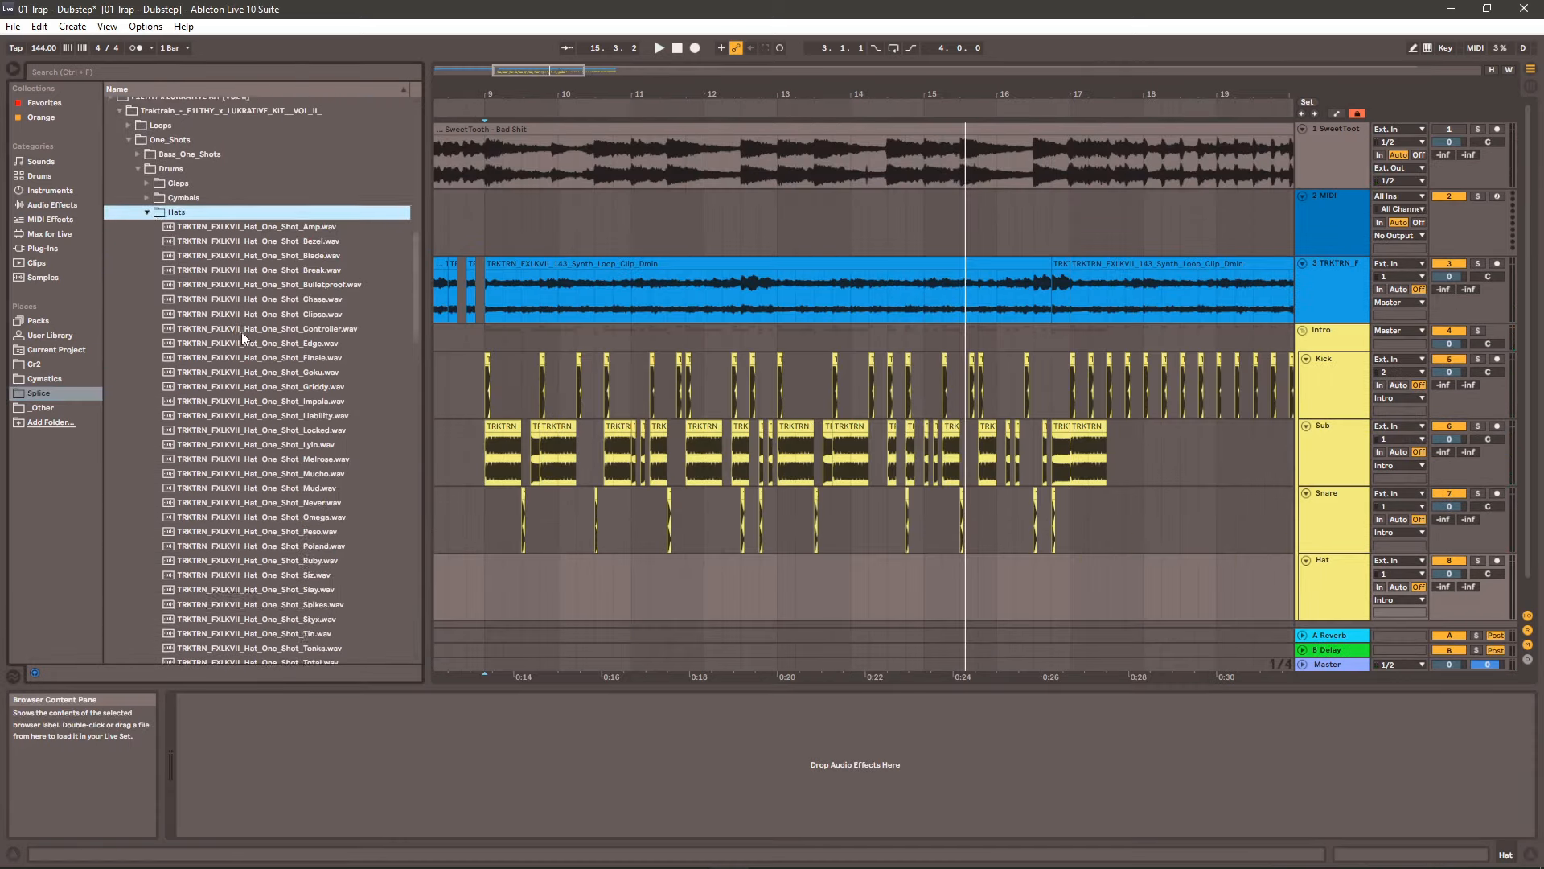
pyautogui.scroll(1, 302, 297)
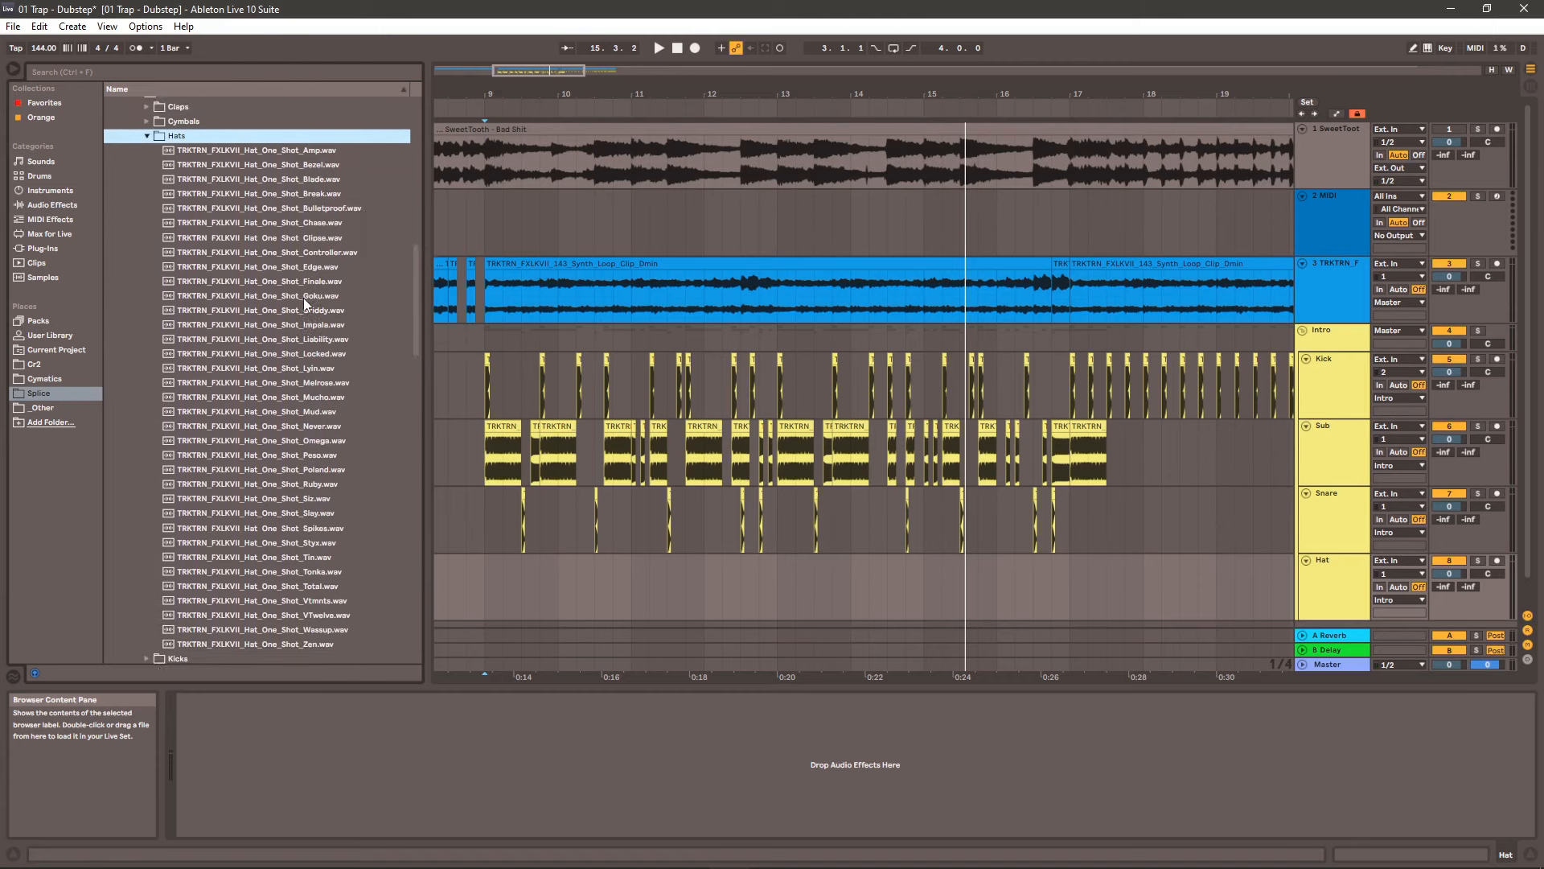
pyautogui.click(291, 137)
pyautogui.press('Down')
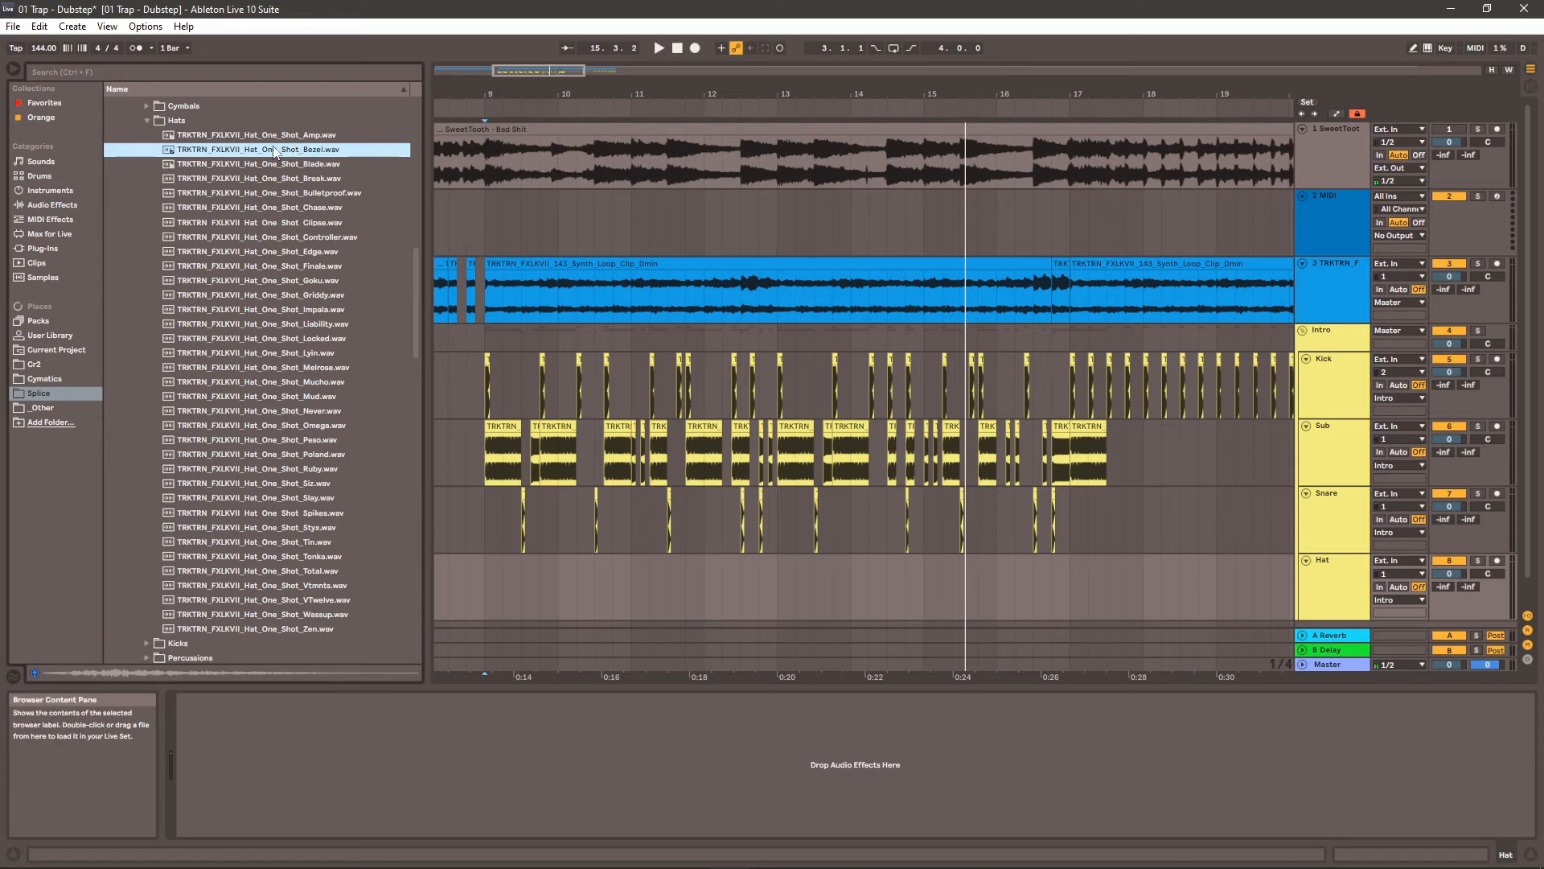
# - Place the Bezel hat one-shot on the Hat track at bar 9
pyautogui.click(489, 589)
pyautogui.moveTo(489, 589); pyautogui.dragTo(489, 588)
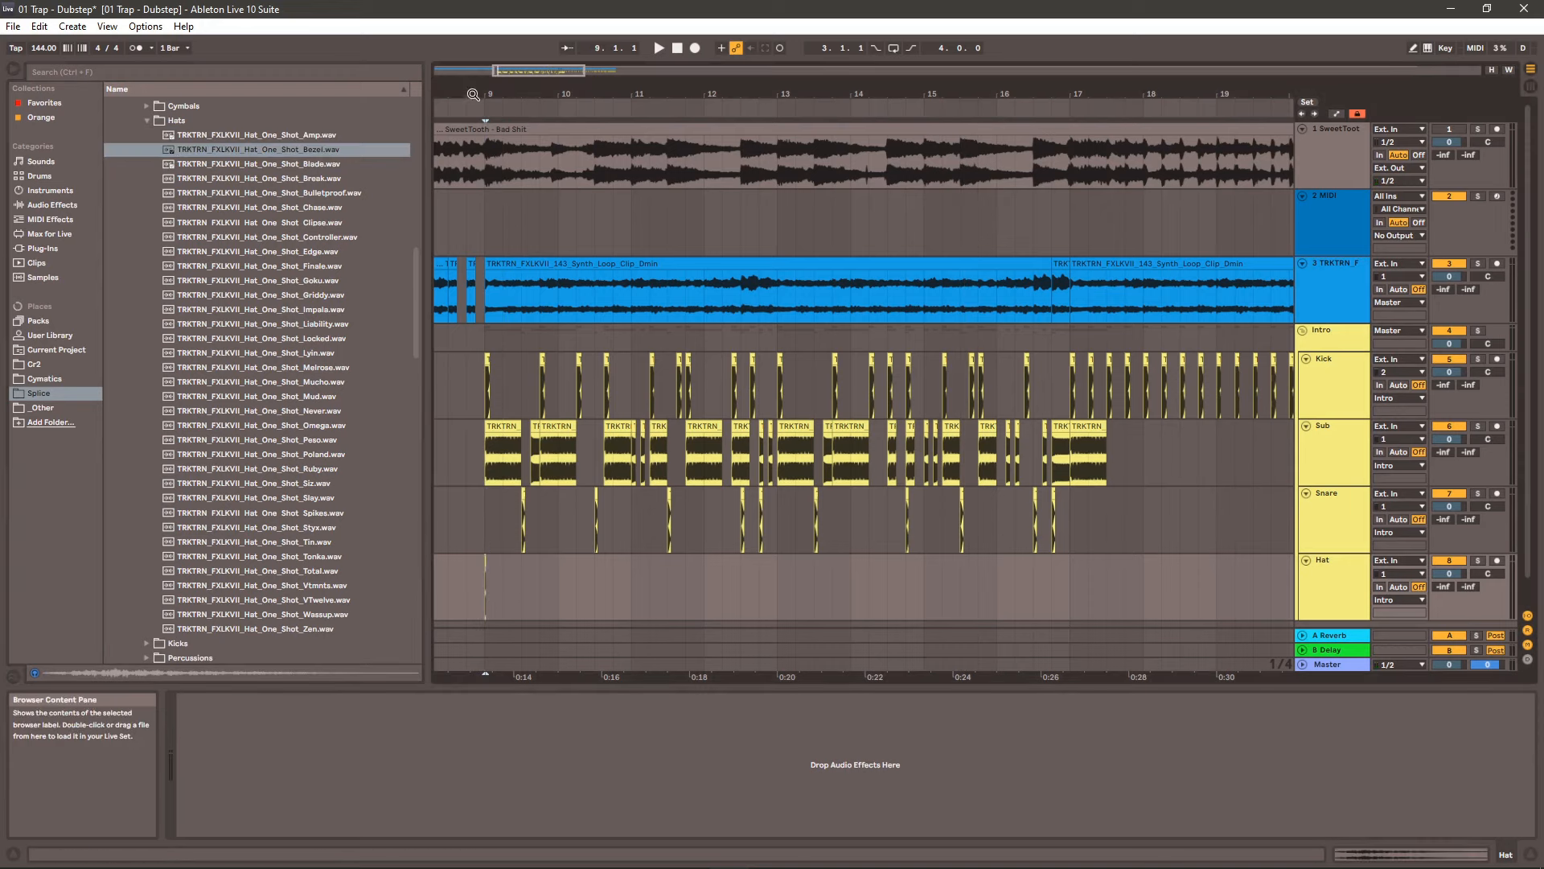
pyautogui.moveTo(471, 94); pyautogui.dragTo(471, 246)
pyautogui.scroll(-1, 777, 489)
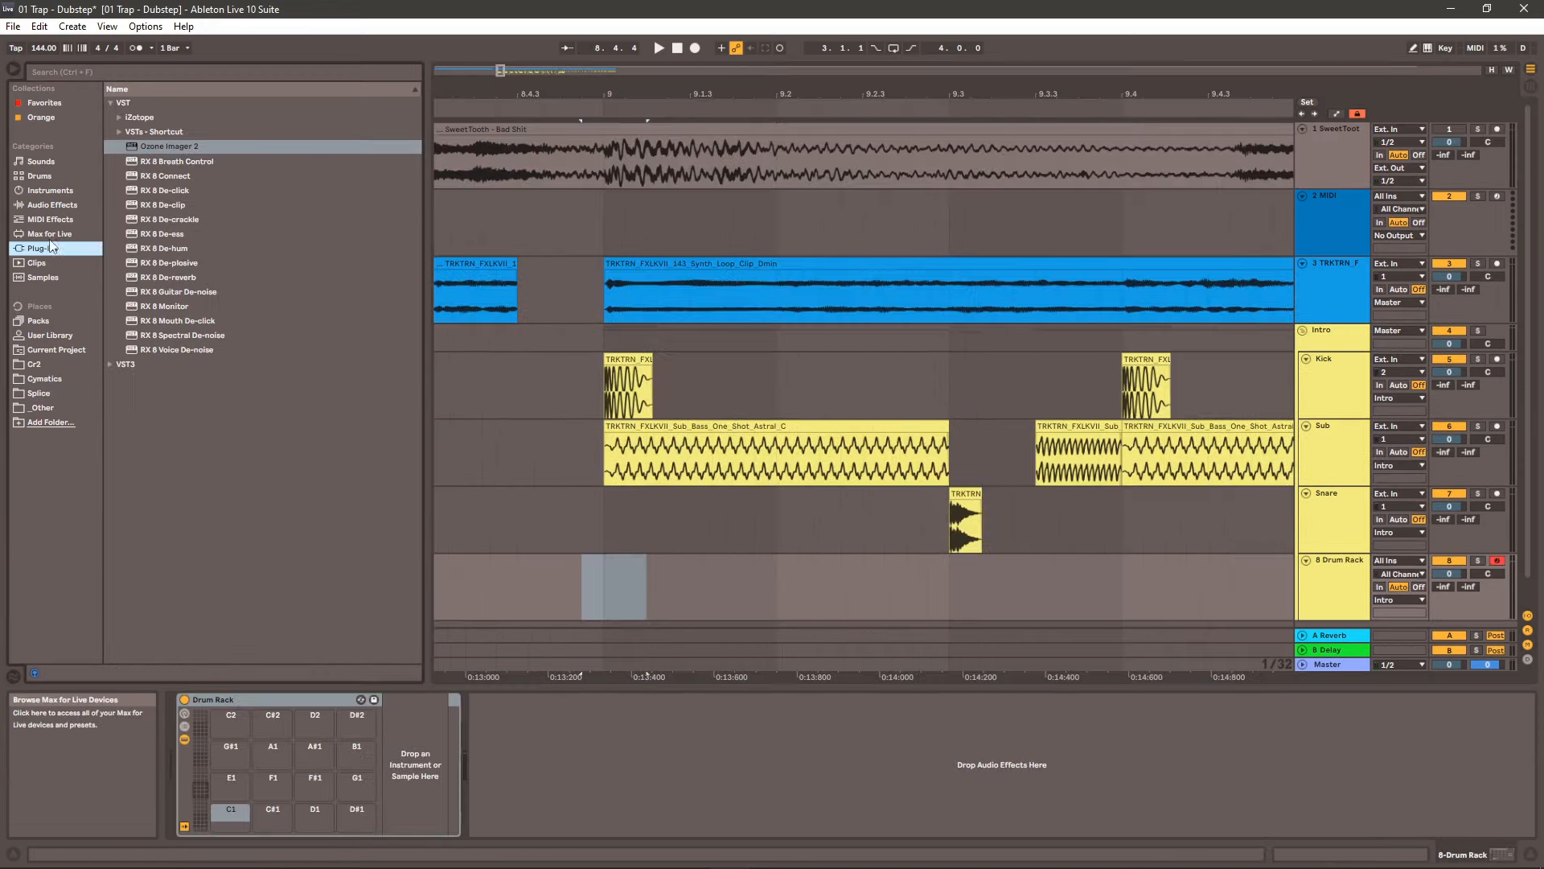
# - Open the kit's Cymbals > Crashes folder and audition the crash one-shots, including Blue, Count_Up, Different, FiftyK and Haunted
pyautogui.click(44, 394)
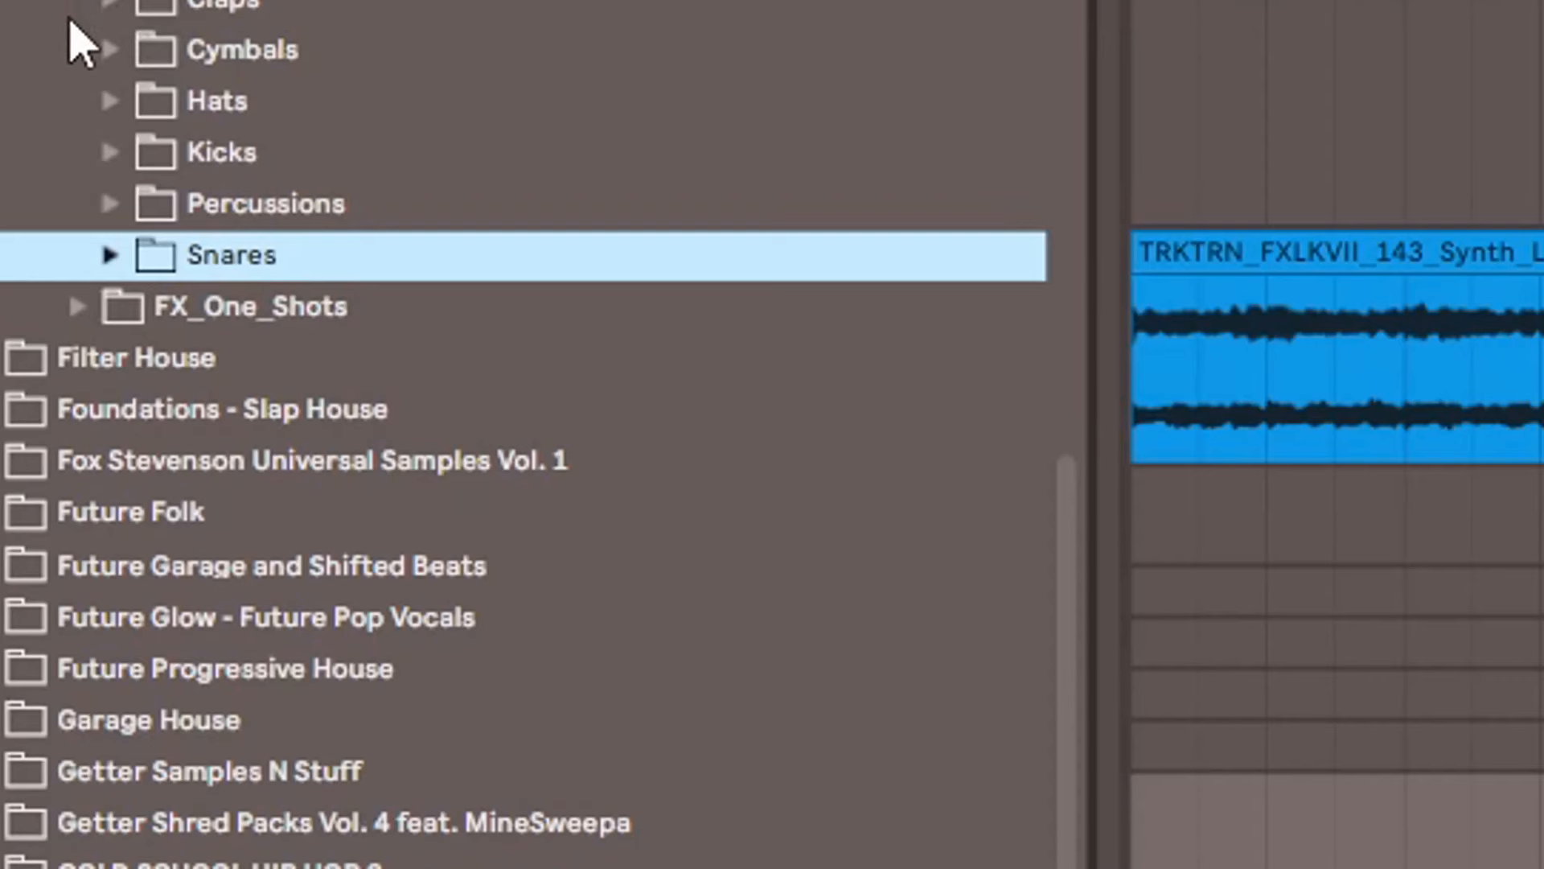
pyautogui.scroll(1, 80, 49)
pyautogui.click(113, 104)
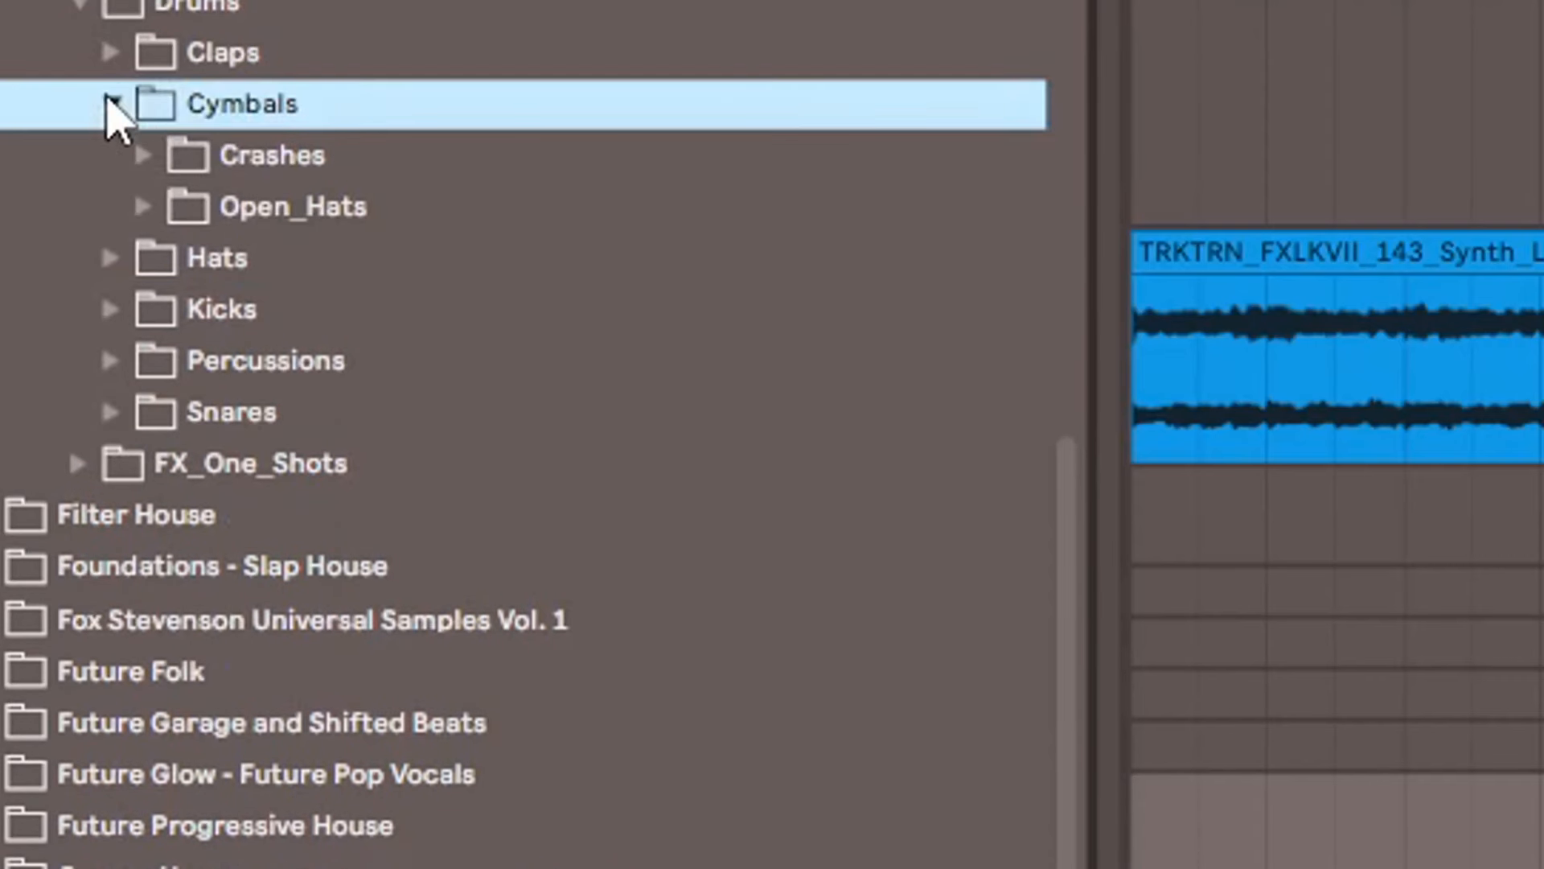
pyautogui.click(173, 171)
pyautogui.click(427, 214)
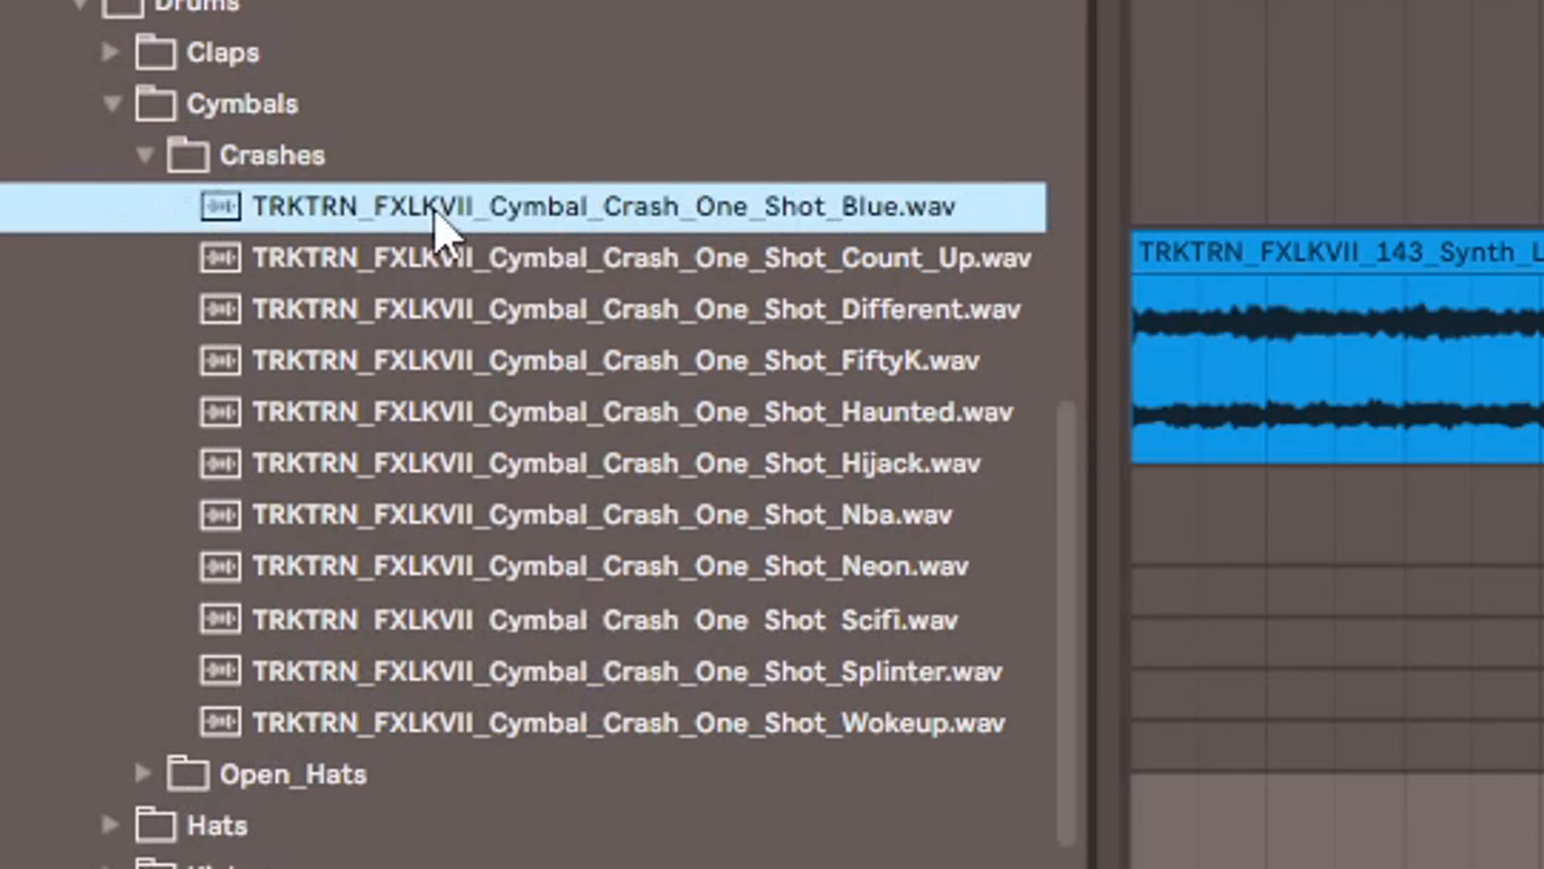
pyautogui.click(496, 268)
pyautogui.click(547, 322)
pyautogui.click(565, 368)
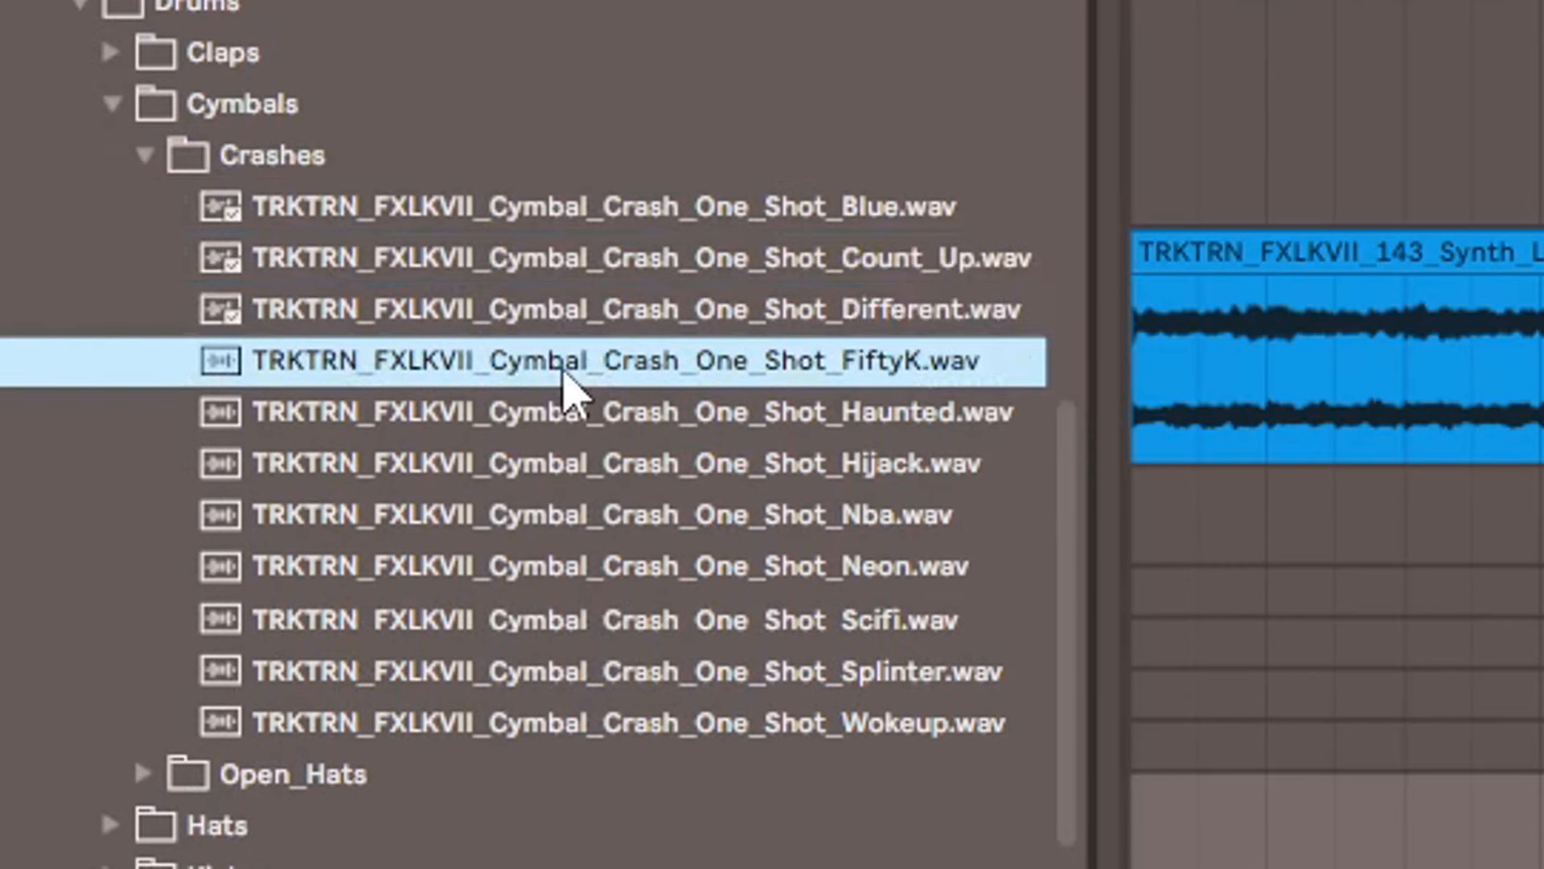
pyautogui.click(631, 427)
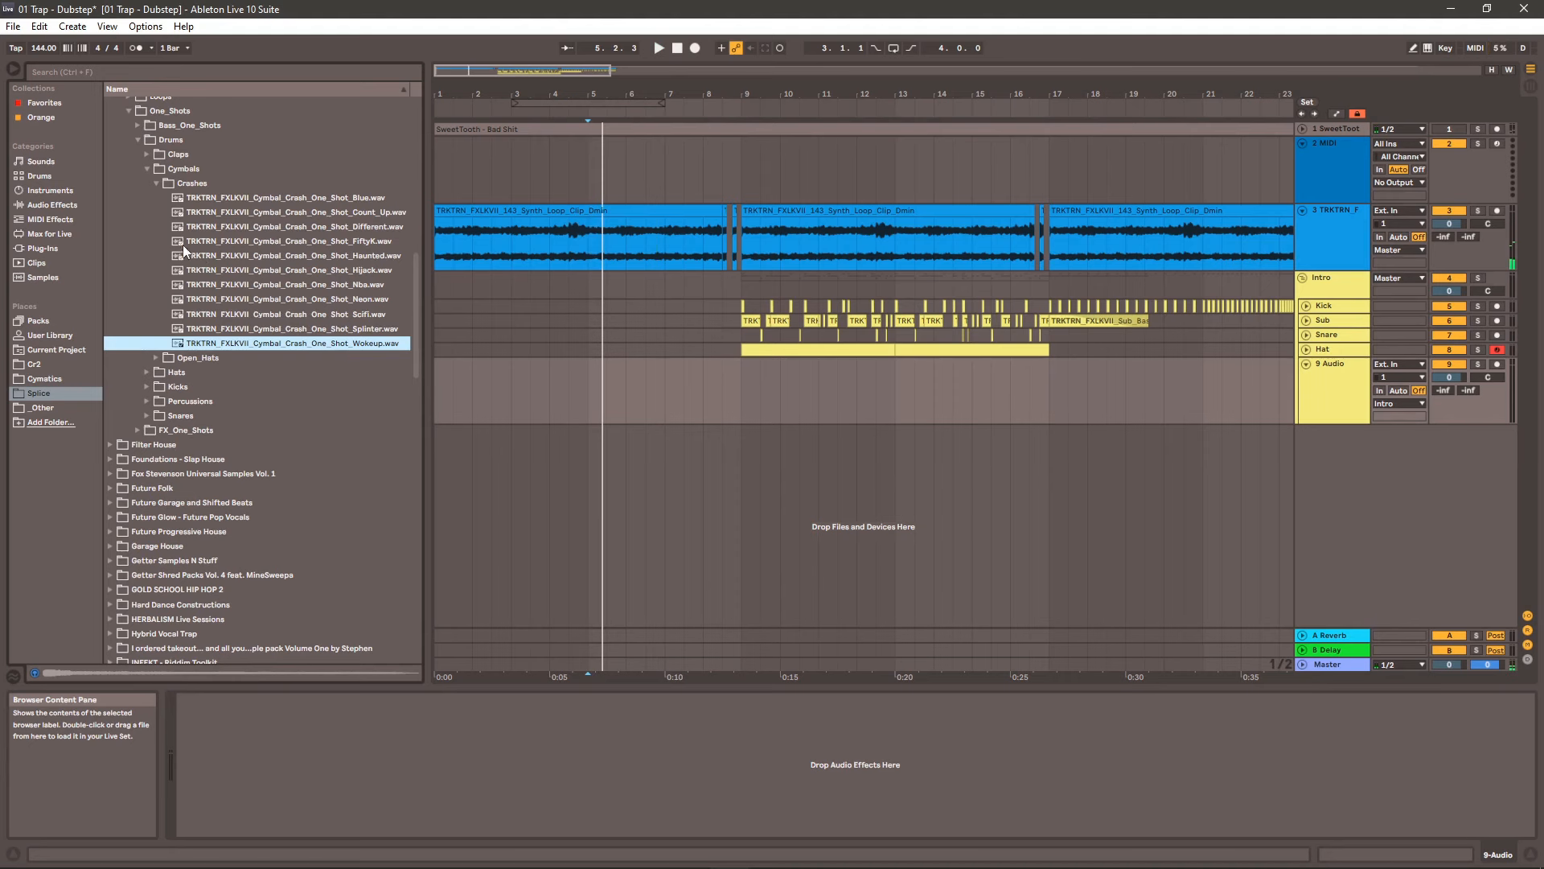
pyautogui.scroll(4, 193, 266)
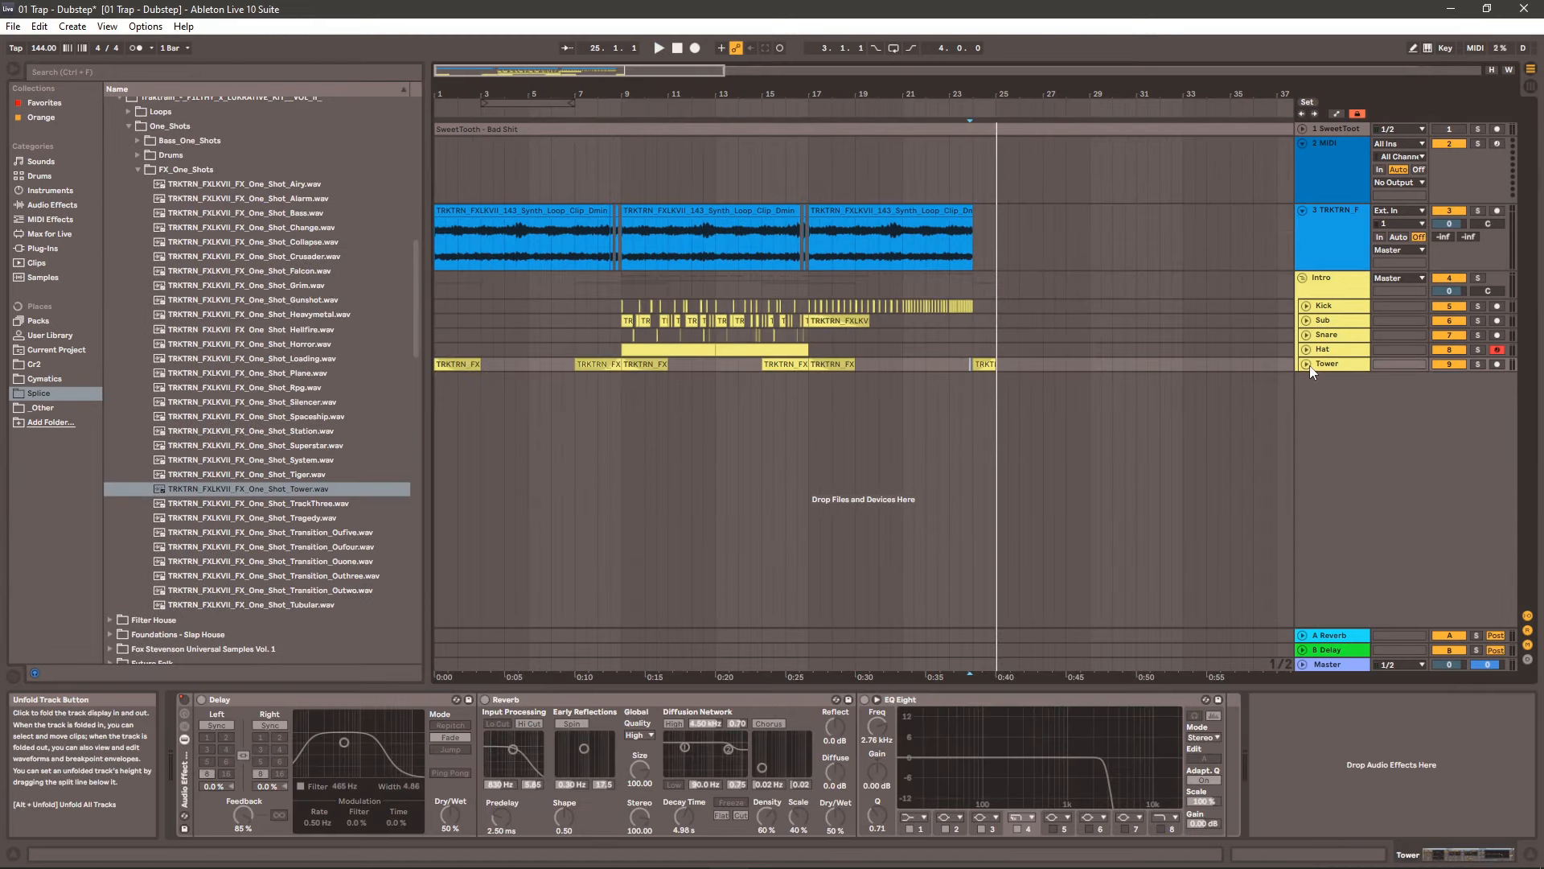
# - Insert a new audio track below the Tower track and collapse the FX_One_Shots sample folder
pyautogui.rightClick(1333, 363)
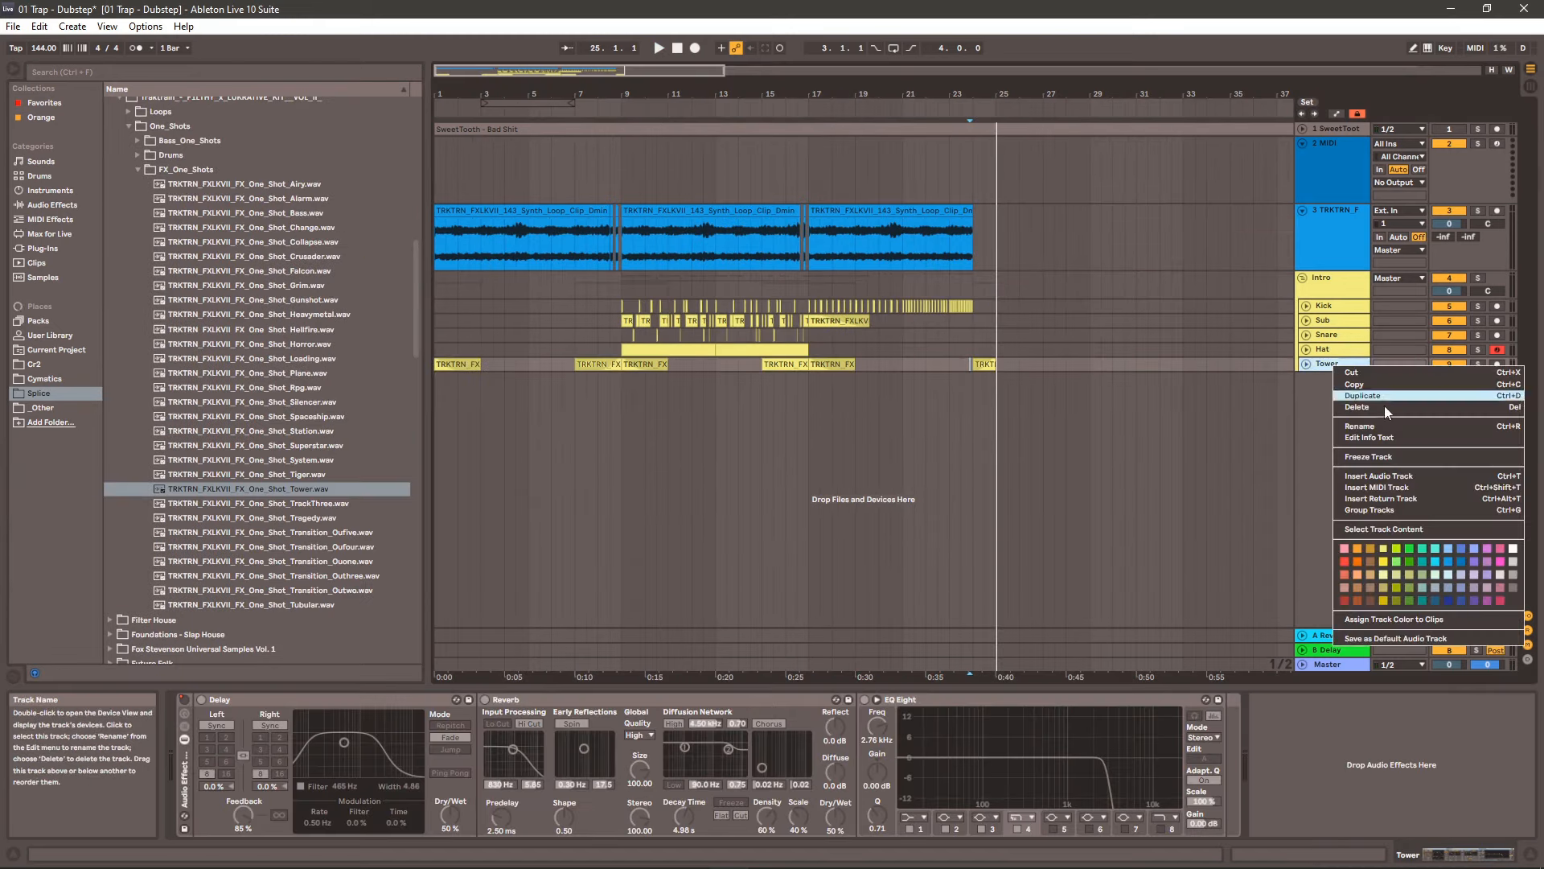
pyautogui.click(1371, 478)
pyautogui.click(1327, 409)
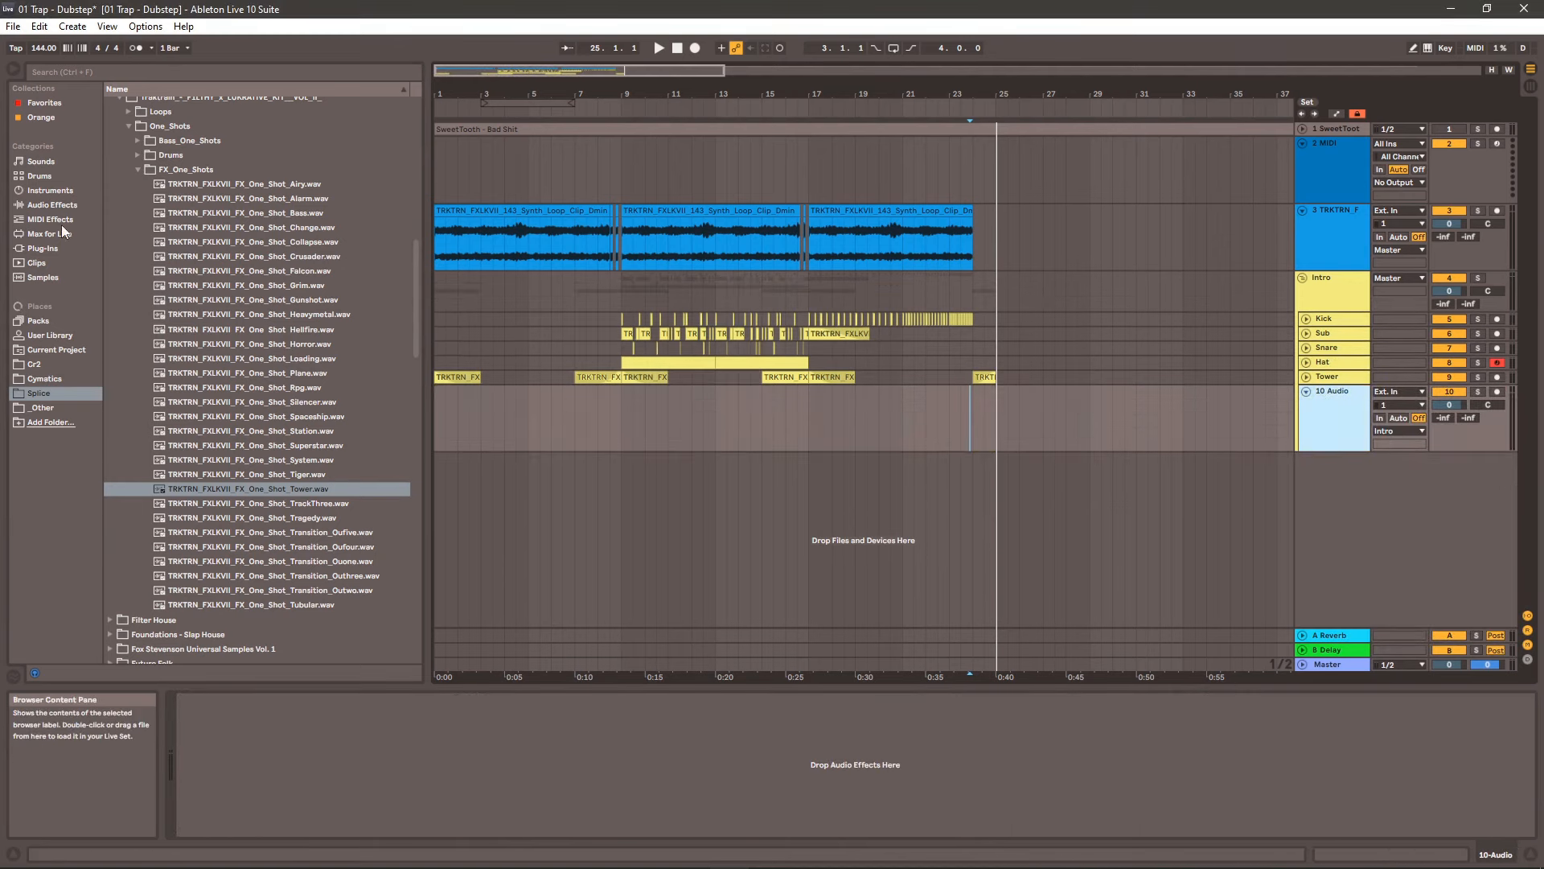
pyautogui.scroll(3, 146, 249)
pyautogui.click(138, 231)
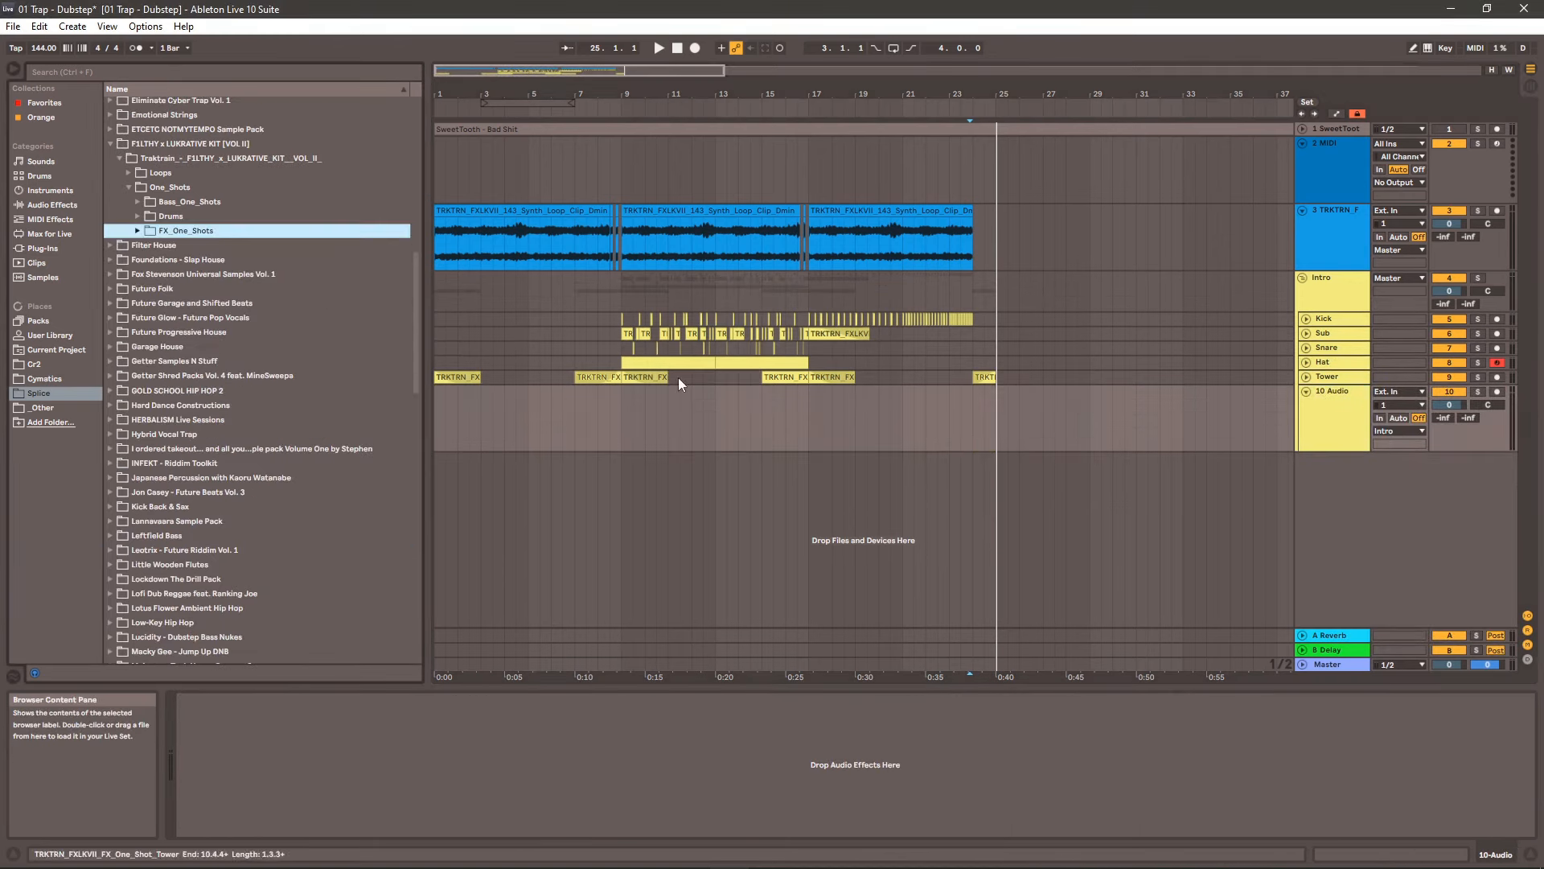
# - Audition loops in the kit's Loops > Melodic_Loops > Synth_Loops folder and place the Raid Bmin synth loop at bar 1 of the new audio track
pyautogui.click(622, 426)
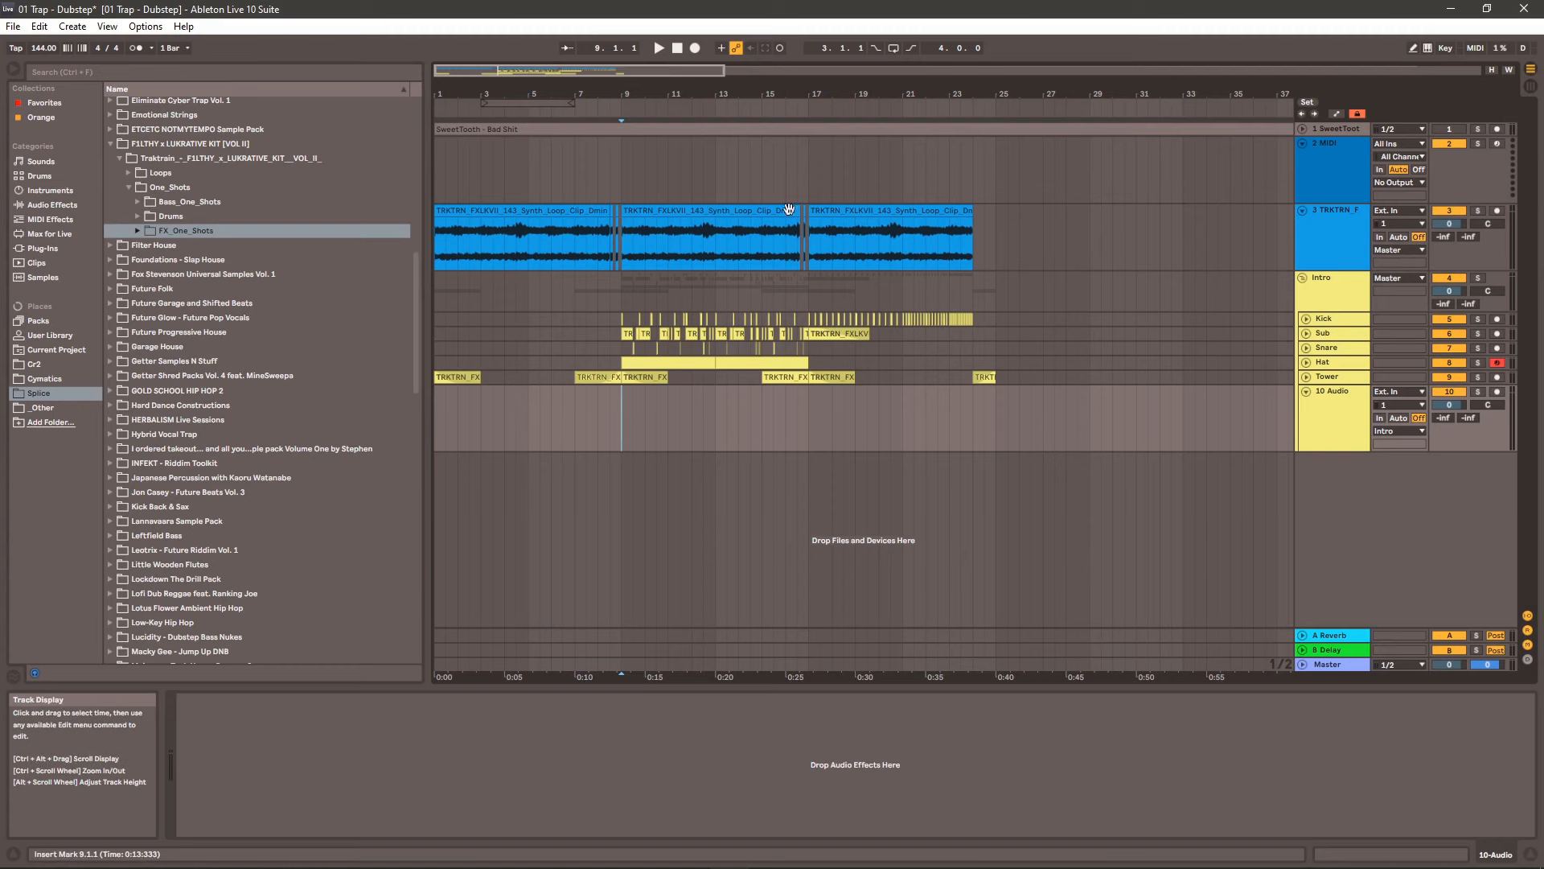
pyautogui.click(572, 240)
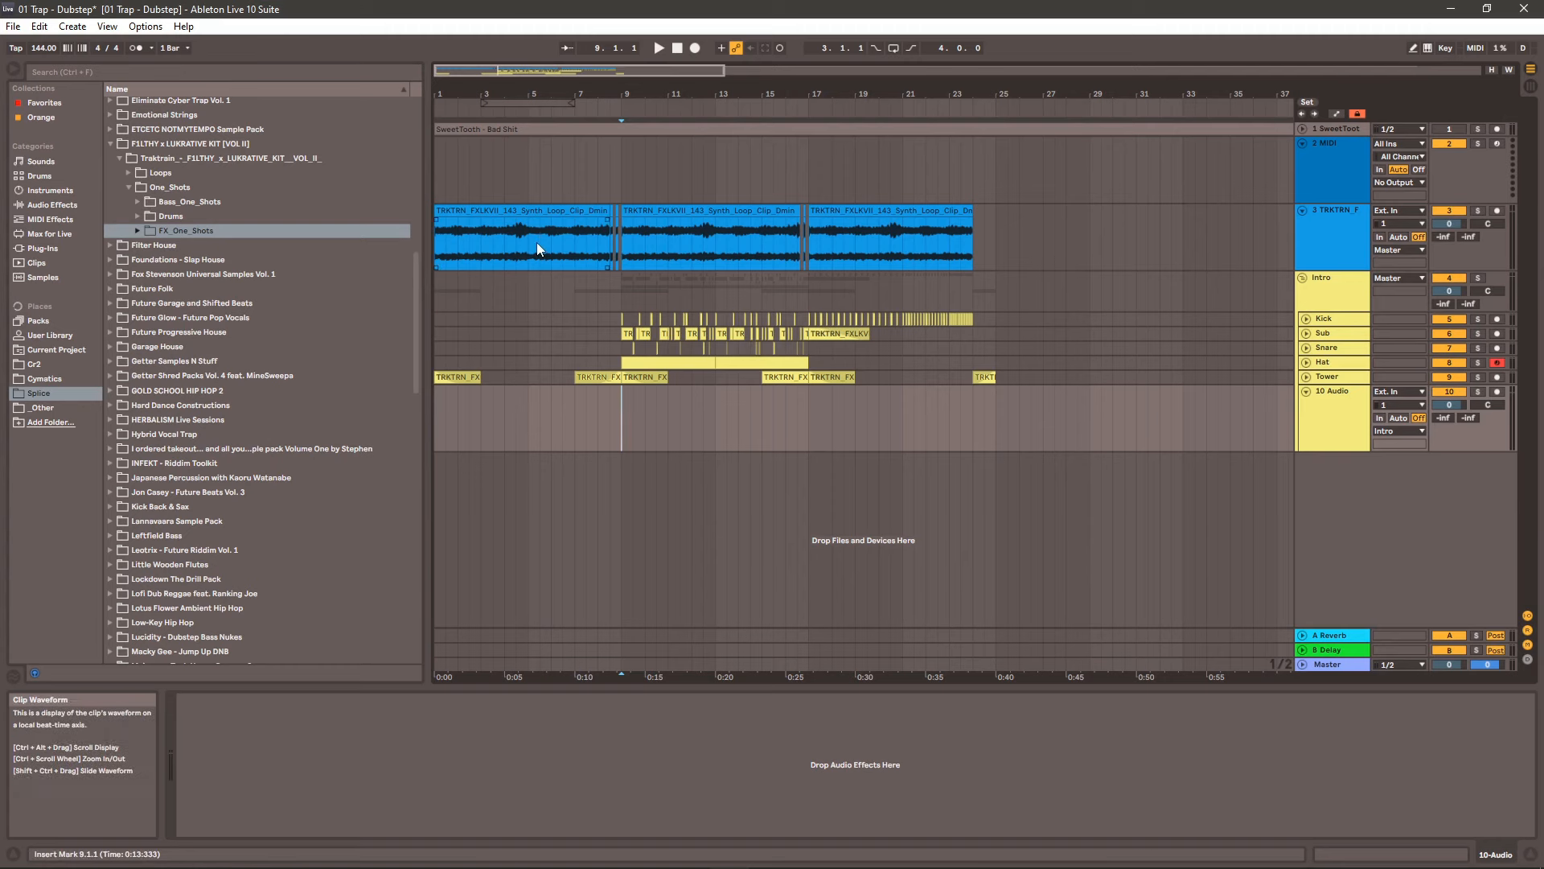
pyautogui.click(130, 174)
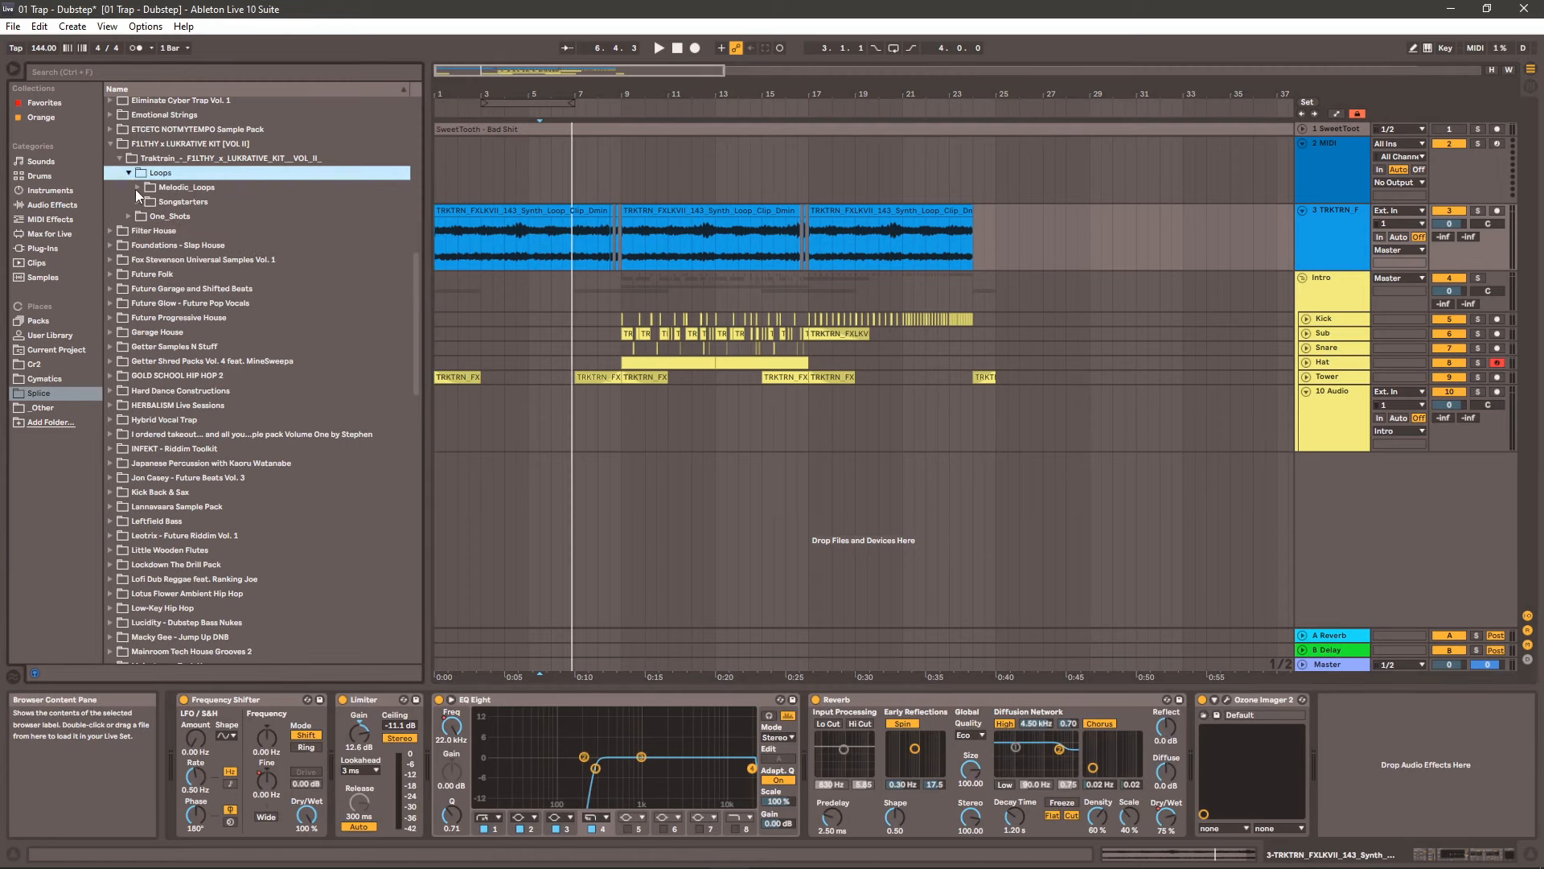
pyautogui.click(135, 190)
pyautogui.click(147, 200)
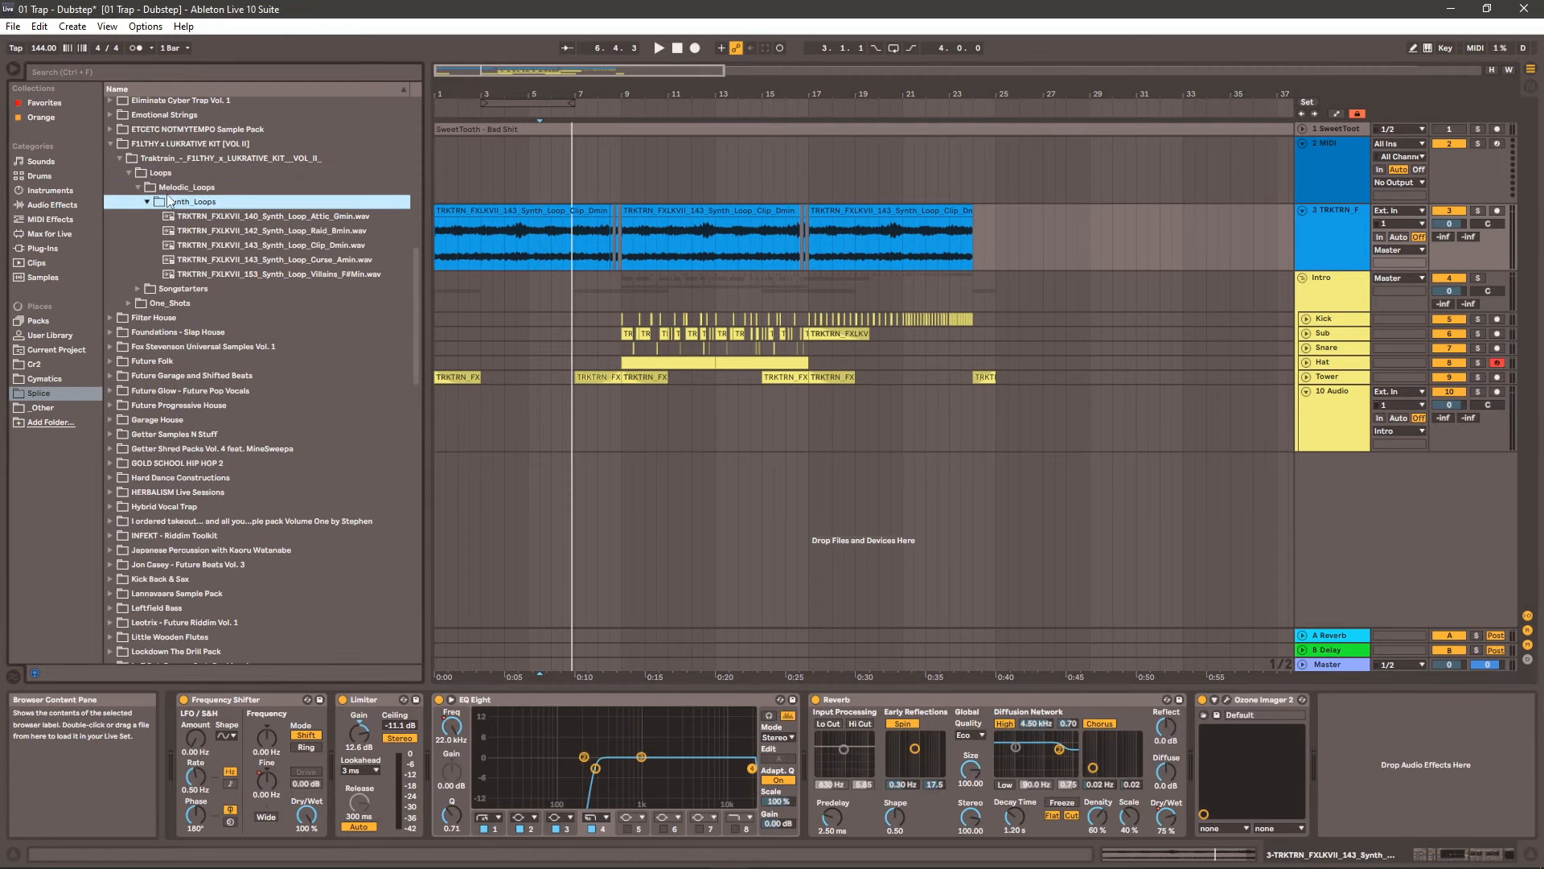
pyautogui.click(186, 261)
pyautogui.click(272, 230)
pyautogui.moveTo(291, 236); pyautogui.dragTo(436, 423)
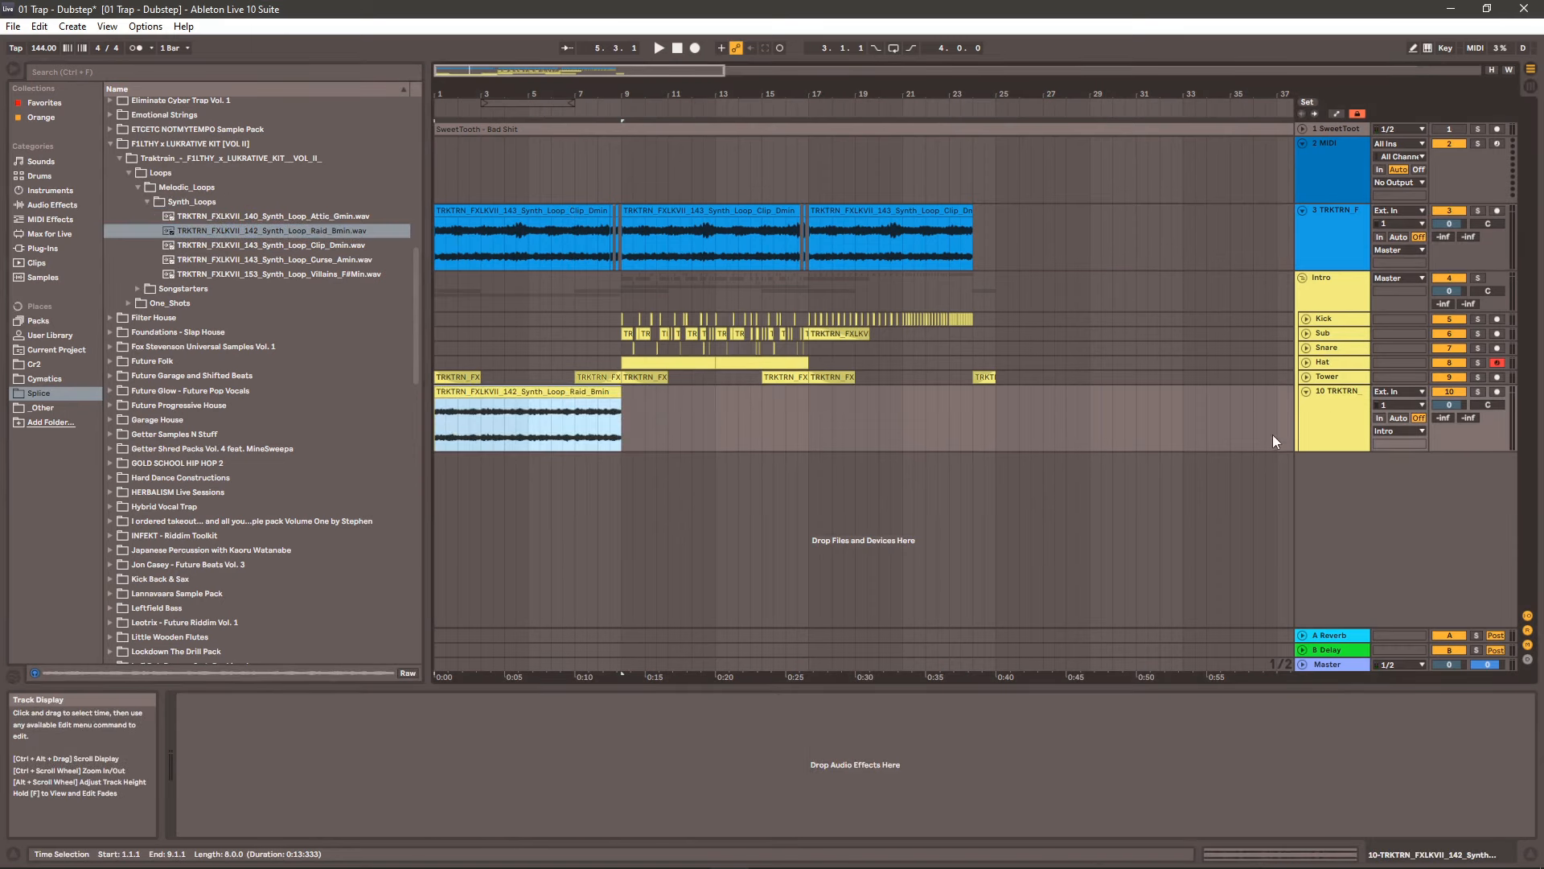
# - Move the Raid synth loop clip to bar 9, transpose it up 24 semitones and play its track soloed
pyautogui.click(1333, 413)
pyautogui.click(57, 206)
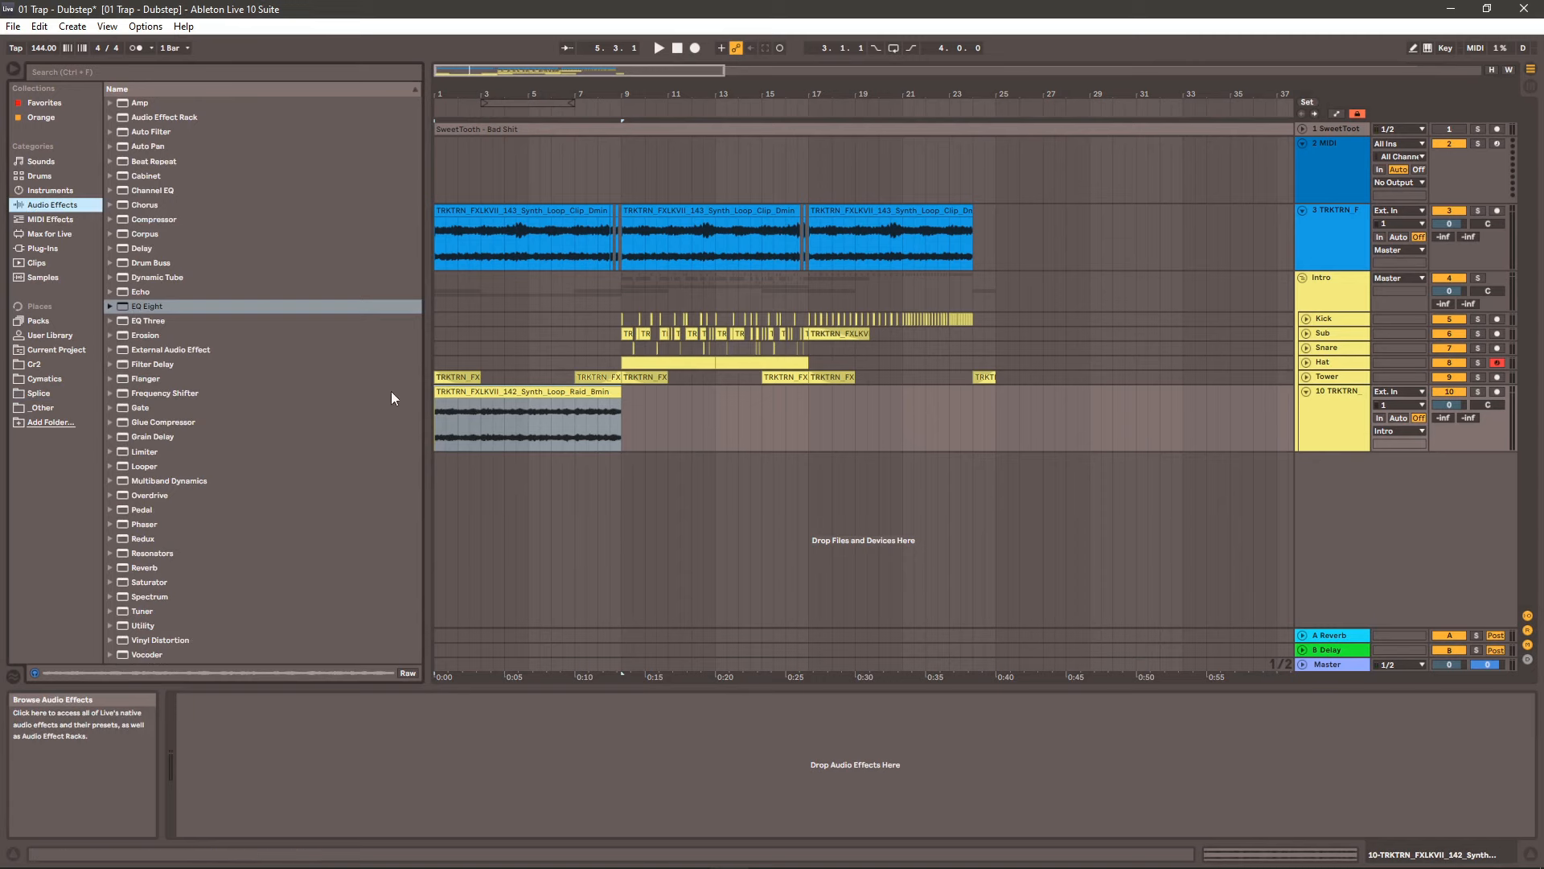
pyautogui.doubleClick(499, 392)
pyautogui.moveTo(483, 94); pyautogui.dragTo(491, 210)
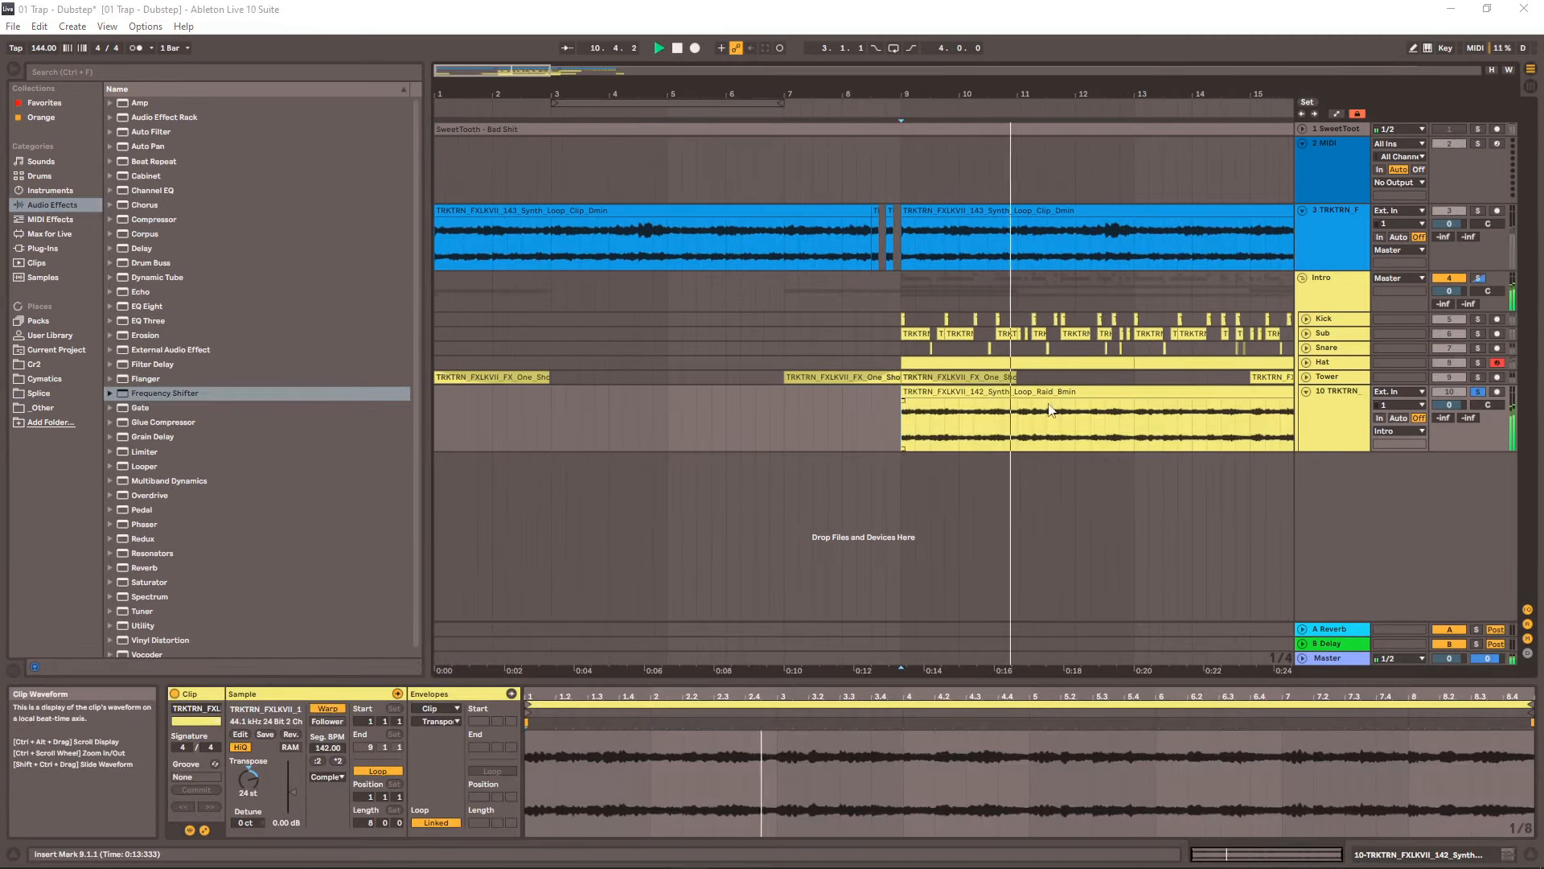
pyautogui.click(1049, 410)
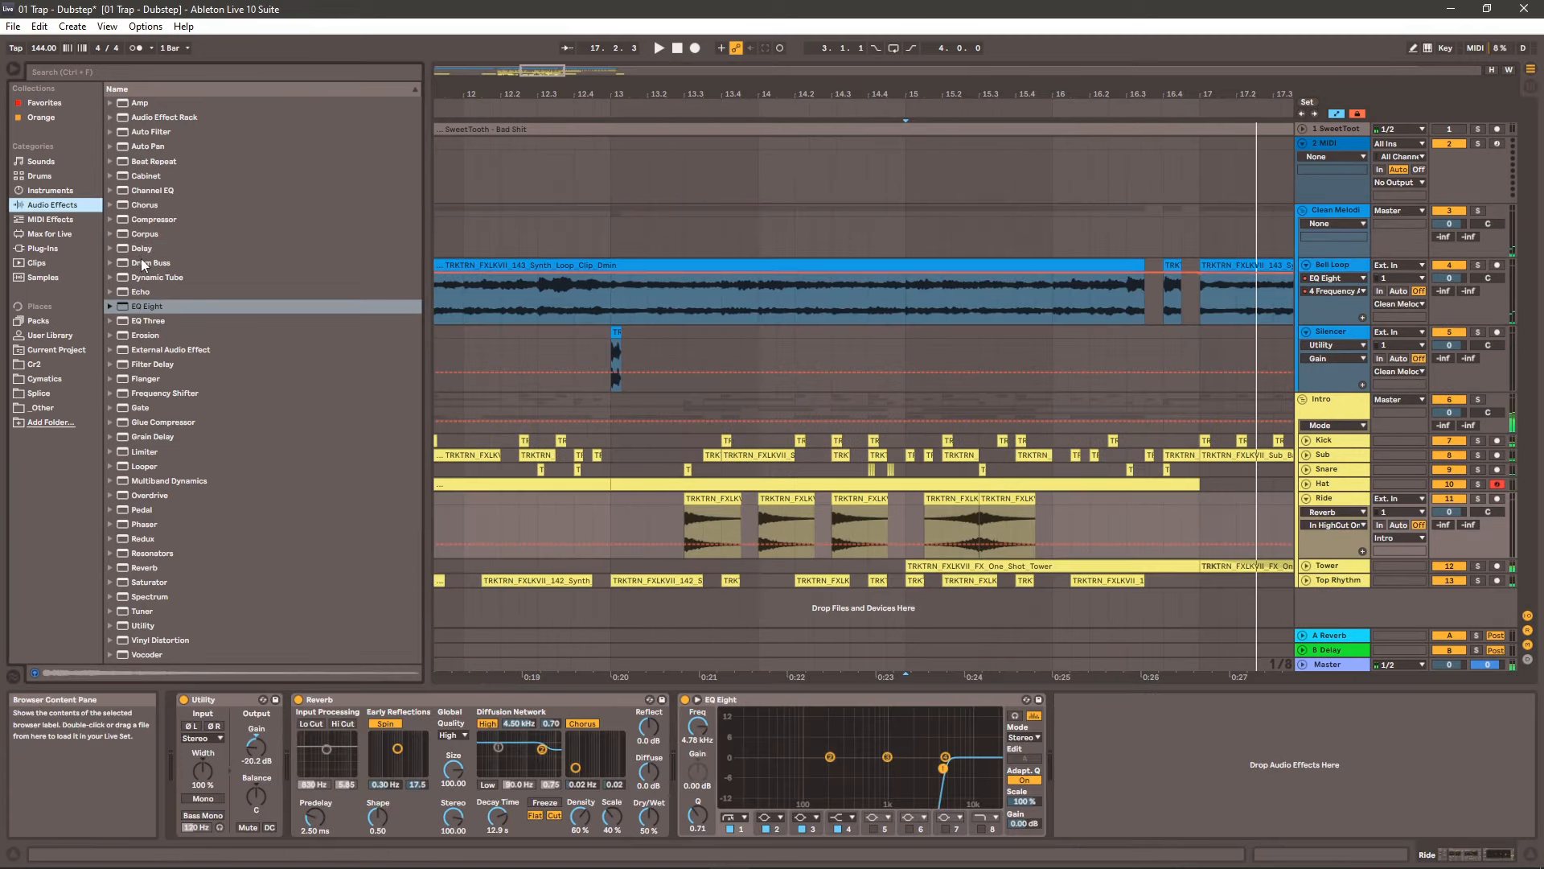
# - Add a Delay after the EQ Eight on the Ride track and switch the Delay off
pyautogui.moveTo(142, 249); pyautogui.dragTo(1065, 700)
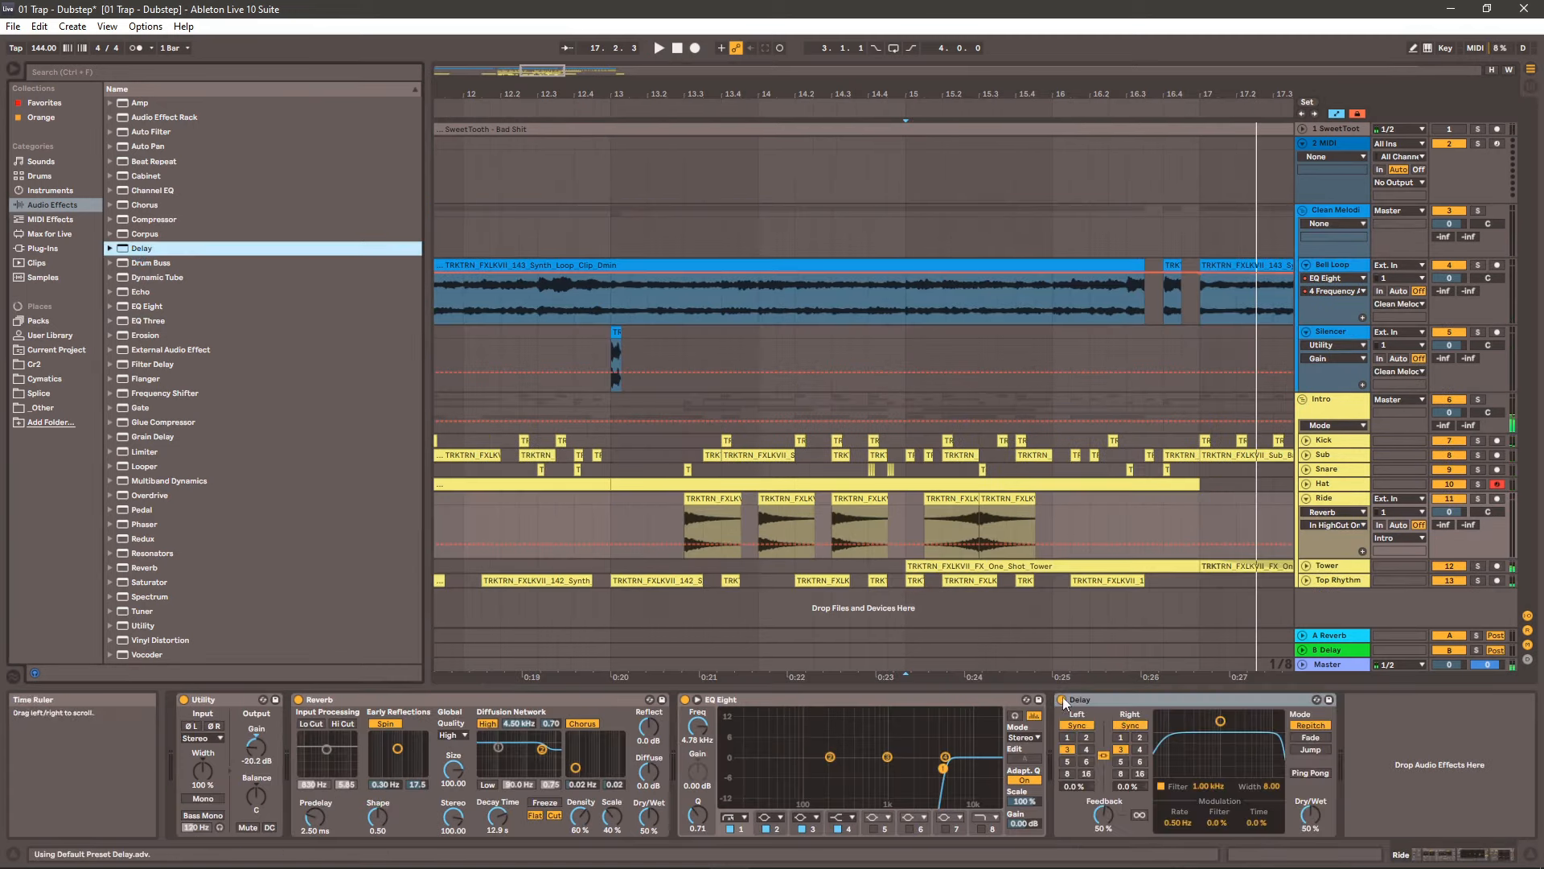
pyautogui.click(1062, 699)
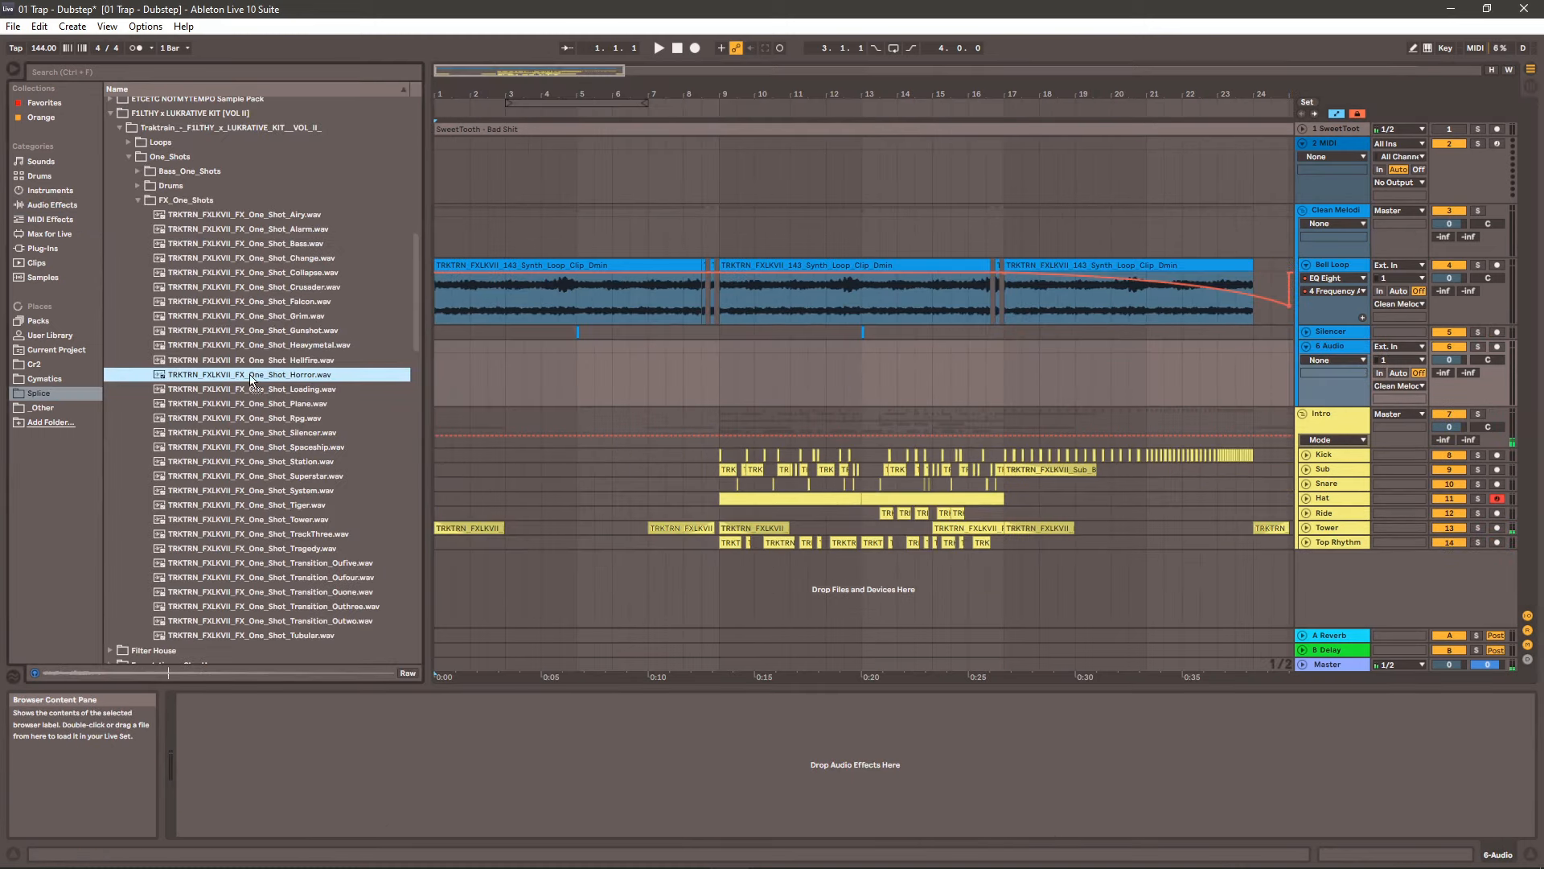
# - Place the Horror FX one-shot at bar 3.3 on the new audio track, copy the Ride track's Reverb onto it and play the clip
pyautogui.moveTo(252, 380); pyautogui.dragTo(524, 360)
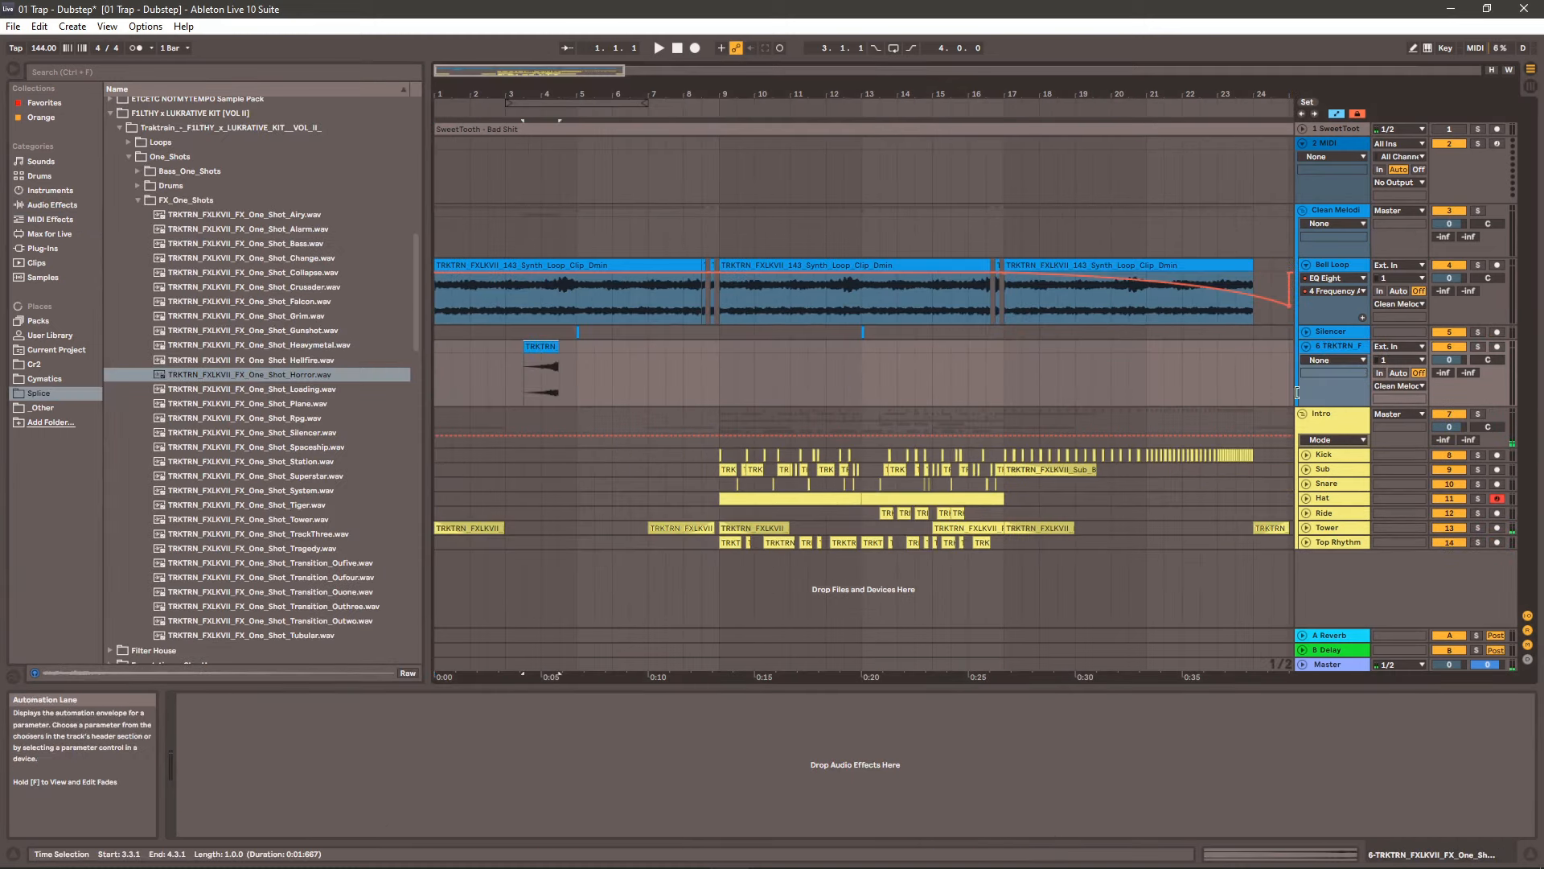
pyautogui.click(1335, 515)
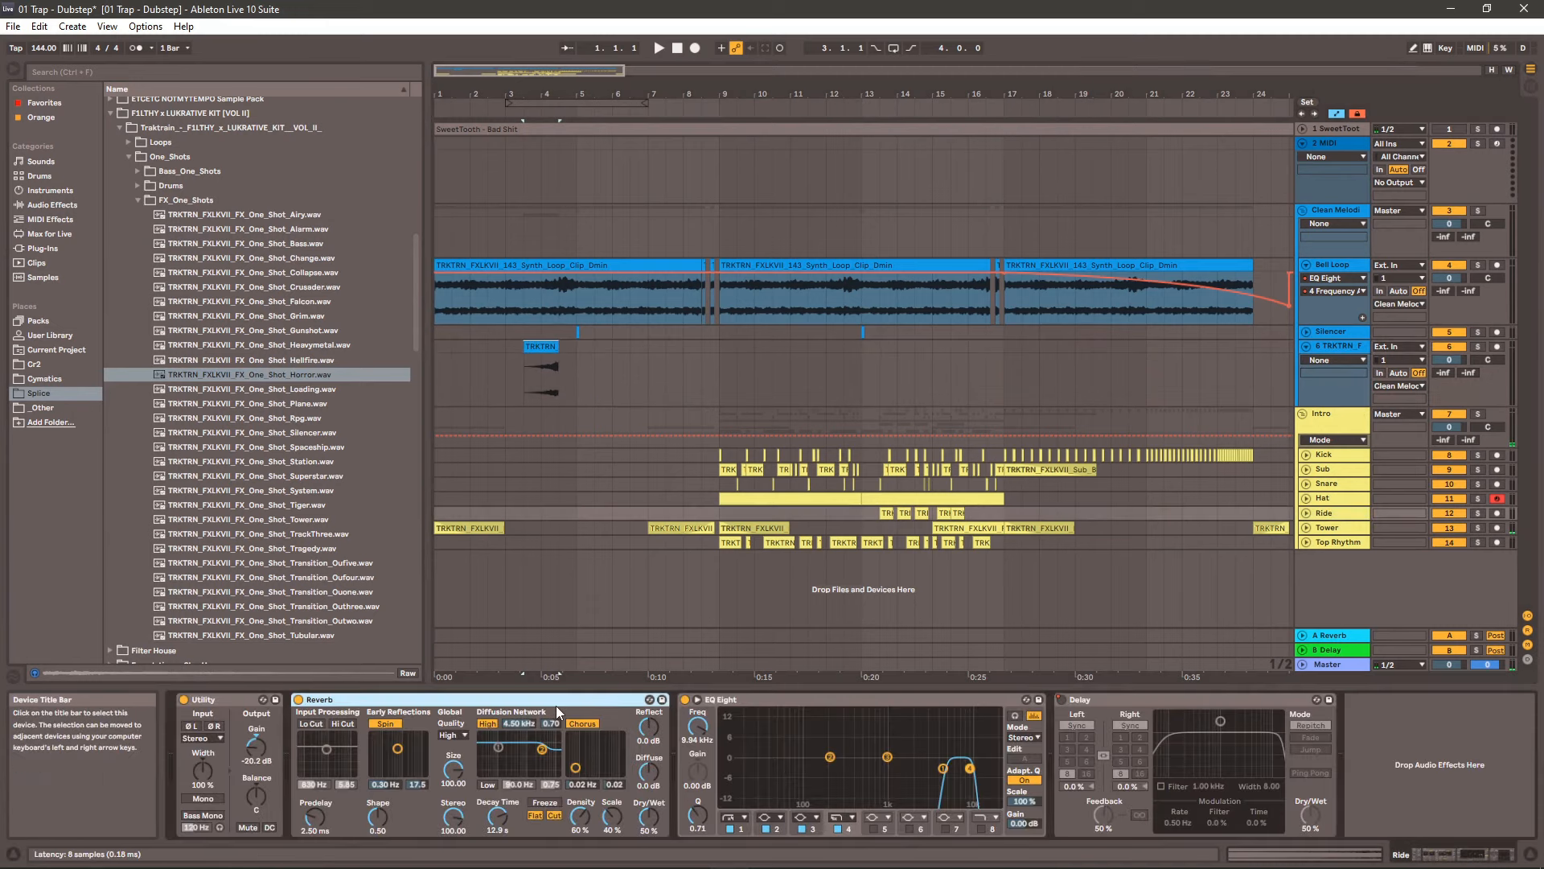
pyautogui.moveTo(621, 673); pyautogui.dragTo(1349, 347)
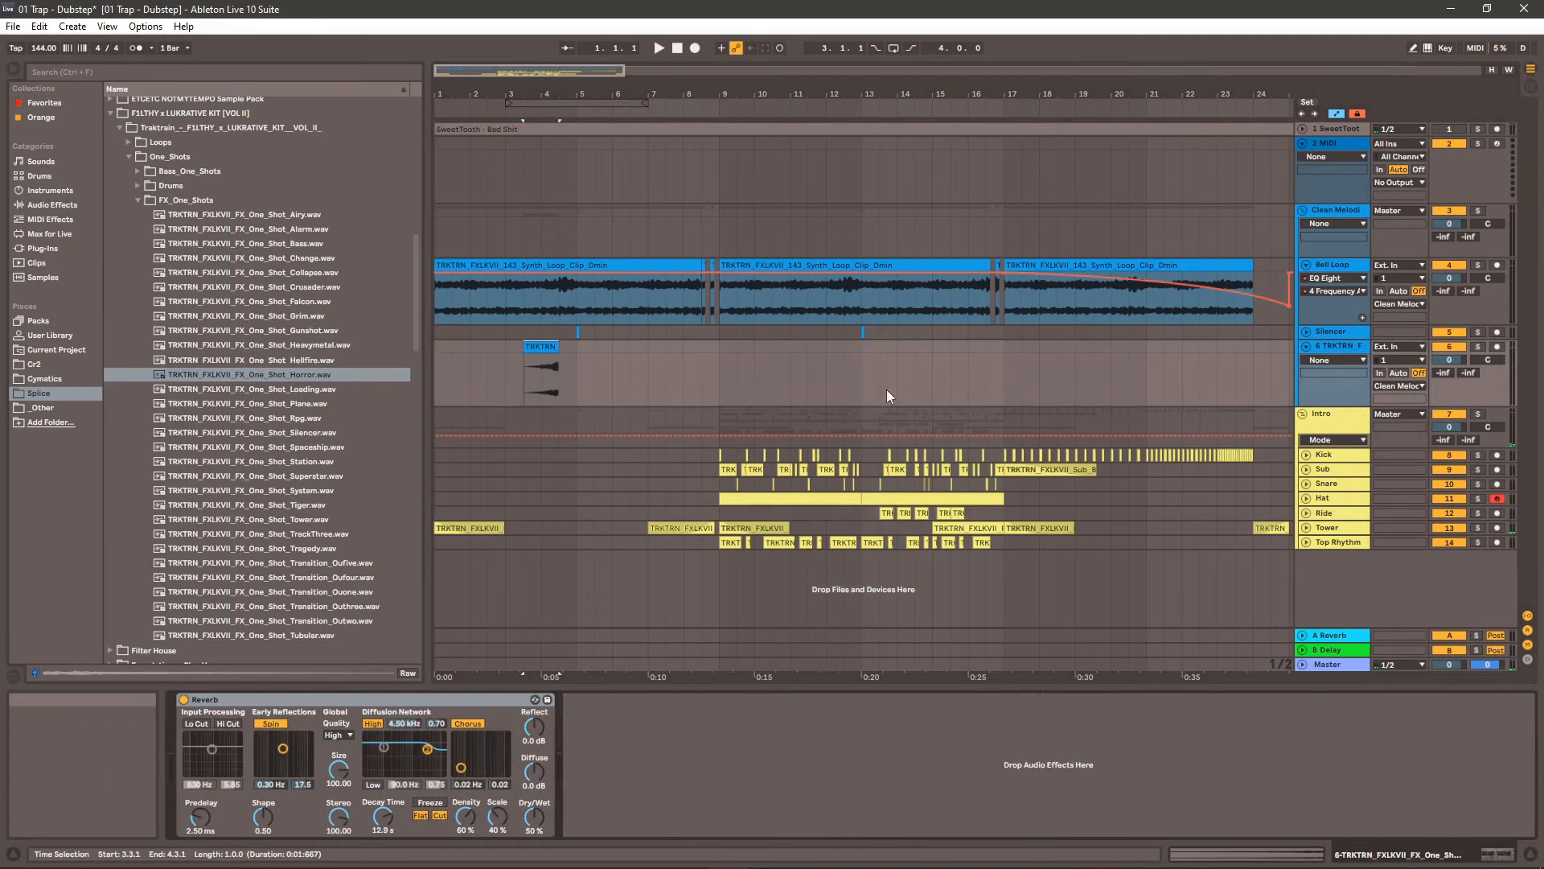
pyautogui.click(524, 364)
pyautogui.press('space')
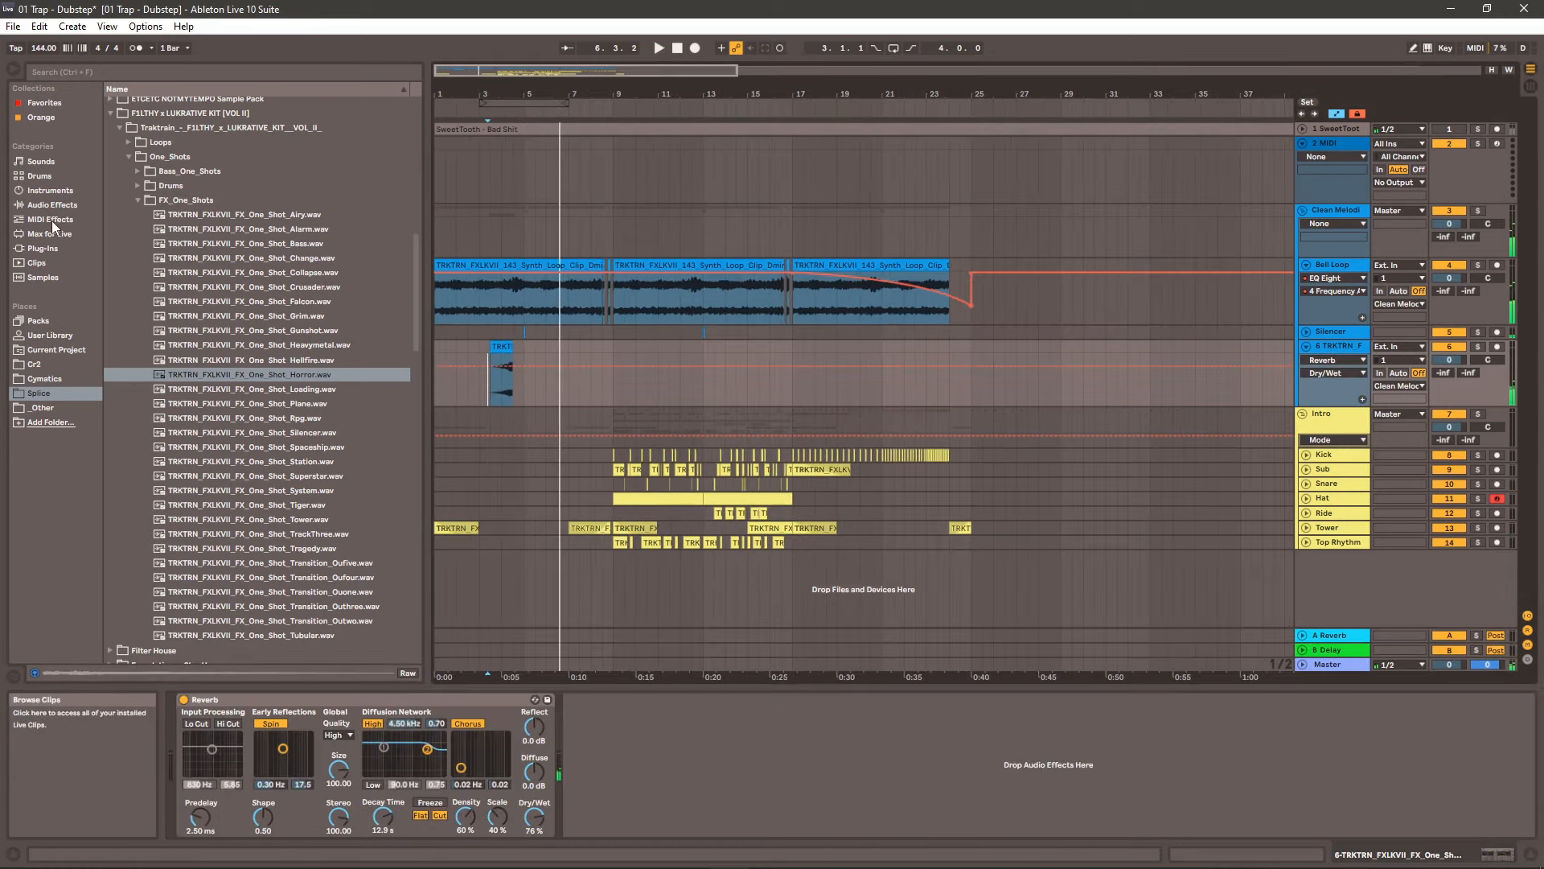
# - Add an EQ Eight to the Horror one-shot's track and raise its low-cut filter to 1.56 kHz
pyautogui.click(53, 206)
pyautogui.doubleClick(157, 306)
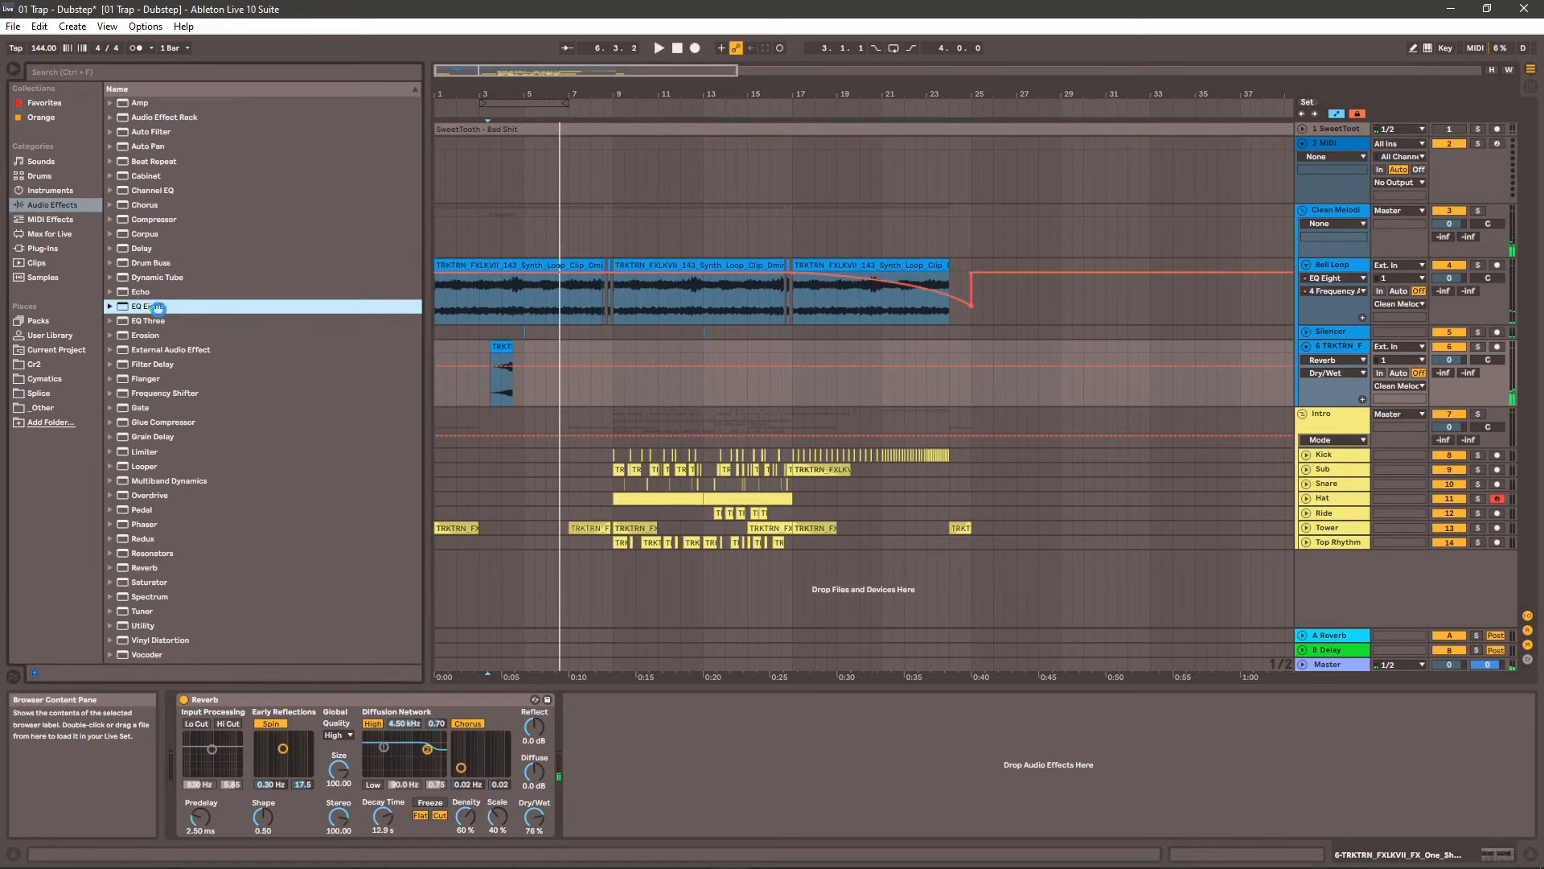
pyautogui.click(624, 821)
pyautogui.click(630, 738)
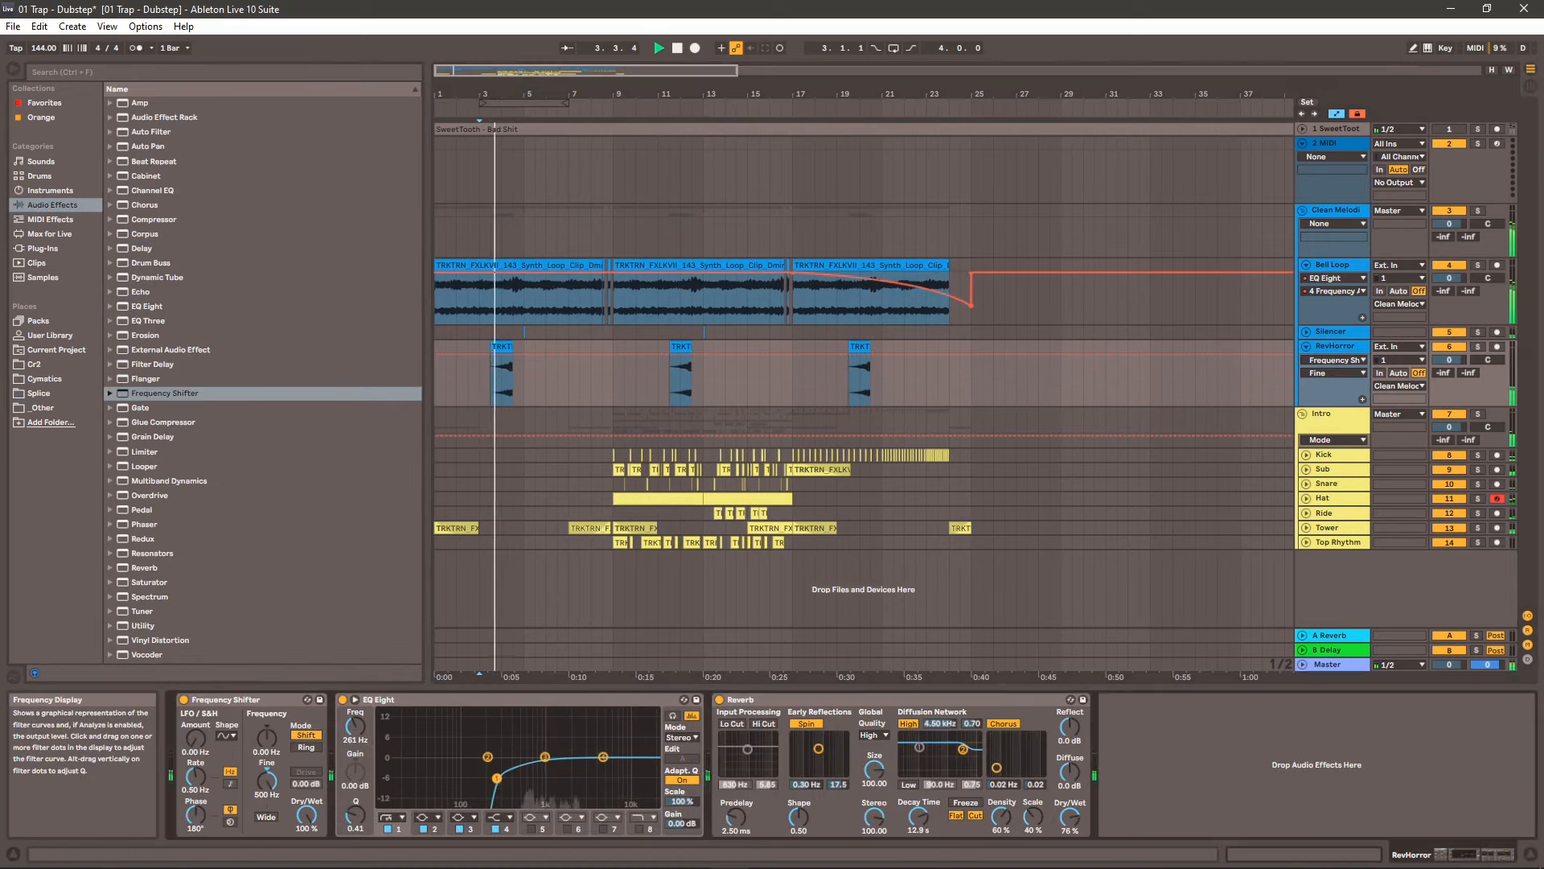
pyautogui.moveTo(556, 776); pyautogui.dragTo(560, 779)
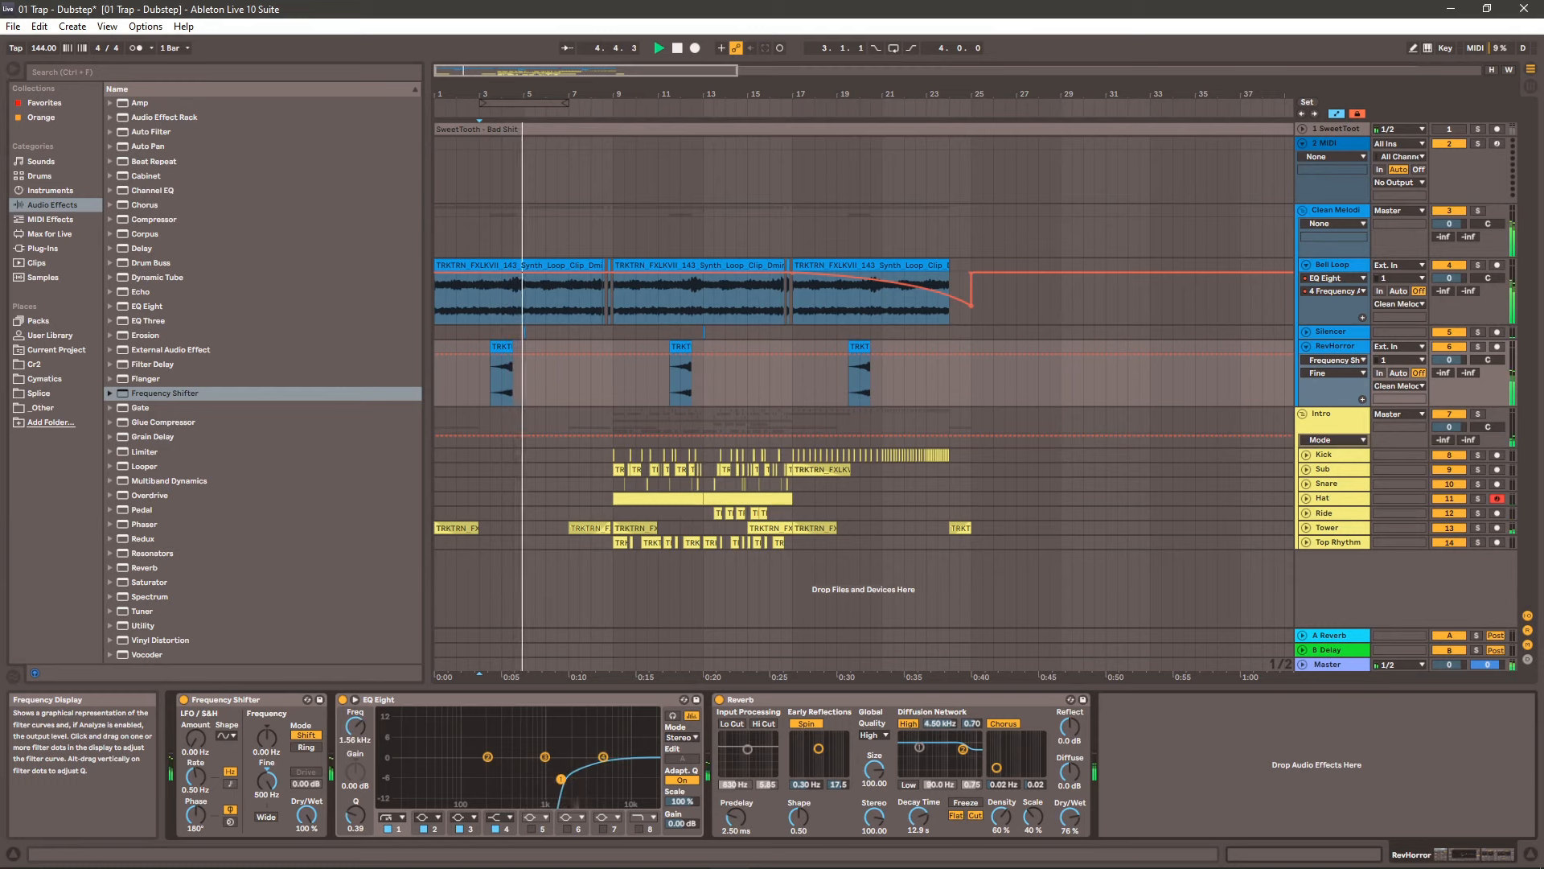
# - Play the arrangement from just before the first RevHorror clip to check how the effect sits with the bell loop
pyautogui.press('space')
pyautogui.moveTo(502, 92); pyautogui.dragTo(655, 625)
pyautogui.click(523, 398)
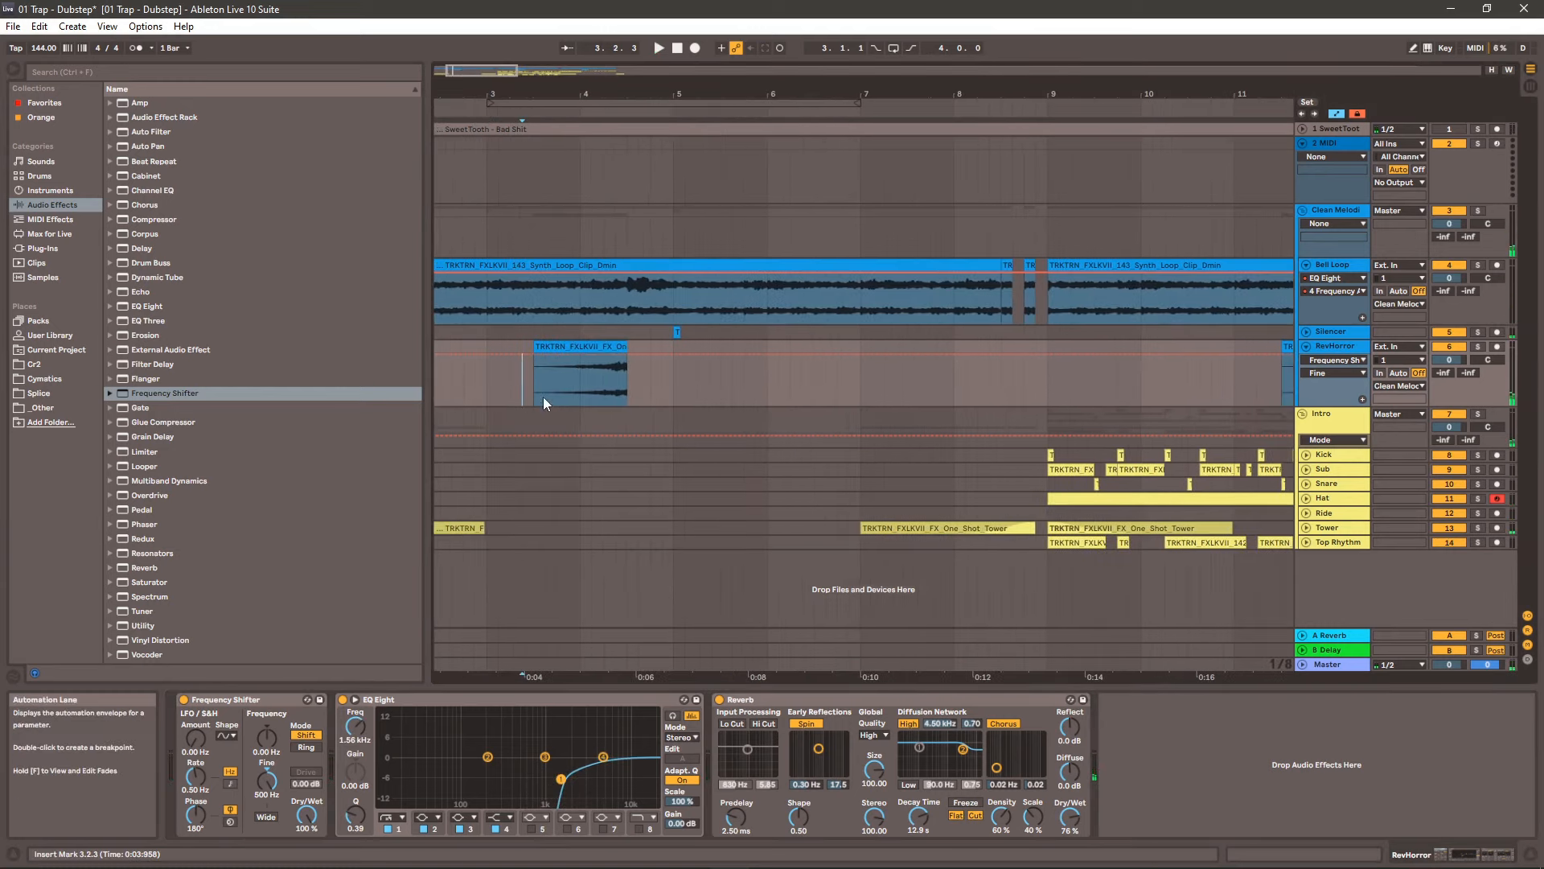
pyautogui.press('space')
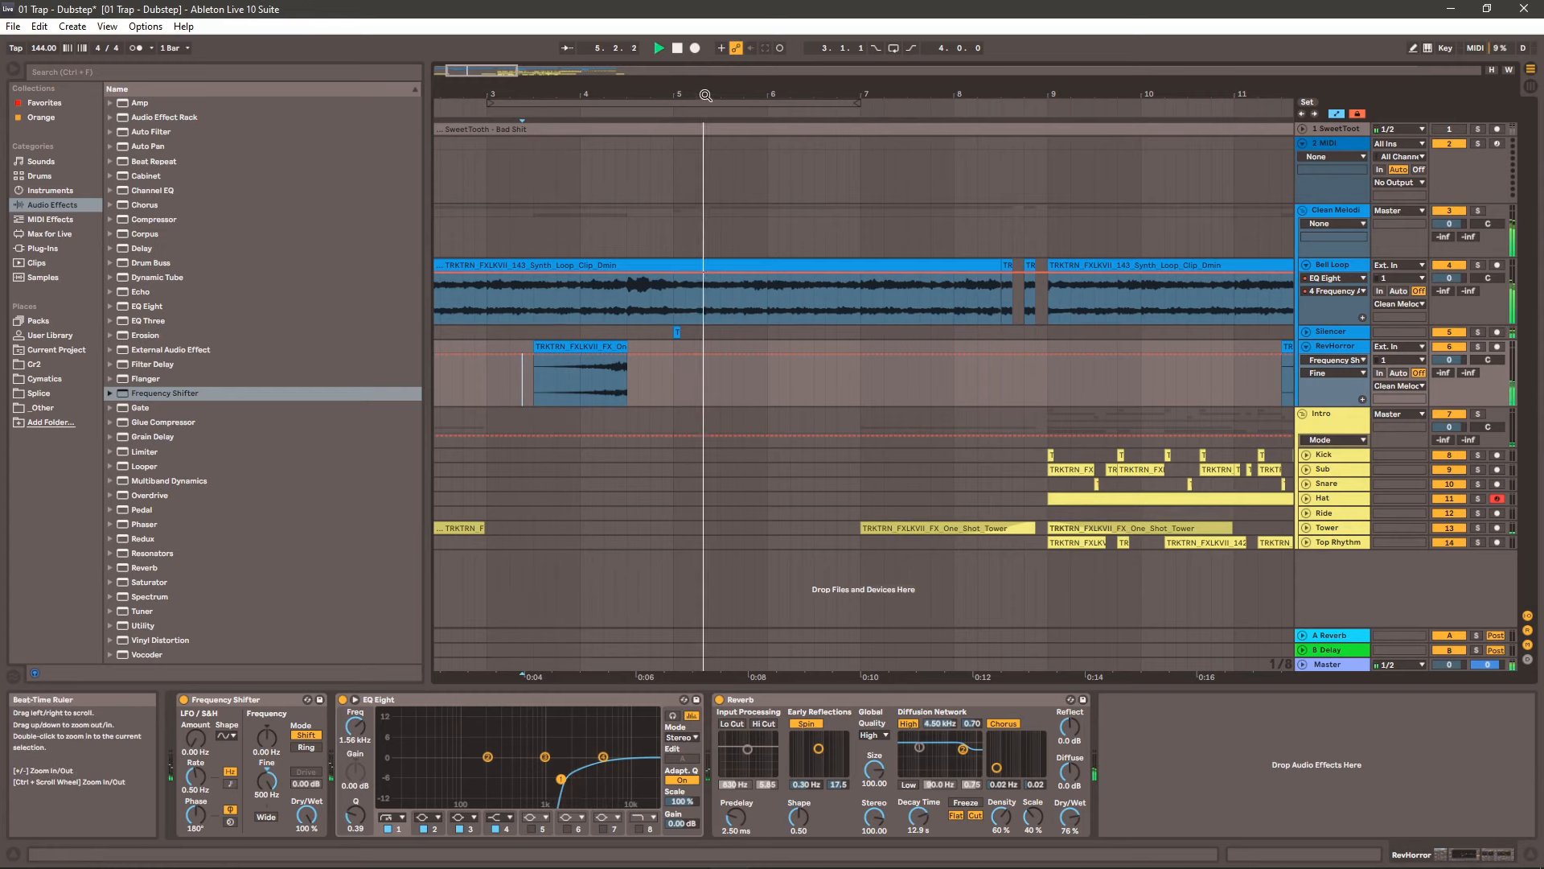
pyautogui.moveTo(705, 95); pyautogui.dragTo(563, 94)
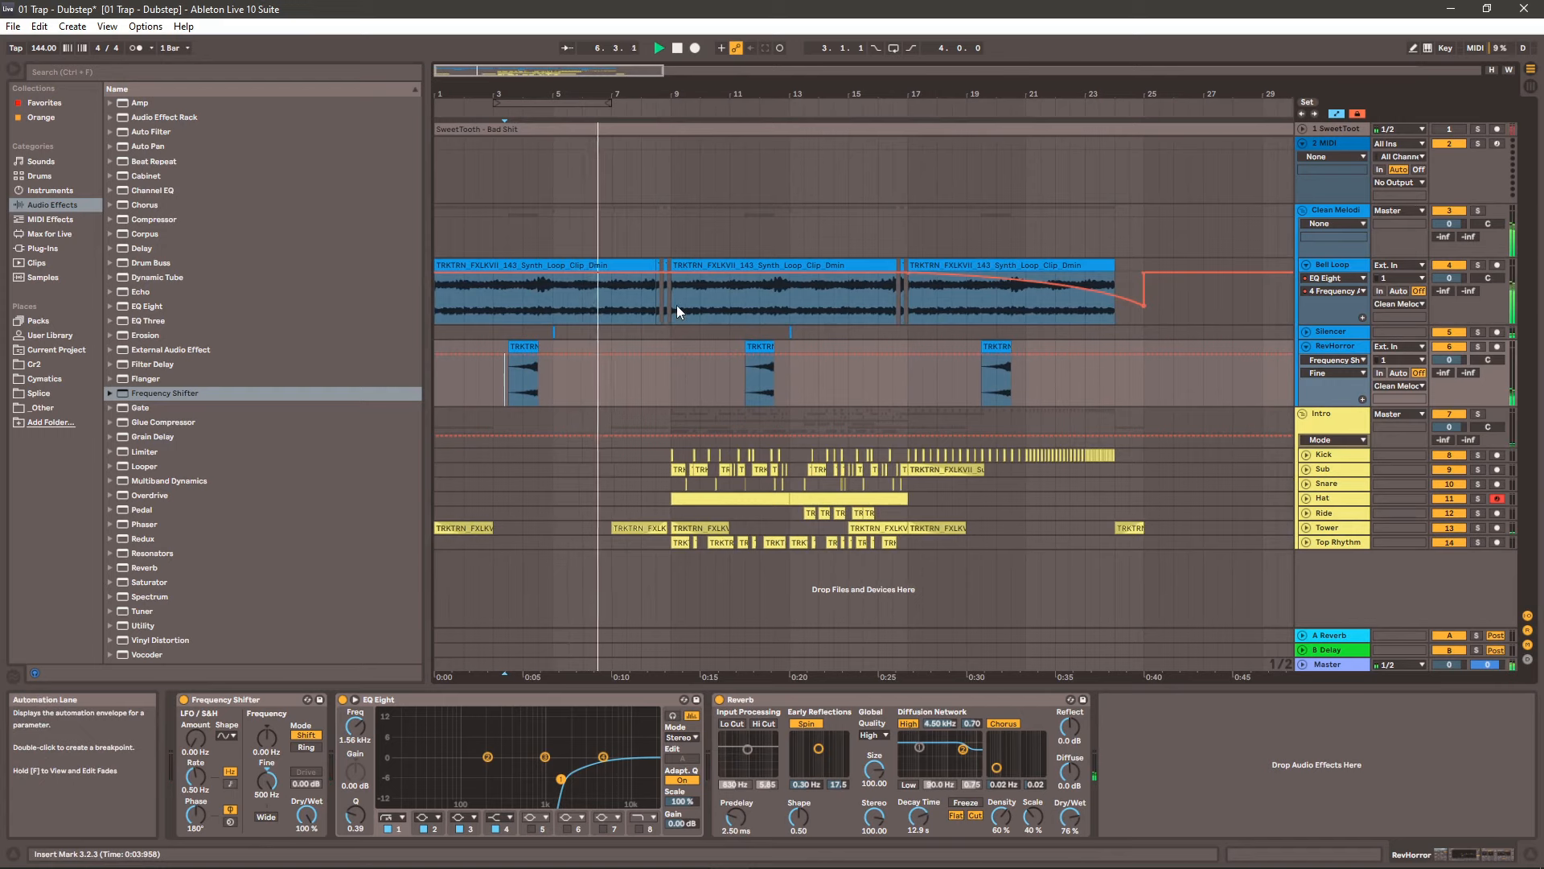
# - Insert an audio track below RevHorror and return to the kit's FX_One_Shots samples
pyautogui.rightClick(1335, 346)
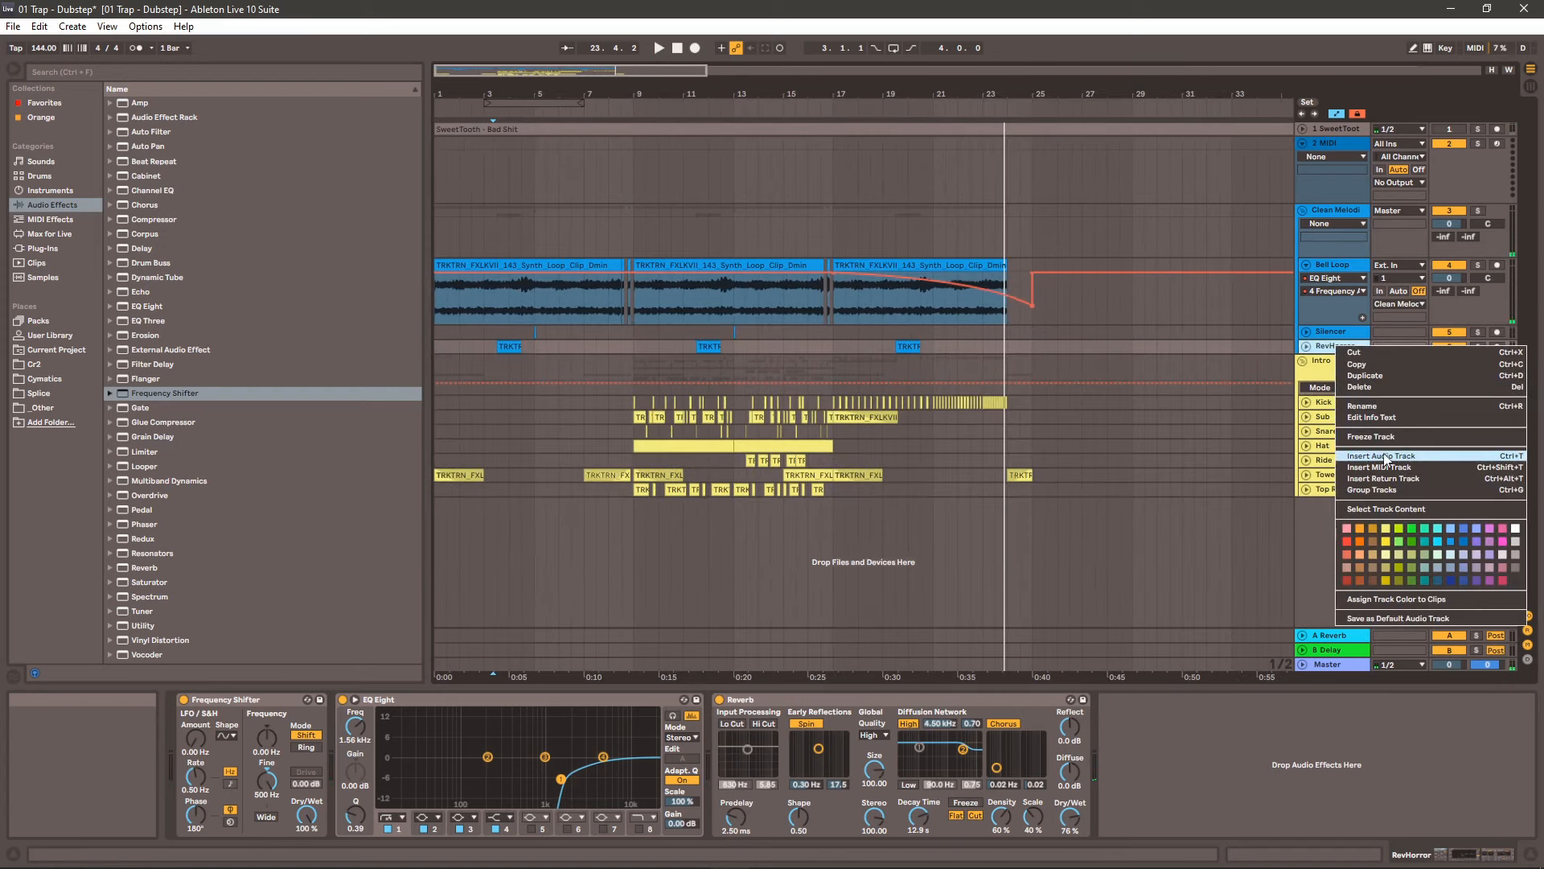
pyautogui.click(1367, 457)
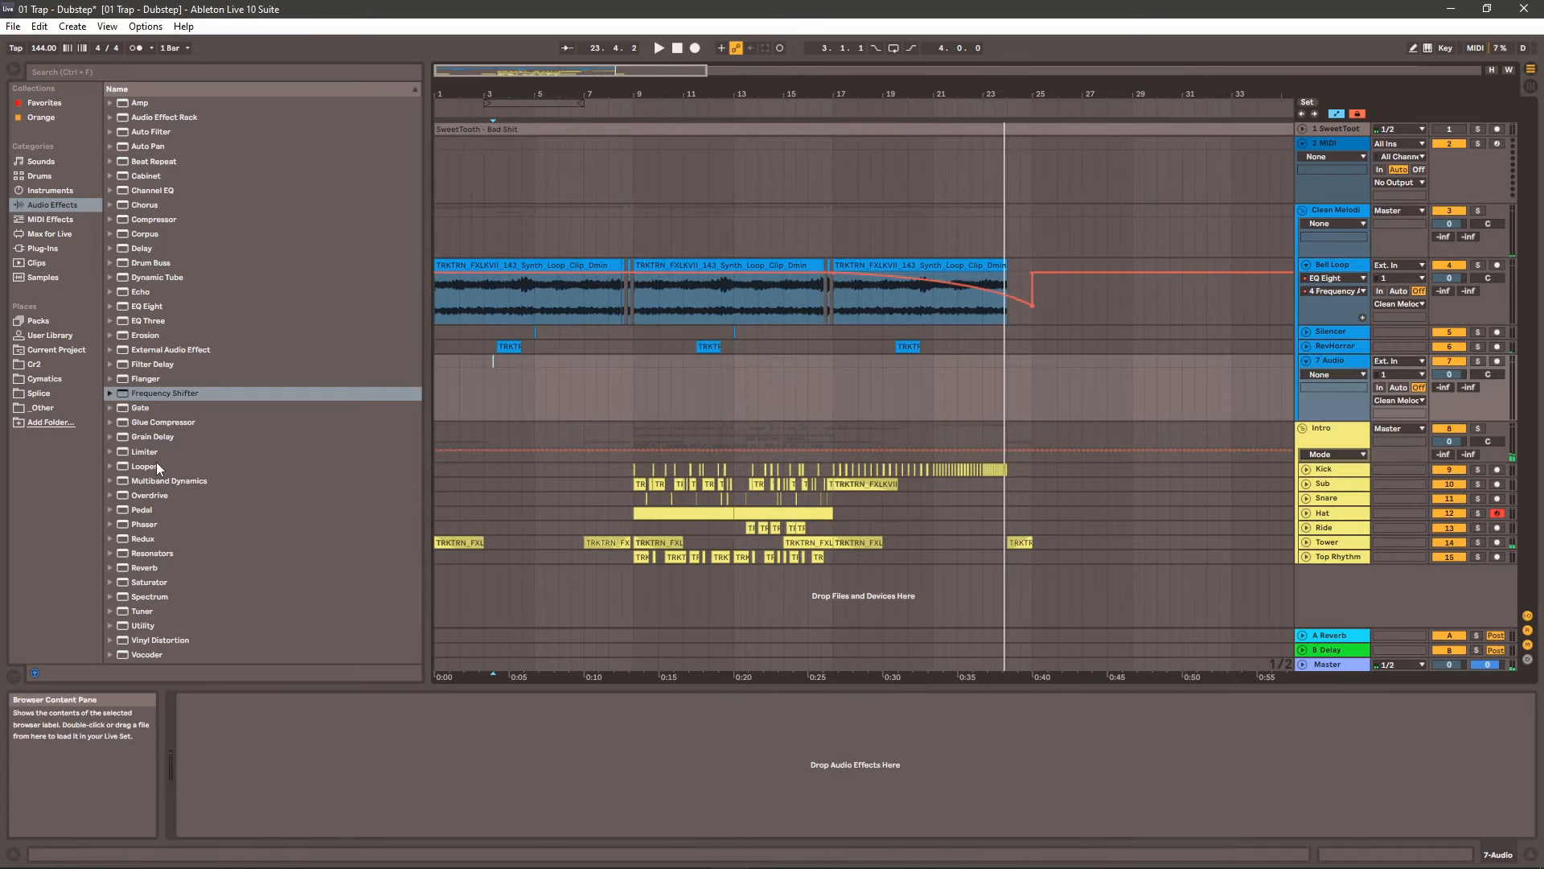
pyautogui.click(40, 394)
pyautogui.scroll(-5, 310, 529)
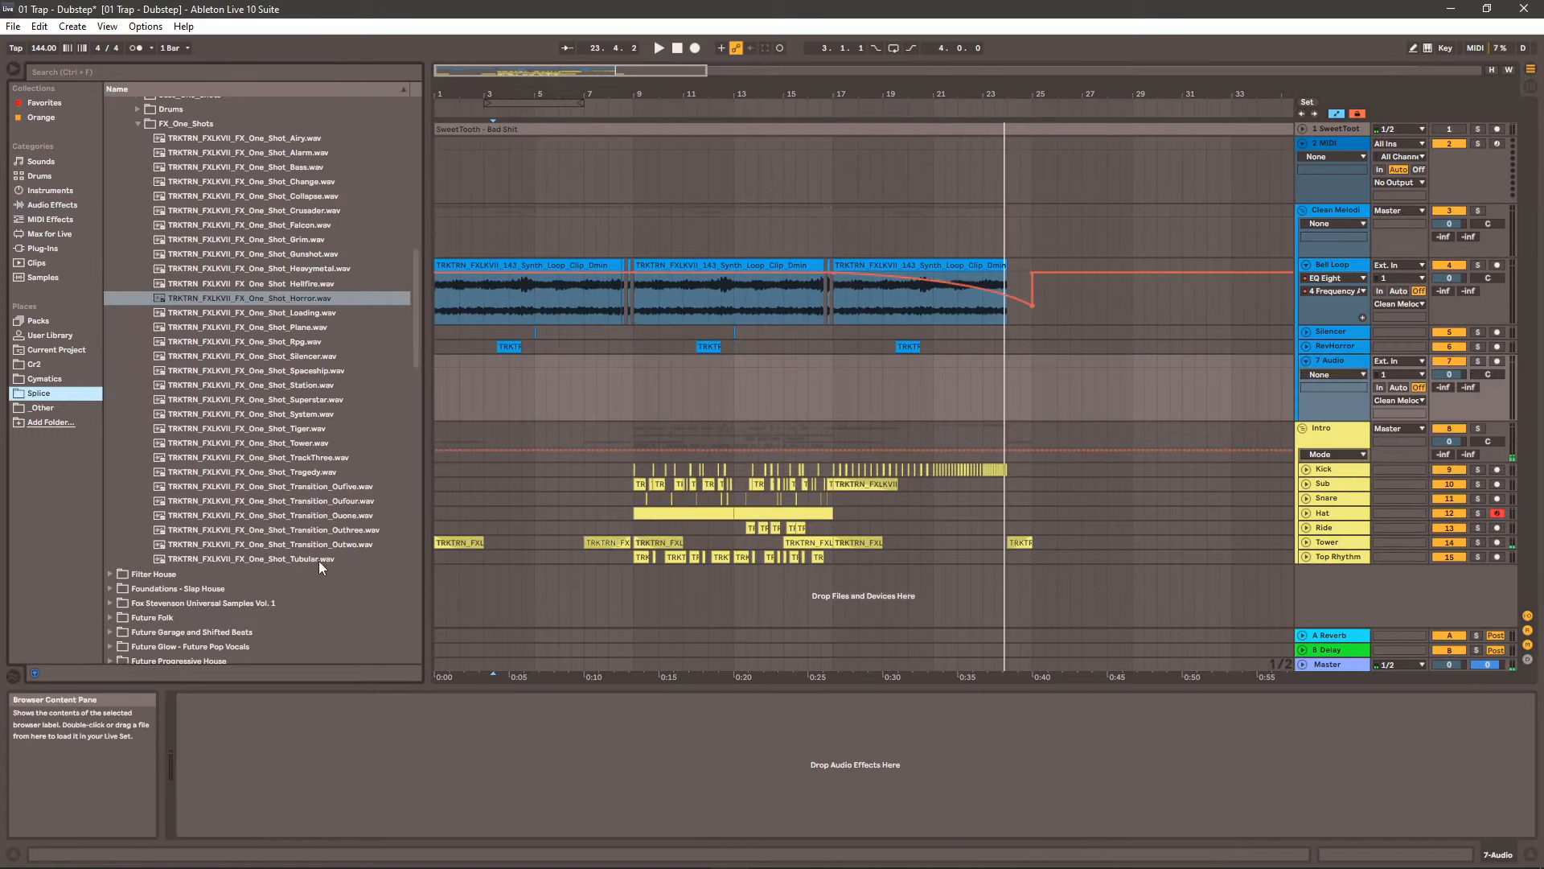
# - Audition the Tubular and Transition FX one-shots, from Outwo up to Oufive
pyautogui.click(319, 560)
pyautogui.press('Up')
pyautogui.press('Up')
pyautogui.press('Up')
pyautogui.press('Up')
pyautogui.press('Up')
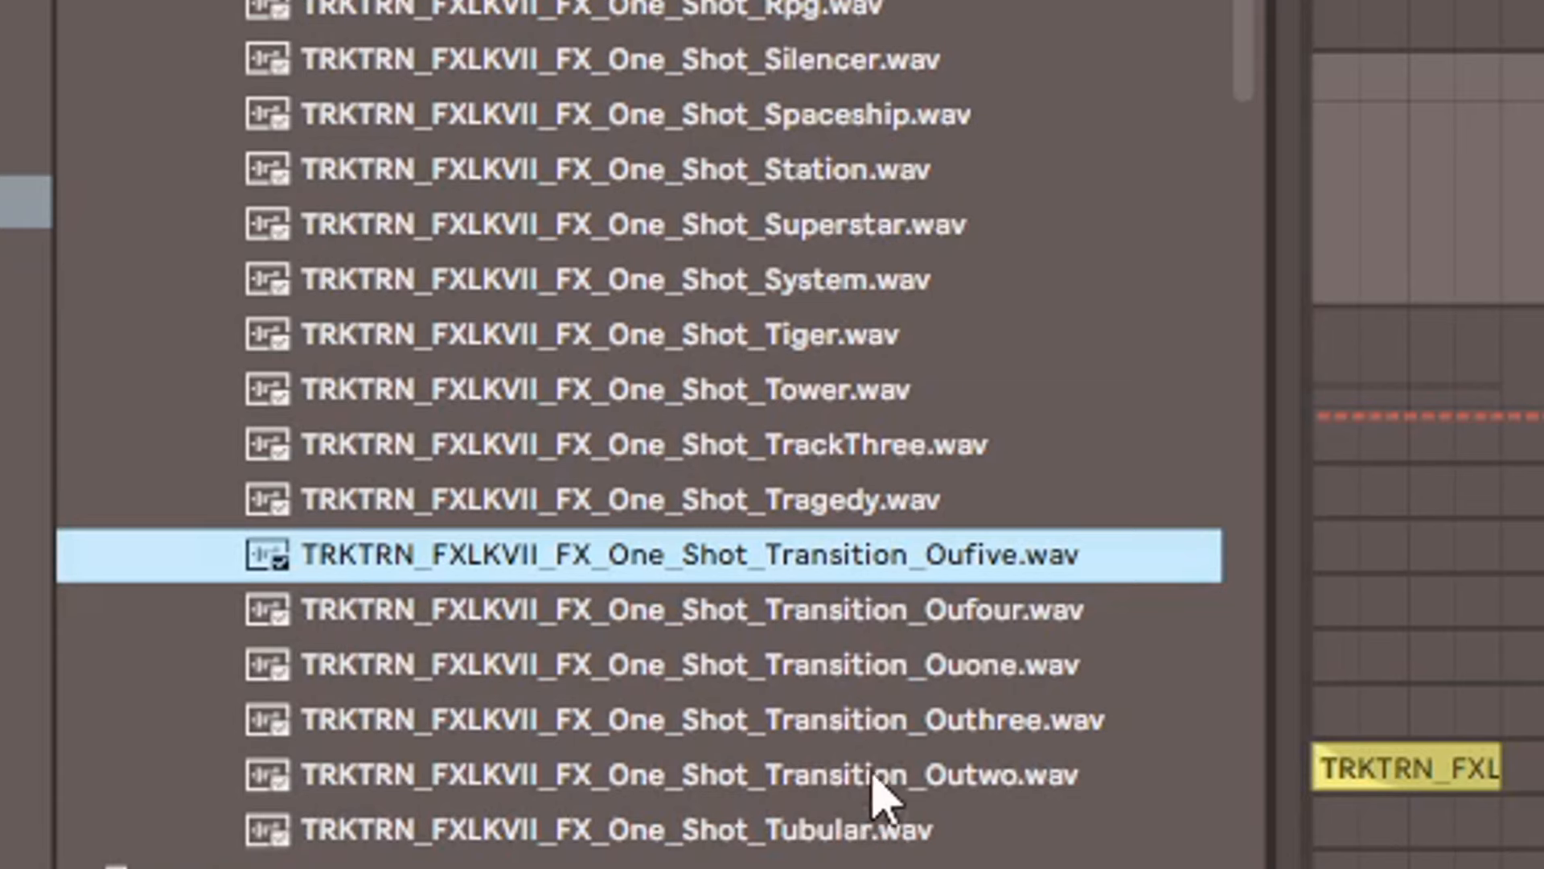
pyautogui.scroll(-4, 845, 483)
pyautogui.scroll(1, 841, 386)
pyautogui.scroll(3, 807, 537)
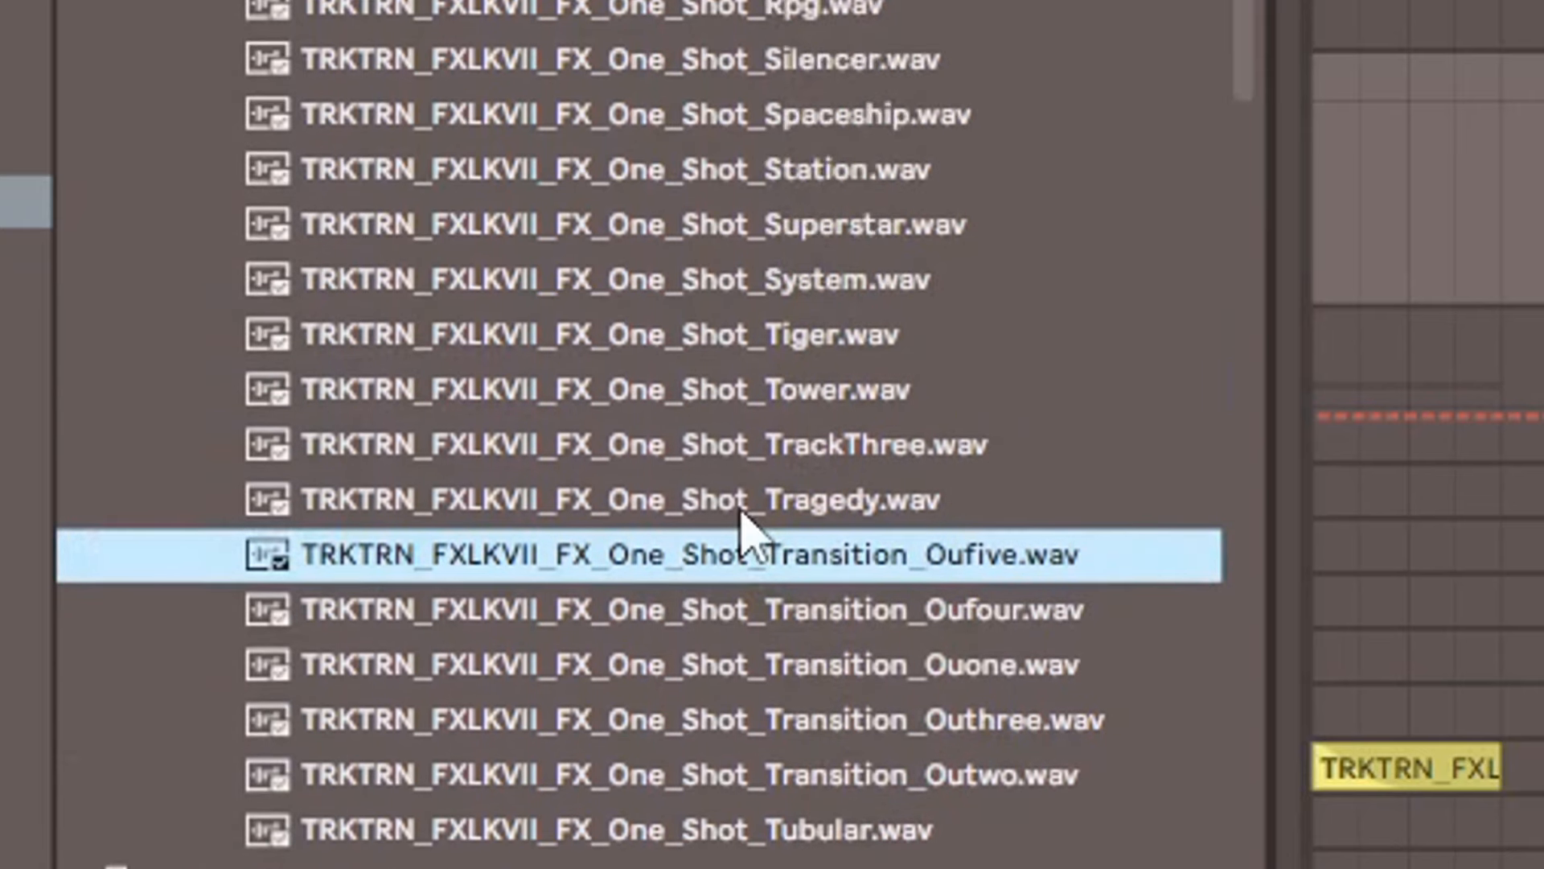
# - Place the TrackThree FX one-shot in bar 6 of the new audio track and play it
pyautogui.click(797, 447)
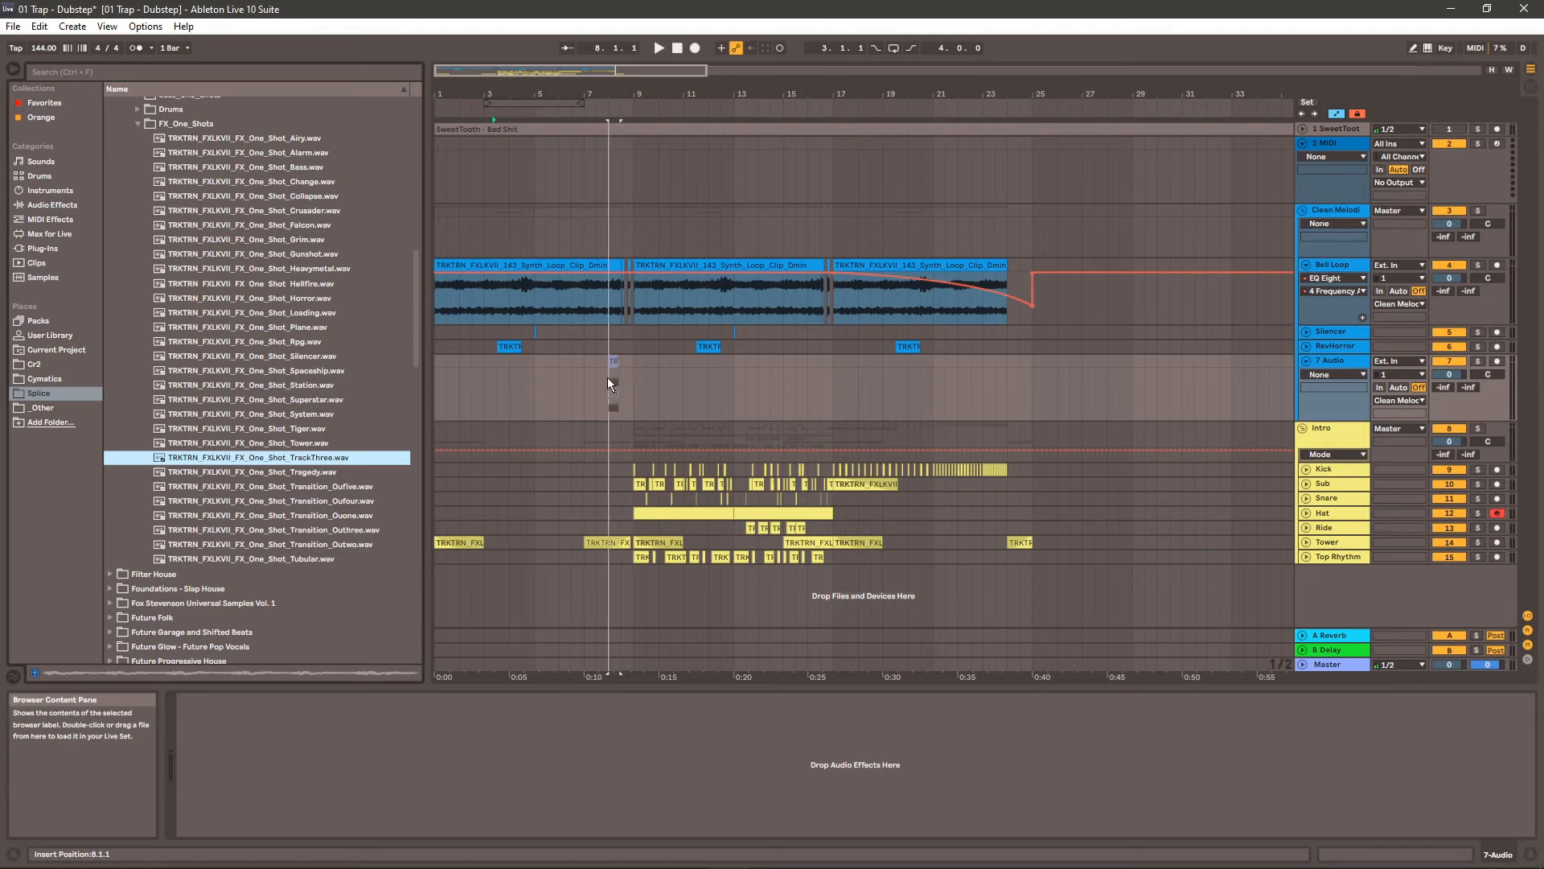
pyautogui.moveTo(611, 378); pyautogui.dragTo(581, 378)
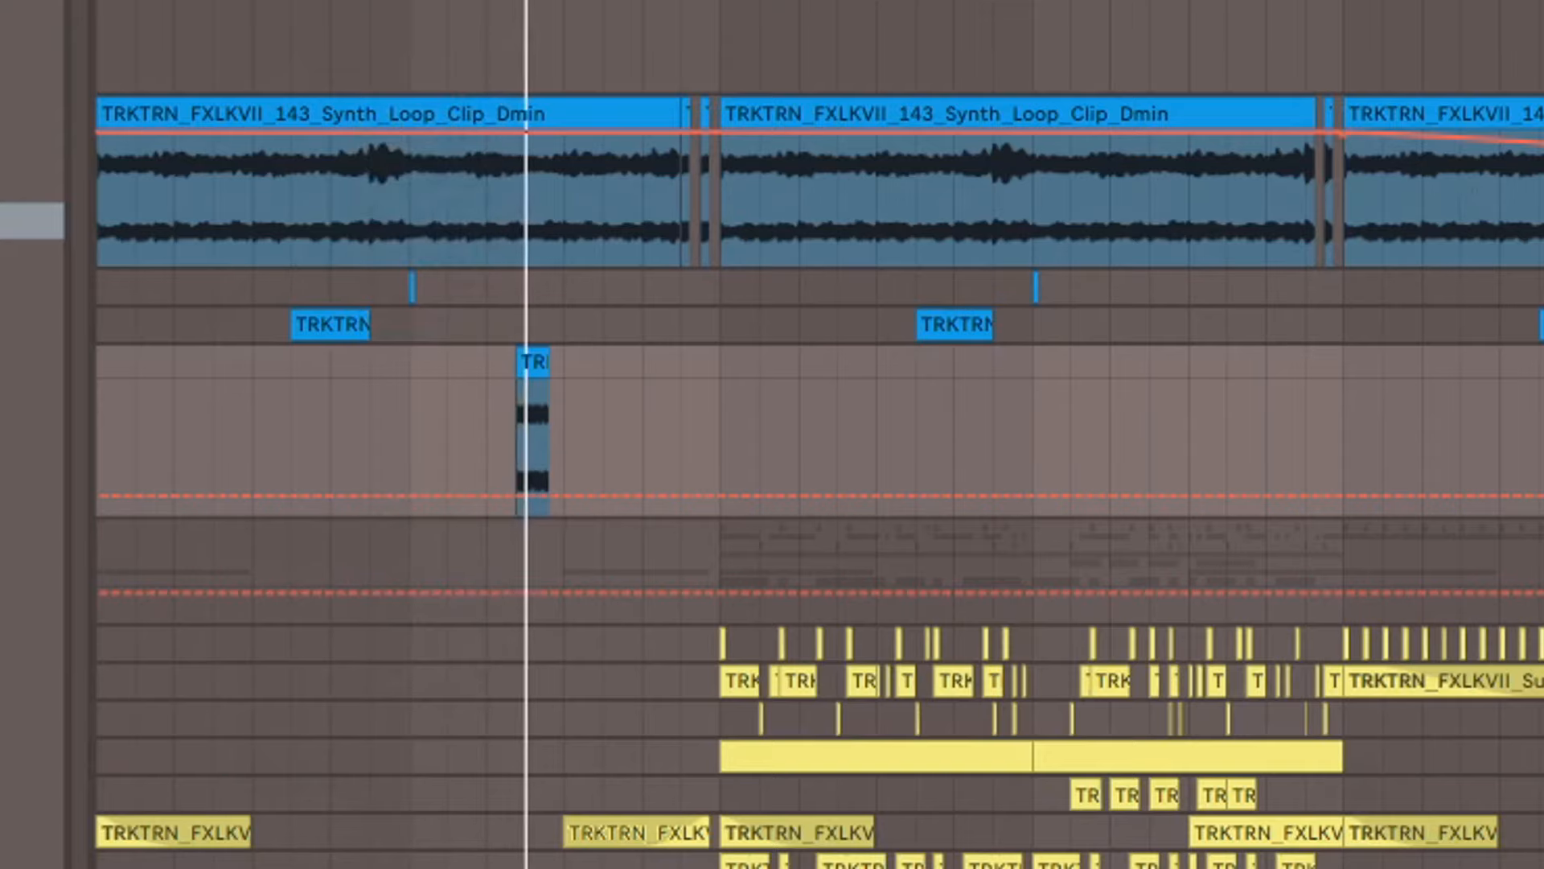
pyautogui.moveTo(577, 94); pyautogui.dragTo(592, 137)
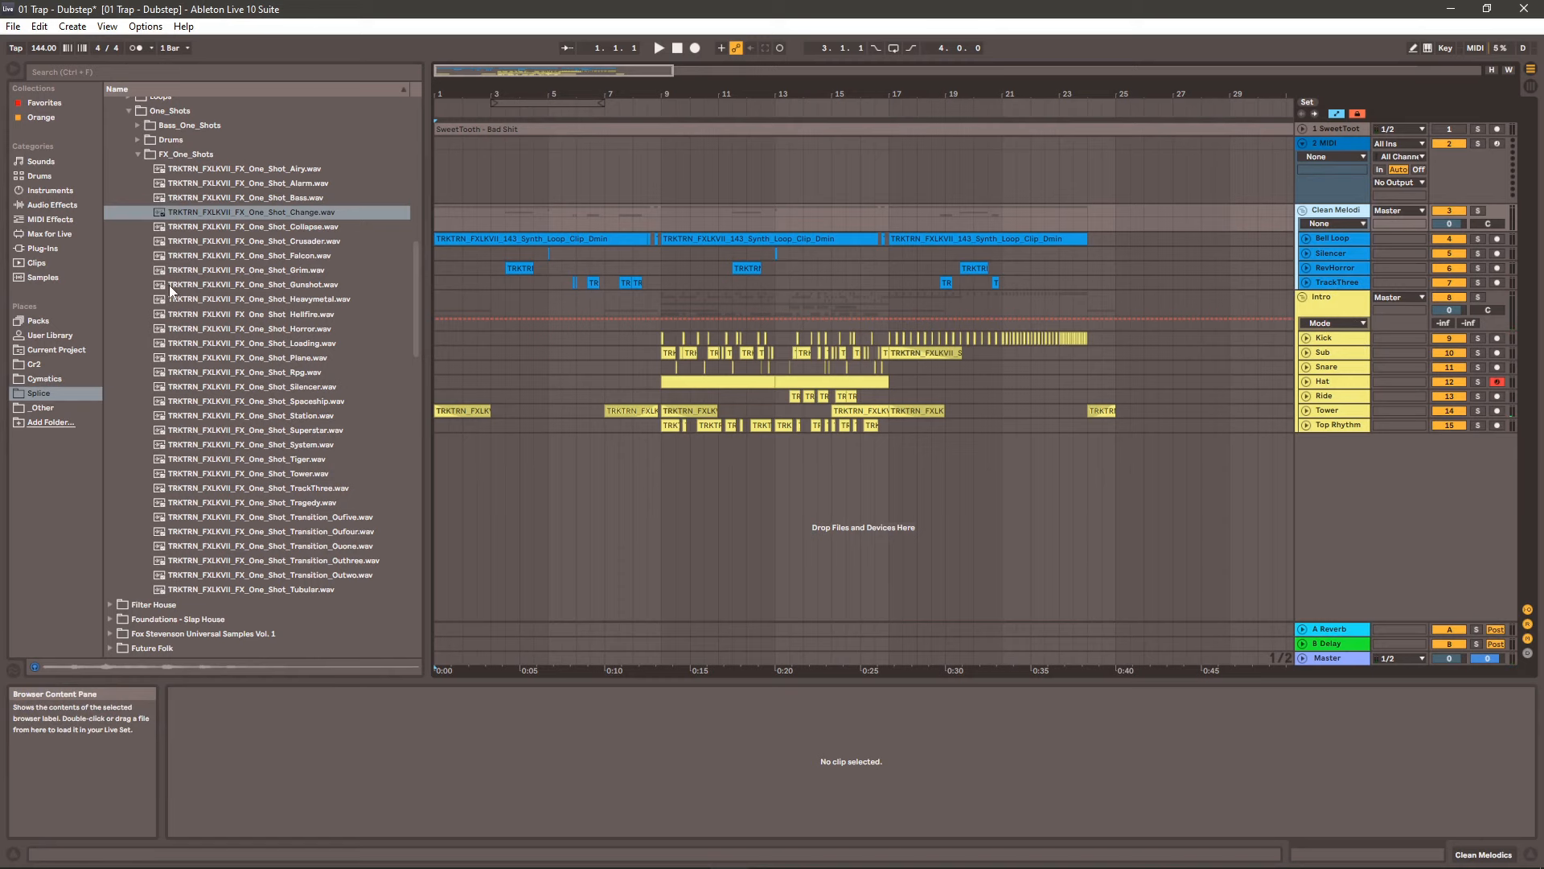
# - Pick the Spaceship sample from FX_One_Shots and place it at bar 9 on a new track below TrackThree
pyautogui.scroll(2, 214, 269)
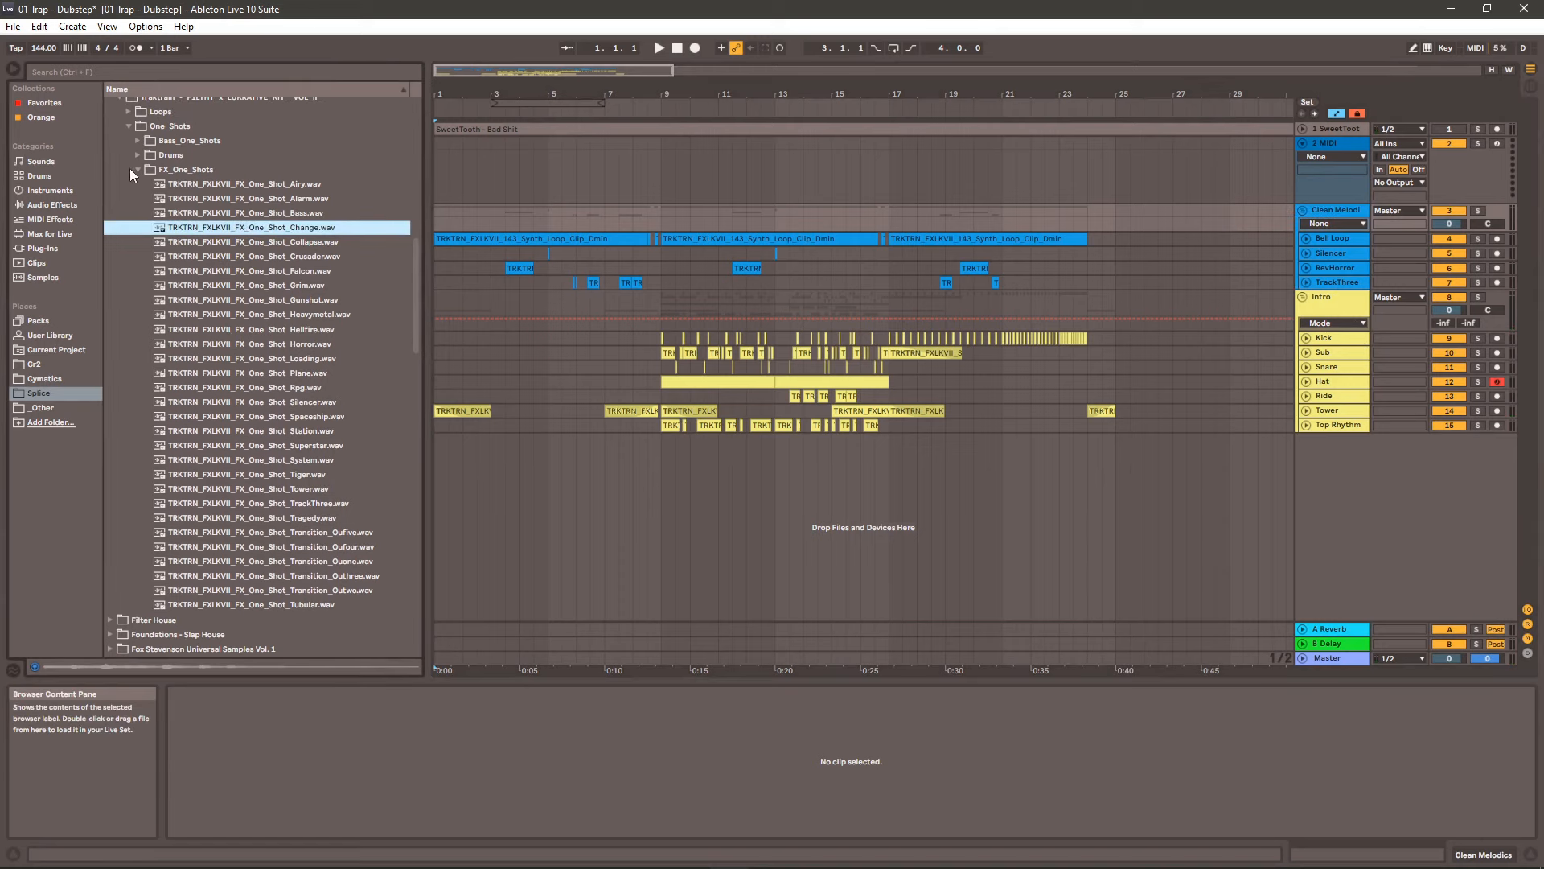
pyautogui.click(138, 169)
pyautogui.click(138, 170)
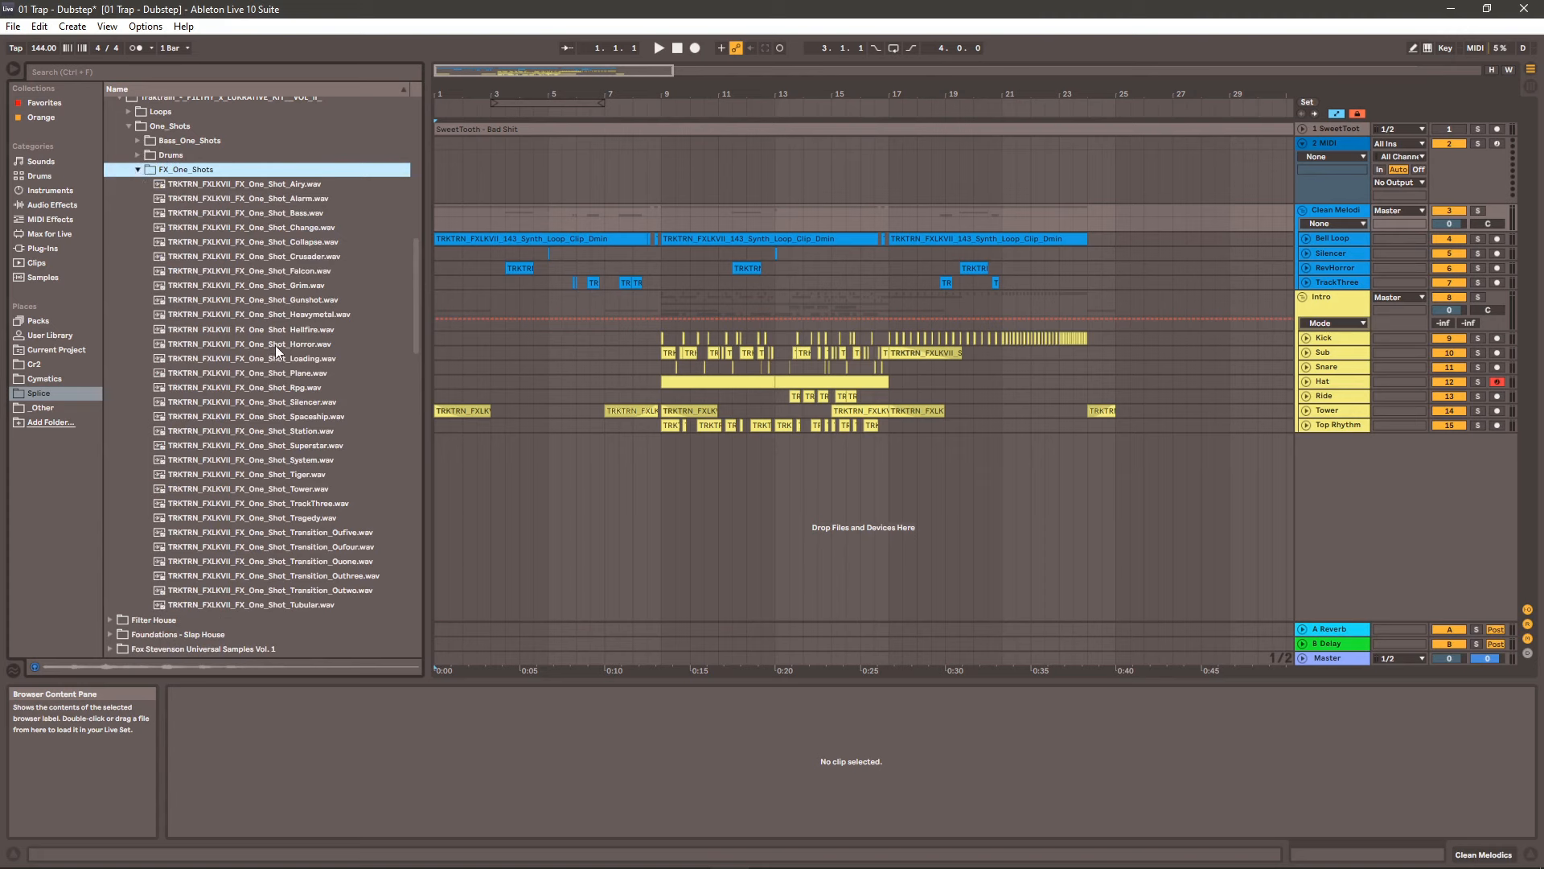
pyautogui.click(268, 417)
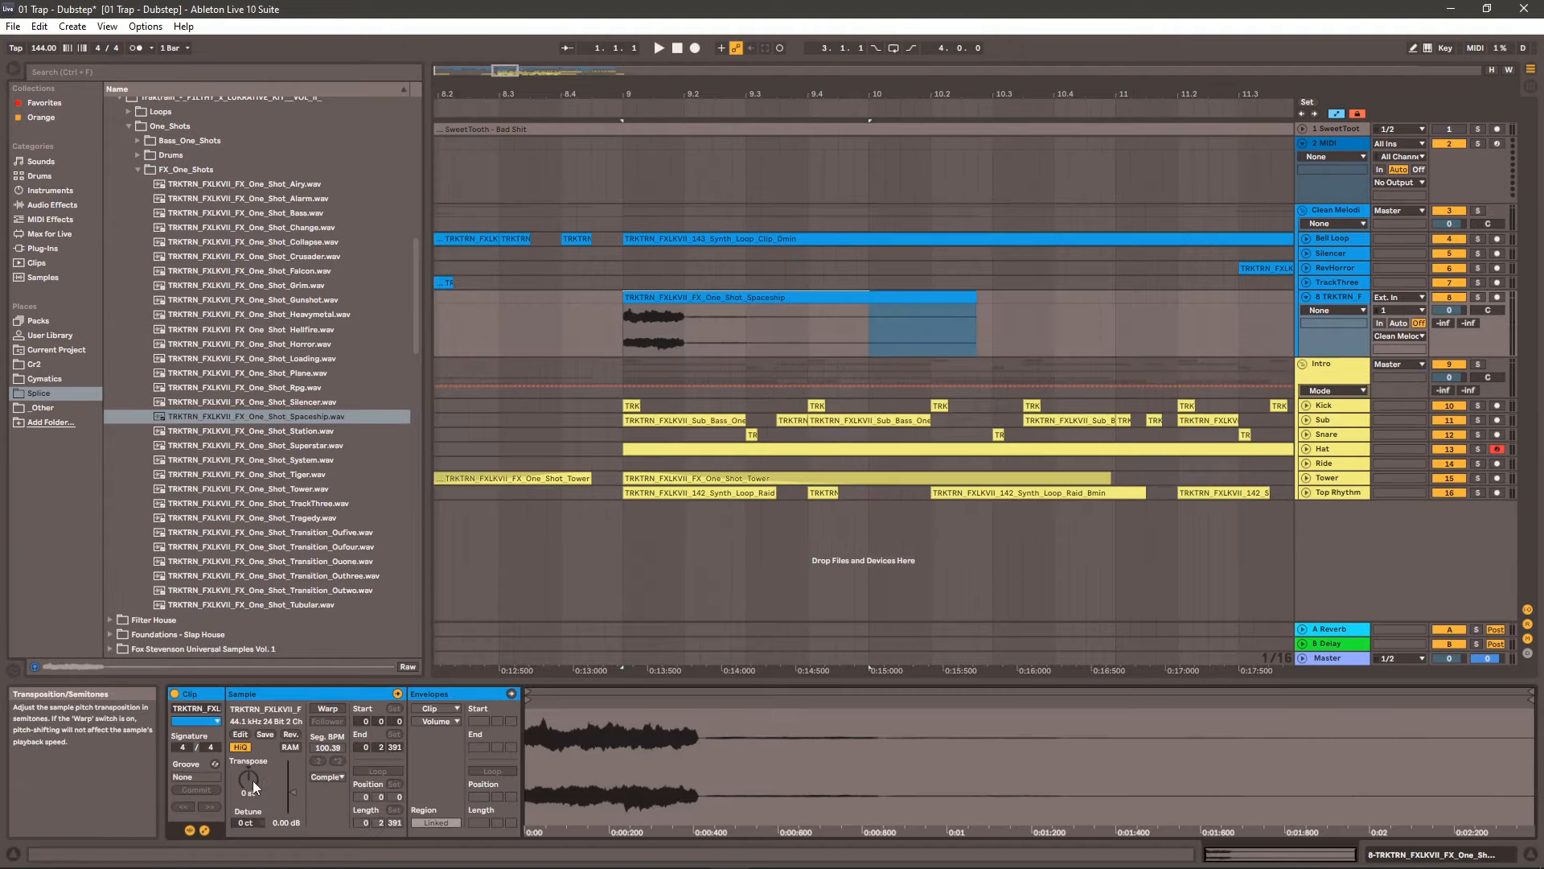
# - Transpose the Spaceship clip up 27 semitones, solo its track and play it
pyautogui.moveTo(253, 780); pyautogui.dragTo(253, 736)
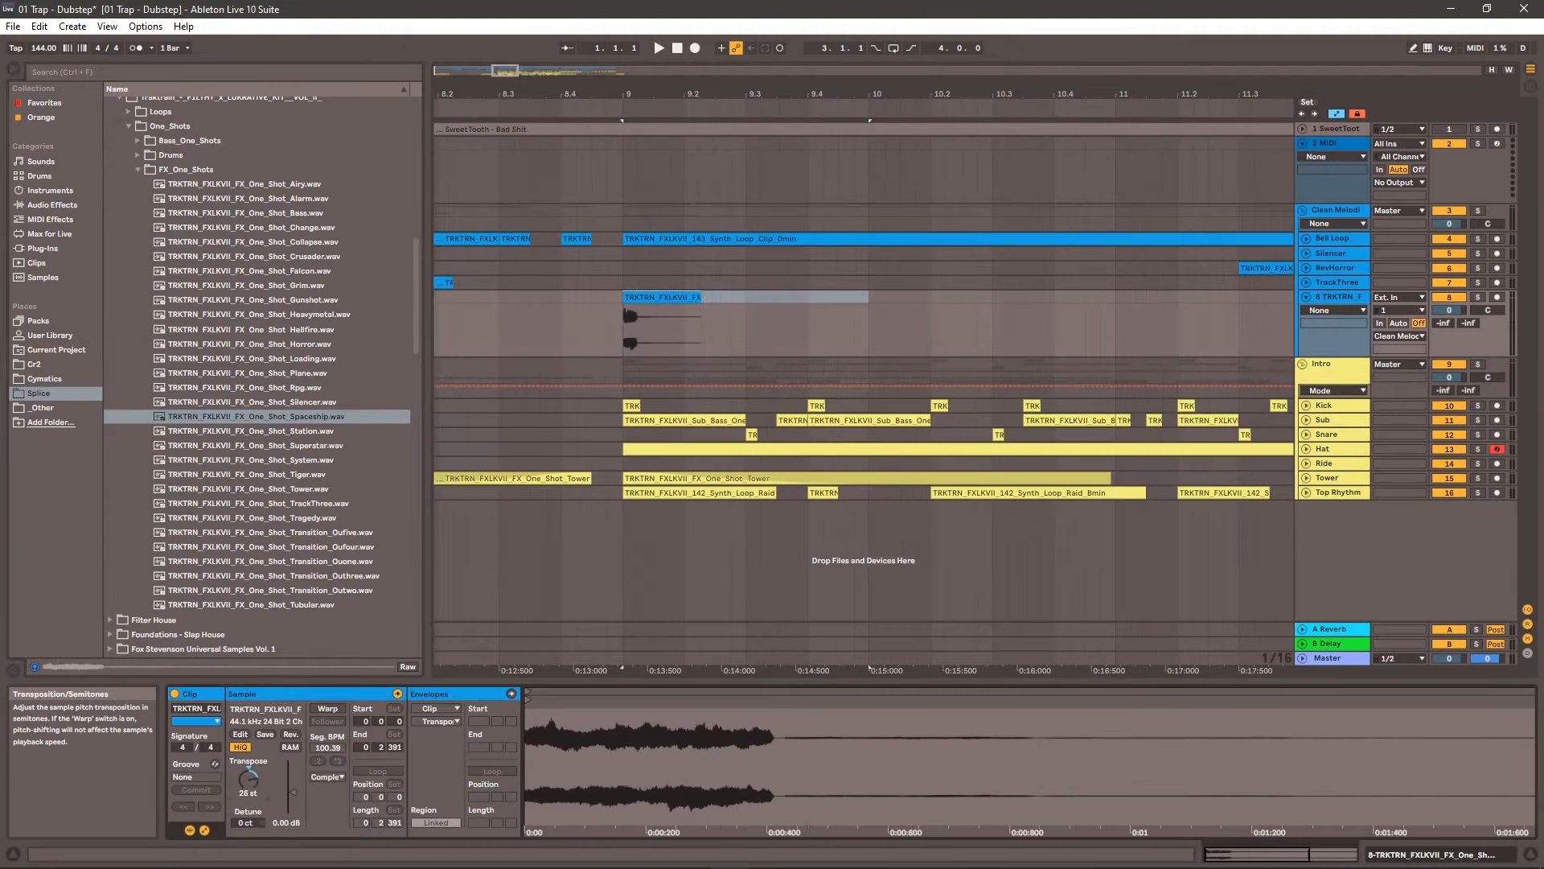
pyautogui.click(1477, 296)
pyautogui.press('space')
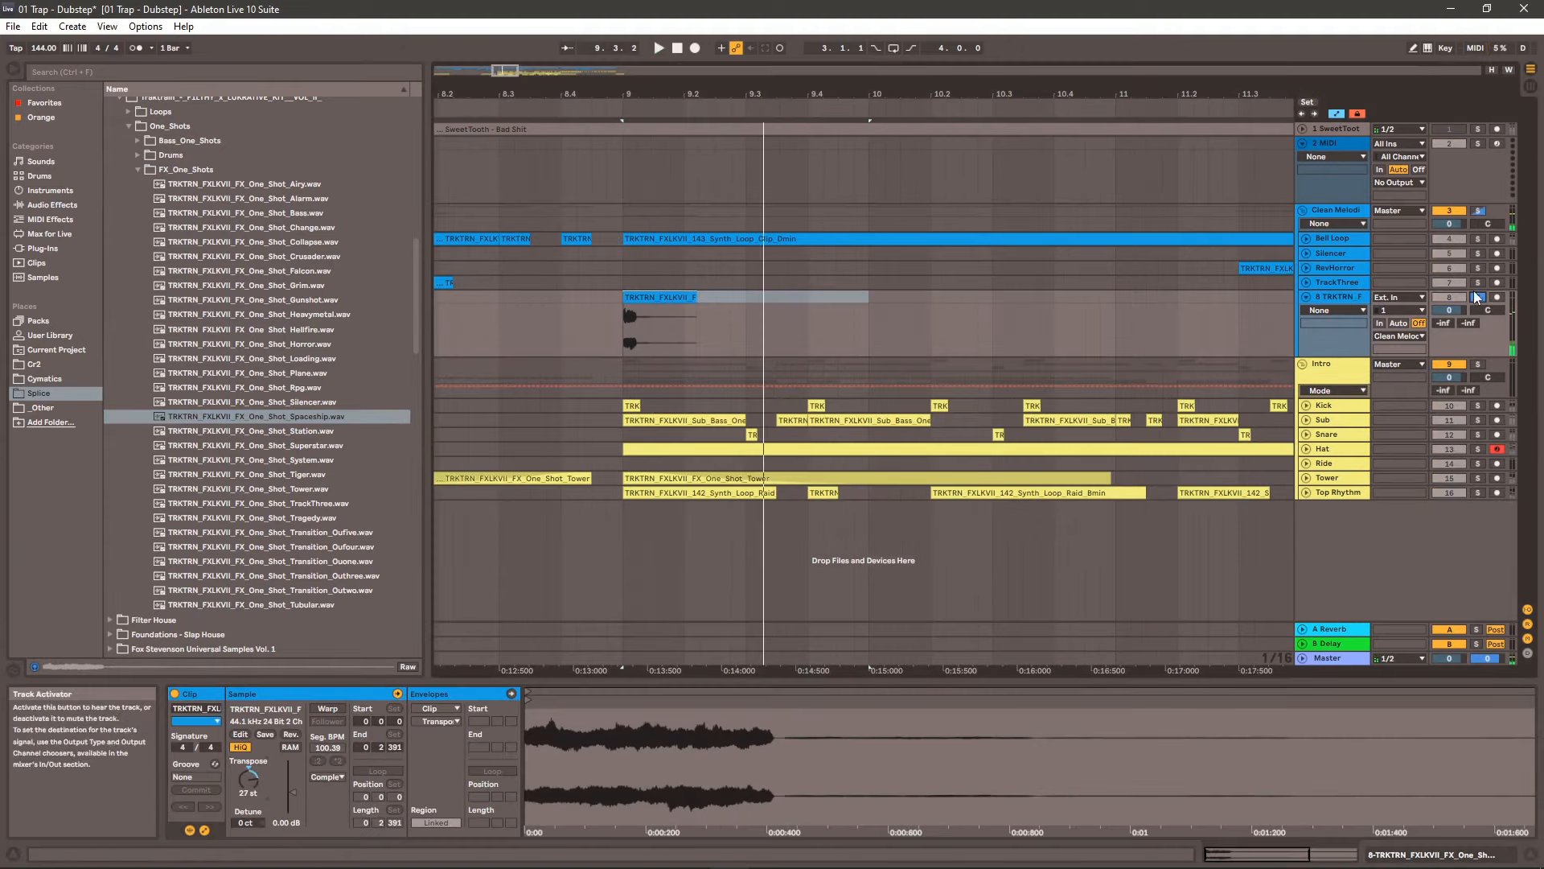
# - Add a Delay with the default preset to the Spaceship track
pyautogui.click(48, 205)
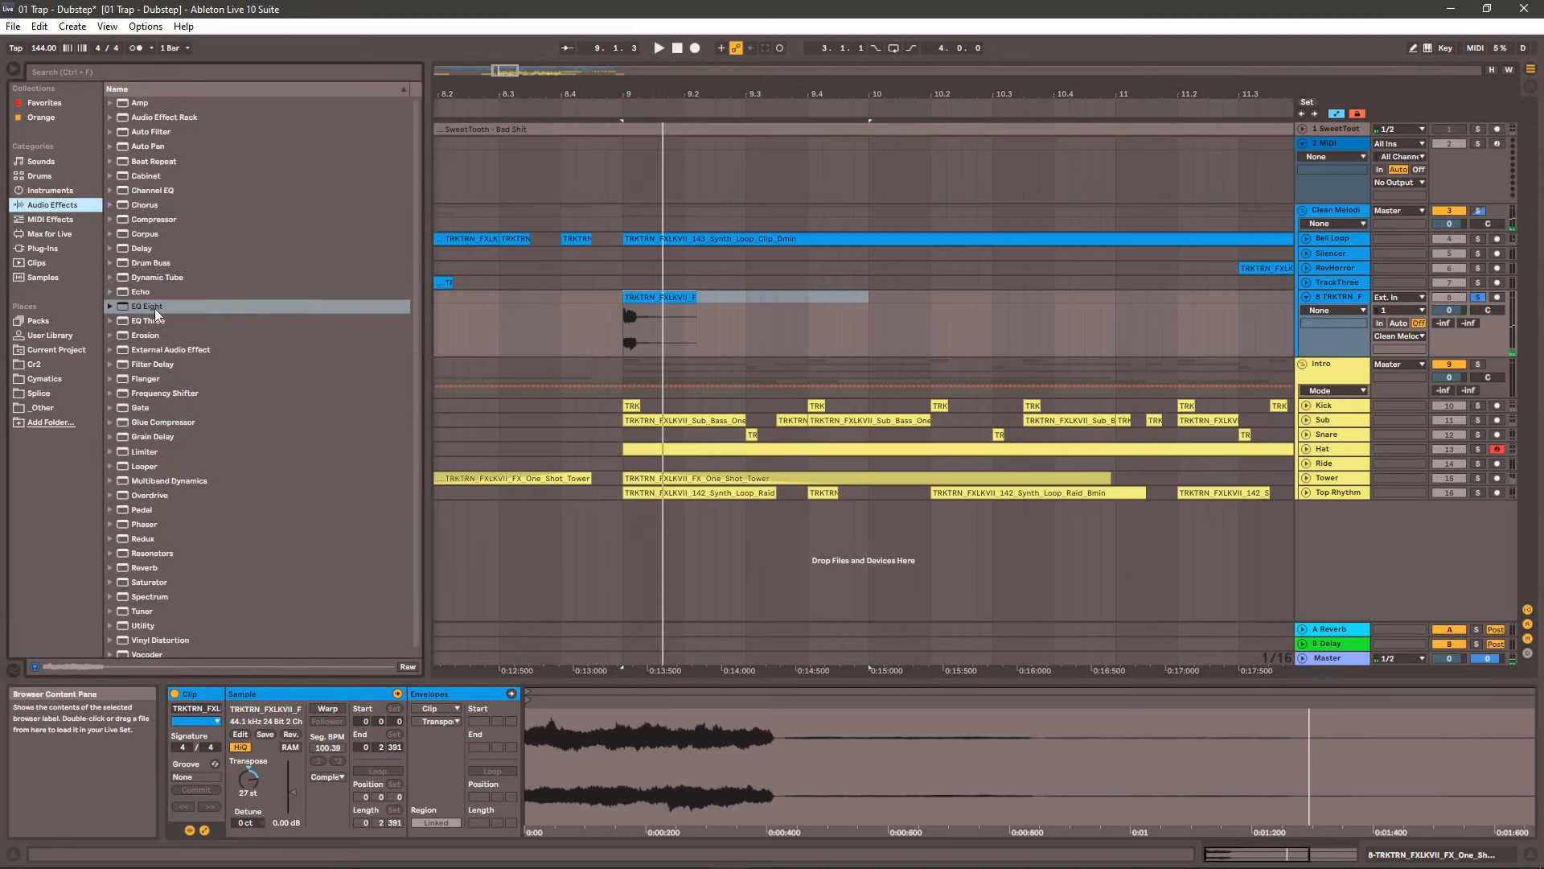
pyautogui.doubleClick(143, 249)
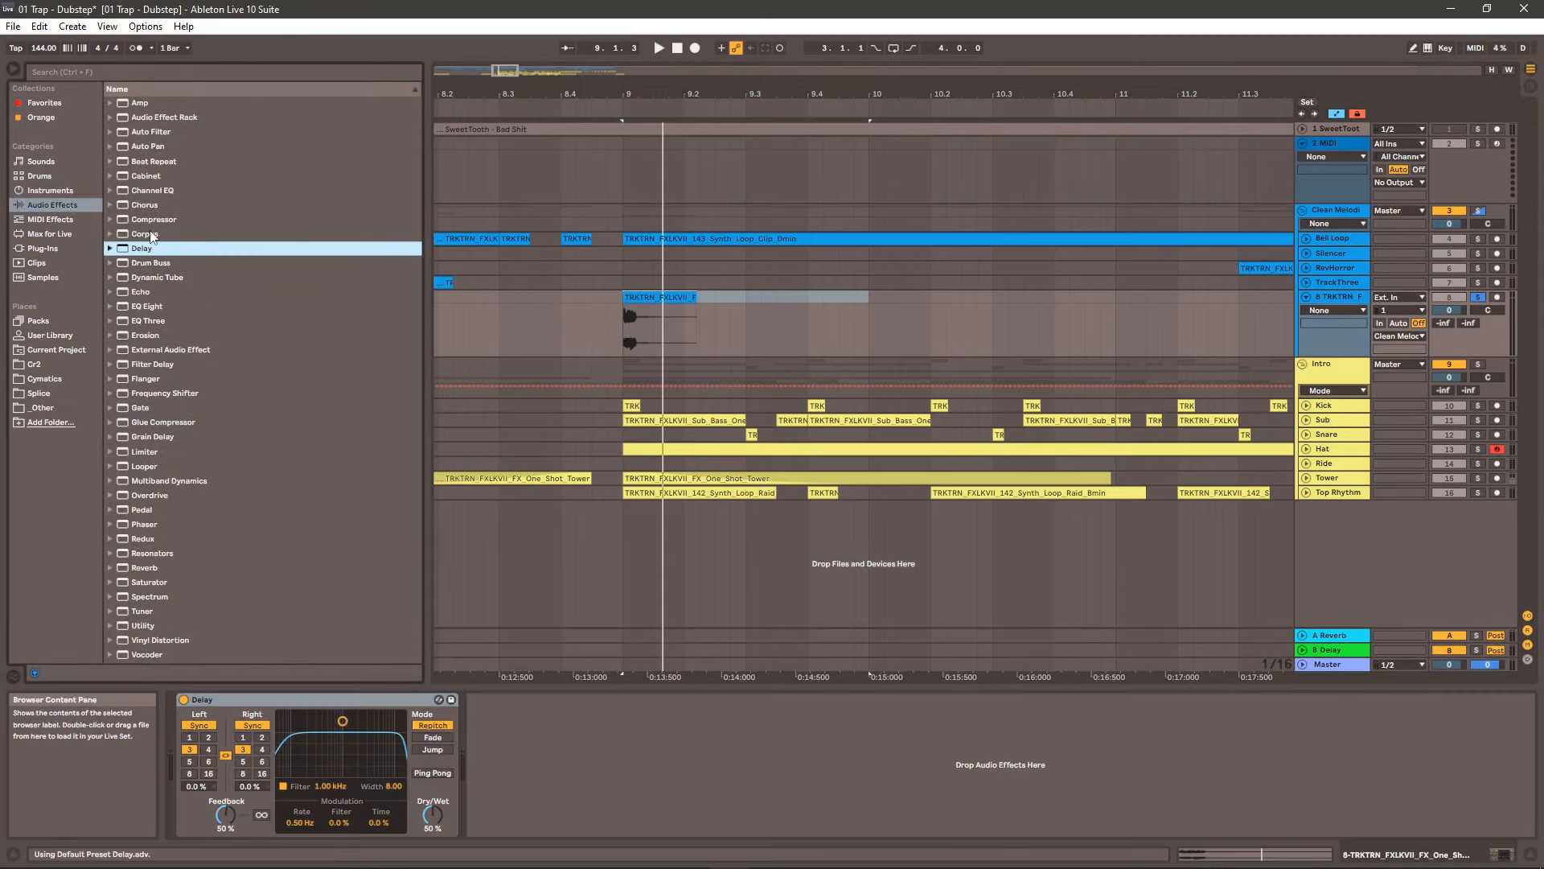
# - Add the Warning chorus and an EQ Eight to the Spaceship track, placing both ahead of the Delay
pyautogui.moveTo(152, 213); pyautogui.dragTo(479, 701)
pyautogui.moveTo(146, 307); pyautogui.dragTo(780, 704)
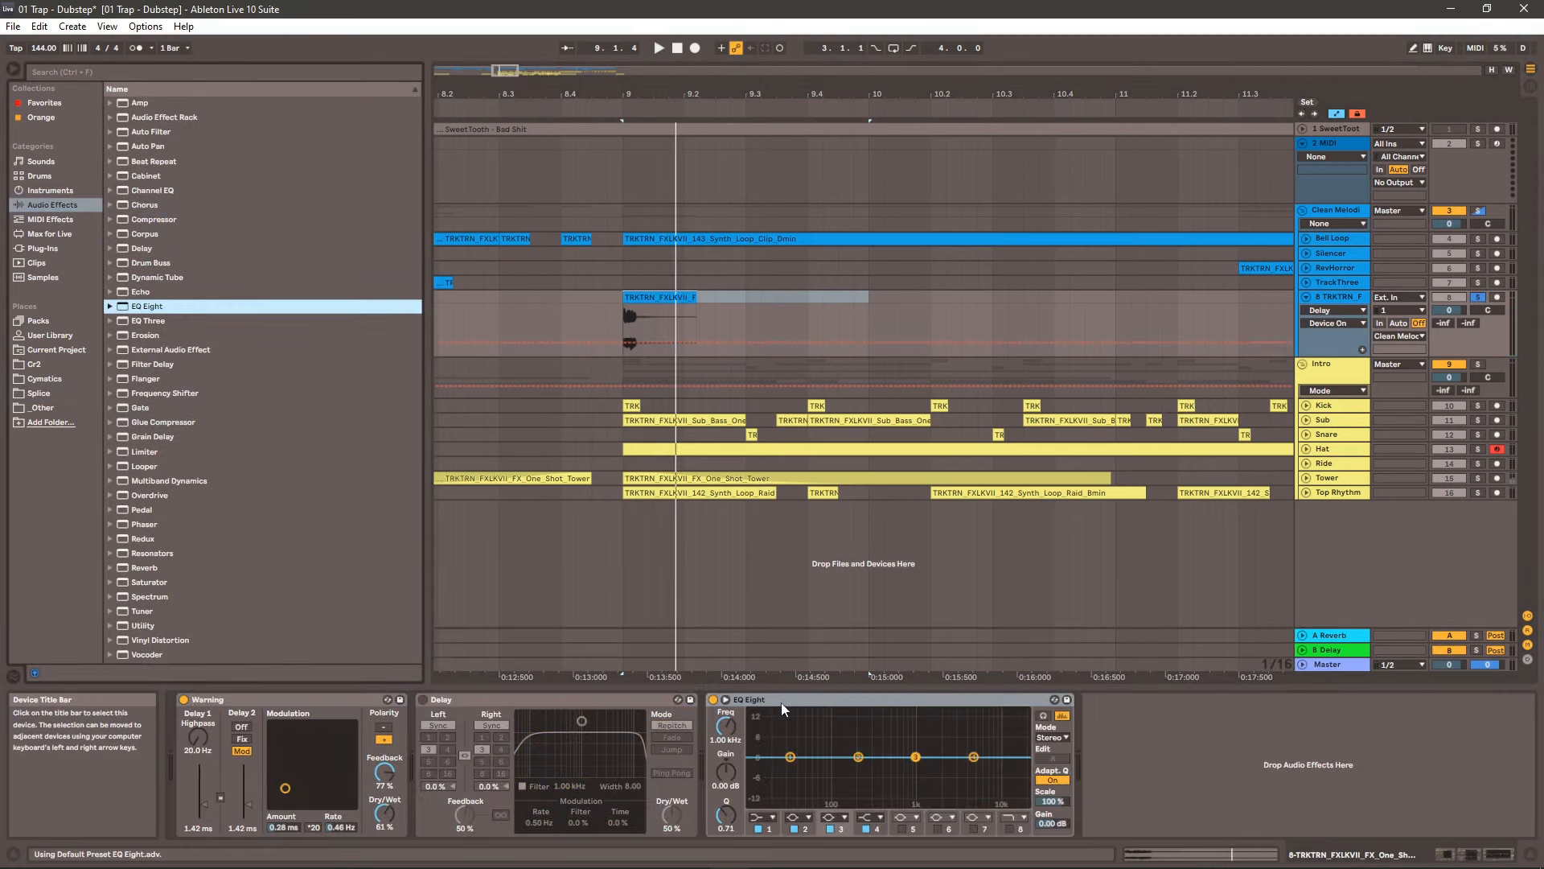
pyautogui.moveTo(777, 700); pyautogui.dragTo(478, 744)
# - Turn band 1 of the Spaceship track's EQ Eight into a low cut at 3.52 kHz, checking it in playback
pyautogui.click(473, 818)
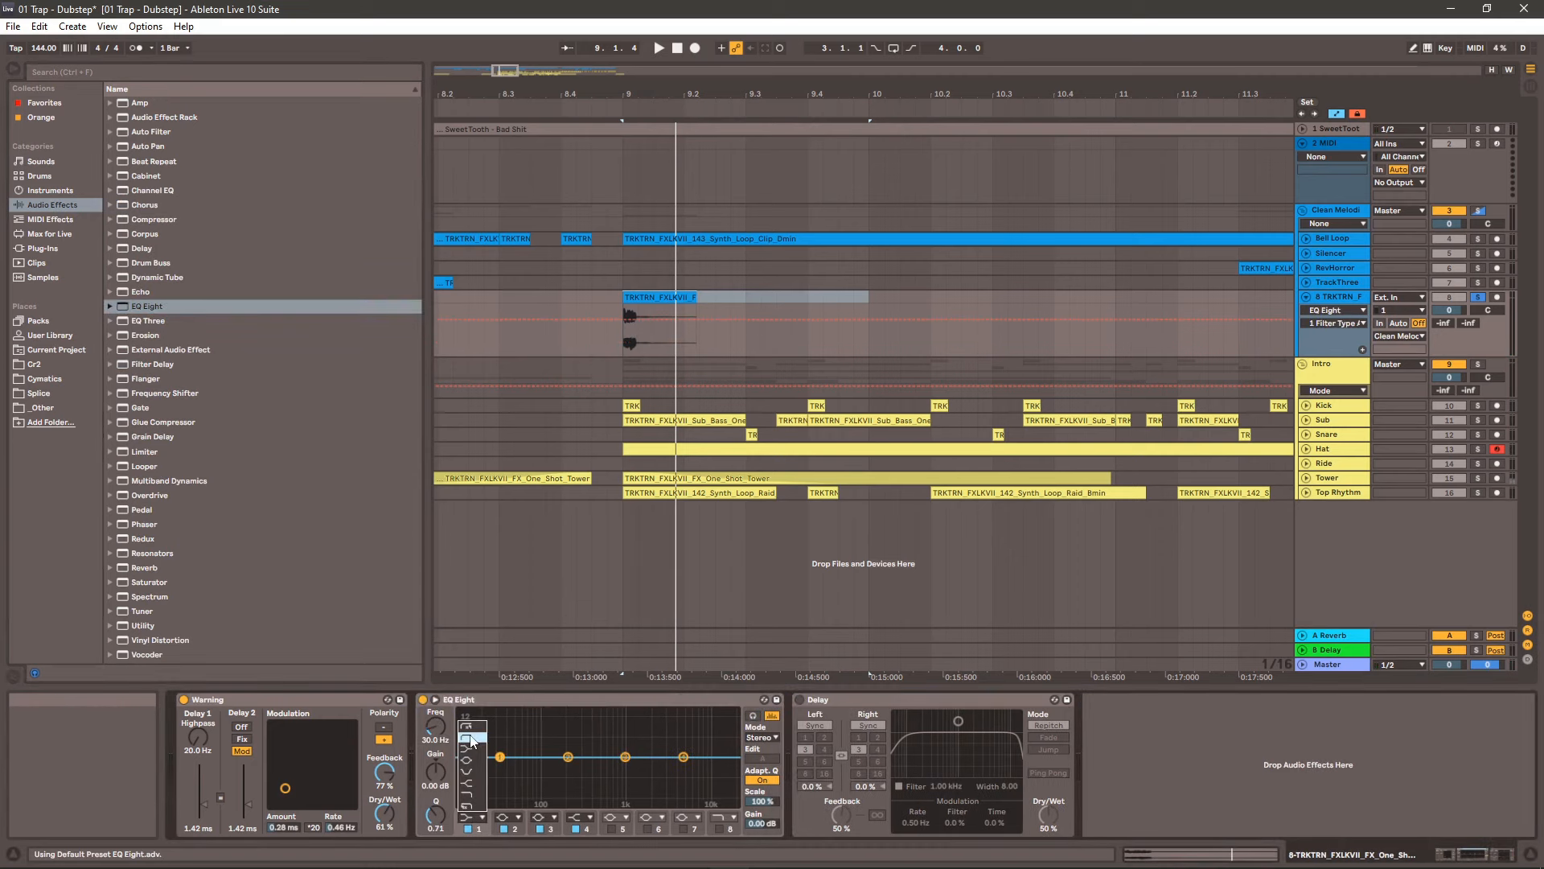
pyautogui.click(473, 731)
pyautogui.press('space')
pyautogui.press('space')
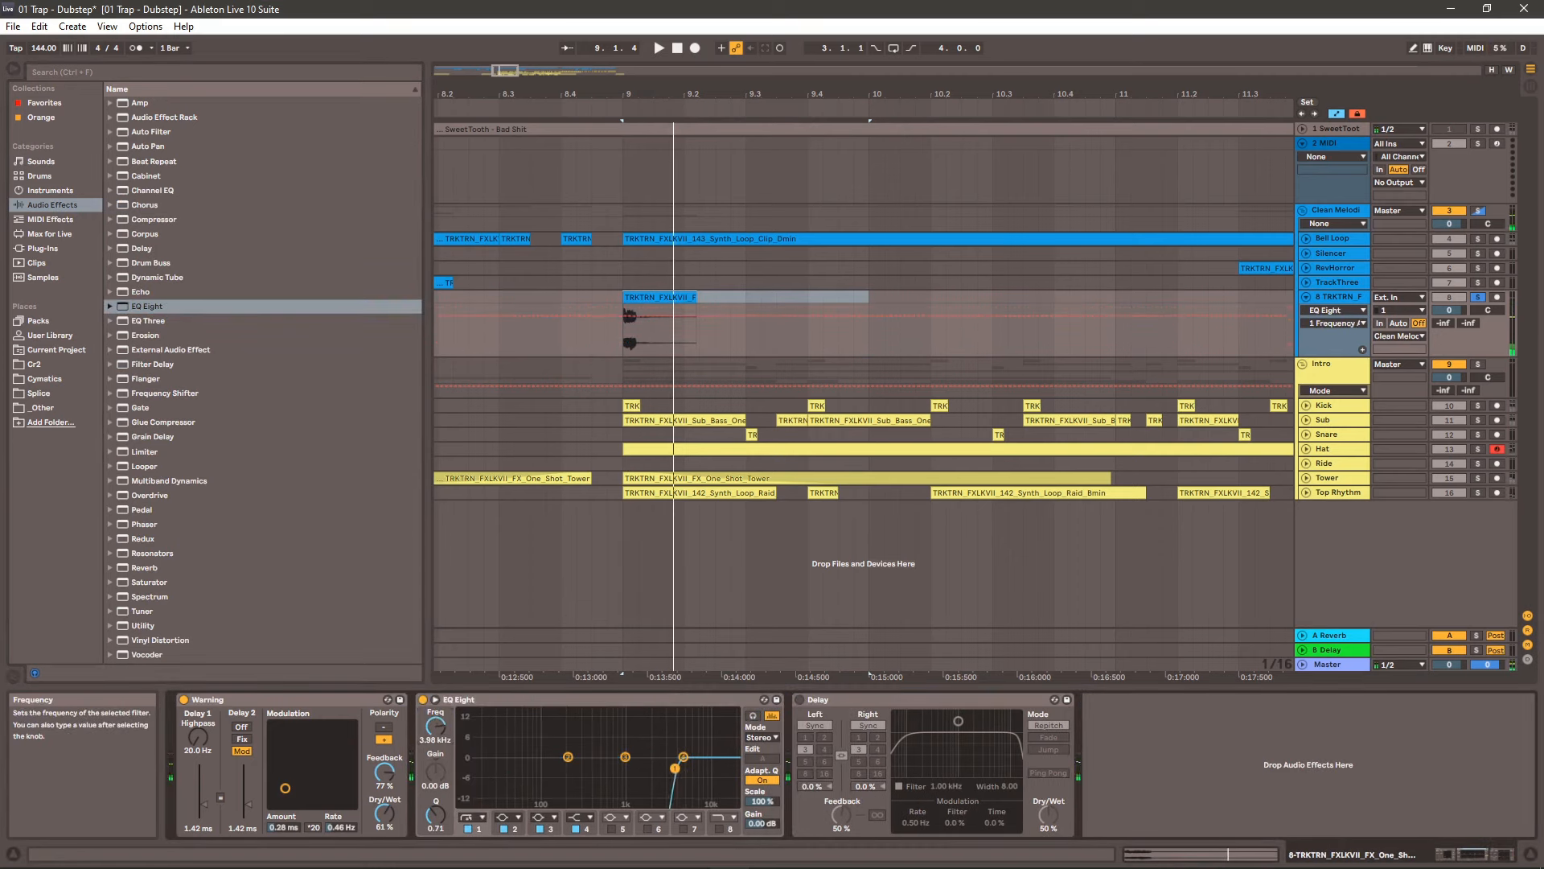
pyautogui.press('space')
pyautogui.press('space')
pyautogui.moveTo(435, 726); pyautogui.dragTo(435, 731)
# - Set the Spaceship track's Delay to 50.2 ms unsynced on both sides with Ping Pong and filter width 0.50, and play it
pyautogui.press('space')
pyautogui.press('space')
pyautogui.press('space')
pyautogui.press('space')
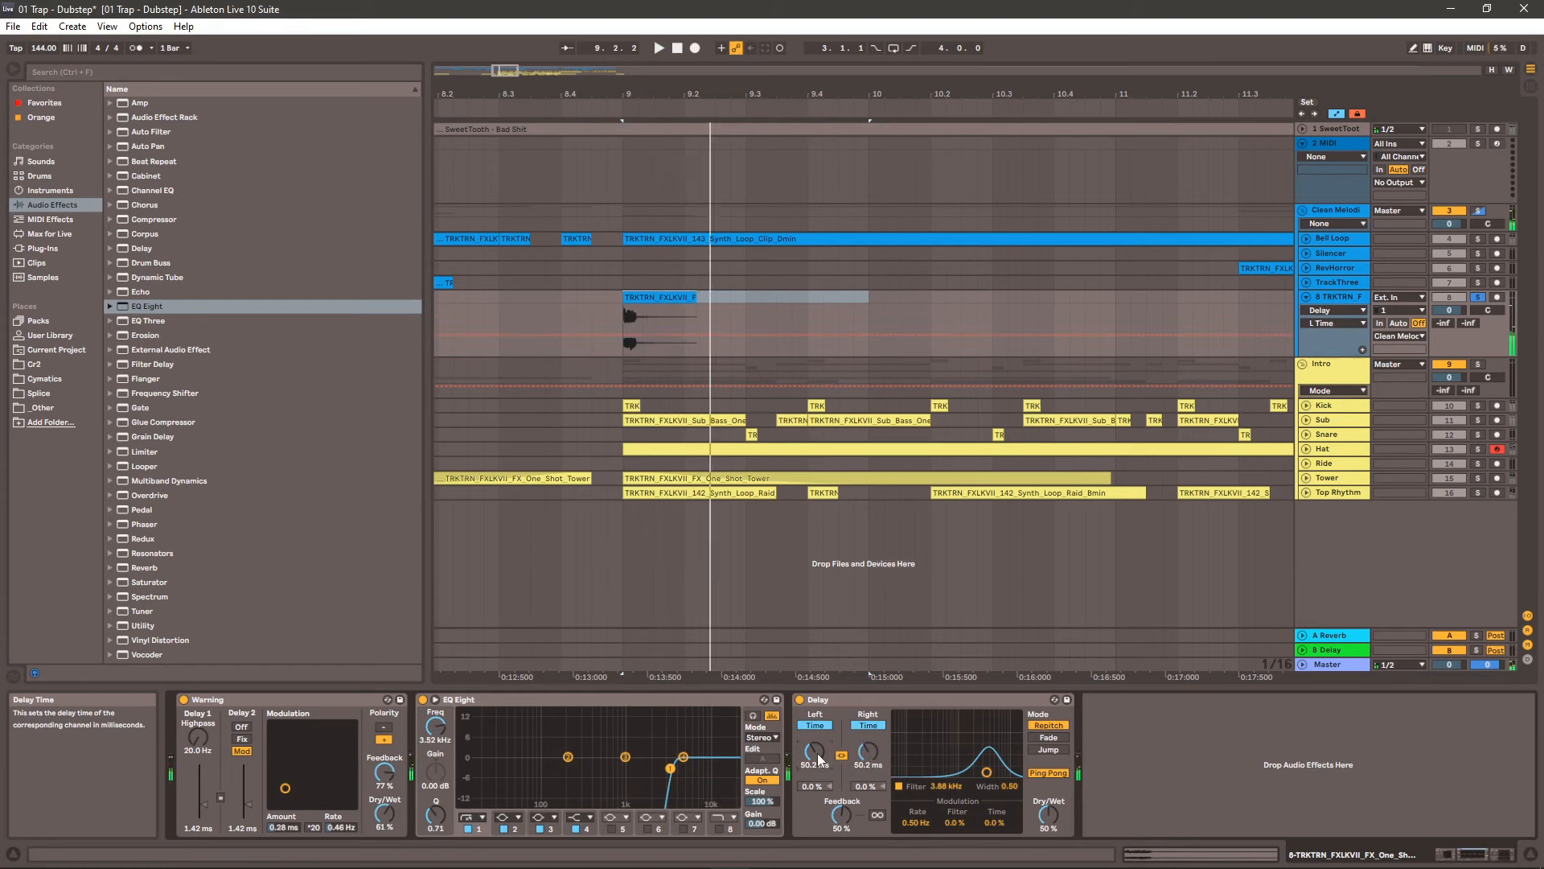
pyautogui.press('space')
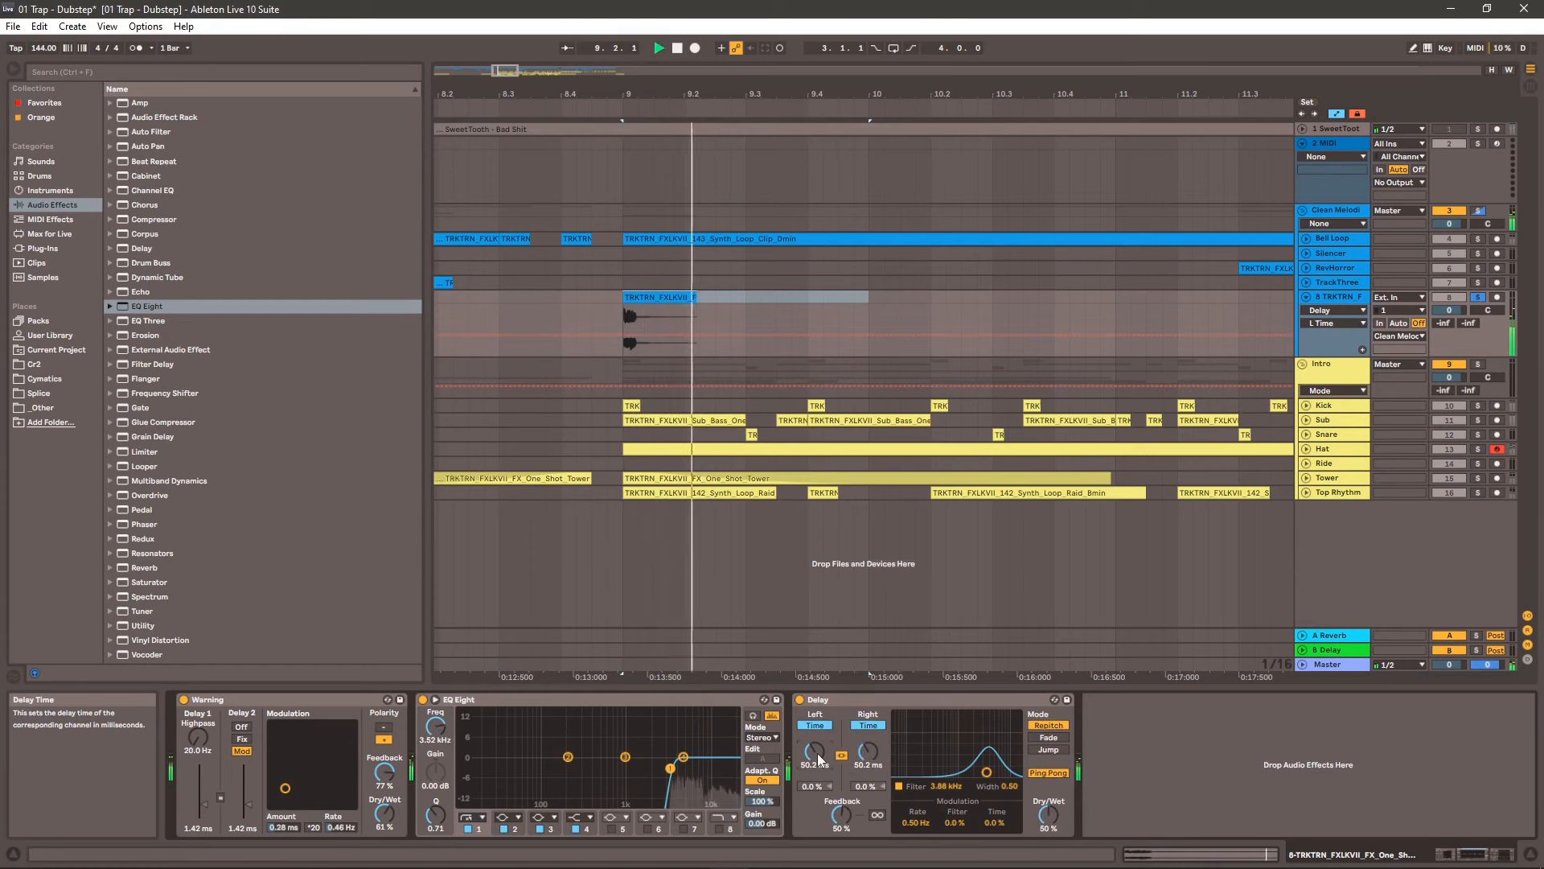
pyautogui.press('space')
pyautogui.press('space')
# - Rename the Spaceship track Blip and remove the Silencer clips at bars 7 and 15
pyautogui.rightClick(1327, 294)
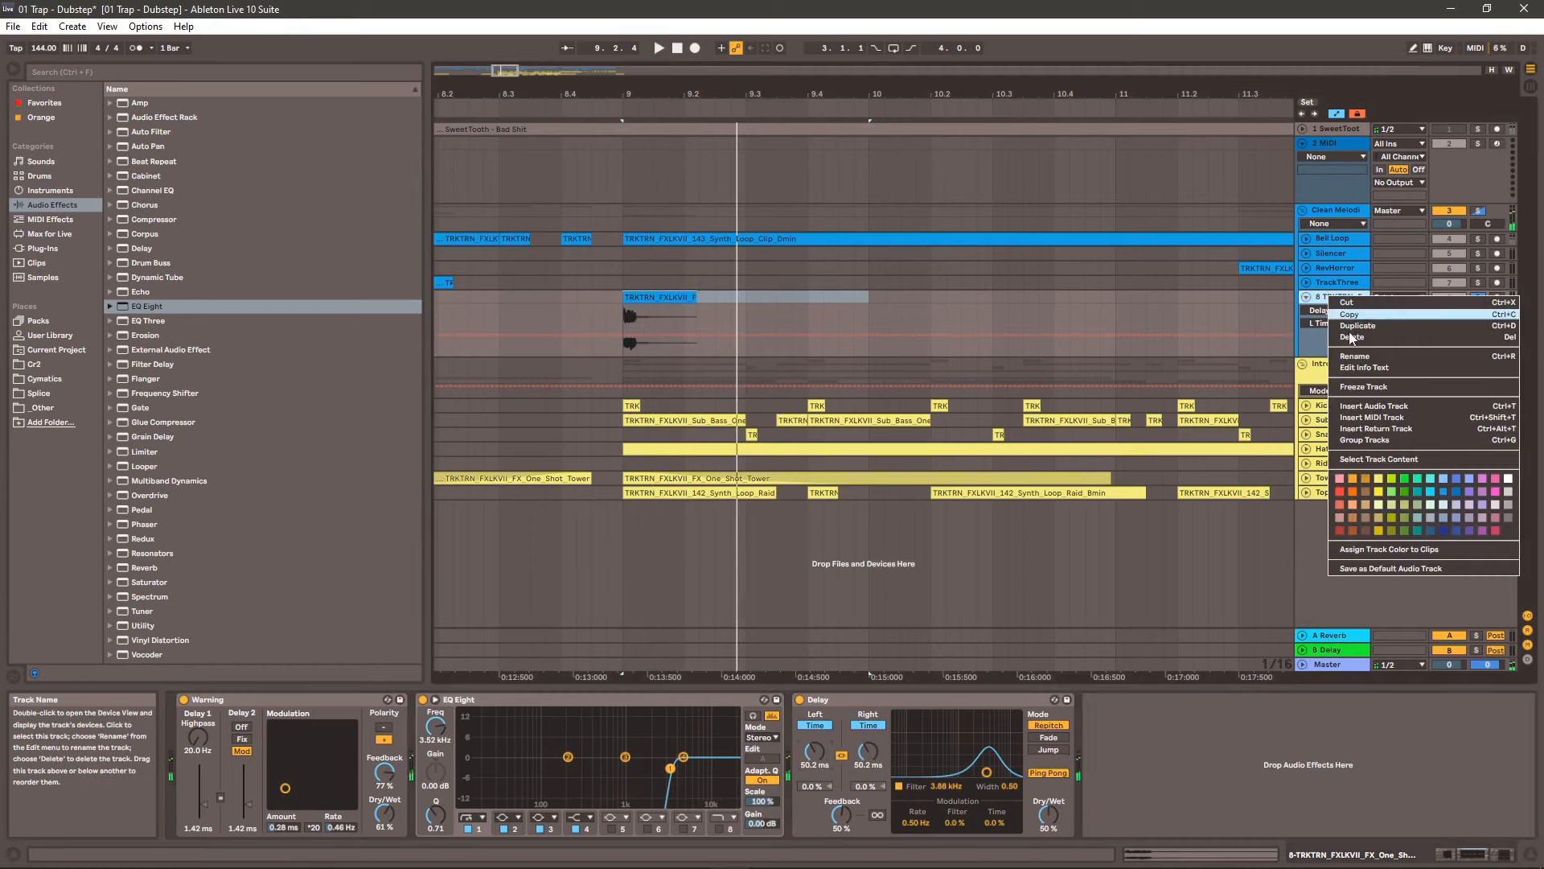
pyautogui.click(1365, 358)
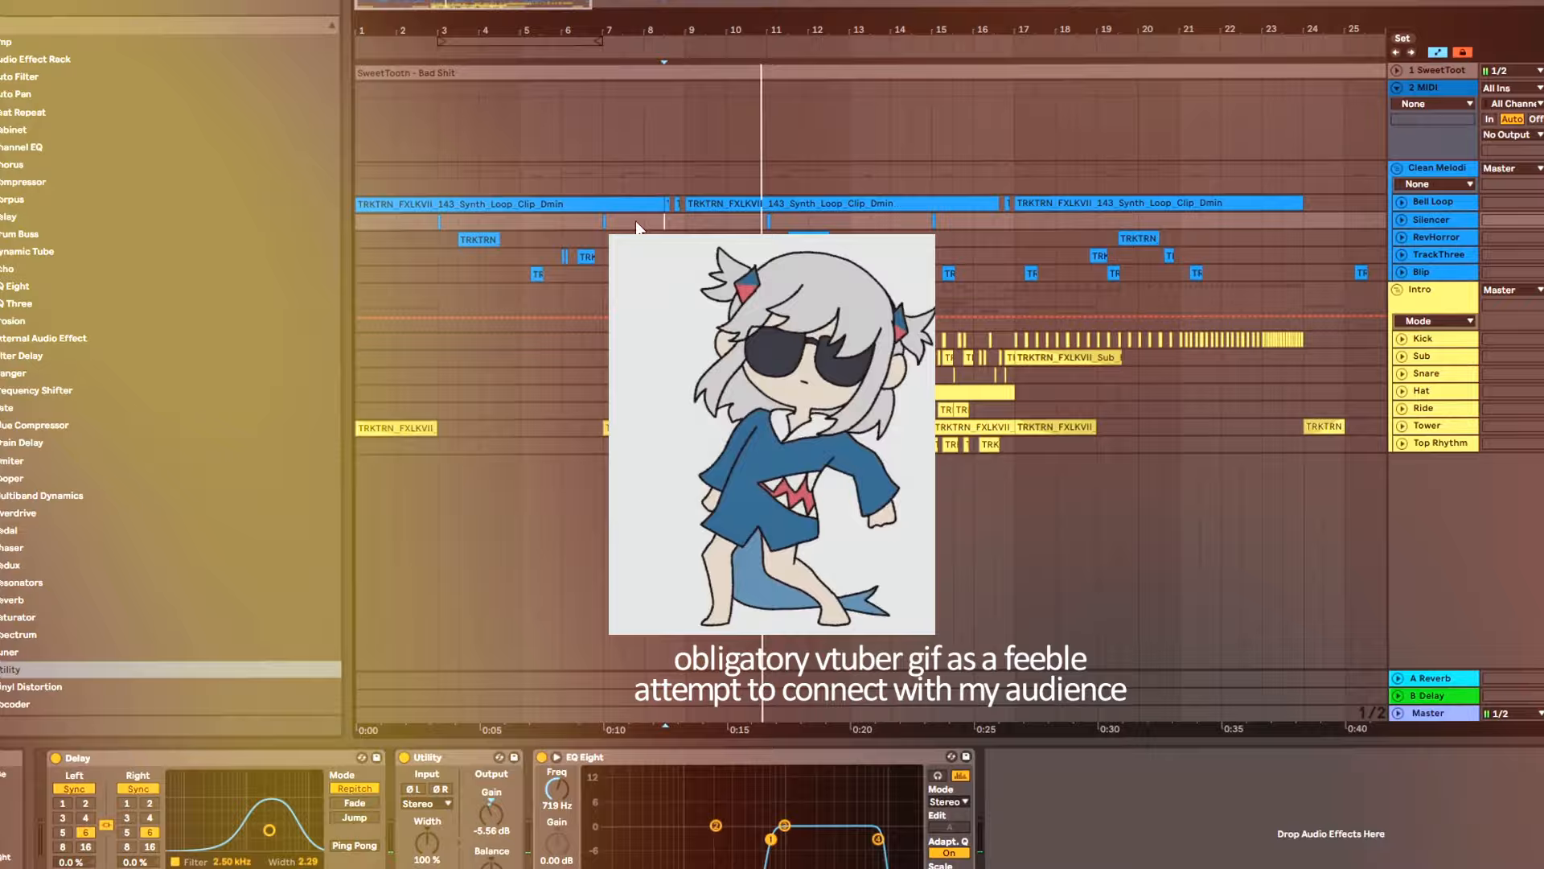
pyautogui.moveTo(565, 230); pyautogui.dragTo(667, 230)
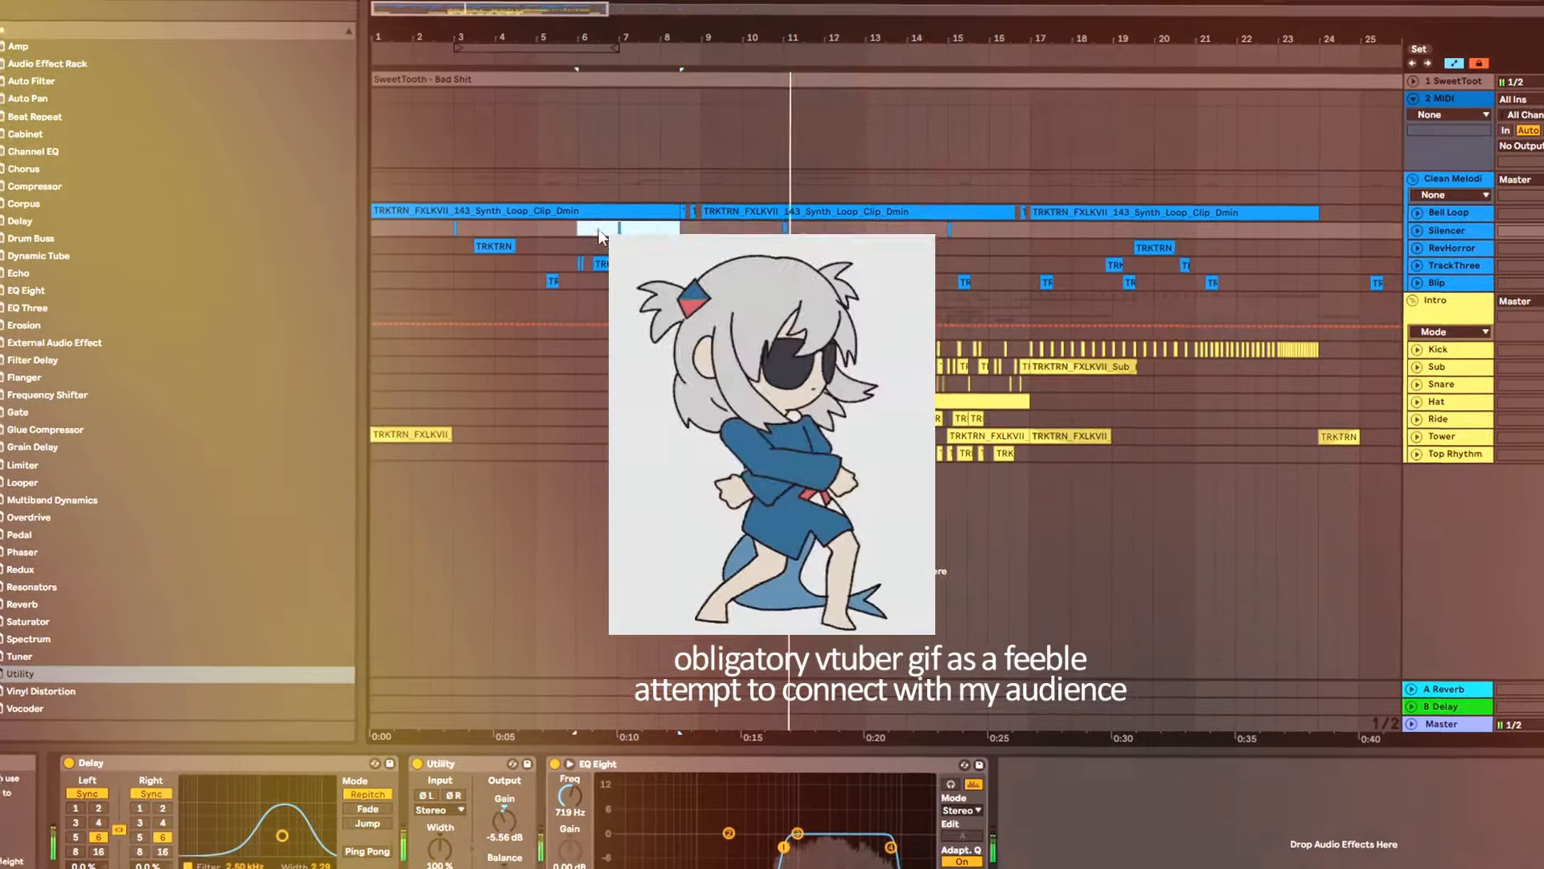
pyautogui.moveTo(914, 231); pyautogui.dragTo(974, 233)
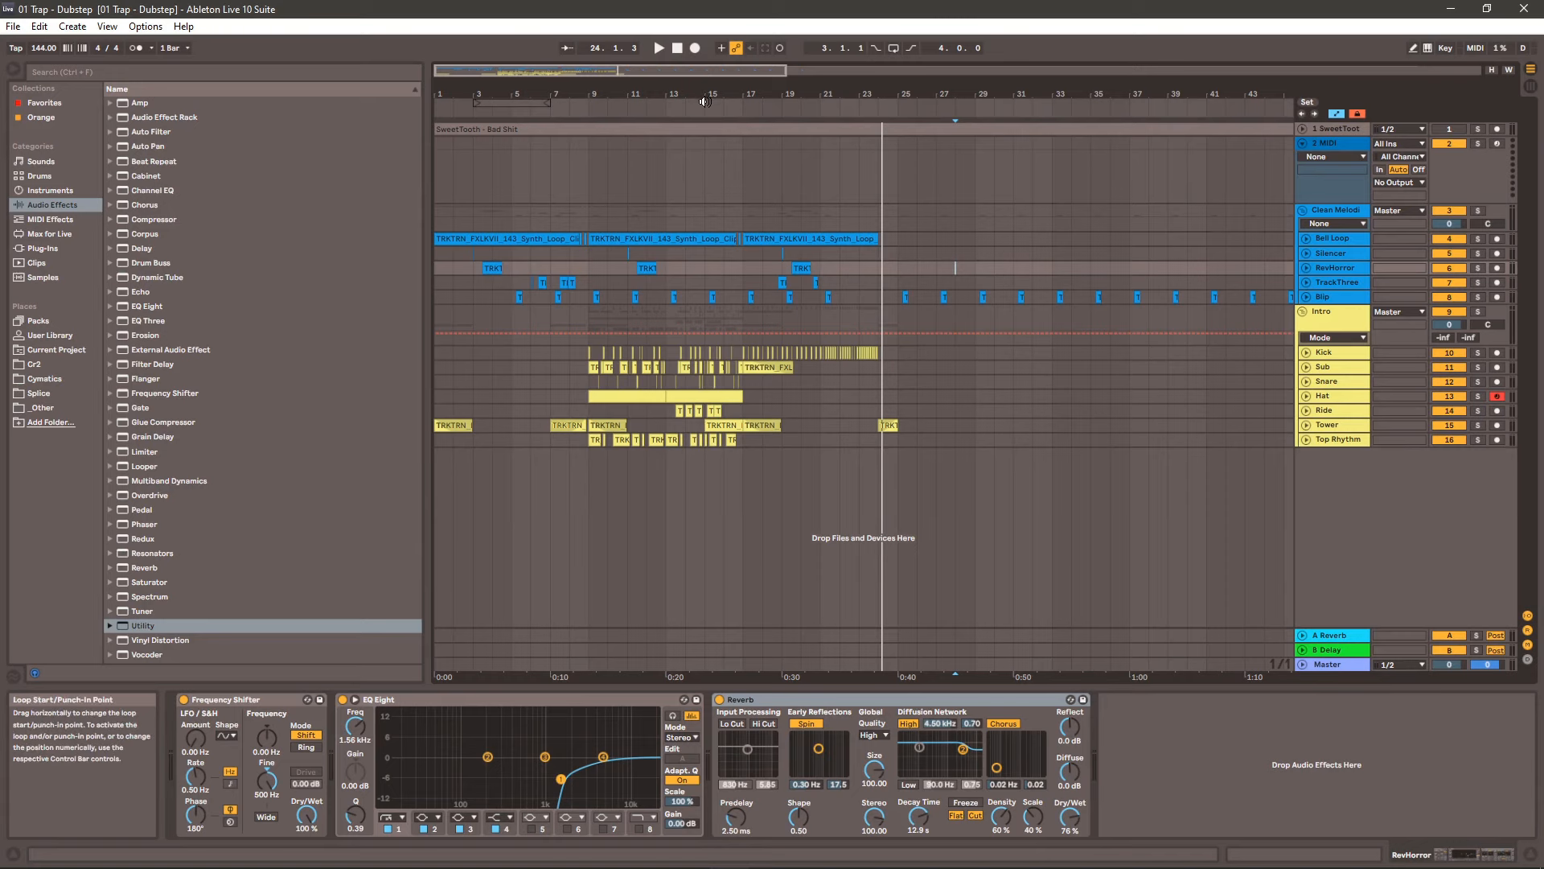
# - Delete the empty MIDI track above the melody group and add an audio track below Top Rhythm, outside the Intro group
pyautogui.moveTo(577, 95)
pyautogui.mouseDown()
pyautogui.moveTo(612, 122)
pyautogui.moveTo(593, 94)
pyautogui.mouseUp()
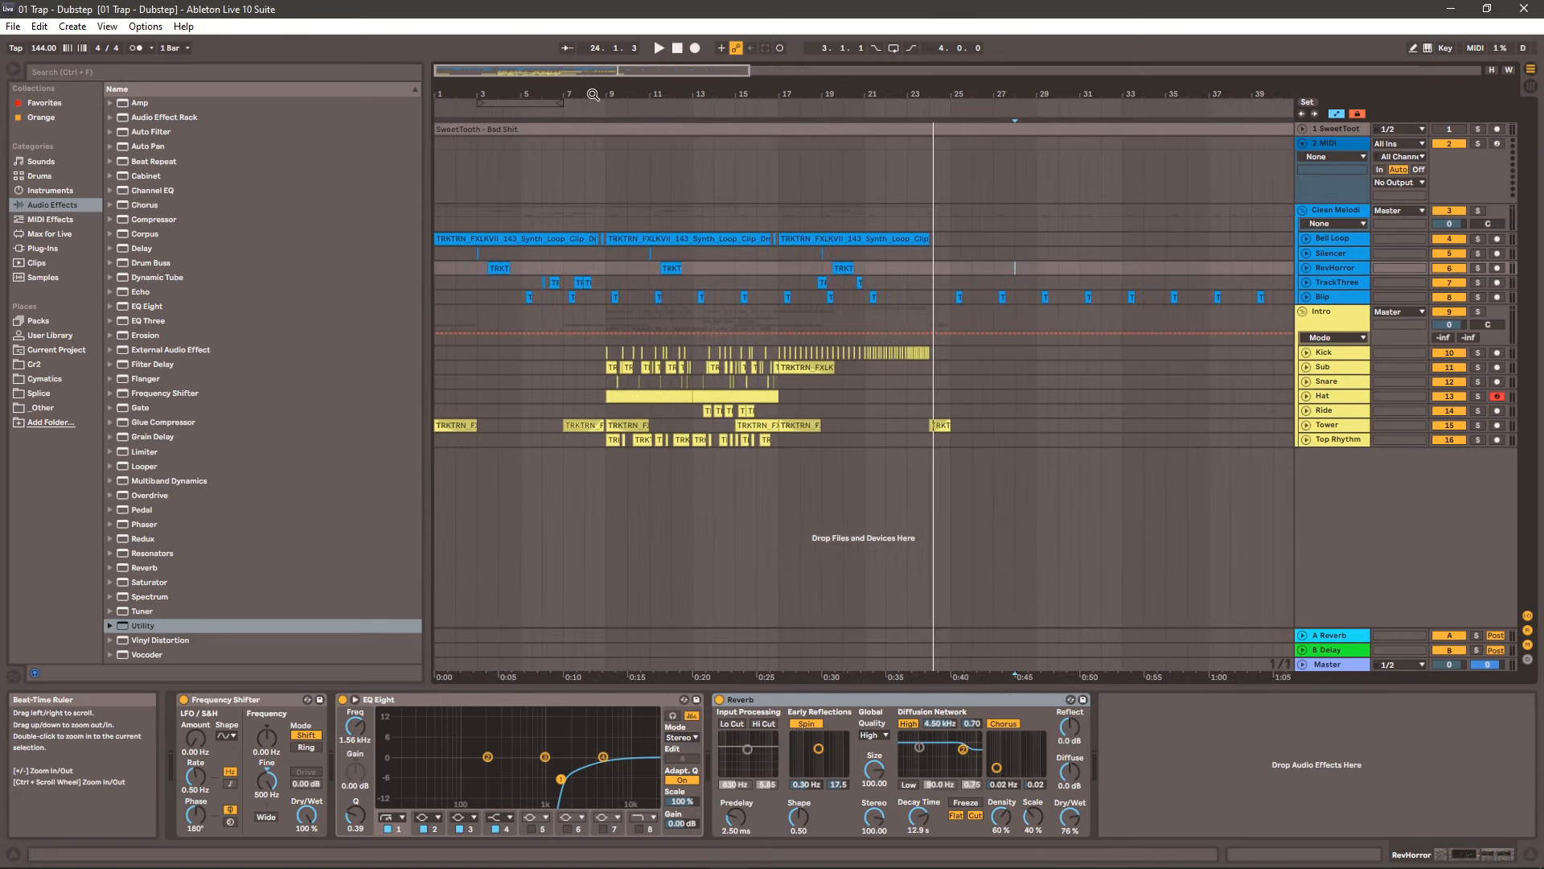
pyautogui.moveTo(930, 97); pyautogui.dragTo(796, 85)
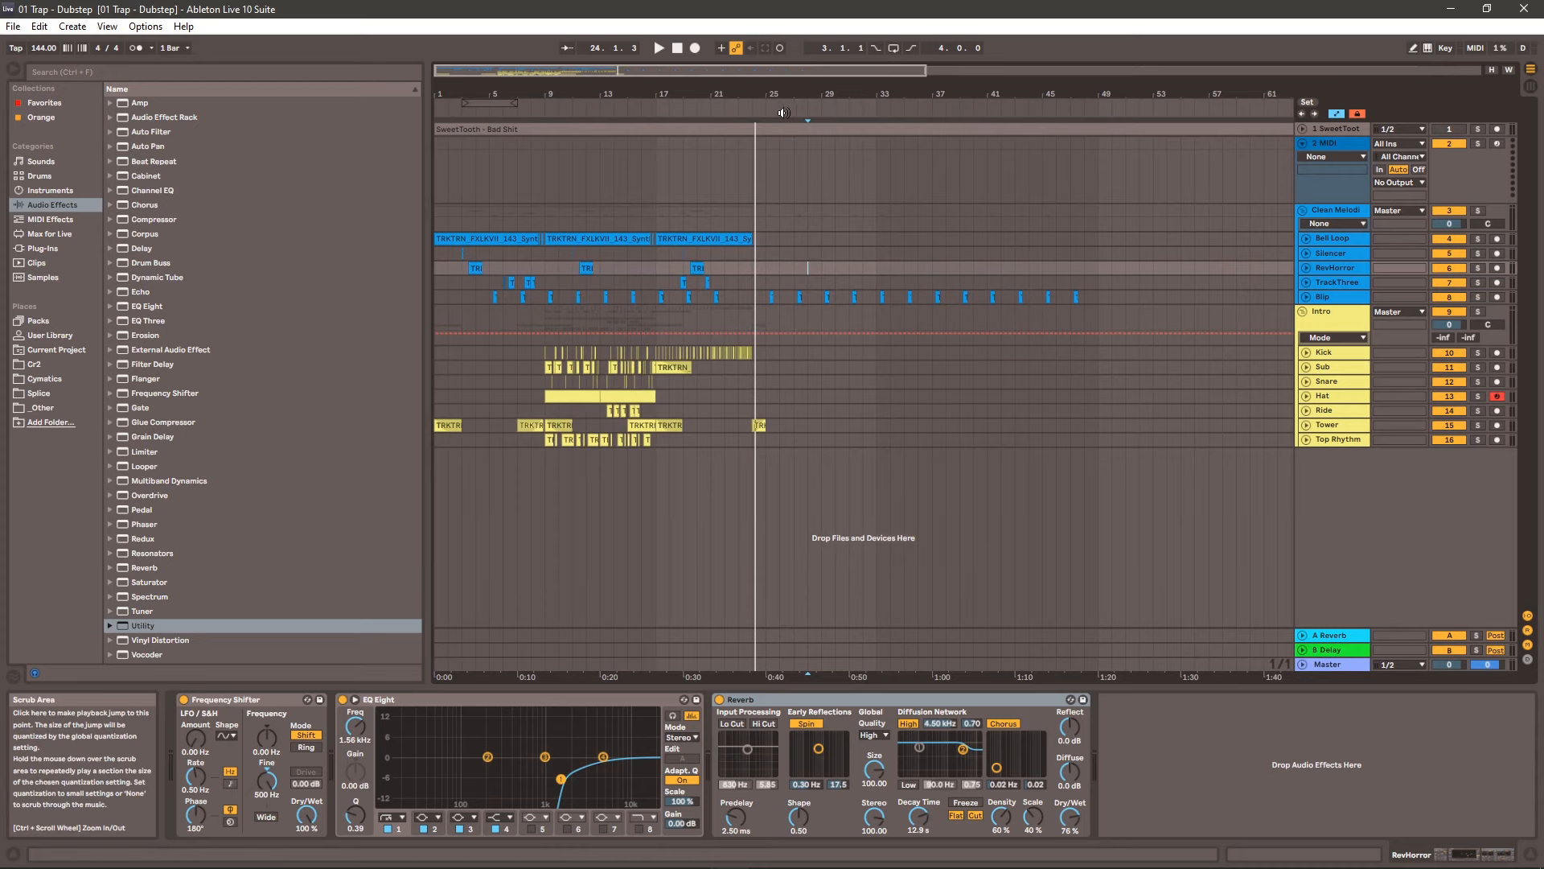
pyautogui.click(1326, 145)
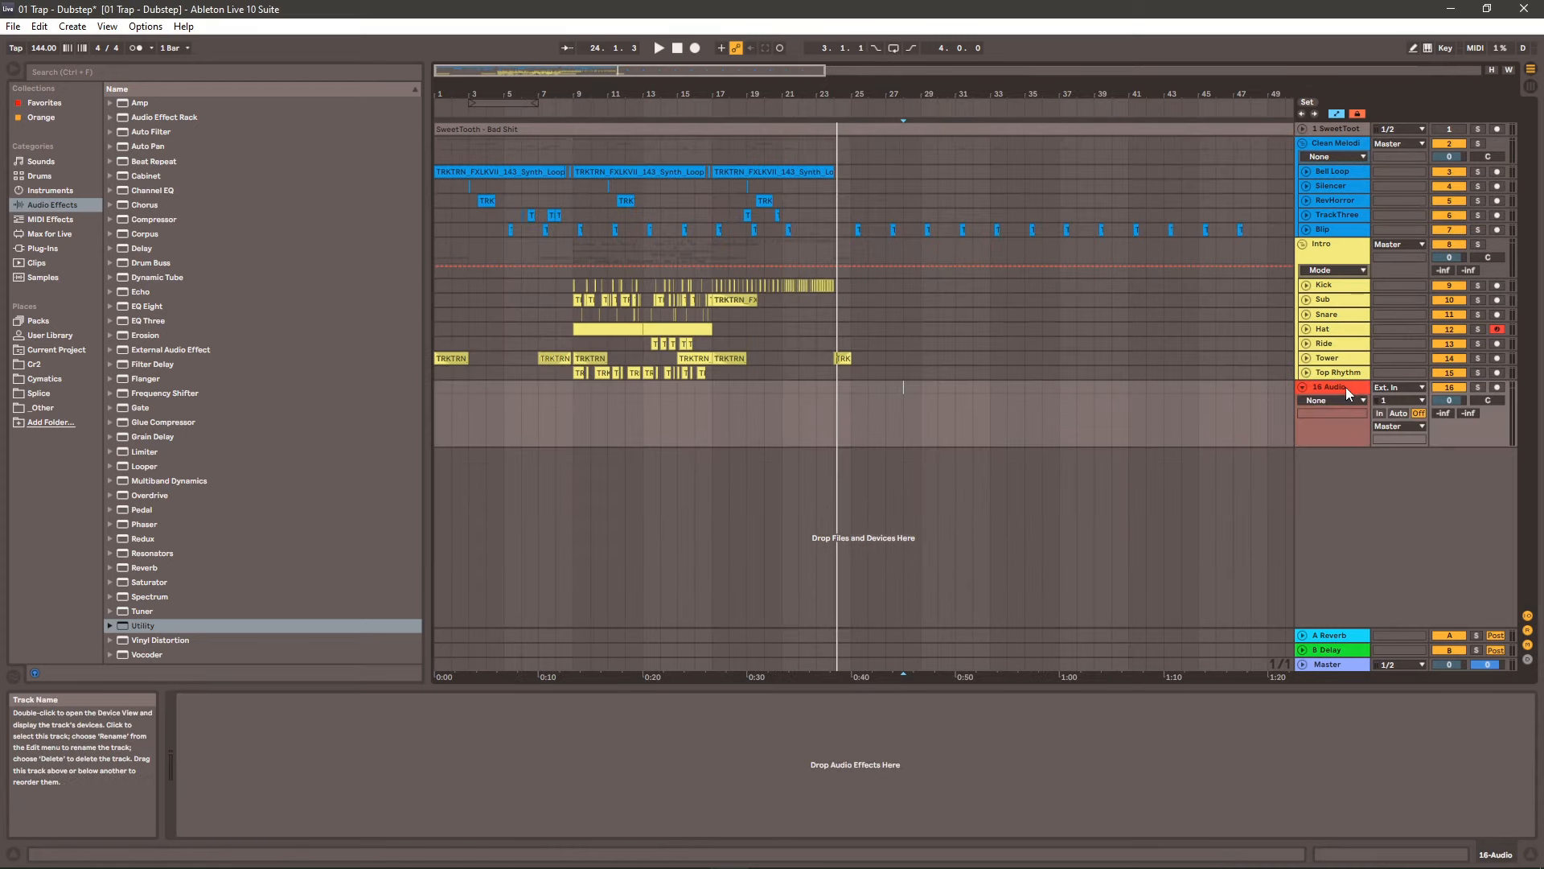
pyautogui.click(1345, 387)
# - Open the Splice sample folder and colour the new audio track pink
pyautogui.moveTo(725, 94); pyautogui.dragTo(717, 164)
pyautogui.click(36, 394)
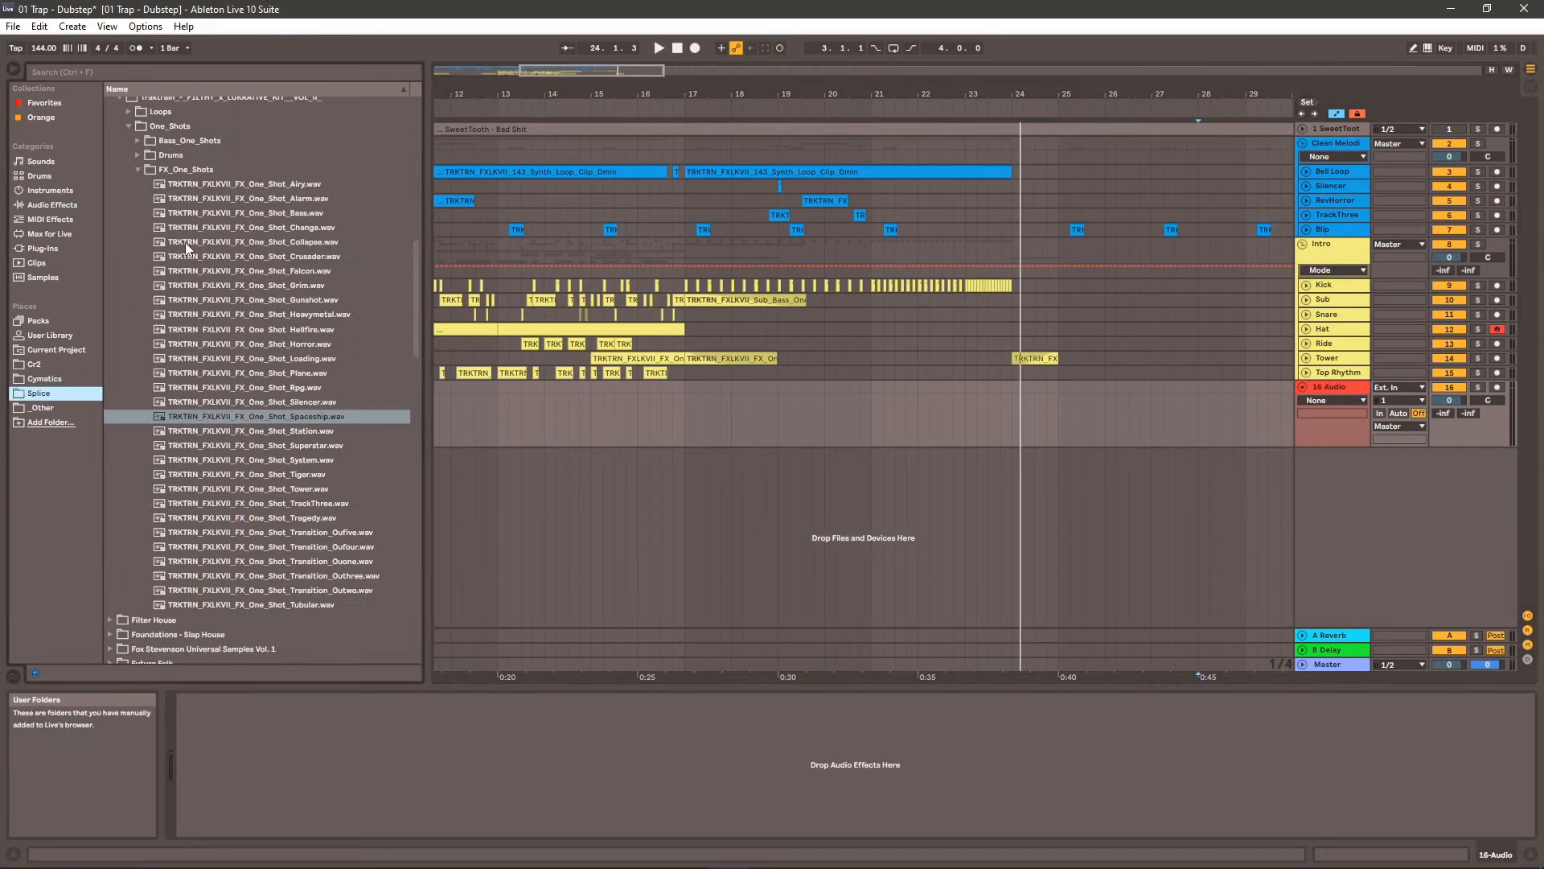
pyautogui.rightClick(1329, 392)
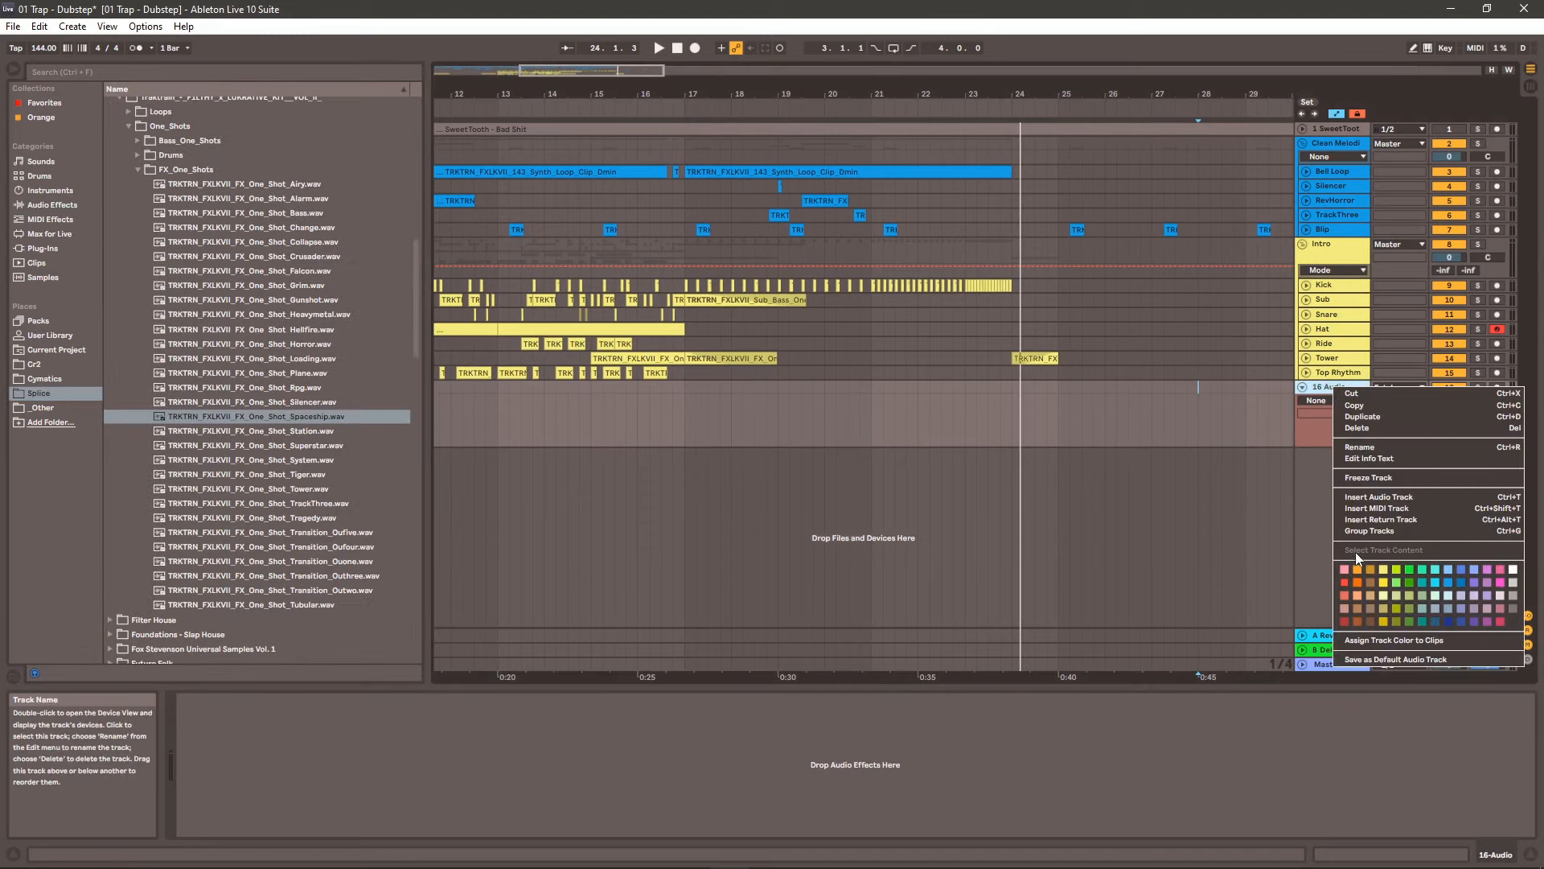
pyautogui.click(1349, 567)
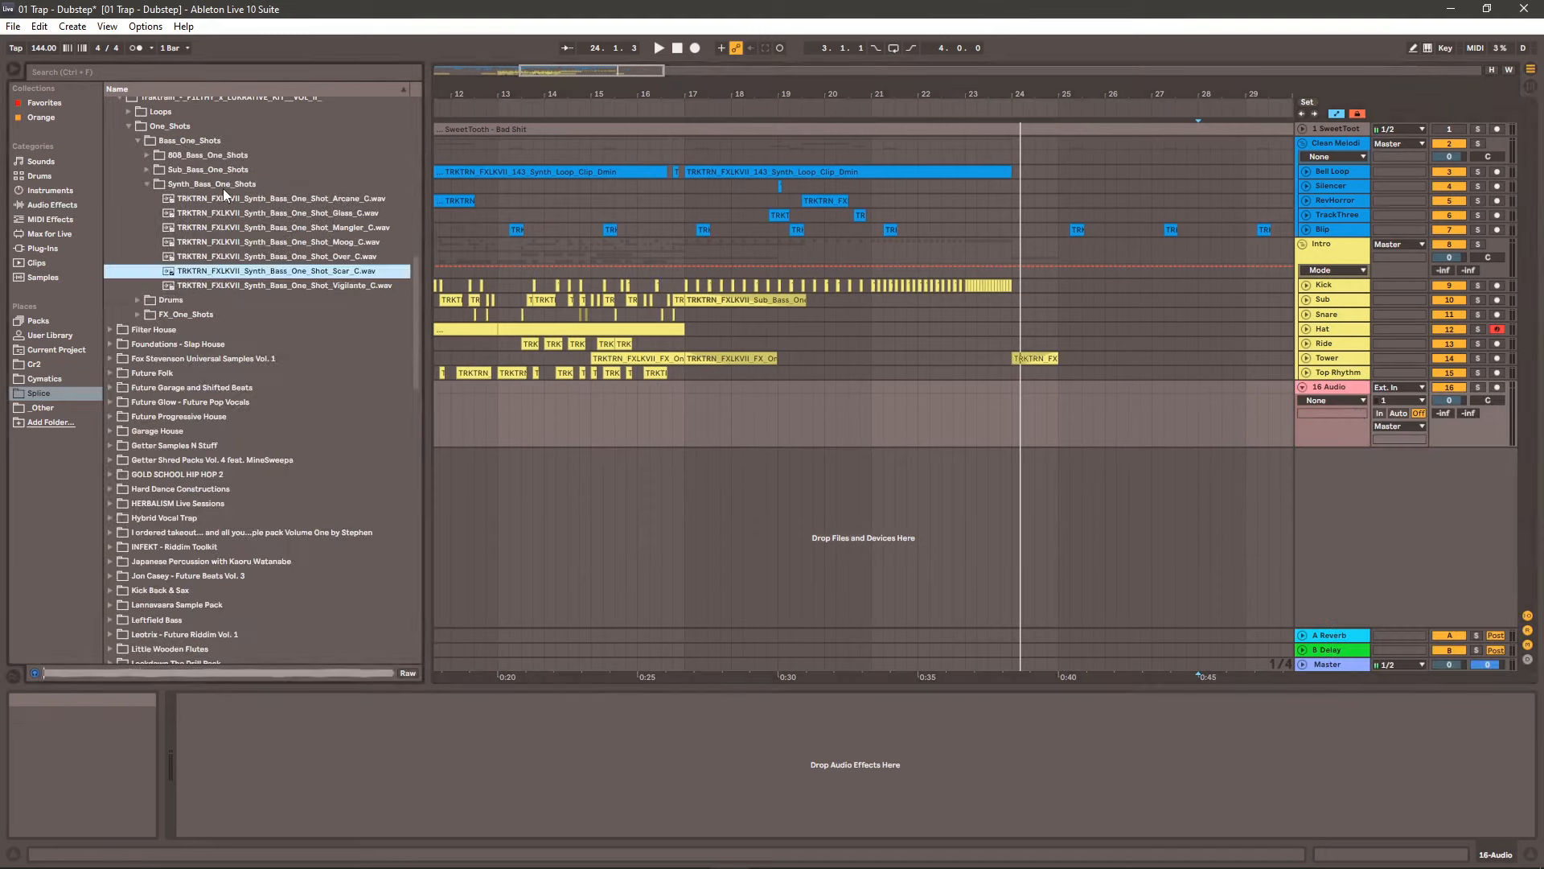
# - Pick Synth_Bass_One_Shot_Arcane_C from Synth_Bass_One_Shots and place it at bar 25 on the pink track
pyautogui.press('Down')
pyautogui.click(228, 198)
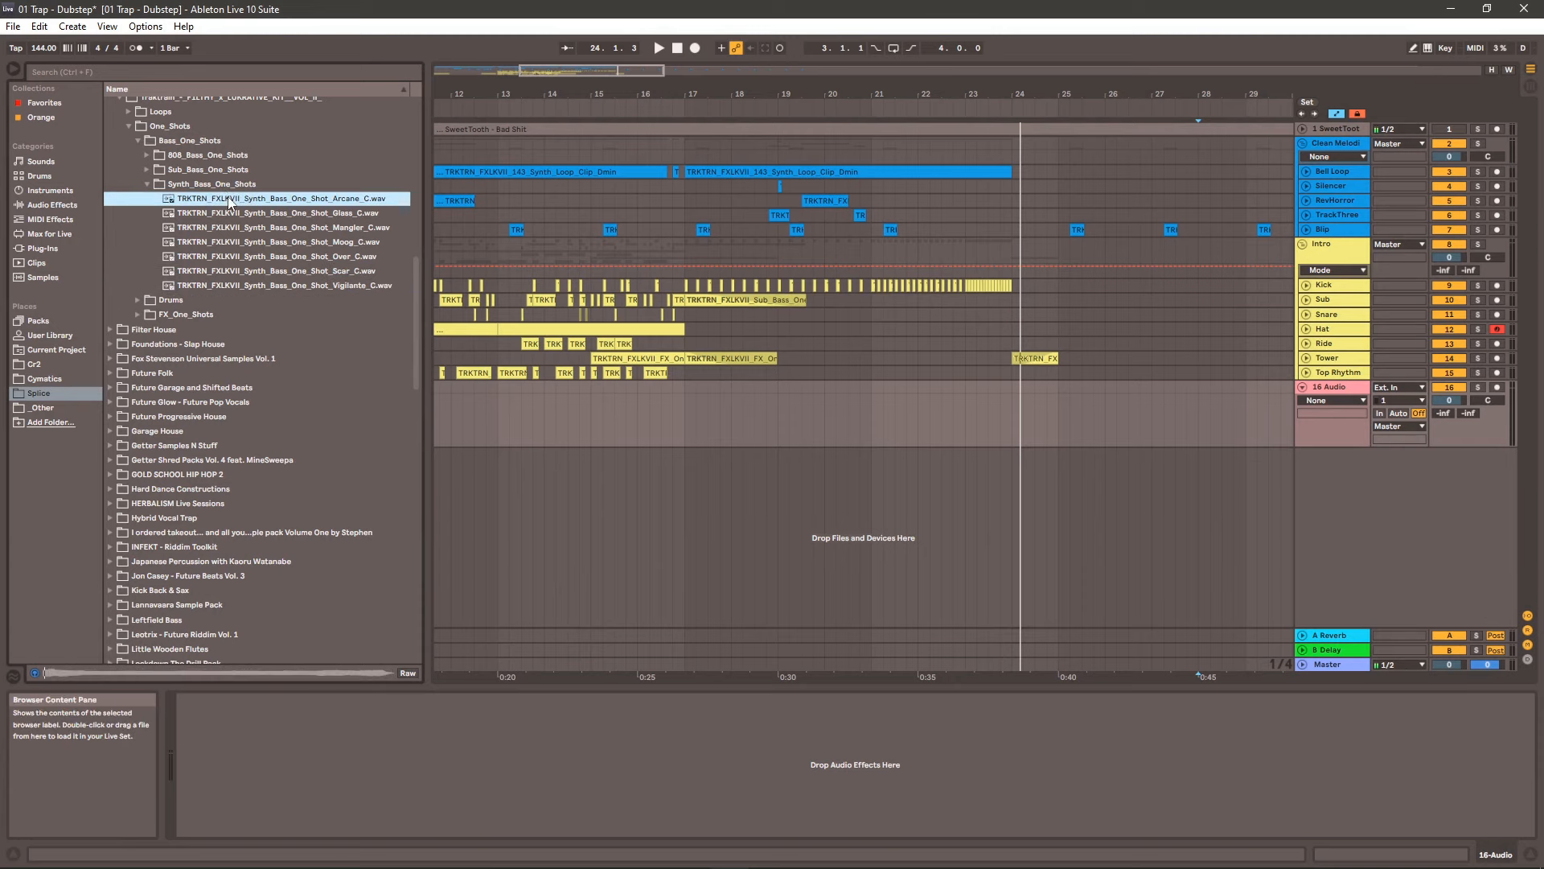
pyautogui.moveTo(250, 203); pyautogui.dragTo(688, 390)
# - Add Corpus with the Panning Rezo preset to the bass track and play its one-shot repeated on each beat of bar 25
pyautogui.click(52, 204)
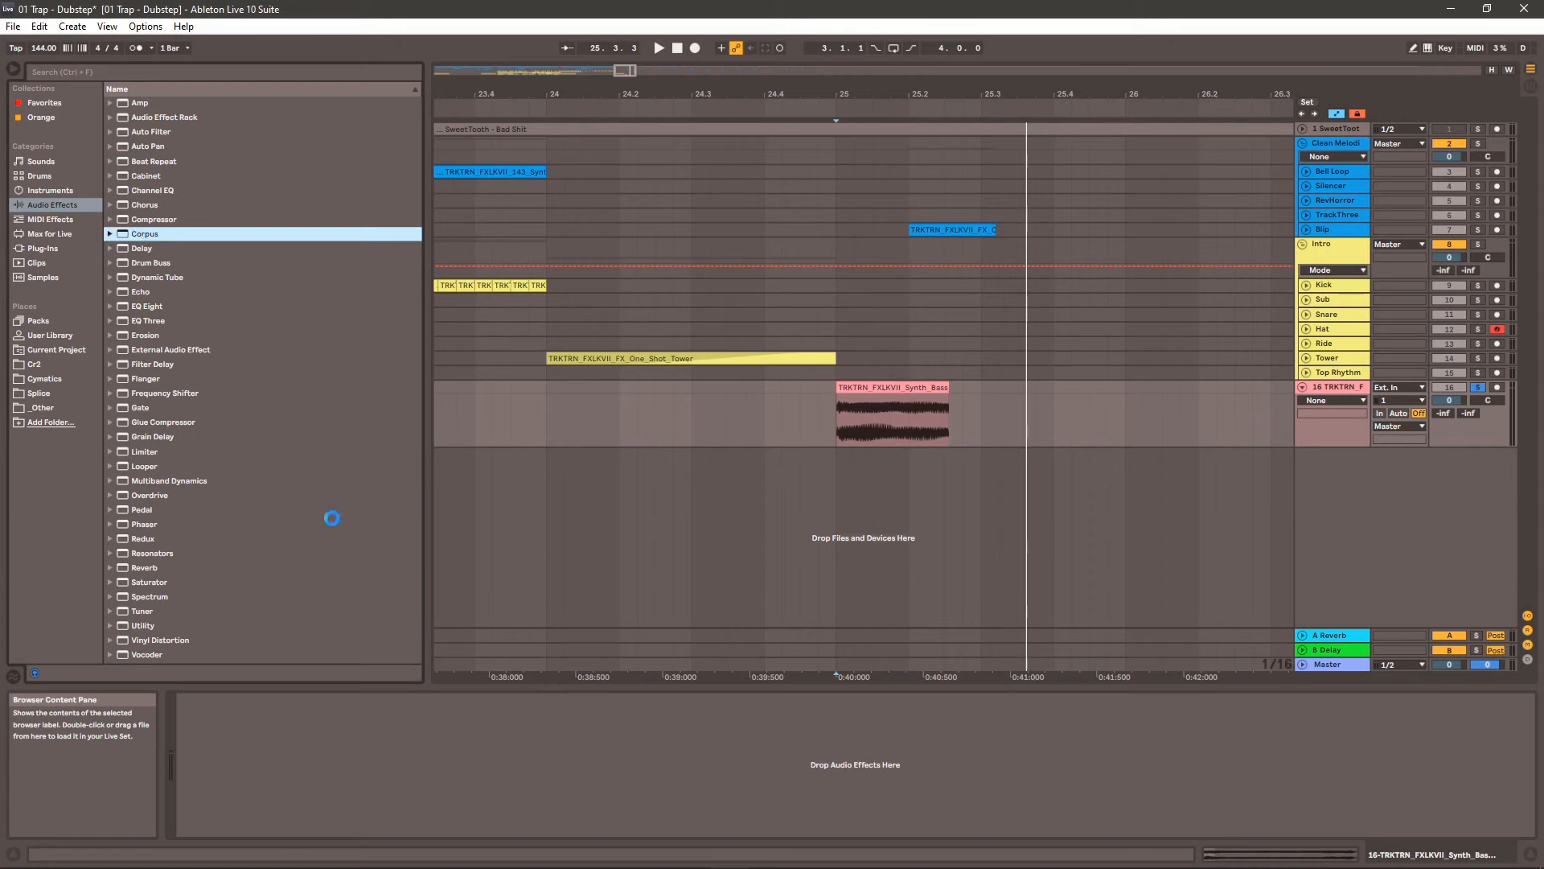
pyautogui.click(838, 414)
pyautogui.press('space')
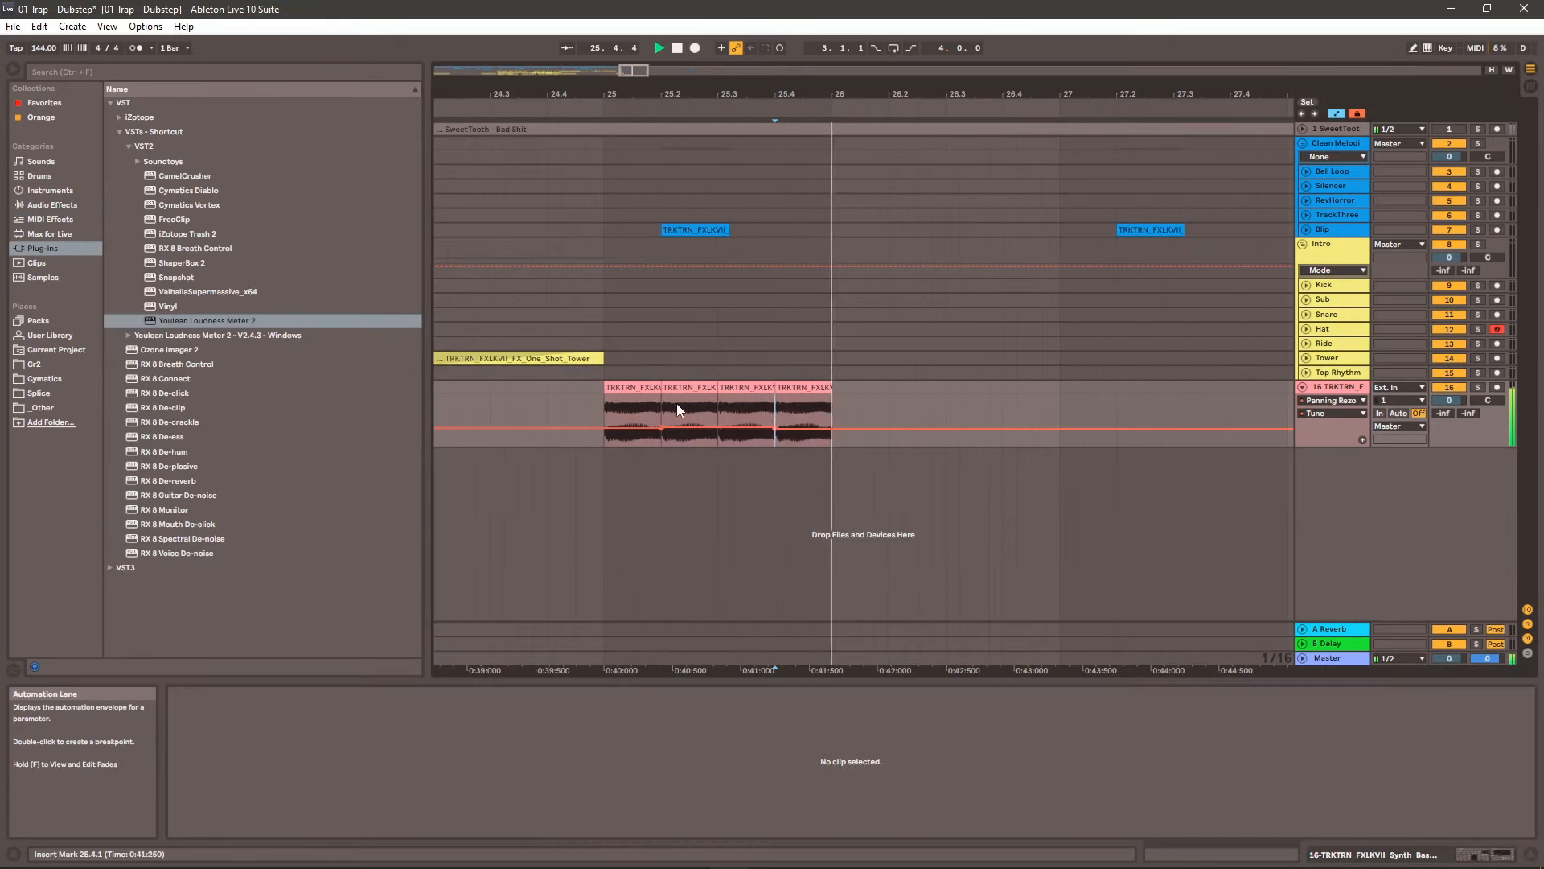
# - Play the bass from bar 25 and adjust the Panning Rezo Tune automation on its third clip
pyautogui.click(610, 401)
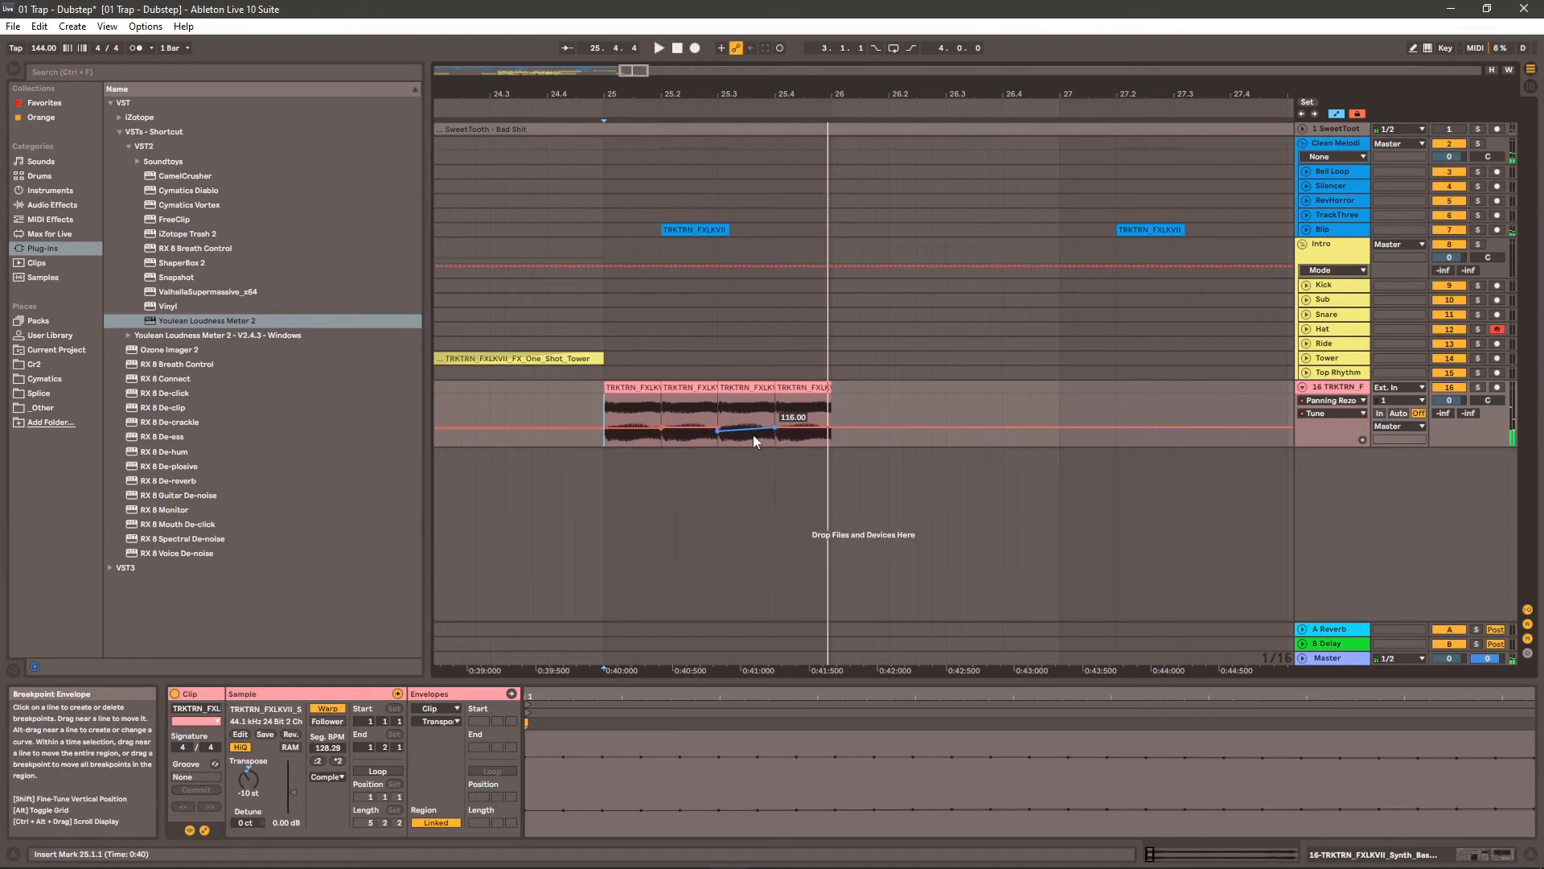
pyautogui.press('space')
pyautogui.moveTo(757, 430); pyautogui.dragTo(775, 428)
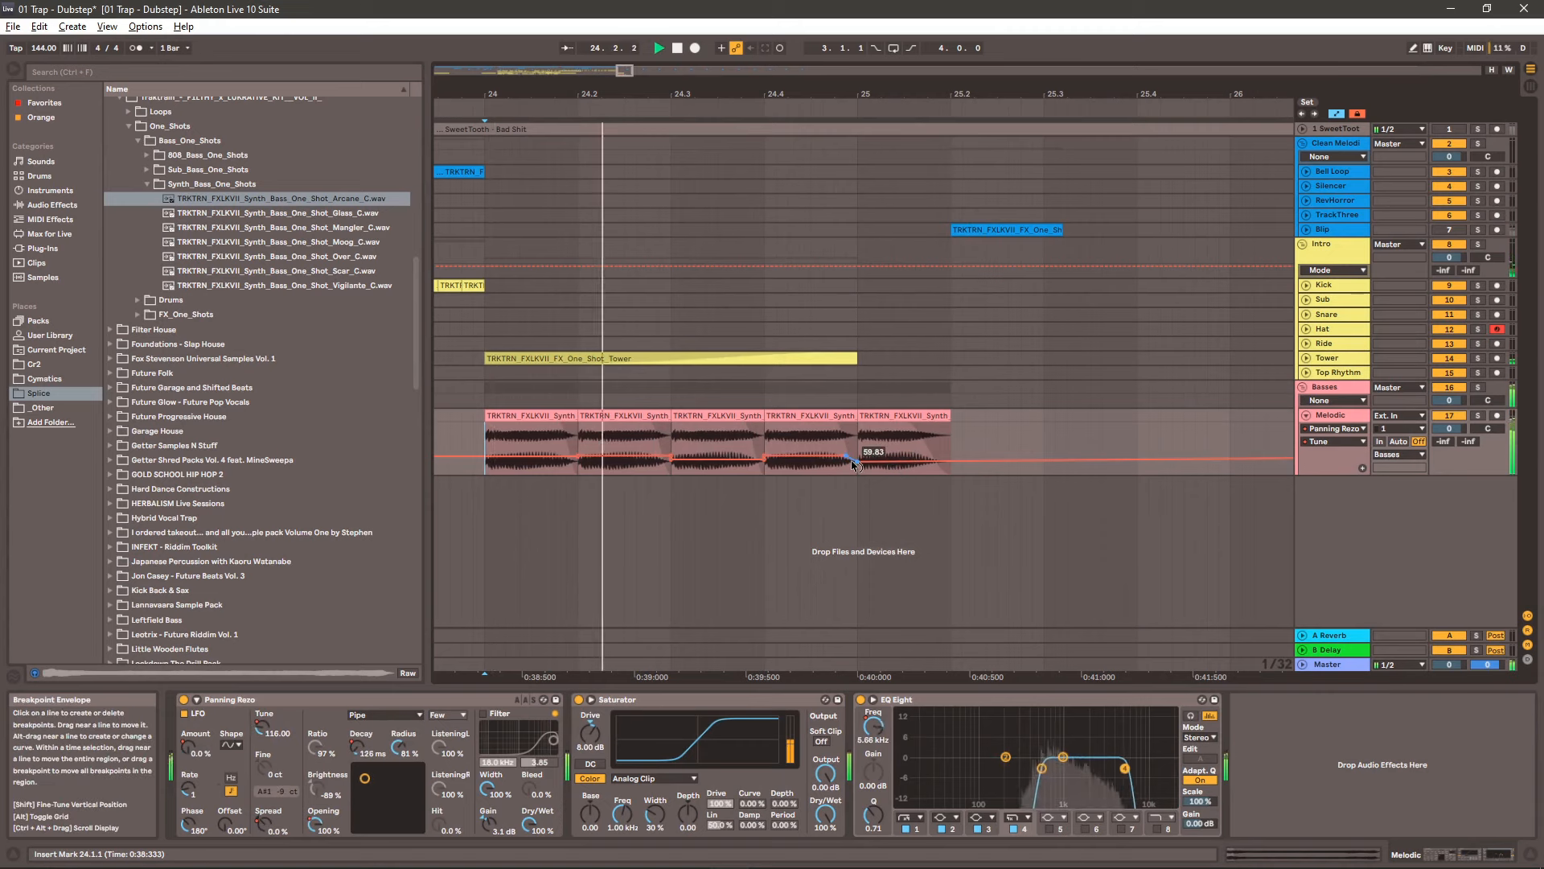
# - Reshape the Melodic track's Tune automation around the start of bar 25, play the bass pattern and save the set
pyautogui.moveTo(852, 459); pyautogui.dragTo(857, 453)
pyautogui.press('space')
pyautogui.moveTo(827, 91); pyautogui.dragTo(844, 120)
pyautogui.press('space')
pyautogui.moveTo(875, 459); pyautogui.dragTo(852, 465)
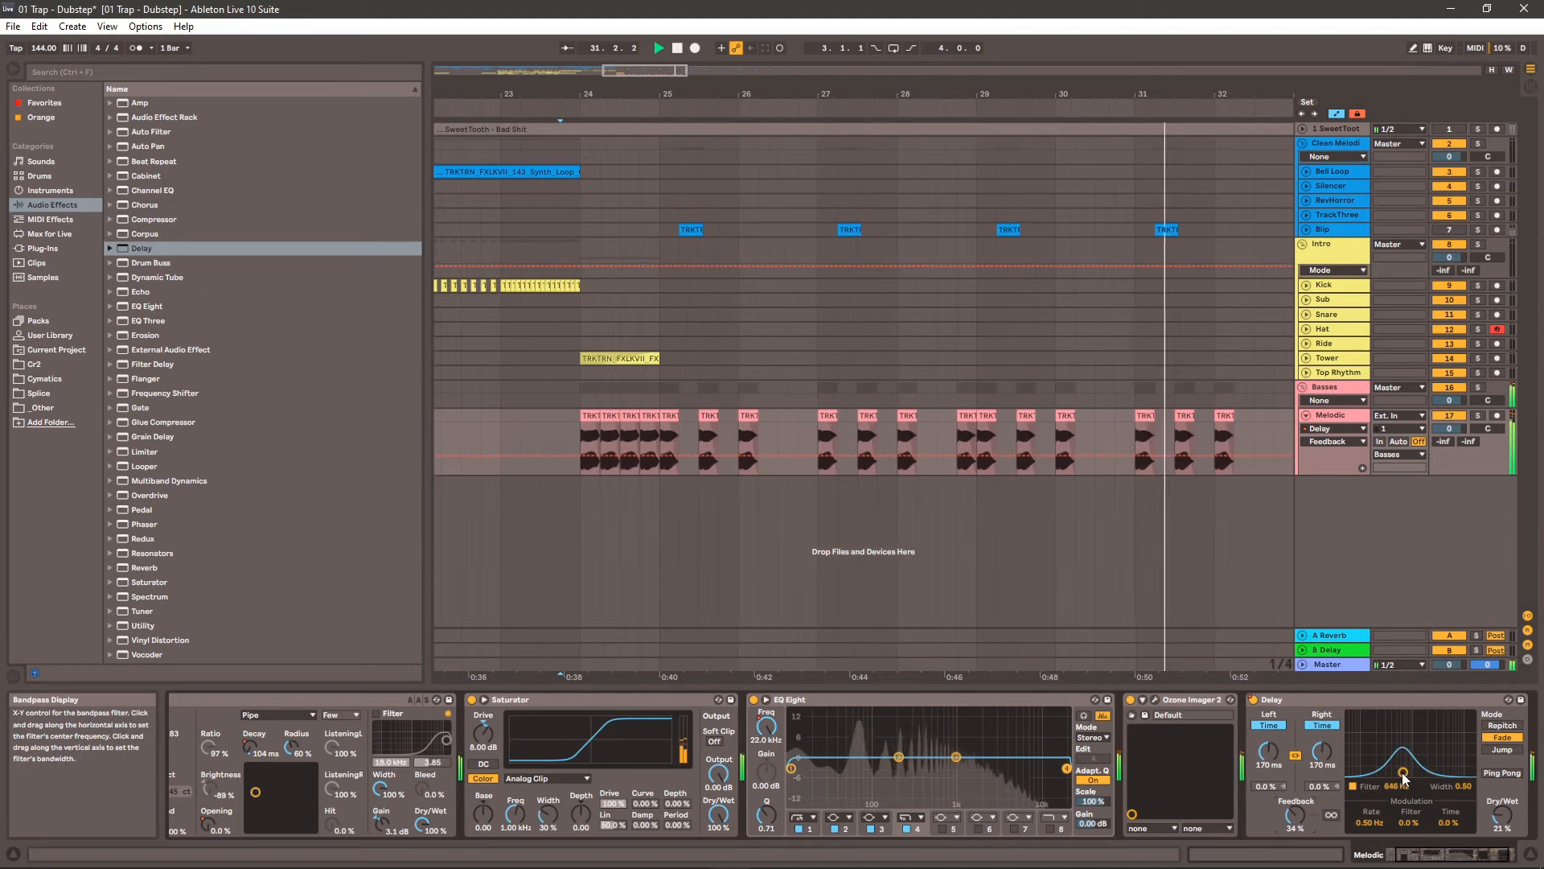
pyautogui.press('space')
pyautogui.hotkey('ctrl', 's')
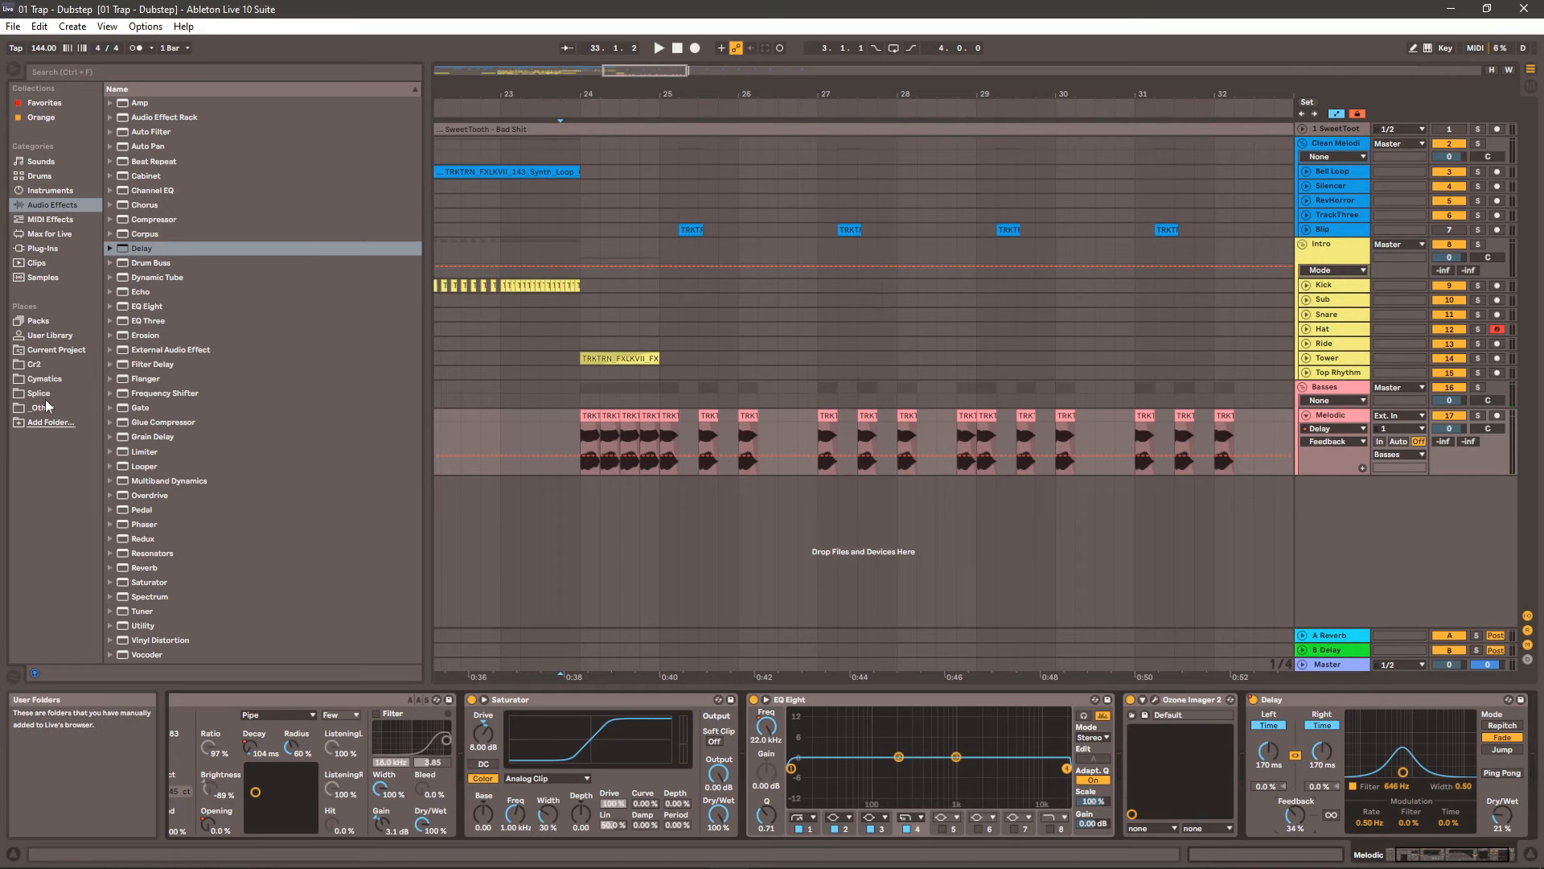
# - Audition the Arcane synth bass one-shot and insert an audio track below Melodic in the Basses group
pyautogui.click(51, 392)
pyautogui.click(280, 201)
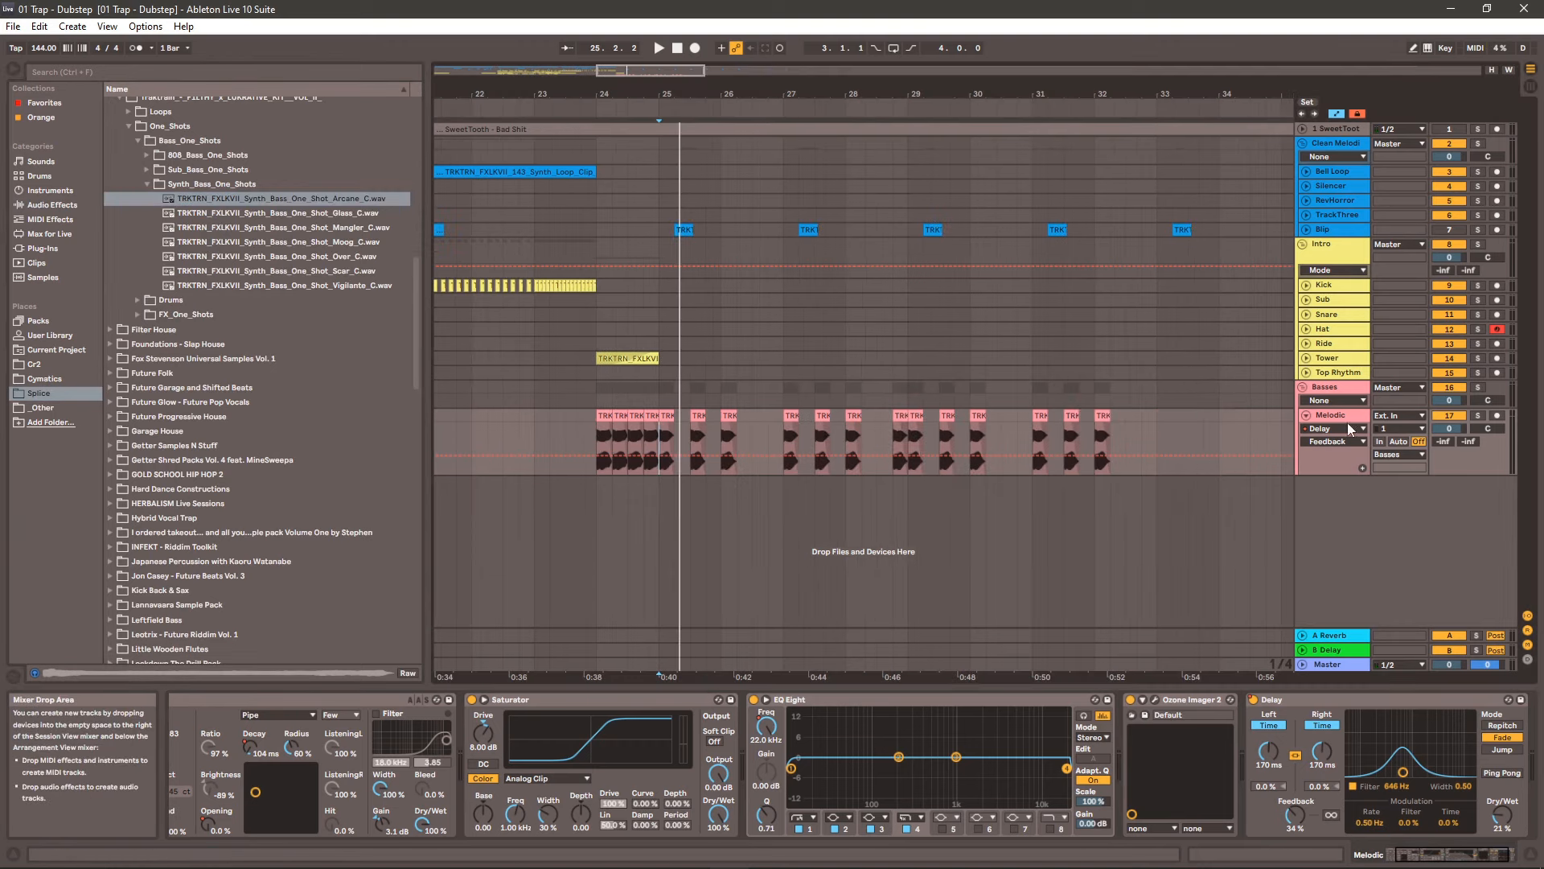
pyautogui.rightClick(1341, 416)
pyautogui.click(1401, 527)
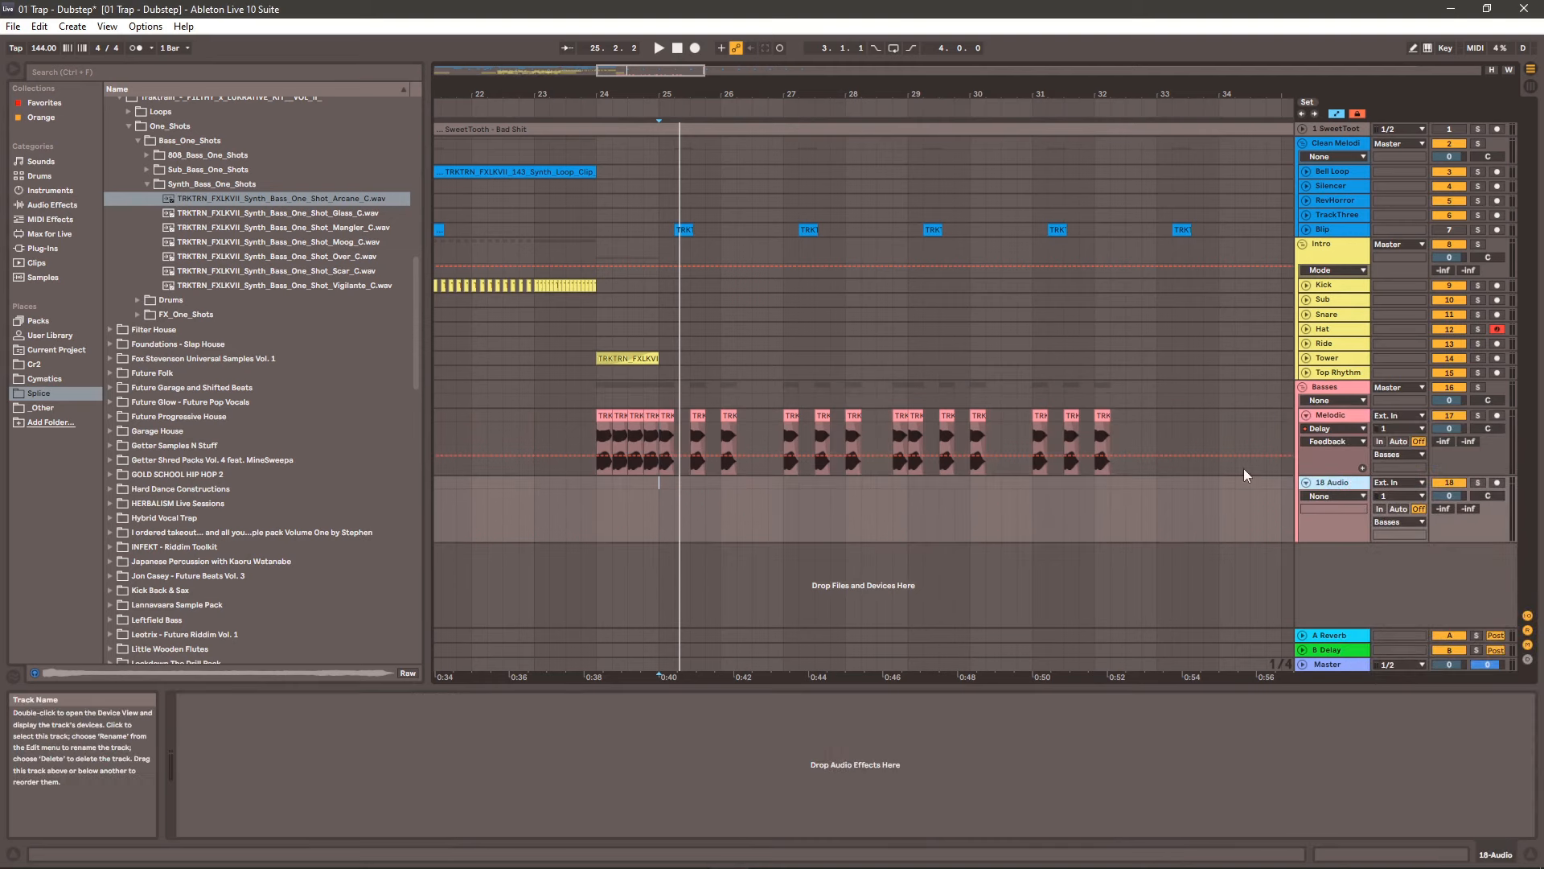
# - Pick an 808 sample from the 808_Bass_One_Shots folder and place it at bar 25 on the new Basses track
pyautogui.click(147, 157)
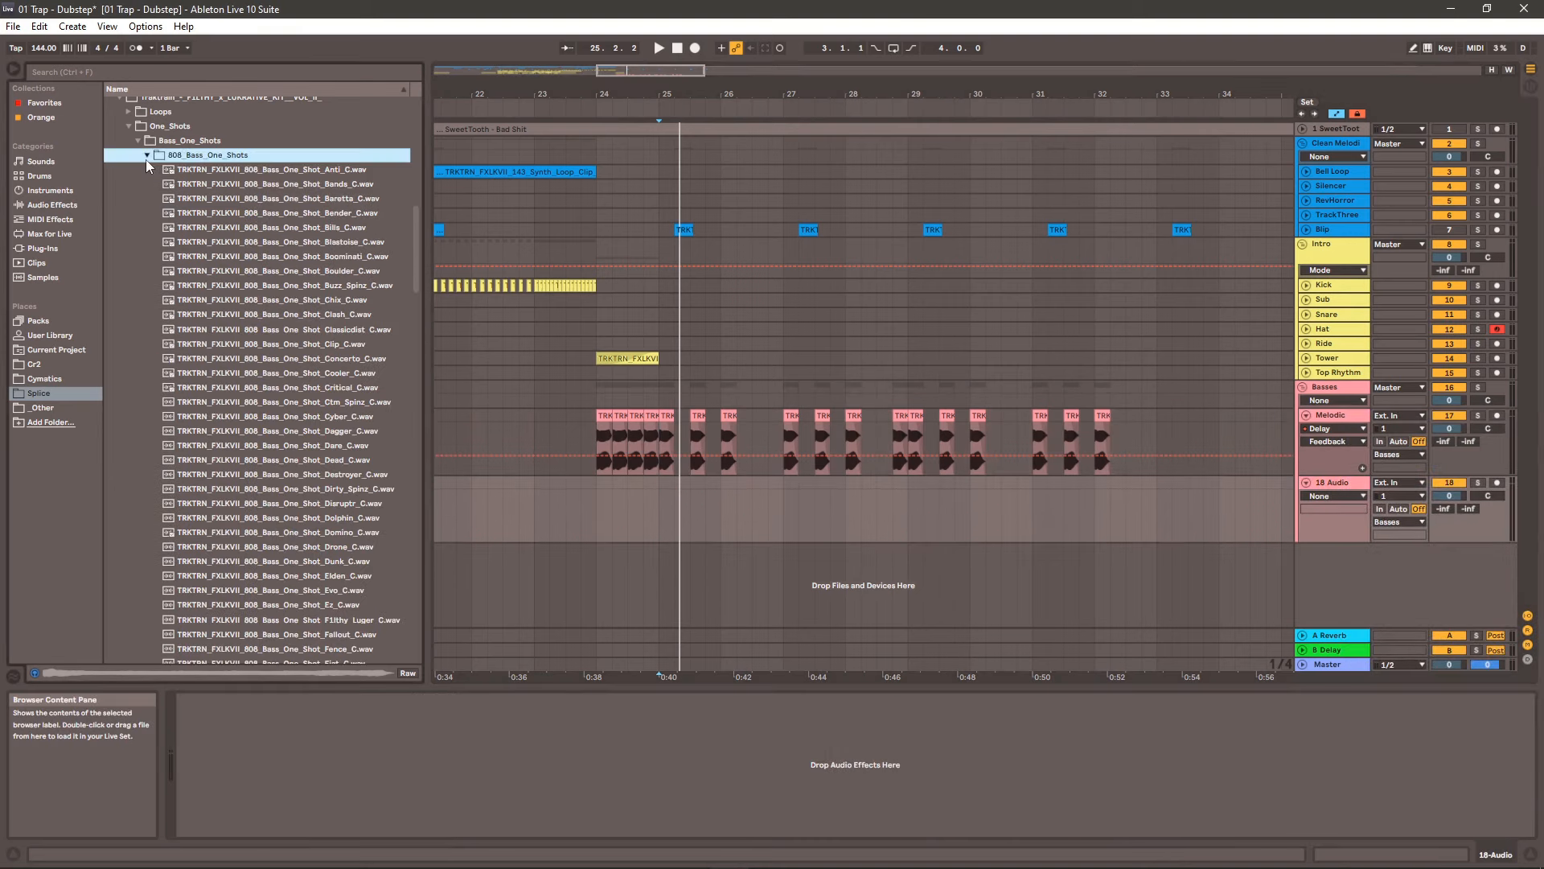
pyautogui.scroll(-5, 182, 263)
pyautogui.moveTo(416, 245); pyautogui.dragTo(405, 288)
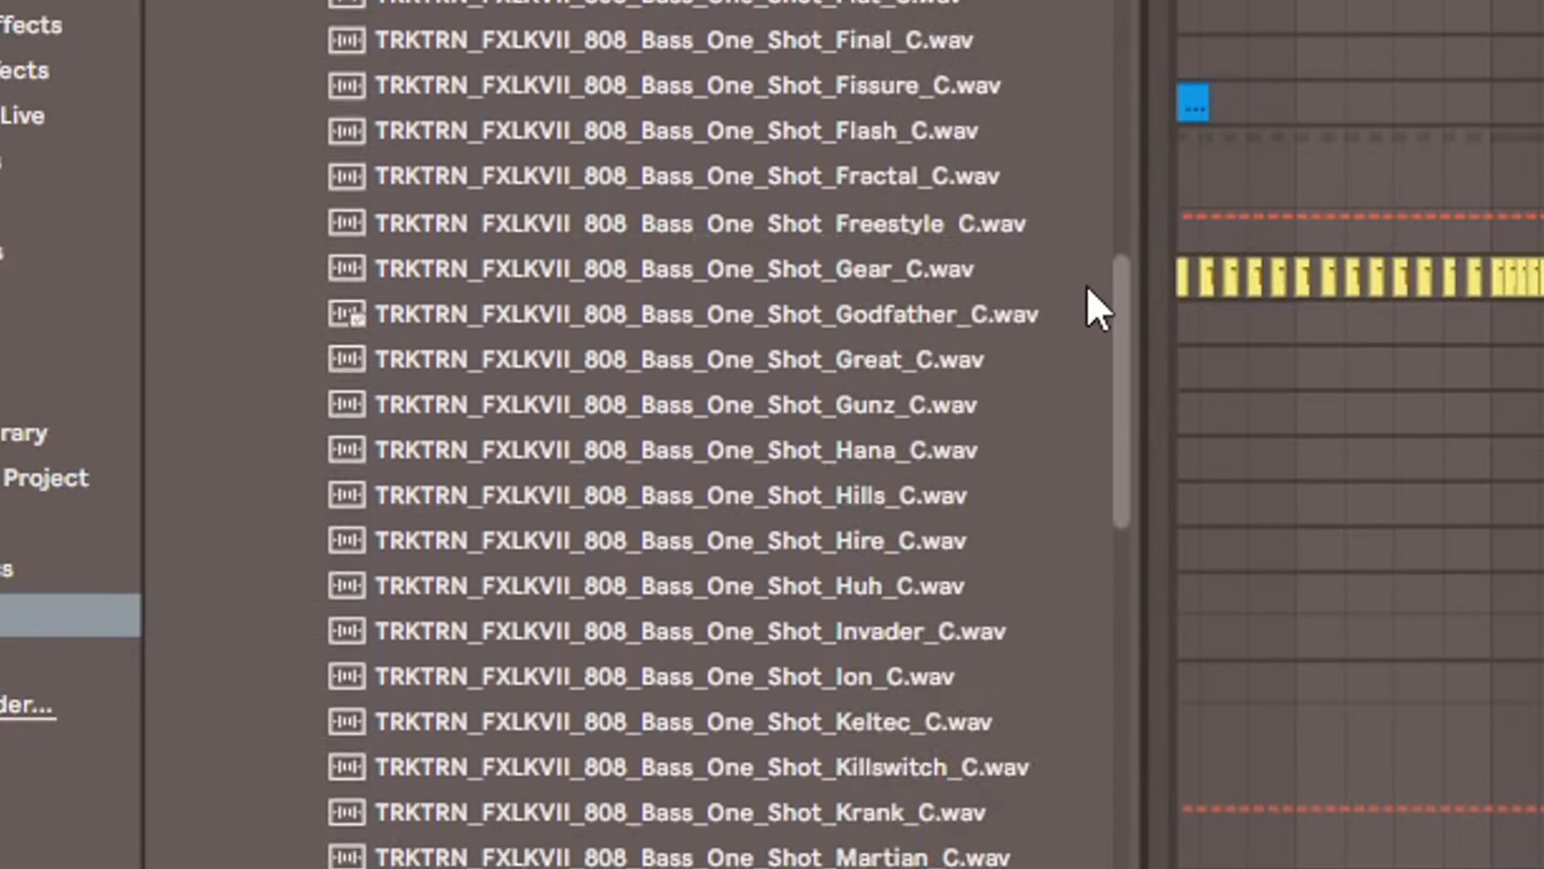
pyautogui.moveTo(1087, 287); pyautogui.dragTo(1130, 274)
pyautogui.scroll(-1, 867, 324)
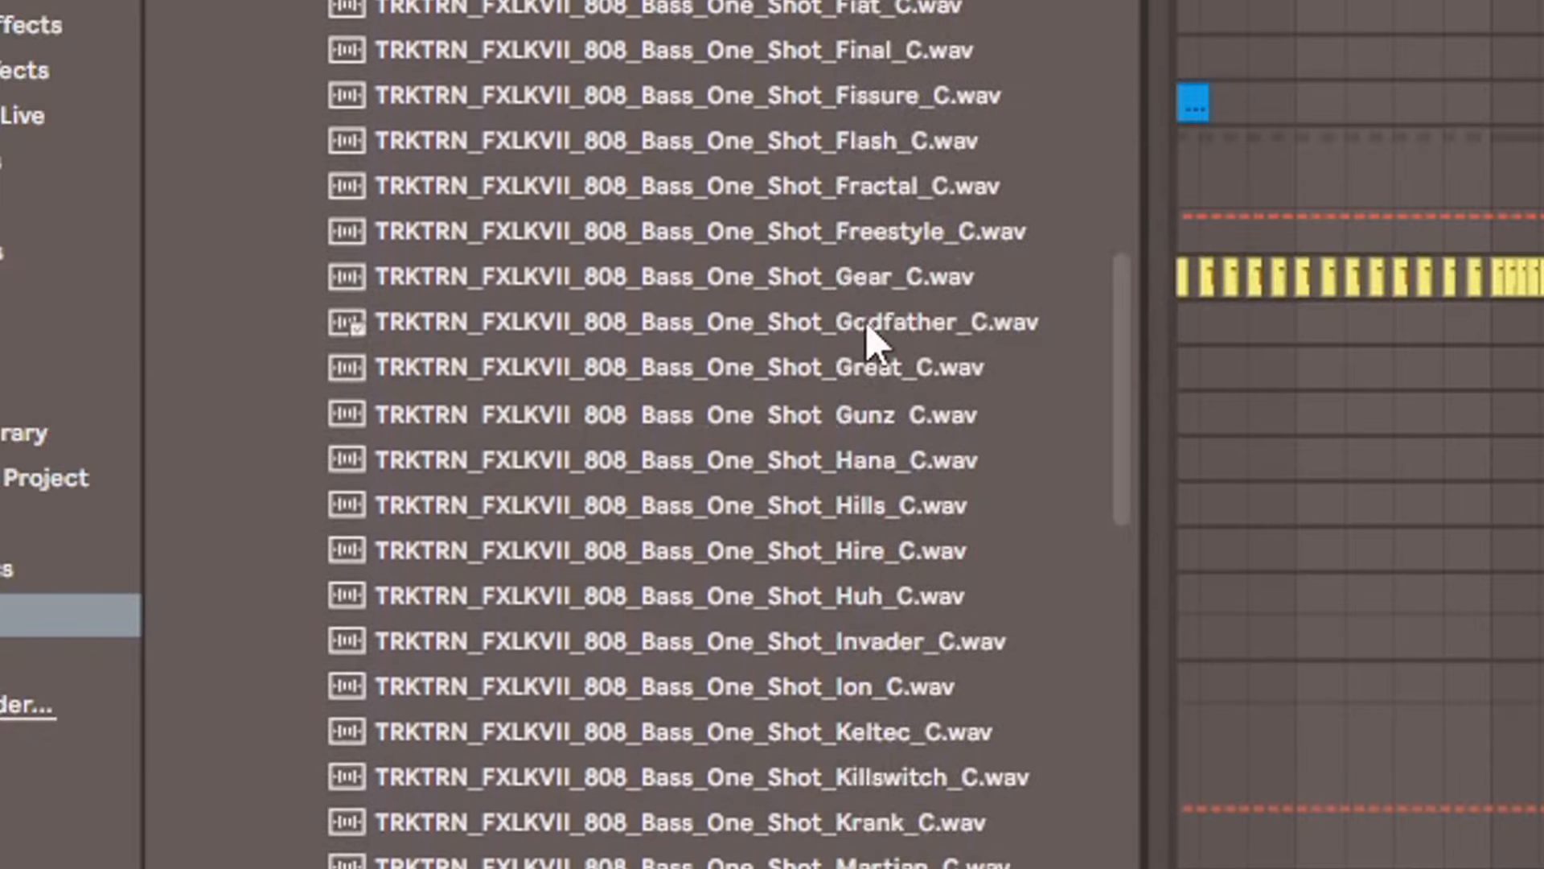
pyautogui.click(751, 283)
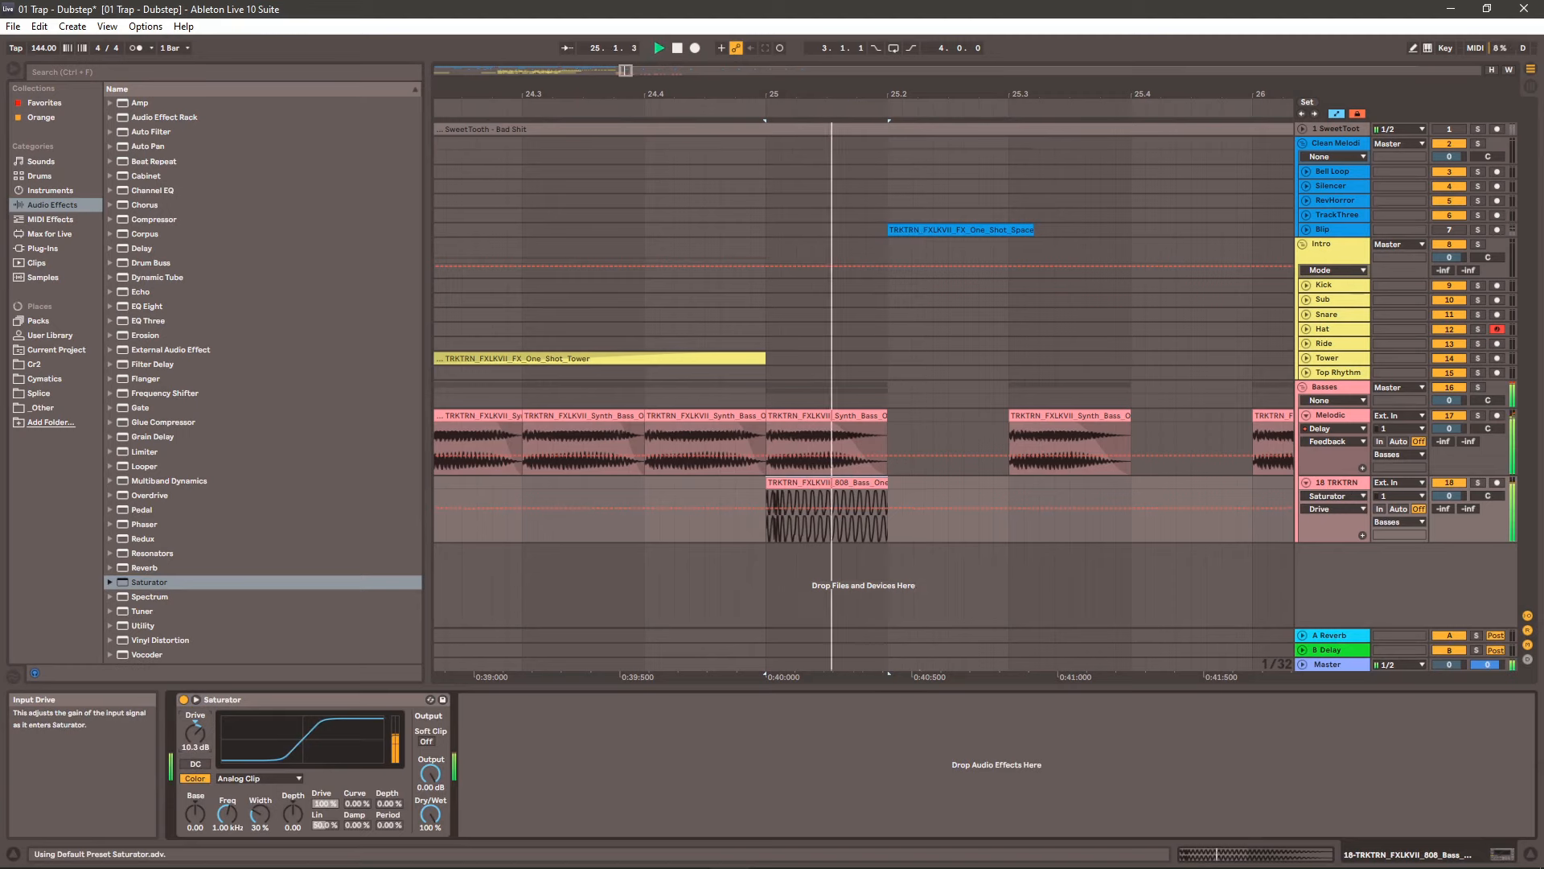
# - Set the Drive of the 808 track's Saturator to 9.14 dB while playing the bass
pyautogui.press('space')
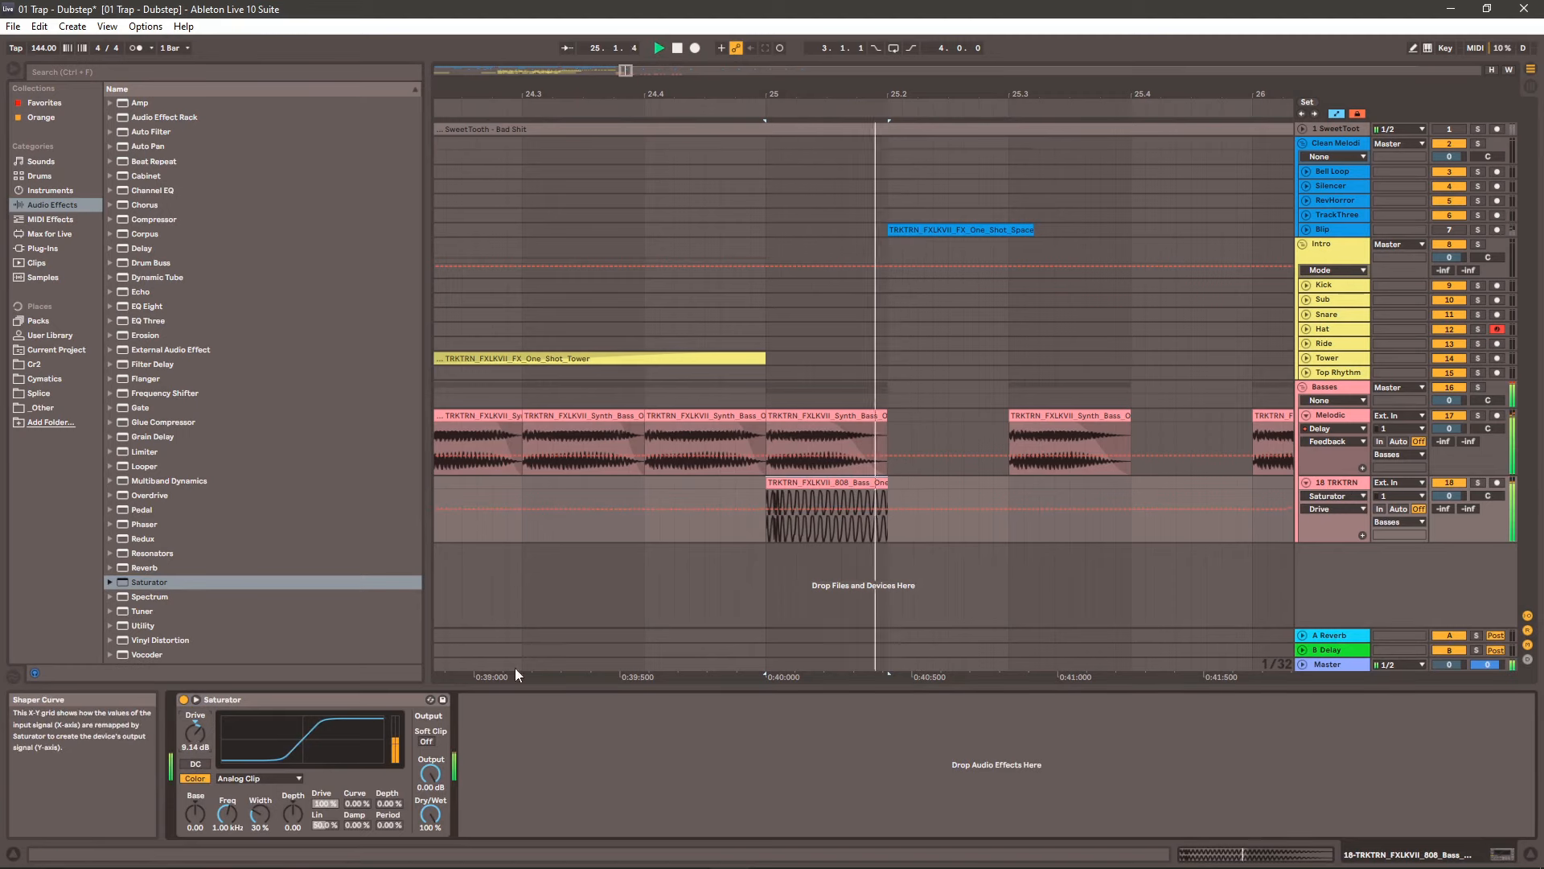
pyautogui.press('space')
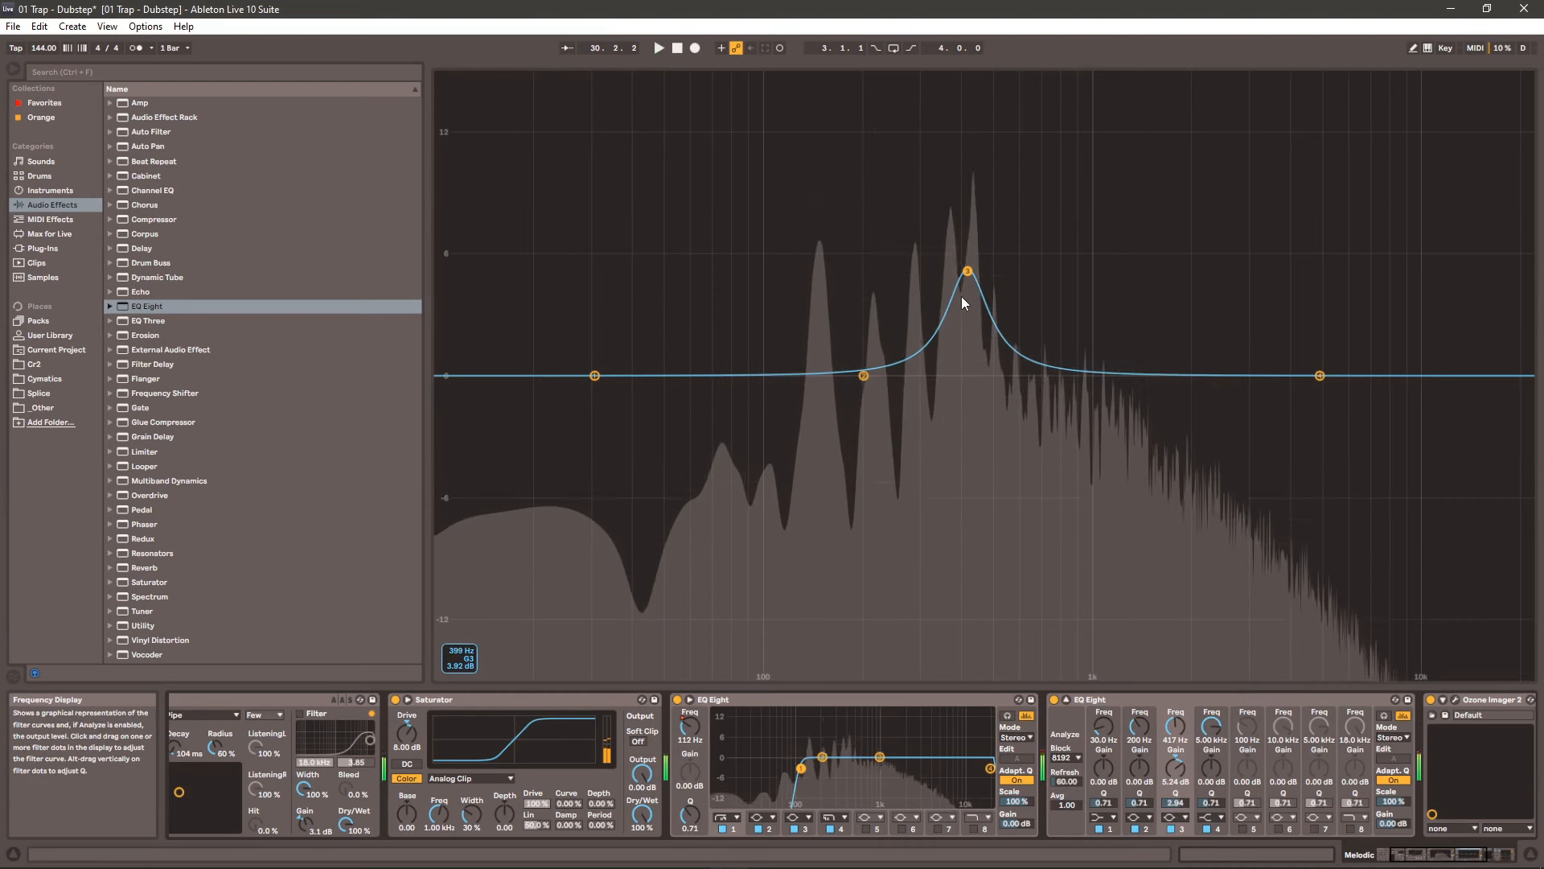
# - Boost band 3 of the Melodic track's second EQ Eight by 5.27 dB at 435 Hz and play the result
pyautogui.press('space')
pyautogui.moveTo(968, 272); pyautogui.dragTo(973, 271)
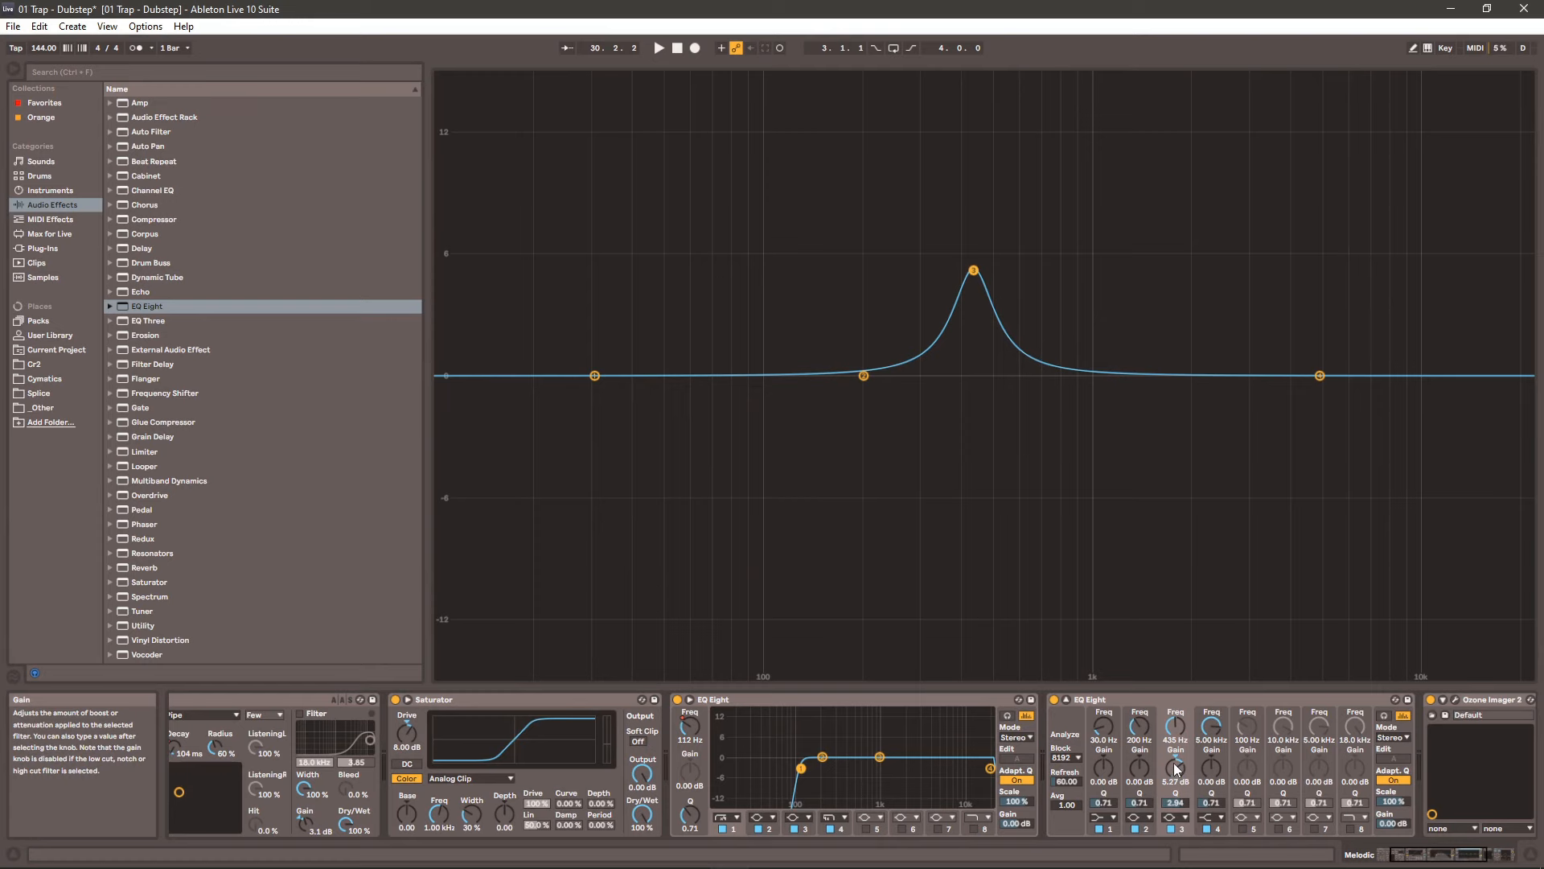
pyautogui.press('space')
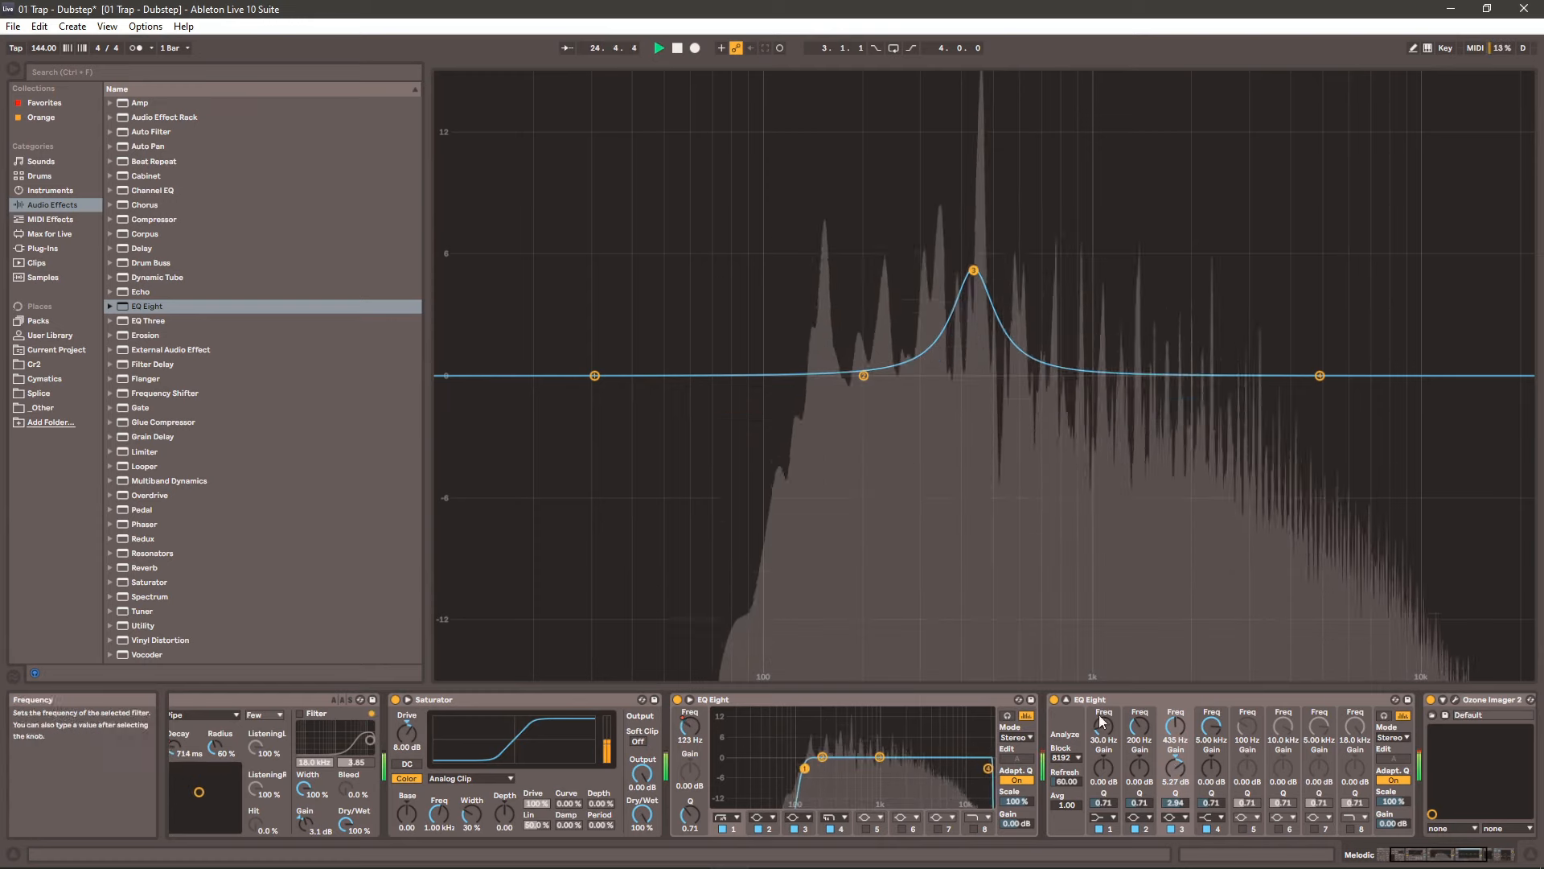
# - Narrow the second EQ Eight's boosts to 218 Hz at 8.57 dB with Q 11.5 and 442 Hz with Q 12.0, then collapse its display
pyautogui.click(1066, 700)
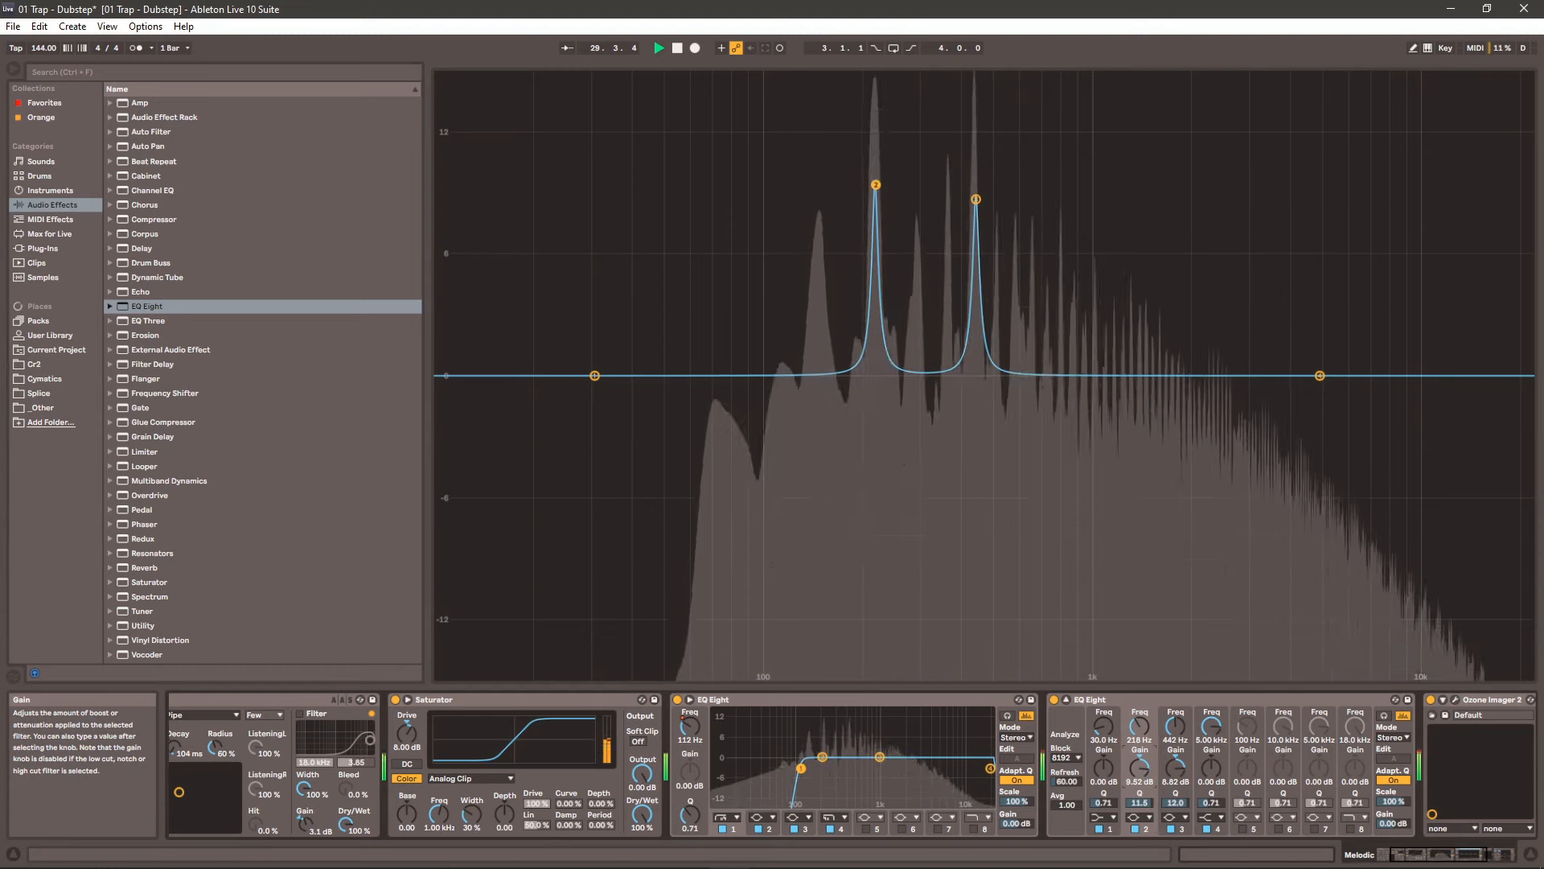
pyautogui.moveTo(1140, 763); pyautogui.dragTo(1140, 765)
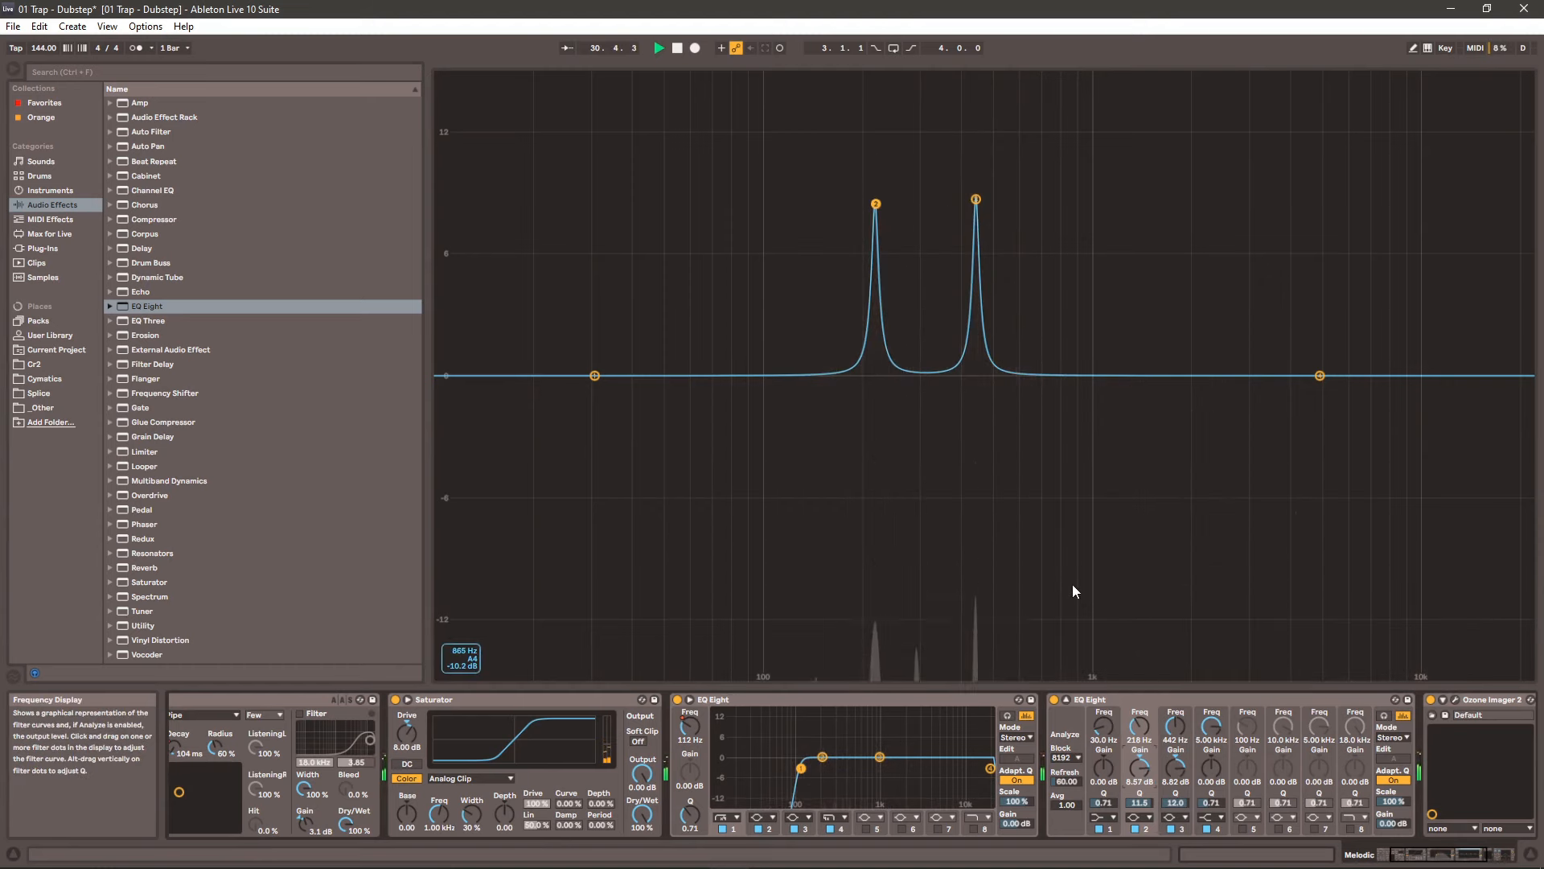
pyautogui.press('space')
pyautogui.click(1066, 700)
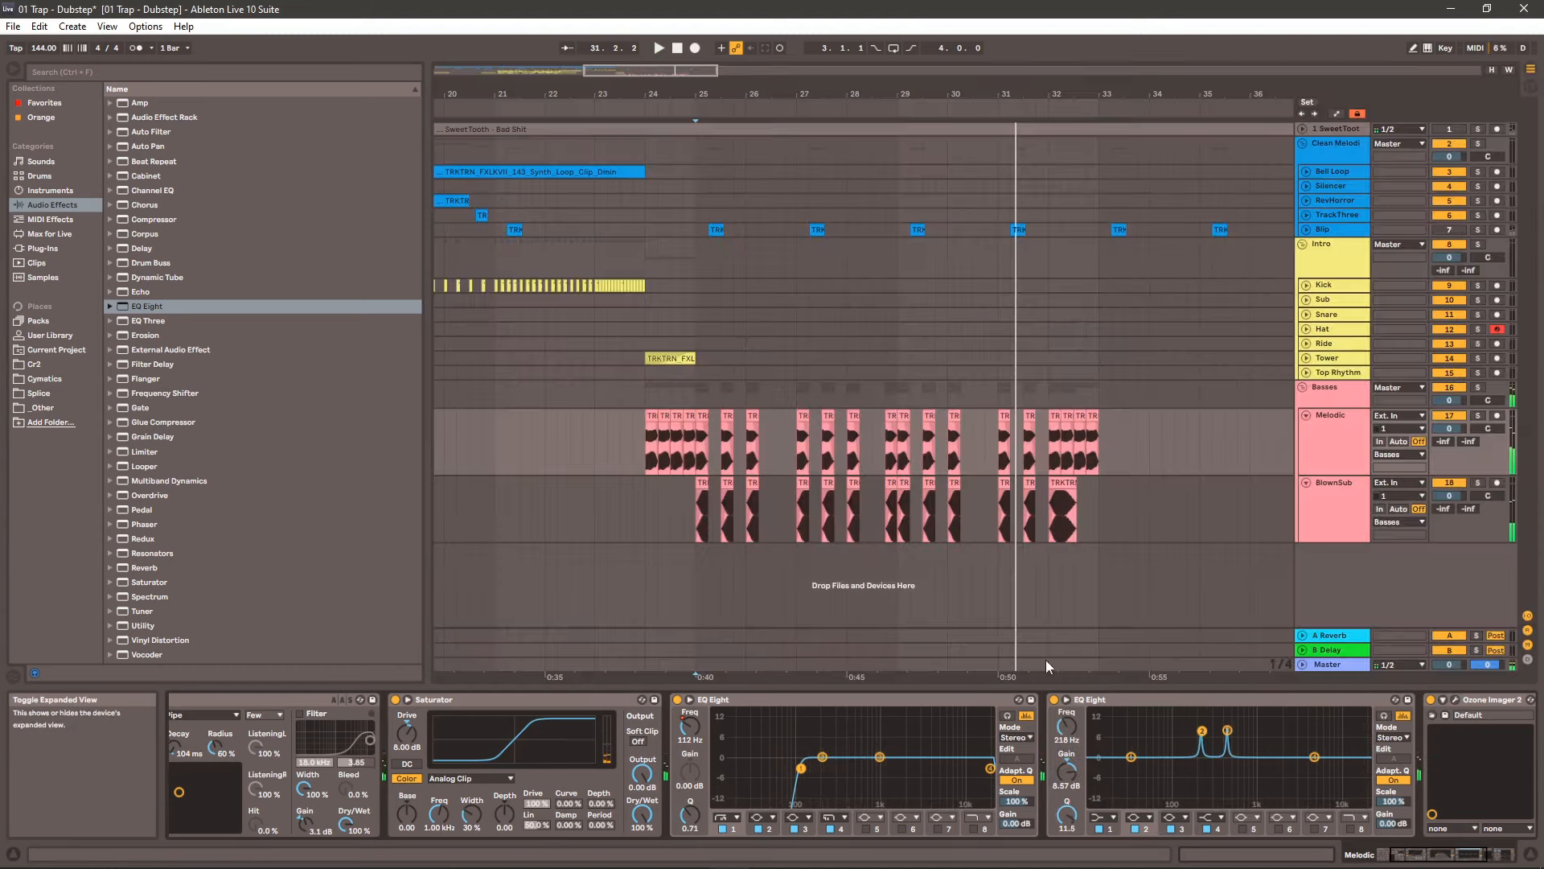
# - Insert a new audio track above the Melodic track in the Basses group
pyautogui.press('+')
pyautogui.press('+')
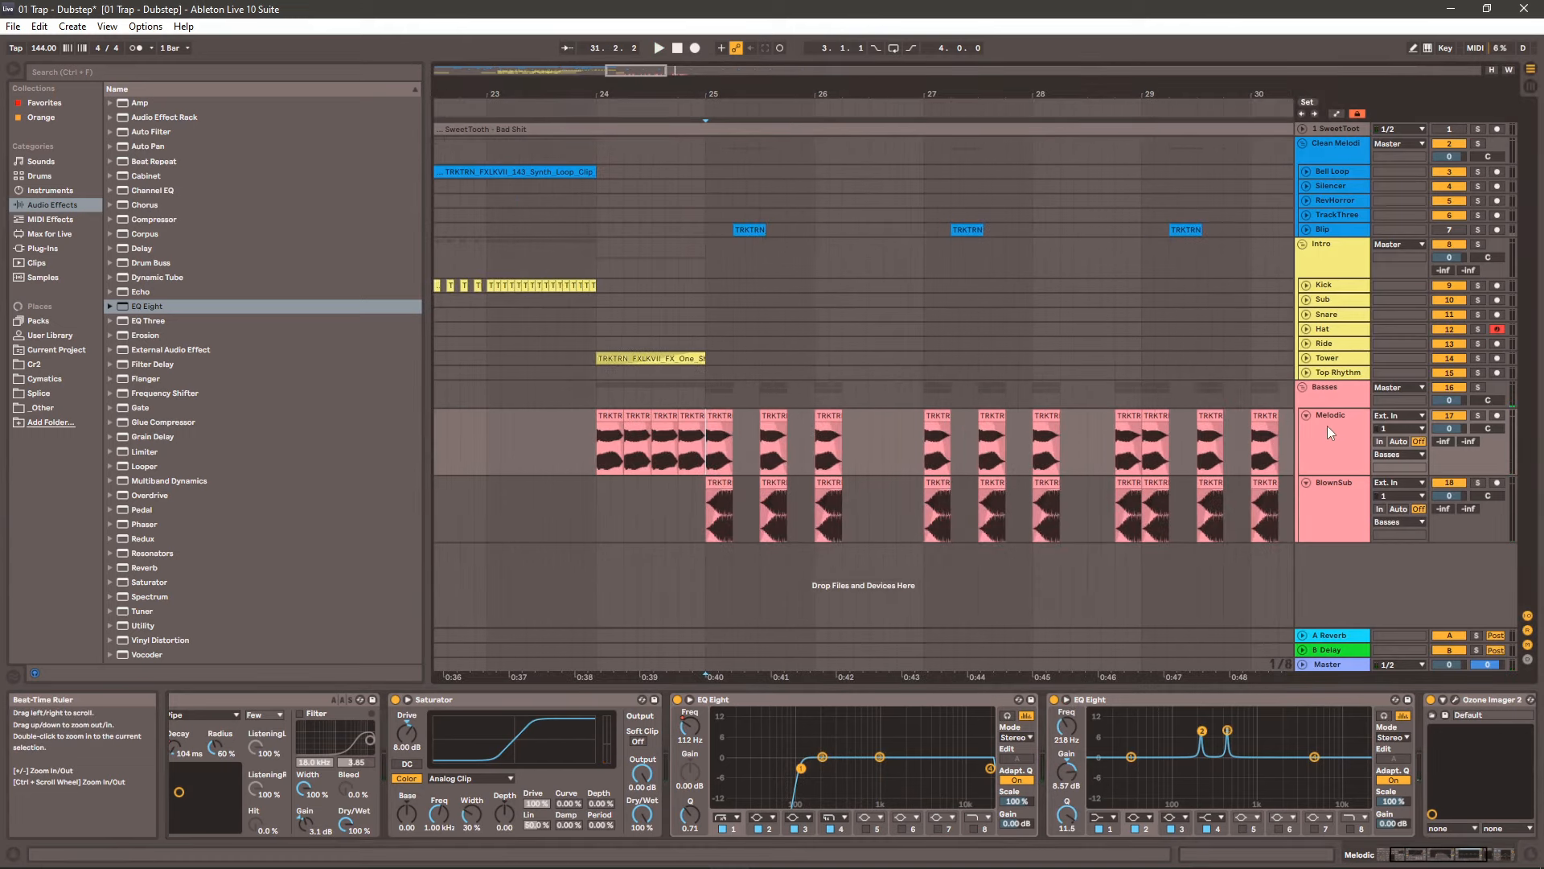
pyautogui.click(1331, 434)
pyautogui.click(1156, 743)
pyautogui.hotkey('ctrl', 't')
pyautogui.press('+')
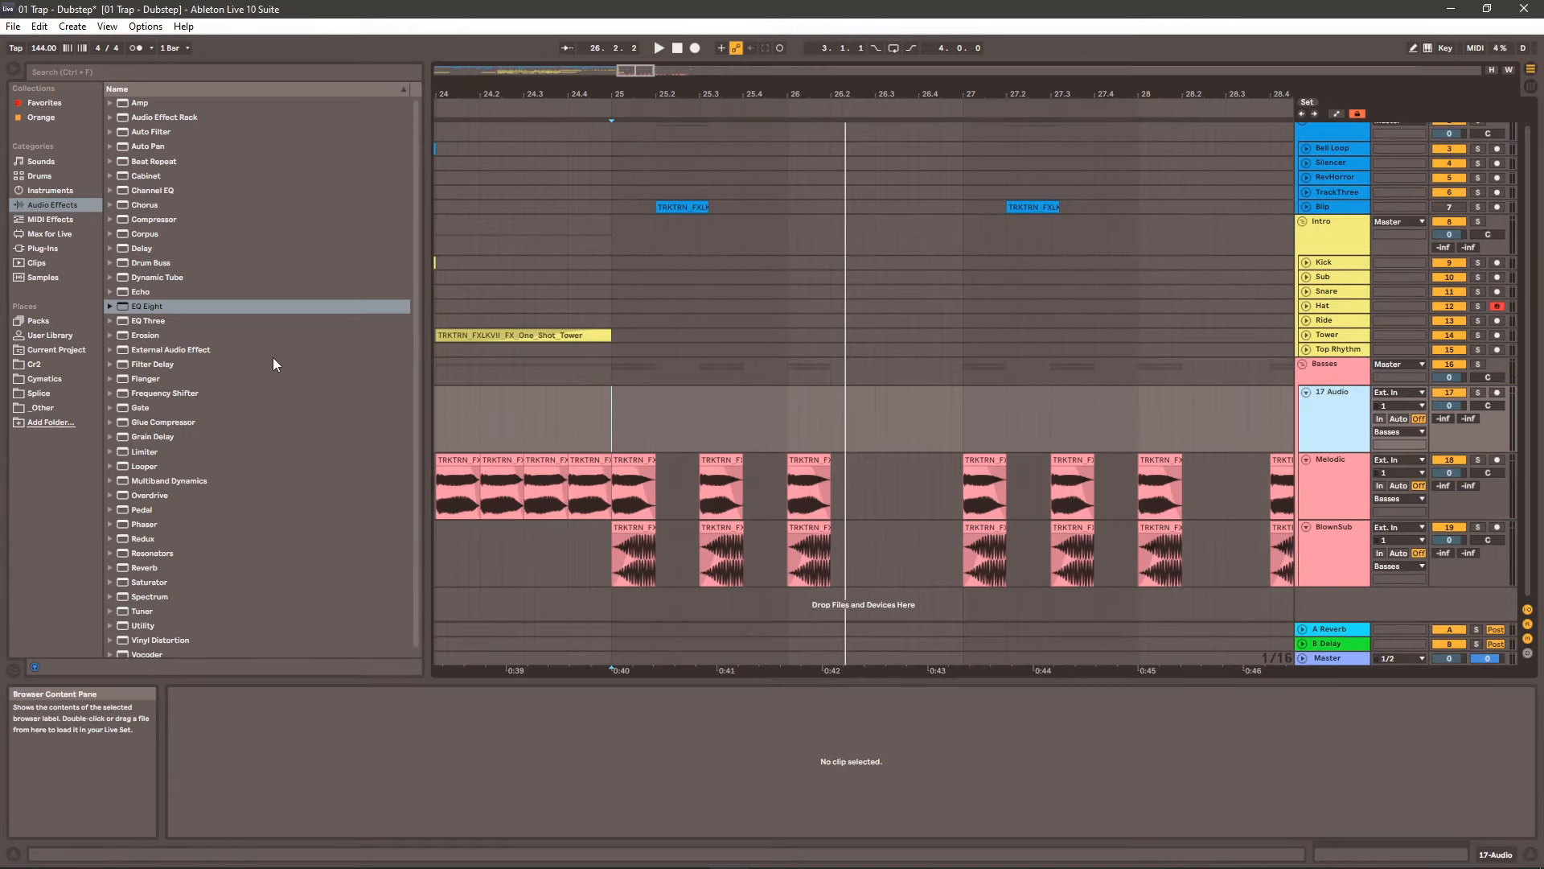
# - Audition the Station and Superstar FX one-shots and place Superstar at bar 25 on the new audio track
pyautogui.click(38, 393)
pyautogui.click(275, 423)
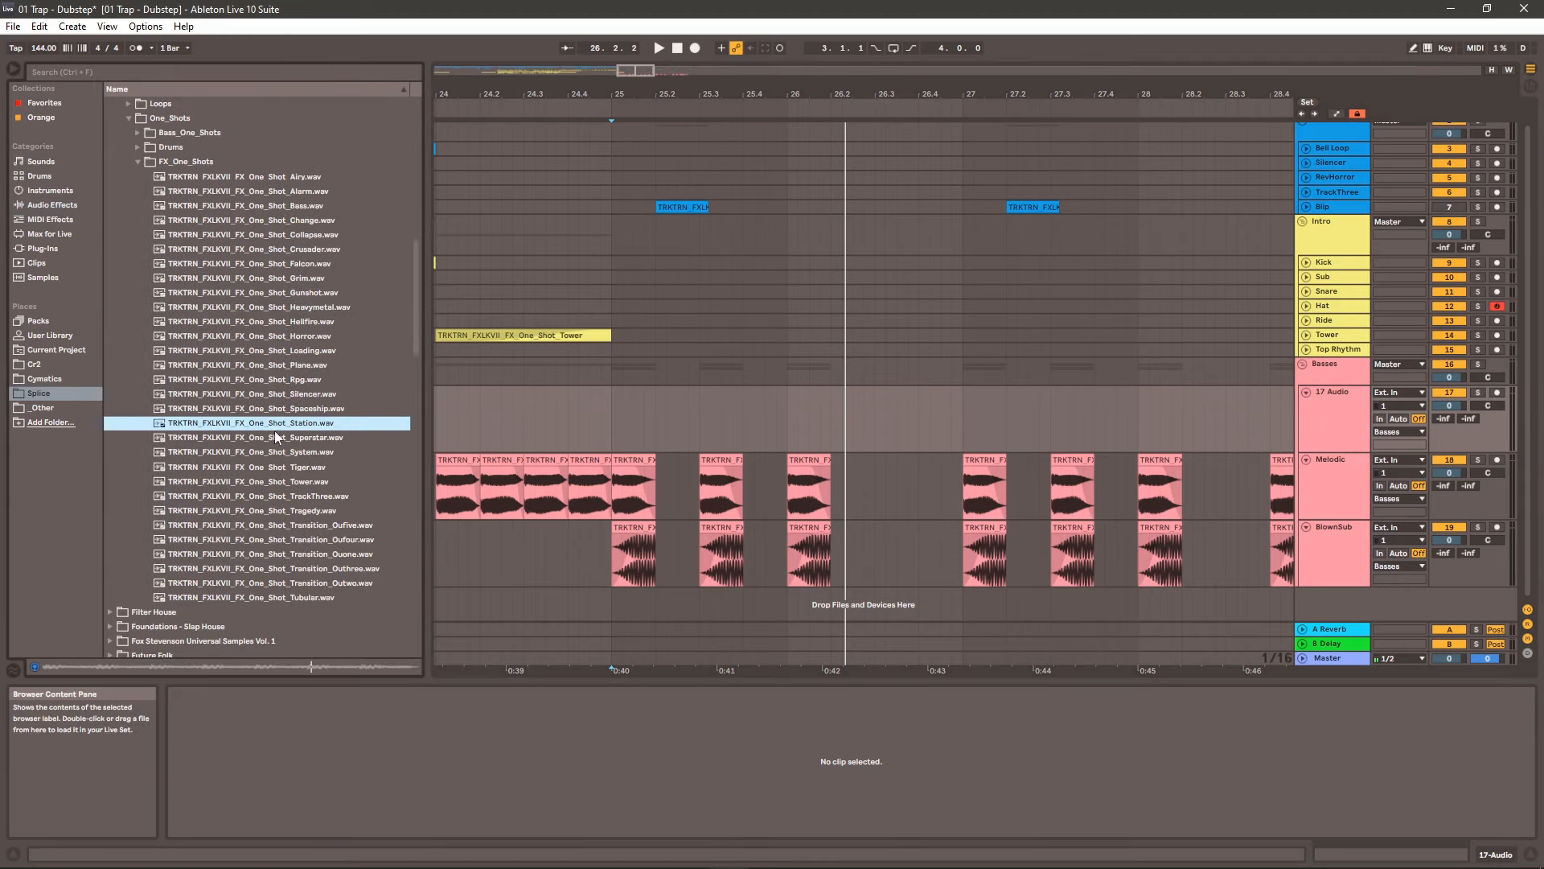
pyautogui.click(276, 436)
pyautogui.moveTo(292, 447); pyautogui.dragTo(615, 432)
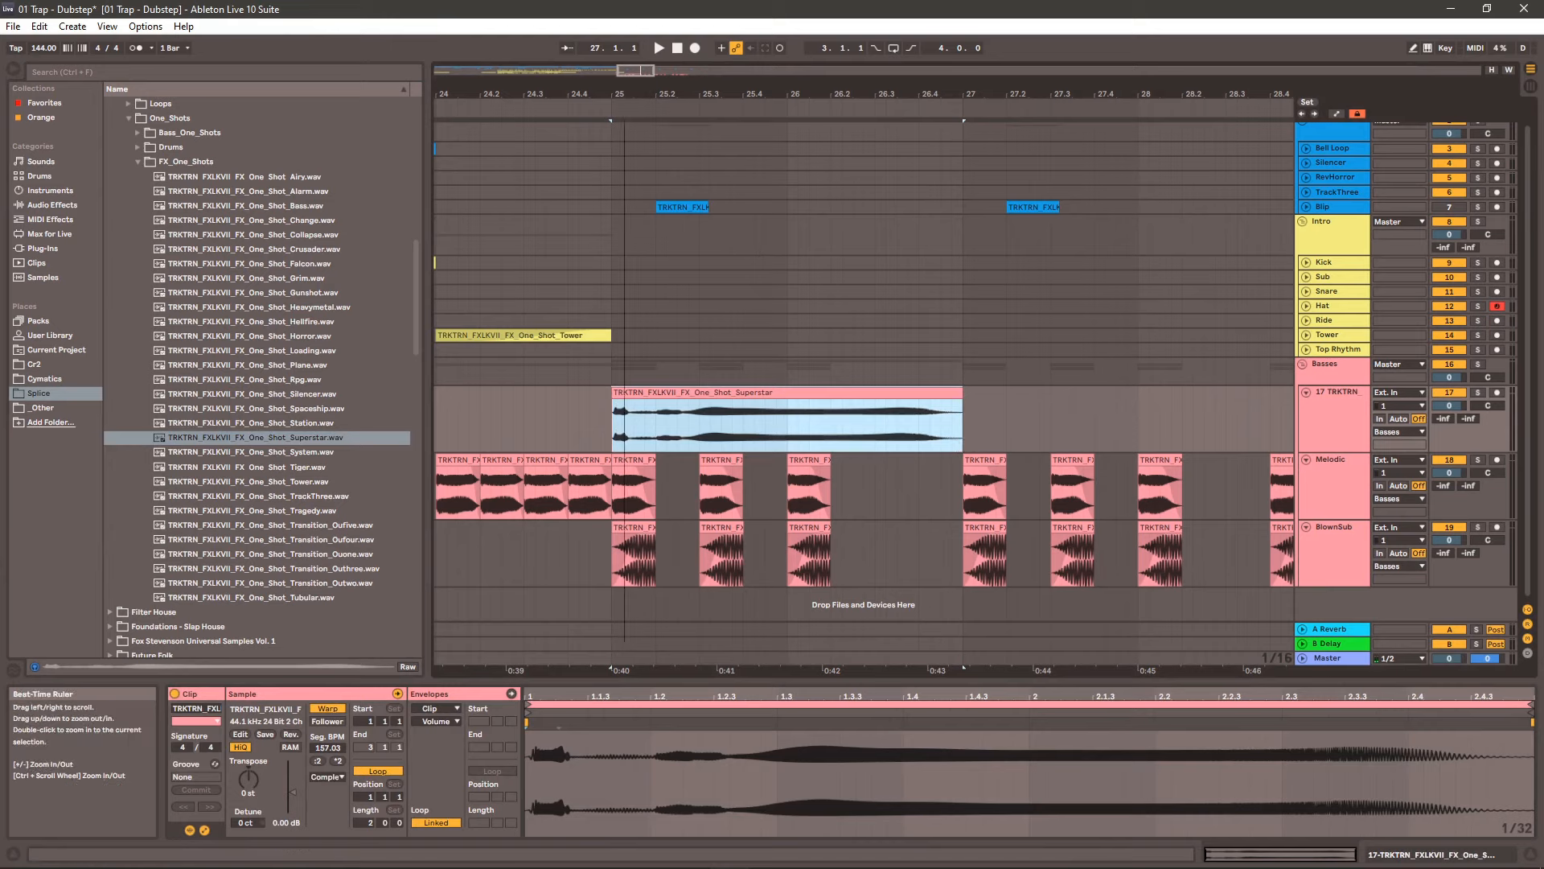
pyautogui.moveTo(683, 95); pyautogui.dragTo(657, 354)
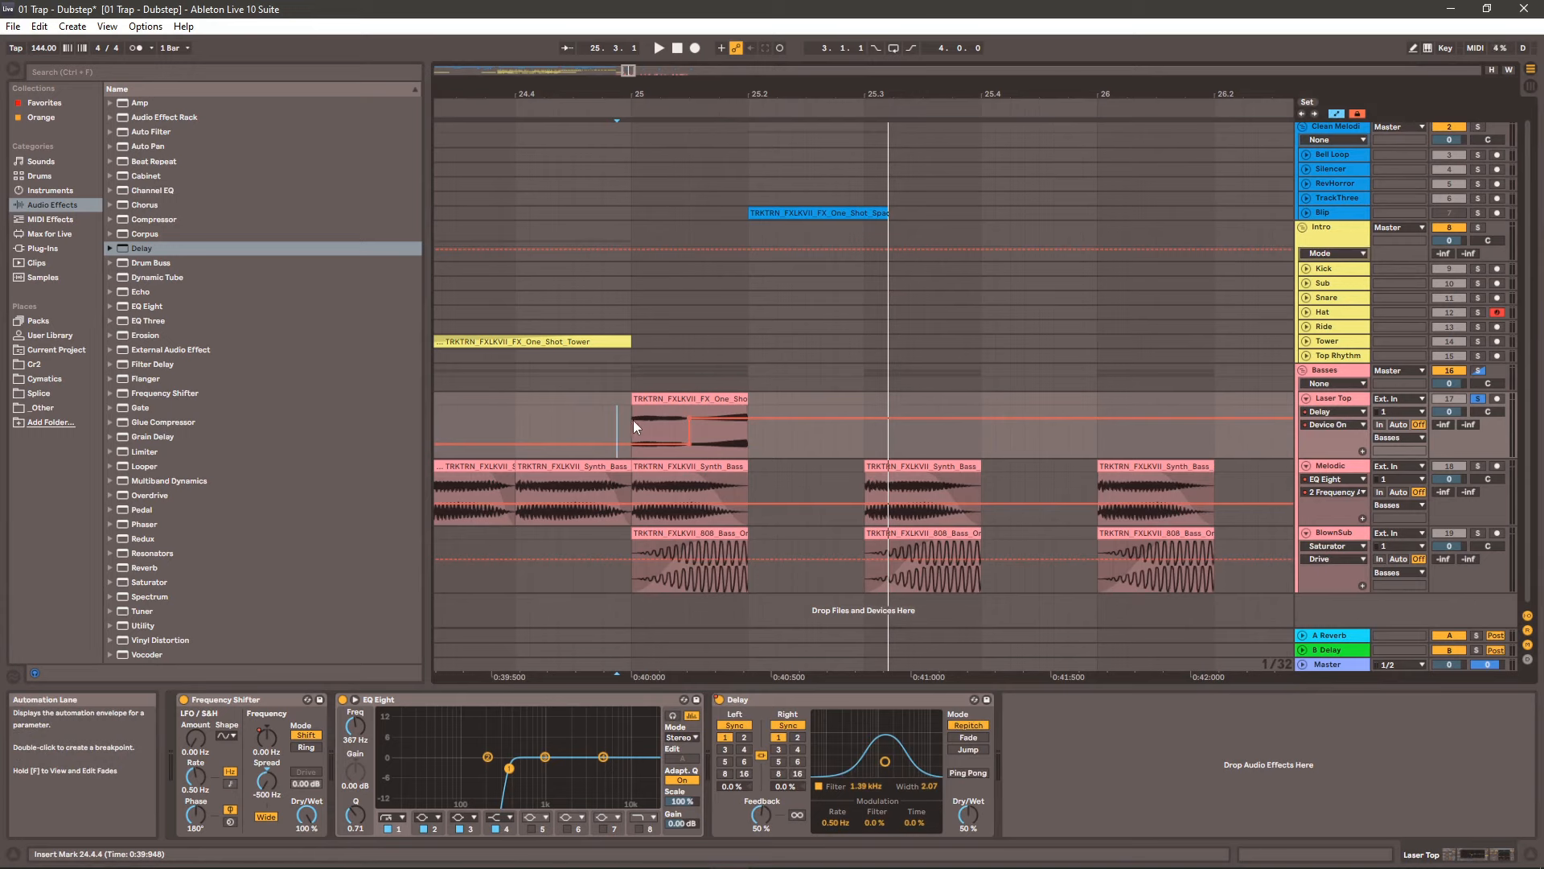
# - Play the drop from bar 25 and set the low cut of Laser Top's last EQ Eight to 130 Hz
pyautogui.click(634, 420)
pyautogui.press('space')
pyautogui.press('space')
pyautogui.press('space')
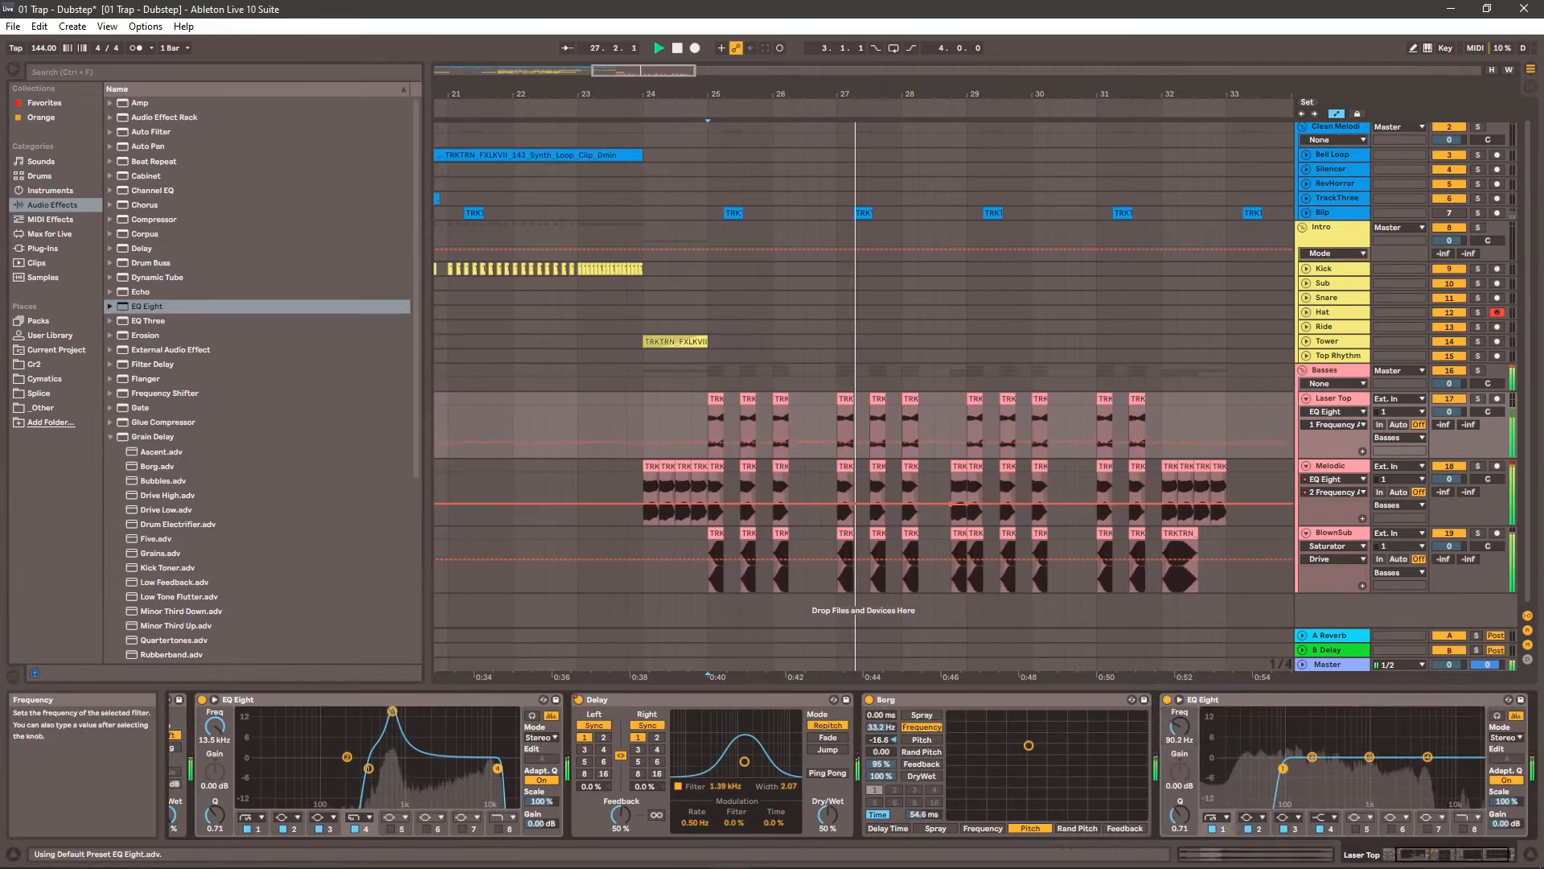
pyautogui.press('space')
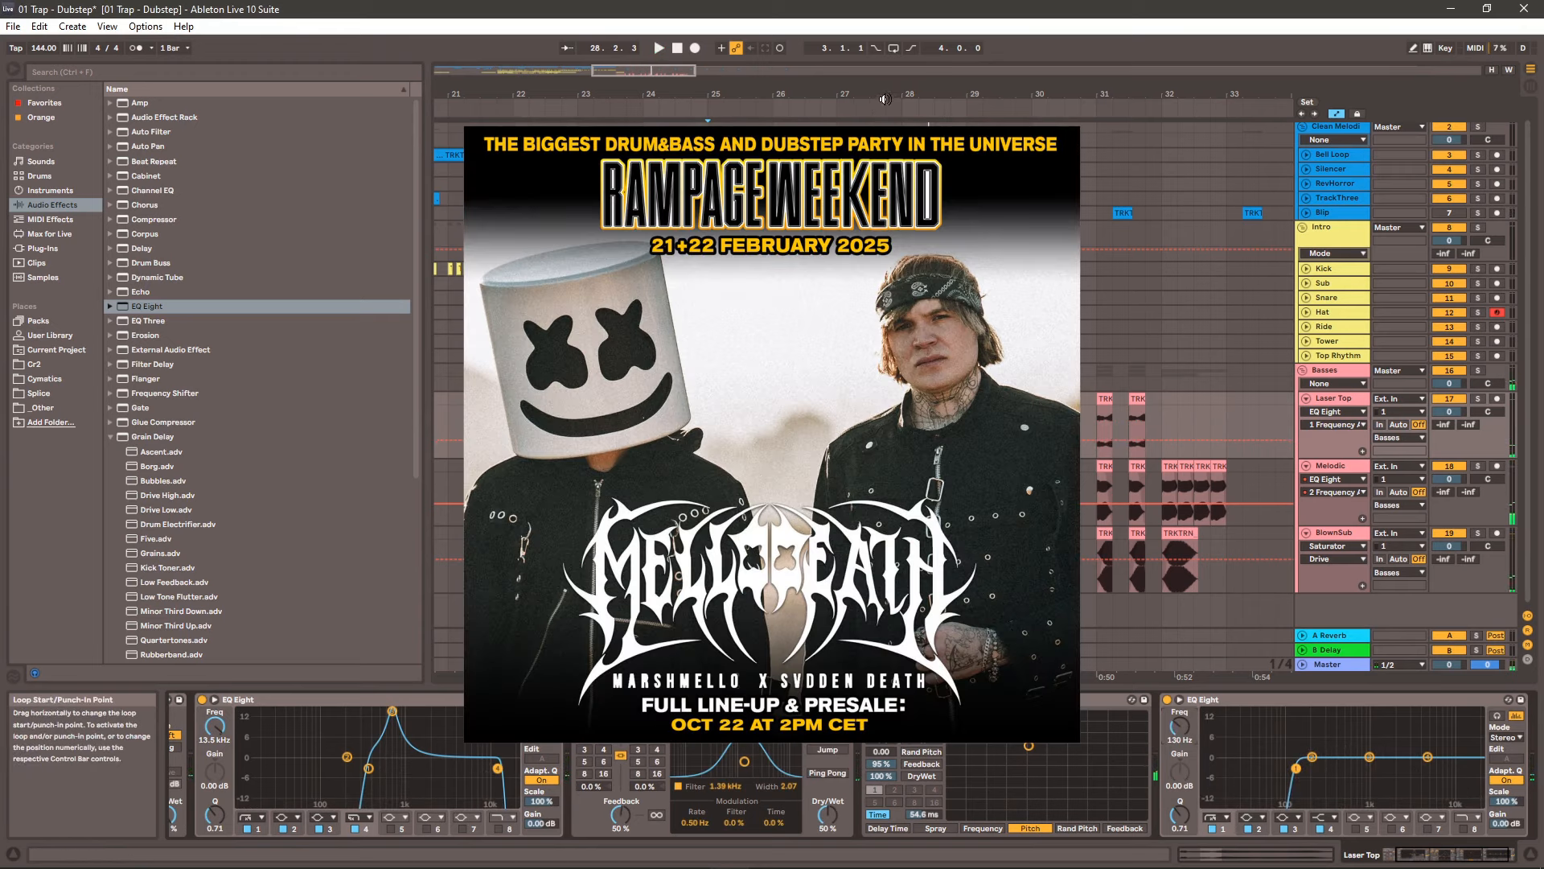
pyautogui.moveTo(885, 98); pyautogui.dragTo(716, 103)
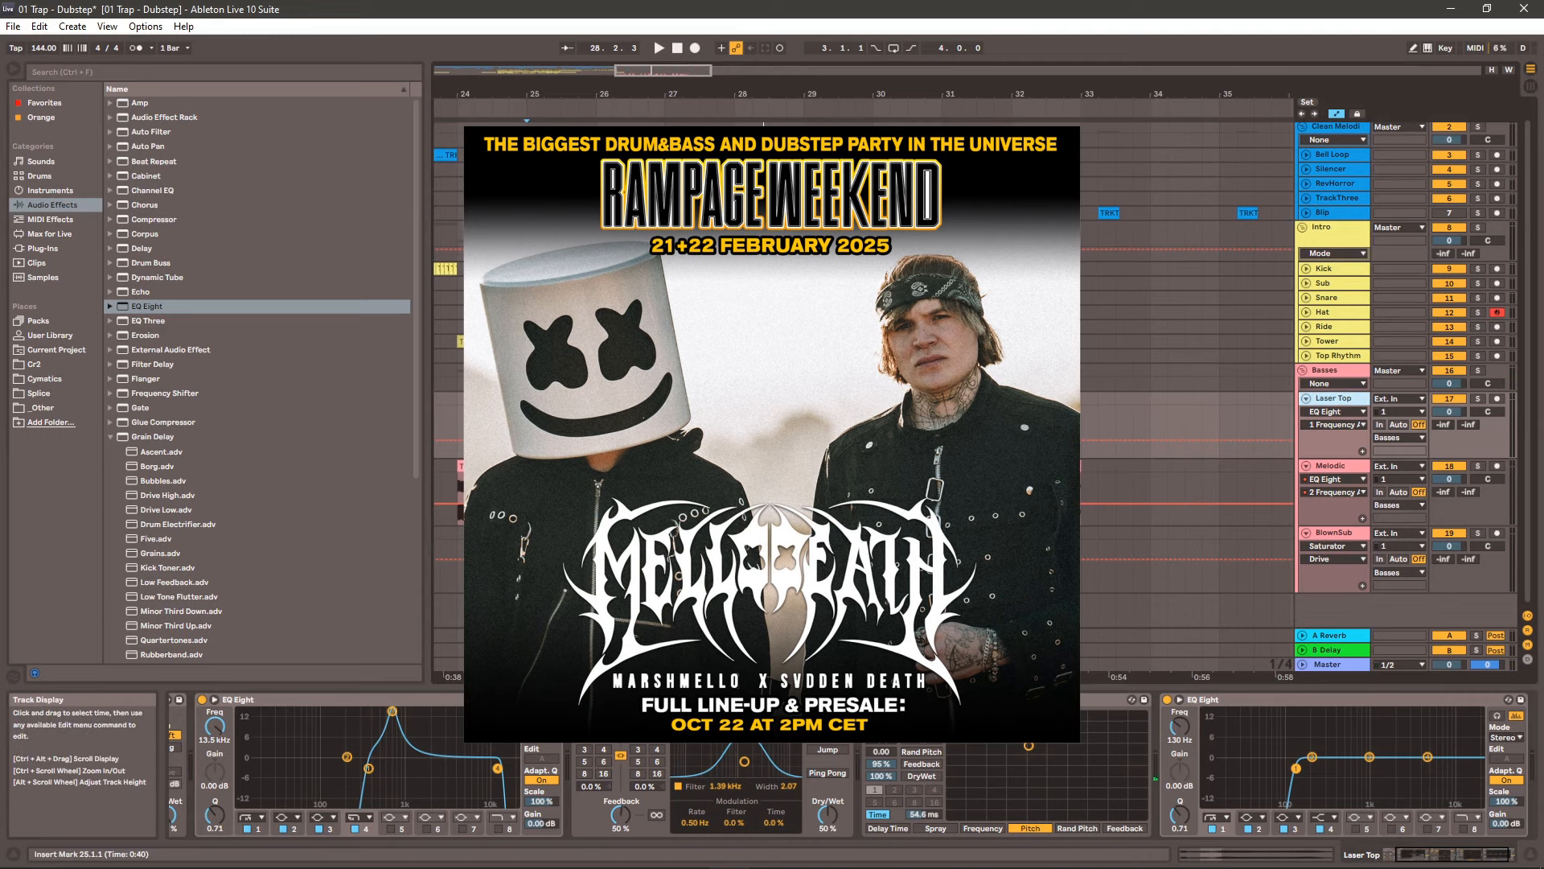
pyautogui.click(1329, 818)
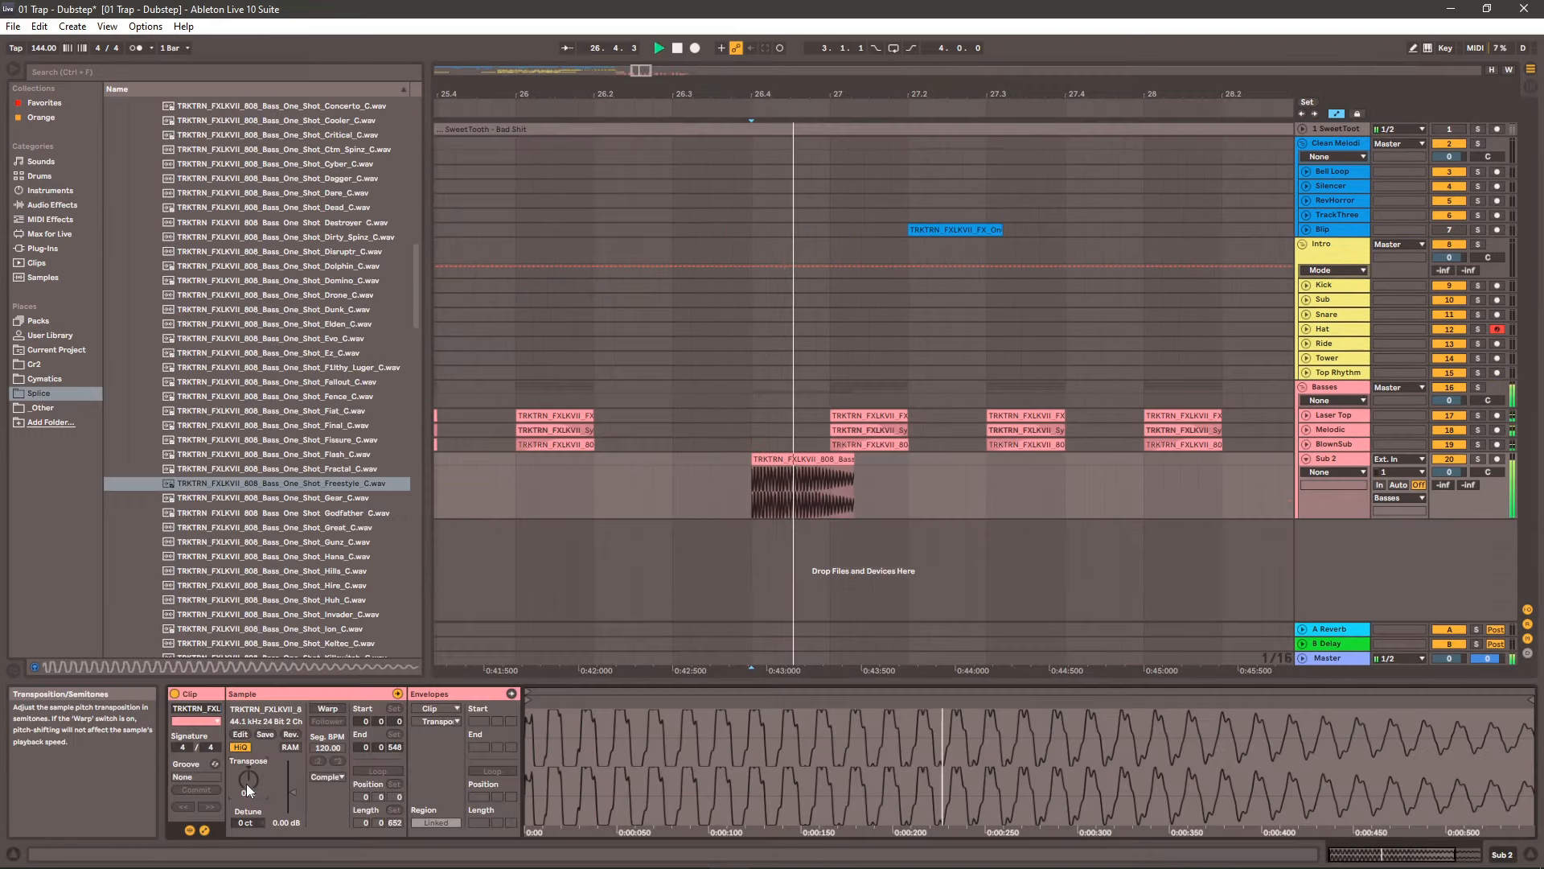
# - Trim the Freestyle 808 clip on Sub 2 to end at bar 27 and play it from 26.4
pyautogui.click(828, 462)
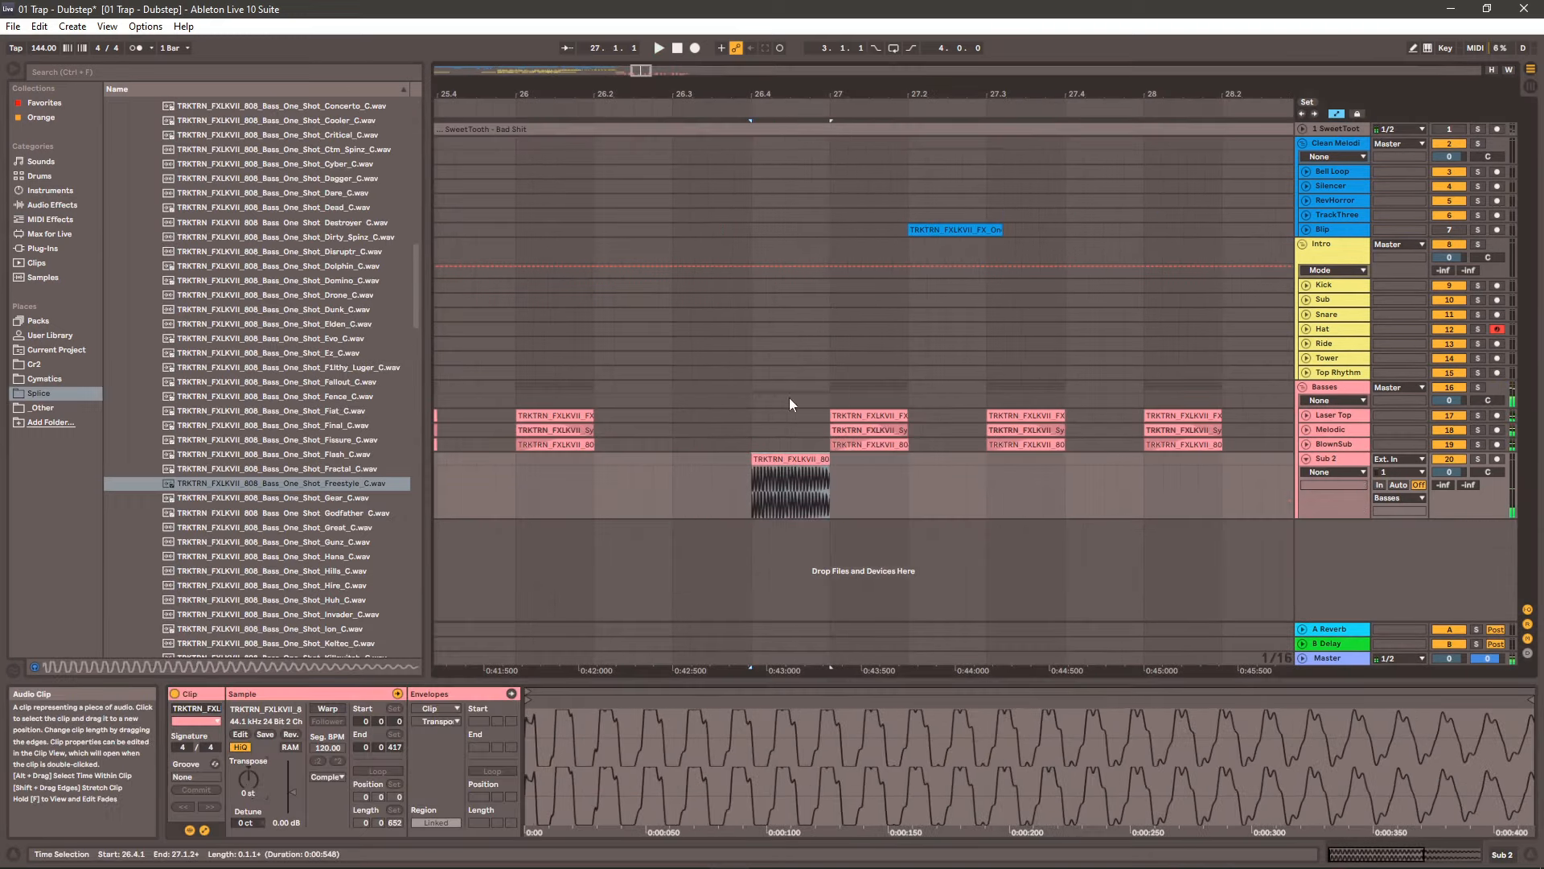
pyautogui.doubleClick(782, 98)
pyautogui.click(563, 476)
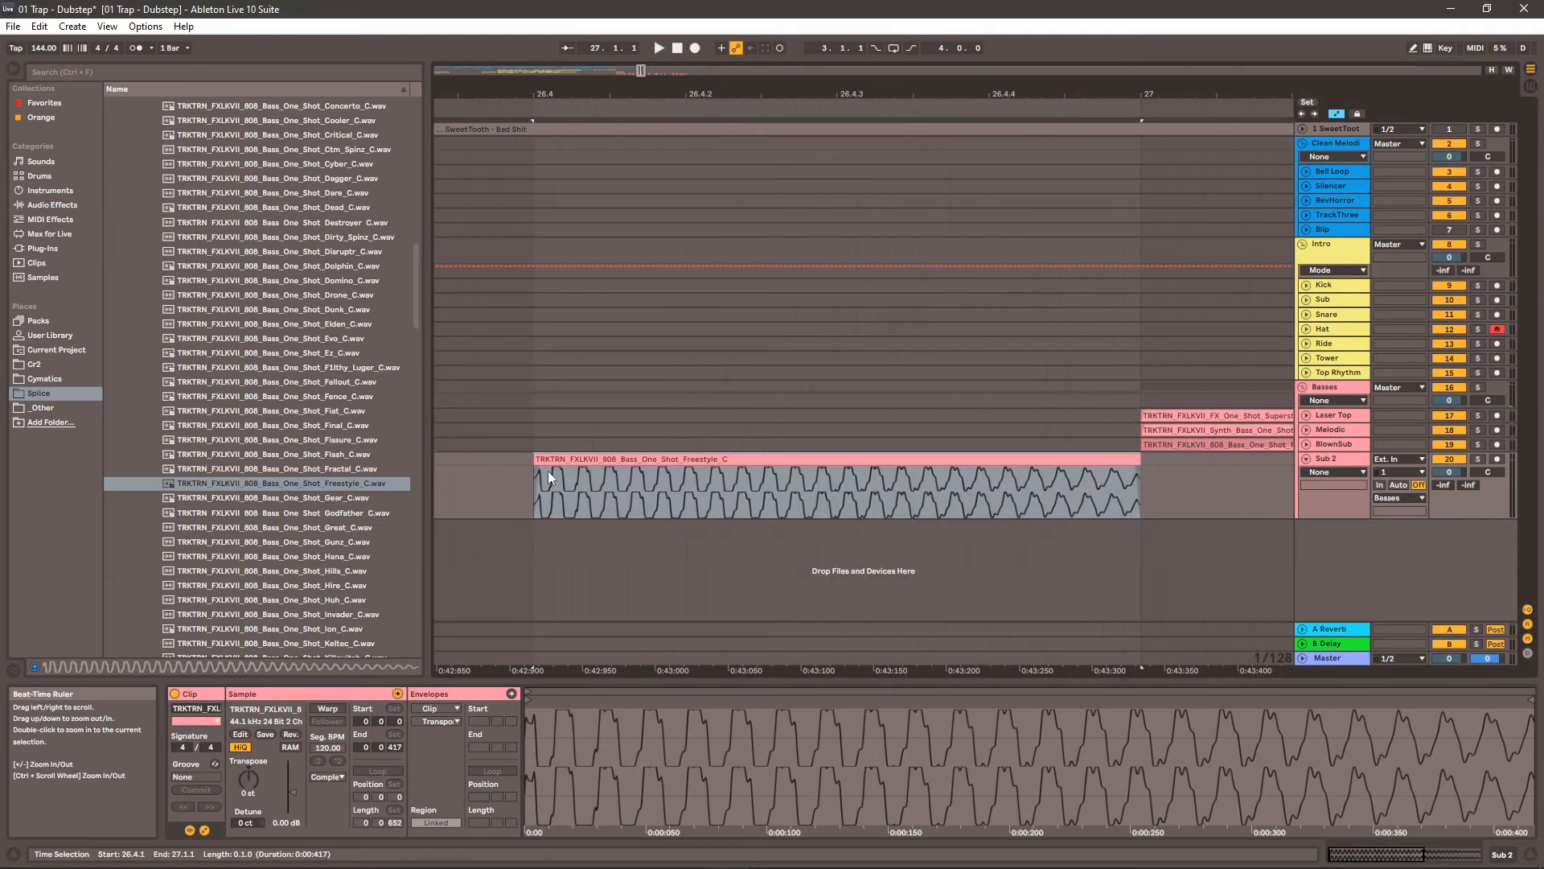
pyautogui.moveTo(714, 95); pyautogui.dragTo(683, 34)
pyautogui.click(636, 485)
pyautogui.press('space')
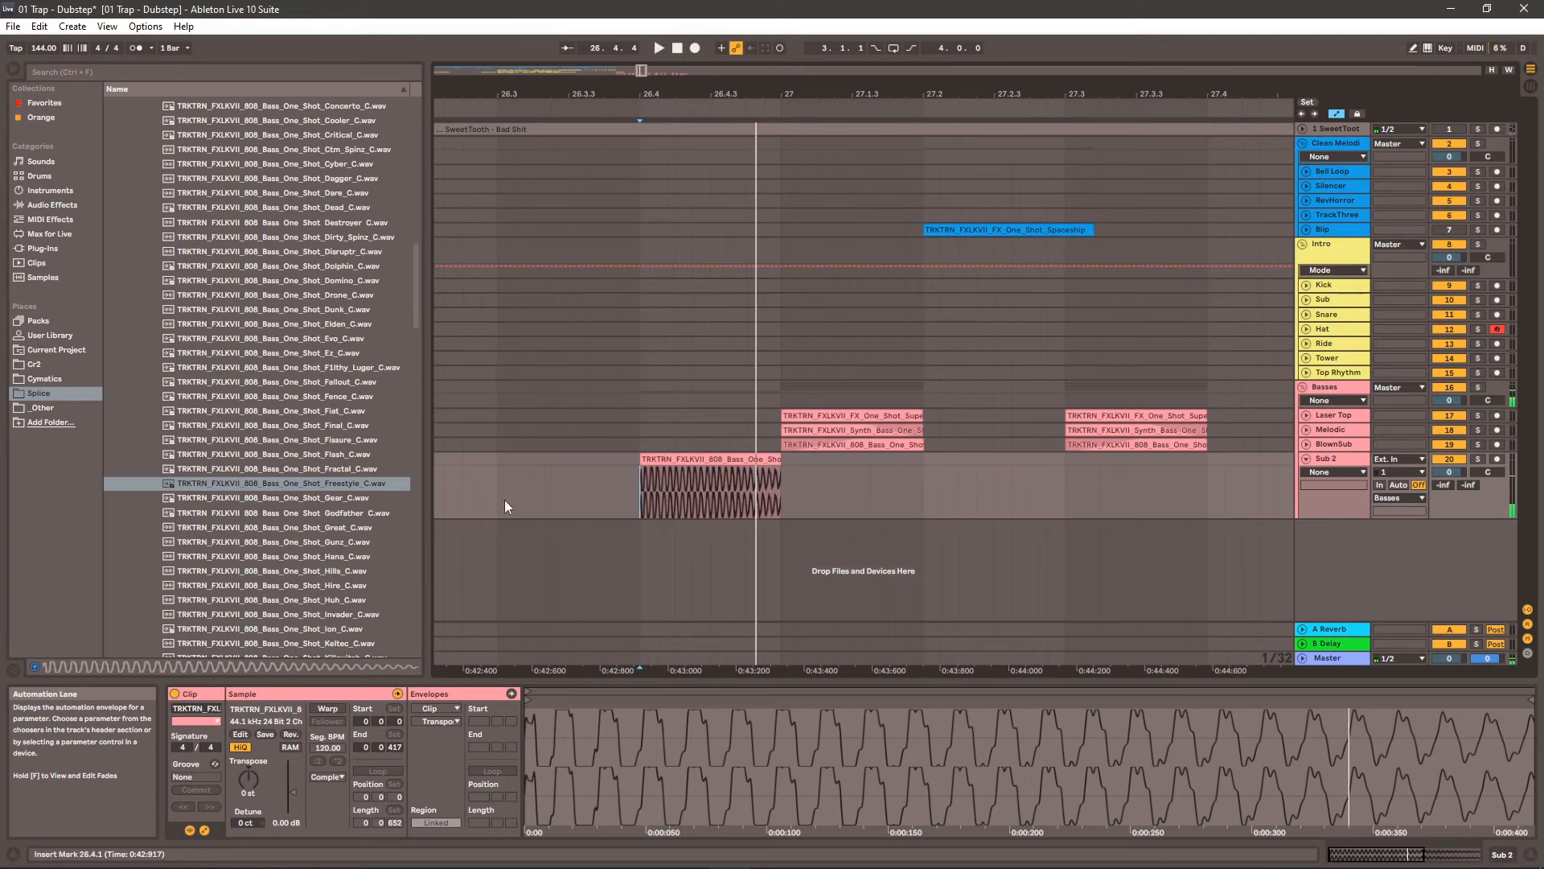
# - Audition the System and Tiger FX one-shots and check the Reso fill before bar 29 against the other basses
pyautogui.scroll(10, 412, 267)
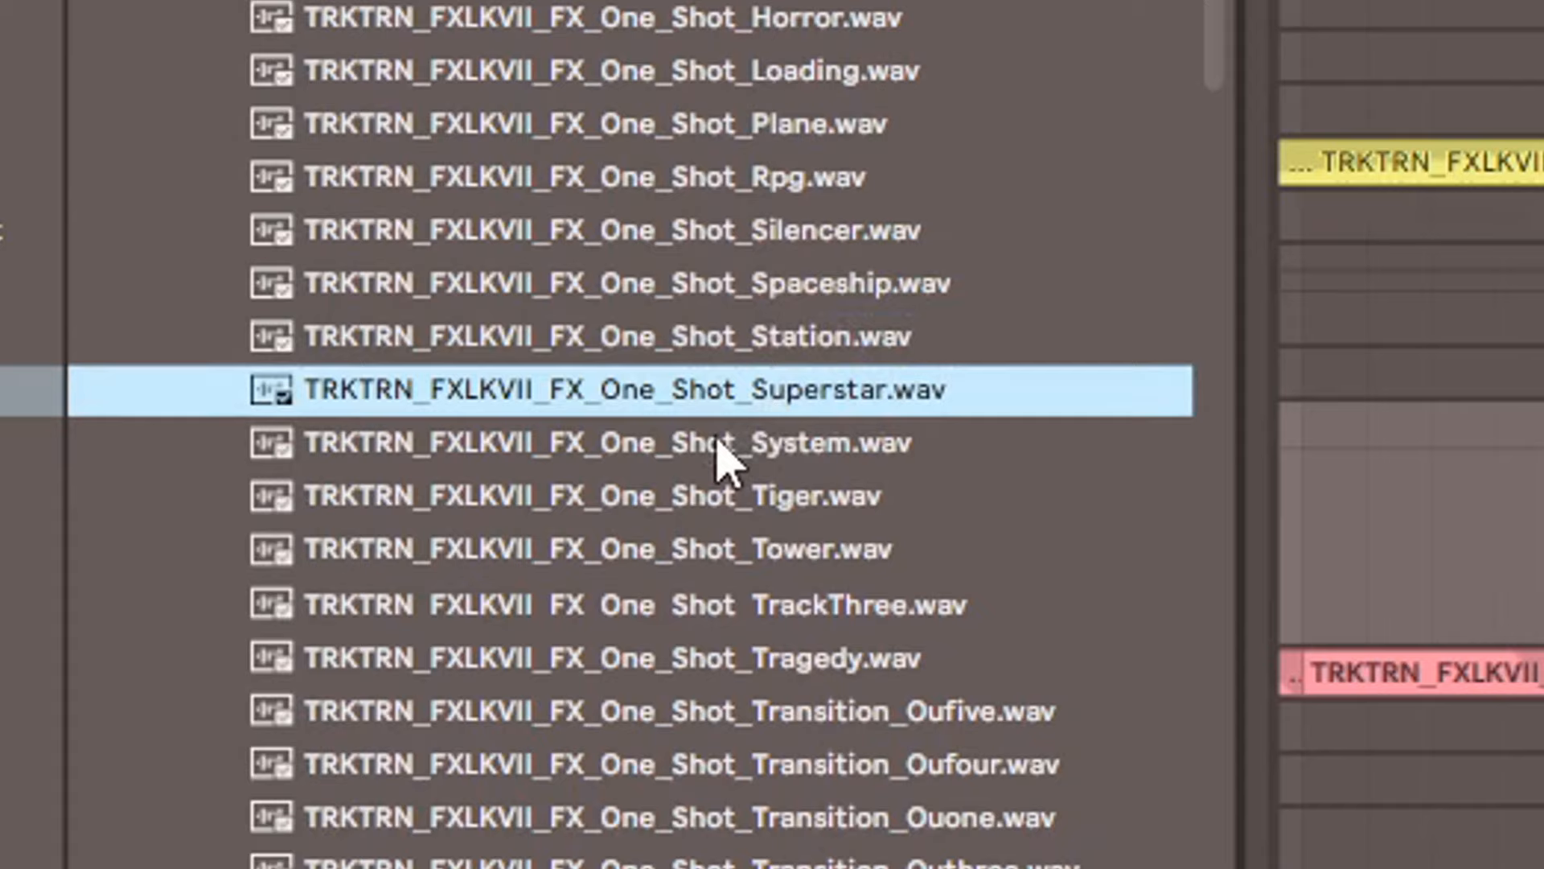
pyautogui.click(718, 451)
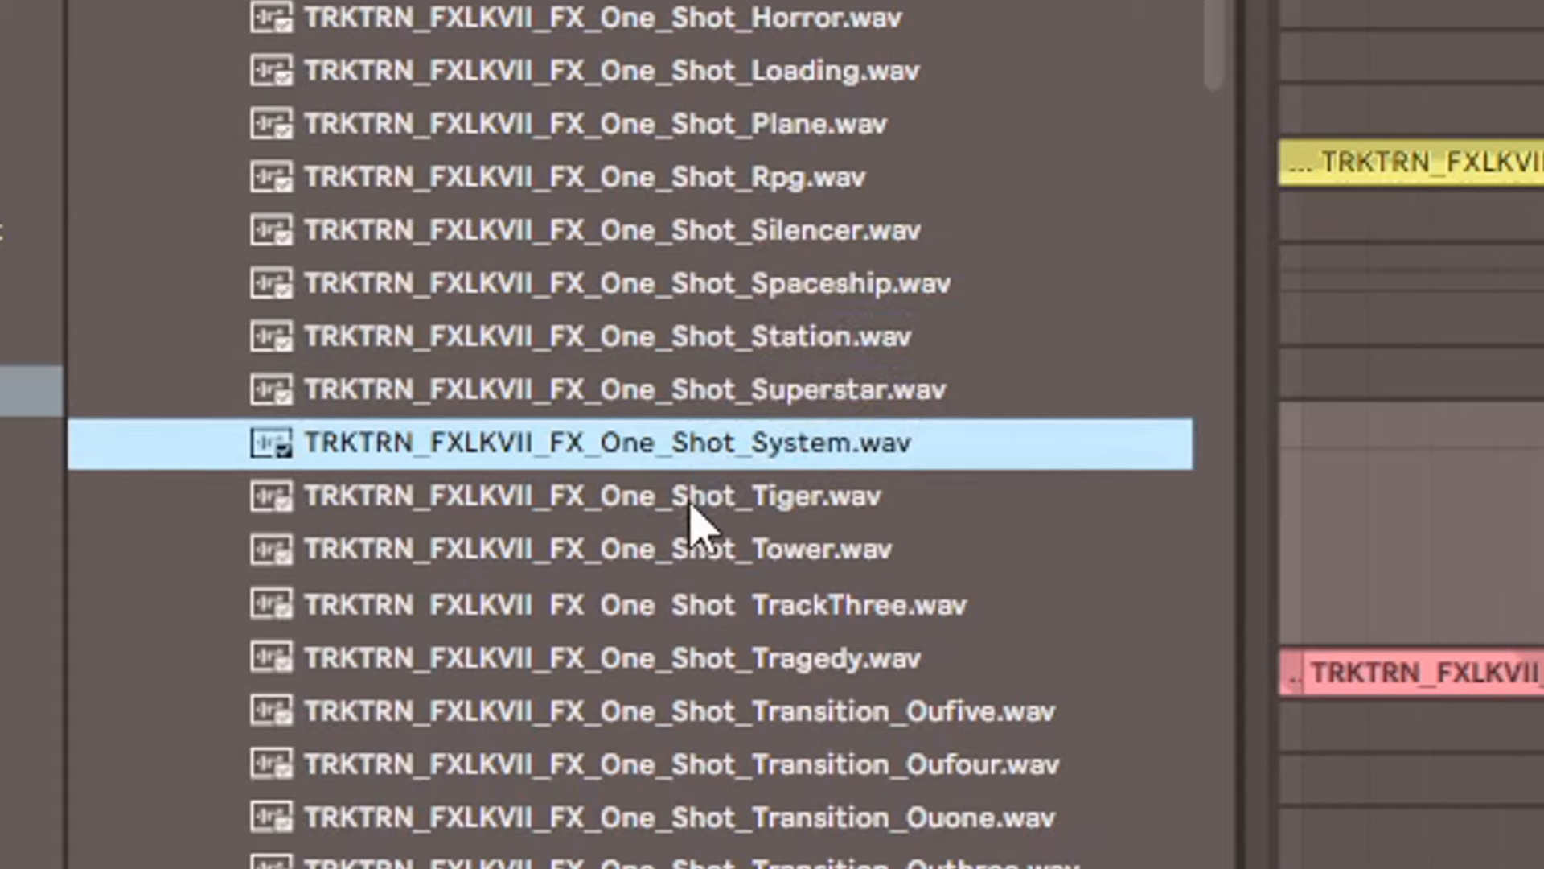
pyautogui.click(700, 506)
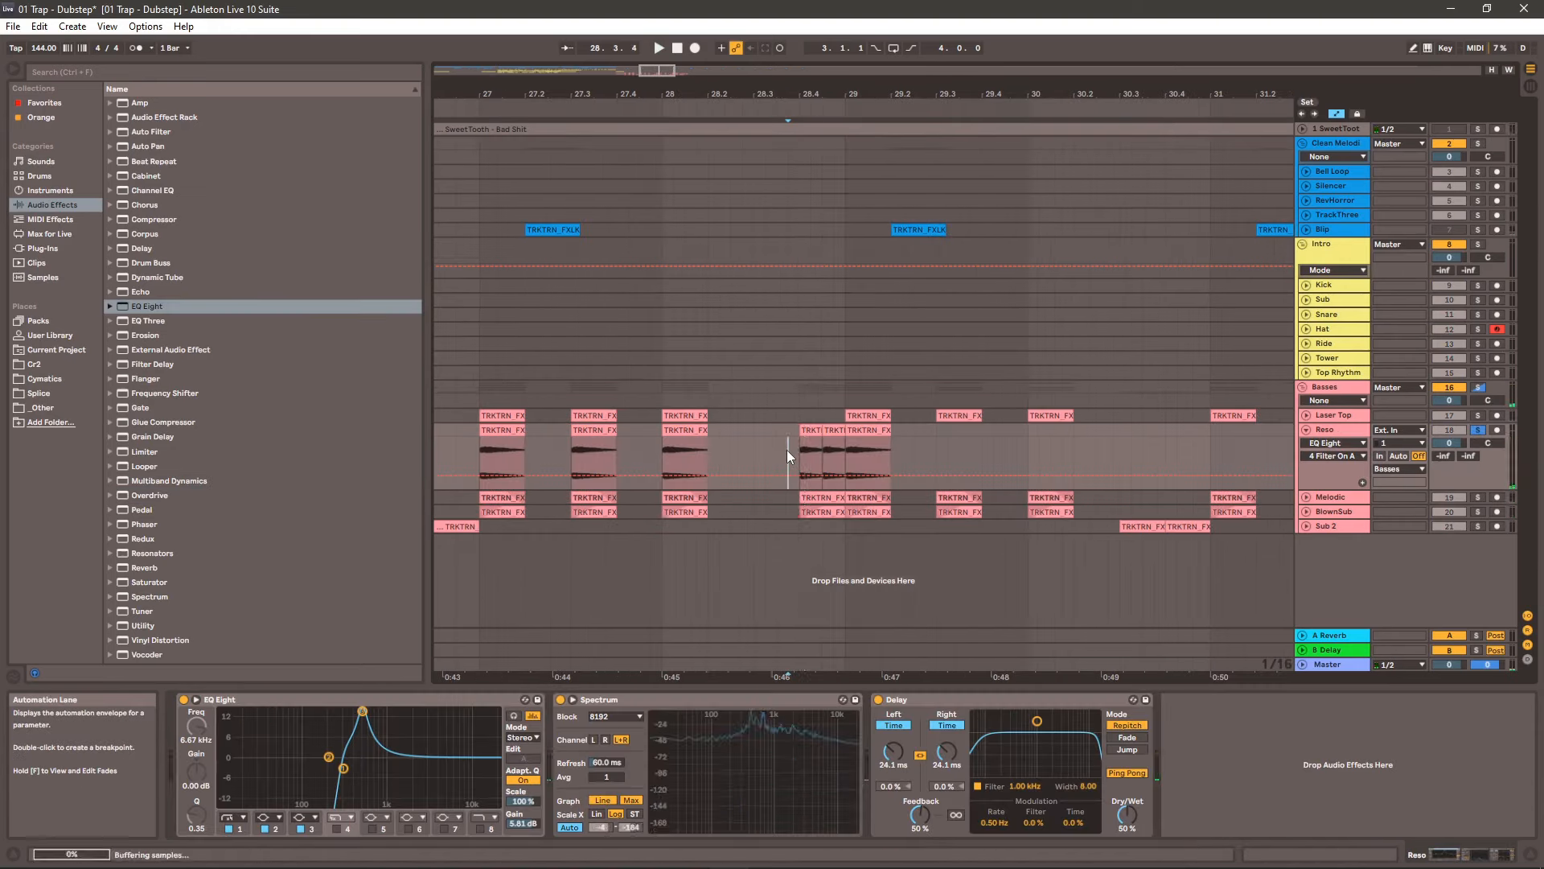
pyautogui.click(787, 450)
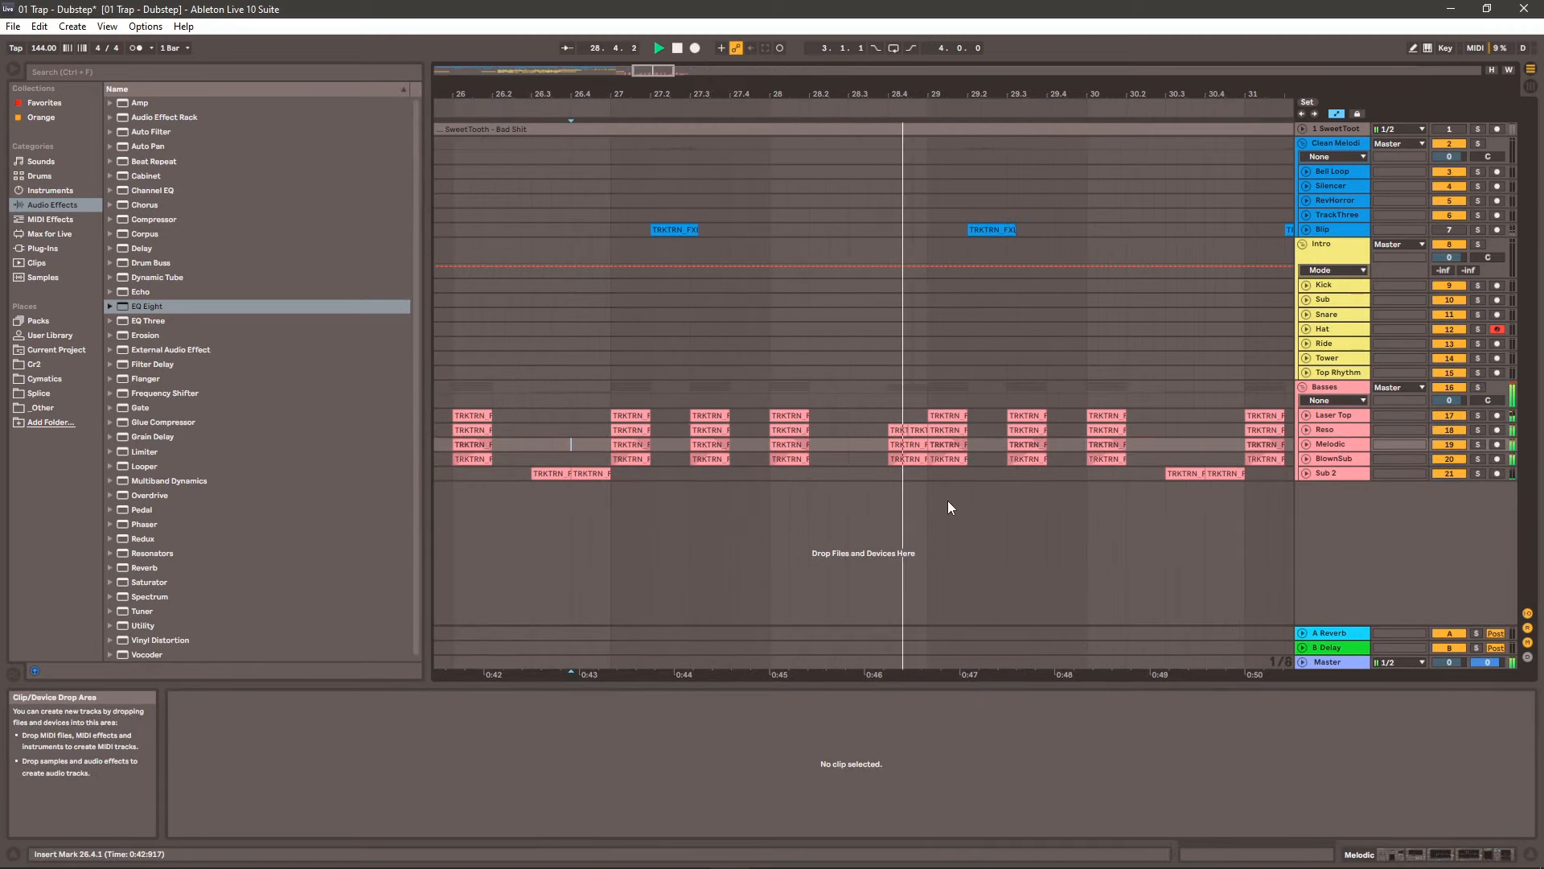
pyautogui.moveTo(872, 94); pyautogui.dragTo(872, 32)
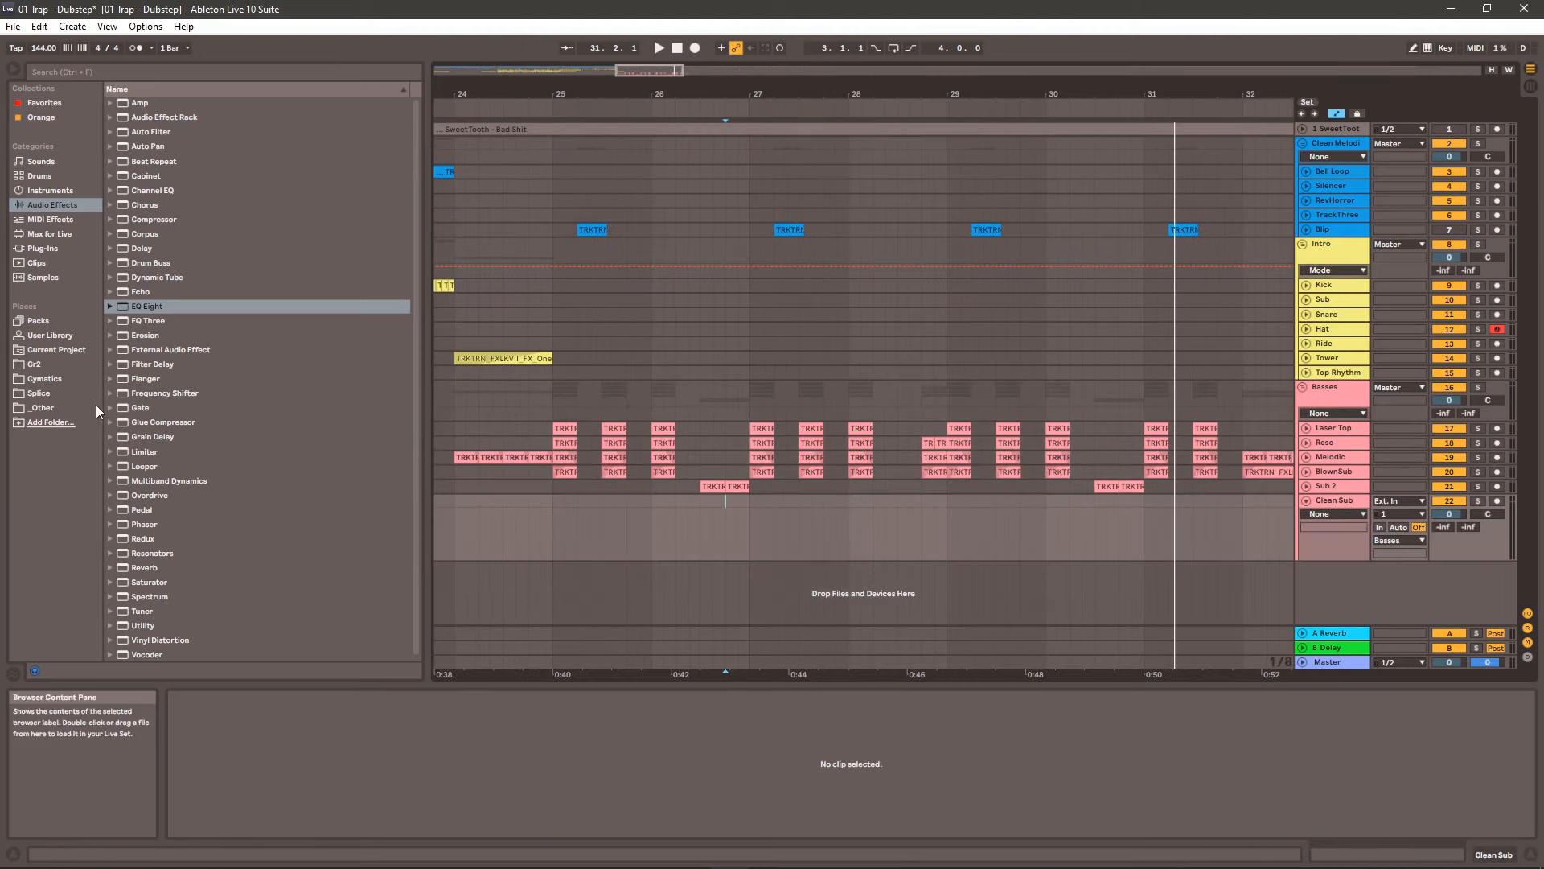
# - Check the Safehouse sub bass on the Clean Sub track in Spectrum and transpose its clip to 12 st
pyautogui.click(40, 394)
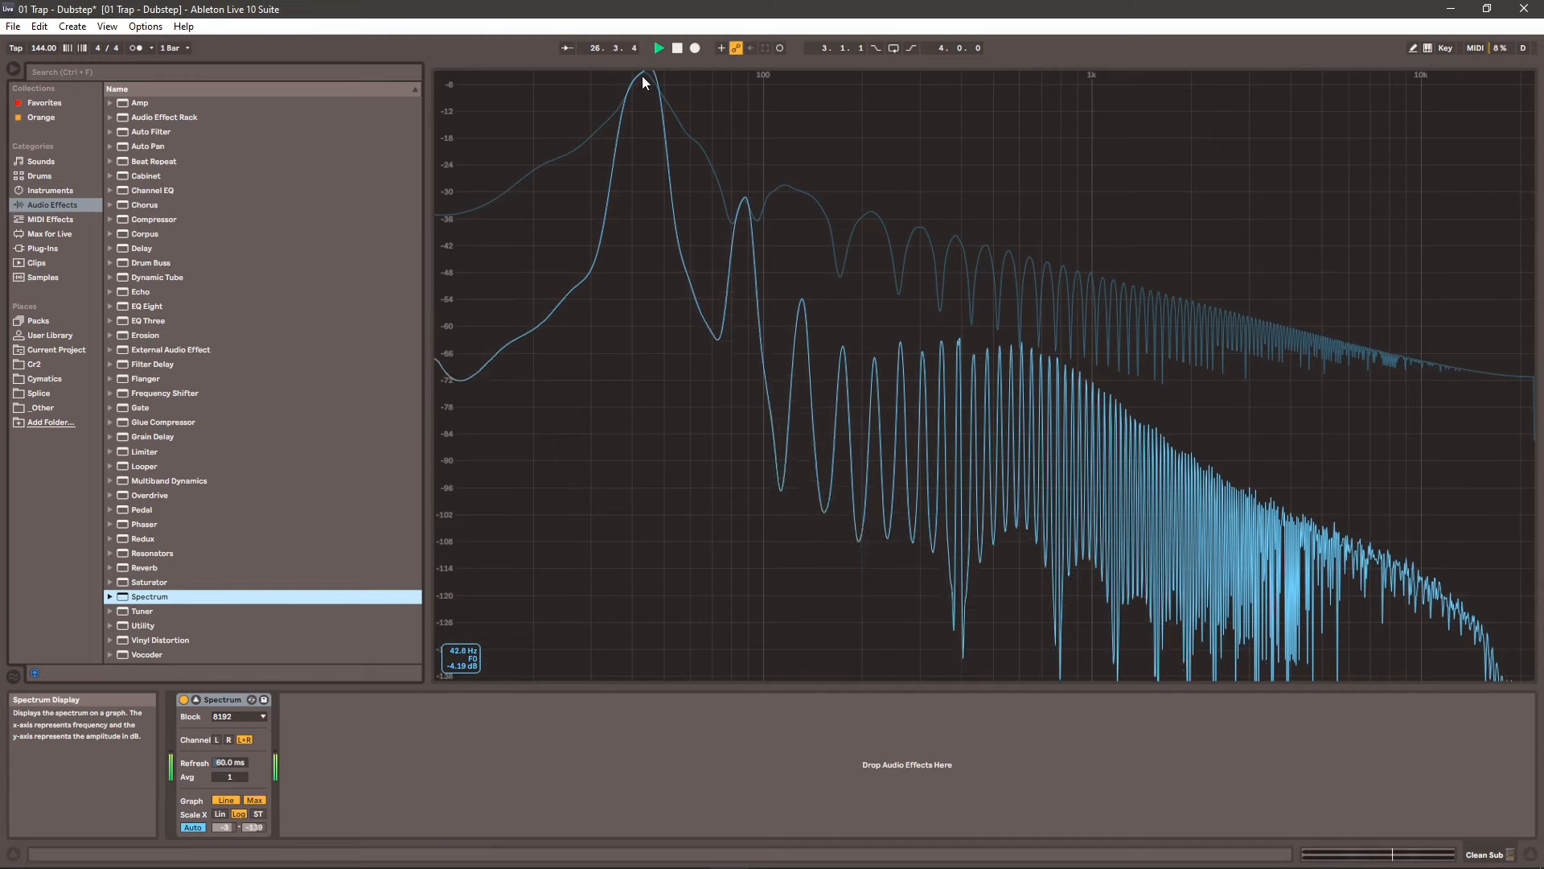
pyautogui.click(195, 700)
pyautogui.doubleClick(619, 497)
pyautogui.press('space')
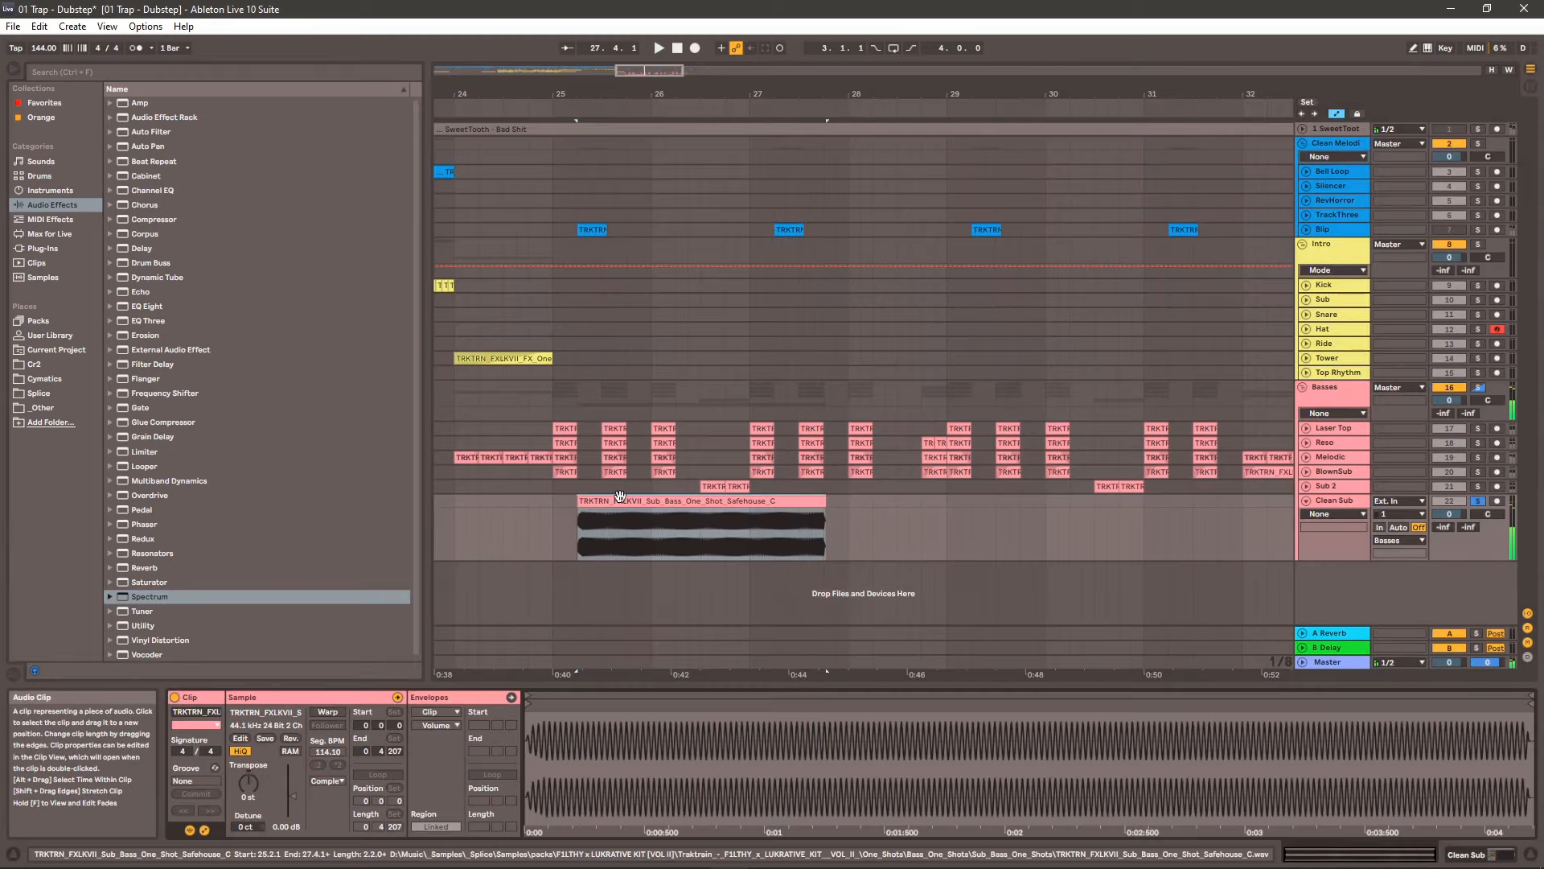
pyautogui.moveTo(246, 784); pyautogui.dragTo(246, 785)
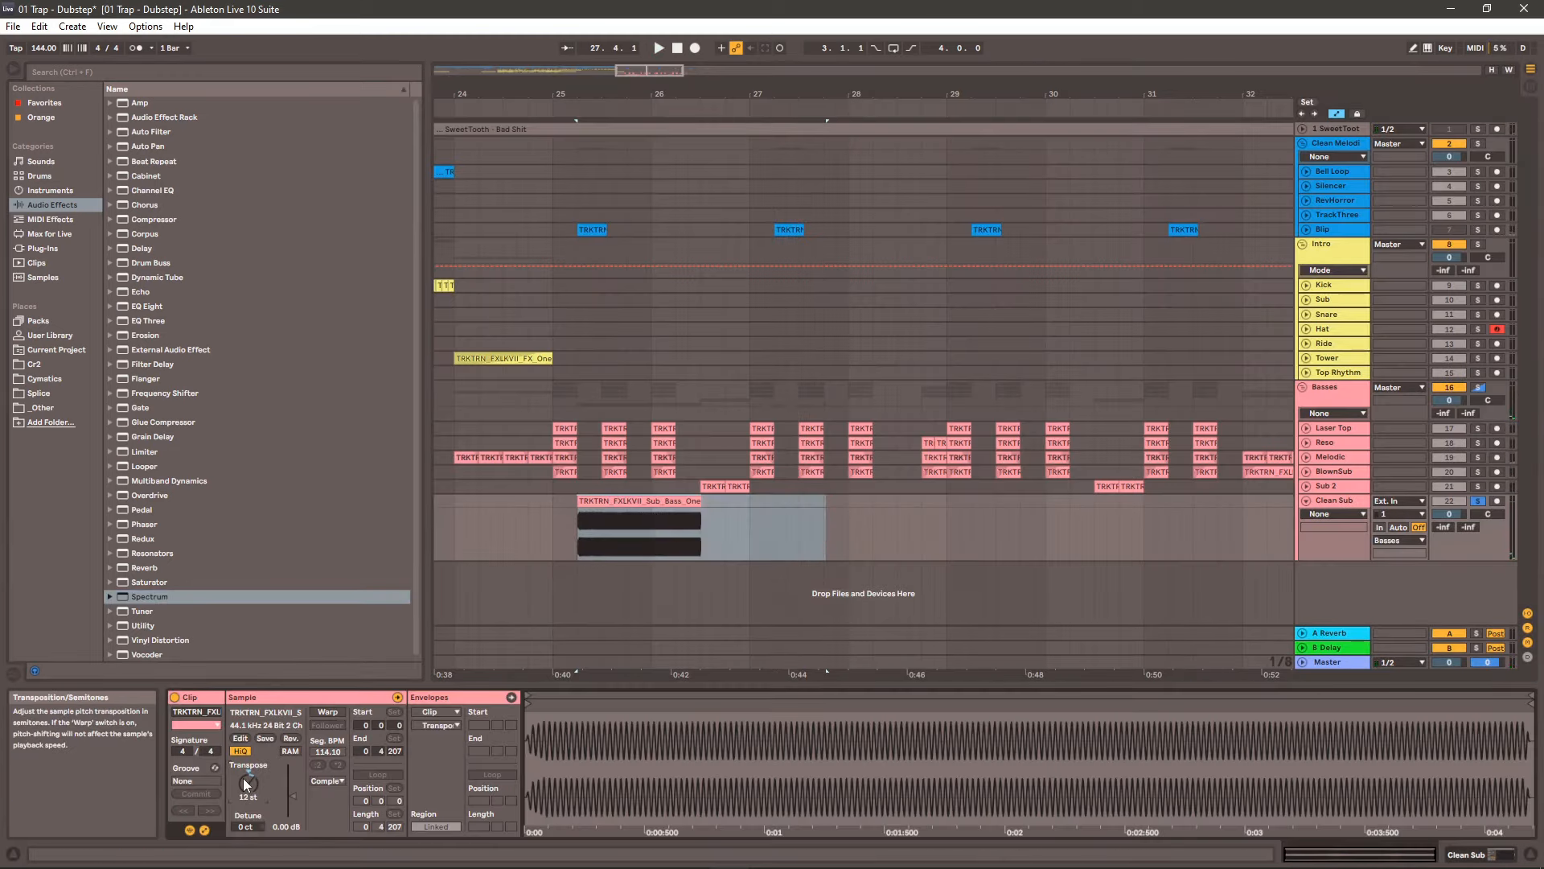
pyautogui.doubleClick(1338, 502)
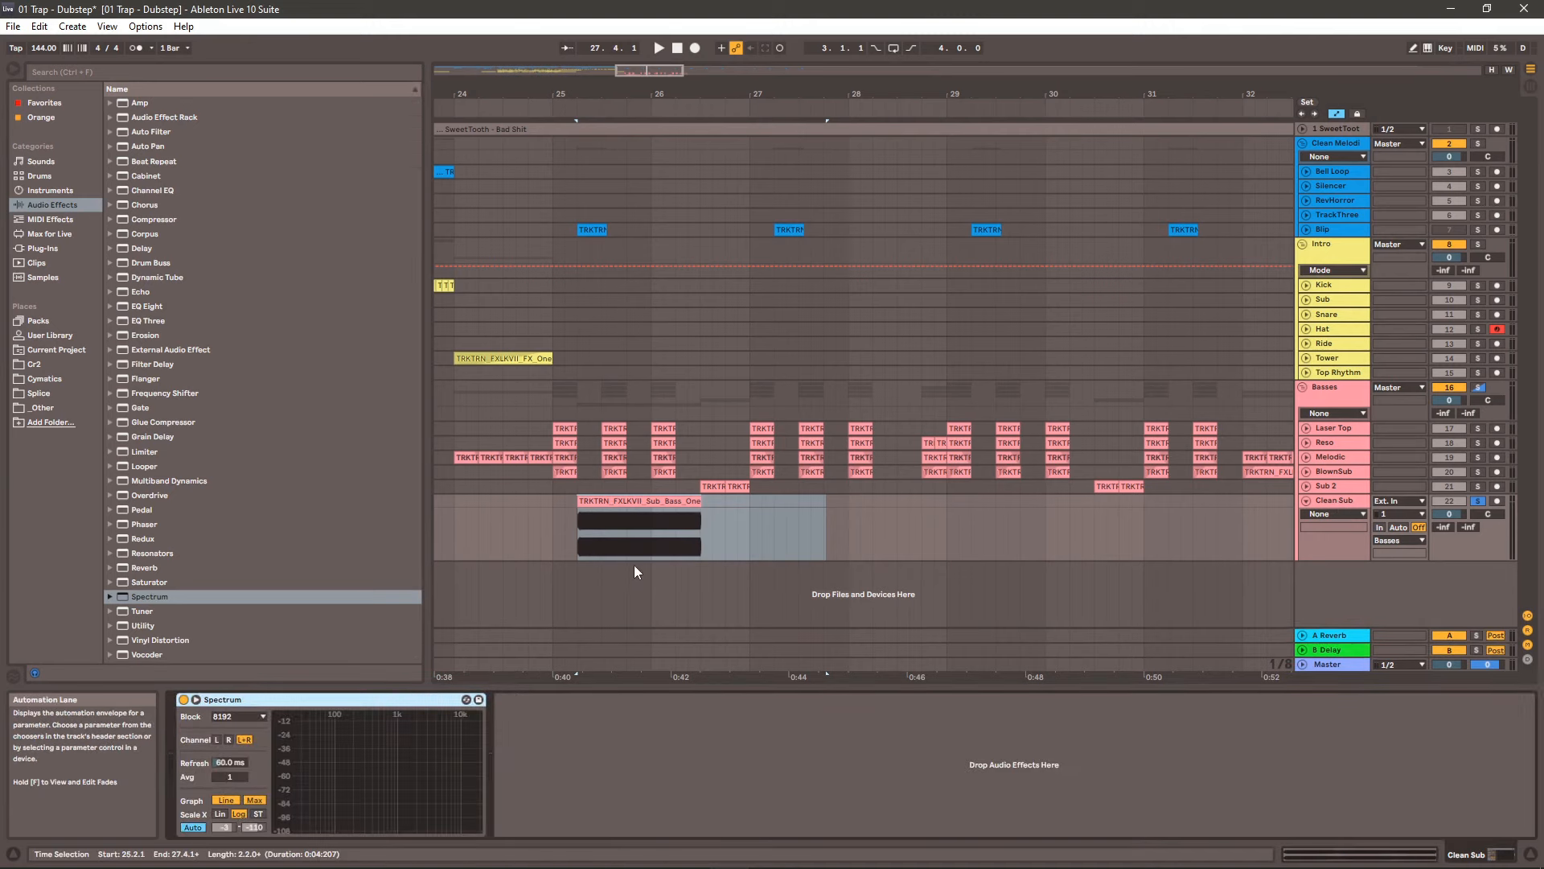
pyautogui.click(575, 522)
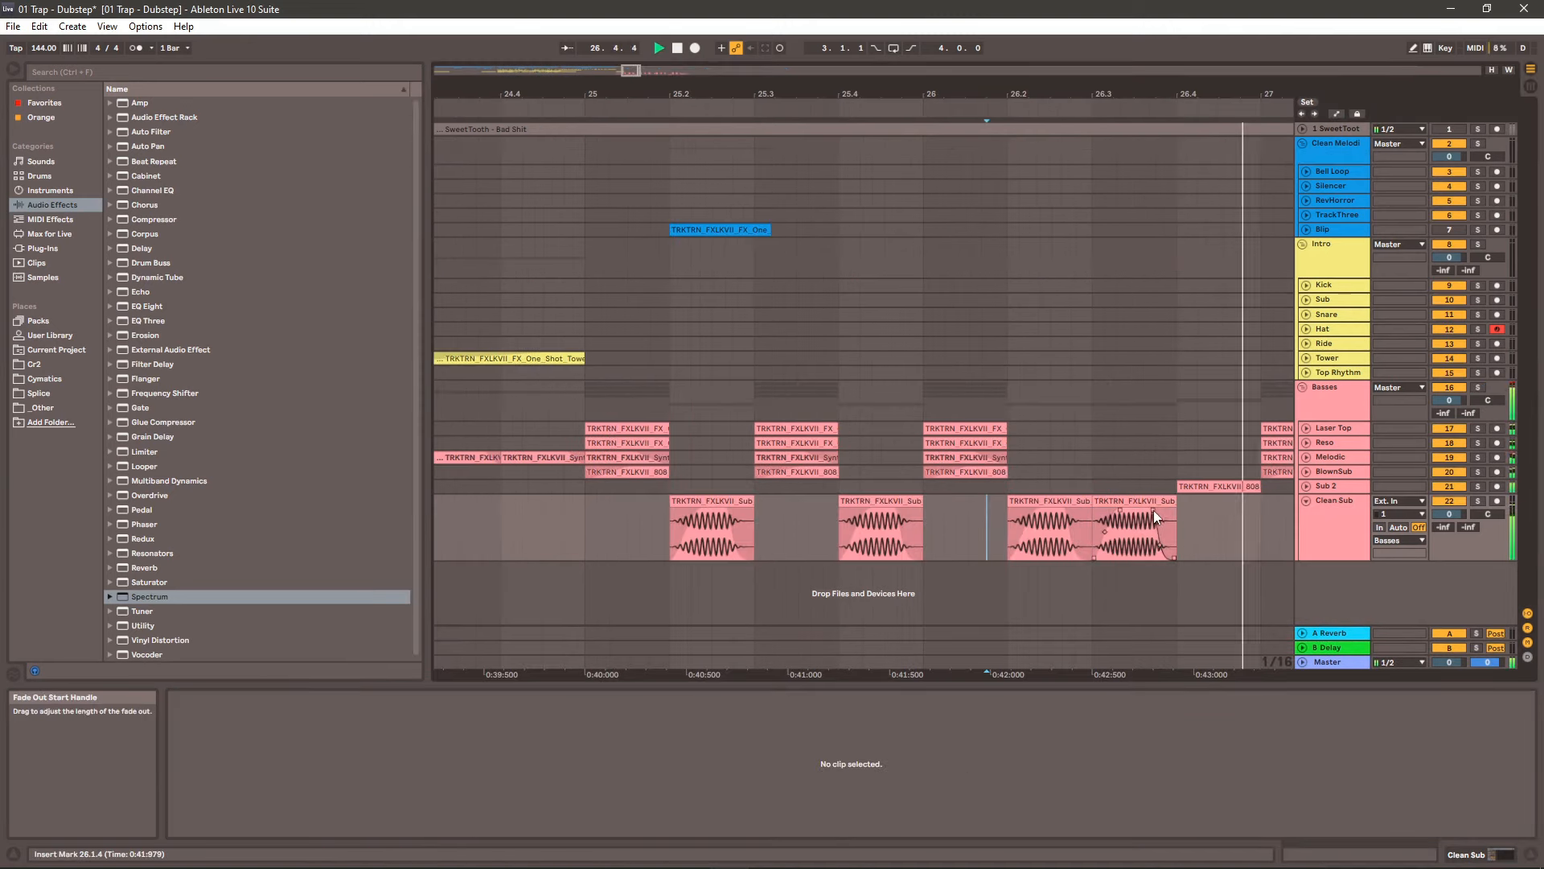
# - Adjust the fade-out of the Clean Sub clip ending at 26.4 and select Spectrum on the new synth bass track
pyautogui.moveTo(1153, 510); pyautogui.dragTo(1150, 511)
pyautogui.moveTo(933, 94); pyautogui.dragTo(695, 58)
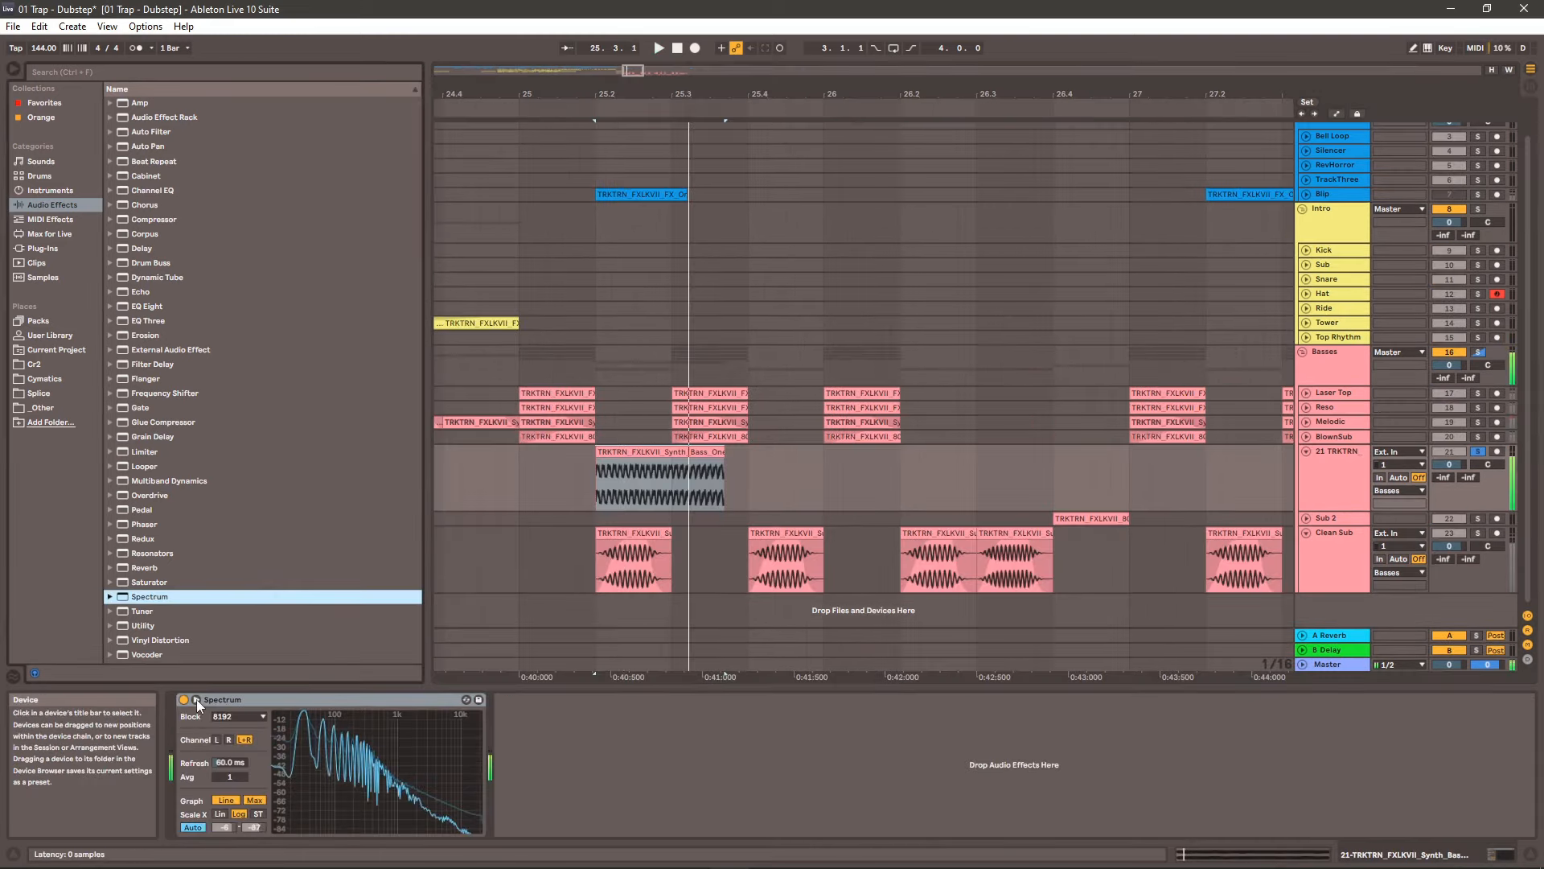
pyautogui.click(473, 699)
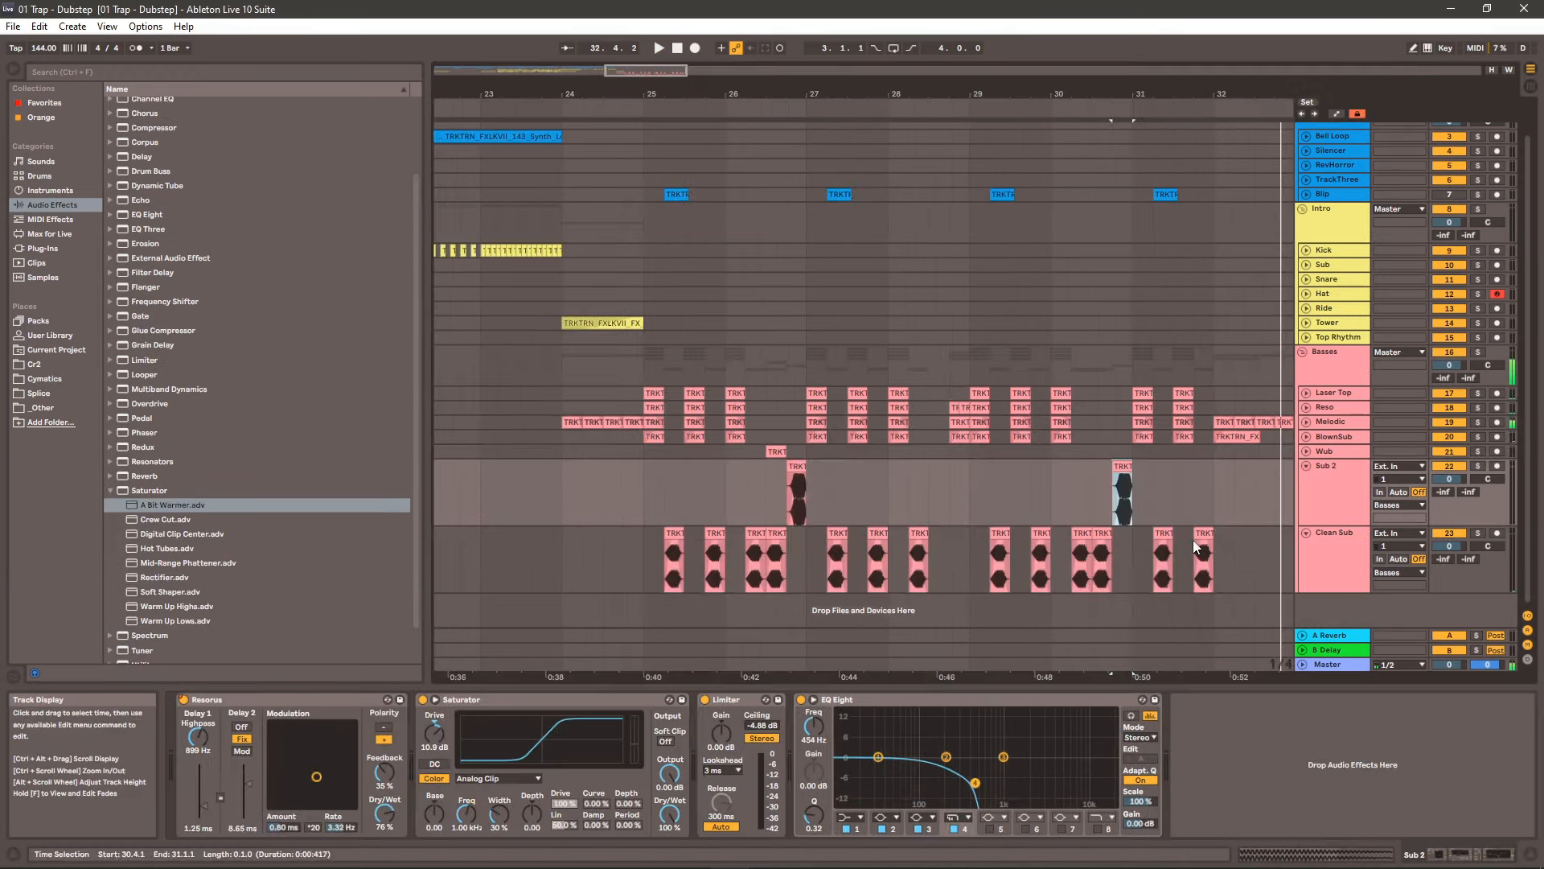
# - Fold the Sub 2 and Clean Sub tracks, and insert a new audio track below them in a green group named Dumbs
pyautogui.click(1313, 495)
pyautogui.click(1307, 499)
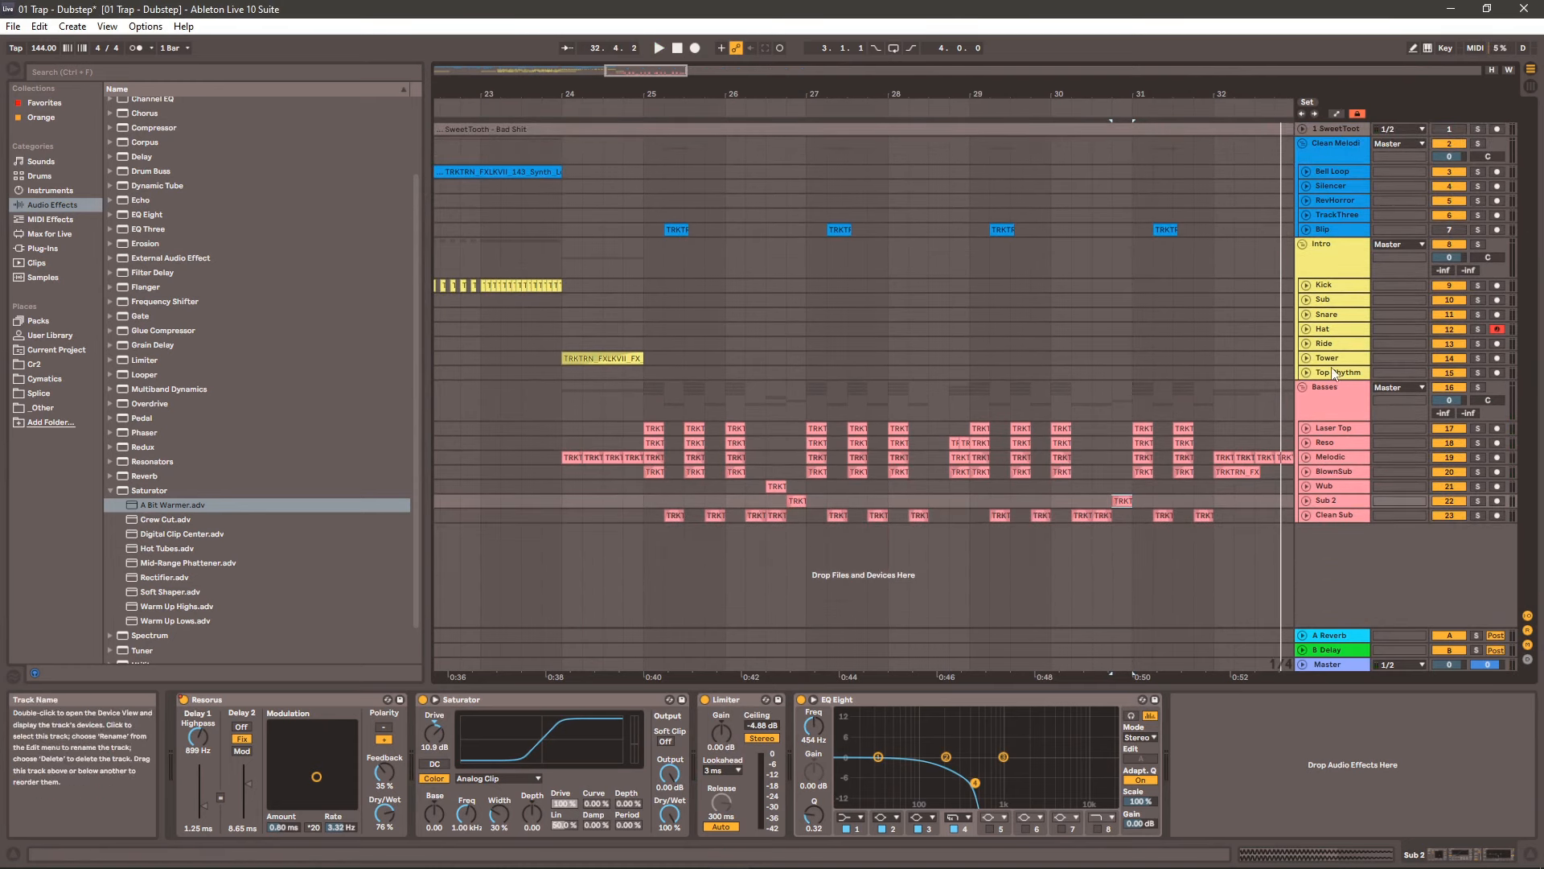
pyautogui.rightClick(1337, 557)
pyautogui.click(1368, 566)
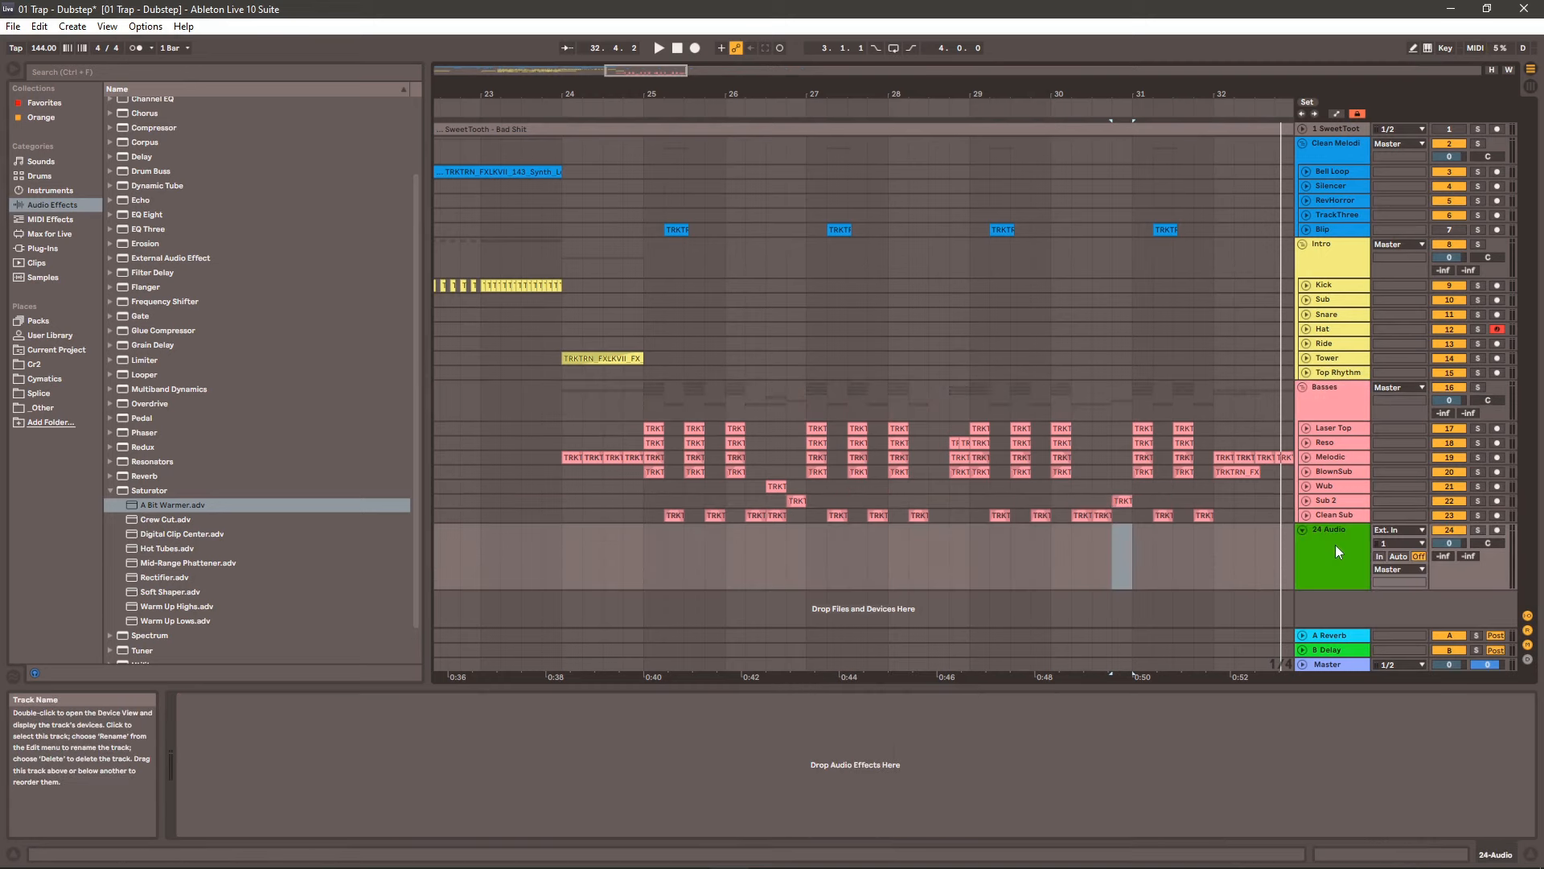
pyautogui.rightClick(1336, 546)
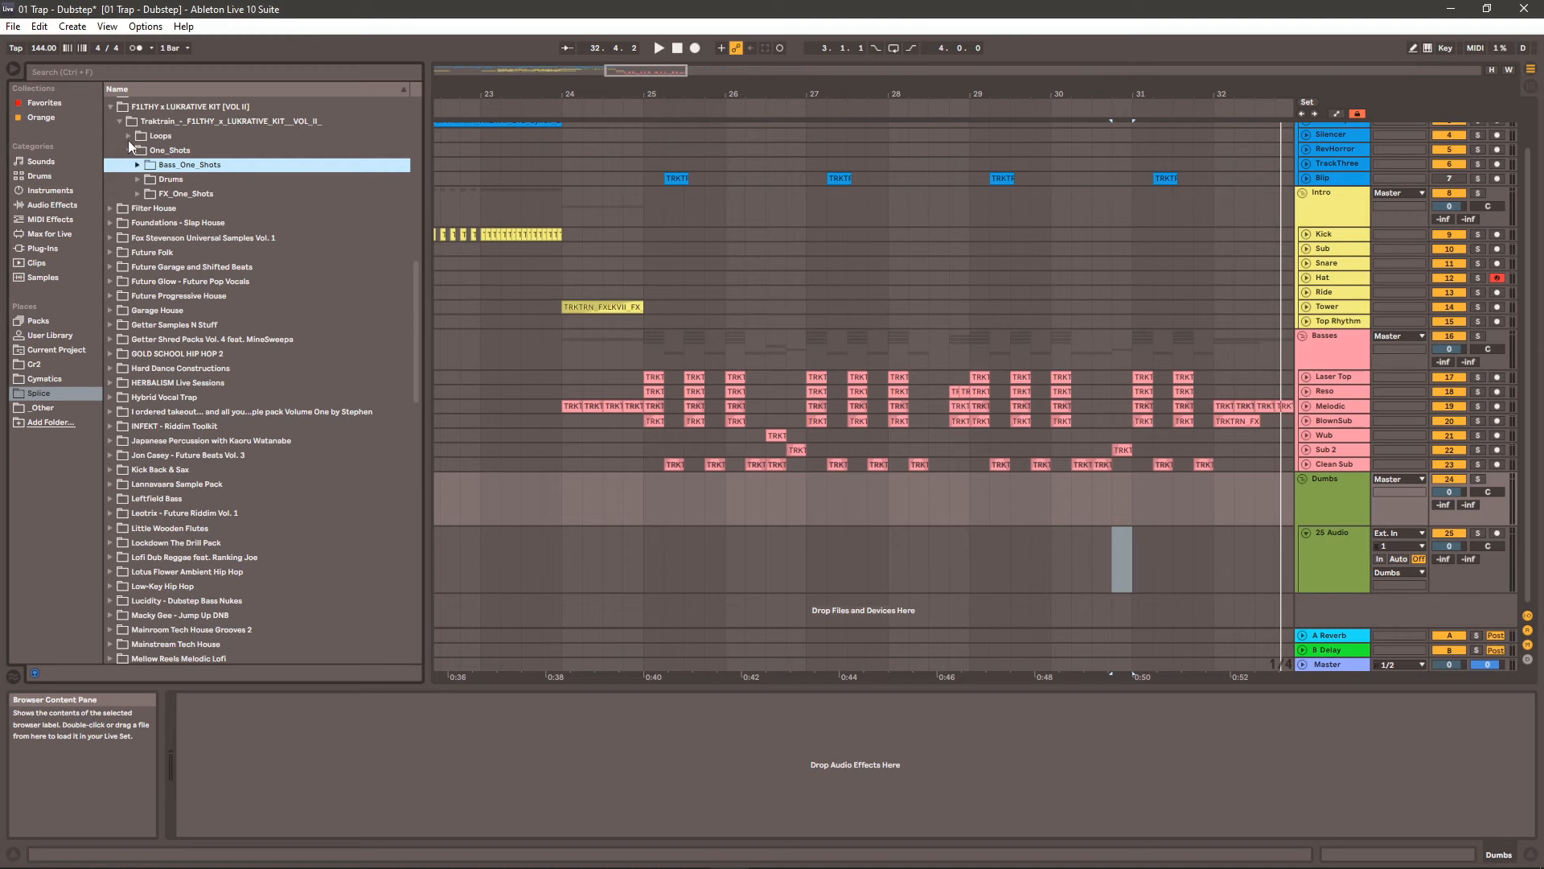
# - Find the Boomer kick in the kit's Kicks folder and place it at bar 25 on the new drum track
pyautogui.click(138, 177)
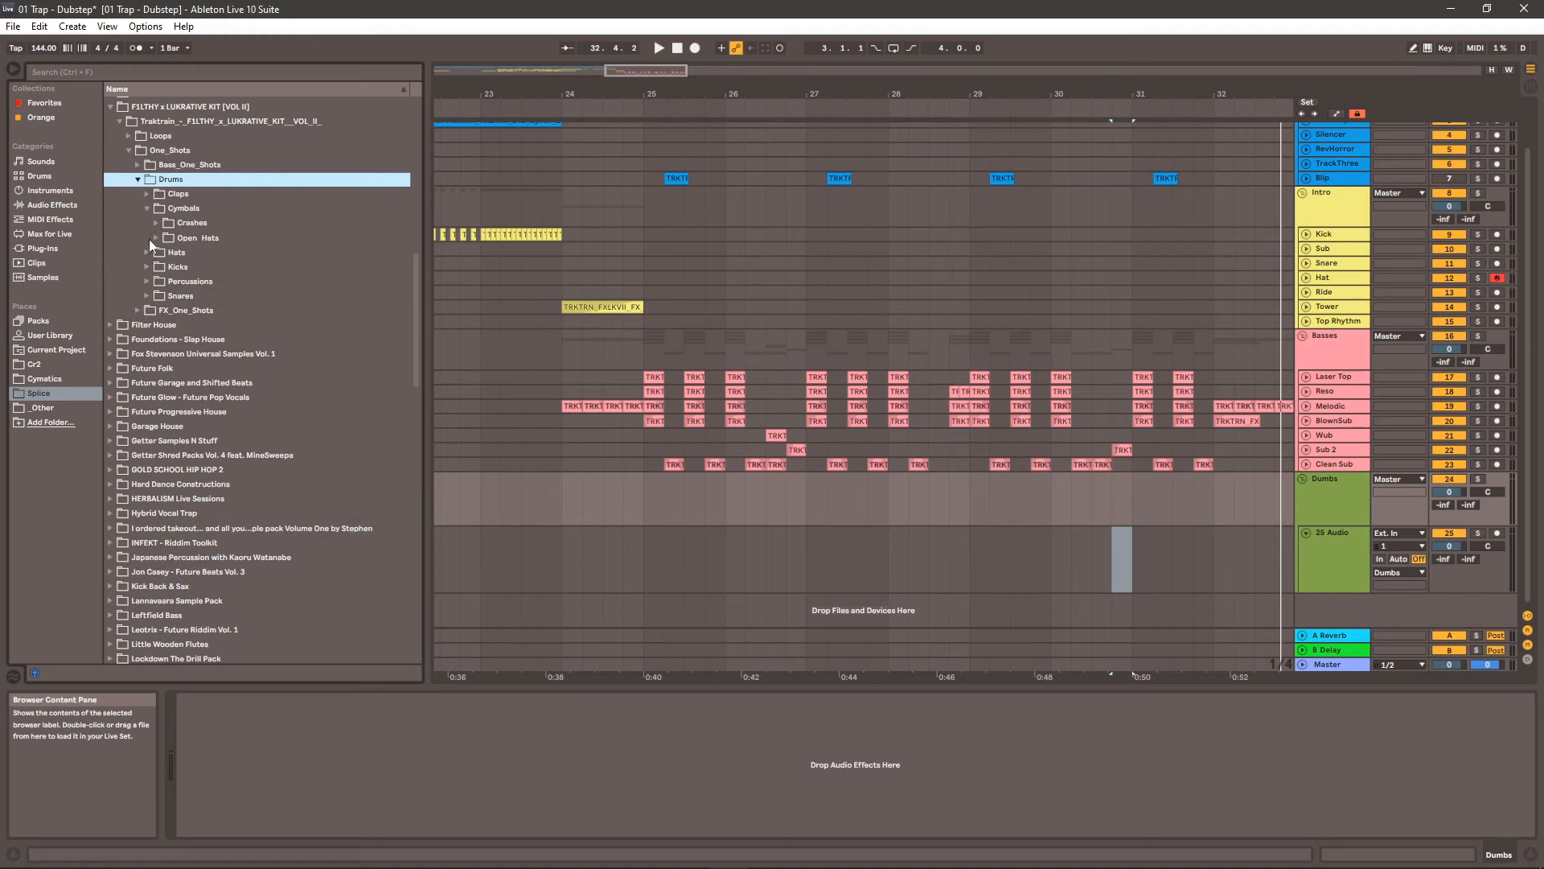
pyautogui.click(146, 265)
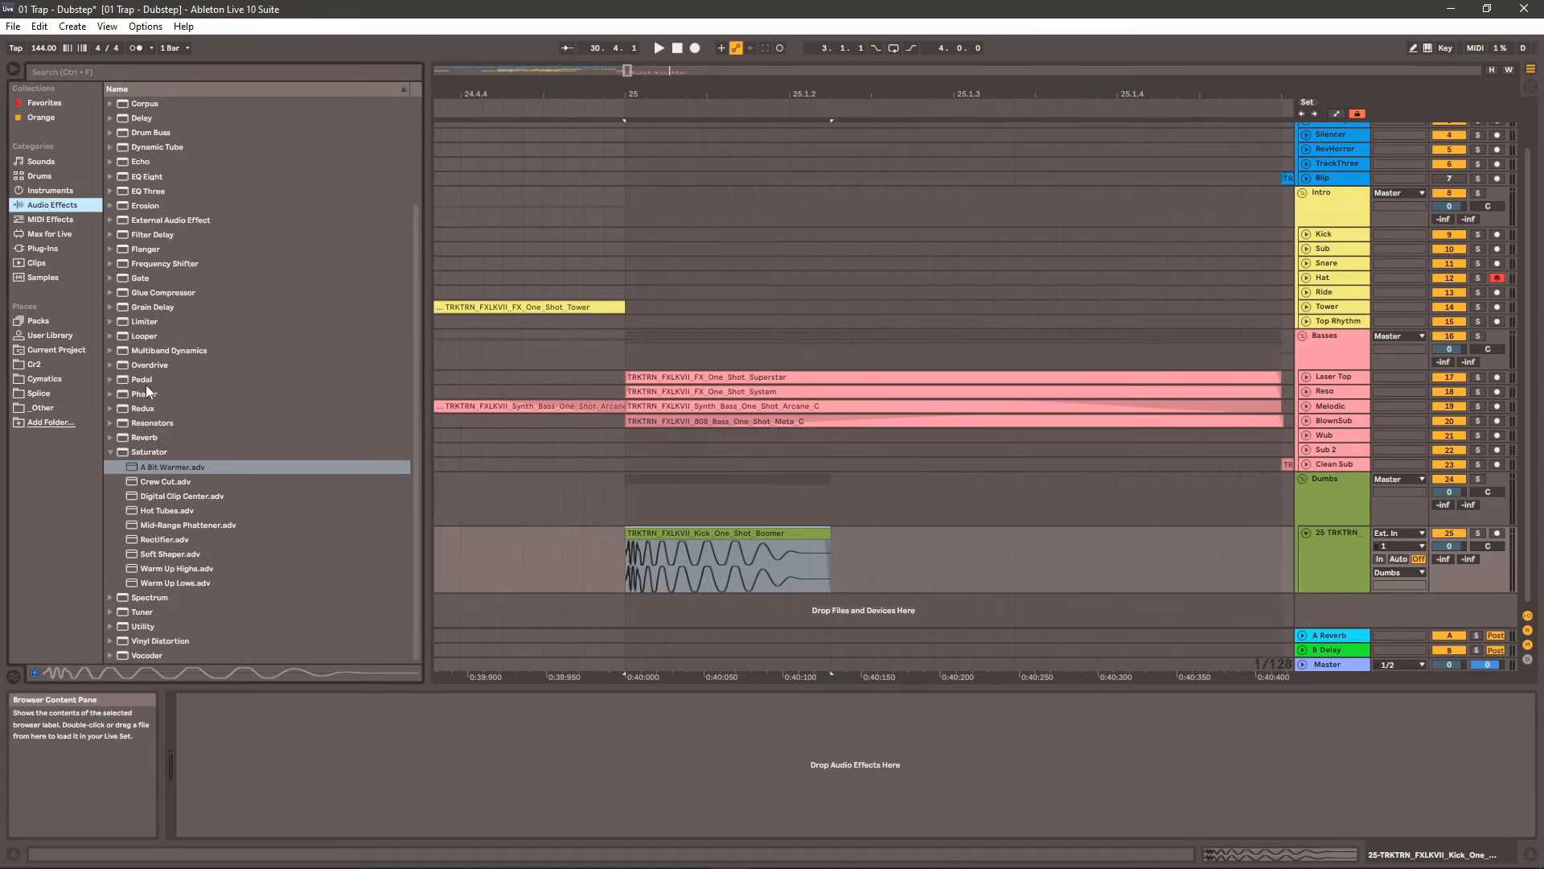
# - Play the Boomer kick through Spectrum to check its fundamental, collapse the analyzer and open the kick clip
pyautogui.click(113, 452)
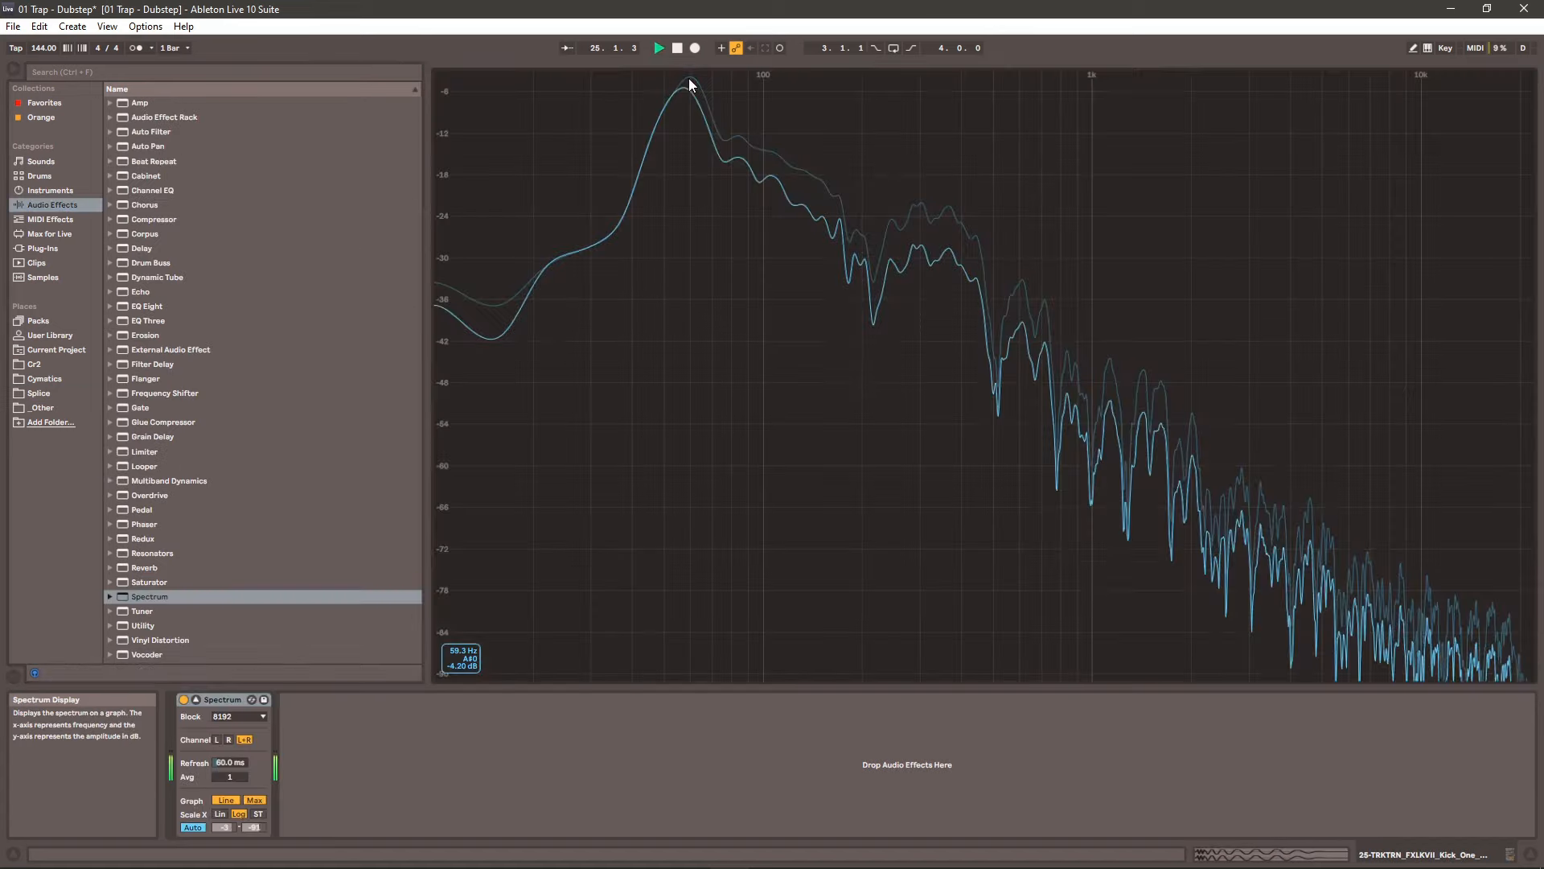
pyautogui.press('space')
pyautogui.press('space')
pyautogui.press('space')
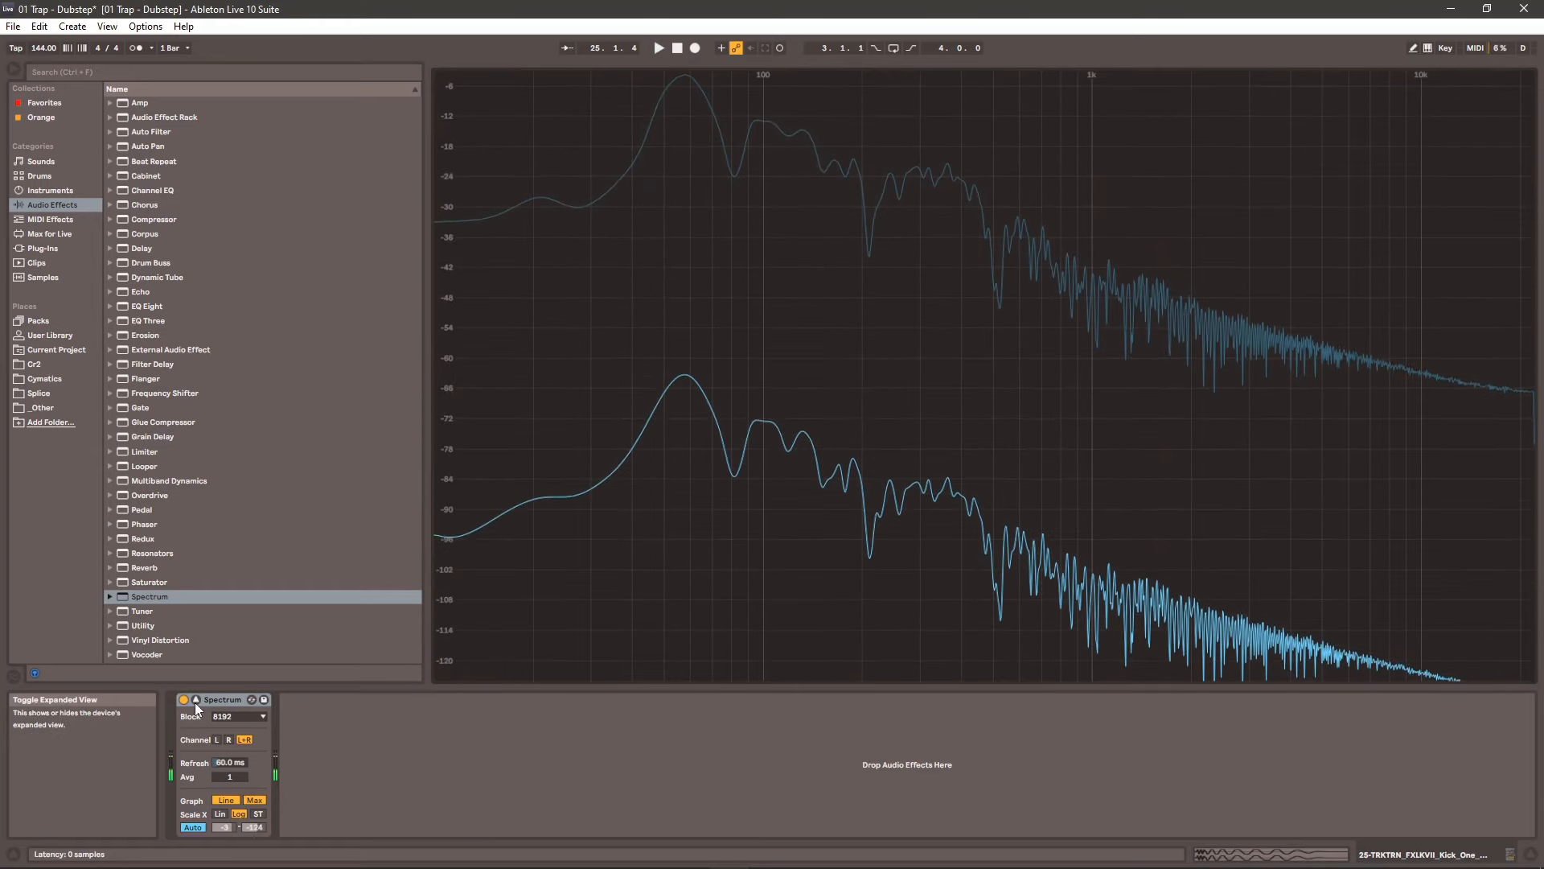
pyautogui.click(252, 699)
pyautogui.doubleClick(772, 533)
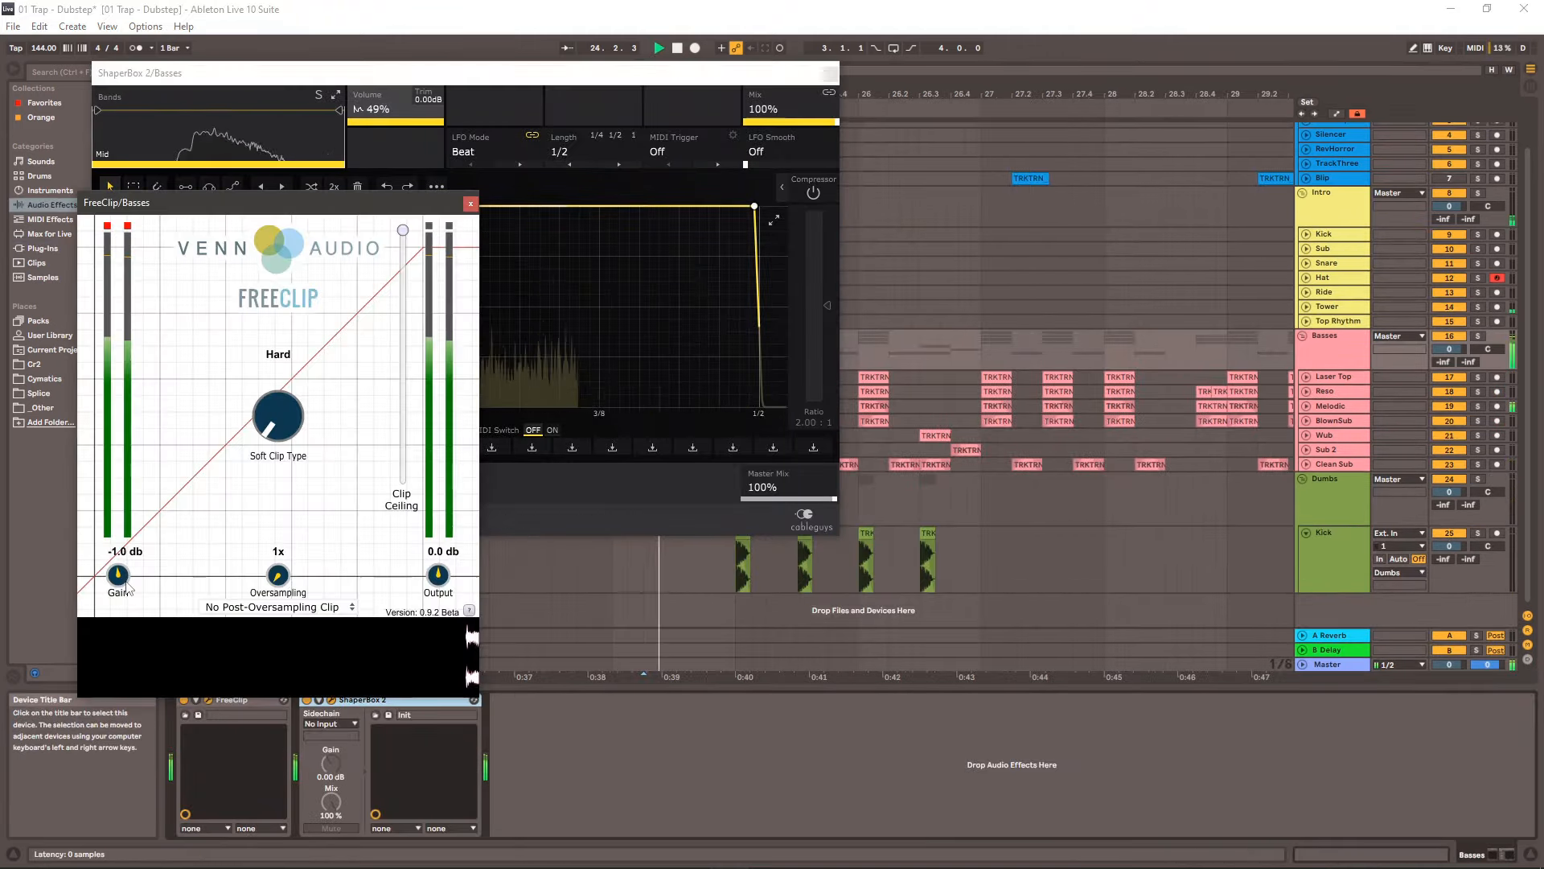
# - Adjust the input gain of FreeClip on the Basses group during playback
pyautogui.moveTo(120, 575); pyautogui.dragTo(121, 576)
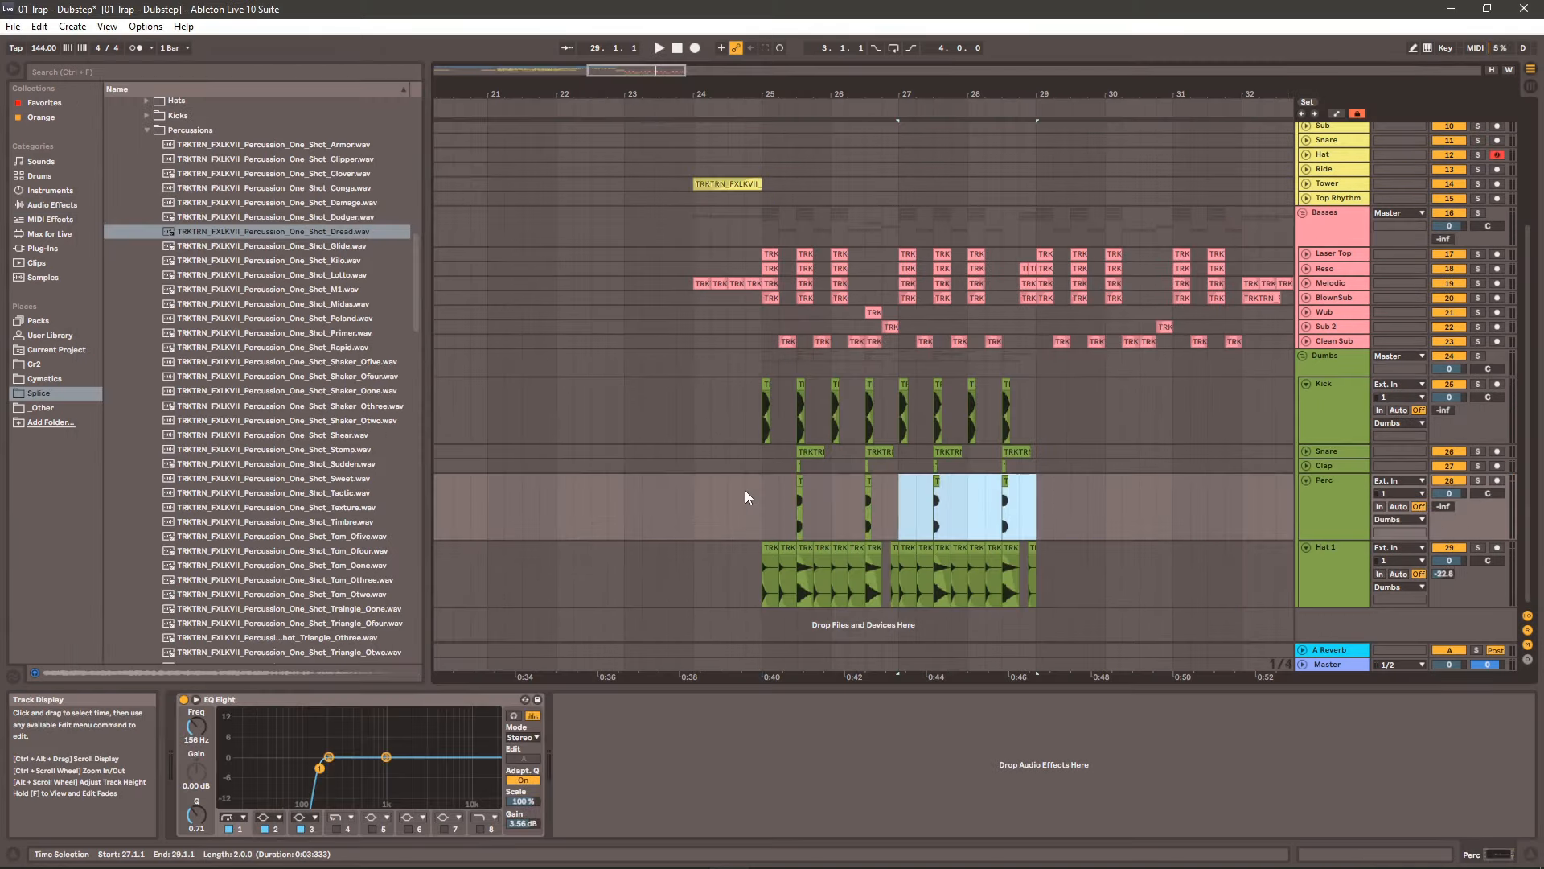
# - Play the drum pattern together with the basses from bar 25
pyautogui.click(759, 486)
pyautogui.moveTo(859, 98); pyautogui.dragTo(746, 123)
pyautogui.press('space')
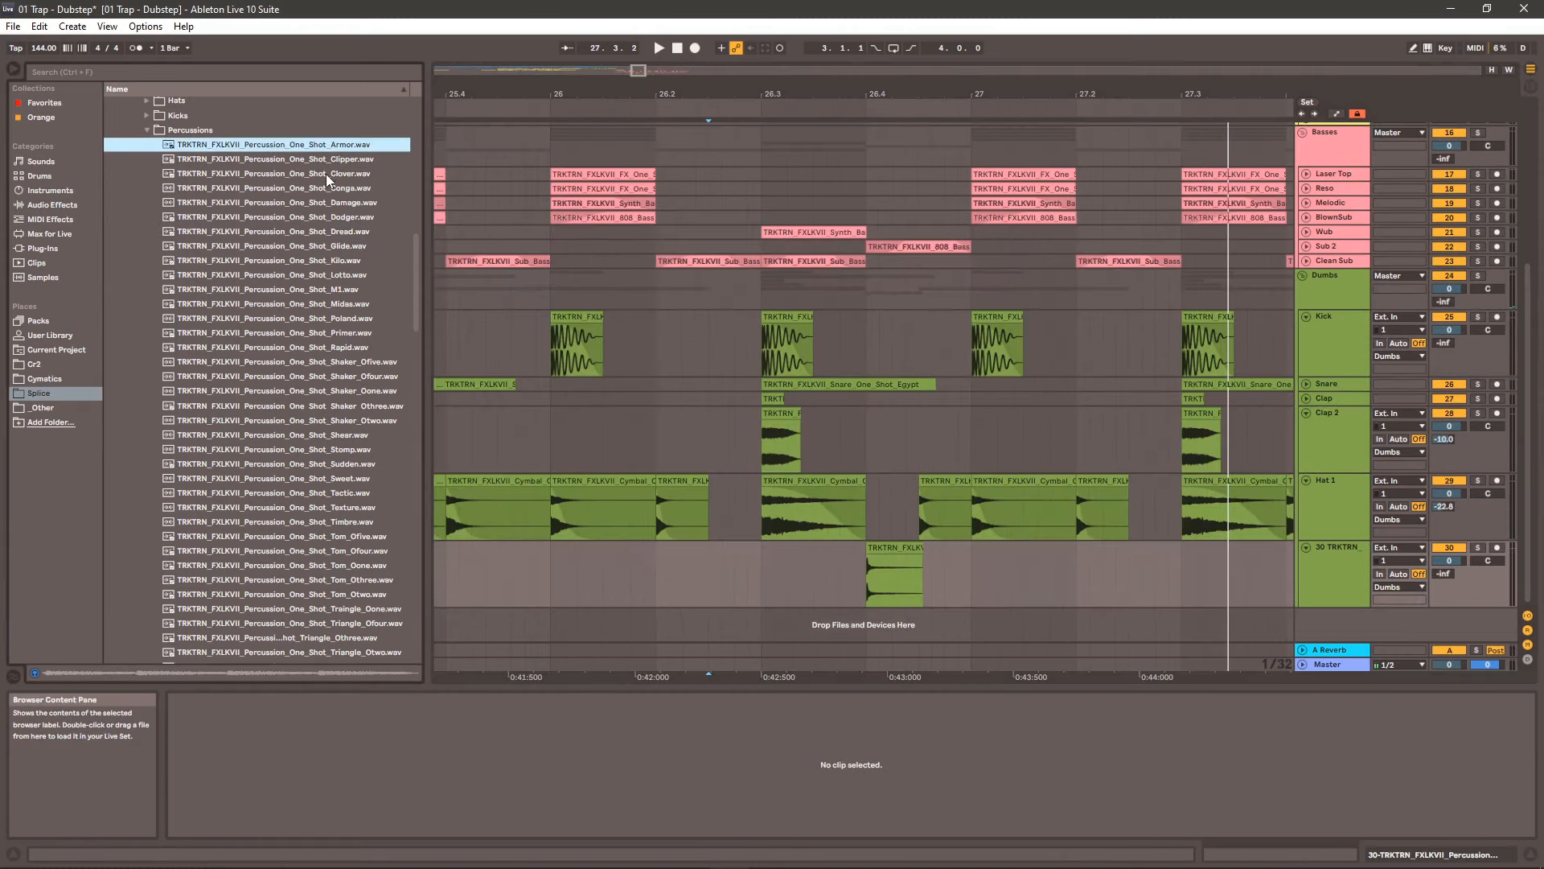
# - Audition one-shots in the Percussions folder and replace the percussion clip at 26.4 with the Conga sample
pyautogui.click(326, 174)
pyautogui.click(331, 191)
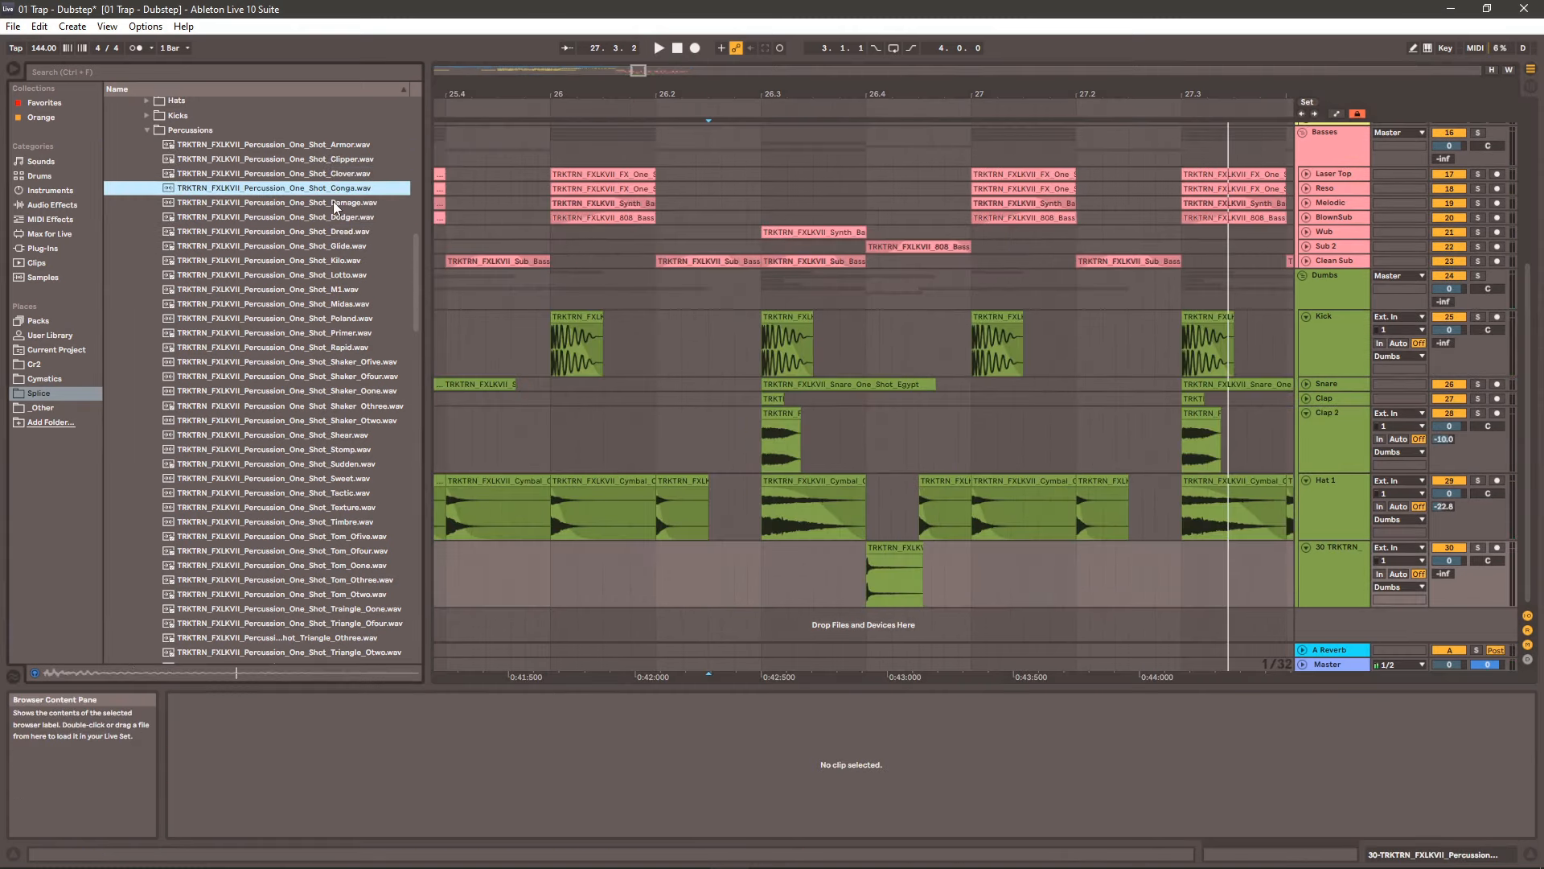
pyautogui.click(334, 201)
pyautogui.moveTo(335, 191); pyautogui.dragTo(872, 555)
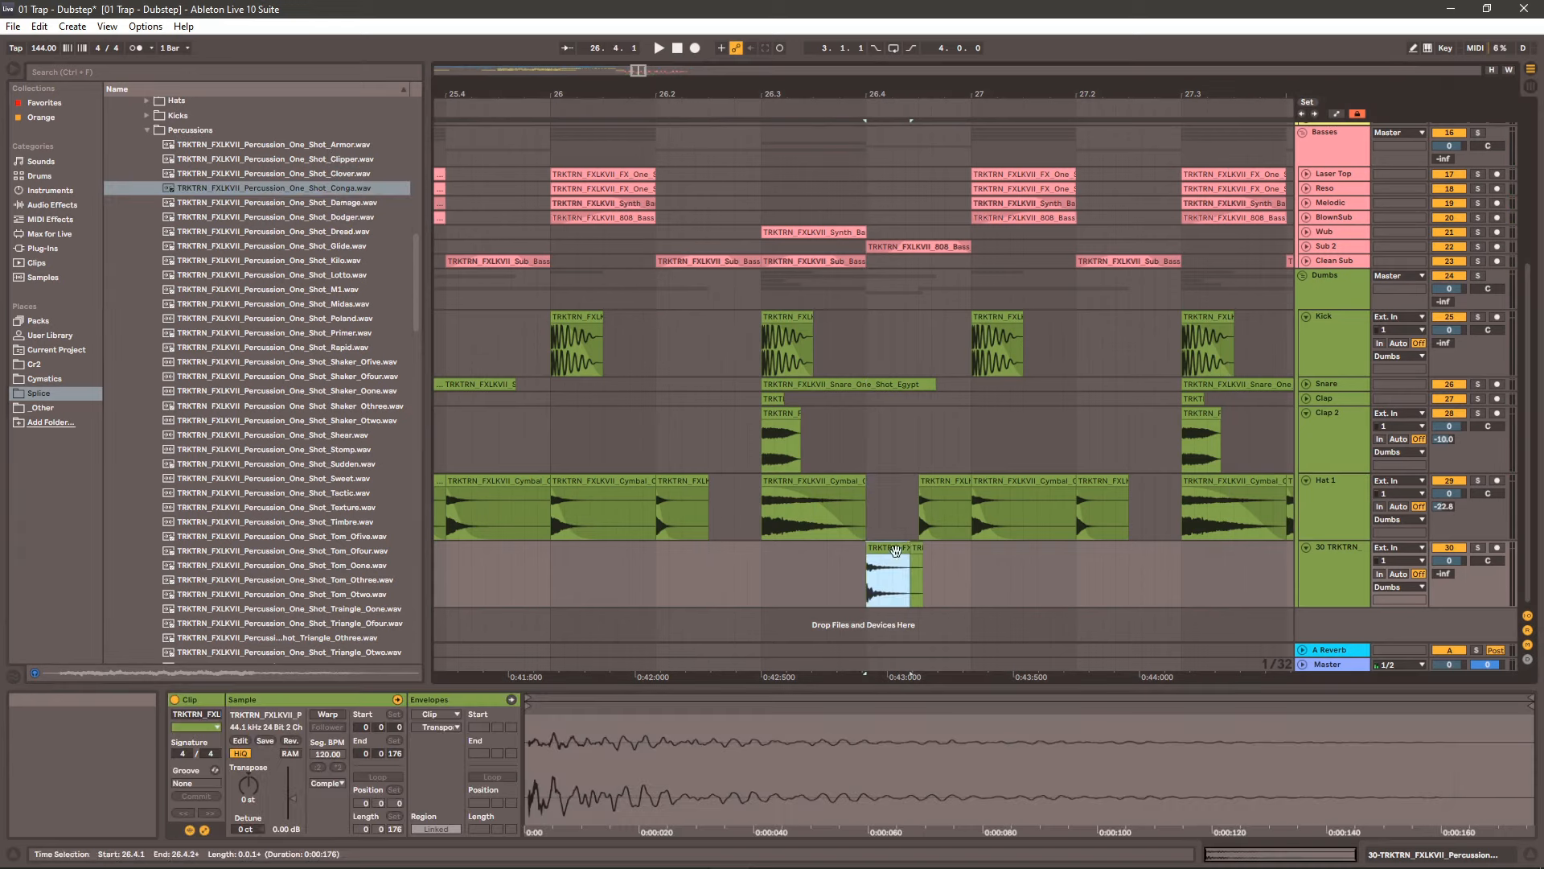
pyautogui.click(916, 548)
pyautogui.press('Delete')
# - Play the drop from 26.2.2 to hear the conga hit with the drums and basses
pyautogui.click(682, 563)
pyautogui.press('space')
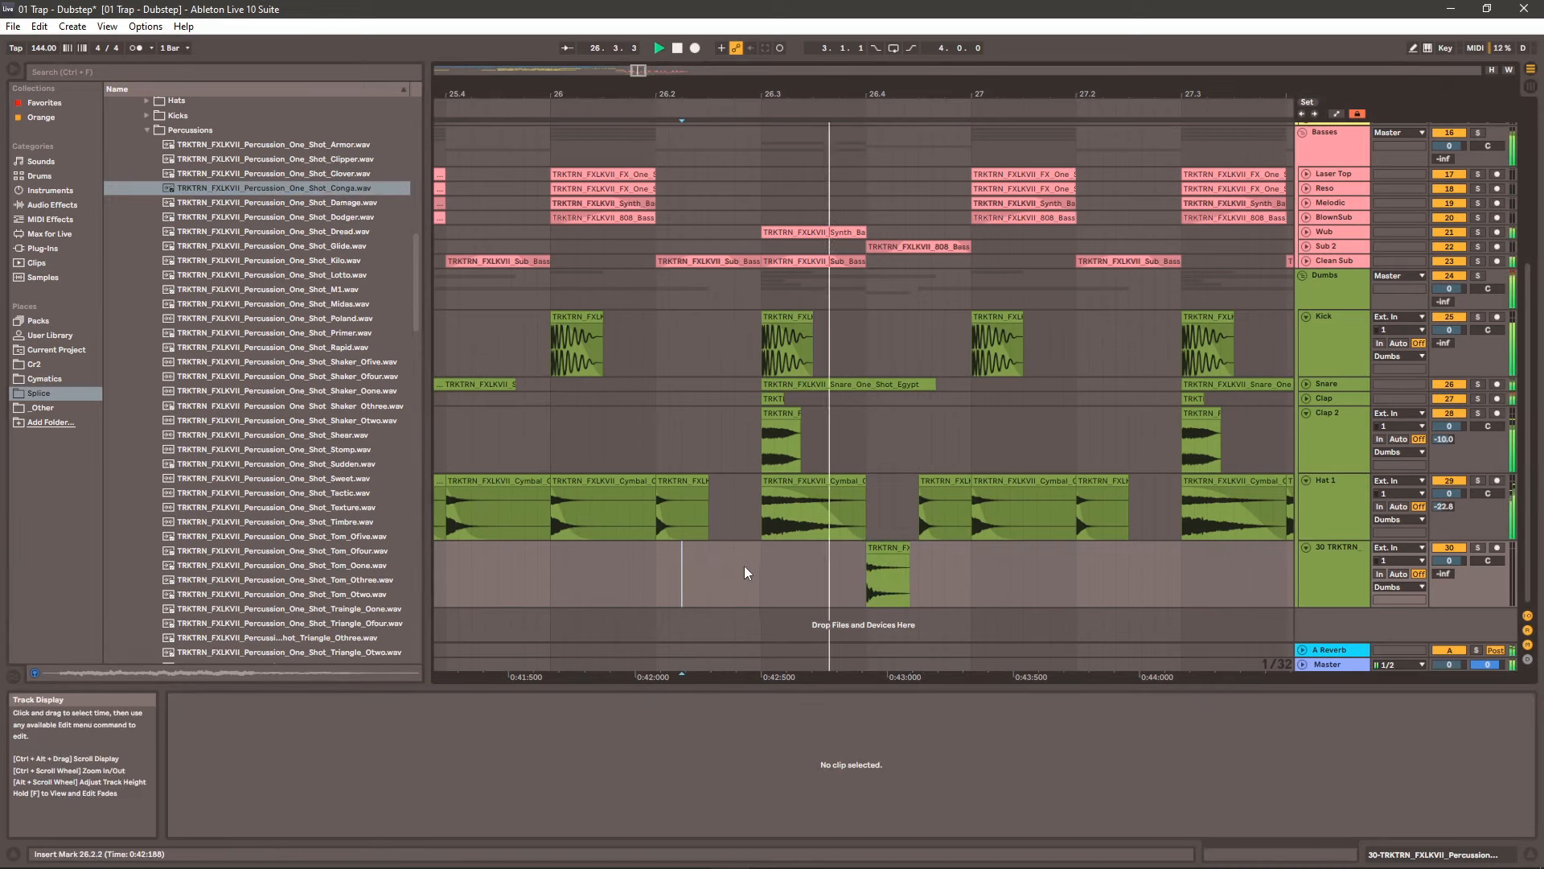
pyautogui.scroll(-2, 895, 568)
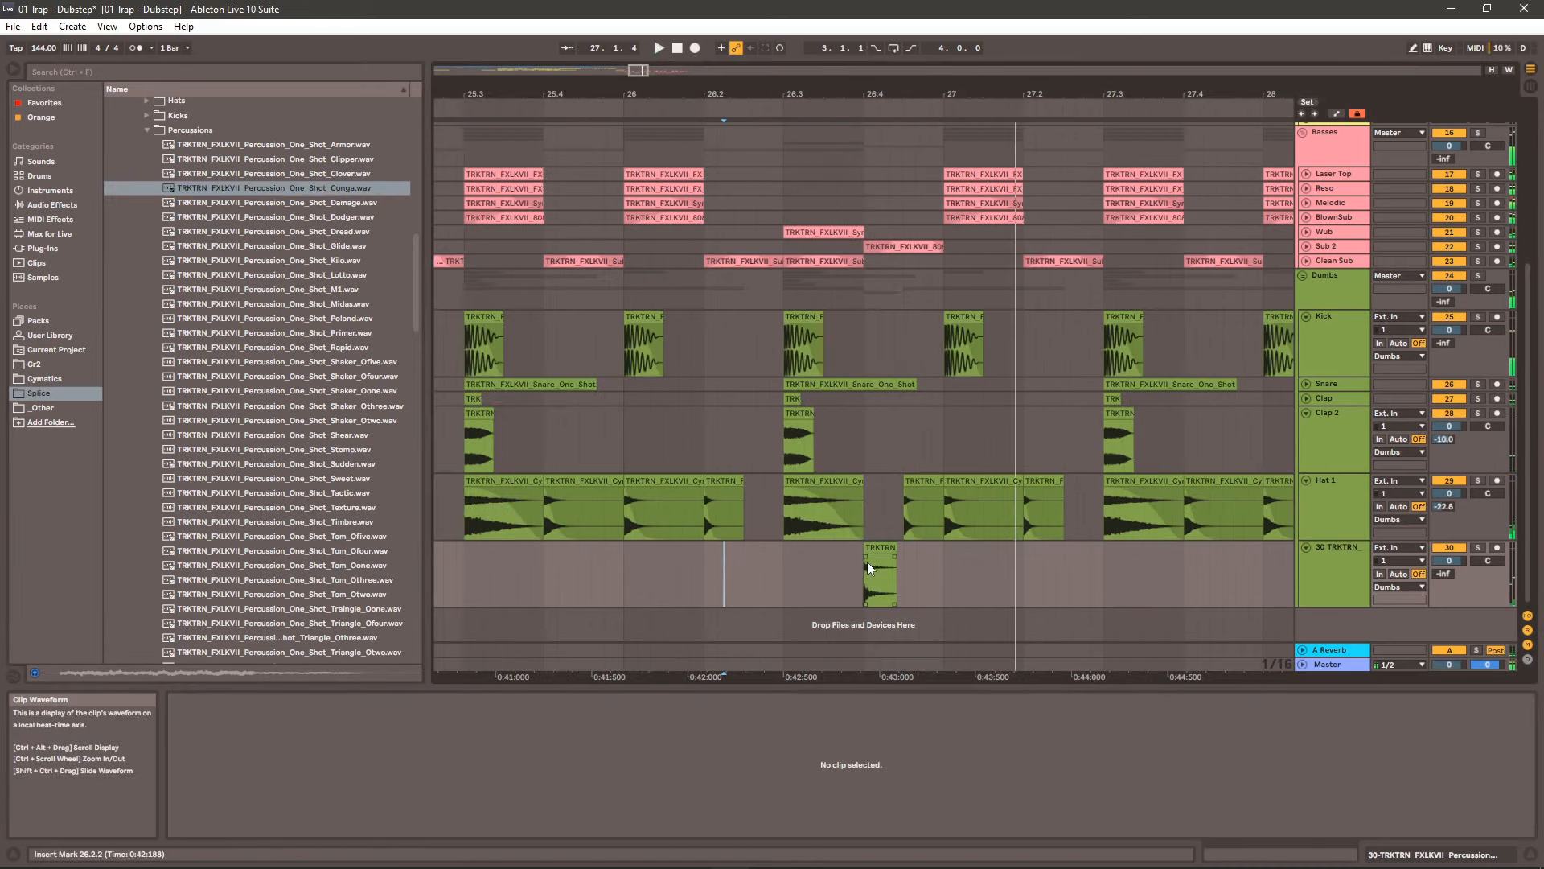
# - Rename the new percussion track as Conga
pyautogui.click(867, 561)
pyautogui.rightClick(1324, 572)
pyautogui.click(1344, 631)
pyautogui.write('Conga')
pyautogui.press('Return')
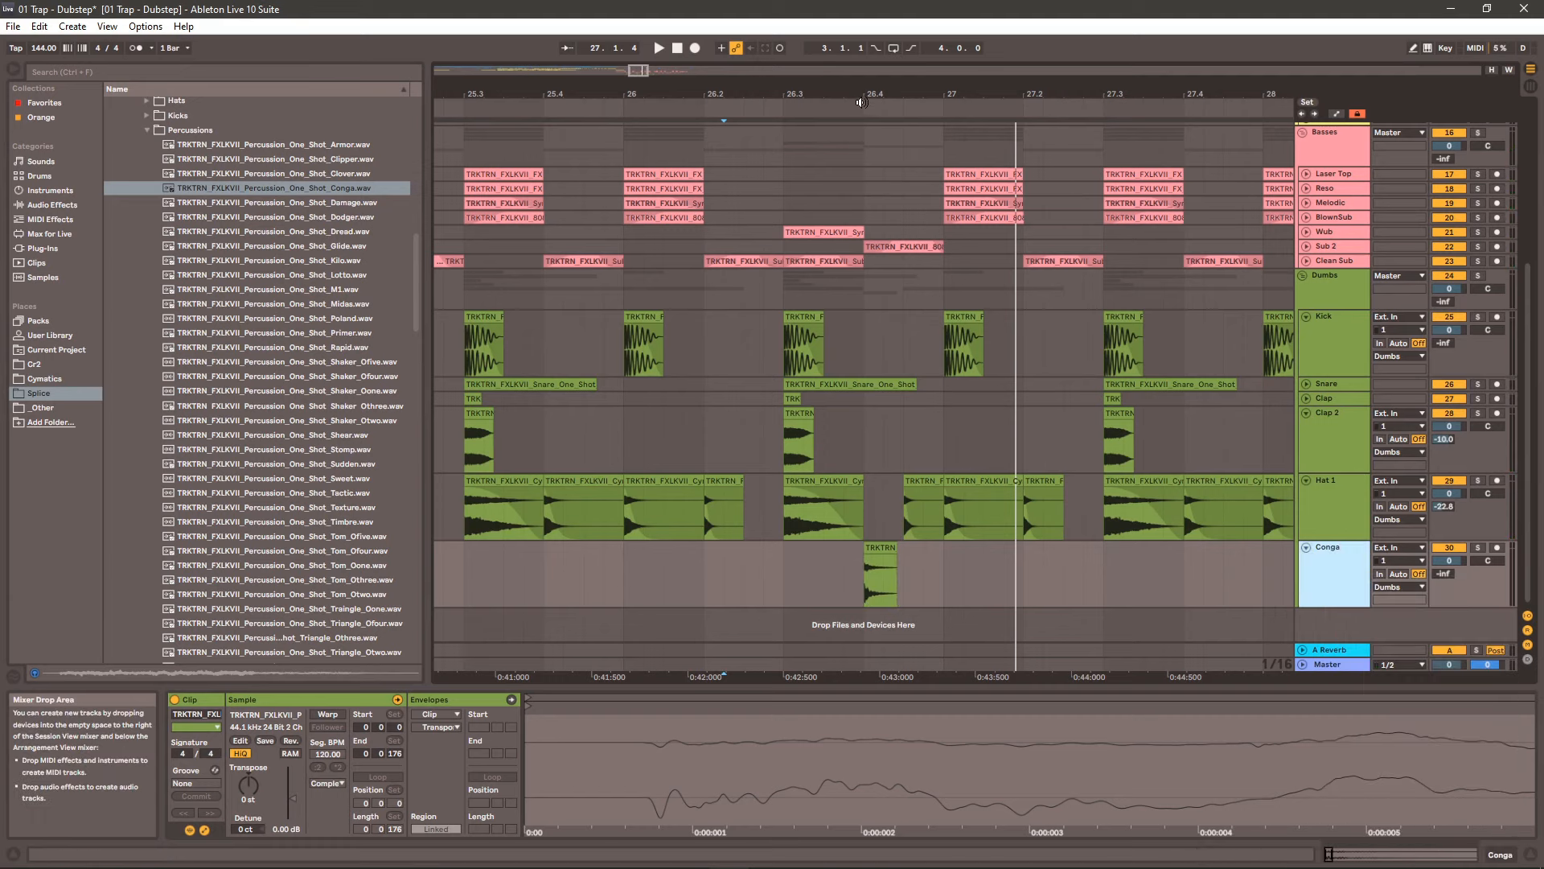
# - Copy the intro's Top Rhythm clips from bars 9 to 25 so the pattern repeats from bar 25 under the drop
pyautogui.scroll(-3, 861, 103)
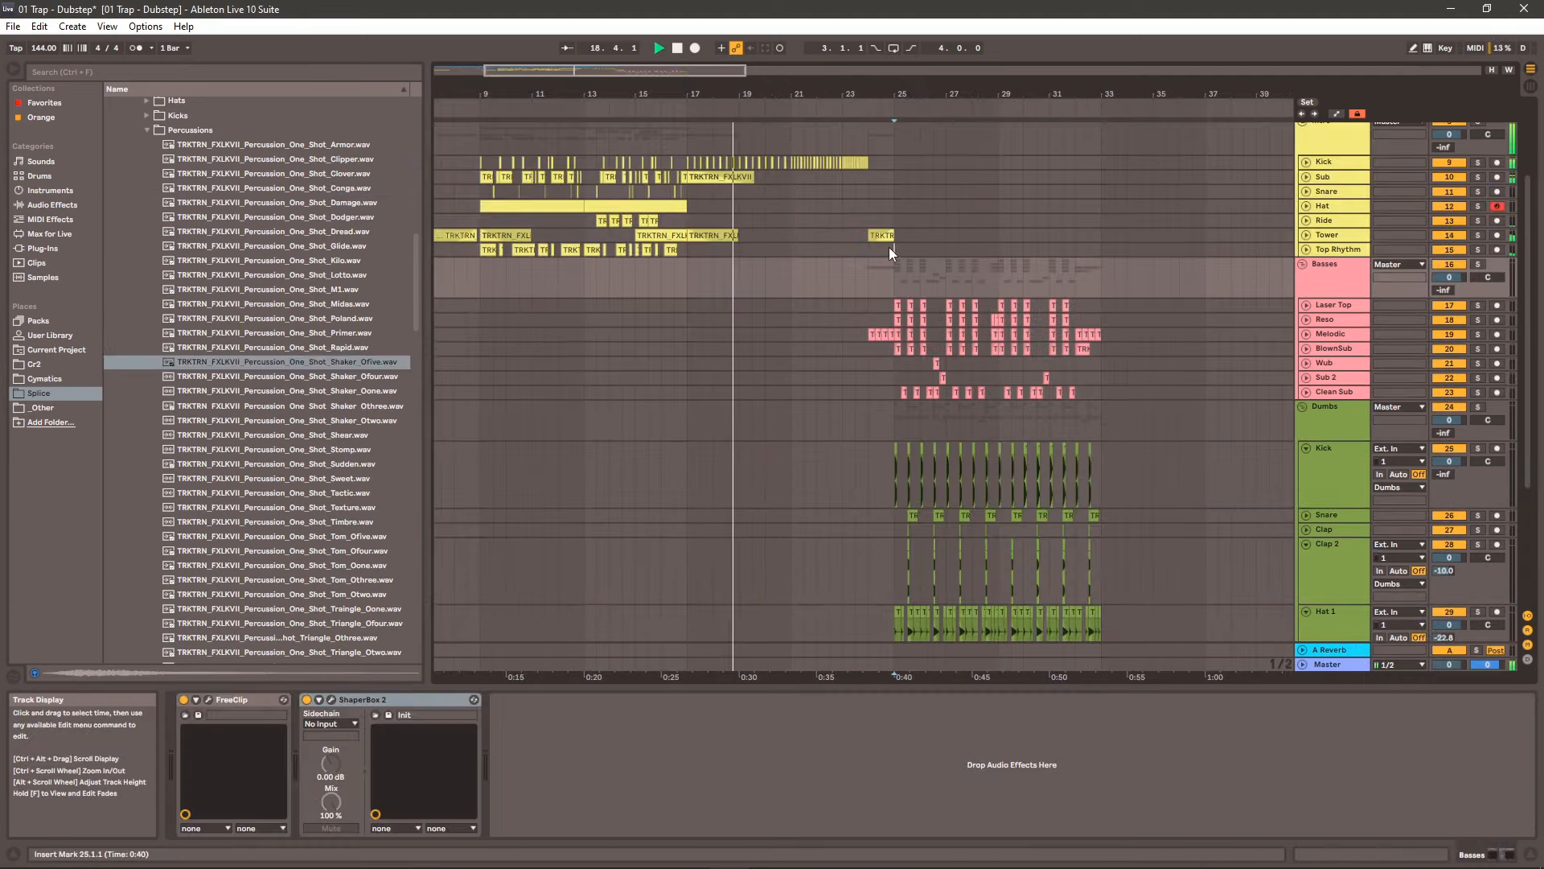
pyautogui.moveTo(895, 249); pyautogui.dragTo(483, 251)
pyautogui.hotkey('ctrl', 'd')
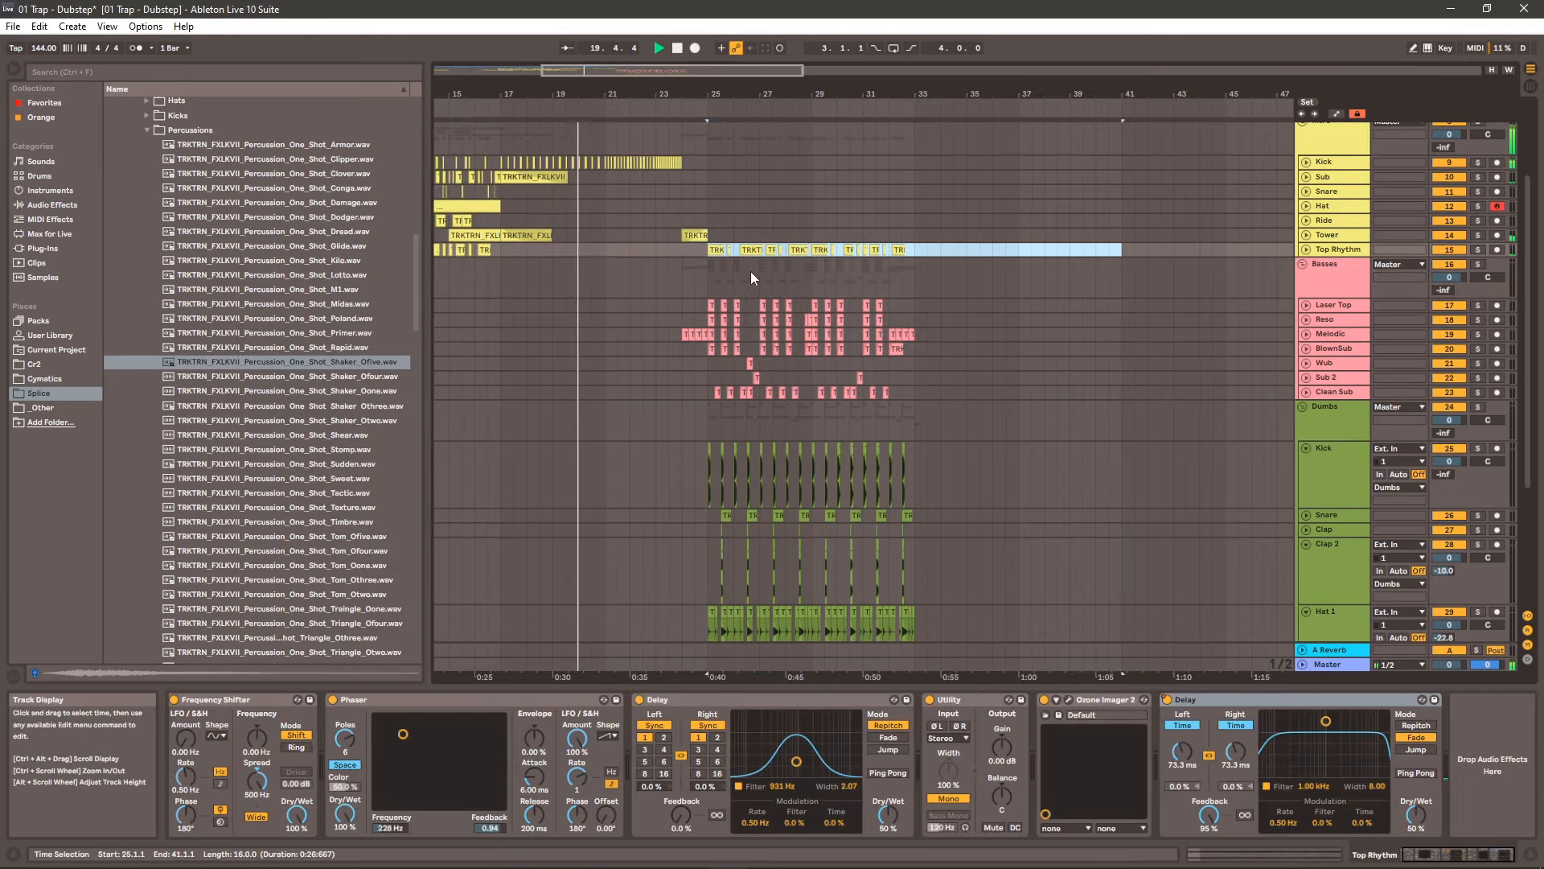
pyautogui.click(694, 259)
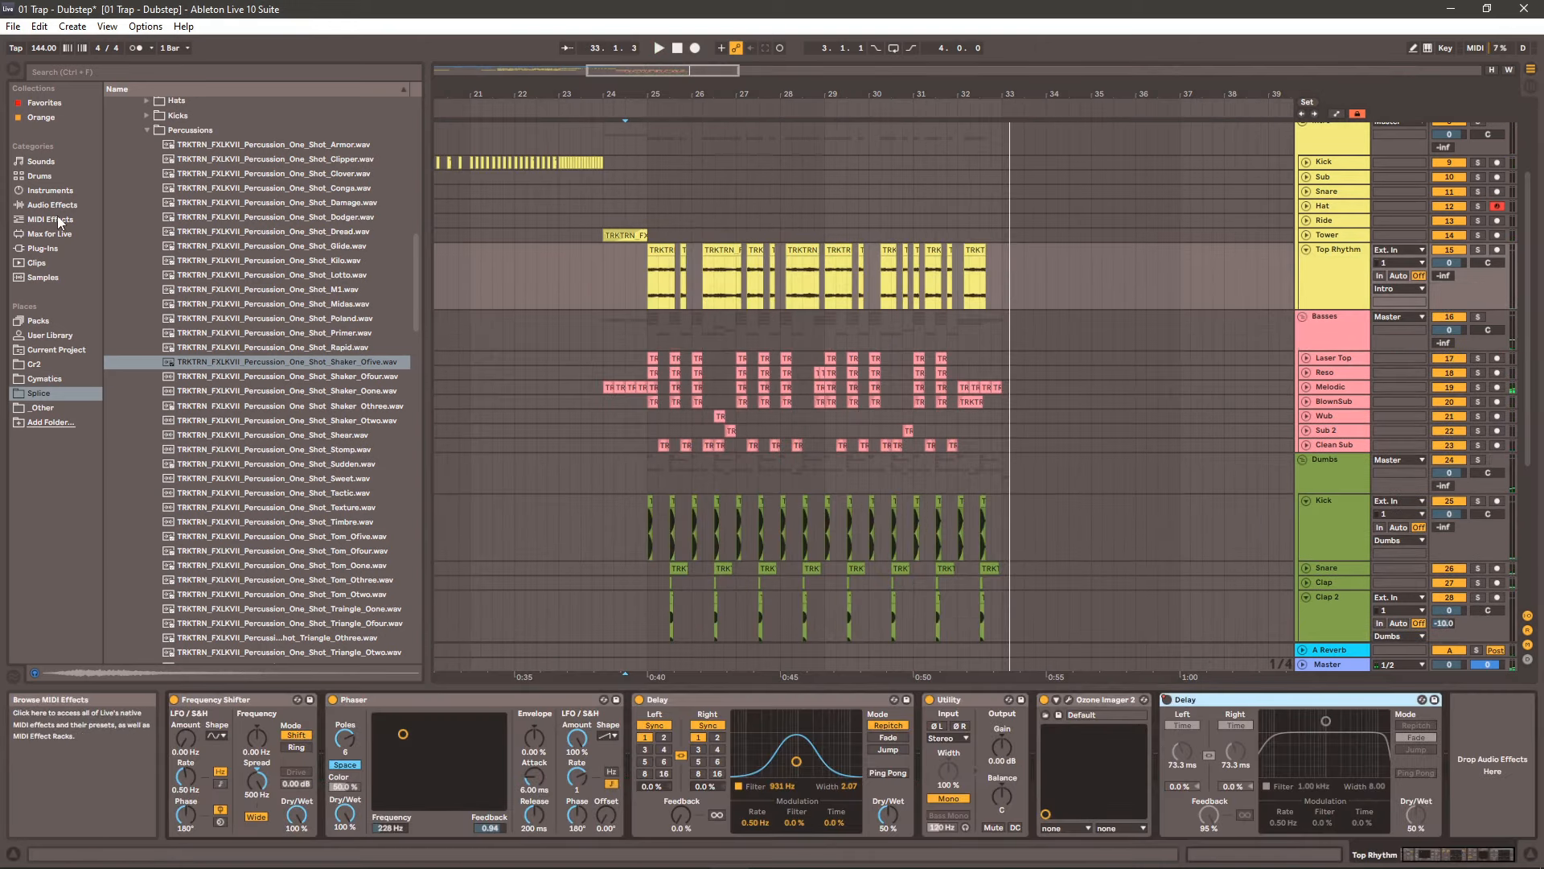
# - Add a Utility at the end of the Top Rhythm track's effect chain and set its gain to 6.33 dB
pyautogui.click(60, 207)
pyautogui.moveTo(134, 623); pyautogui.dragTo(1315, 772)
pyautogui.moveTo(1515, 762); pyautogui.dragTo(1515, 744)
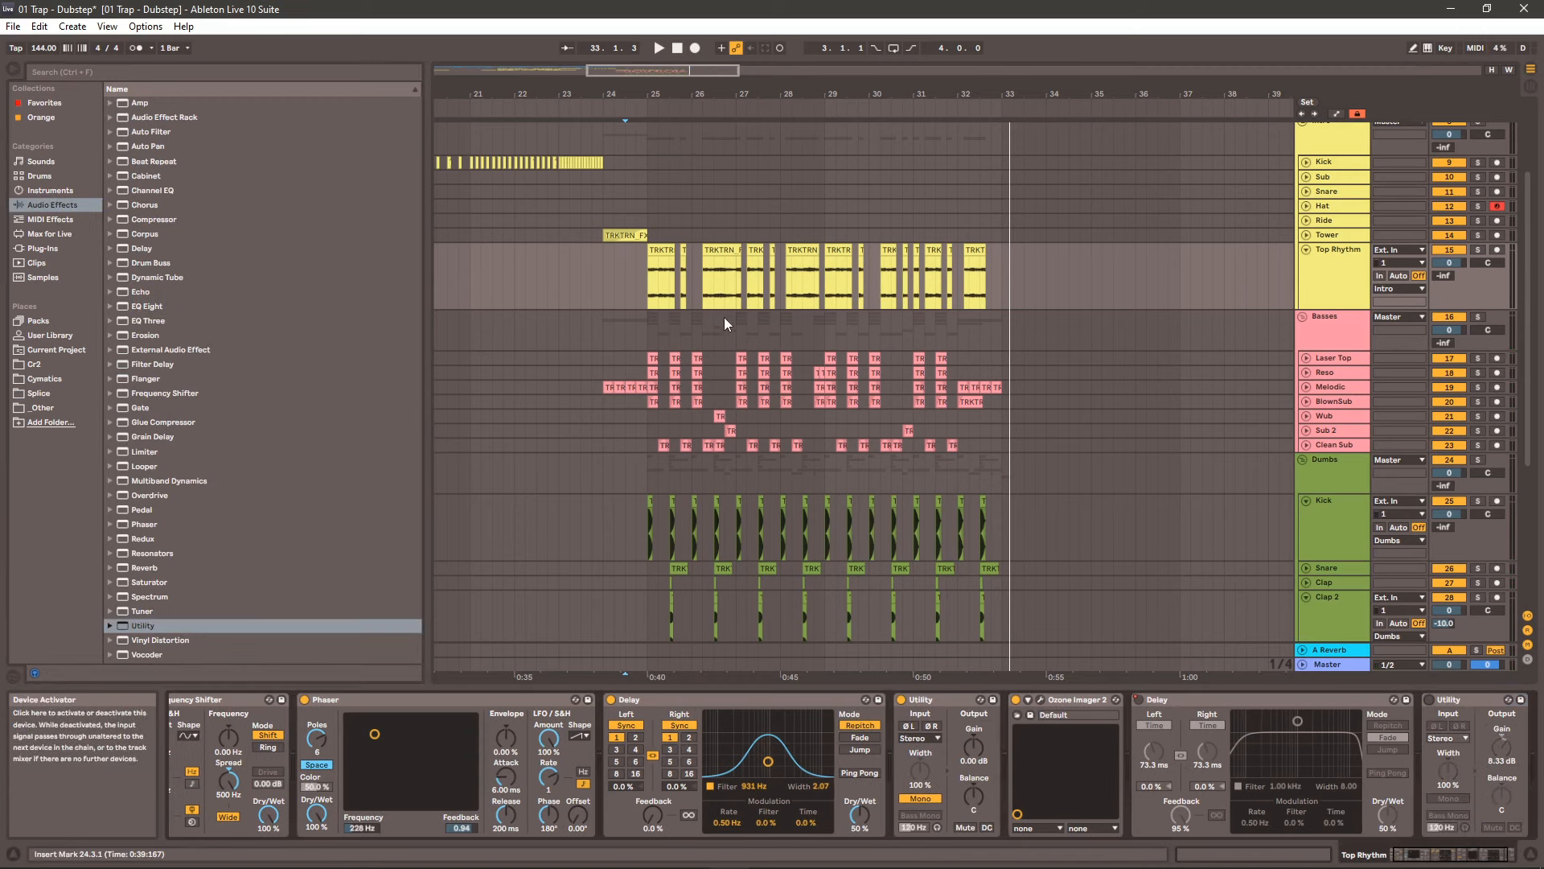
# - Automate the Top Rhythm Utility to switch on at bar 25, and raise its gain to 6.67 dB
pyautogui.press('a')
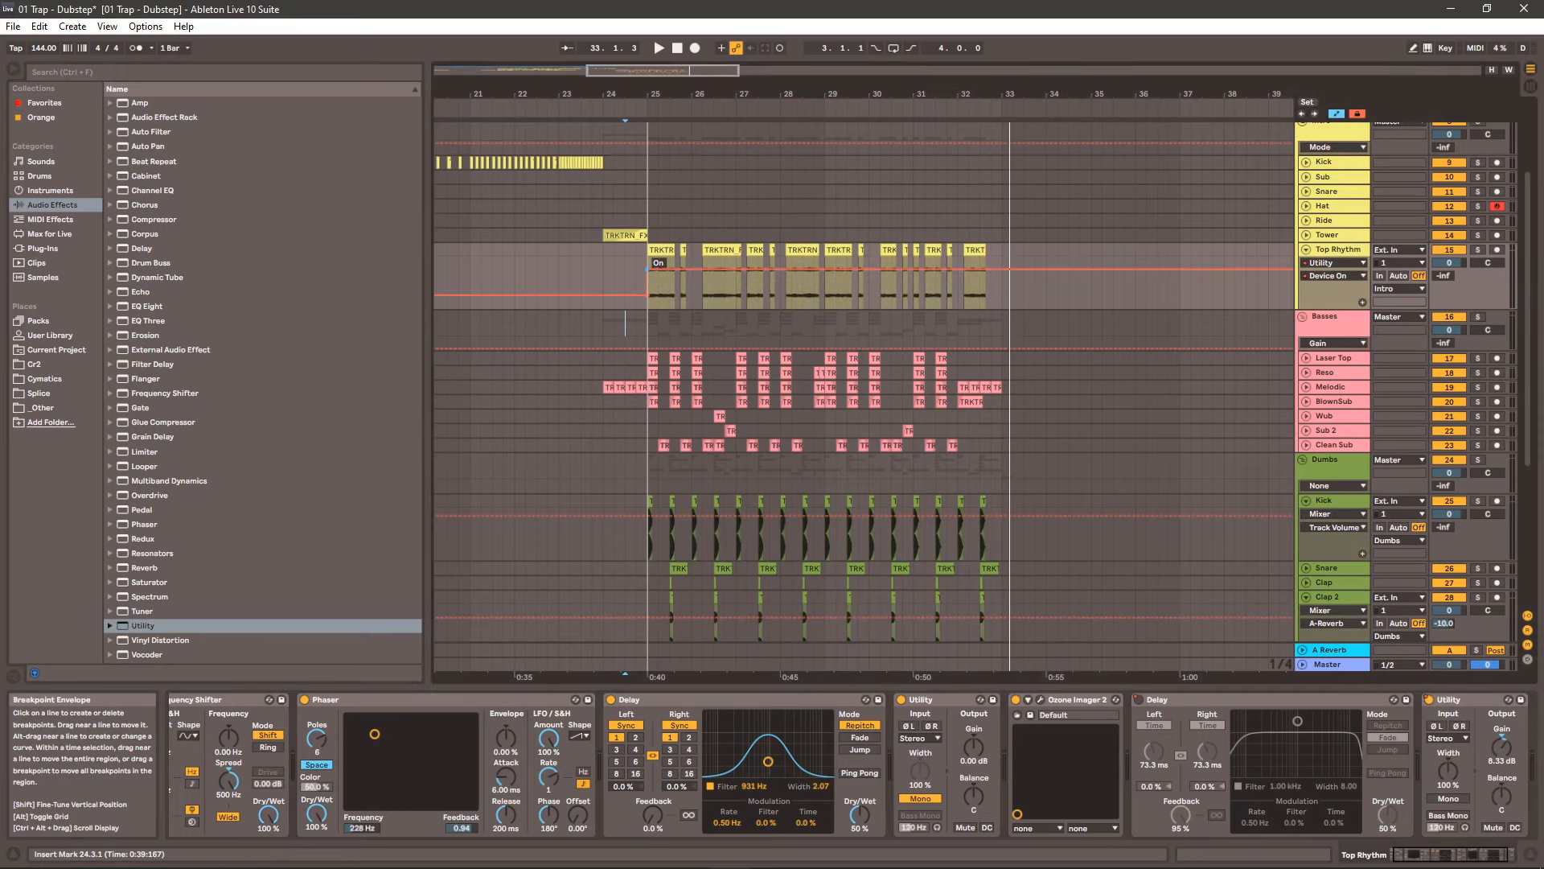
pyautogui.click(614, 264)
pyautogui.moveTo(1511, 757); pyautogui.dragTo(1511, 764)
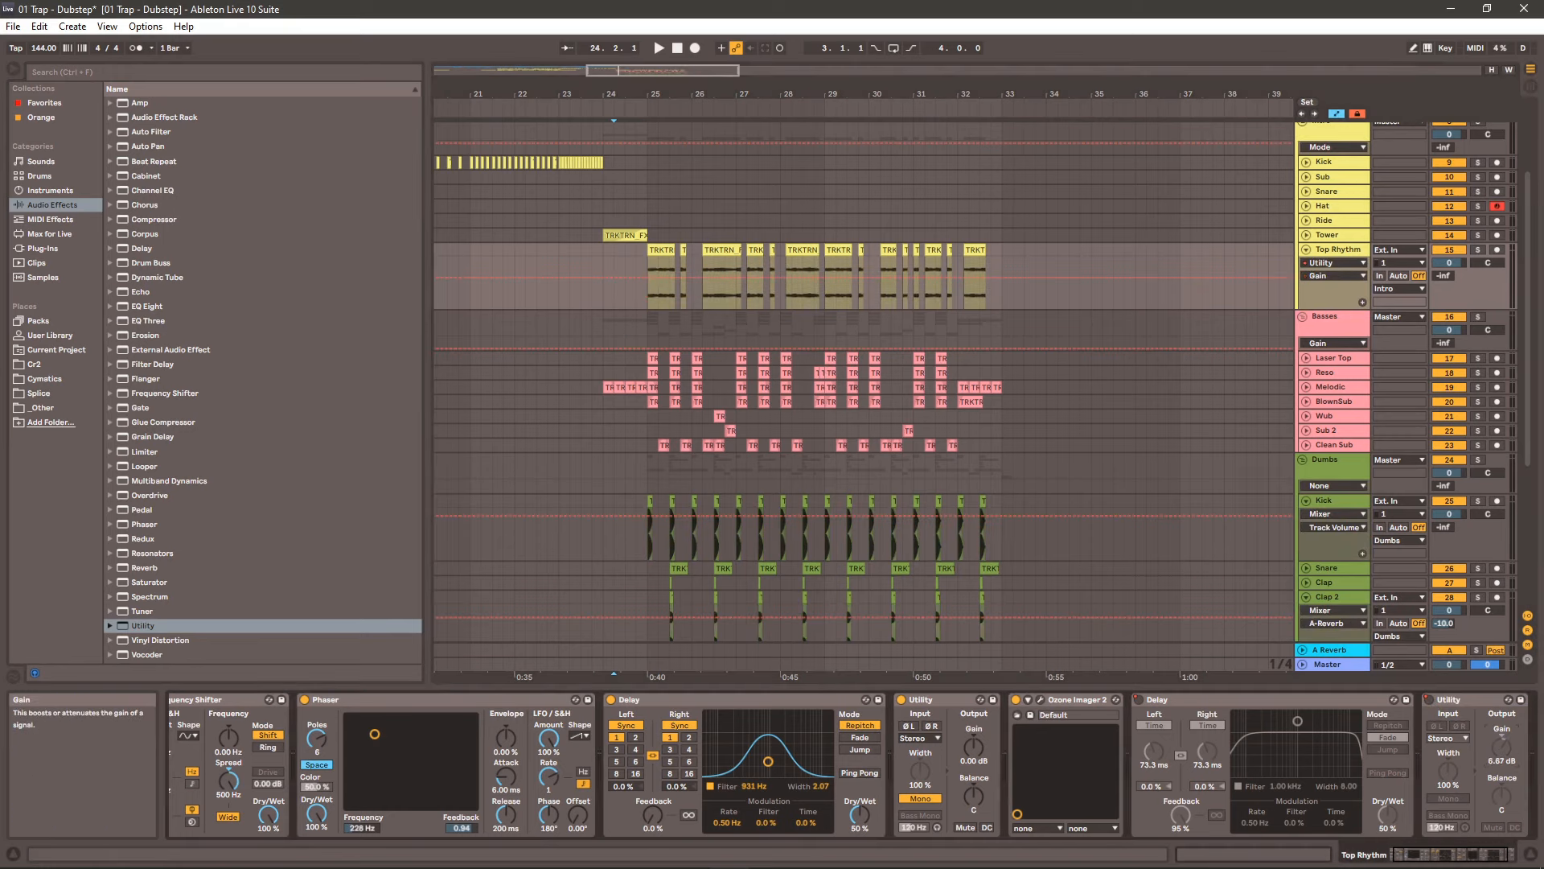
pyautogui.click(626, 258)
pyautogui.press('space')
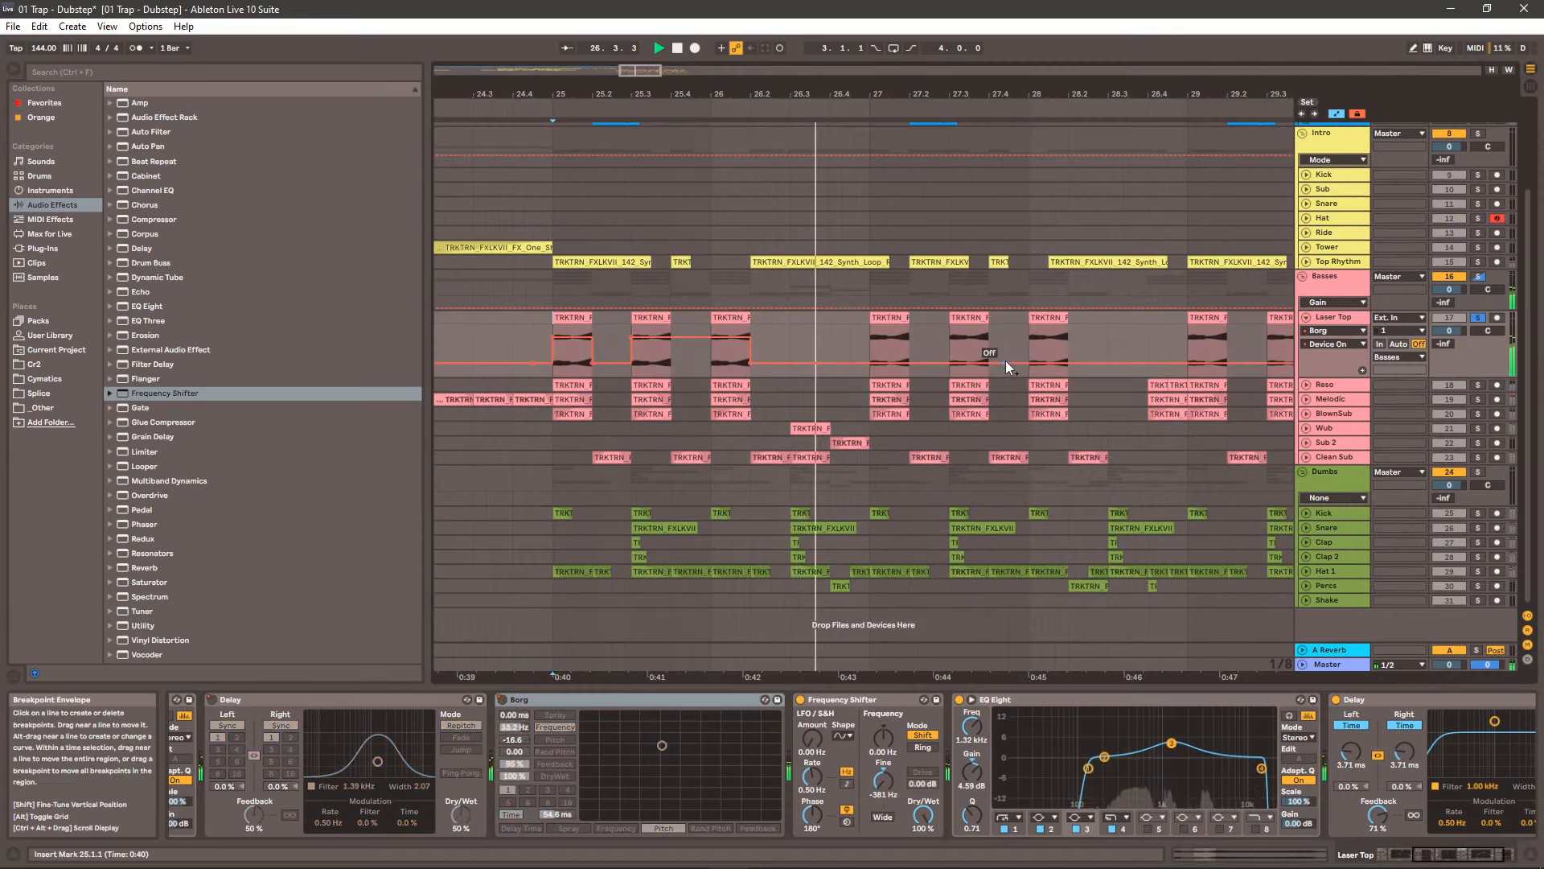
# - Take the Laser Top track out of solo and play the drop with all tracks sounding
pyautogui.press('space')
pyautogui.moveTo(747, 105); pyautogui.dragTo(730, 105)
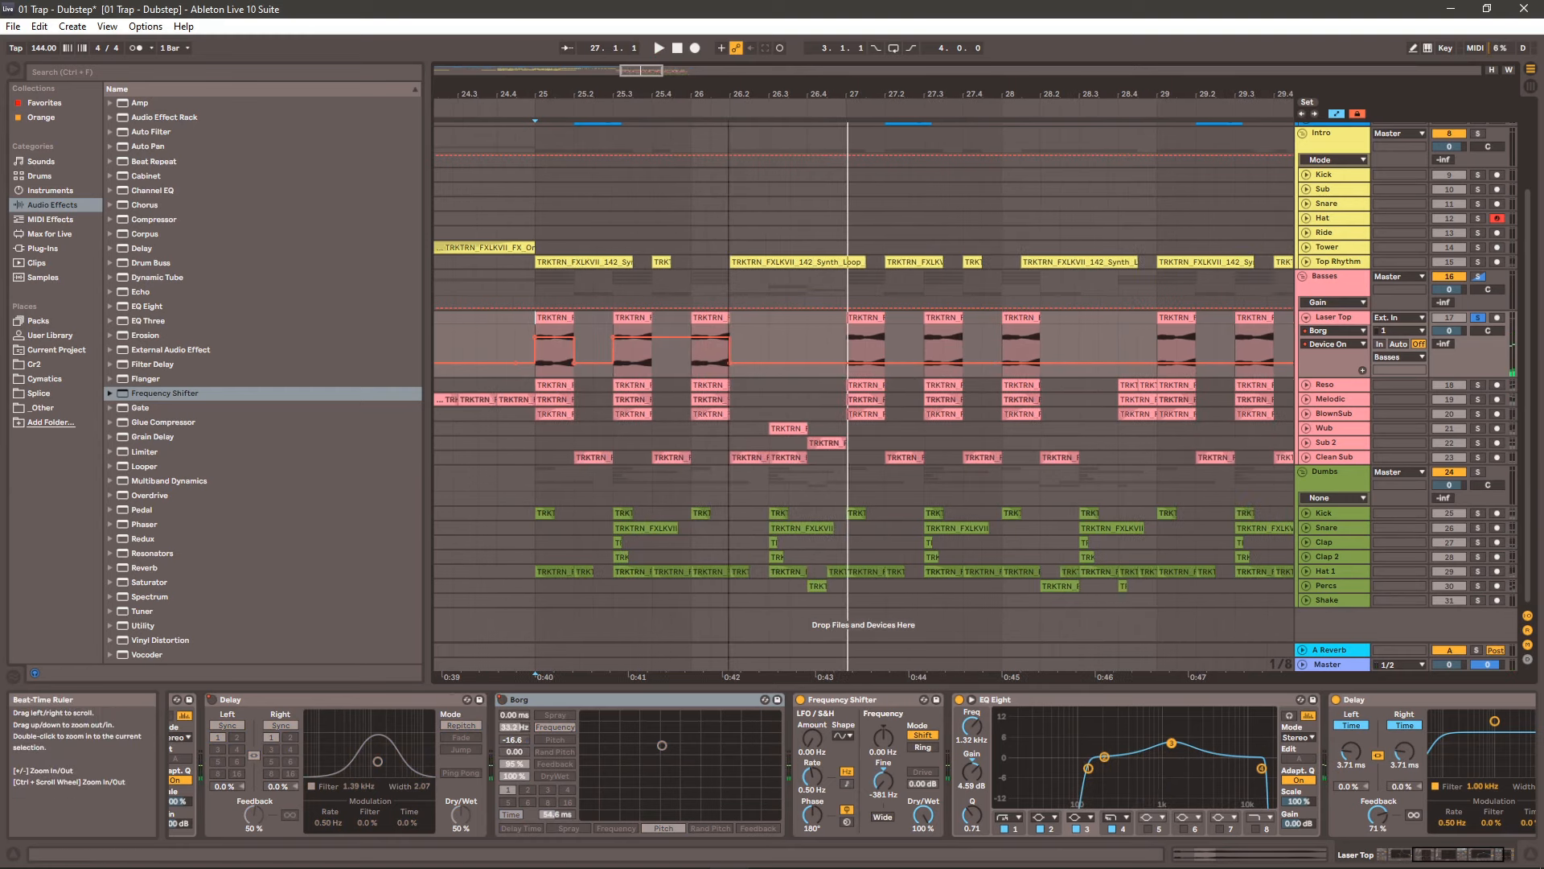
pyautogui.click(1480, 319)
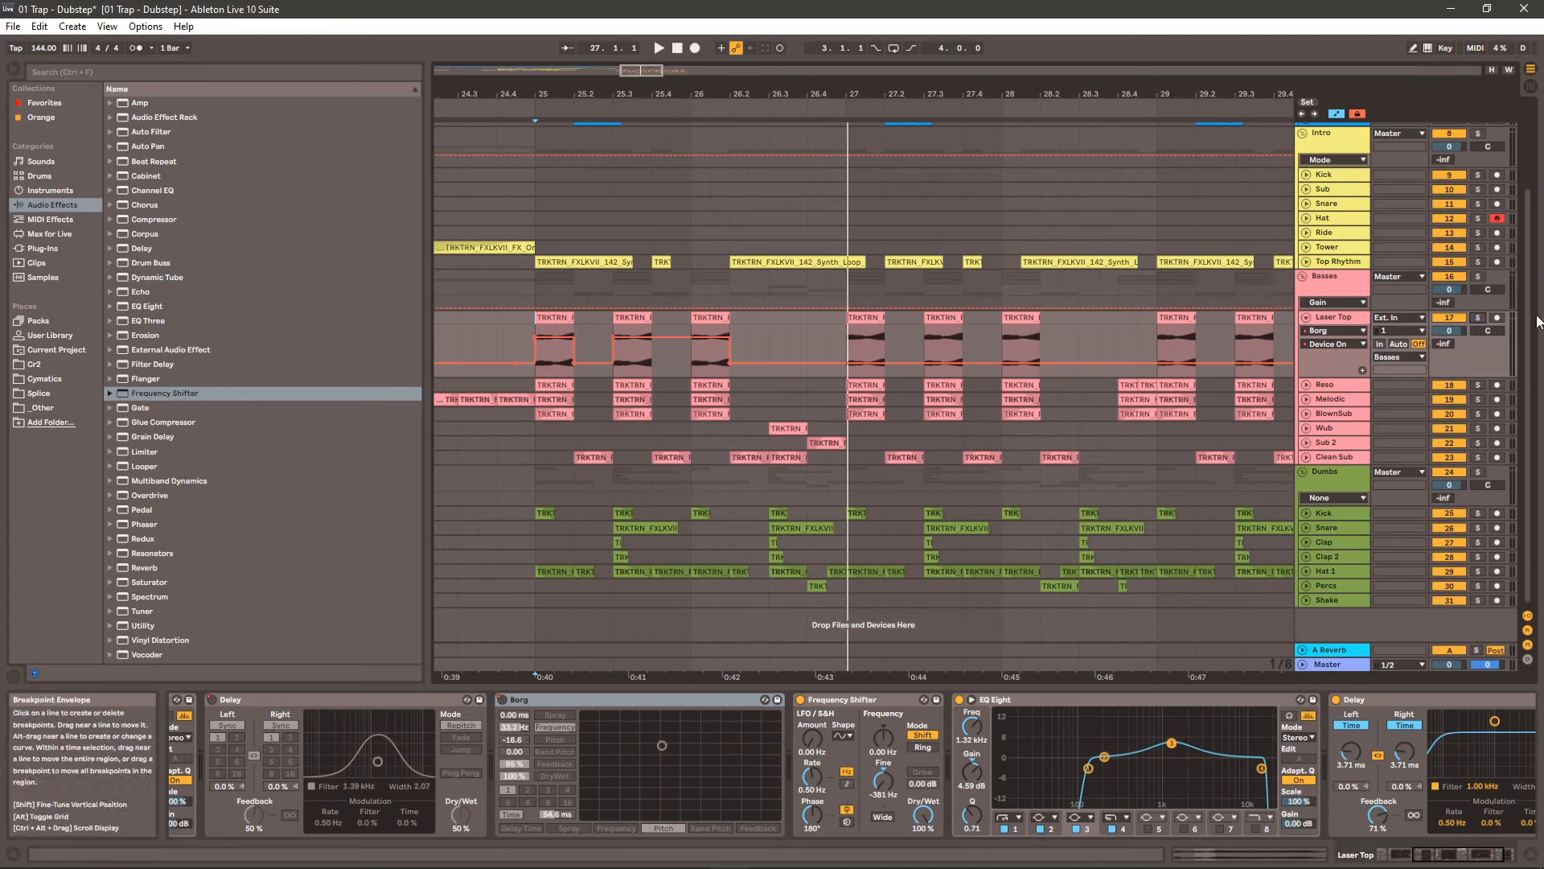
pyautogui.click(1480, 319)
pyautogui.press('space')
pyautogui.moveTo(608, 95); pyautogui.dragTo(577, 102)
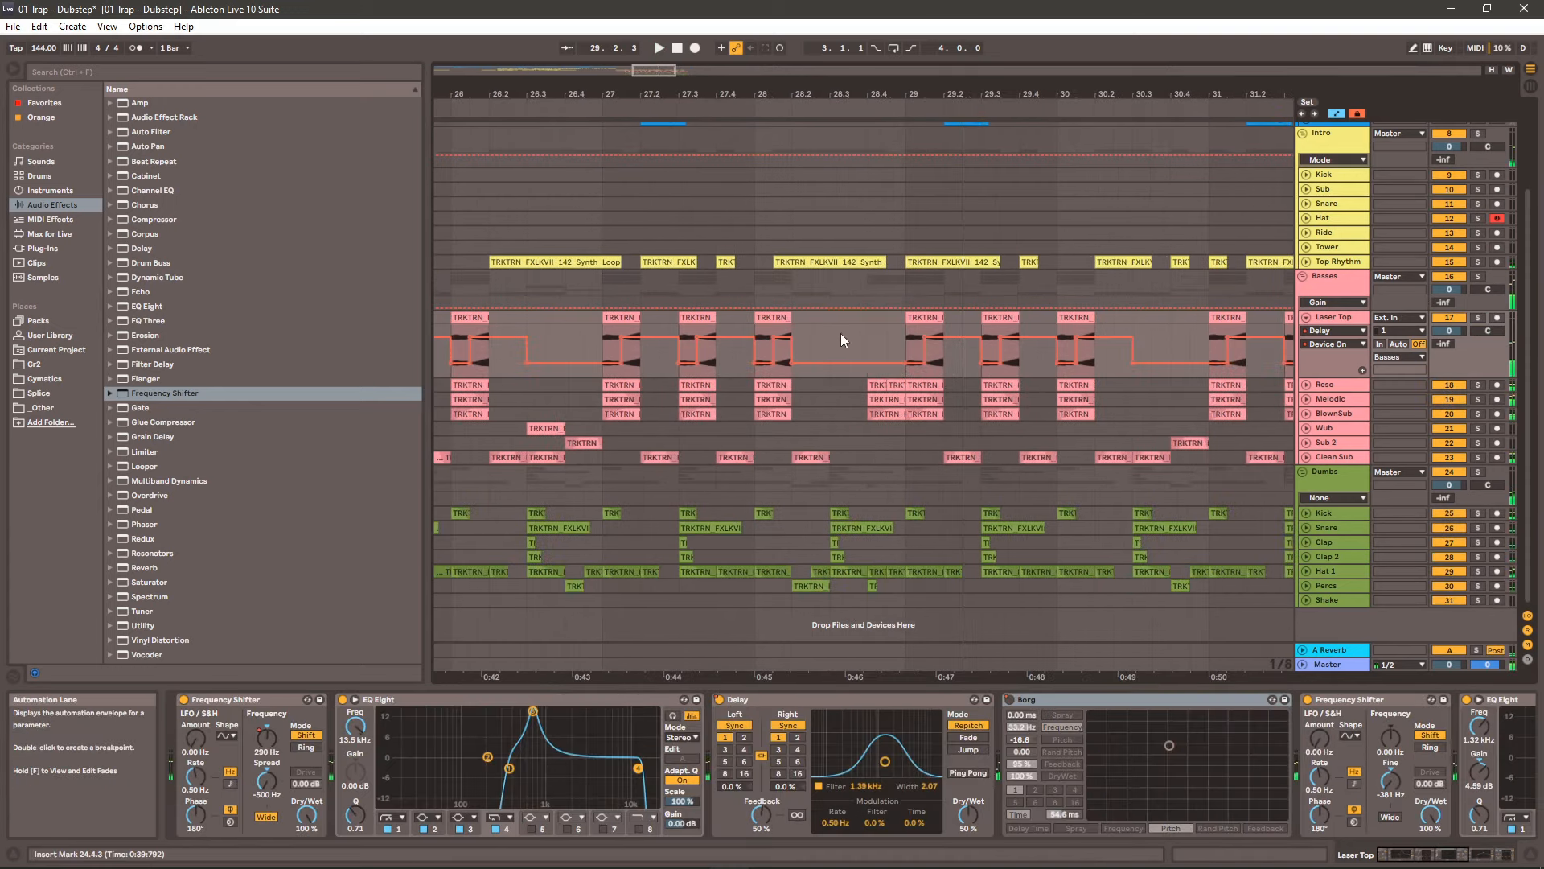
pyautogui.click(843, 335)
pyautogui.moveTo(846, 96); pyautogui.dragTo(845, 121)
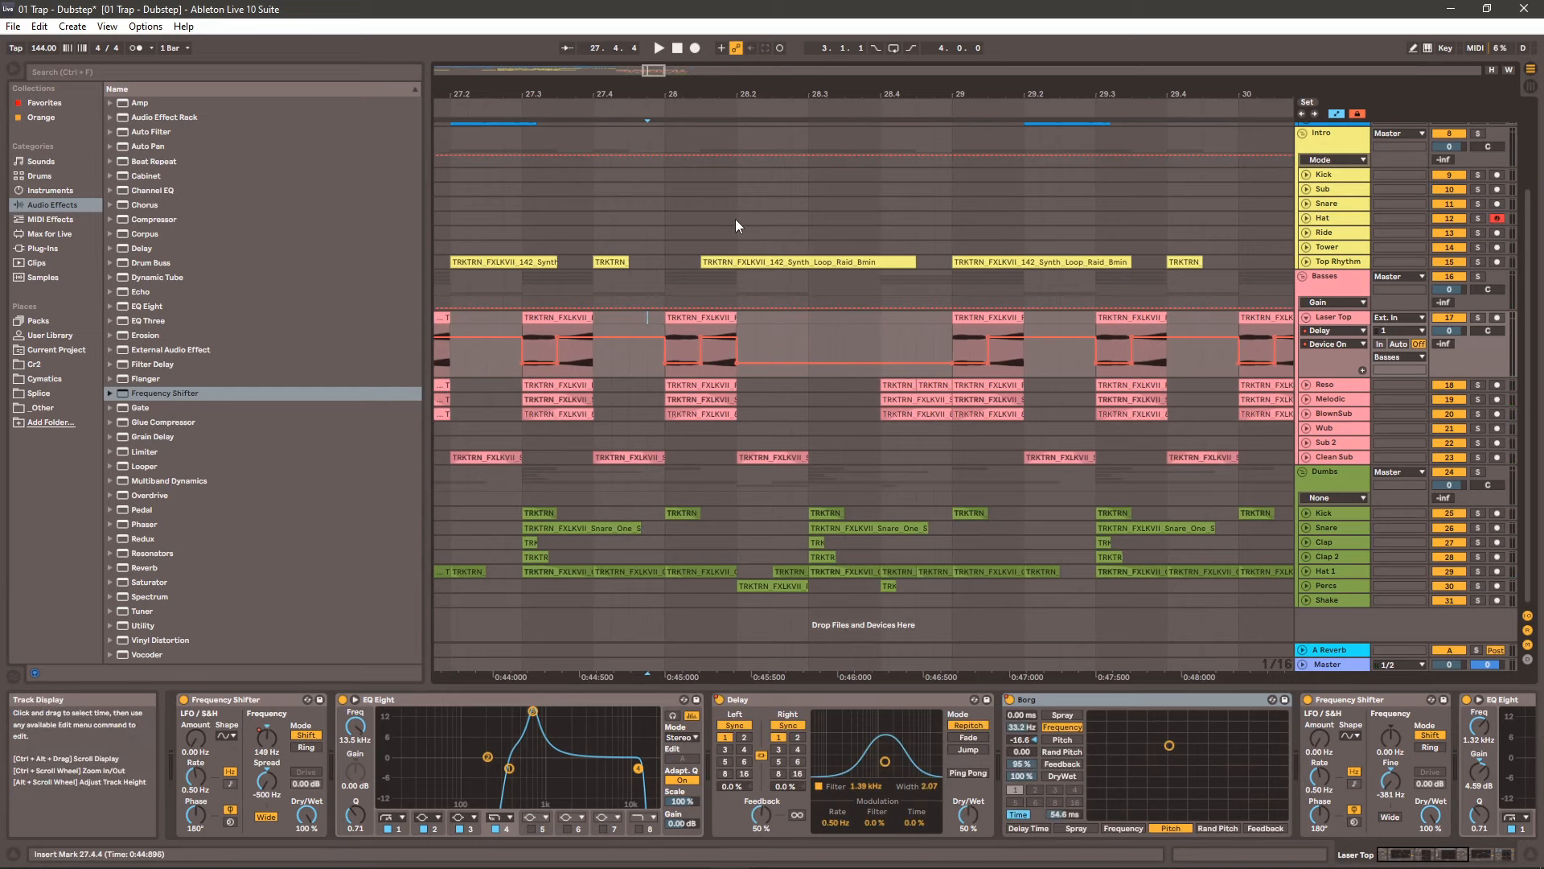
# - Insert an audio track below Clean Sub and open the kit's Sub_Bass_One_Shots folder in the Splice samples
pyautogui.rightClick(1332, 405)
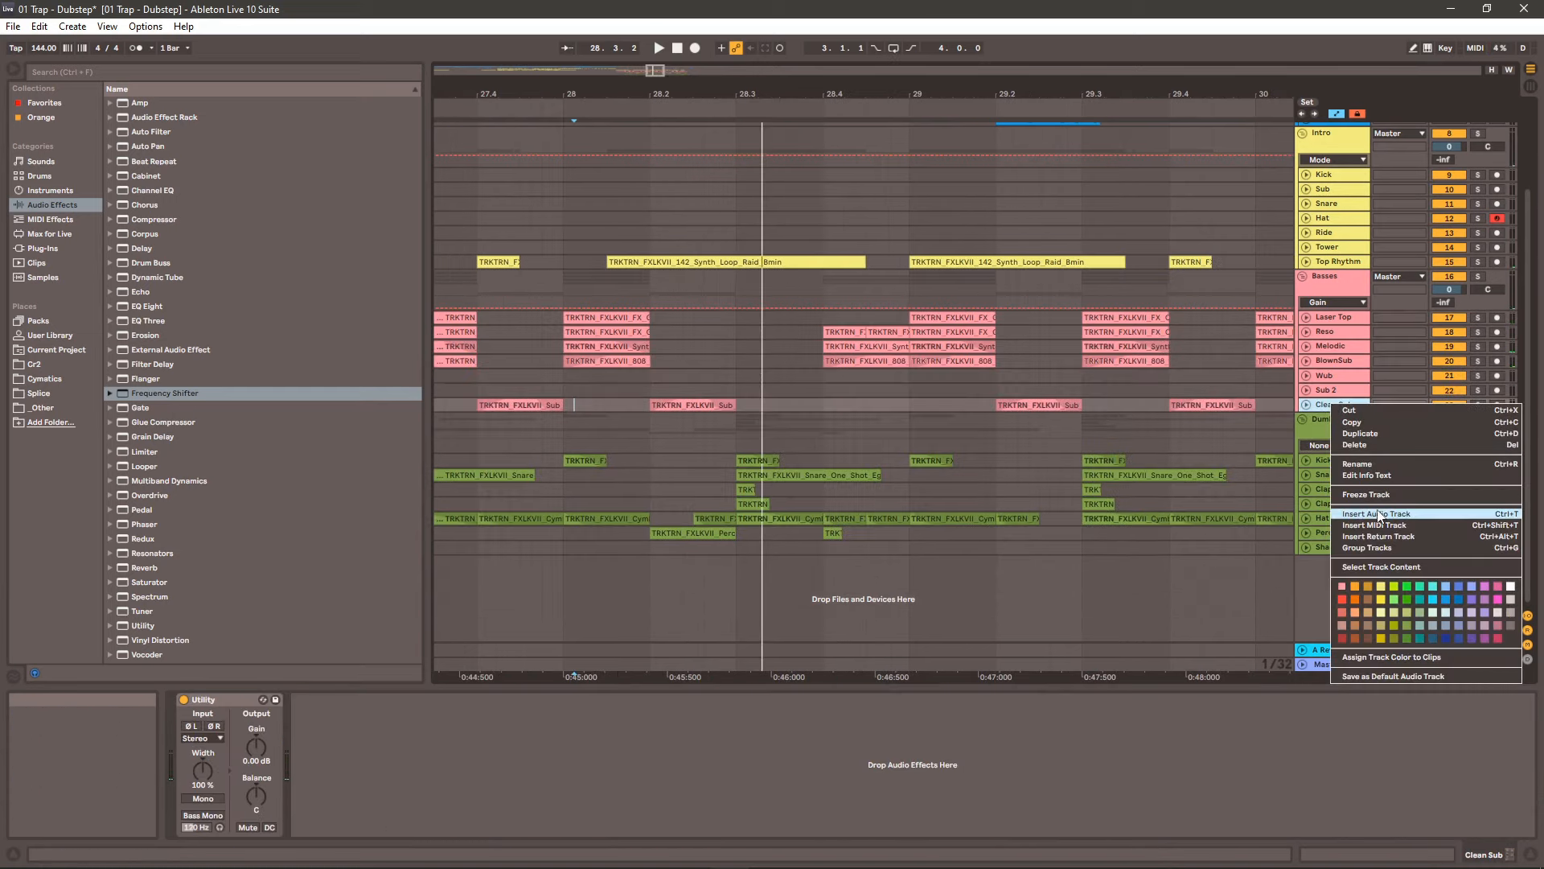
pyautogui.click(1380, 513)
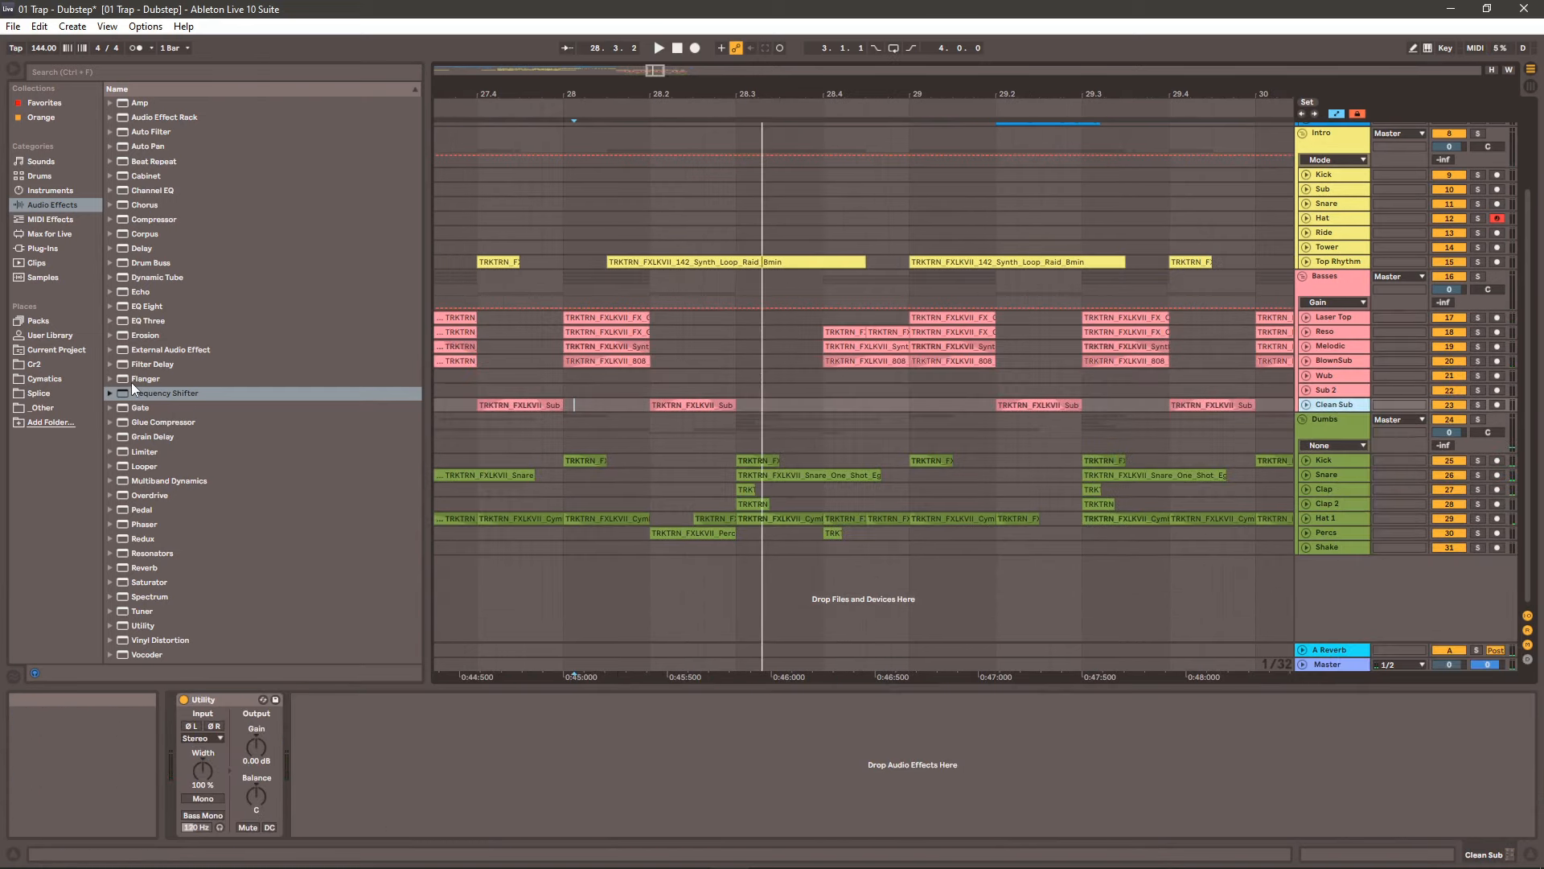
pyautogui.click(46, 391)
pyautogui.scroll(5, 182, 175)
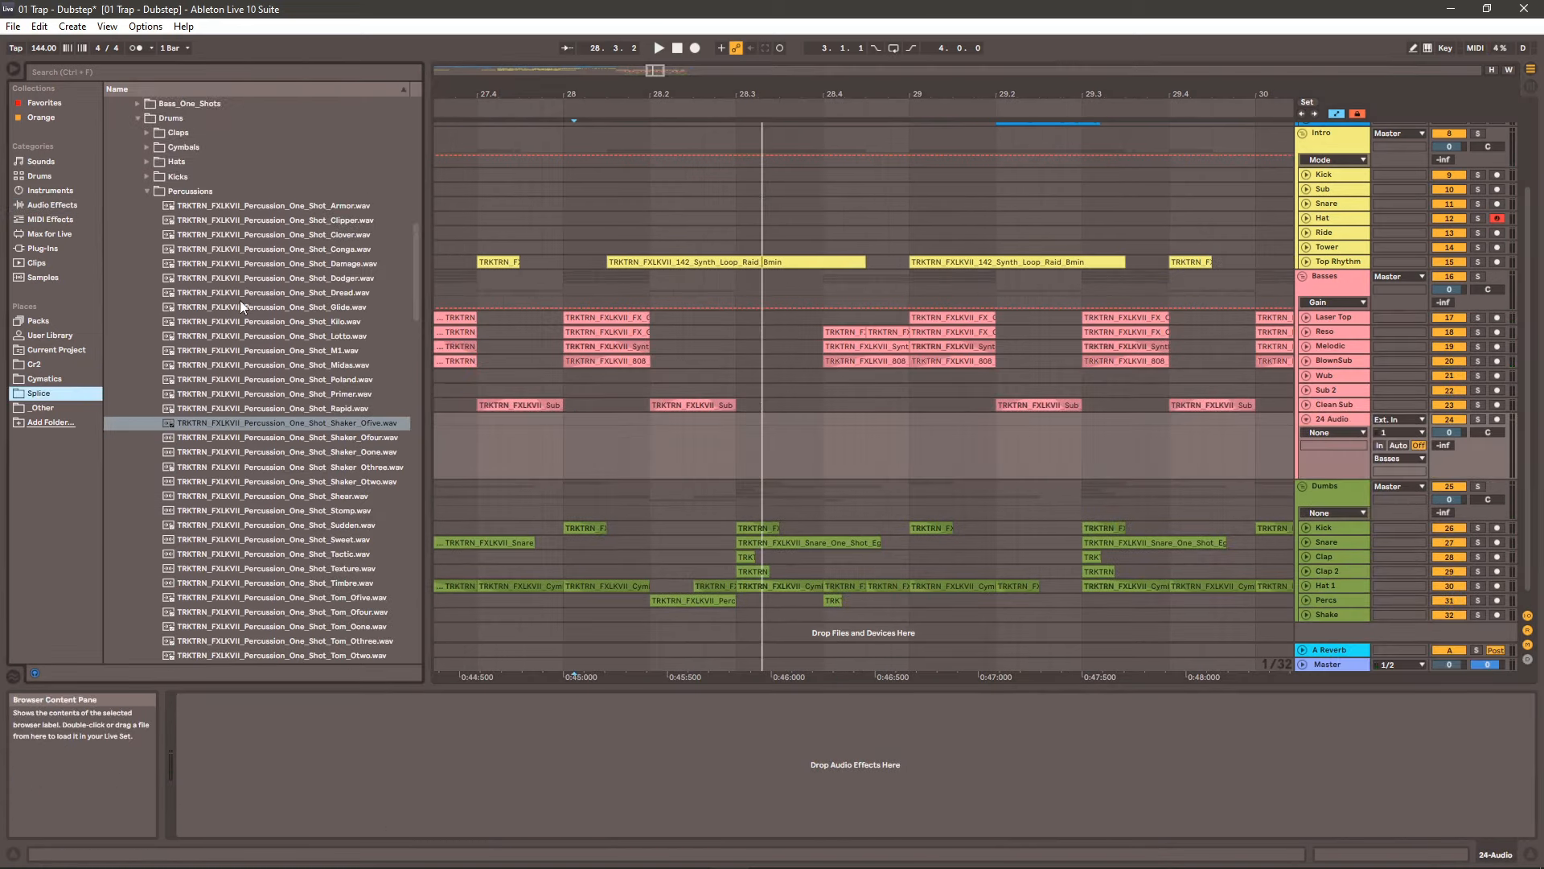
pyautogui.click(151, 269)
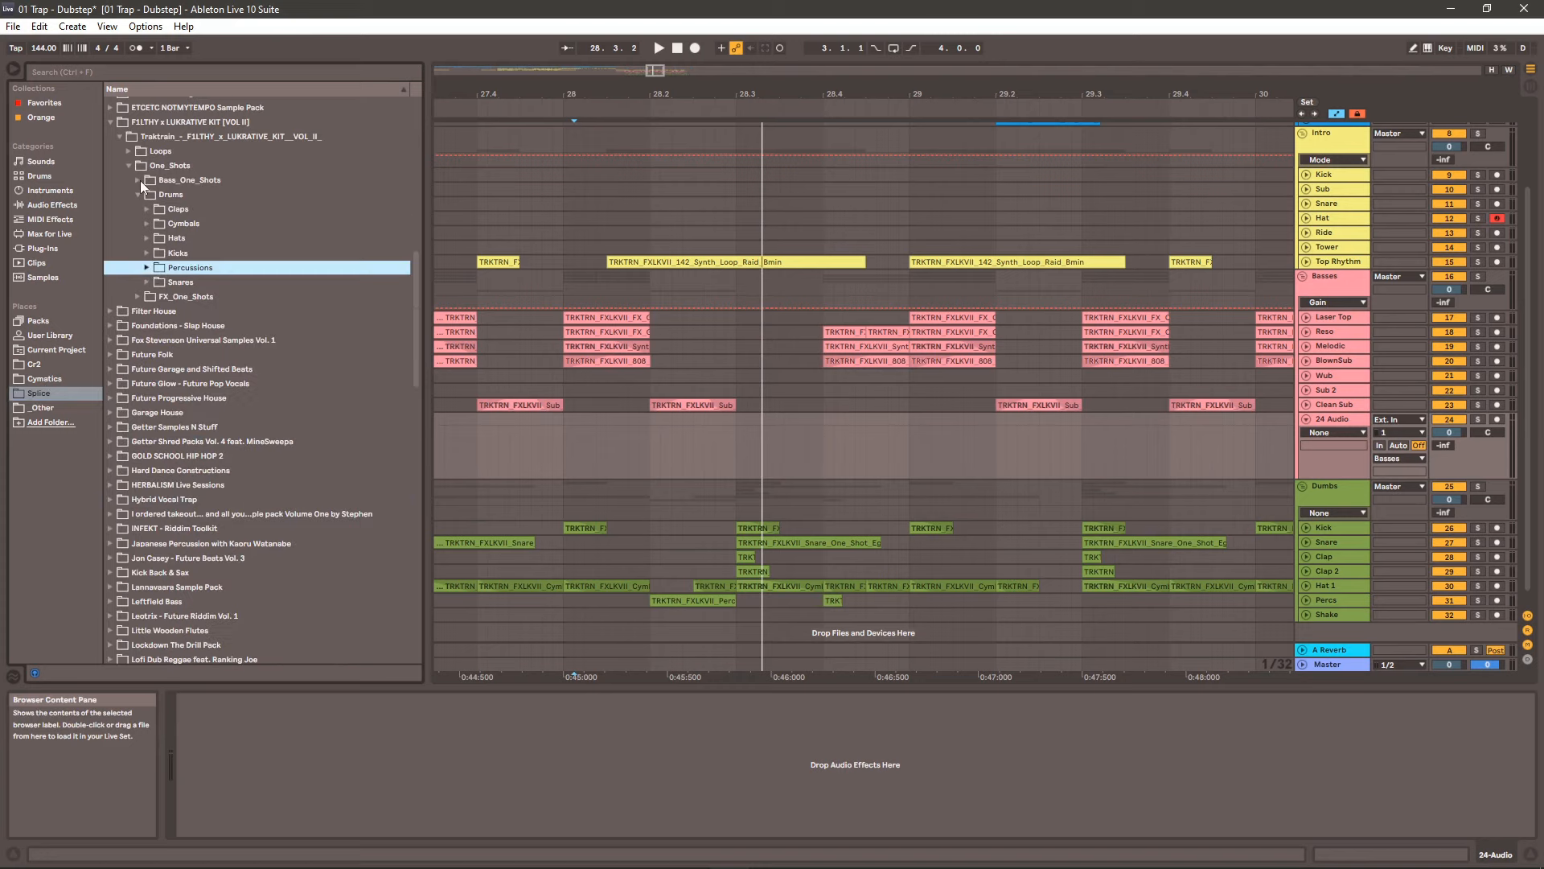
pyautogui.click(137, 180)
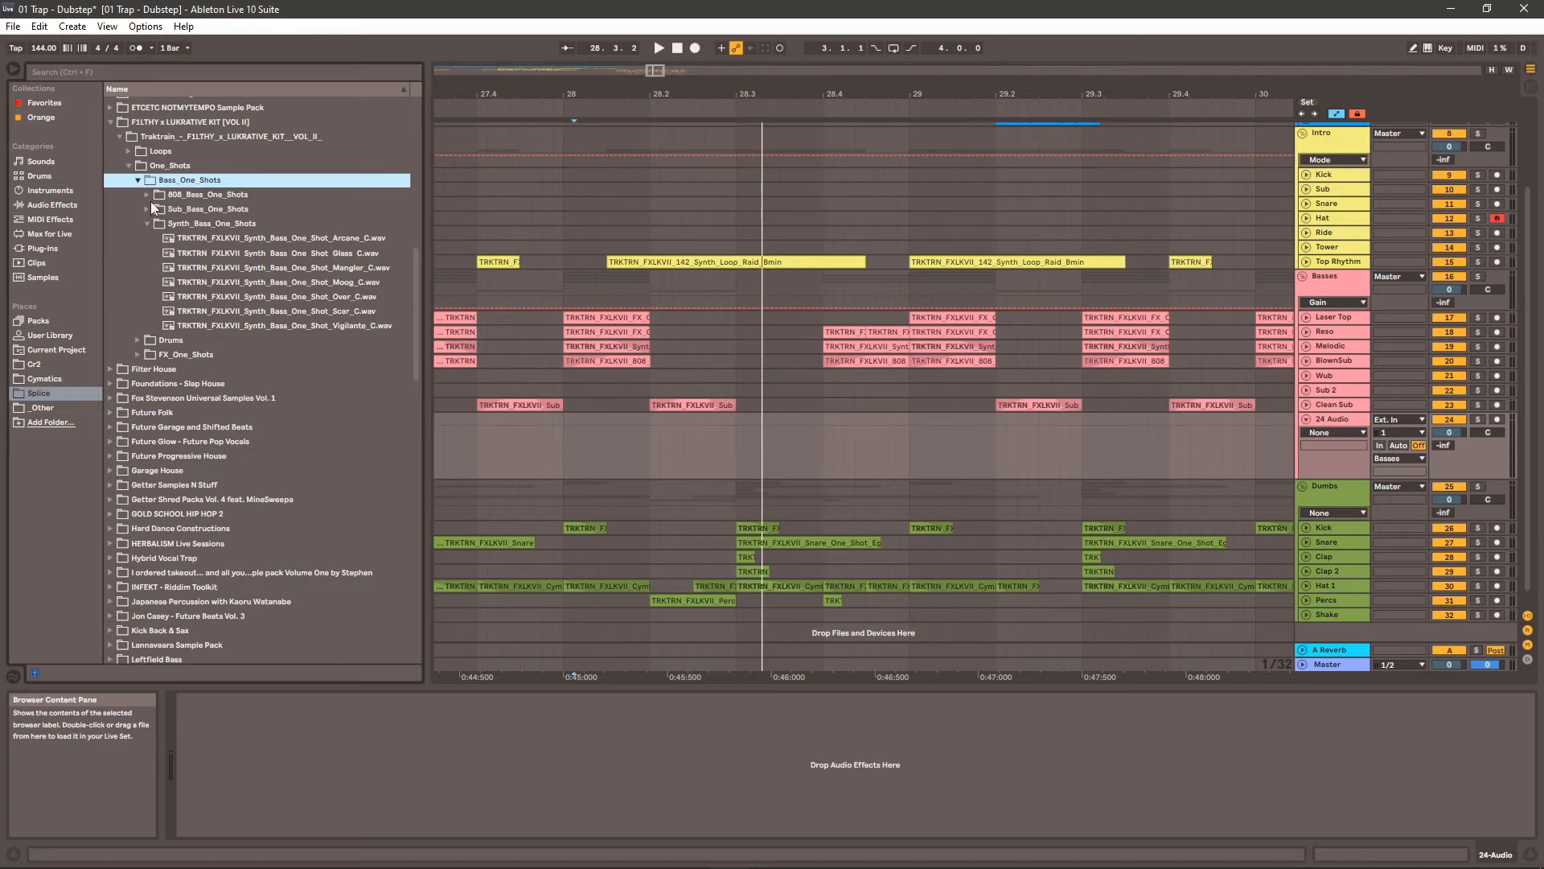
pyautogui.click(147, 209)
pyautogui.scroll(-3, 241, 322)
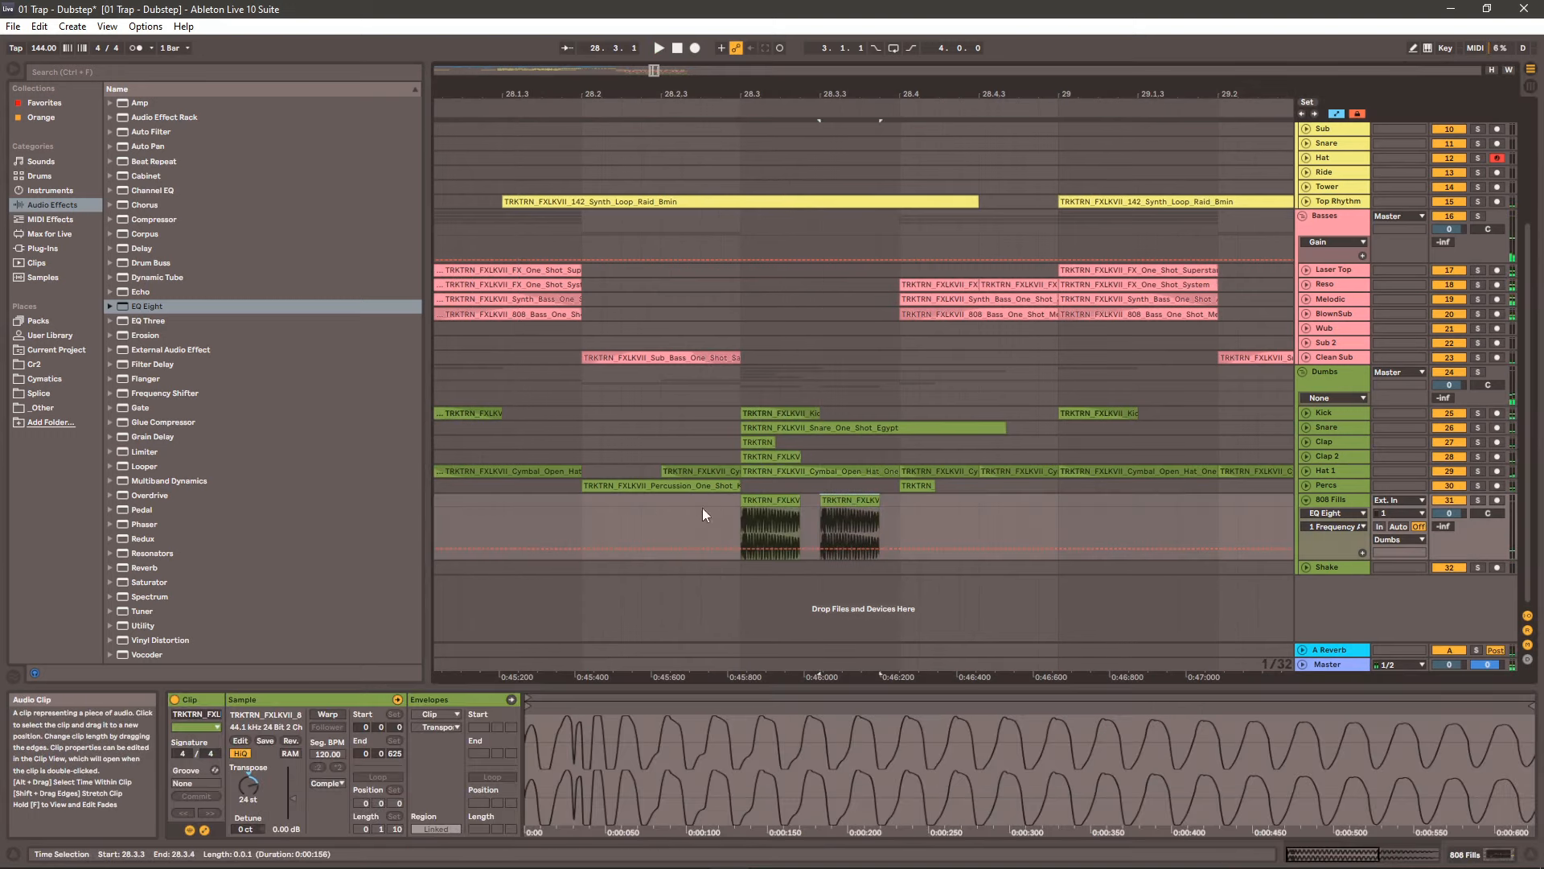
# - Play the 808 fills from 28.2.2 and open an enlarged view of the transposition envelope for the fill at 28.4
pyautogui.click(622, 519)
pyautogui.press('space')
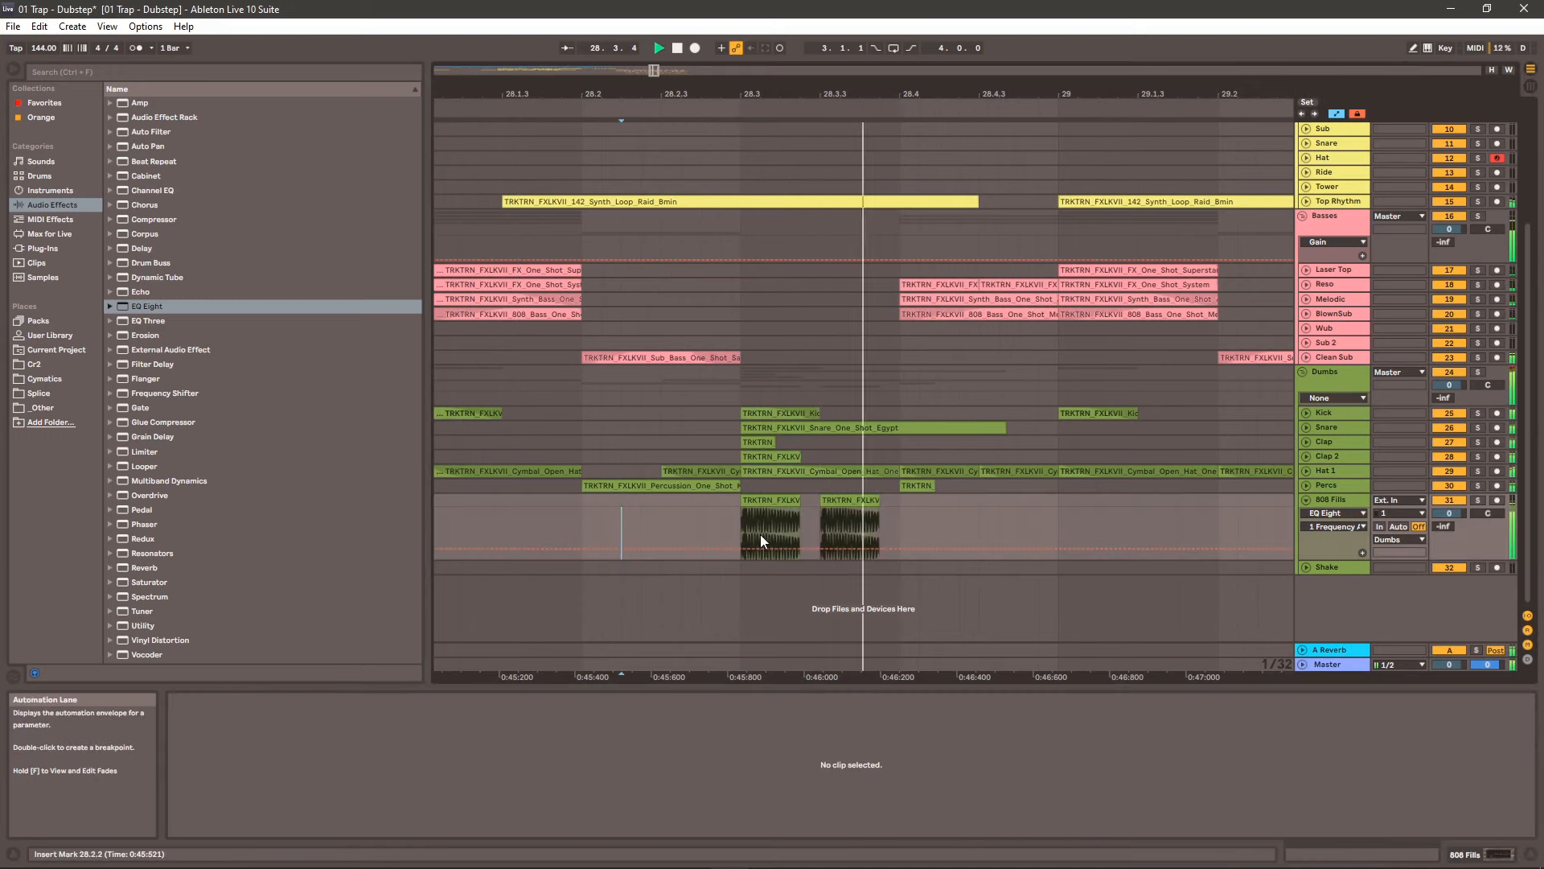
pyautogui.press('space')
pyautogui.doubleClick(1354, 503)
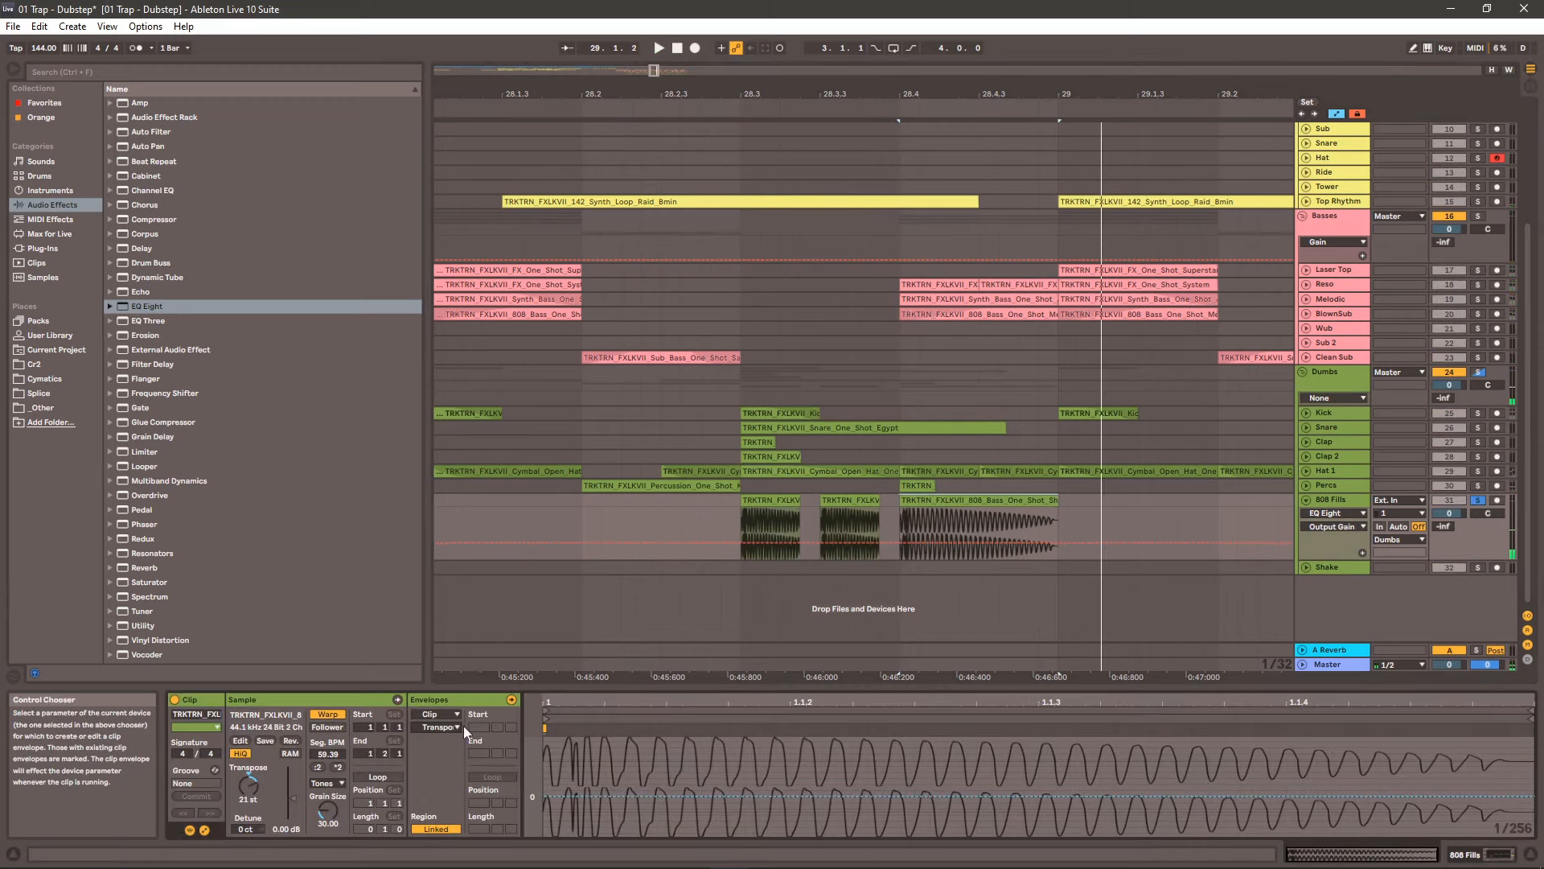
pyautogui.moveTo(660, 688); pyautogui.dragTo(697, 338)
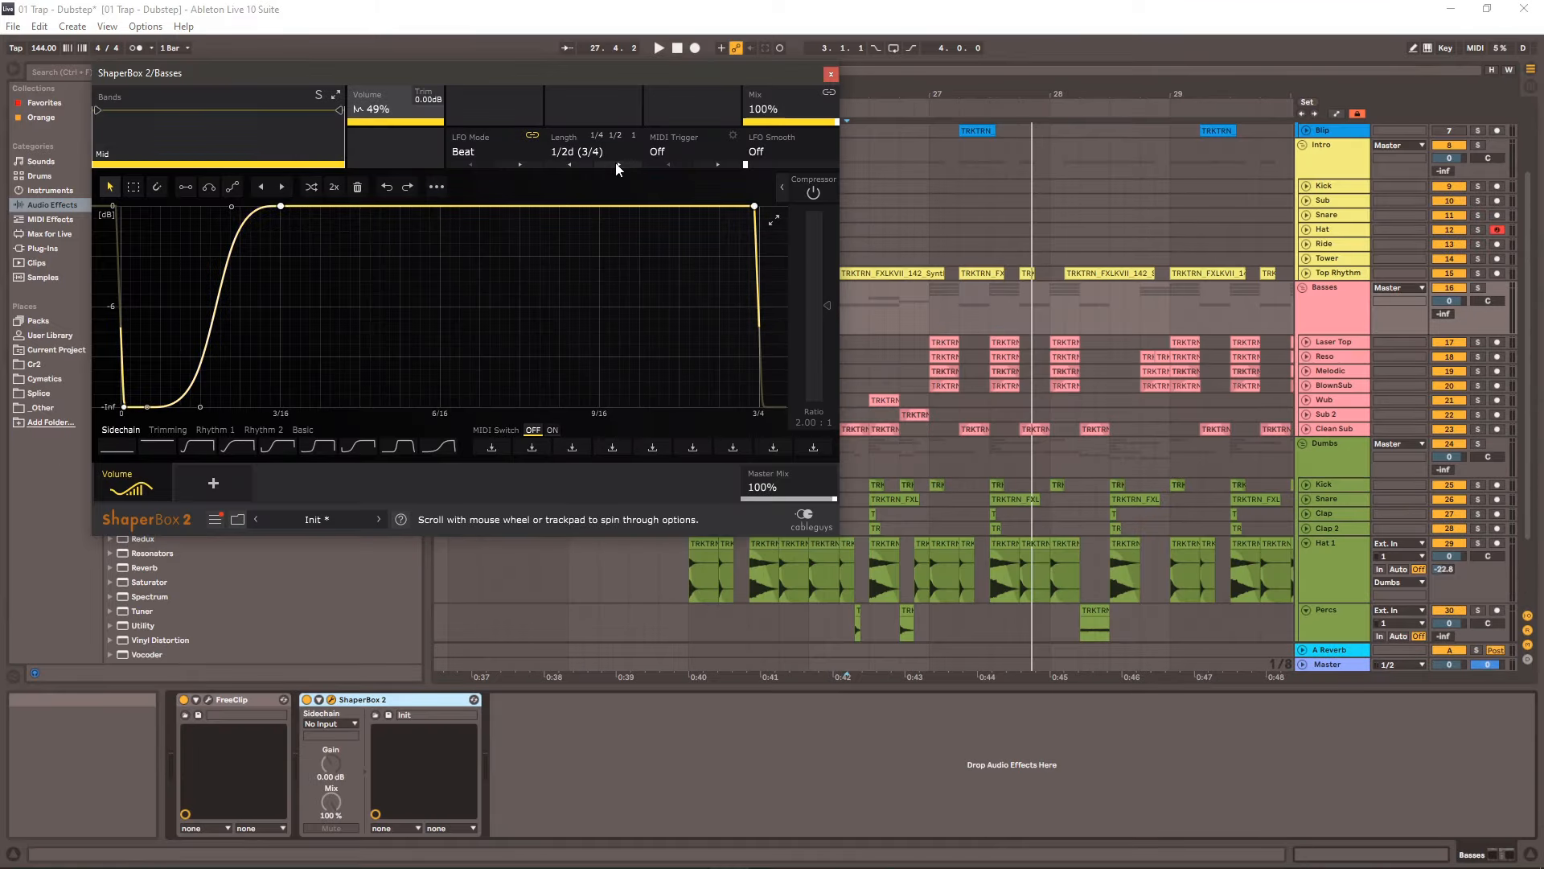
# - Adjust the LFO length of the volume shaper in ShaperBox 2 on the Basses group
pyautogui.click(579, 162)
pyautogui.click(579, 162)
pyautogui.click(579, 162)
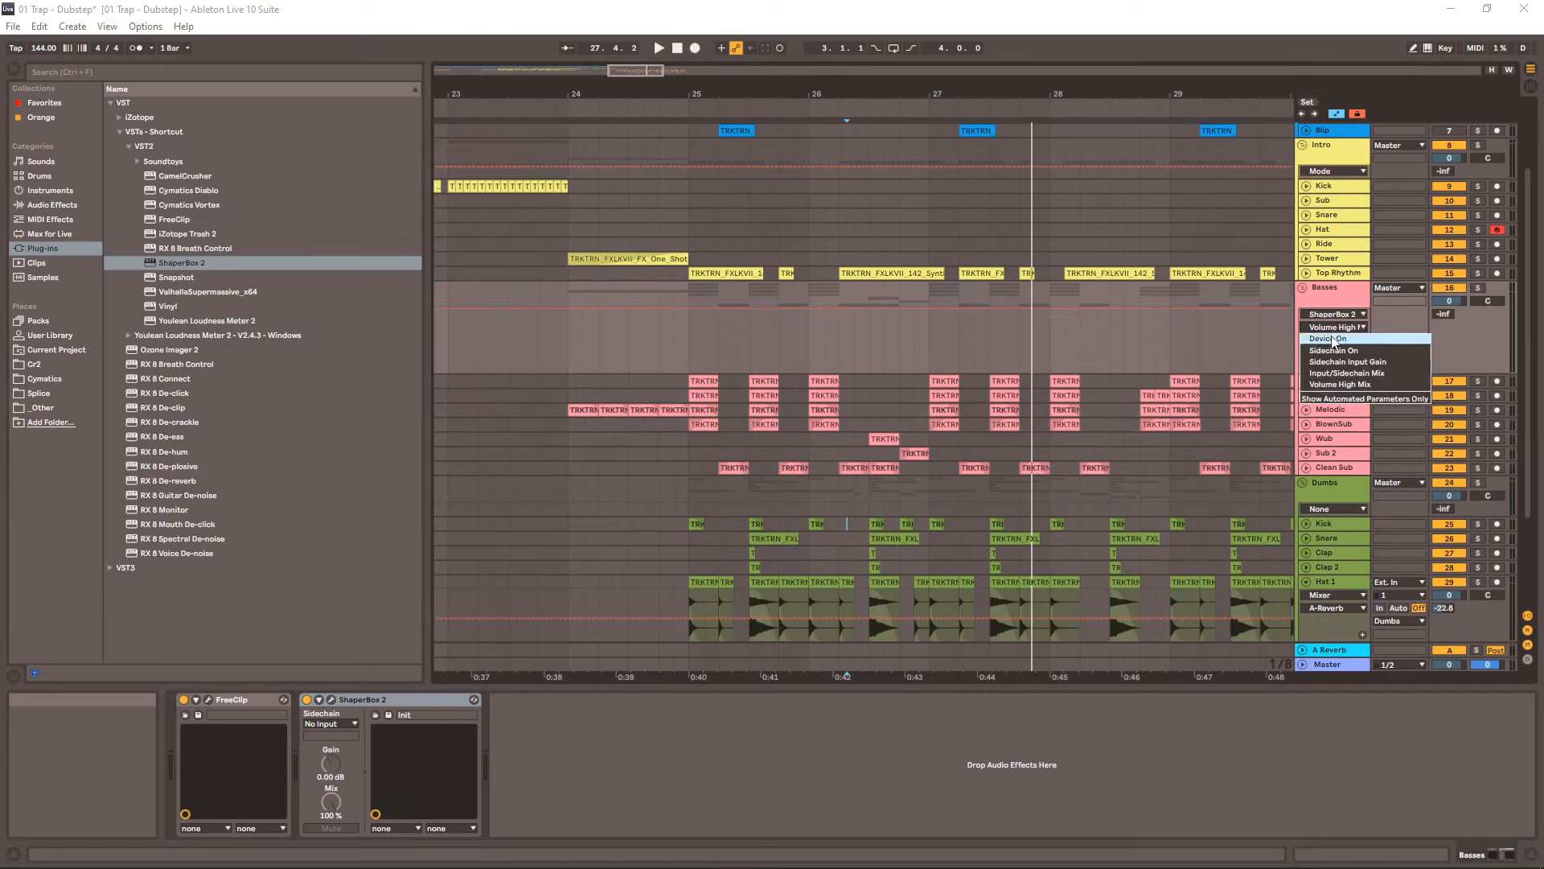
# - Automate ShaperBox 2's Device On parameter on the Basses group, switching it on for the layered bass hits and off between them from bar 25
pyautogui.moveTo(685, 93); pyautogui.dragTo(681, 121)
pyautogui.click(689, 323)
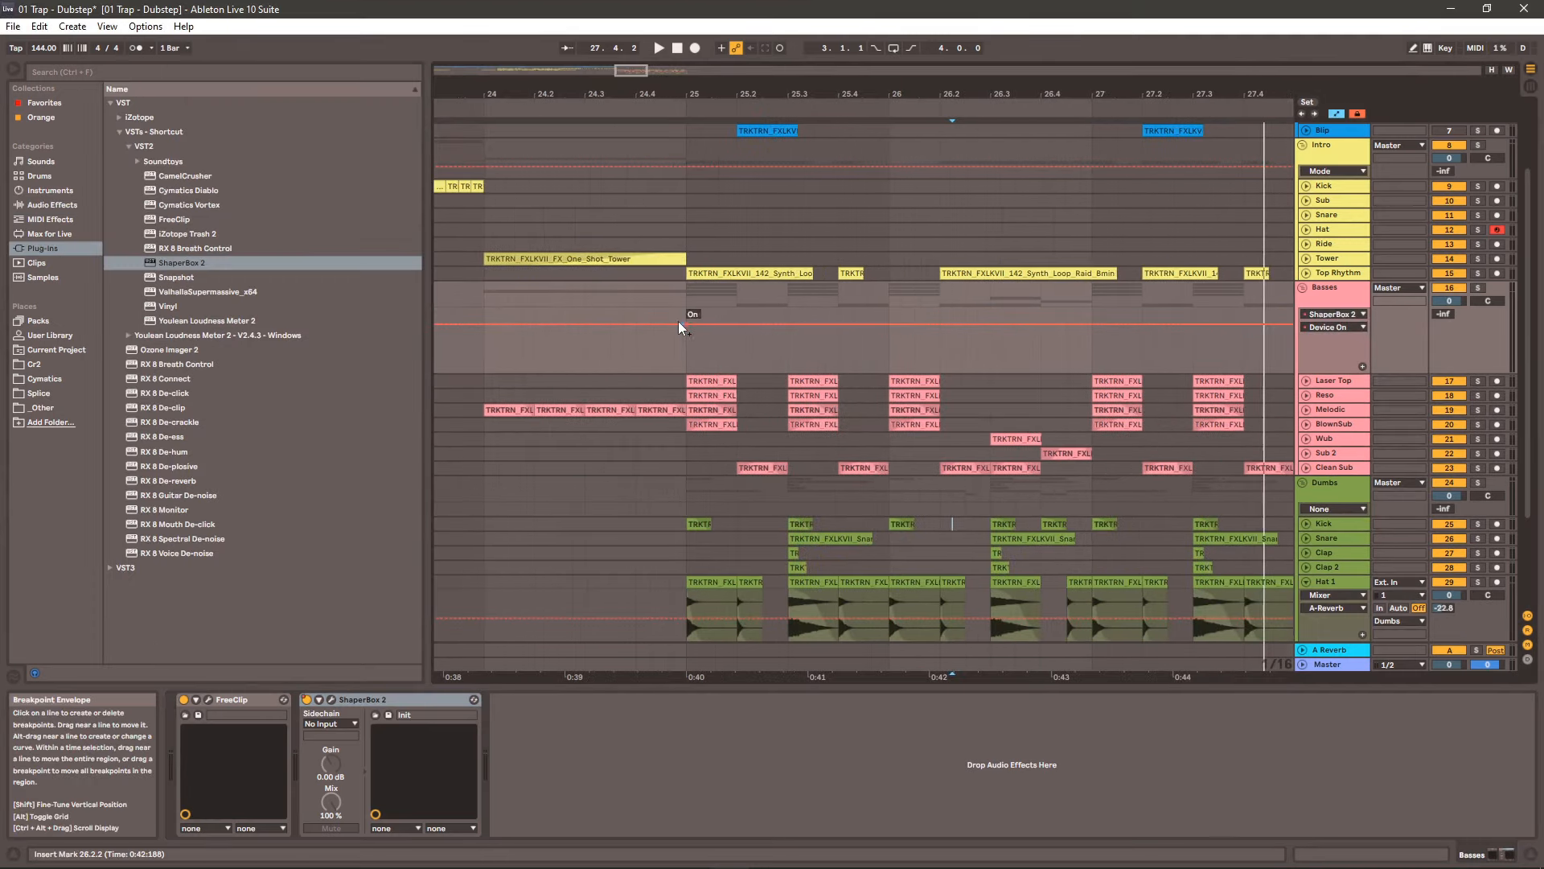
pyautogui.moveTo(678, 322); pyautogui.dragTo(889, 325)
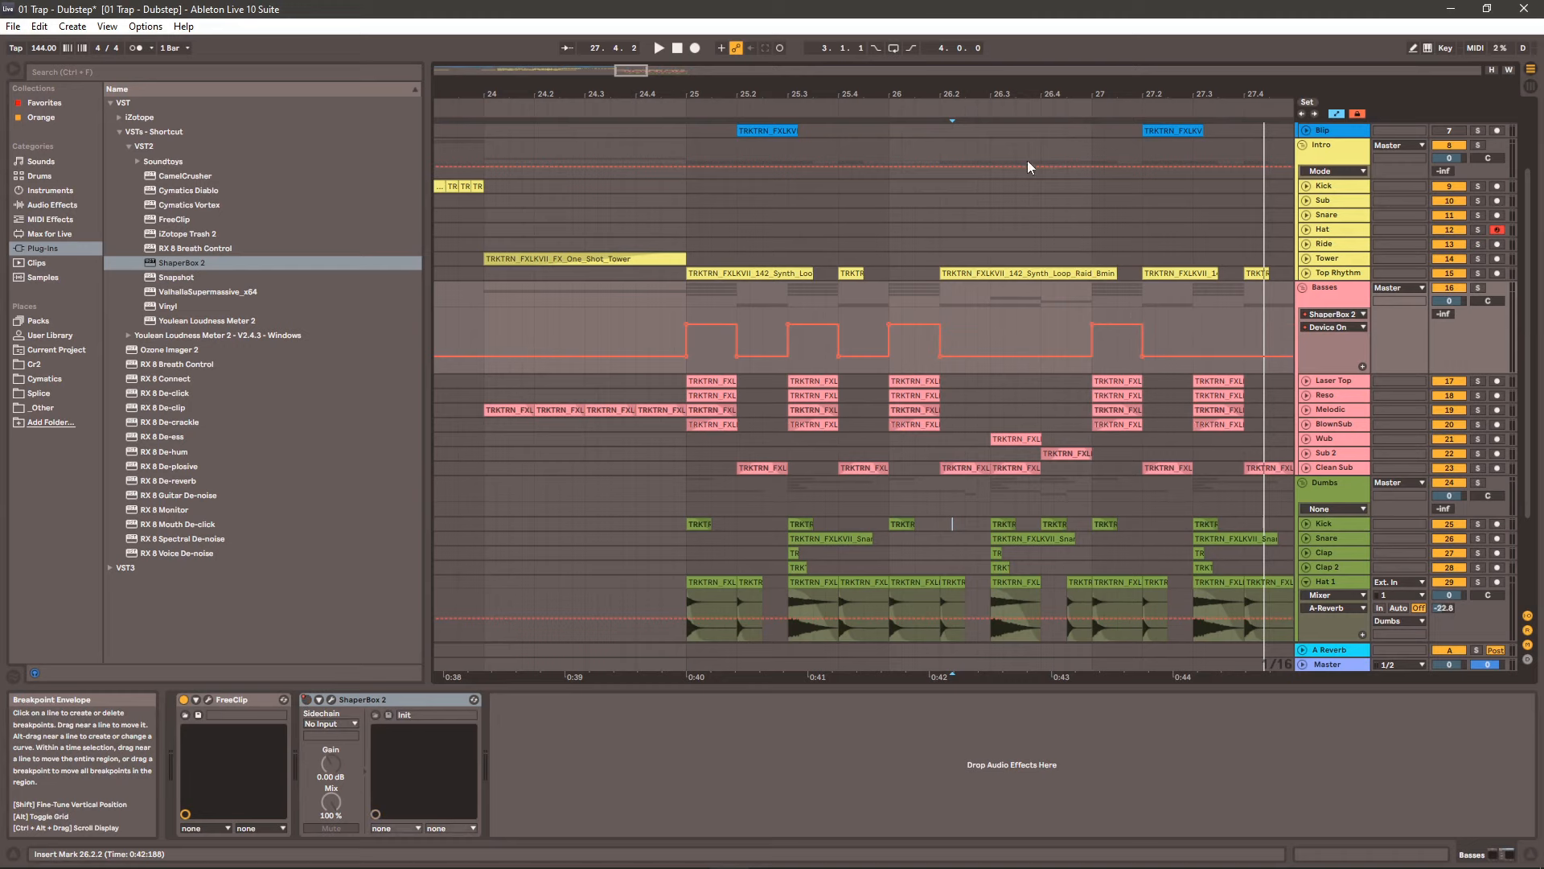
pyautogui.hscroll(4, 965, 173)
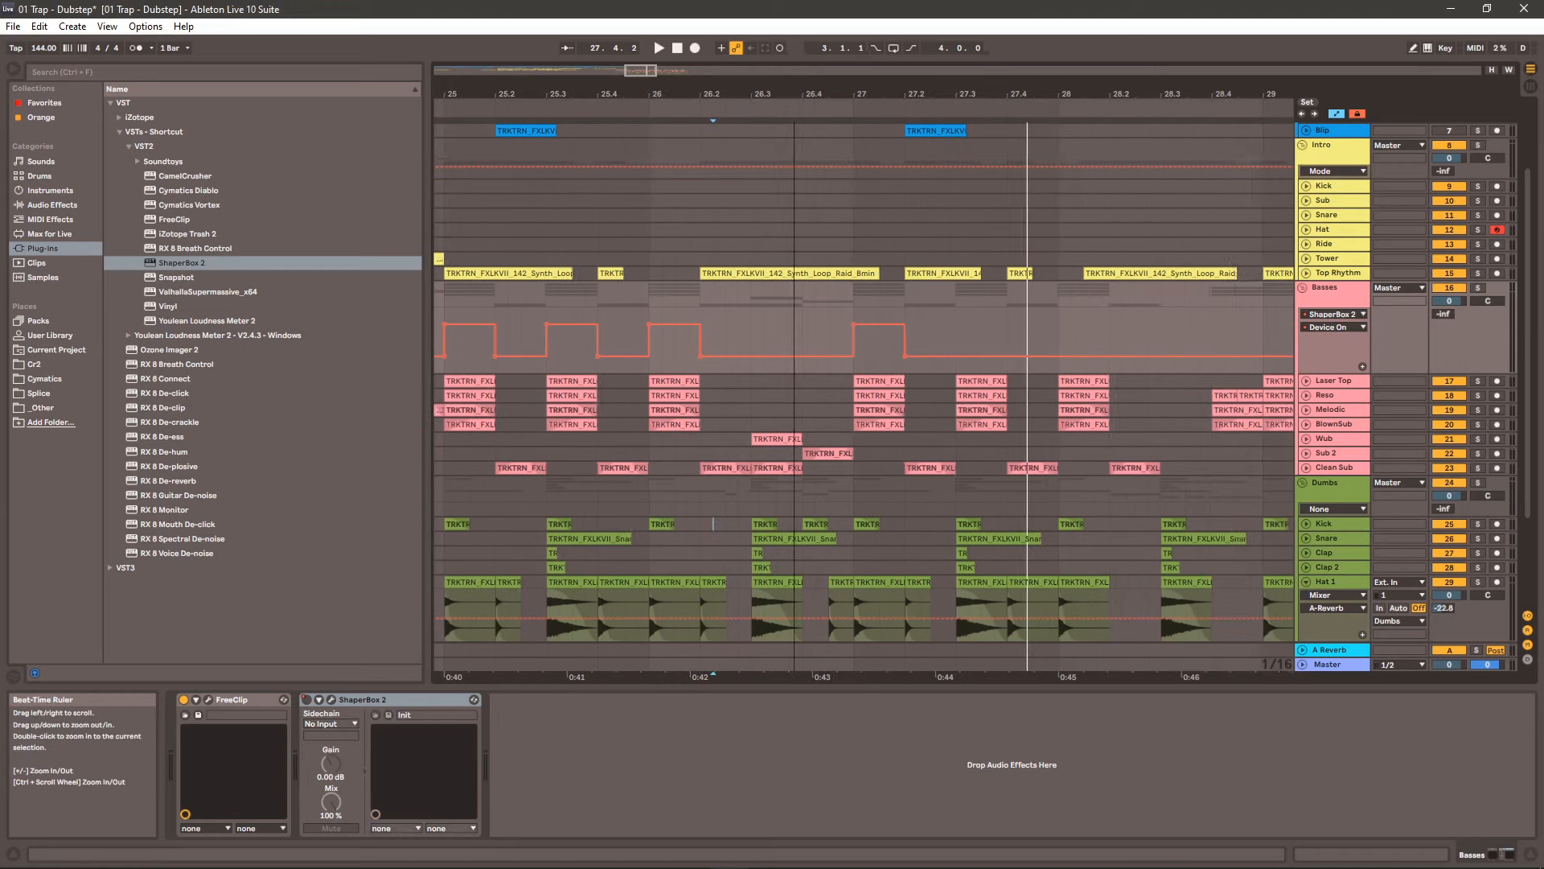
pyautogui.scroll(3, 925, 181)
pyautogui.scroll(-5, 835, 310)
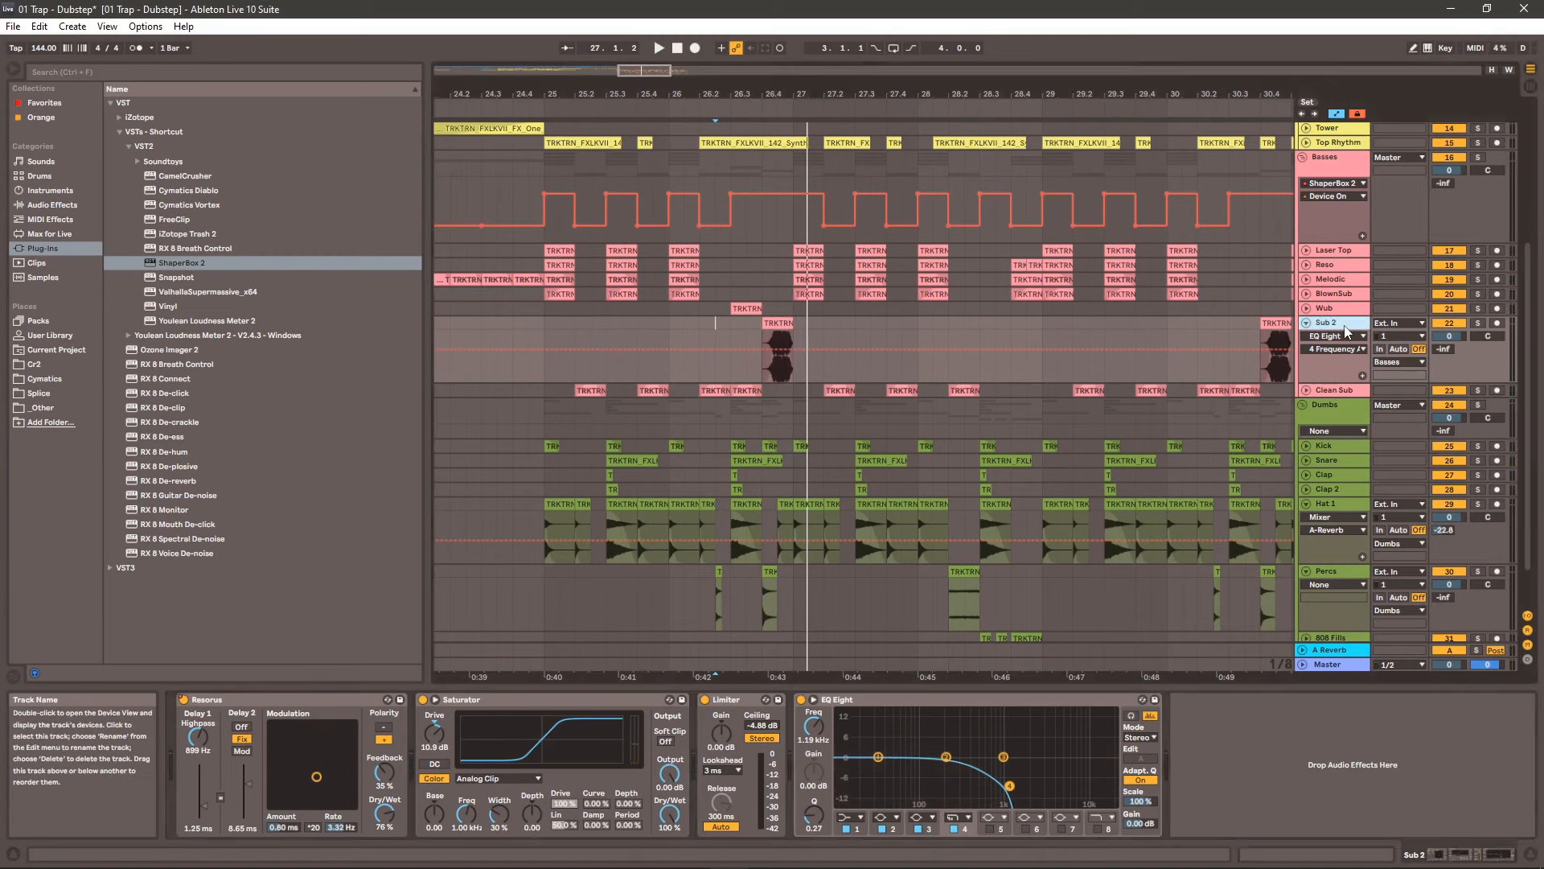
# - Add Ozone Imager 2 to the Sub 2 track with width at 100%, Stereoize enabled and its delay time increased
pyautogui.doubleClick(191, 354)
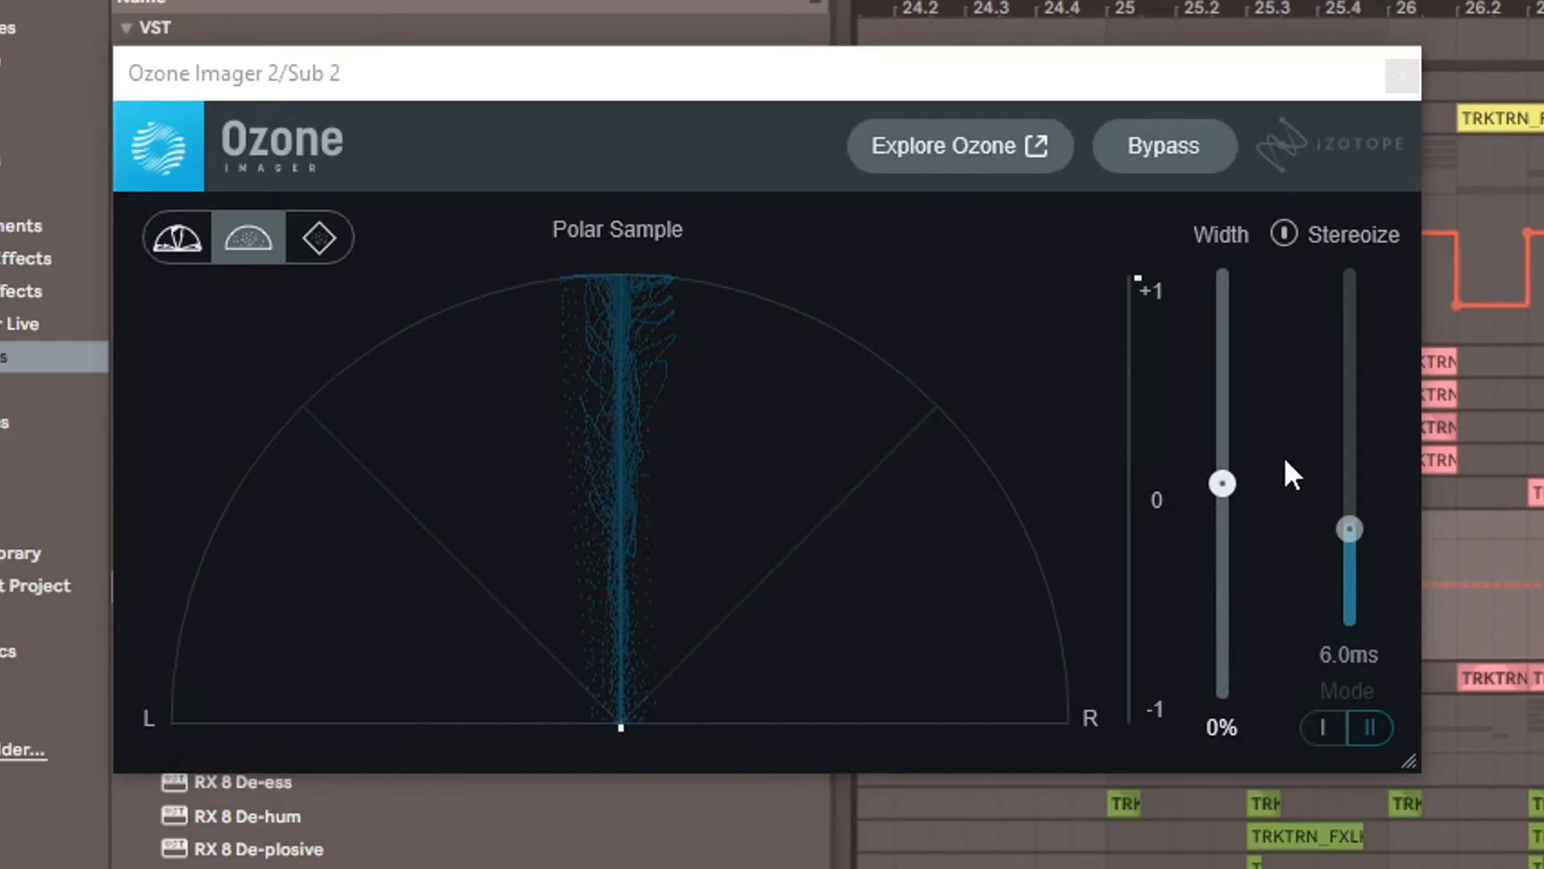
pyautogui.moveTo(1223, 482); pyautogui.dragTo(1285, 141)
pyautogui.click(1332, 232)
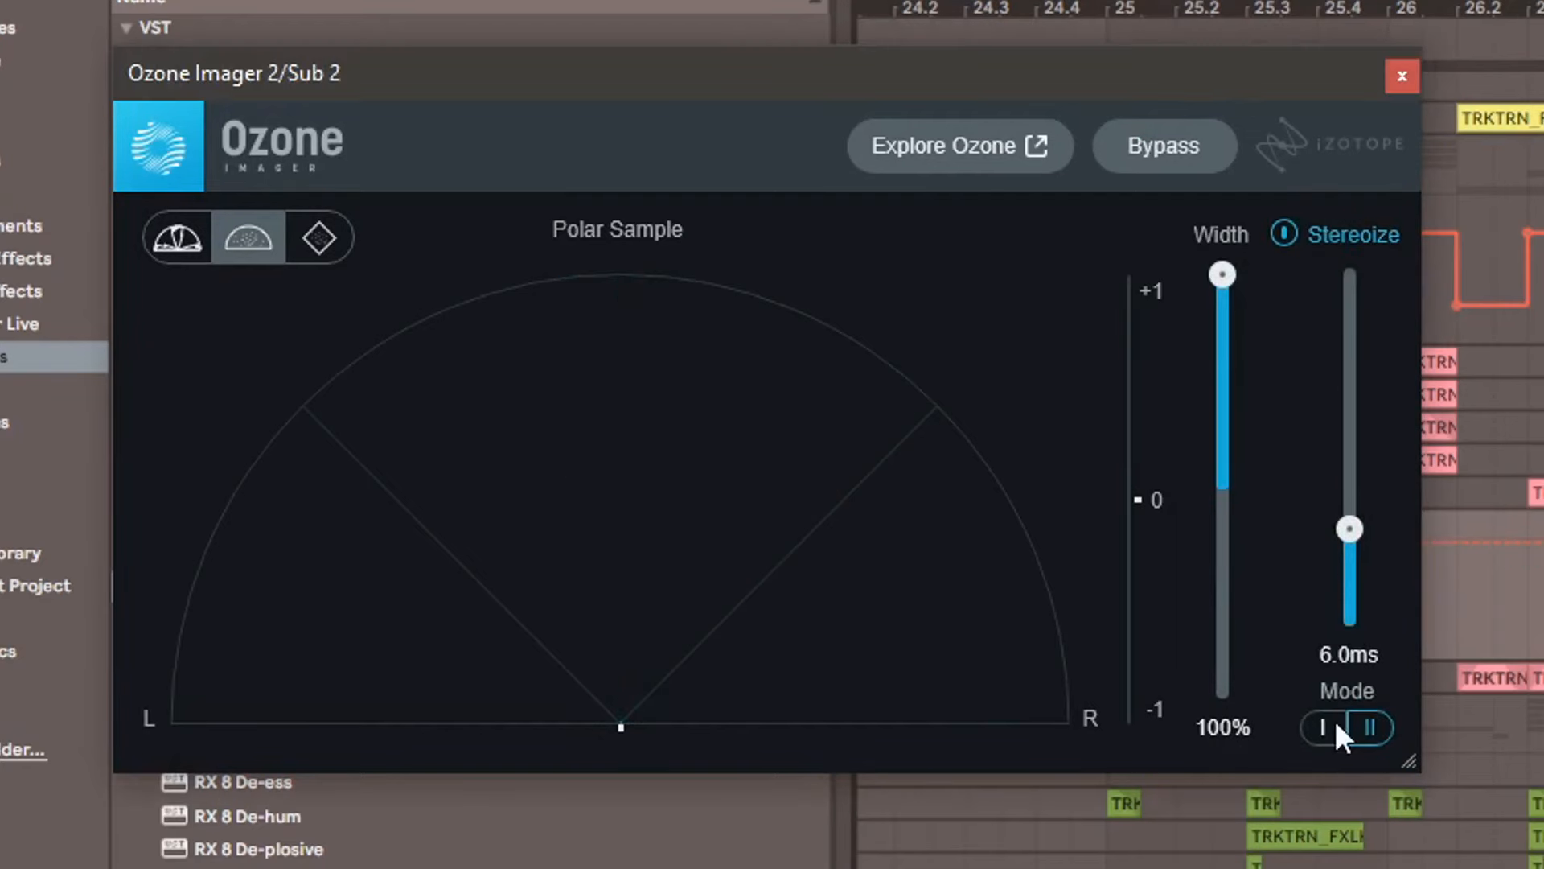
pyautogui.moveTo(1349, 528); pyautogui.dragTo(1362, 479)
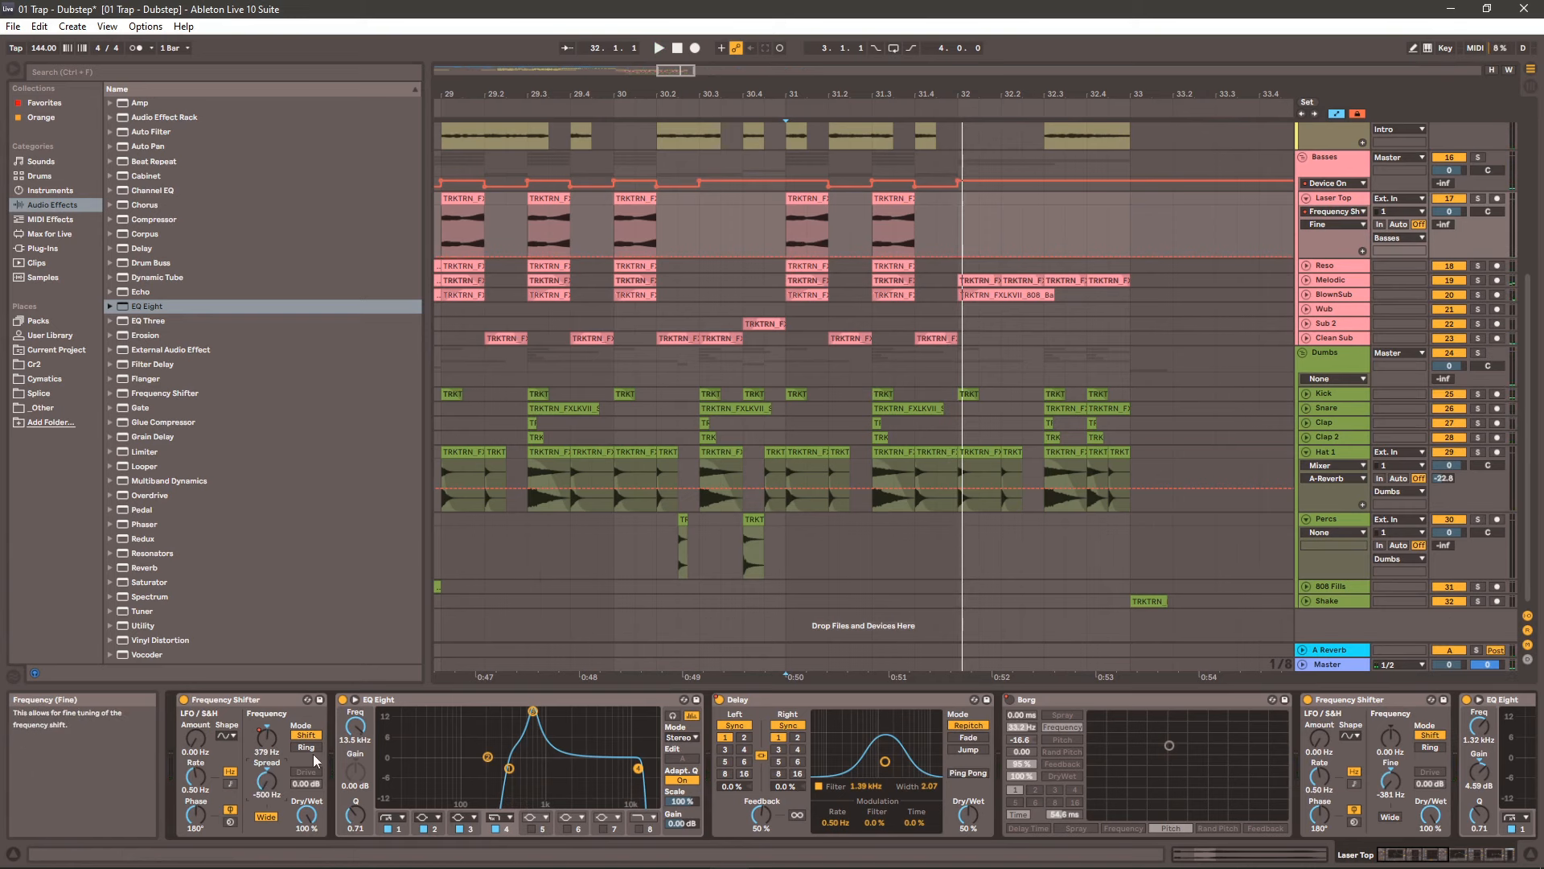
# - Automate the first Frequency Shifter's Fine parameter on Laser Top to rise from -500 Hz at bar 31 to -247 Hz at bar 32, and play it
pyautogui.click(785, 255)
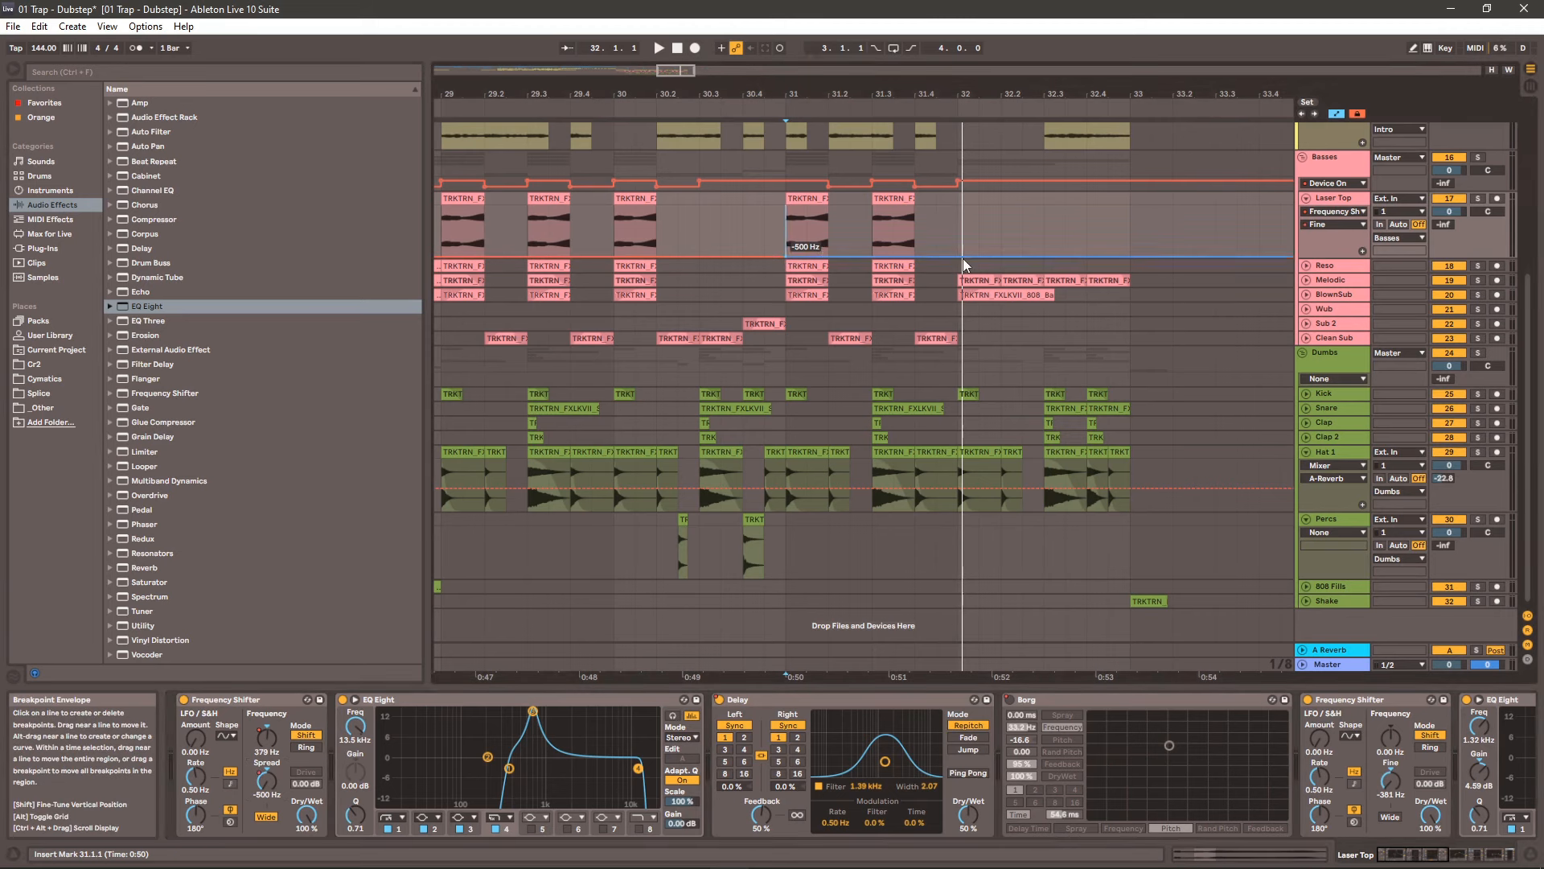
pyautogui.click(962, 257)
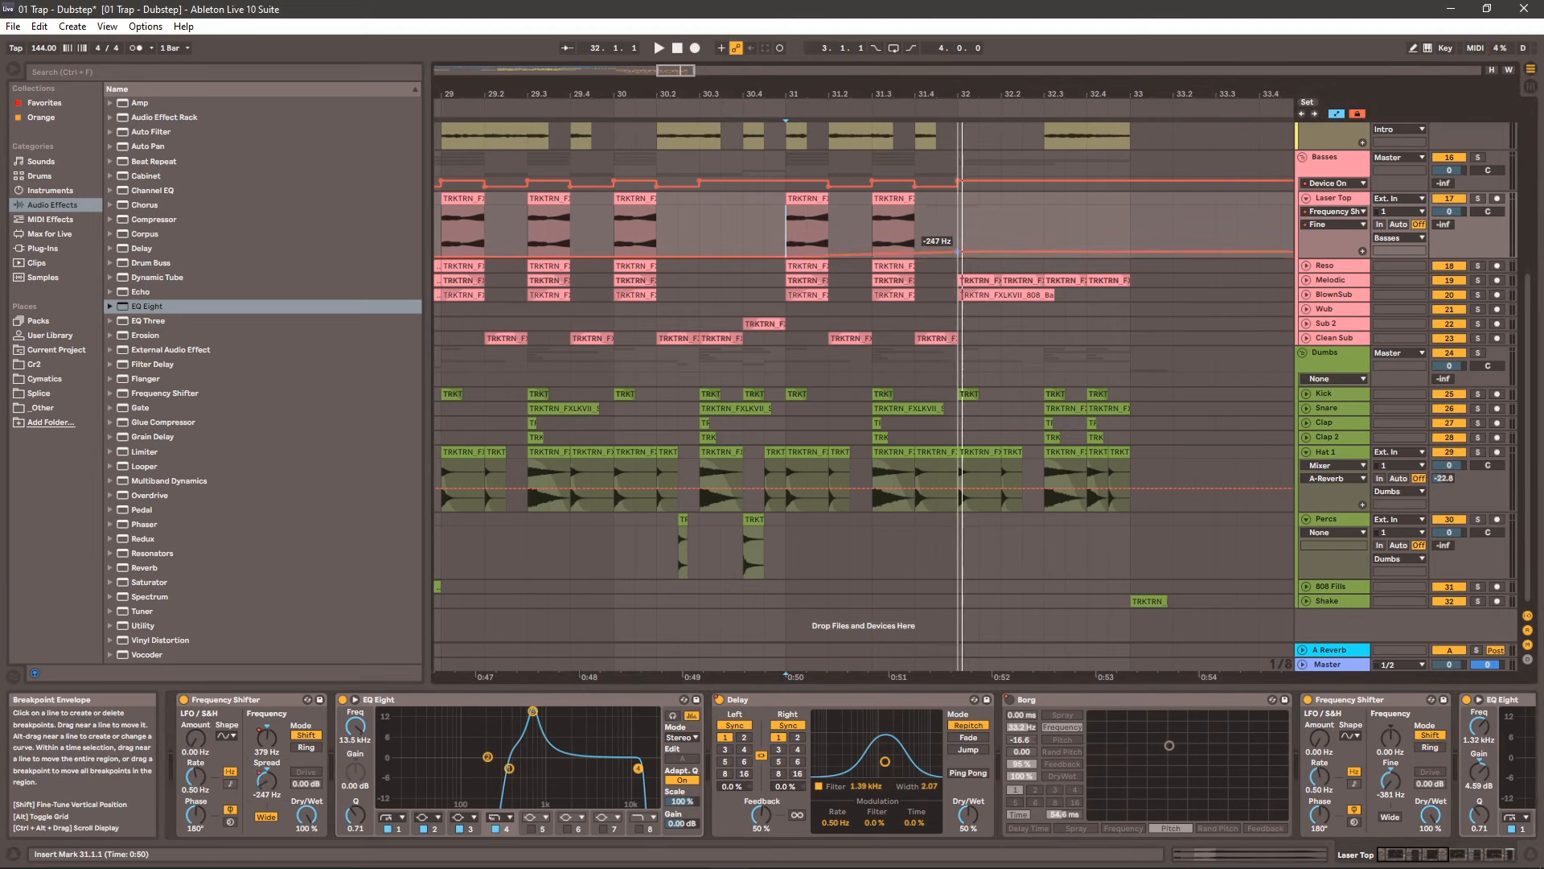
pyautogui.click(744, 215)
pyautogui.press('space')
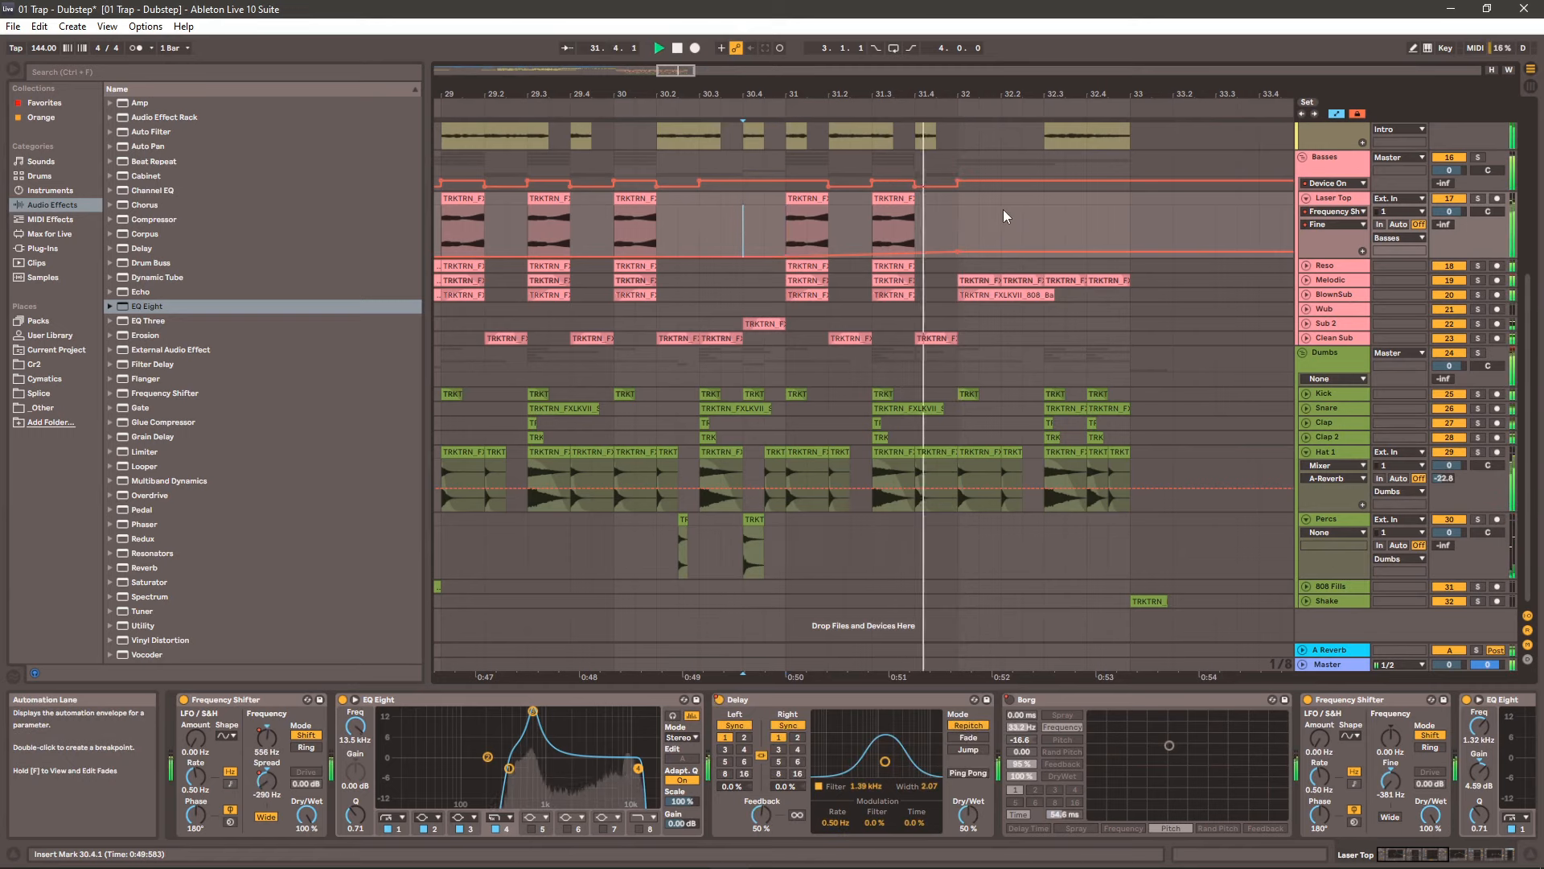
pyautogui.press('space')
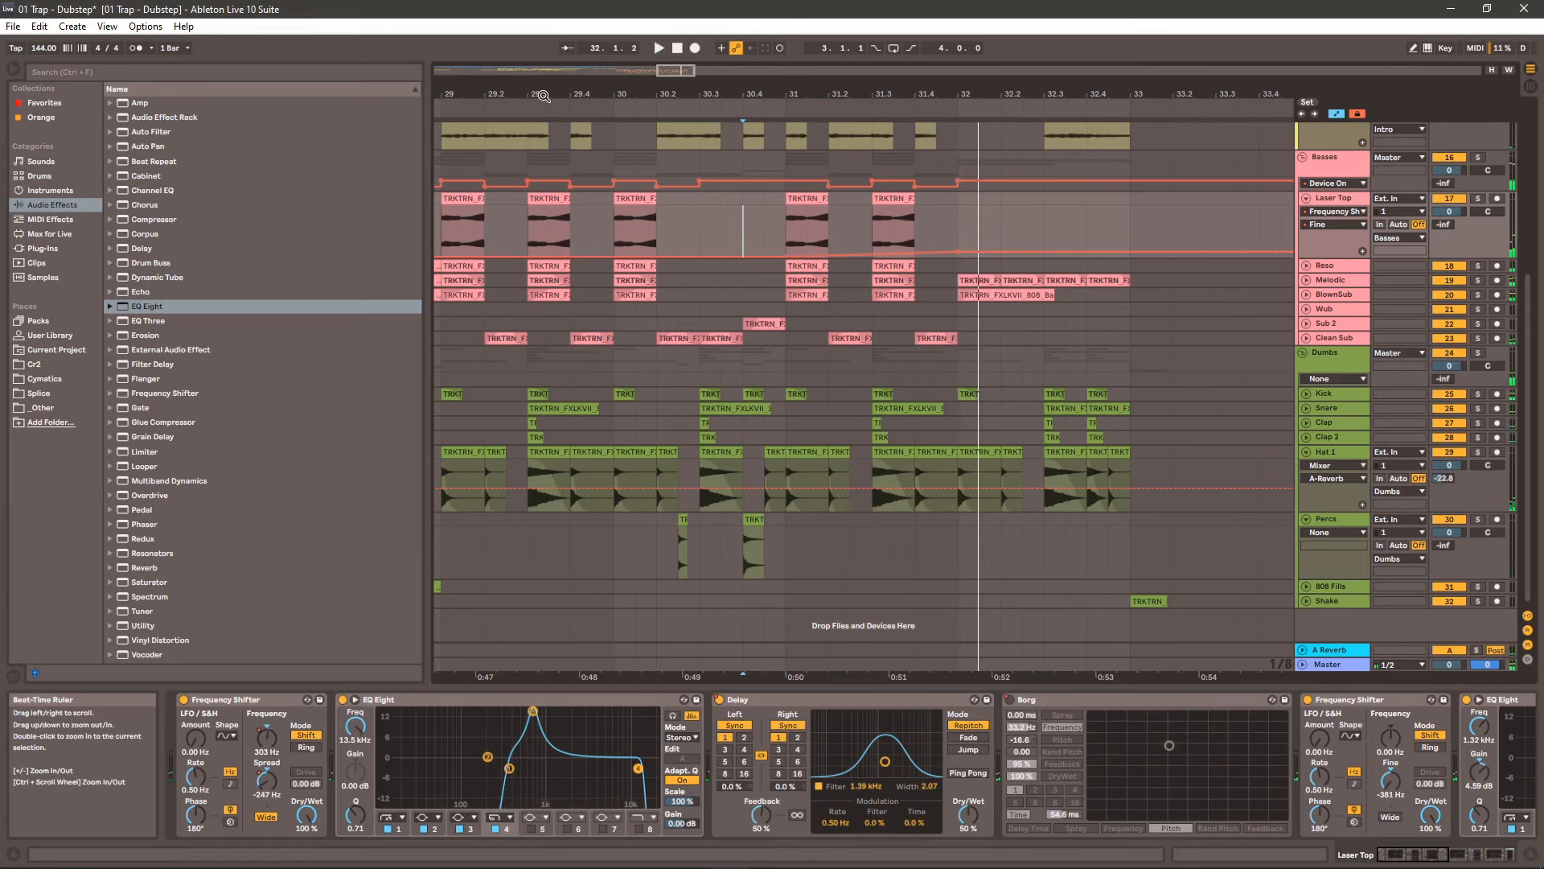
# - Unfold the Blip track, solo it and play it from the start of the drop at bar 25
pyautogui.moveTo(531, 93); pyautogui.dragTo(646, 80)
pyautogui.click(549, 218)
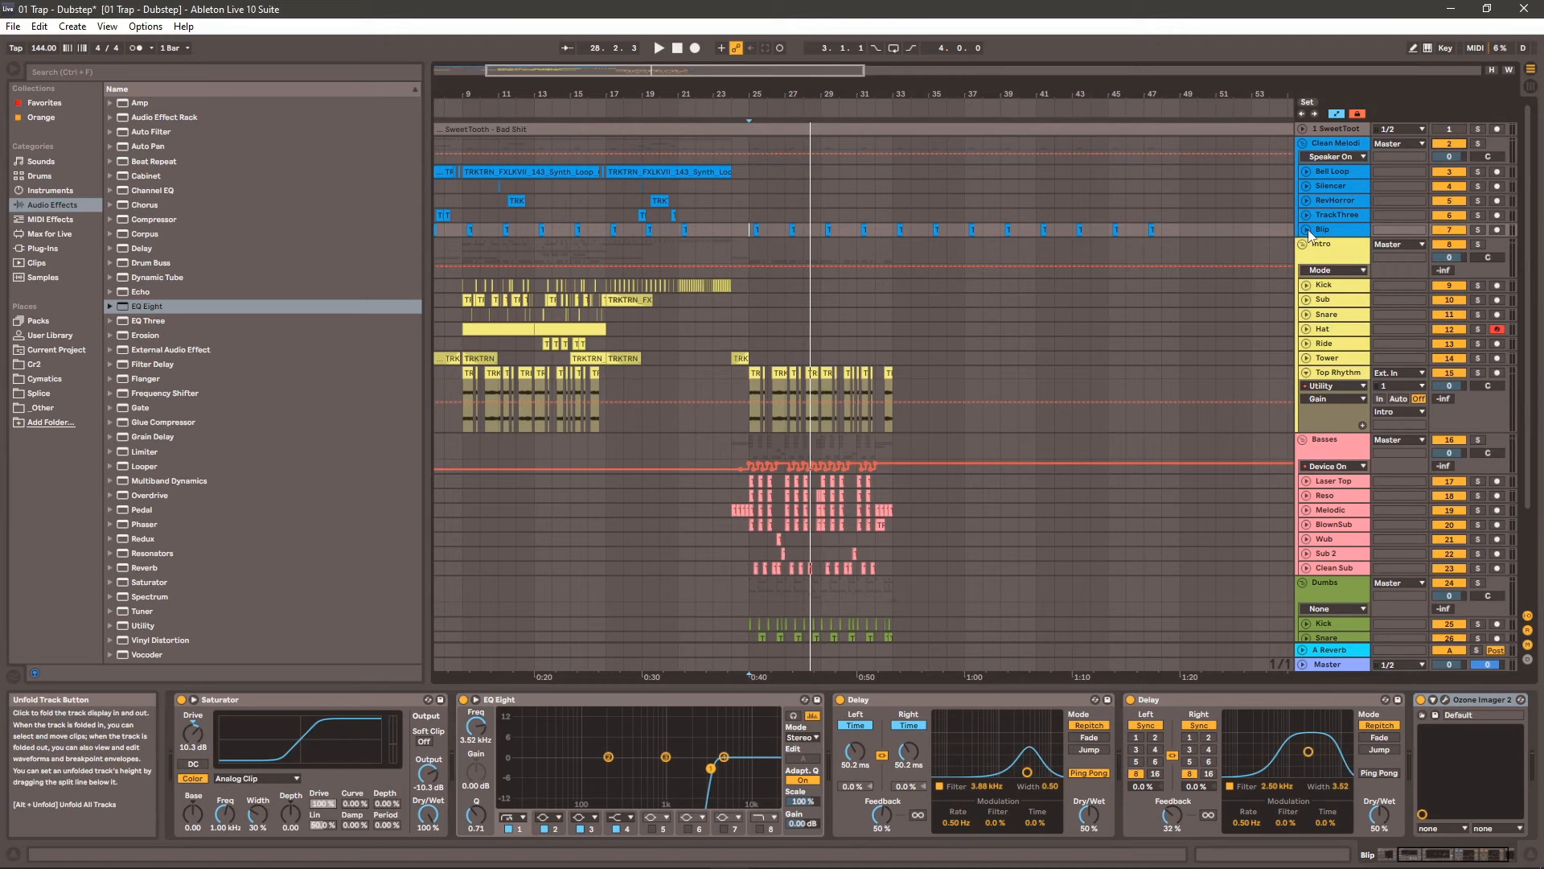
pyautogui.click(1307, 230)
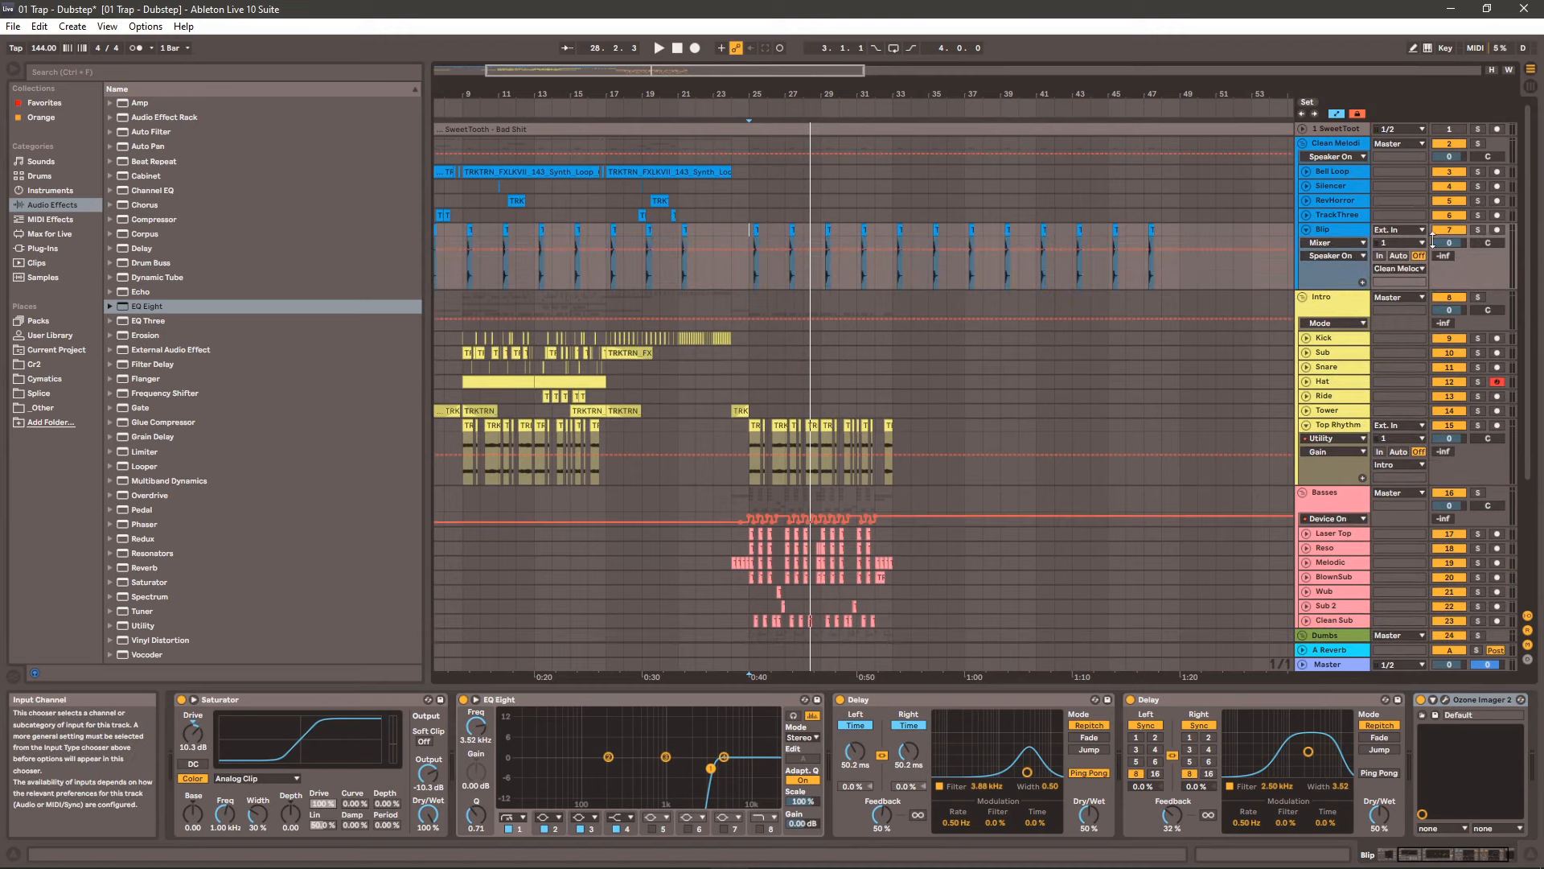
pyautogui.click(1477, 230)
pyautogui.press('space')
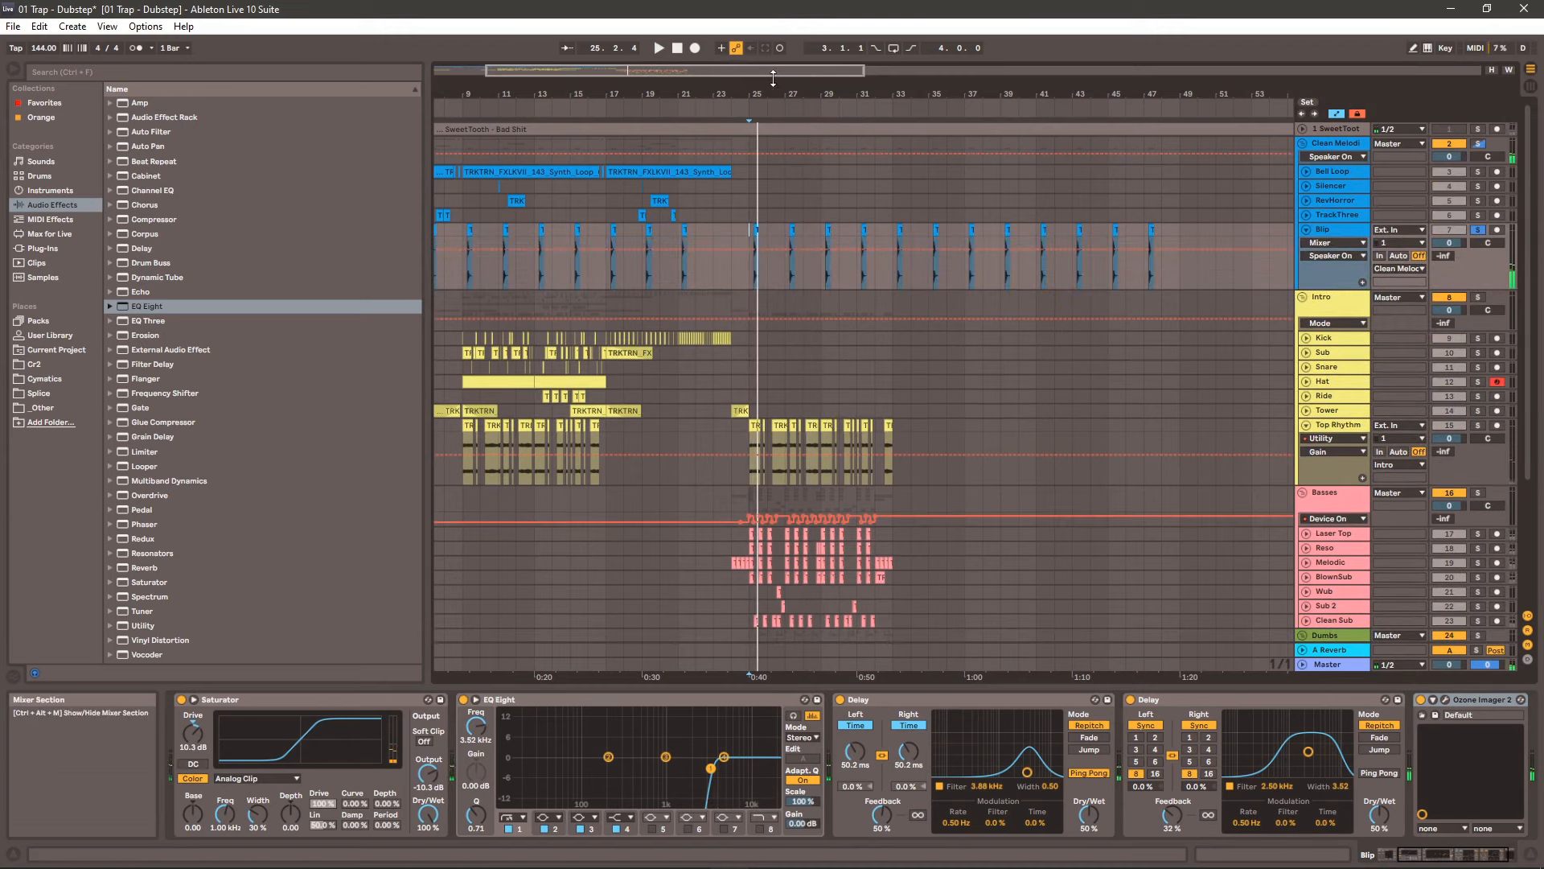
pyautogui.moveTo(773, 78); pyautogui.dragTo(925, 152)
# - Take the Blip track off solo, fold it and play it with the full drop from bar 25
pyautogui.click(1480, 228)
pyautogui.click(1306, 229)
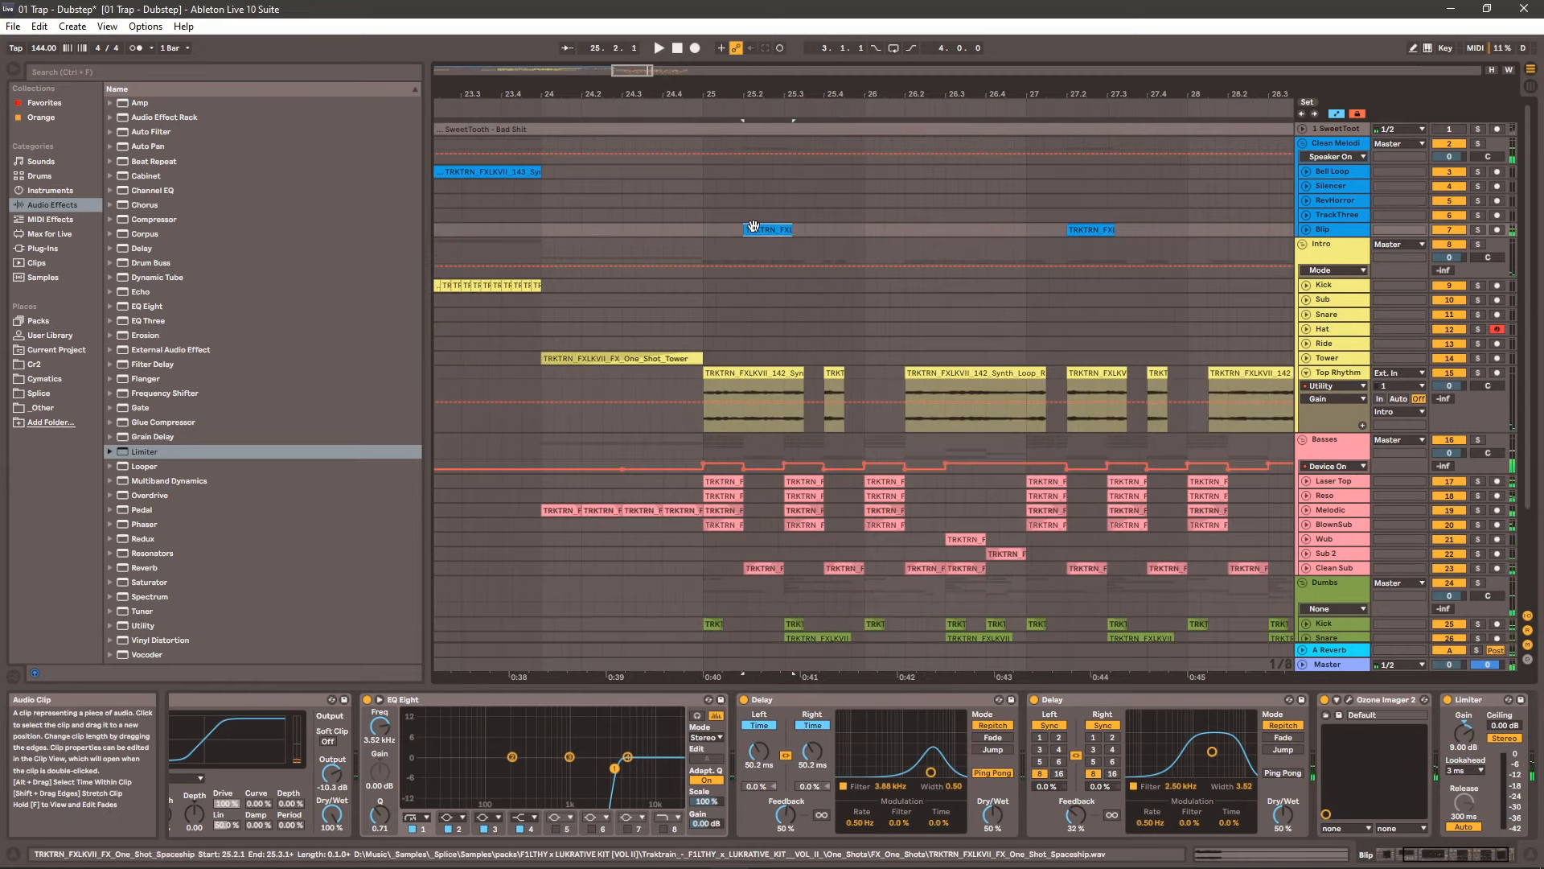
pyautogui.click(700, 228)
pyautogui.press('space')
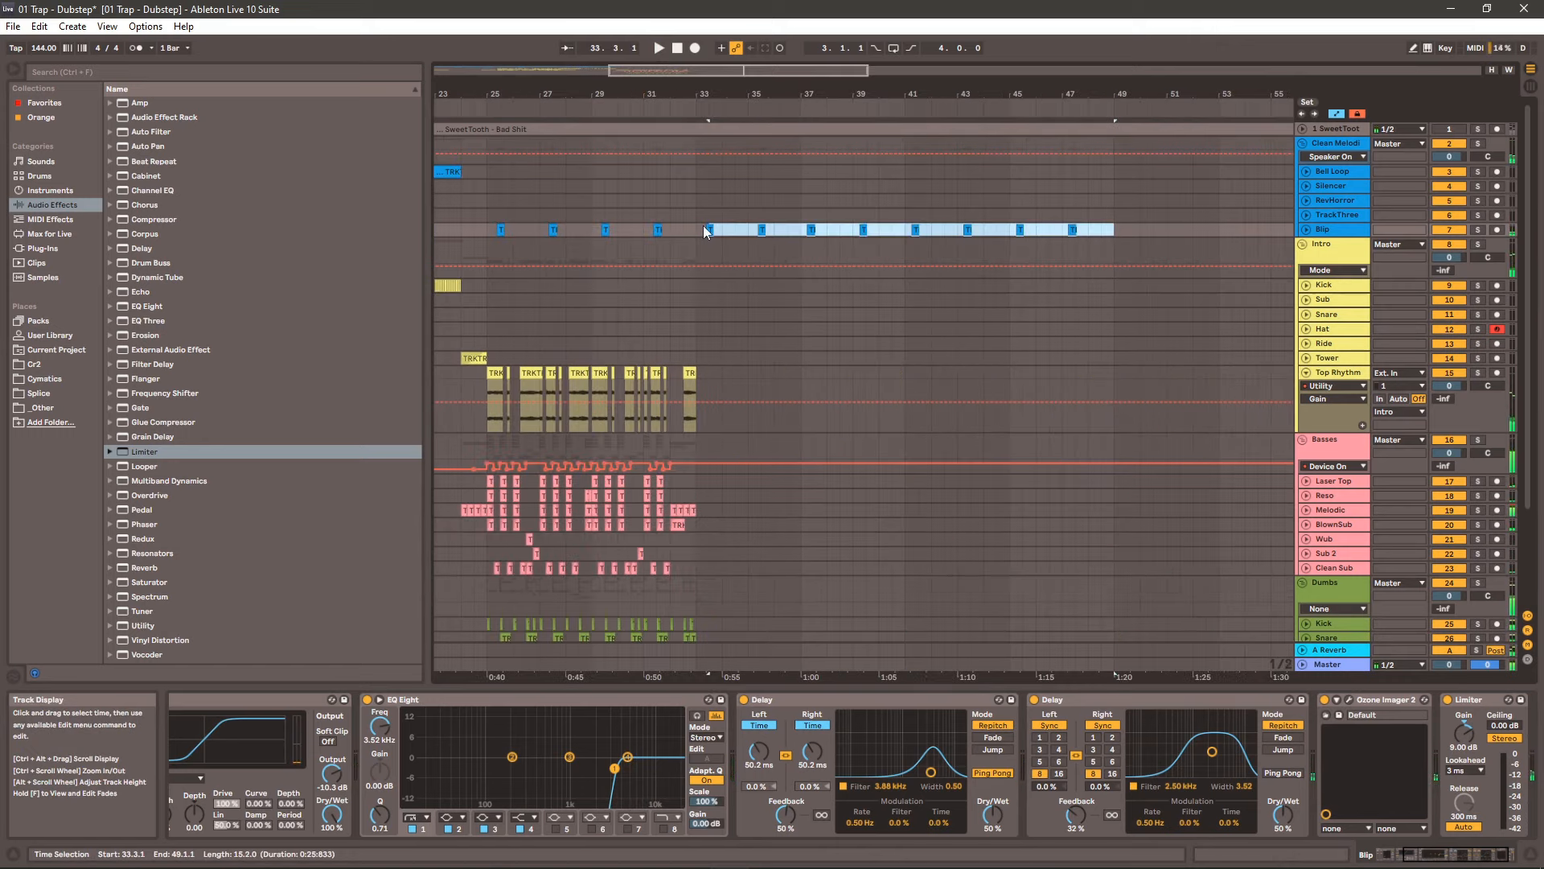
# - Delete the Blip clips from bar 33 to bar 49 and save the set
pyautogui.moveTo(704, 226); pyautogui.dragTo(698, 225)
pyautogui.press('Delete')
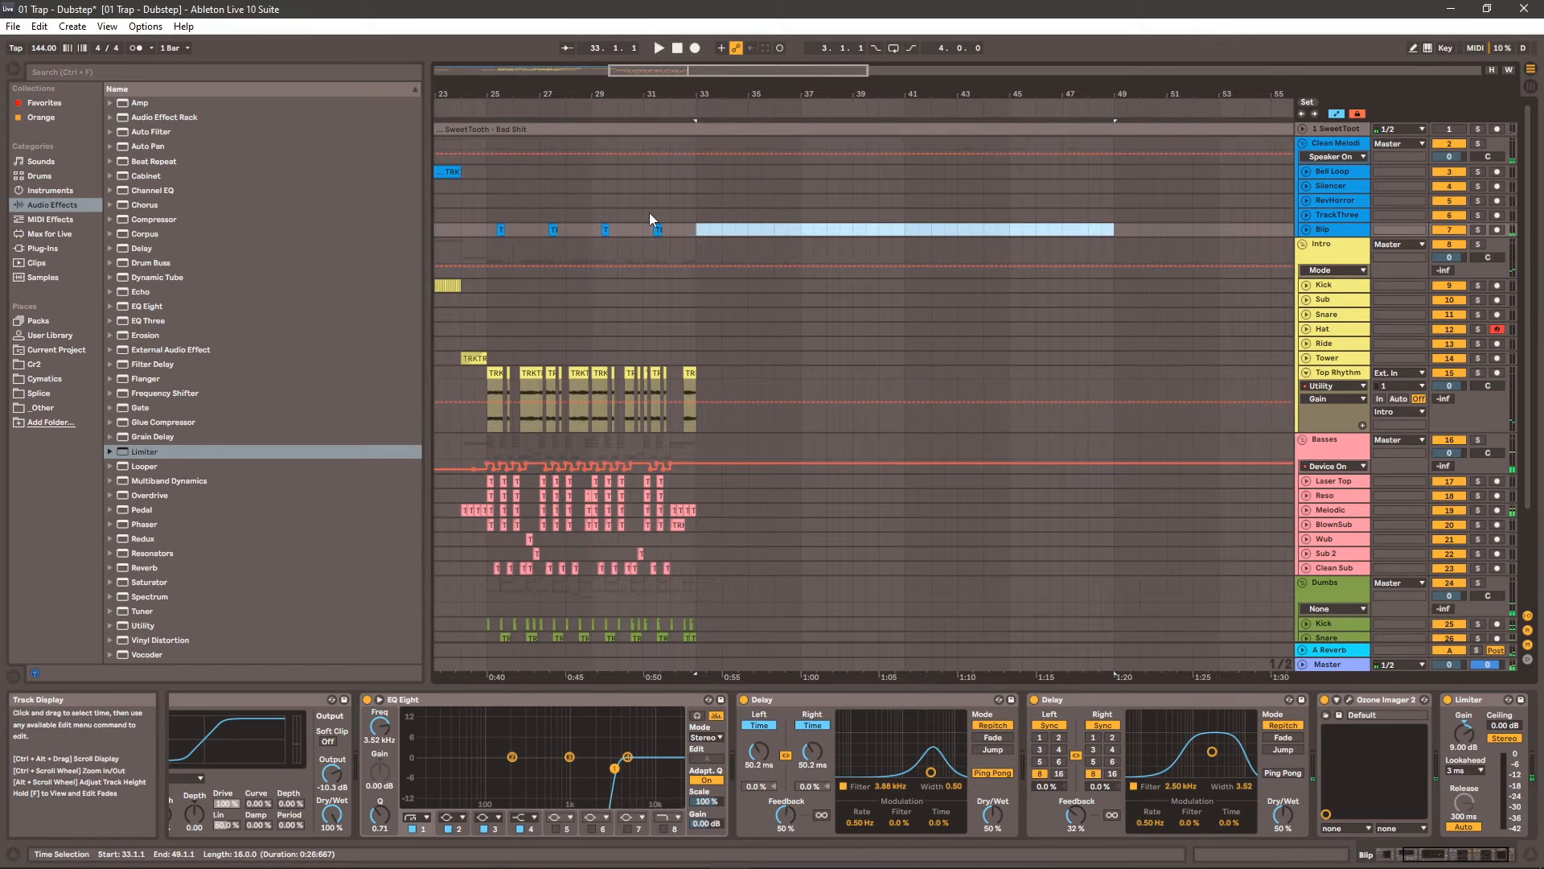
pyautogui.click(698, 233)
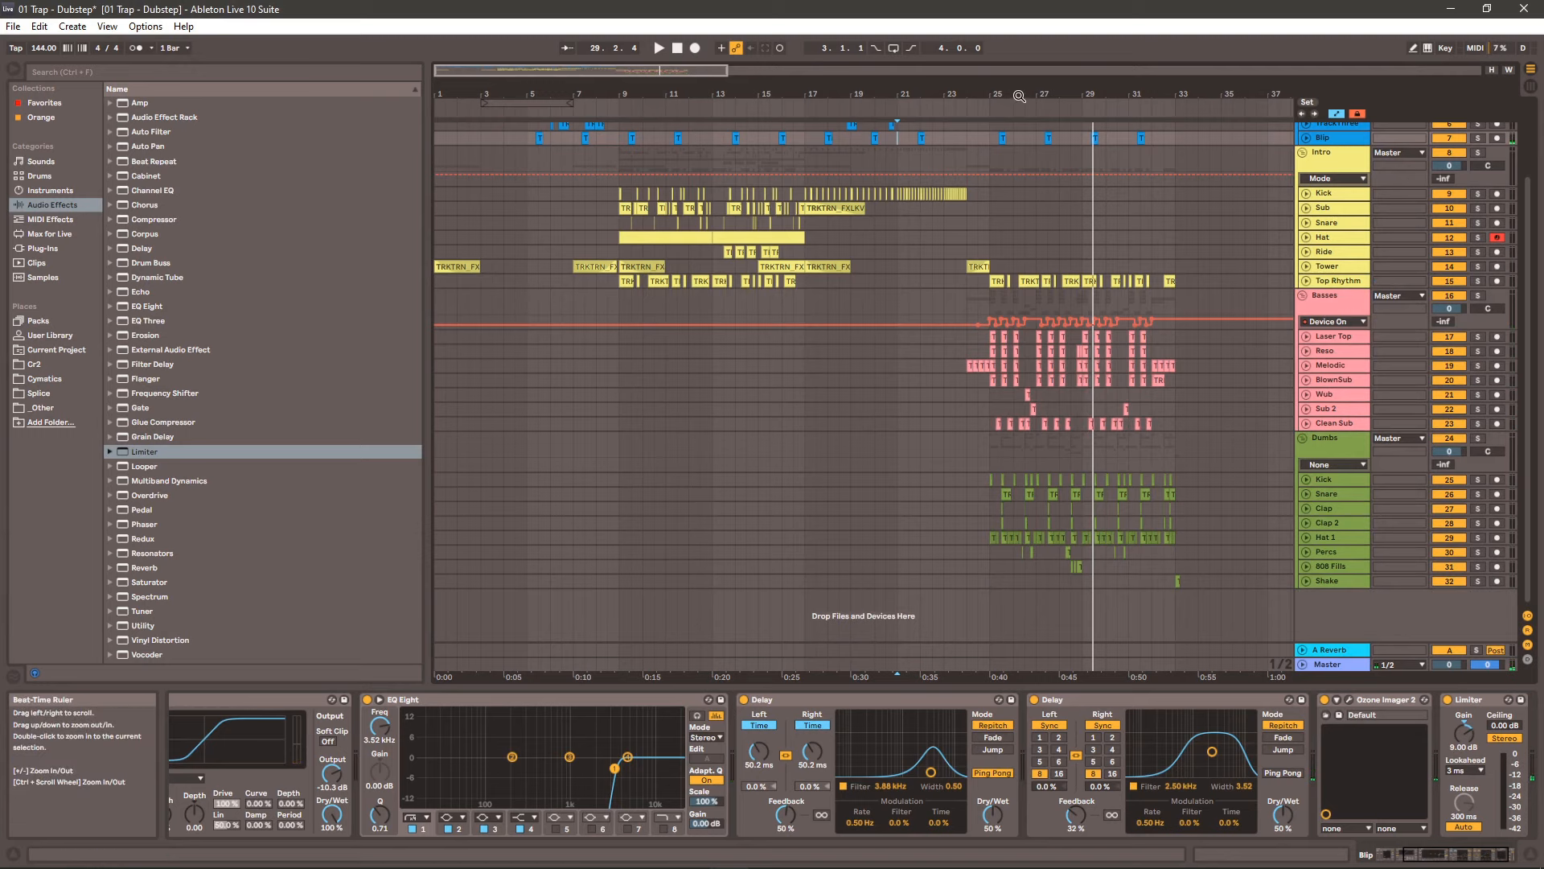
pyautogui.moveTo(1019, 96); pyautogui.dragTo(1141, 288)
pyautogui.hotkey('ctrl', 's')
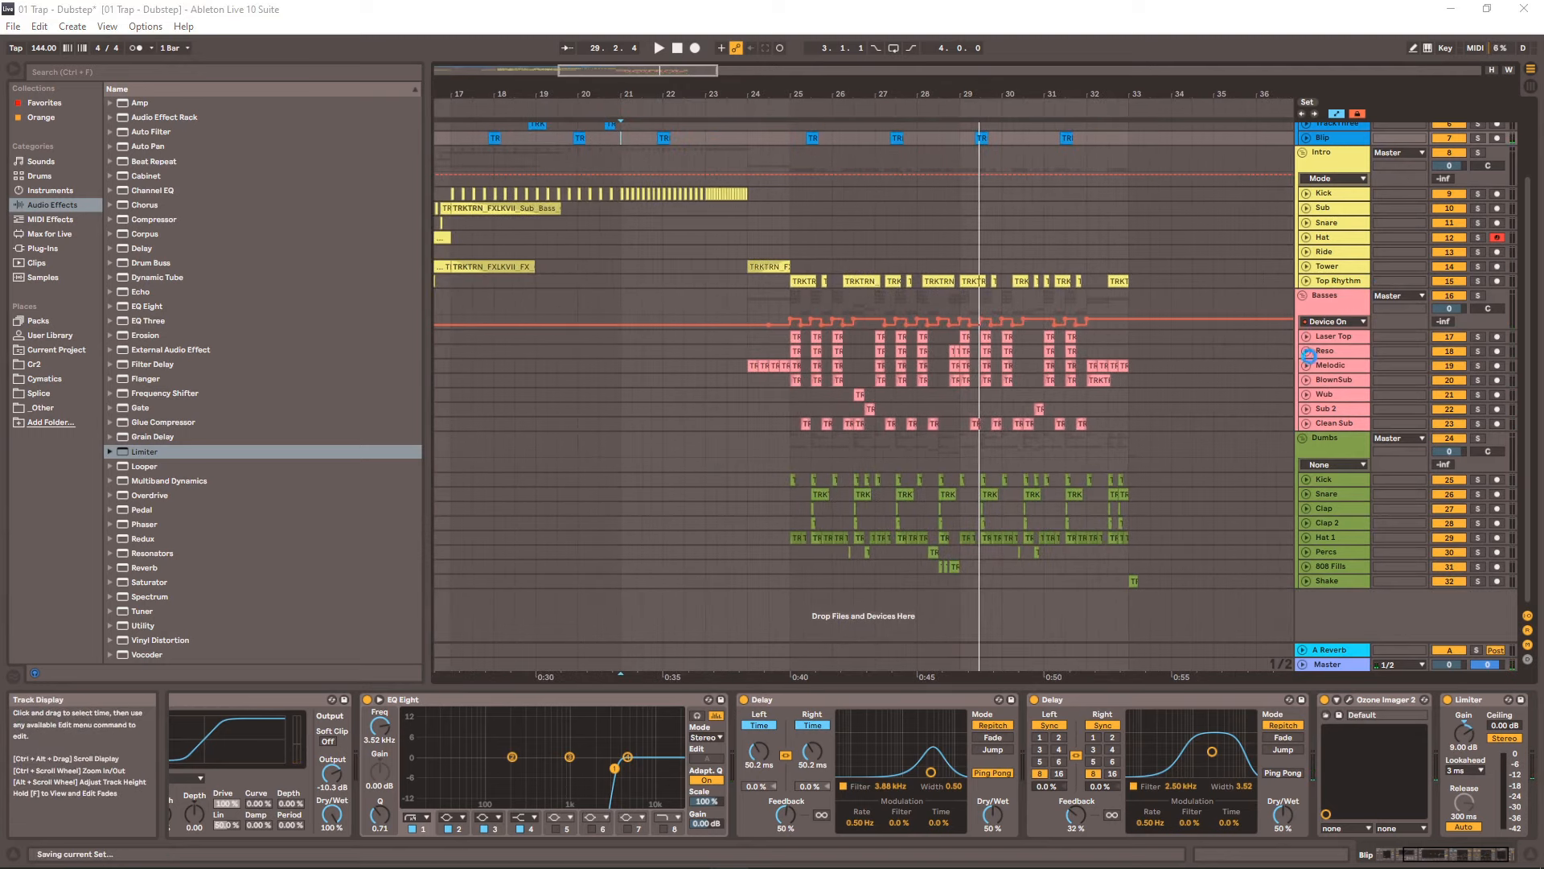
pyautogui.moveTo(799, 94); pyautogui.dragTo(777, 121)
pyautogui.moveTo(759, 300); pyautogui.dragTo(1123, 314)
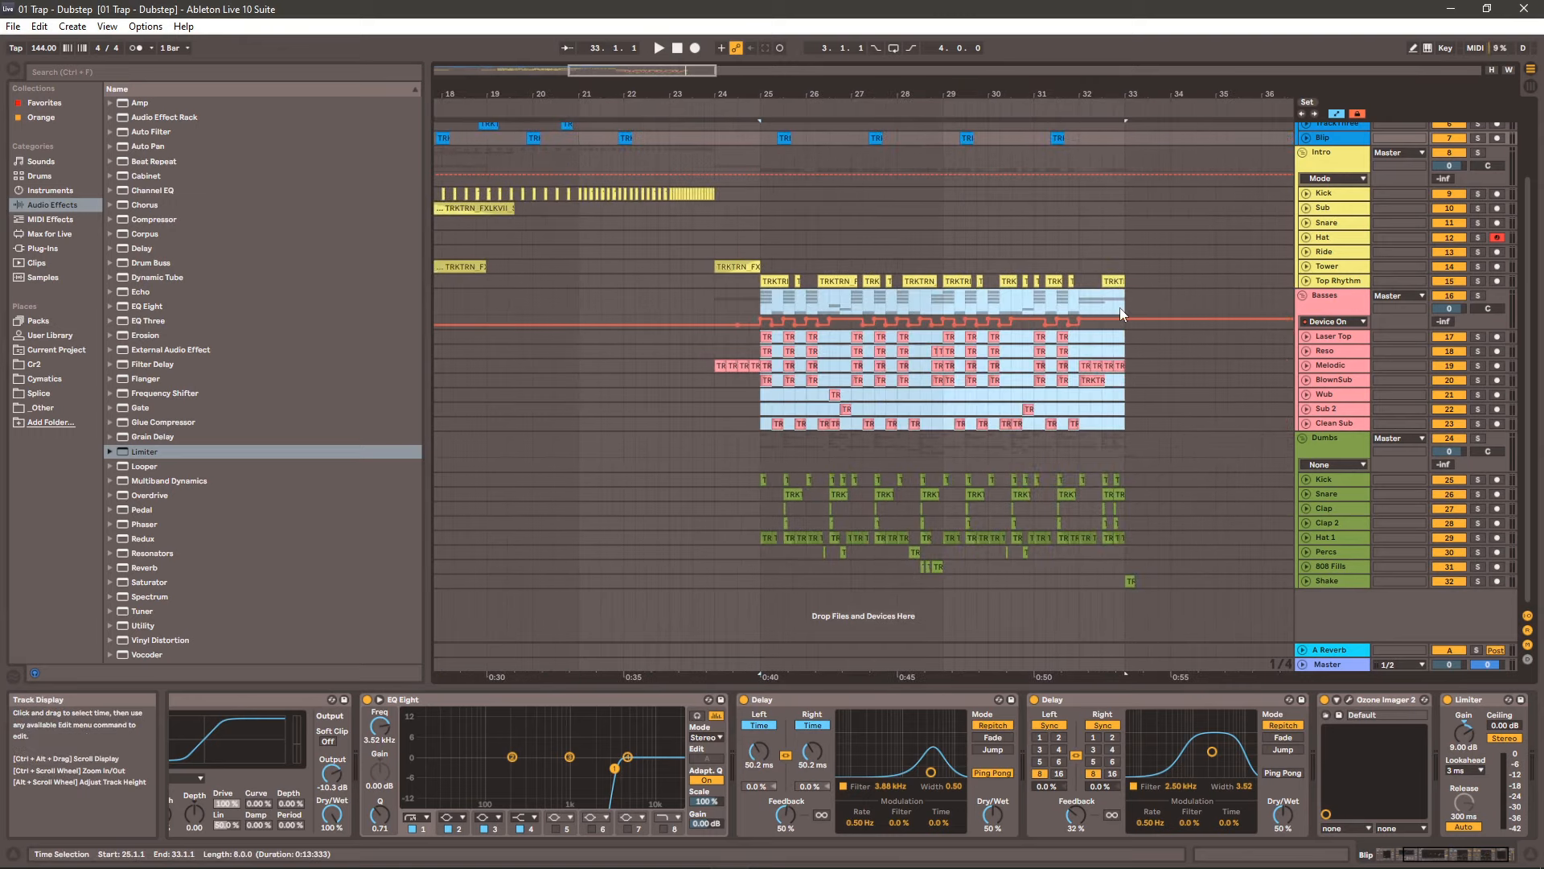
pyautogui.moveTo(739, 303); pyautogui.dragTo(546, 306)
pyautogui.click(577, 307)
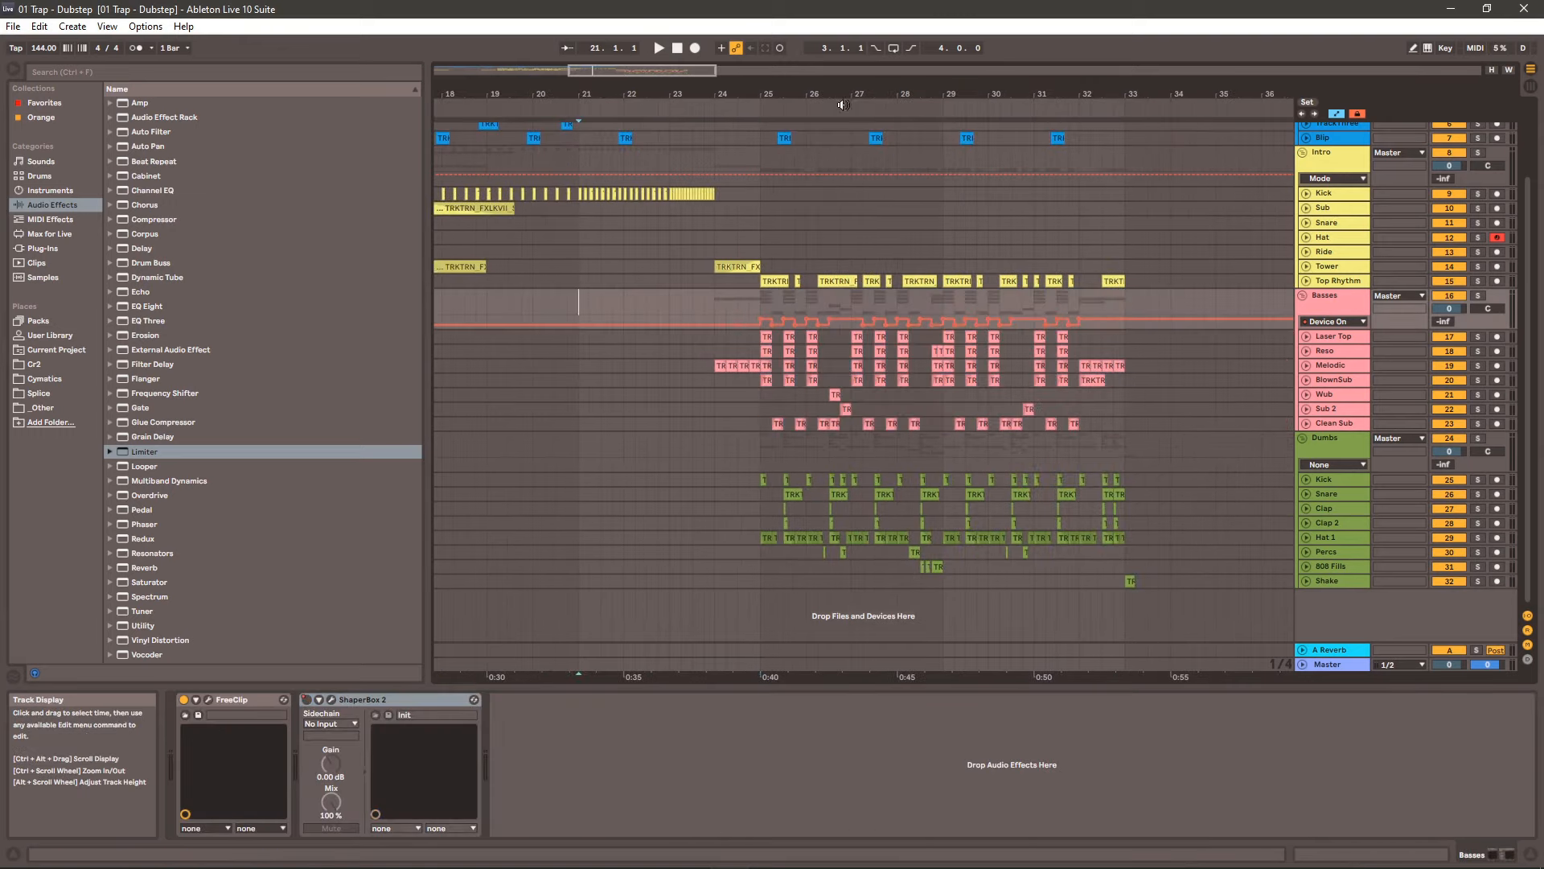
pyautogui.moveTo(839, 96); pyautogui.dragTo(828, 181)
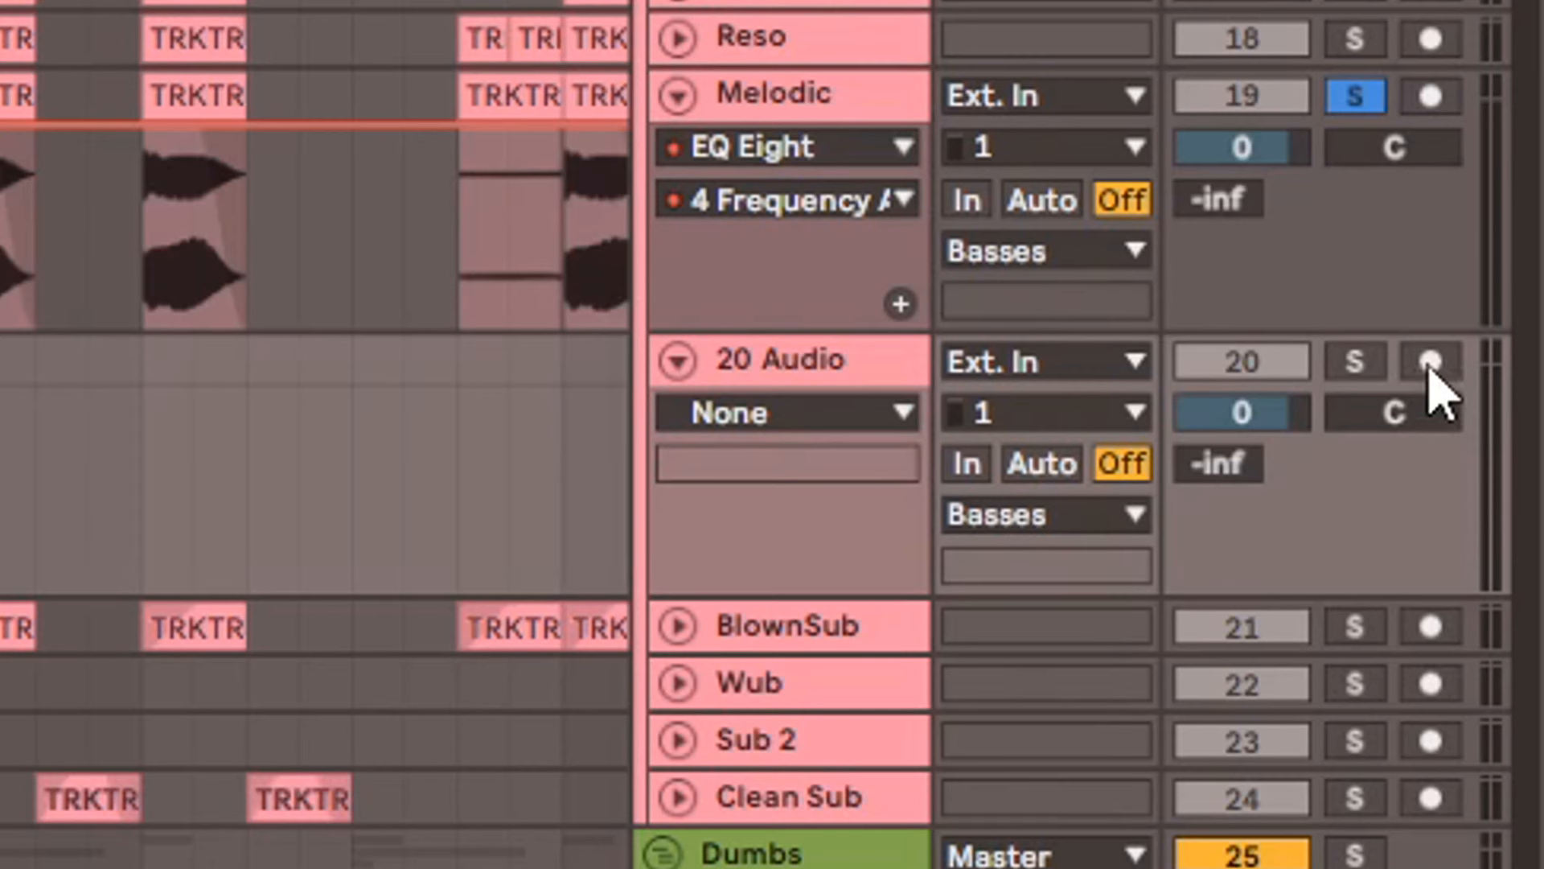
# - Arm the new audio track below Melodic for recording and set its input to Resampling
pyautogui.click(1431, 362)
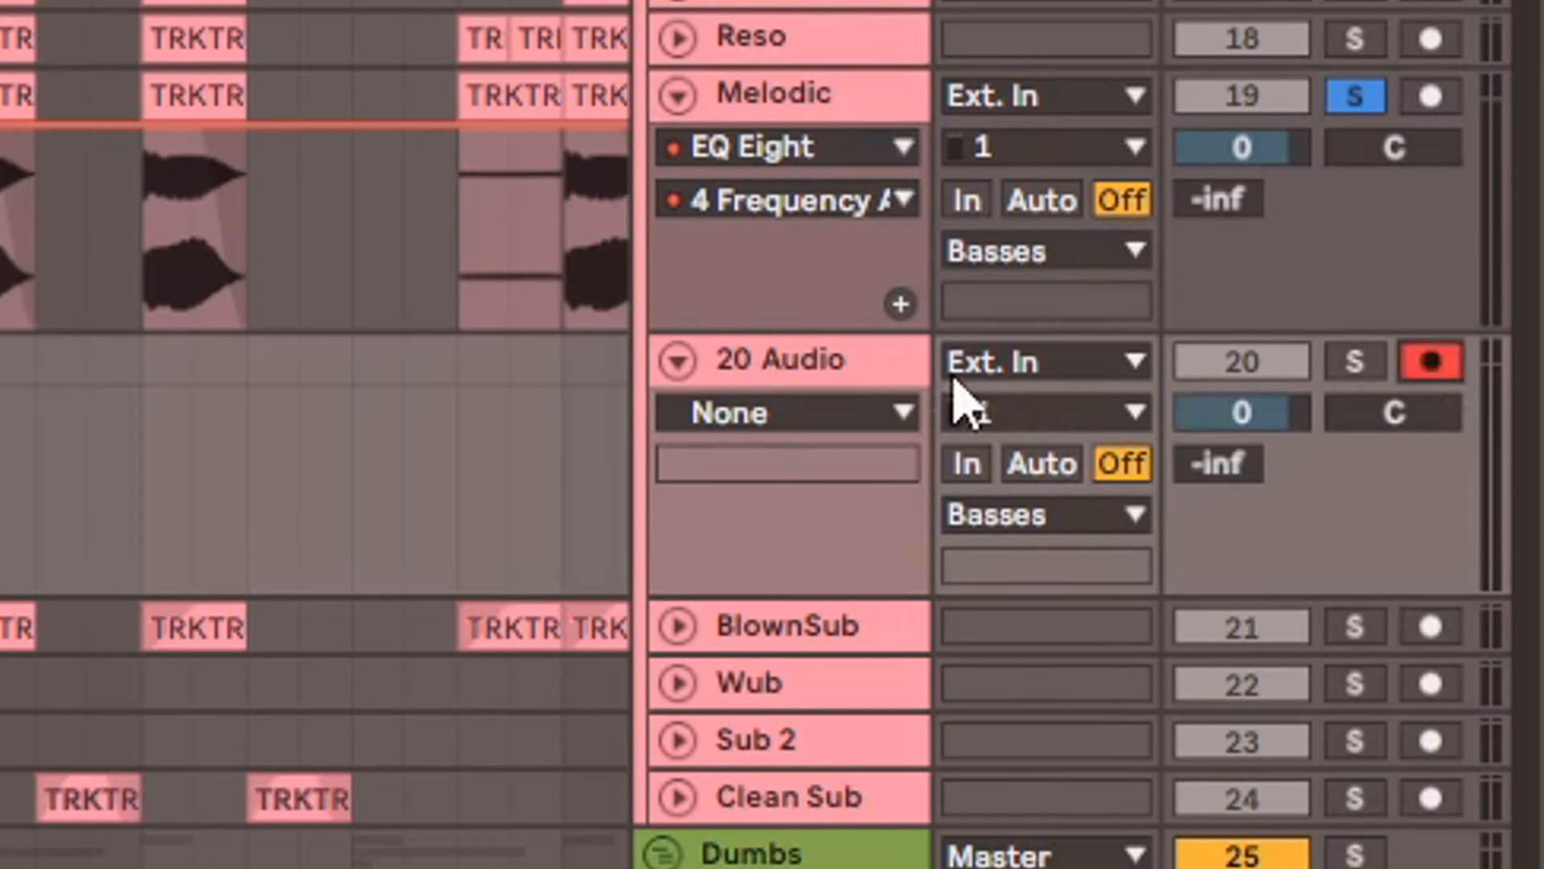
pyautogui.click(1063, 366)
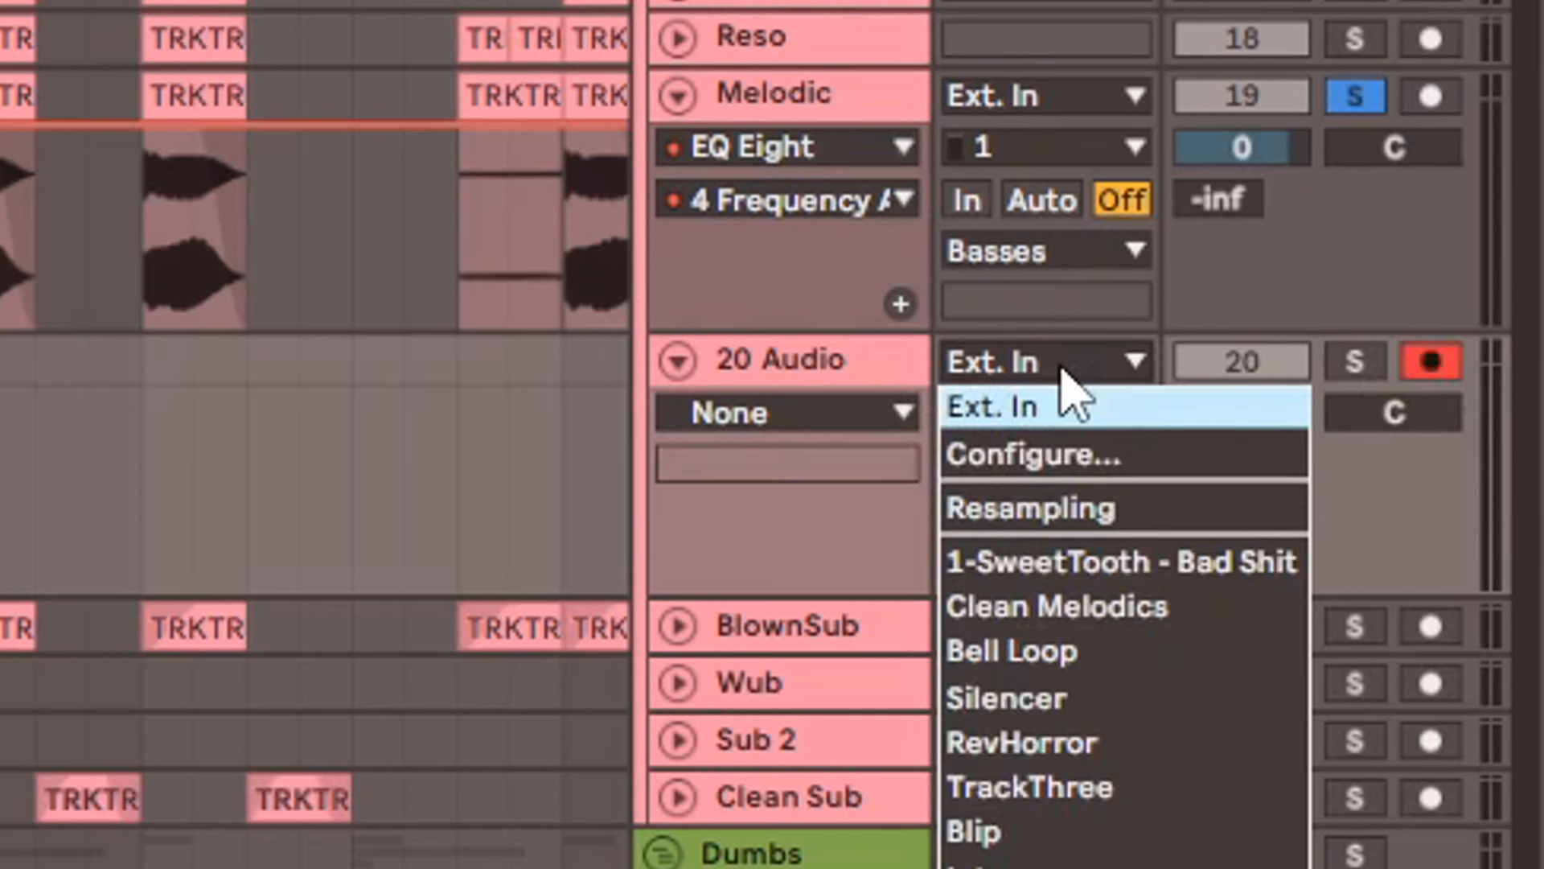
pyautogui.click(1077, 512)
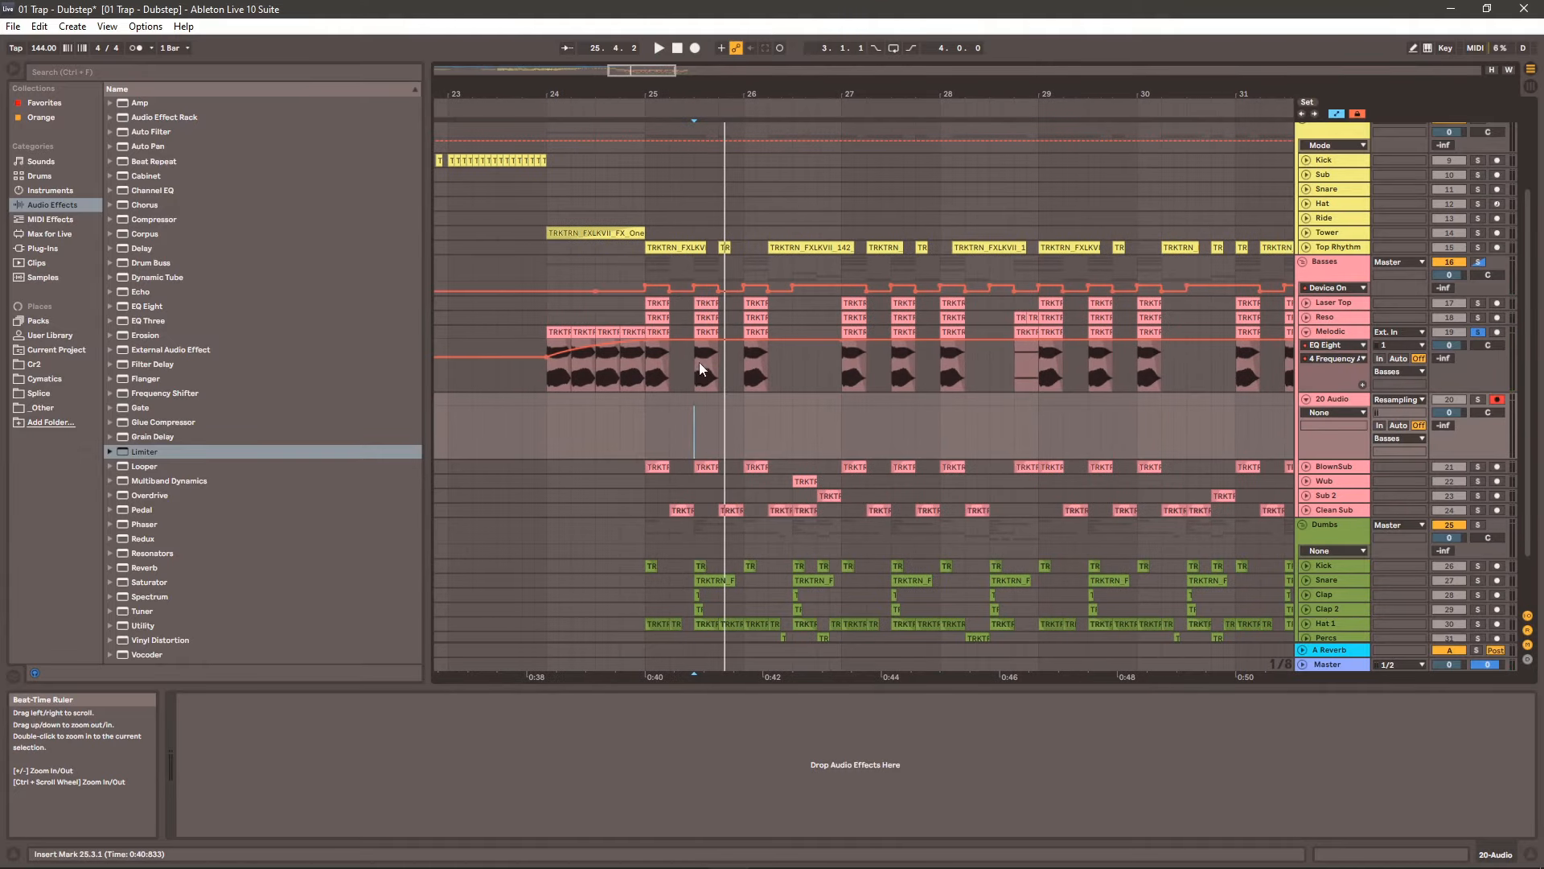
# - Resample the soloed Melodic bass from bar 25 onto the armed audio track, and take the resampled MeloResamp track off solo
pyautogui.click(648, 411)
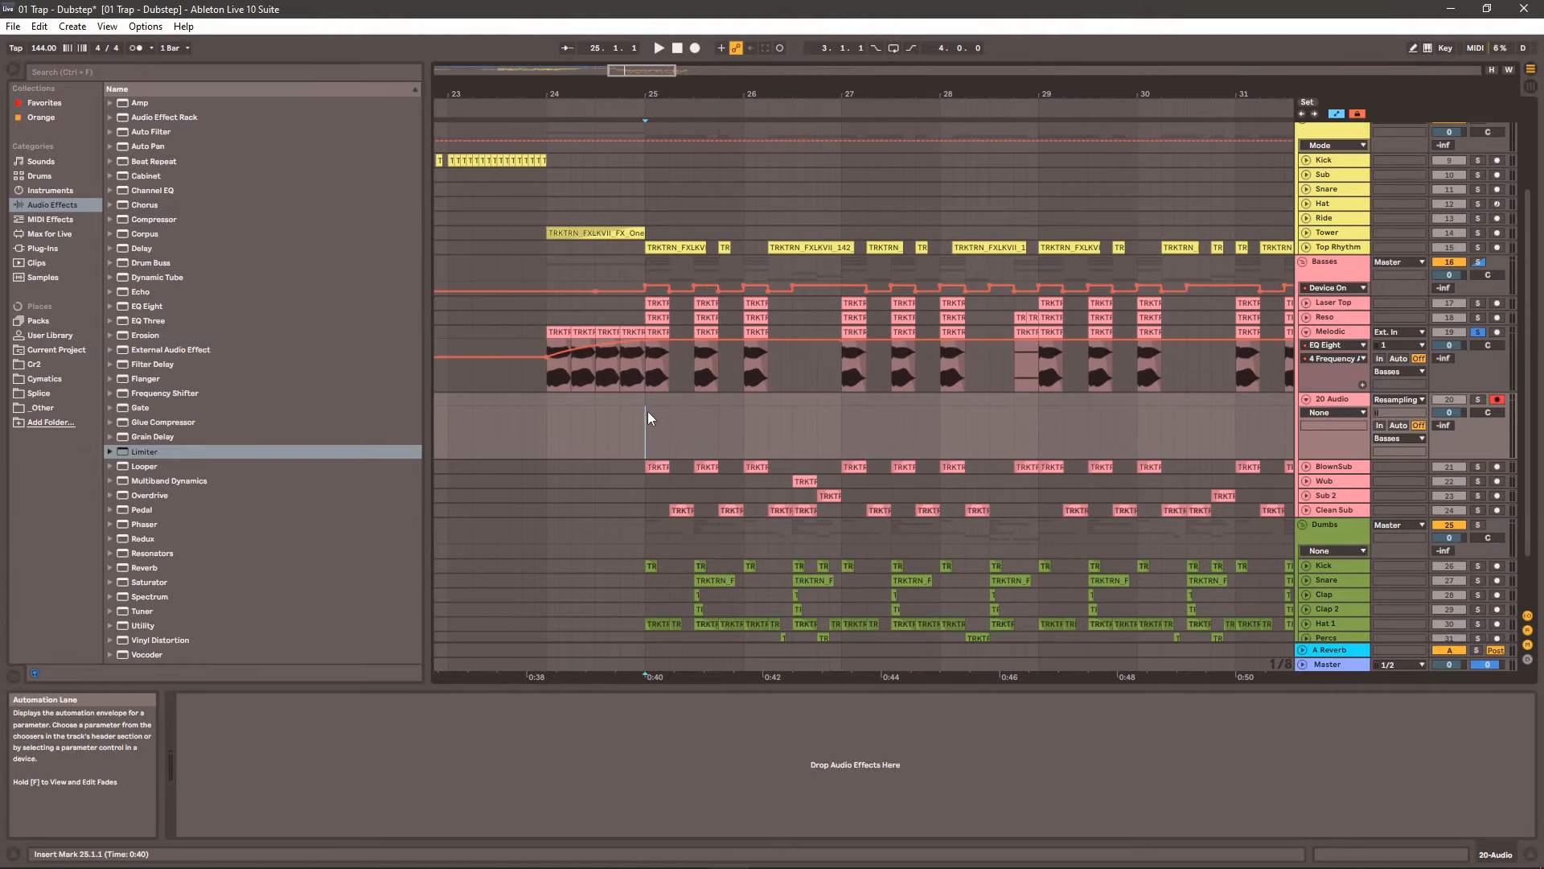
pyautogui.click(695, 51)
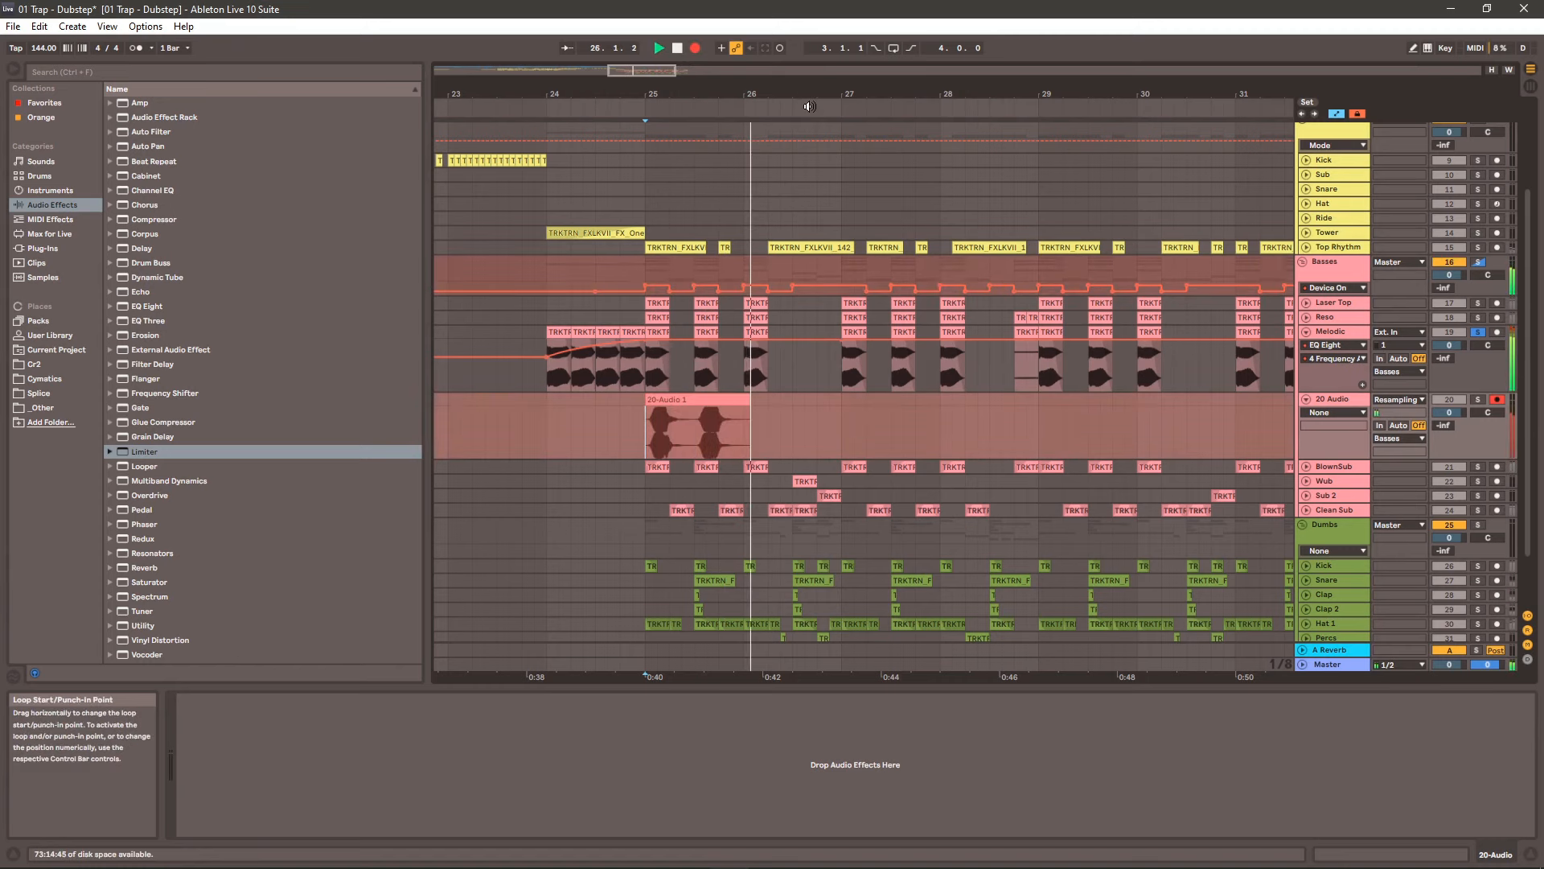
pyautogui.press('space')
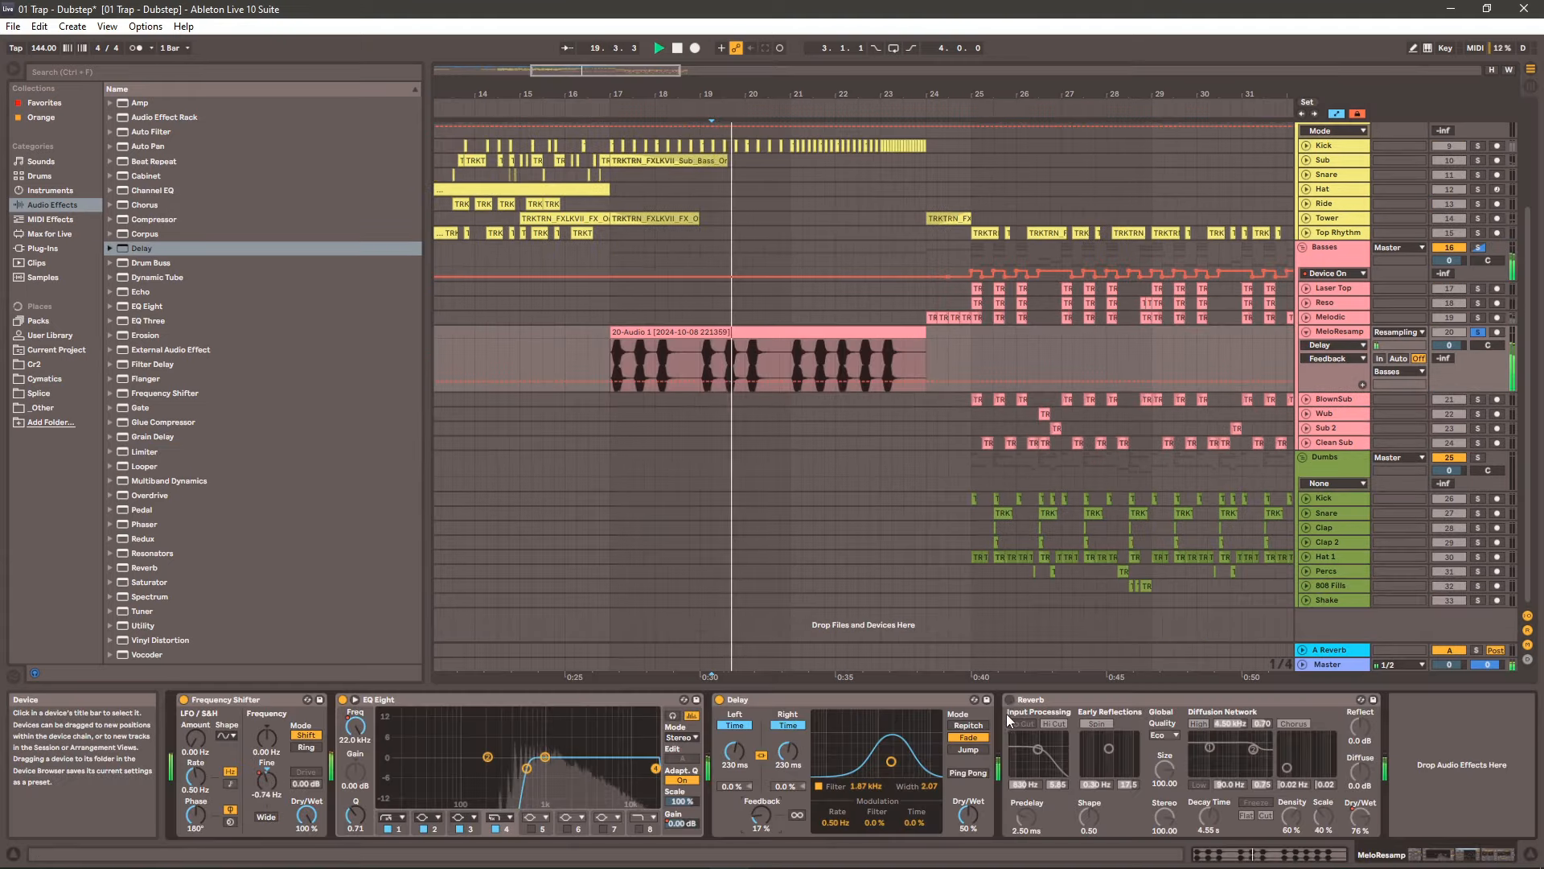
pyautogui.click(1478, 332)
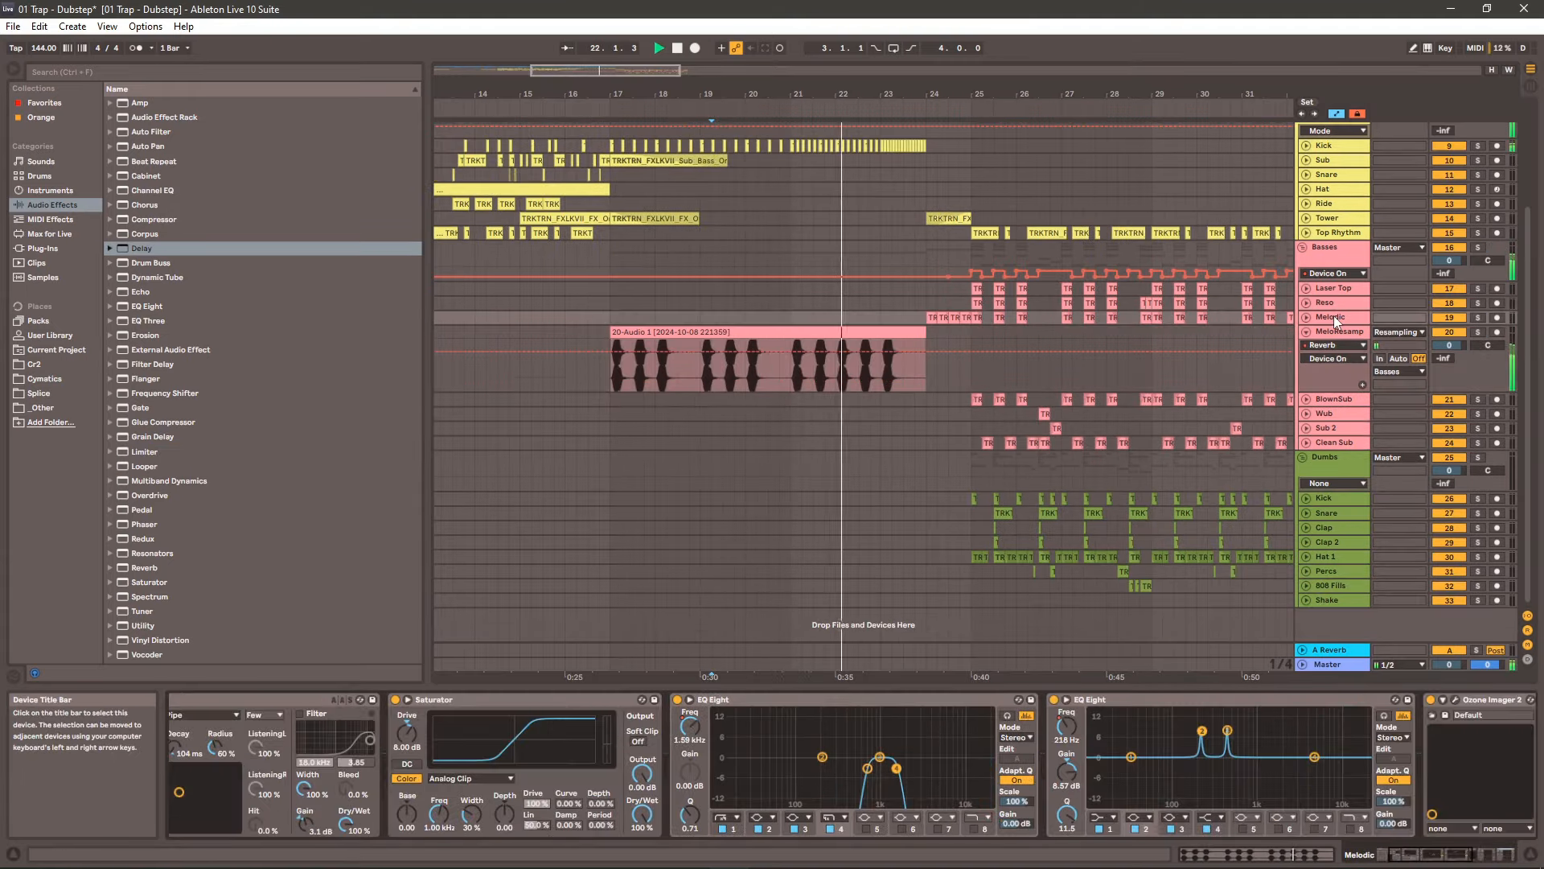
# - Place the TRKTRN_FXLKVII Percussion One_Shot Triangle_Othree sample on the Shake track at bar 33 and take the track off solo
pyautogui.scroll(-6, 1320, 764)
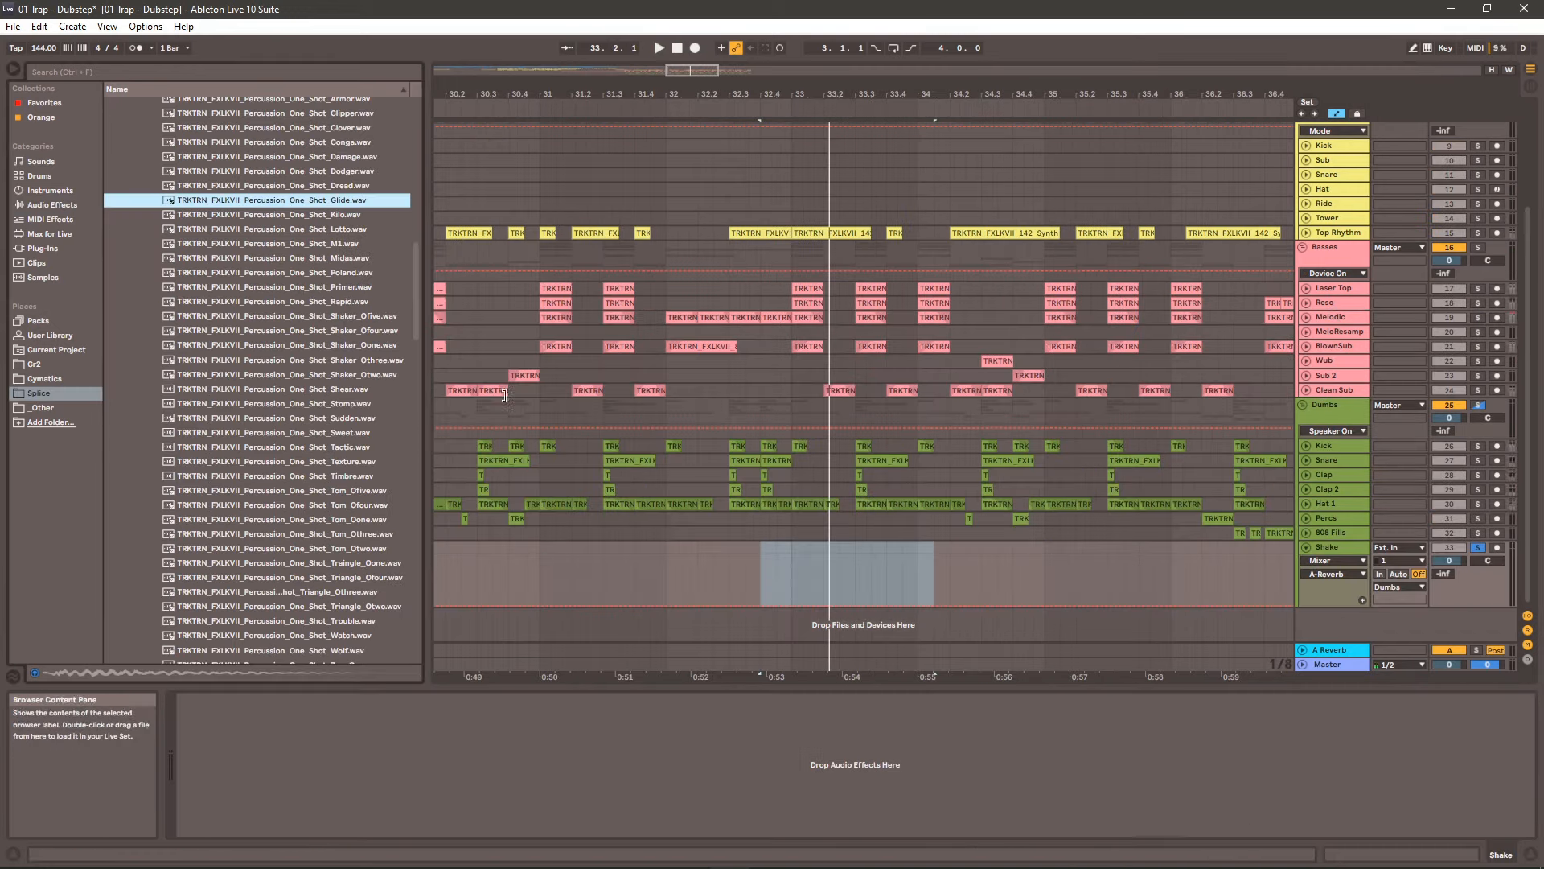
pyautogui.scroll(-4, 351, 380)
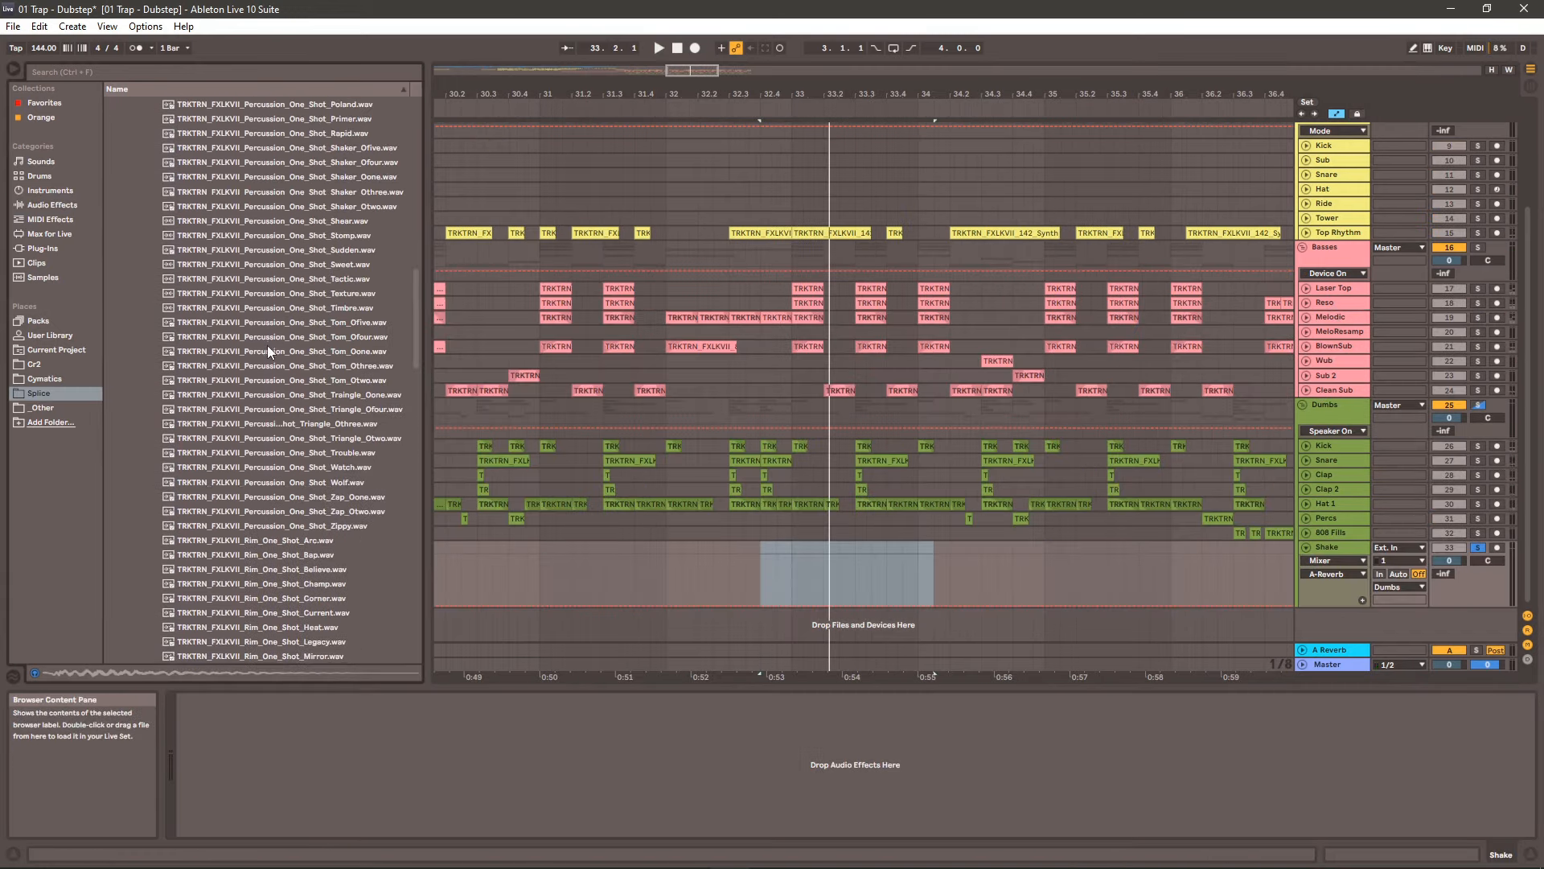
pyautogui.moveTo(806, 94); pyautogui.dragTo(707, 66)
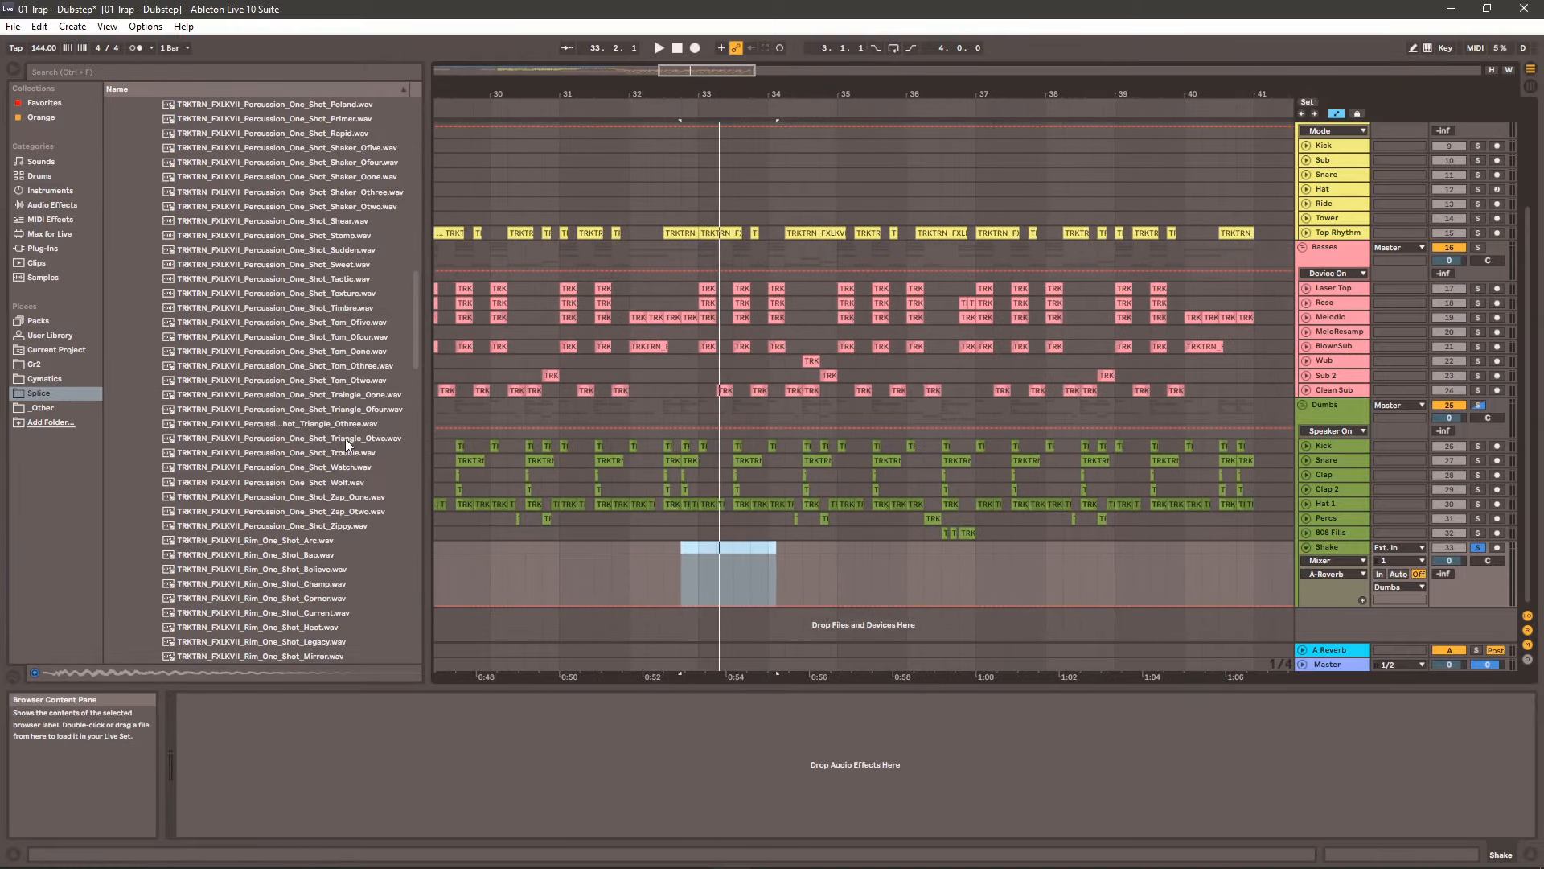
pyautogui.scroll(-2, 345, 438)
pyautogui.click(324, 332)
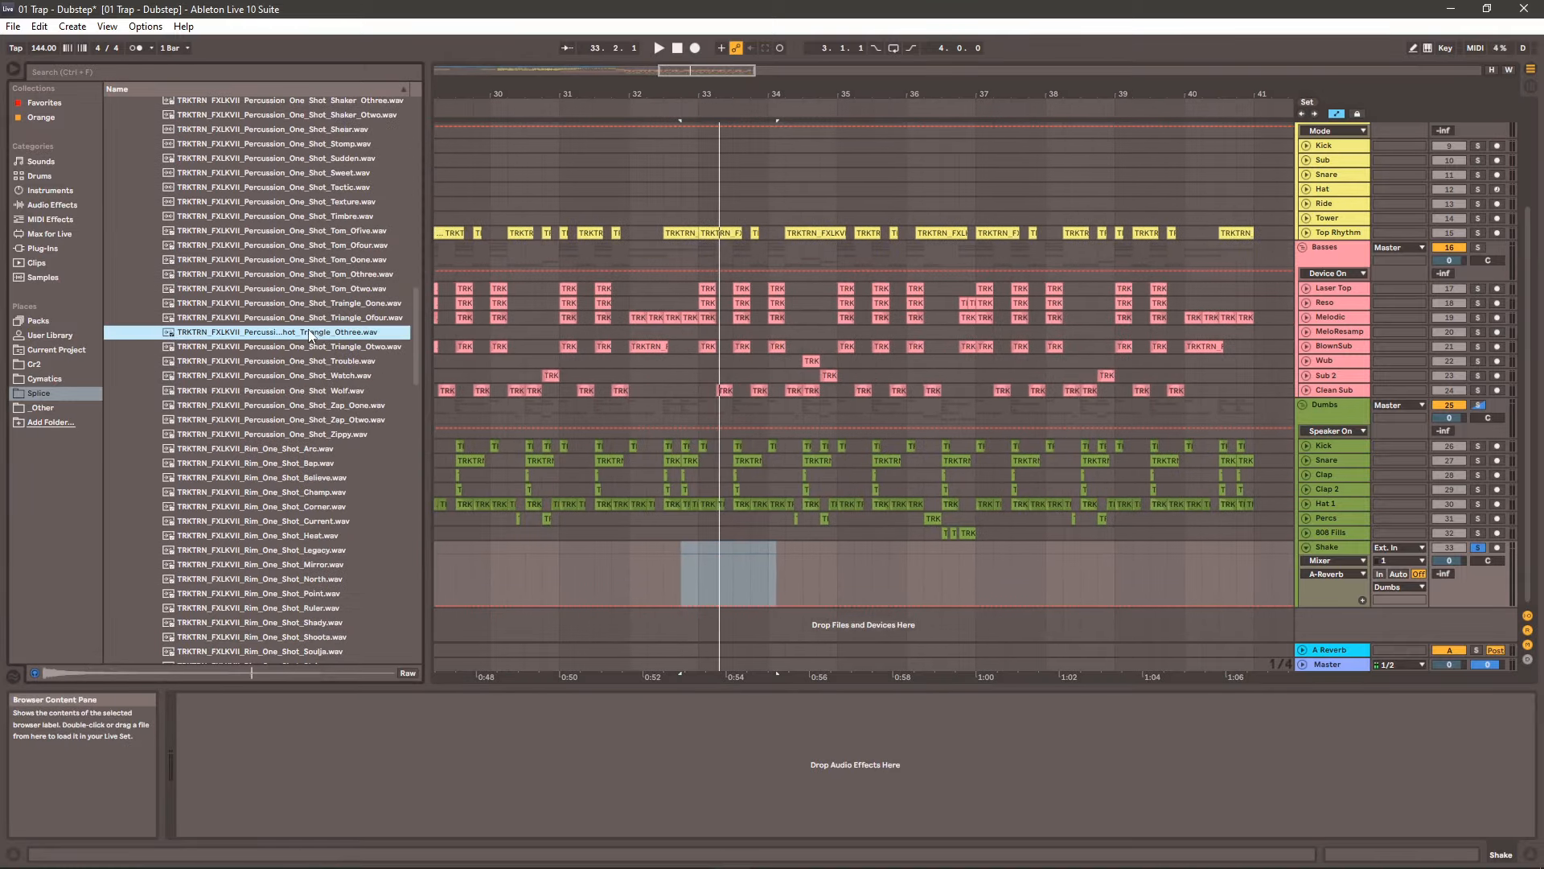
pyautogui.moveTo(311, 336); pyautogui.dragTo(698, 566)
pyautogui.click(654, 569)
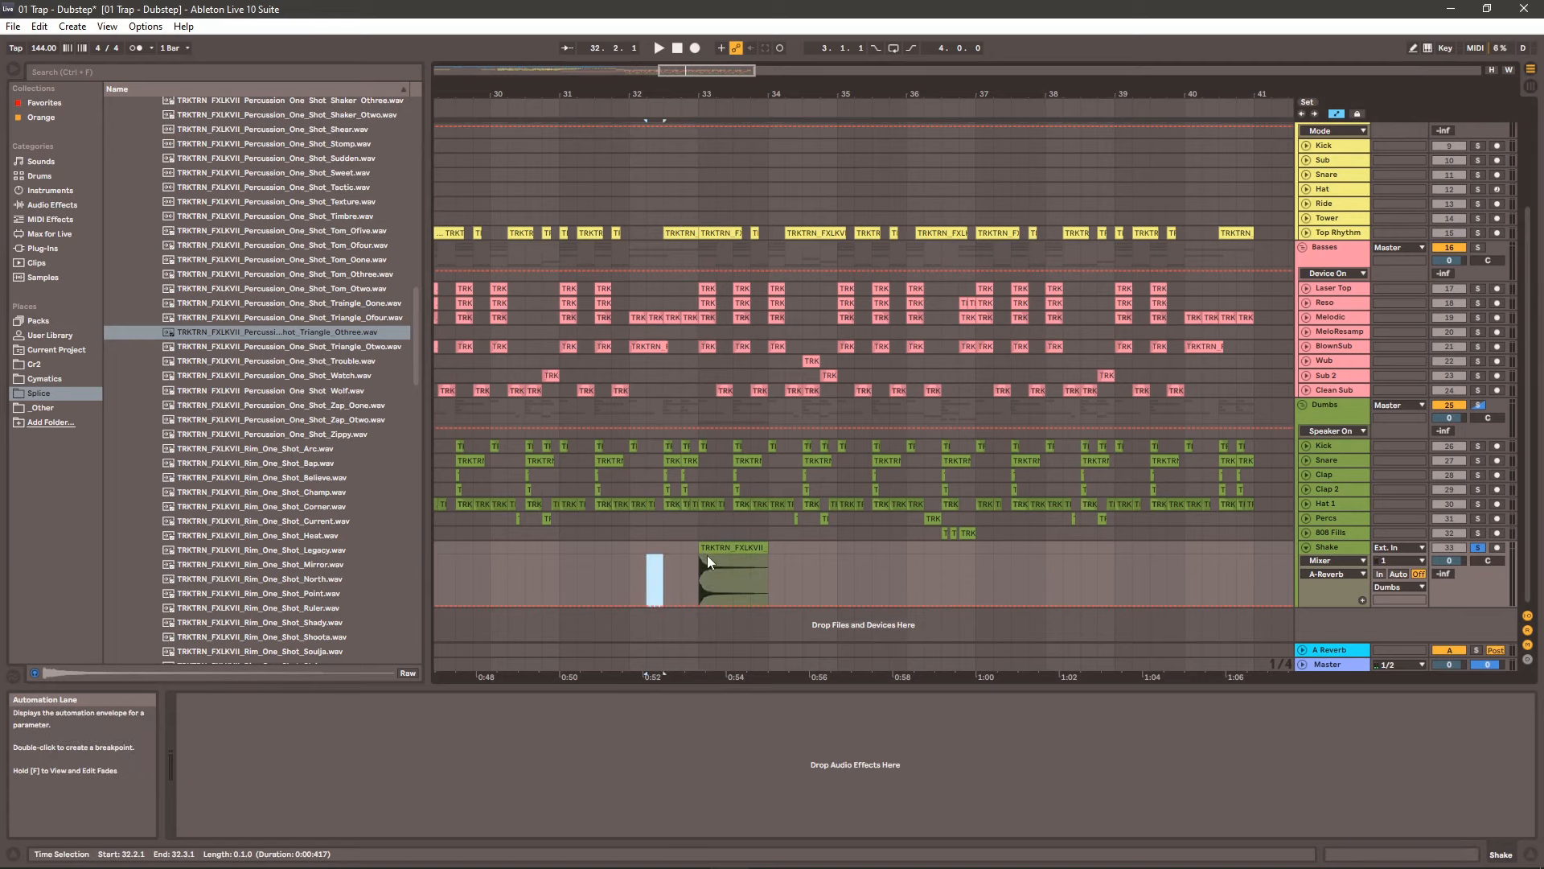
pyautogui.click(1479, 547)
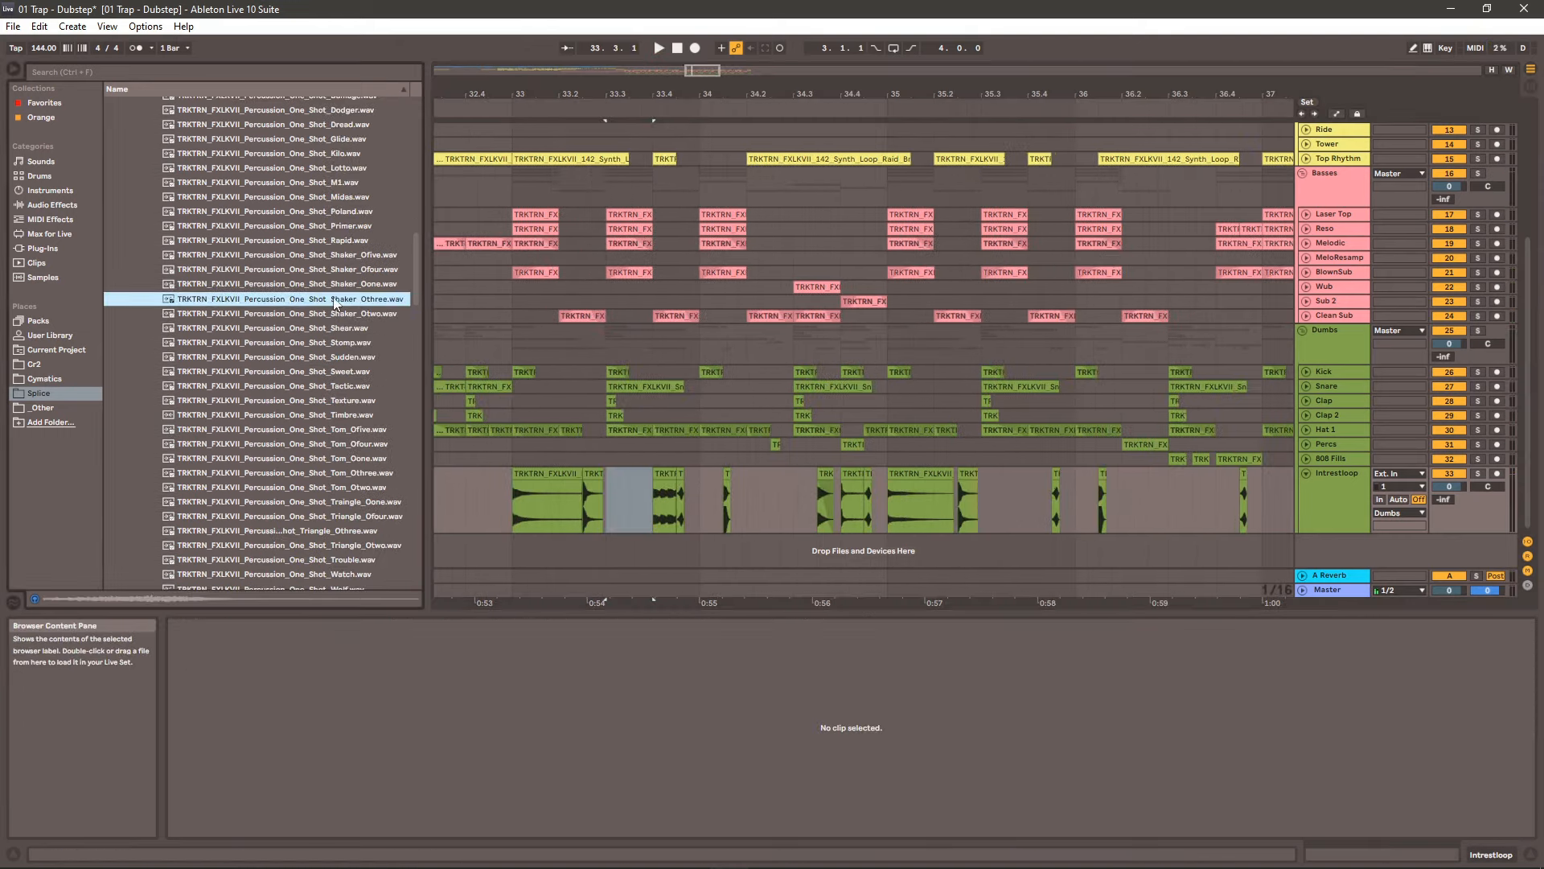
# - Audition the percussion one-shots from Rapid through Primer, Poland, Midas and M1 to Lotto
pyautogui.click(340, 239)
pyautogui.click(339, 225)
pyautogui.click(339, 211)
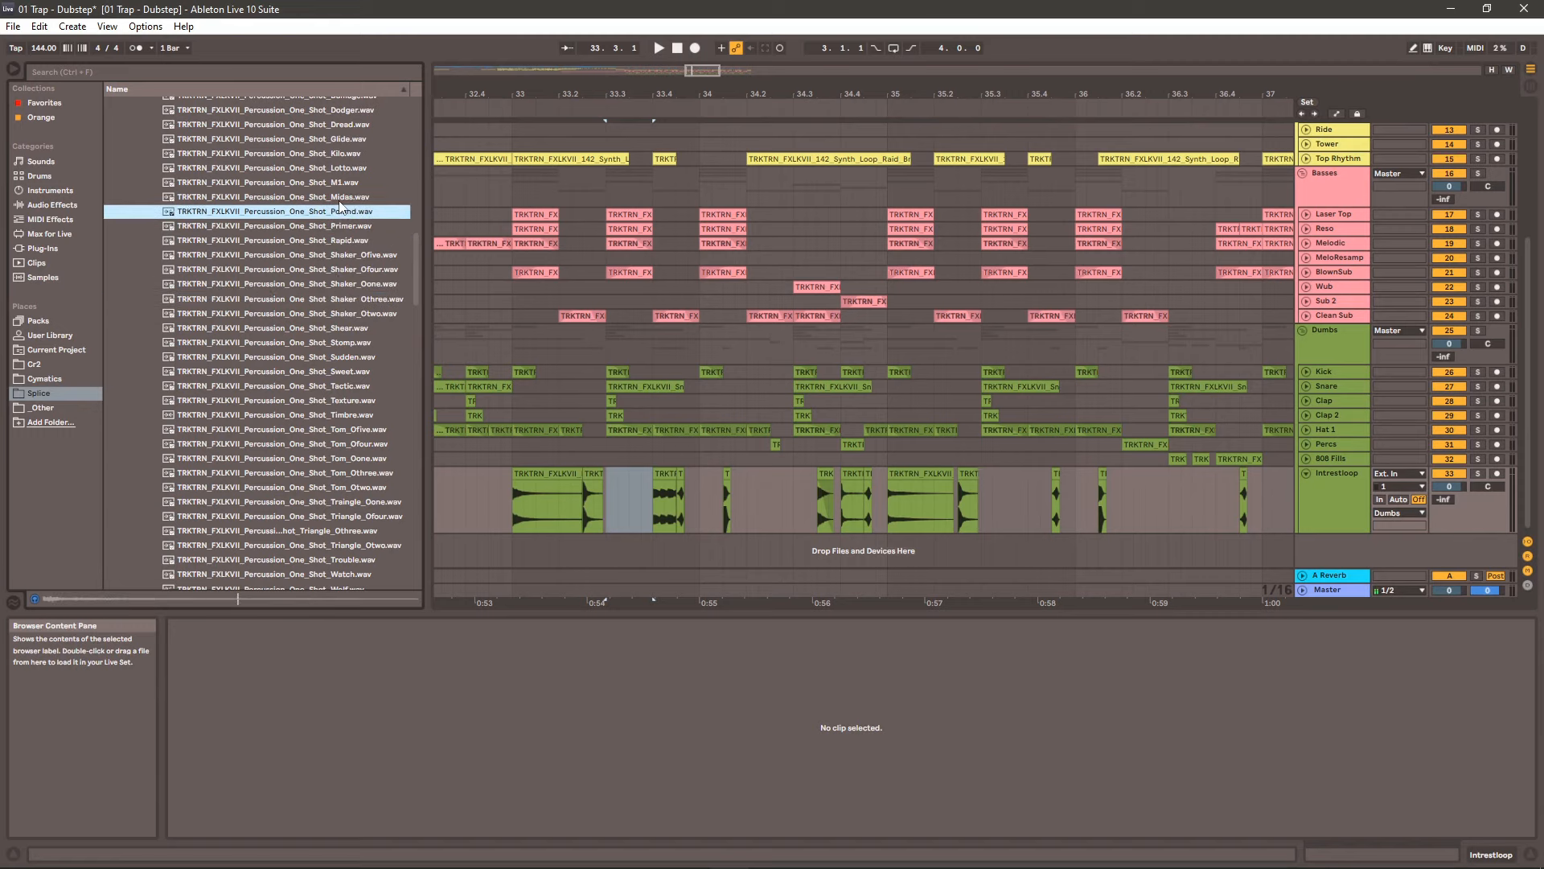
pyautogui.click(340, 196)
pyautogui.click(340, 182)
pyautogui.click(340, 167)
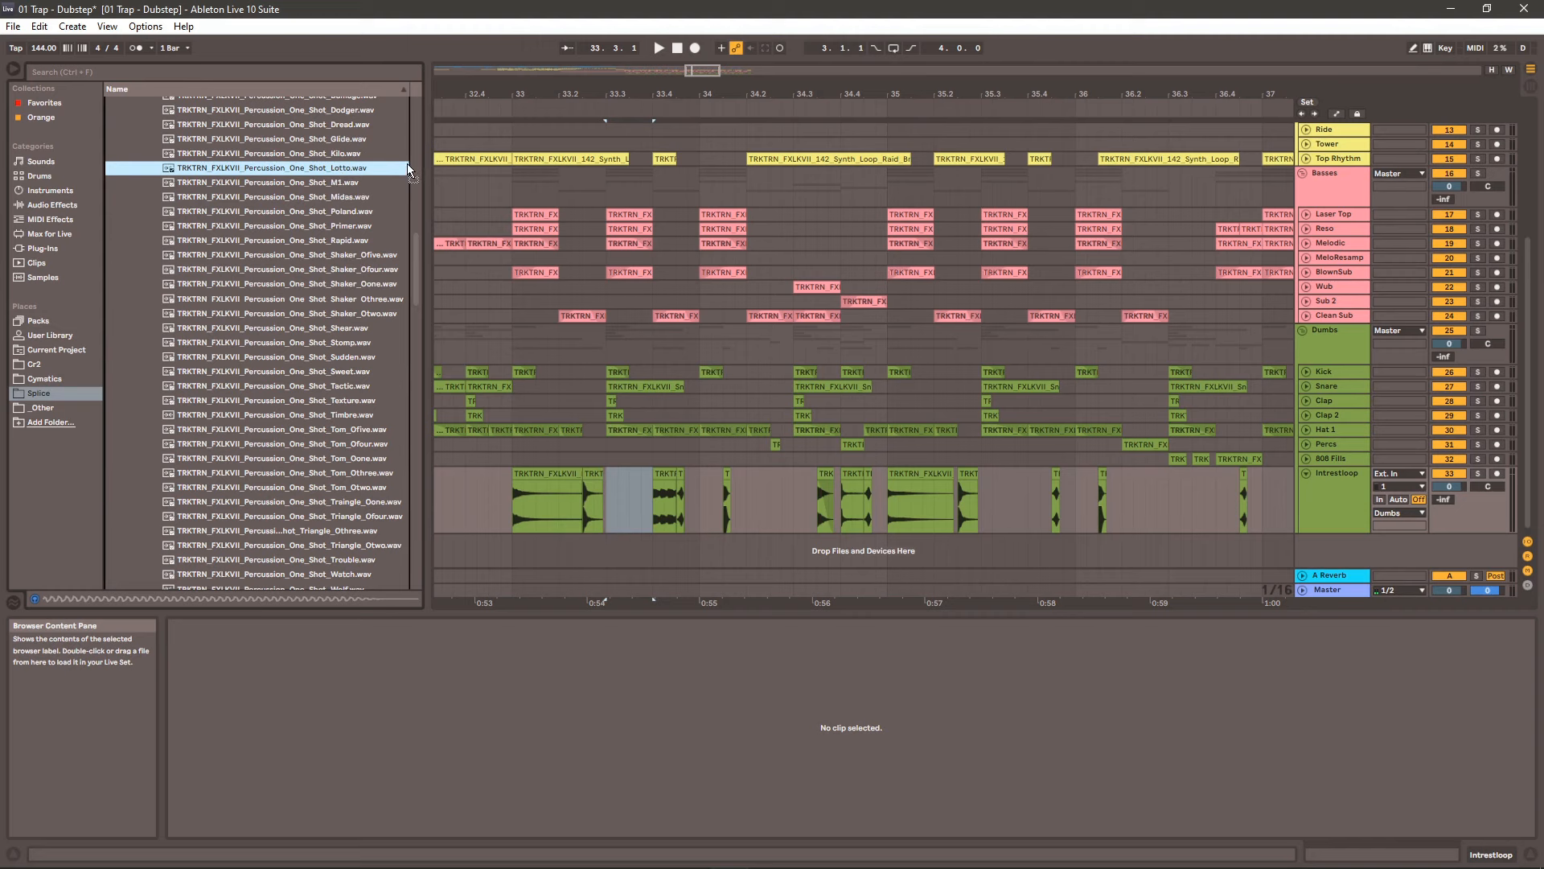
# - Place the Percussion One_Shot Lotto sample on the Intrestloop track at 33.3 and play it in context from 32.4.4
pyautogui.moveTo(388, 203); pyautogui.dragTo(608, 479)
pyautogui.click(502, 481)
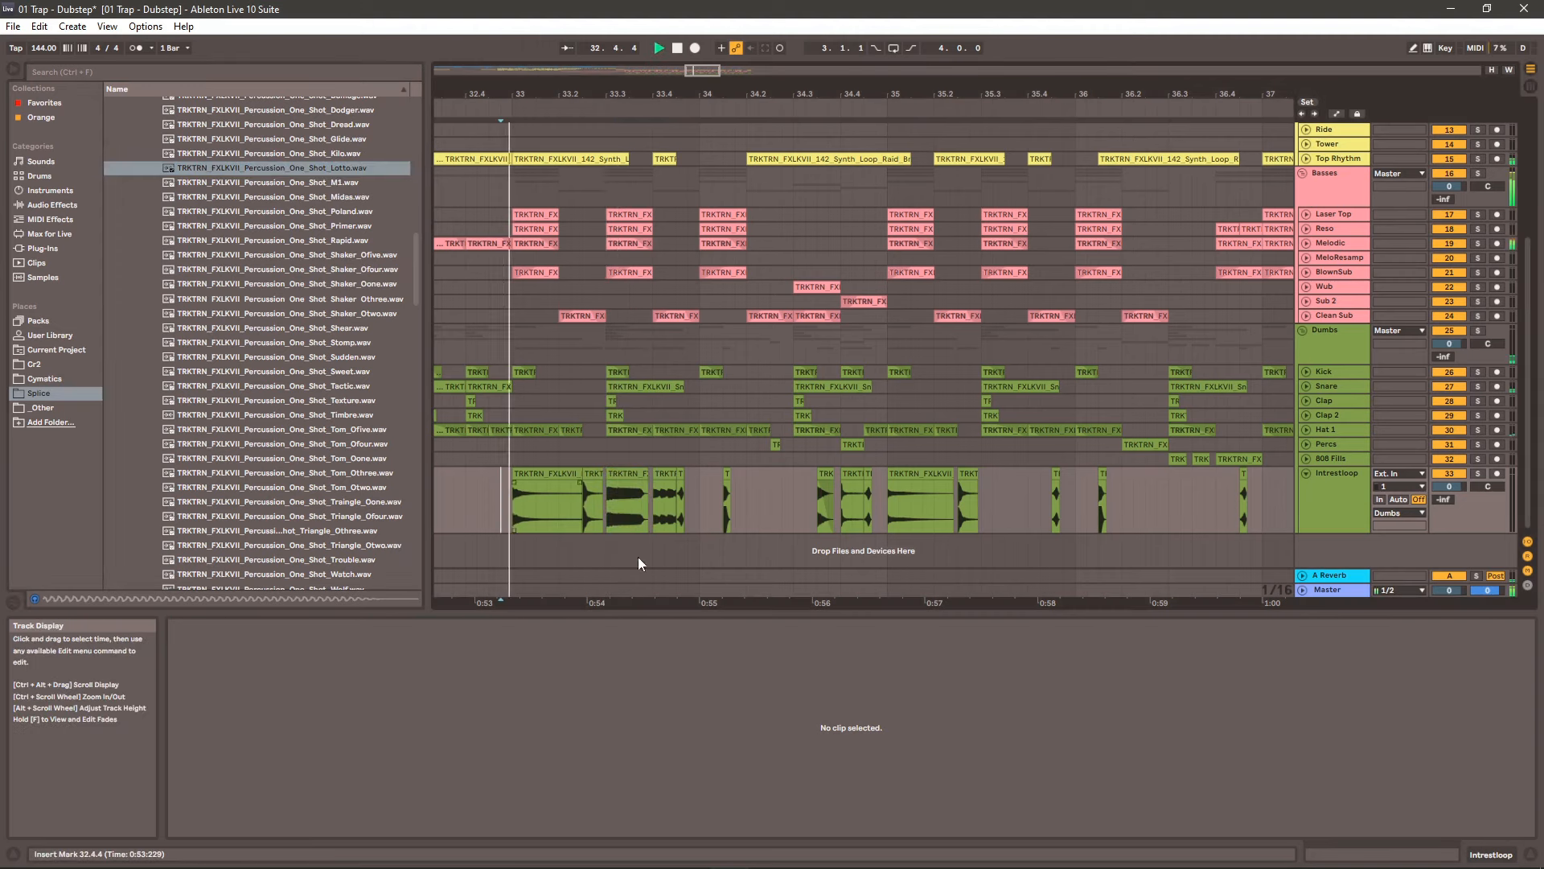
pyautogui.press('space')
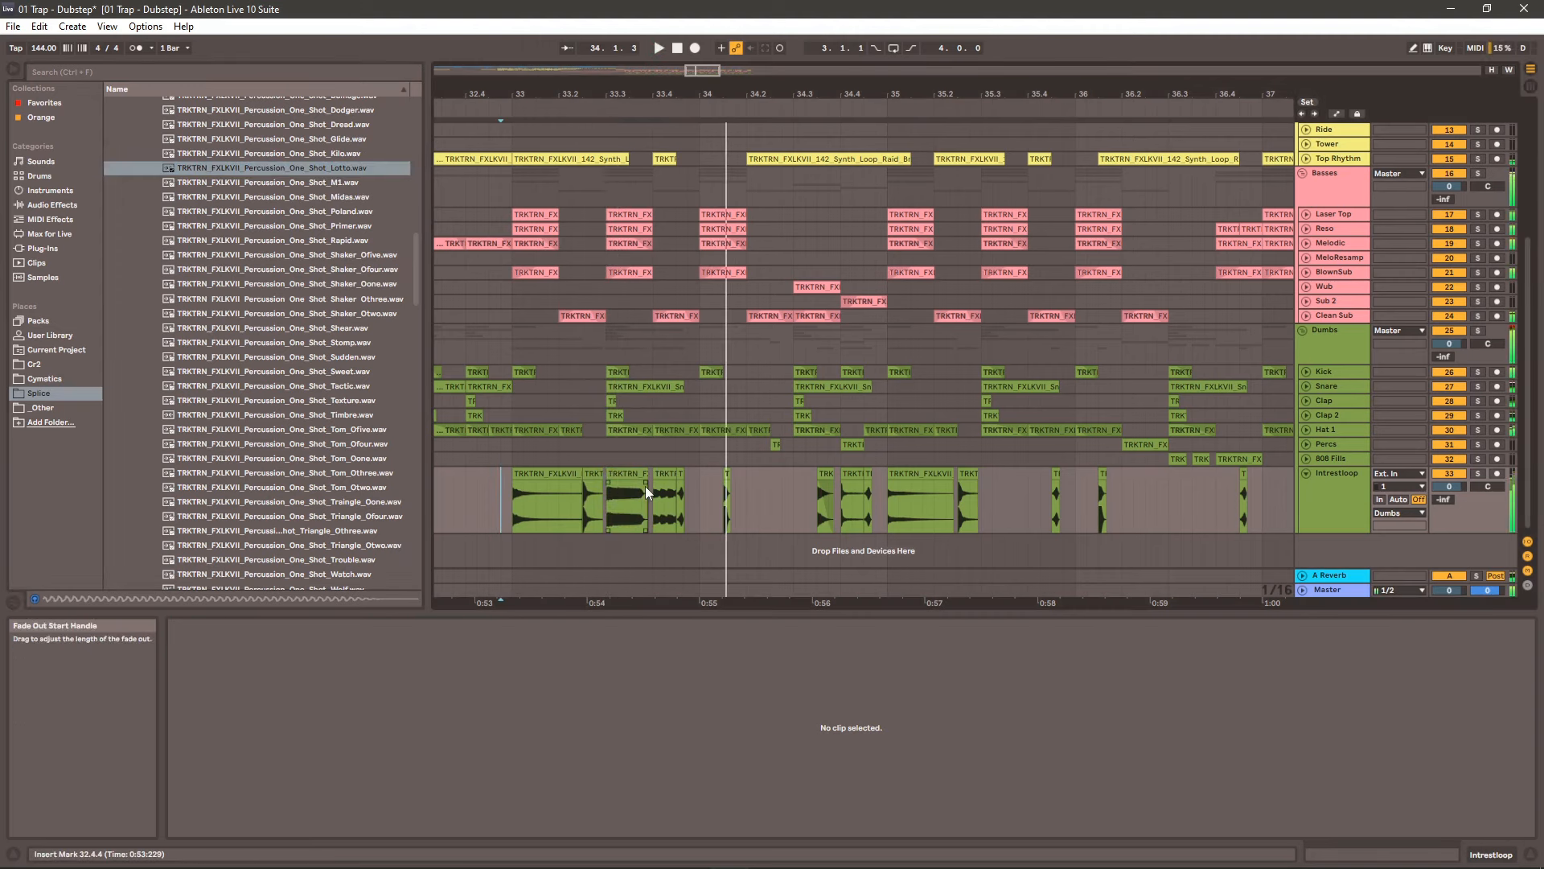
# - Transpose the Lotto clip at 33.3 on the Intrestloop track upward, checking its pitch by repeated playback
pyautogui.click(634, 473)
pyautogui.press('space')
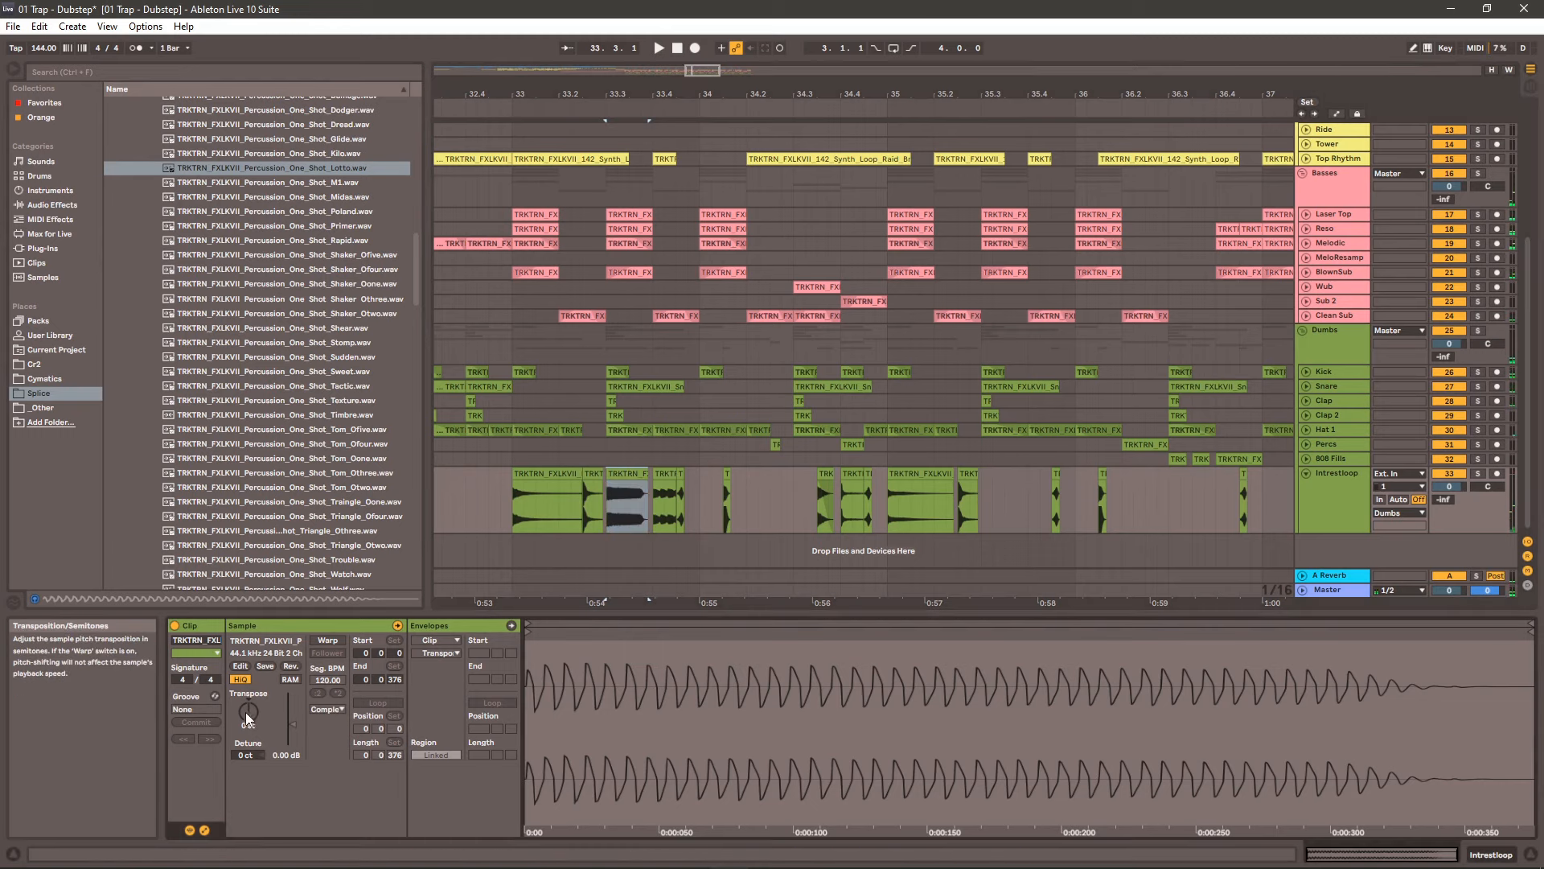
pyautogui.moveTo(249, 710); pyautogui.dragTo(249, 701)
pyautogui.press('space')
pyautogui.press('space')
pyautogui.press('space')
pyautogui.press('space')
pyautogui.press('Down')
pyautogui.press('space')
pyautogui.press('space')
pyautogui.click(460, 506)
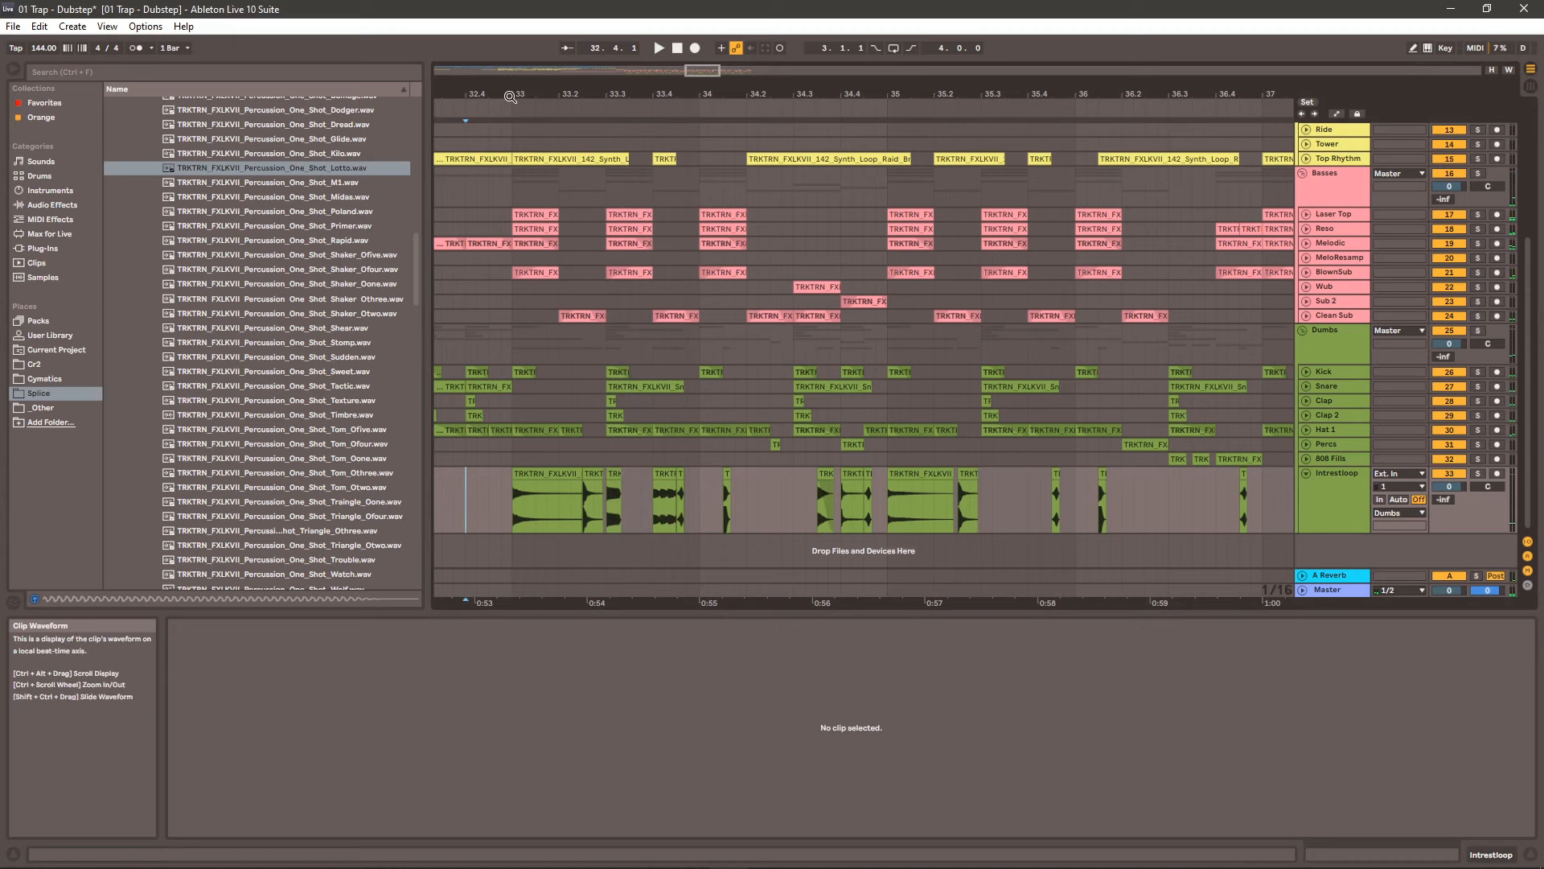
pyautogui.moveTo(510, 97); pyautogui.dragTo(595, 145)
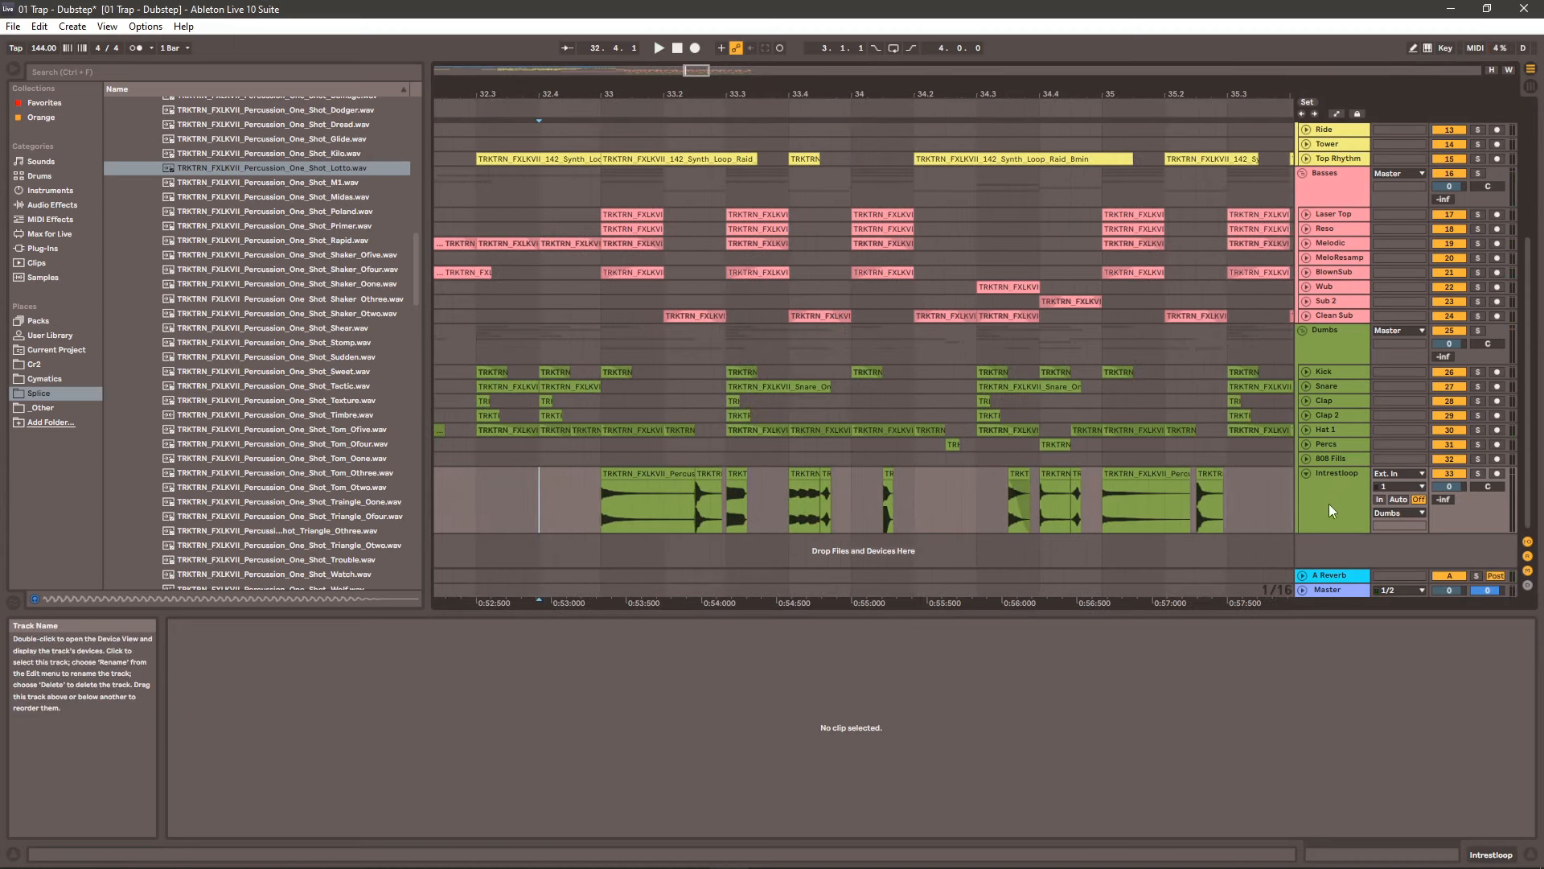
# - Shorten the Lotto clips at 33.3 and 34.1 on the duplicate Intrestloop track and play them in context
pyautogui.click(650, 524)
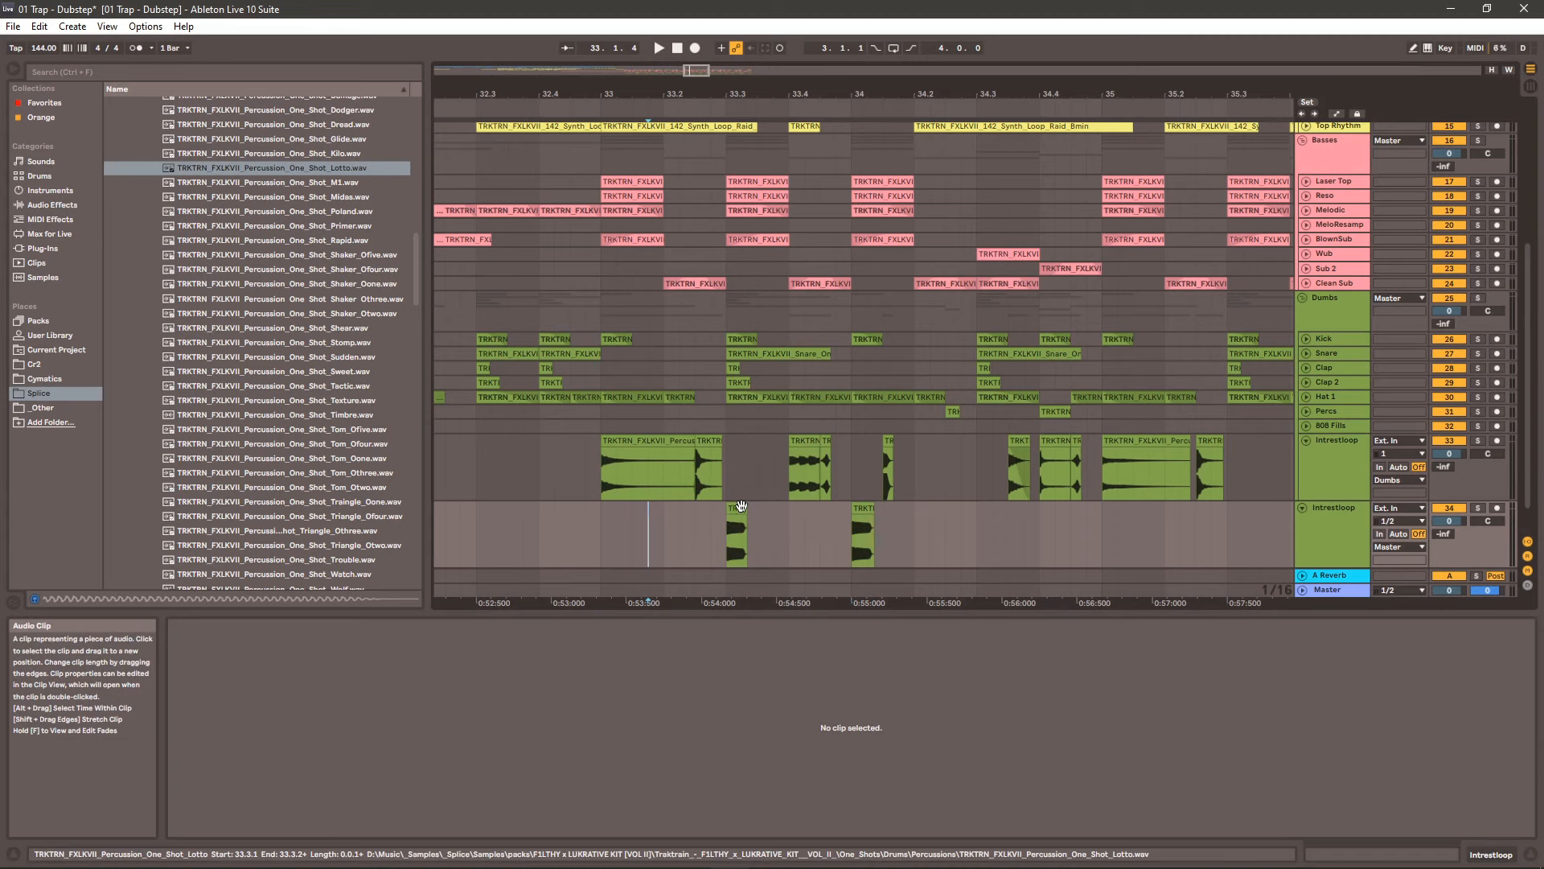
pyautogui.moveTo(746, 507); pyautogui.dragTo(741, 507)
pyautogui.moveTo(872, 507); pyautogui.dragTo(866, 508)
pyautogui.scroll(-1, 612, 505)
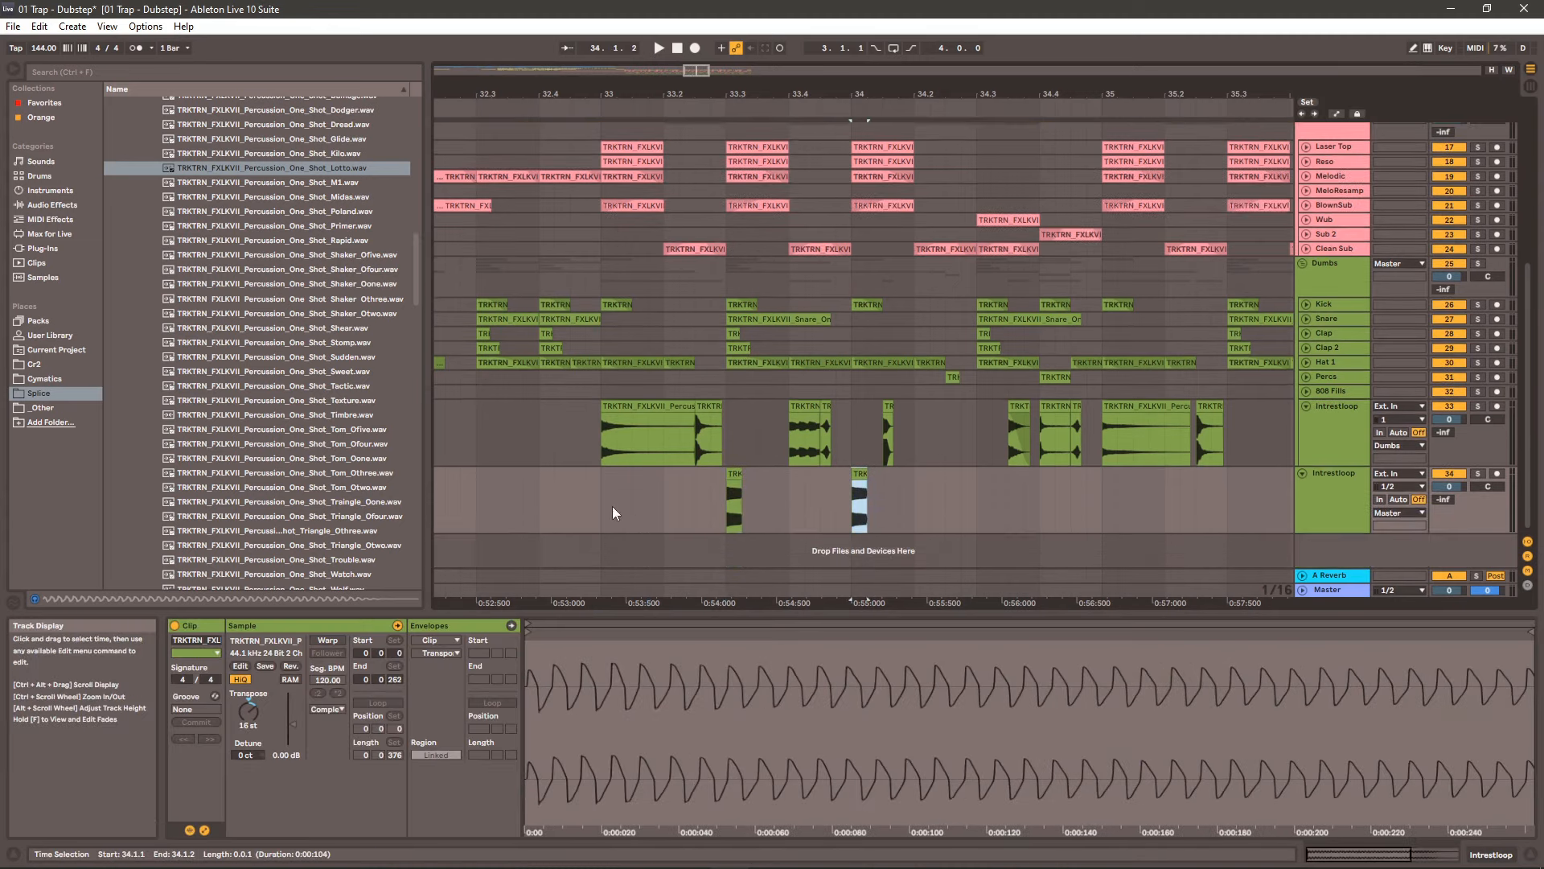
pyautogui.click(553, 504)
pyautogui.press('space')
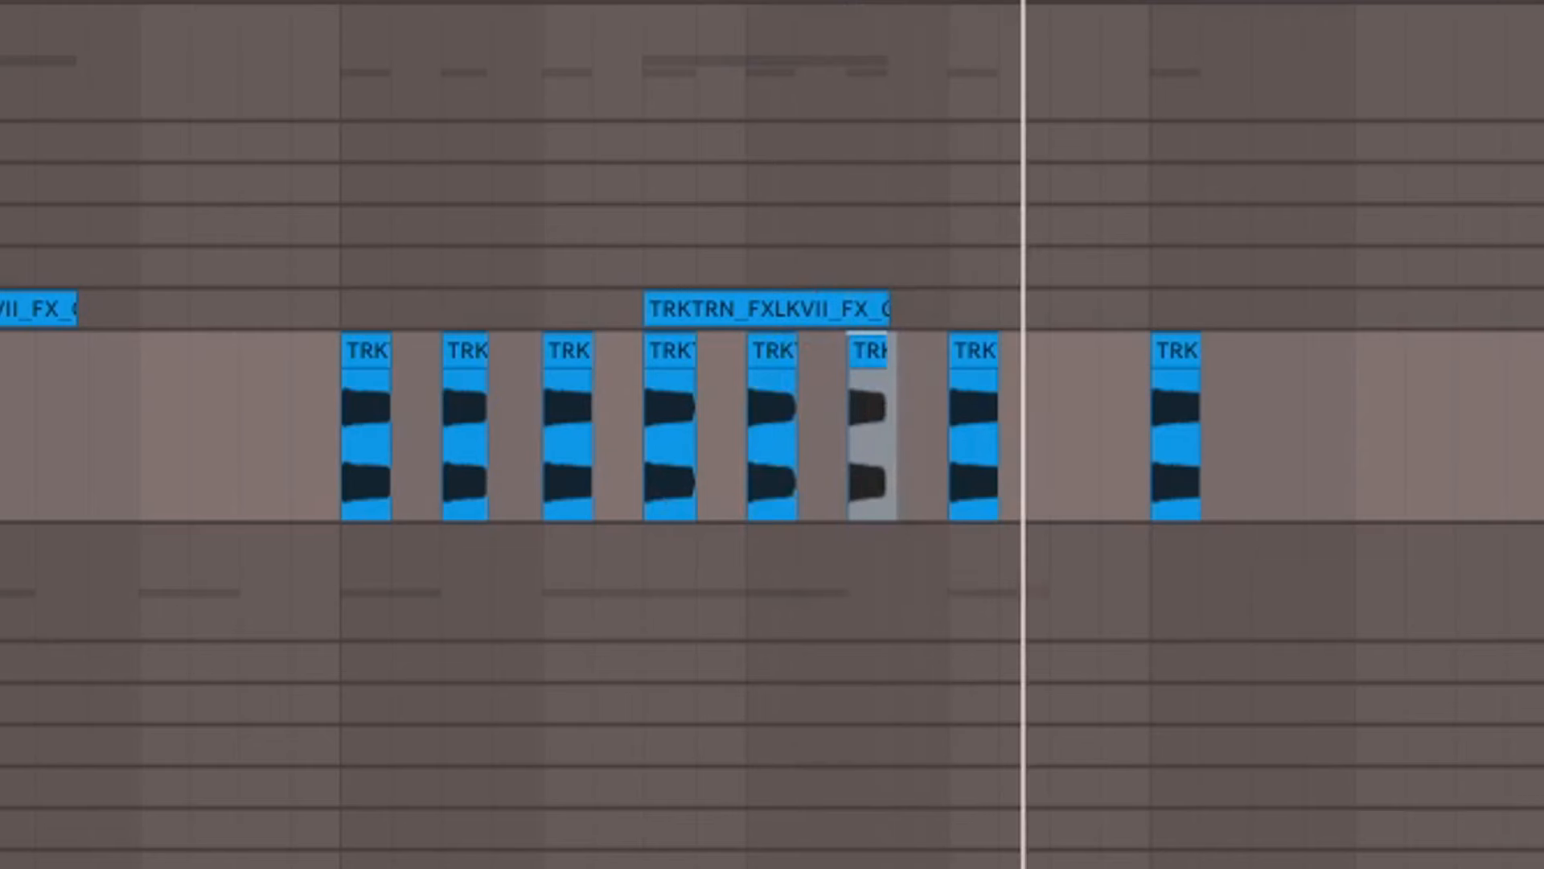
# - Delete the clip at bar 40 on the BlownSub track
pyautogui.moveTo(811, 94); pyautogui.dragTo(849, 280)
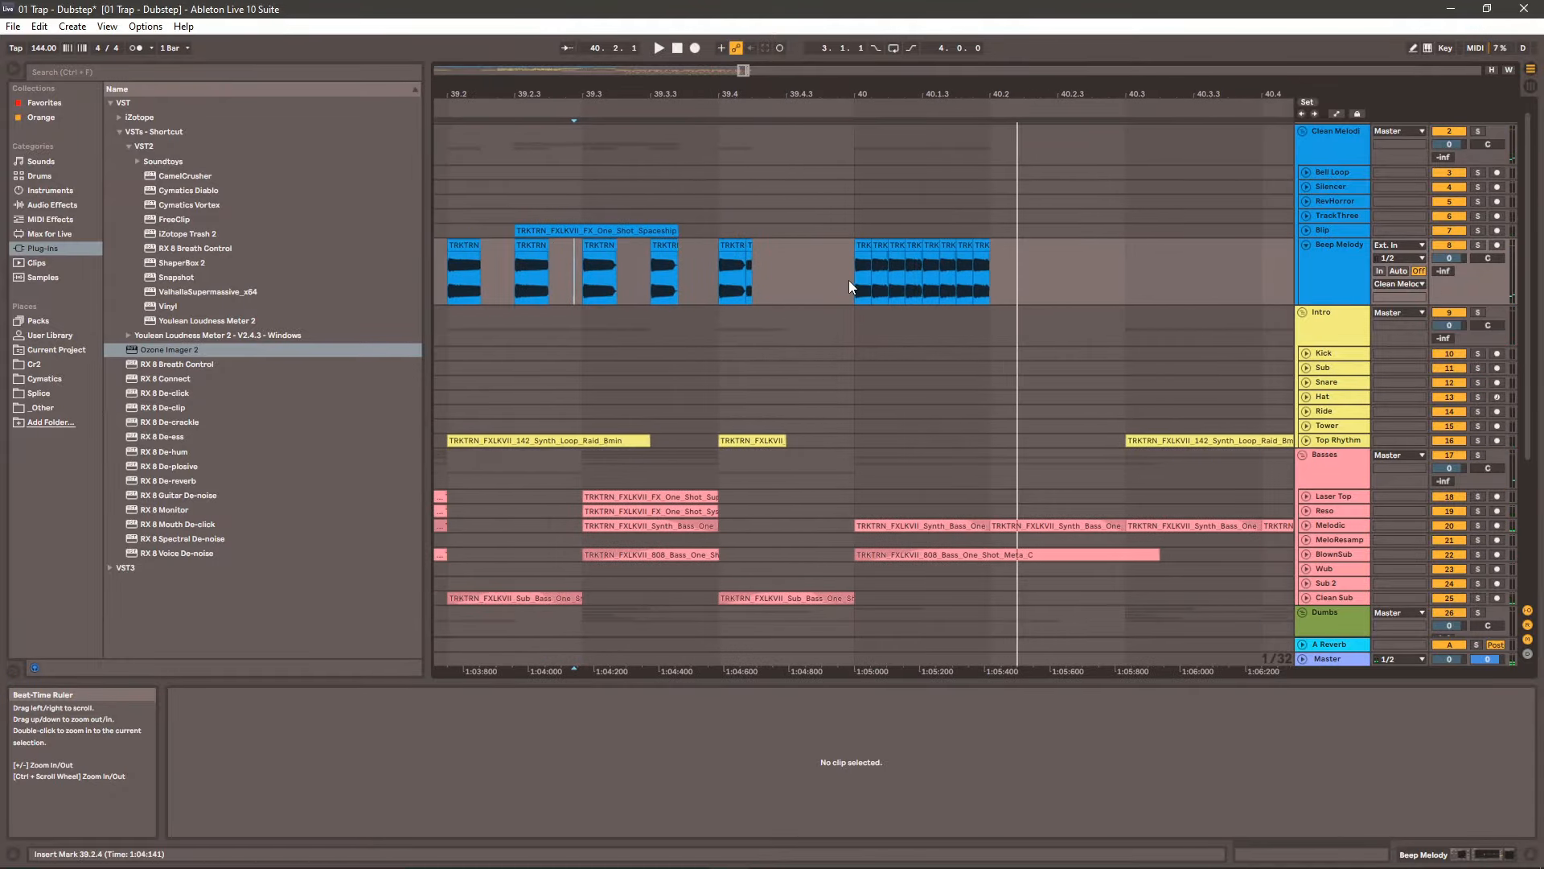
pyautogui.click(858, 279)
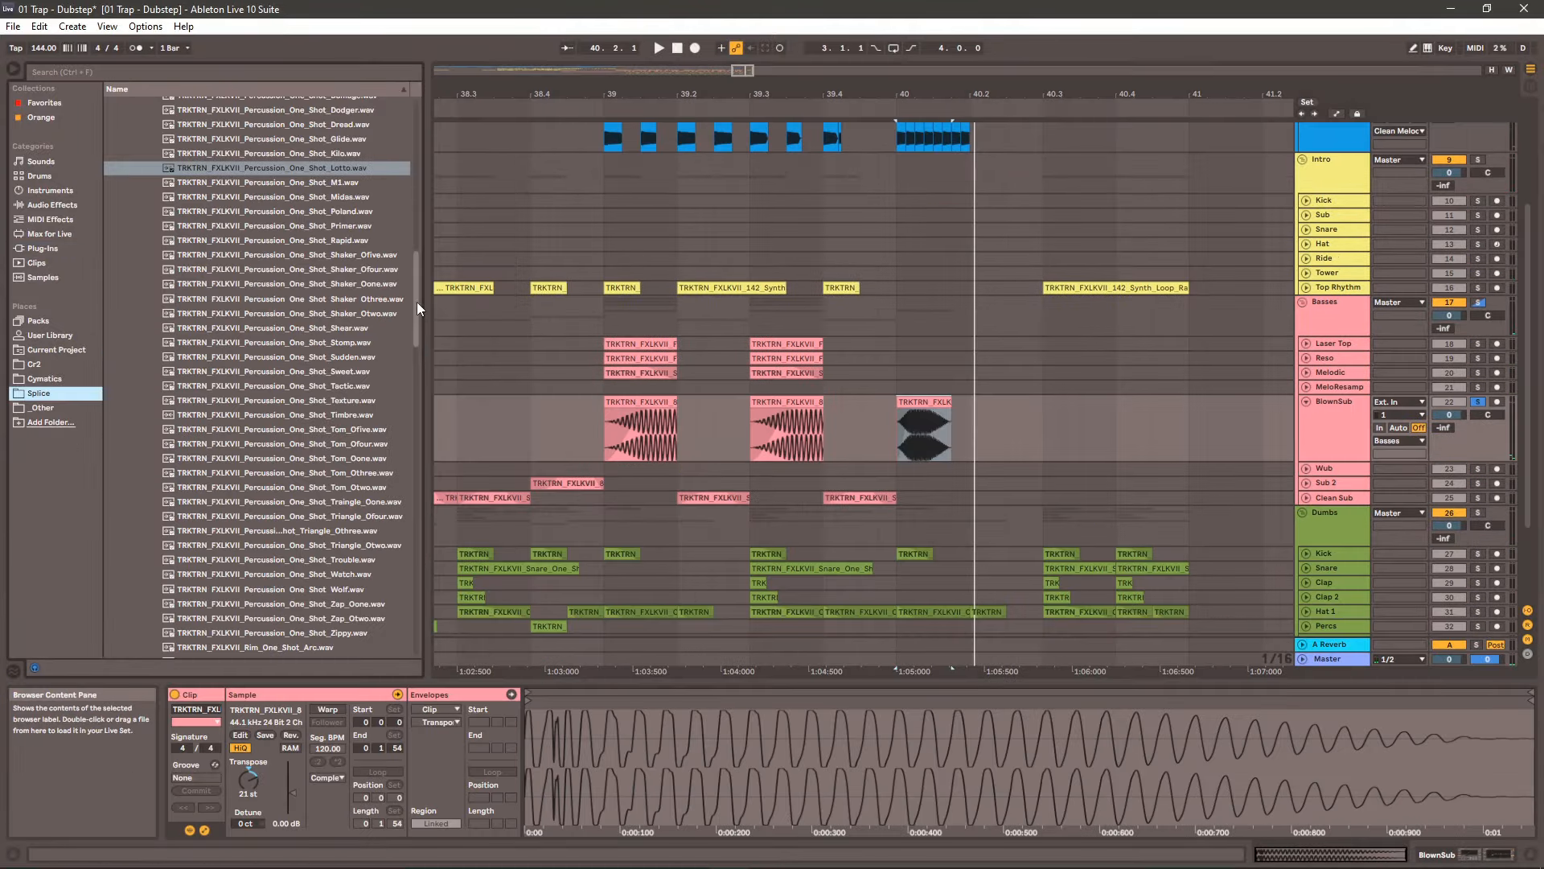
pyautogui.moveTo(417, 302); pyautogui.dragTo(942, 400)
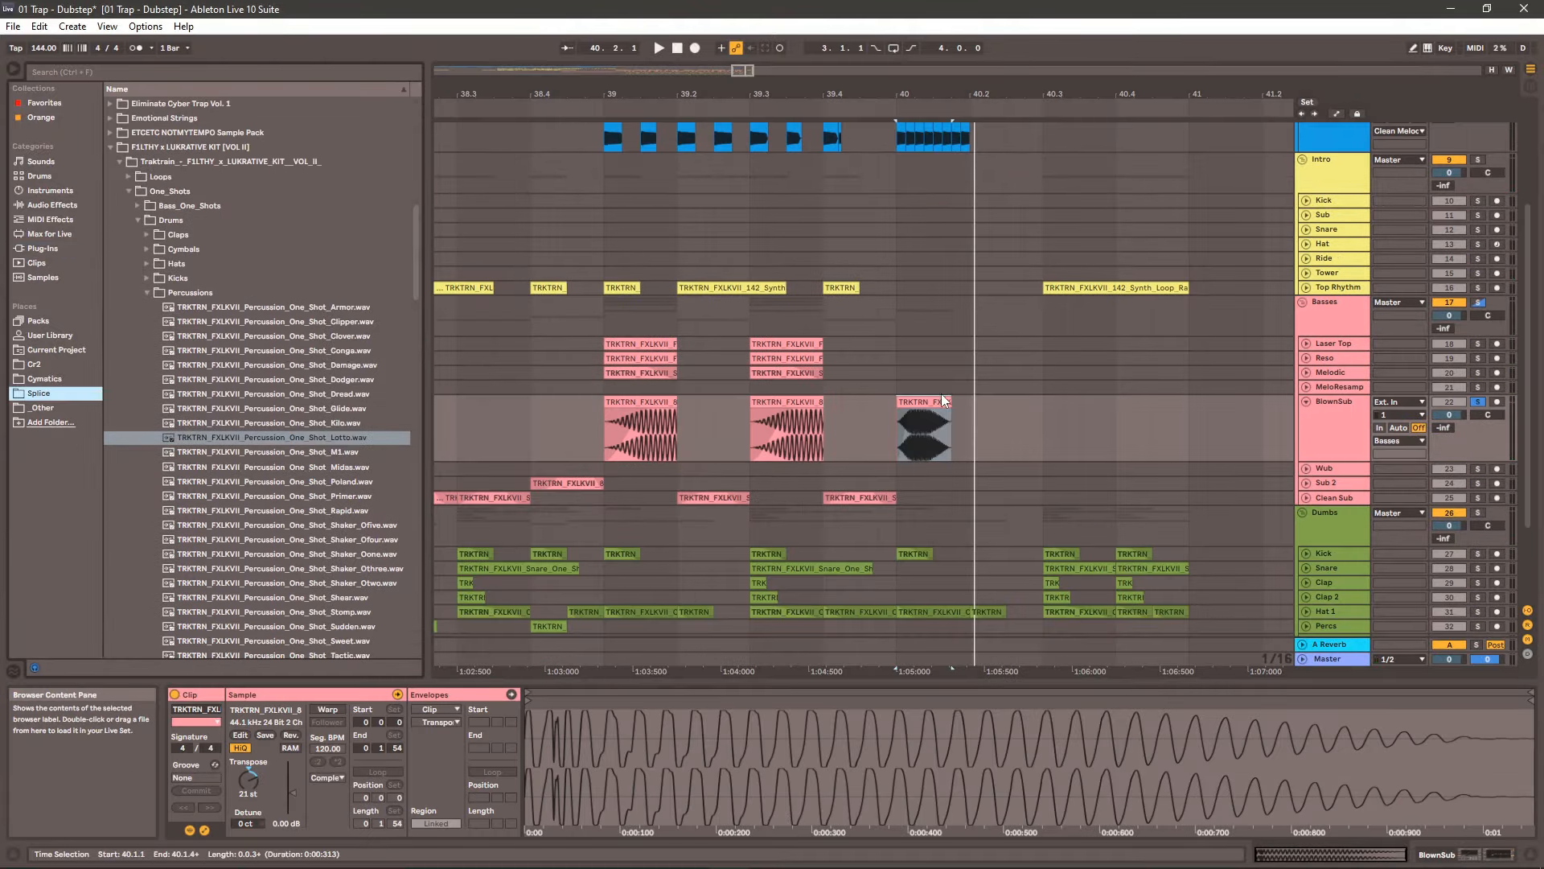
pyautogui.press('Delete')
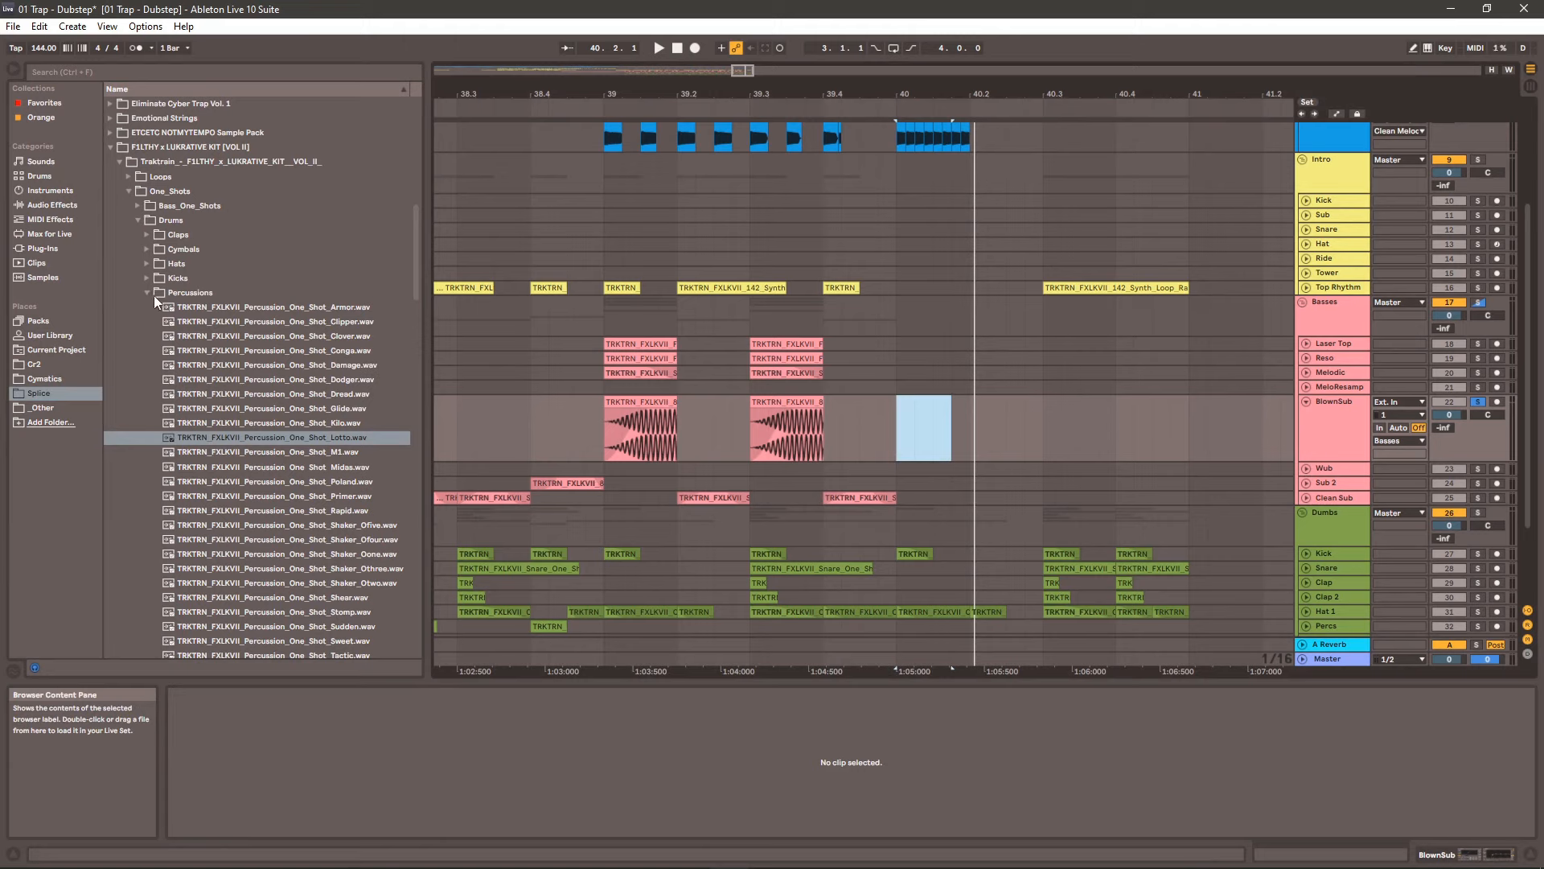
# - Bend the end of the transposition envelope upward on the synth bass clip at bar 40 of the BlownSub track and play it
pyautogui.click(149, 293)
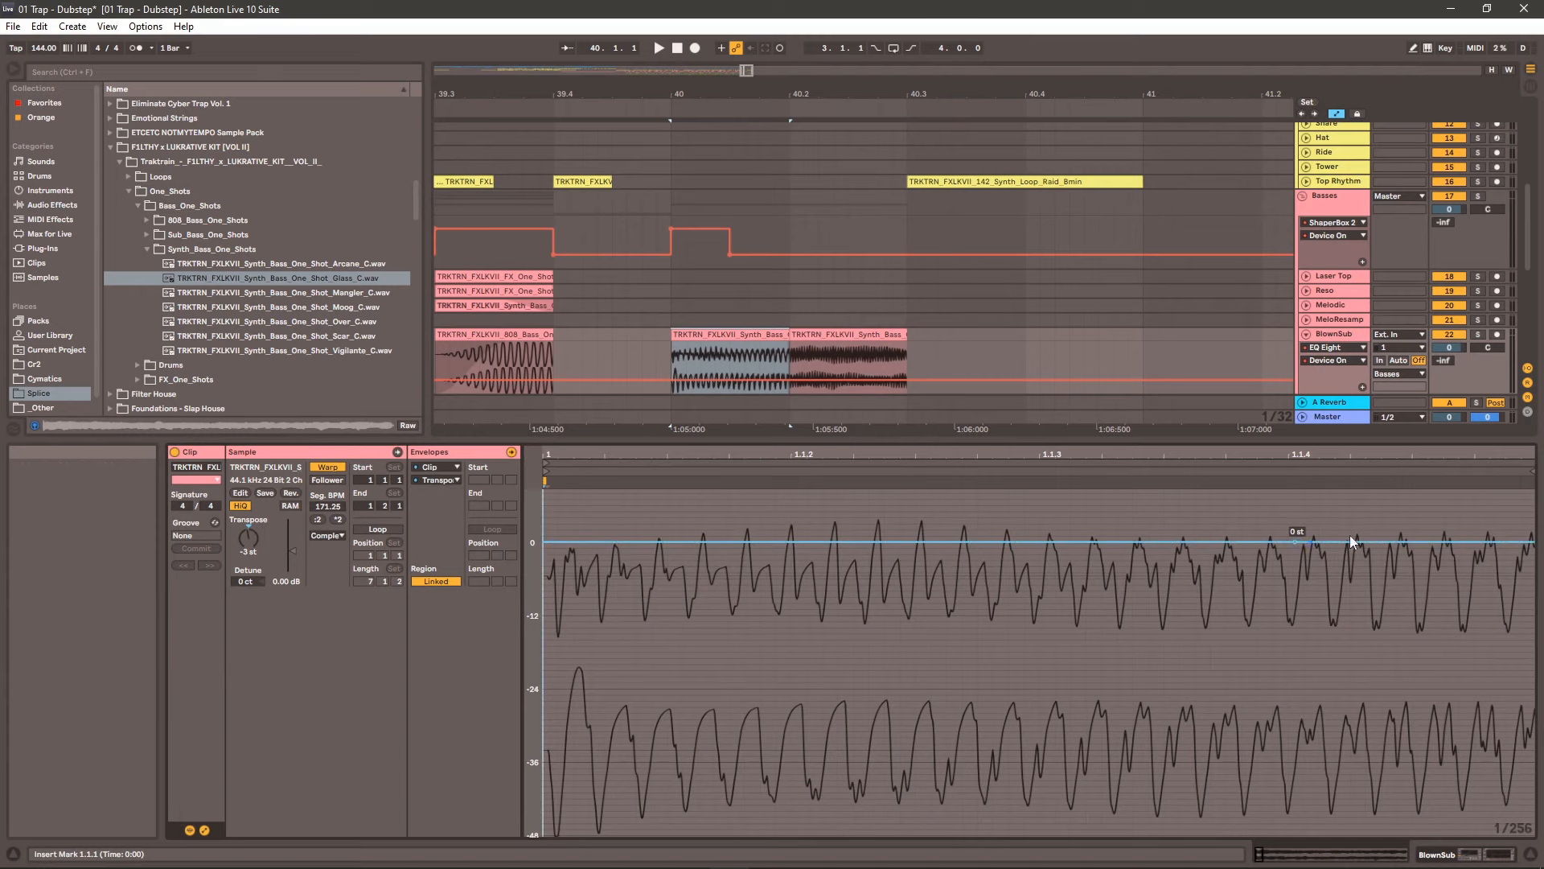
pyautogui.moveTo(1536, 547); pyautogui.dragTo(1533, 493)
pyautogui.press('space')
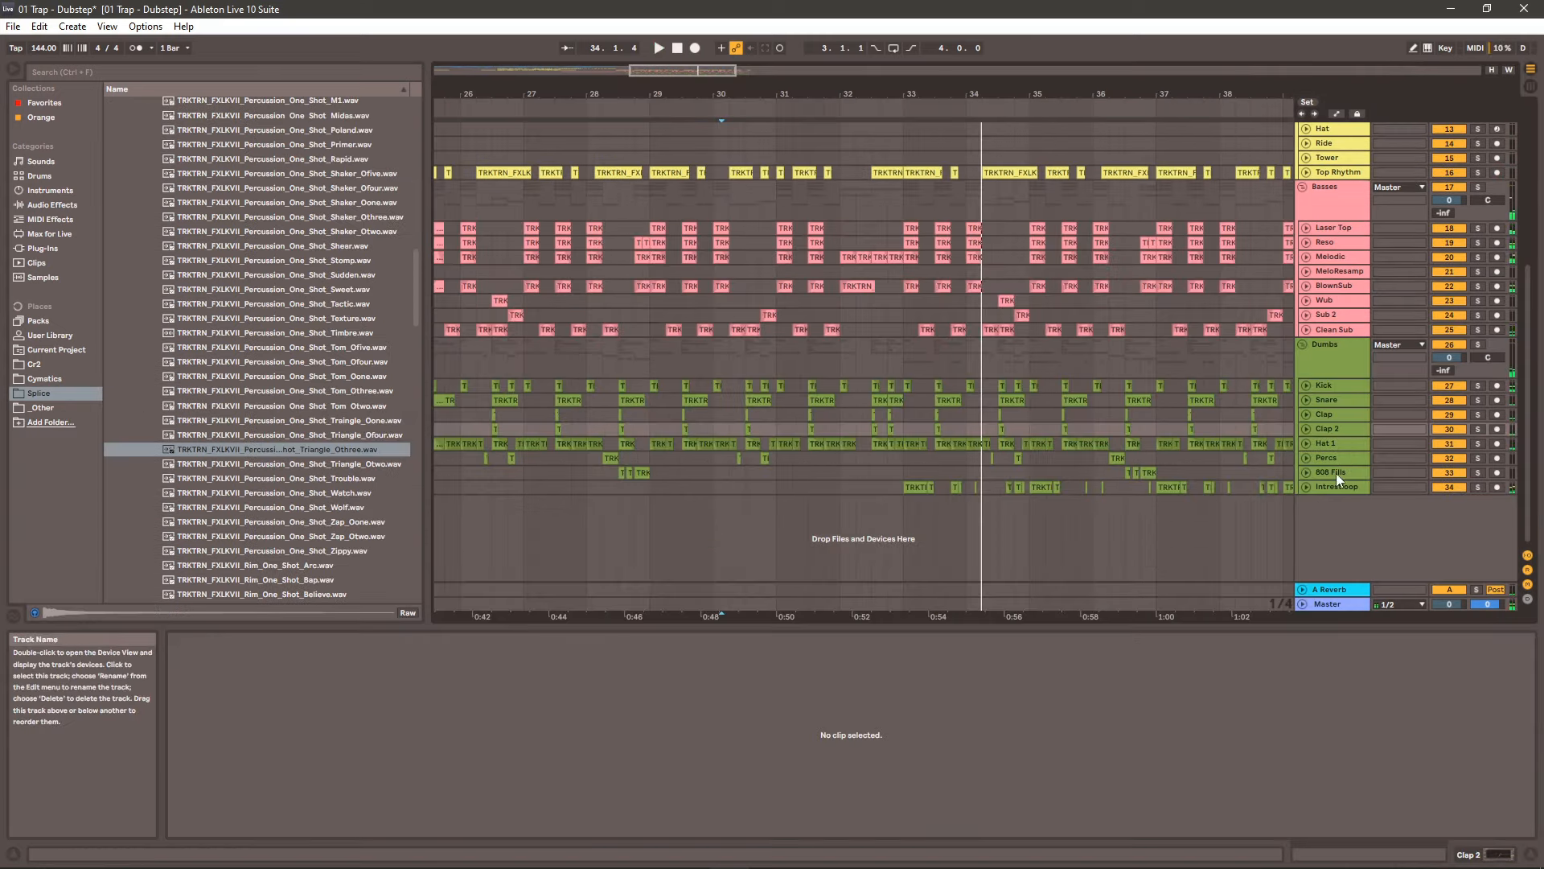
# - Fold the Beep Melody track and insert a new audio track below it
pyautogui.scroll(5, 1335, 296)
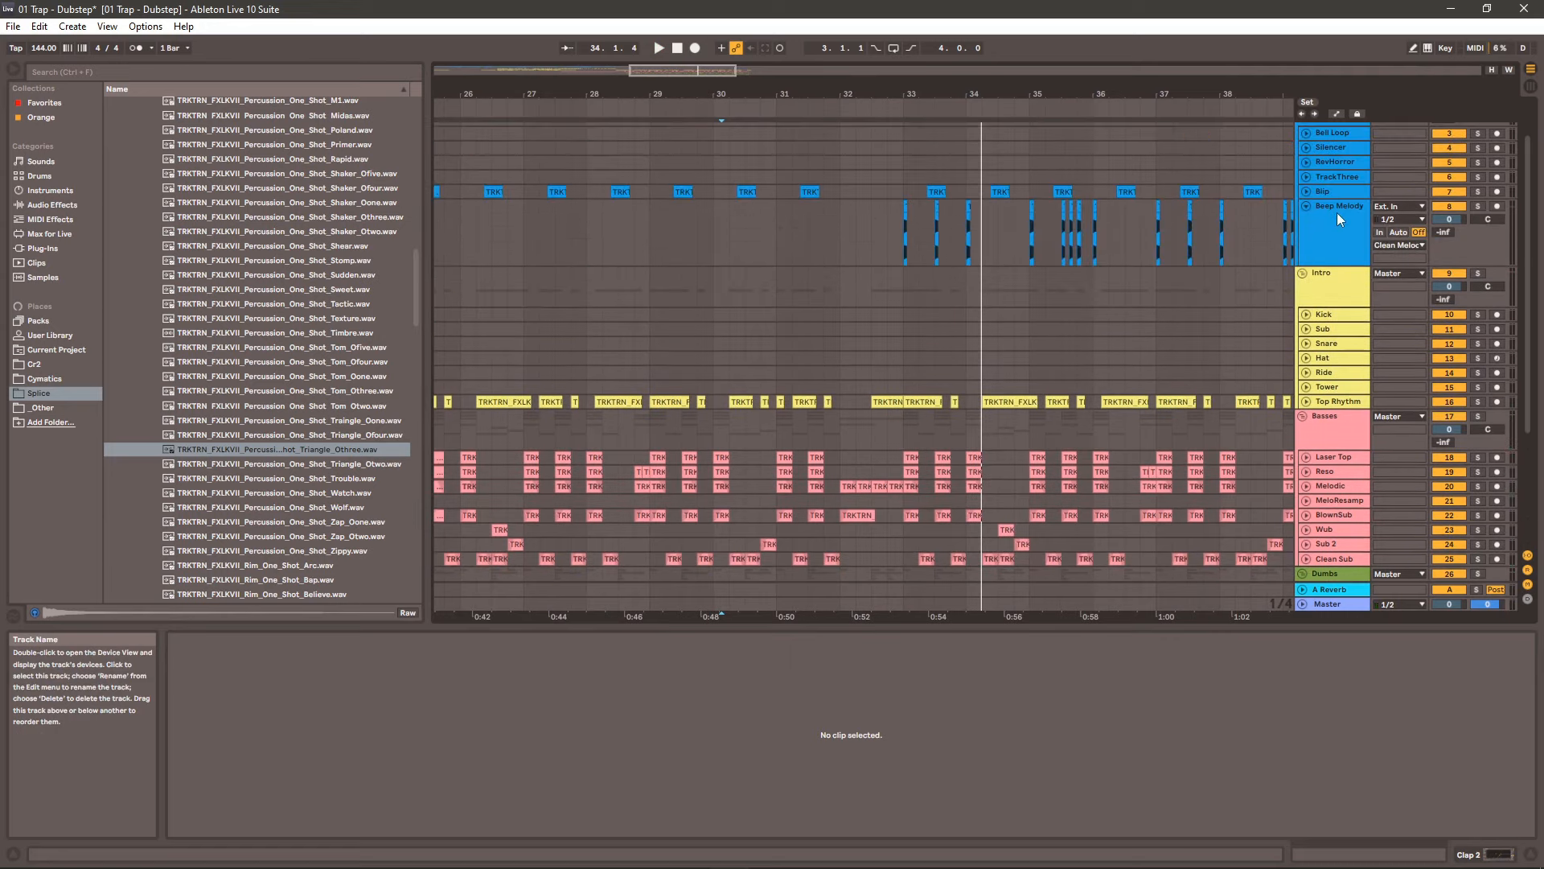
pyautogui.click(1308, 206)
pyautogui.hotkey('ctrl', 't')
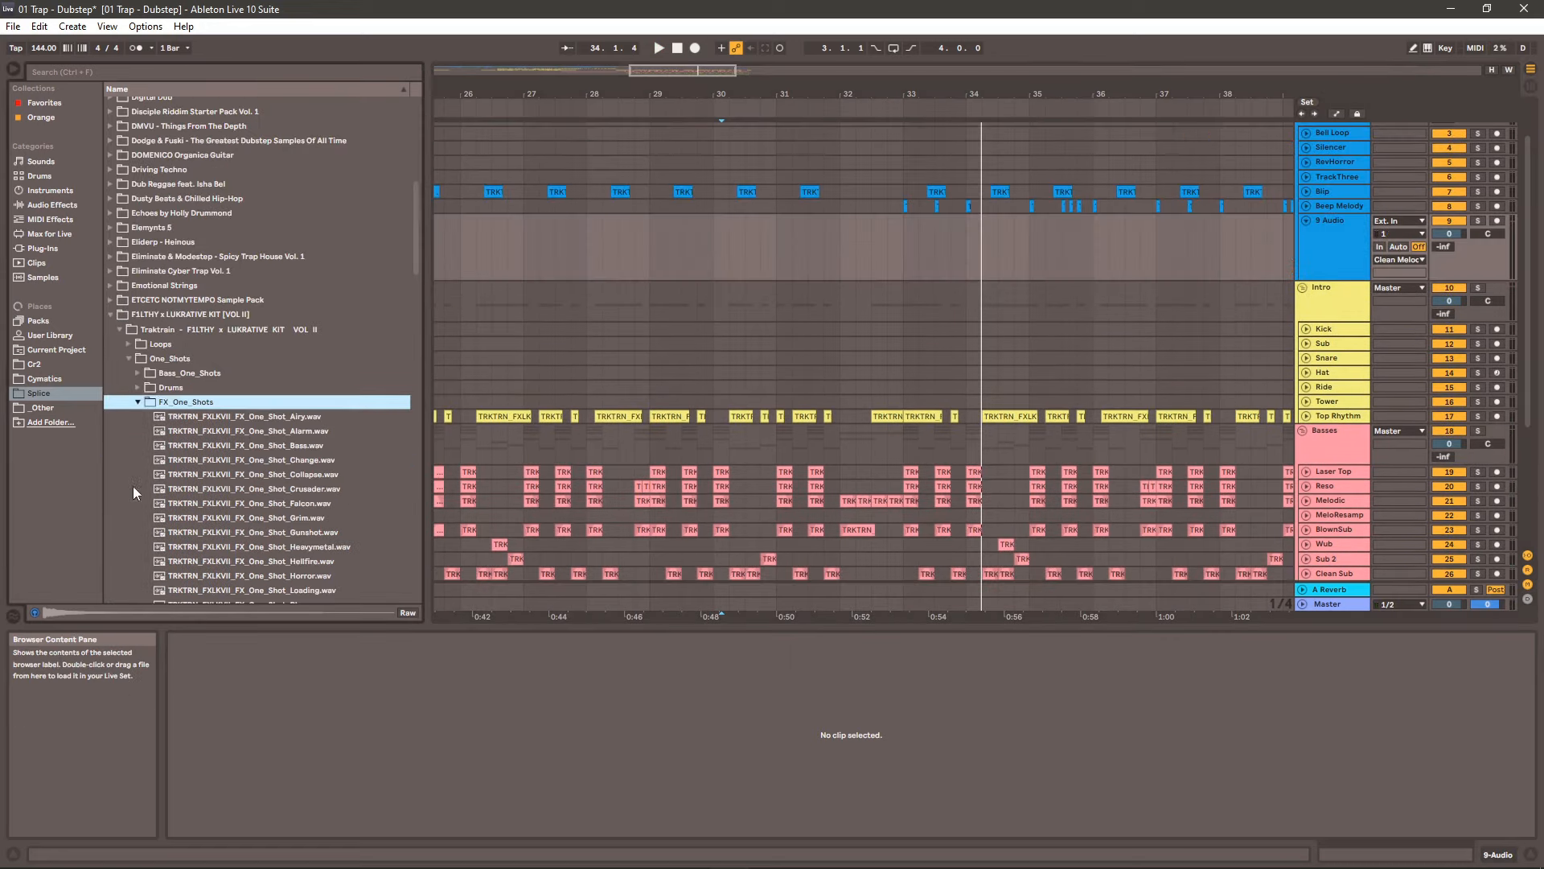
# - Audition the FX_One_Shot Transition_Oufive sample from the FX_One_Shots folder and place it in the arrangement
pyautogui.scroll(-7, 209, 478)
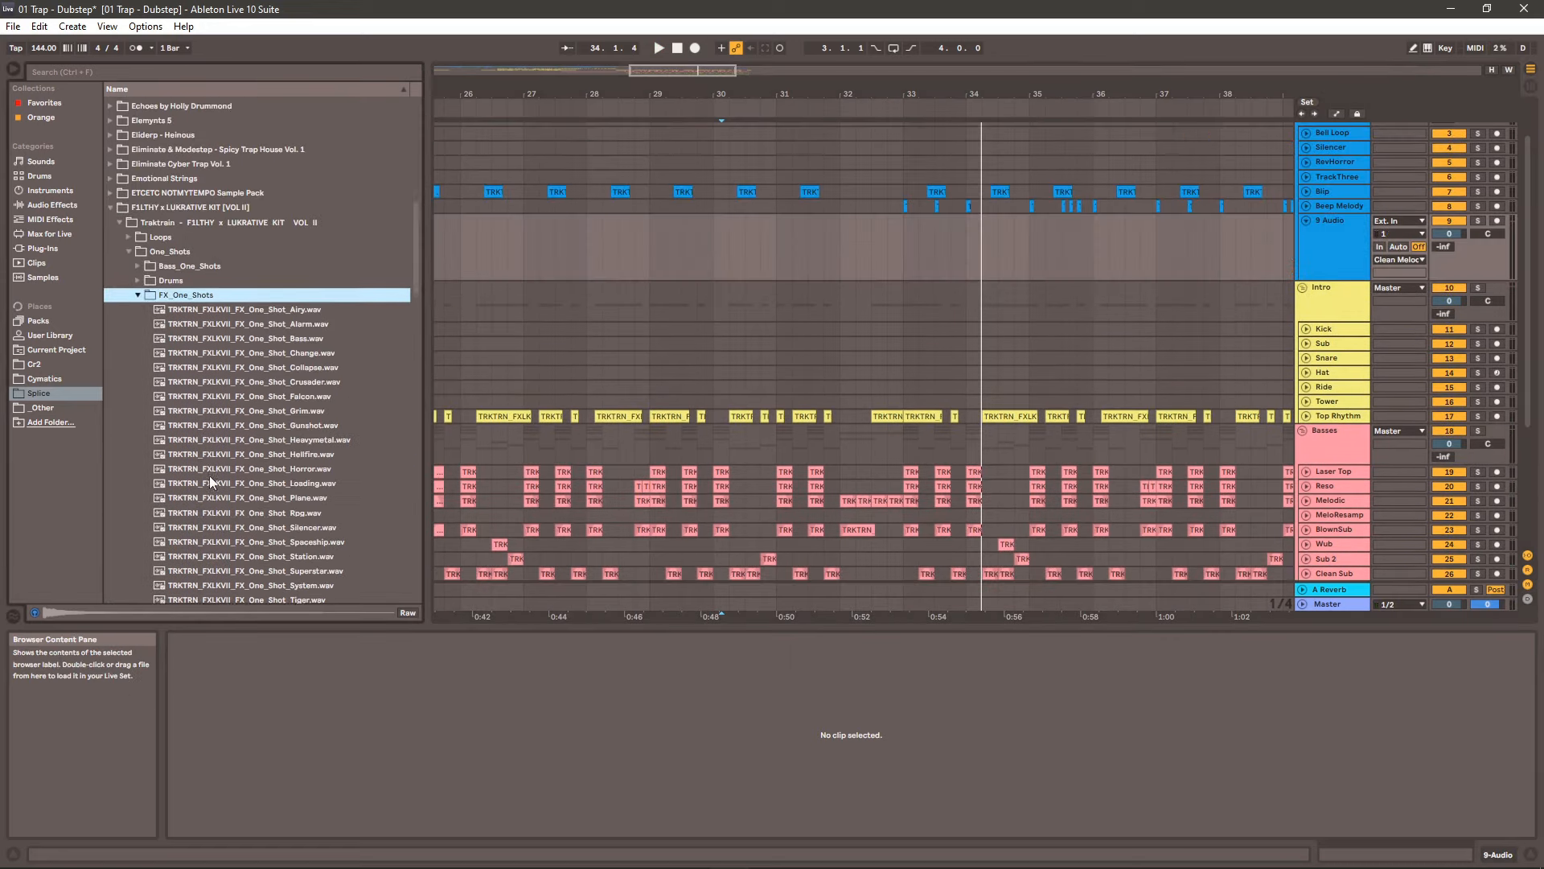
pyautogui.scroll(-3, 225, 485)
pyautogui.click(303, 325)
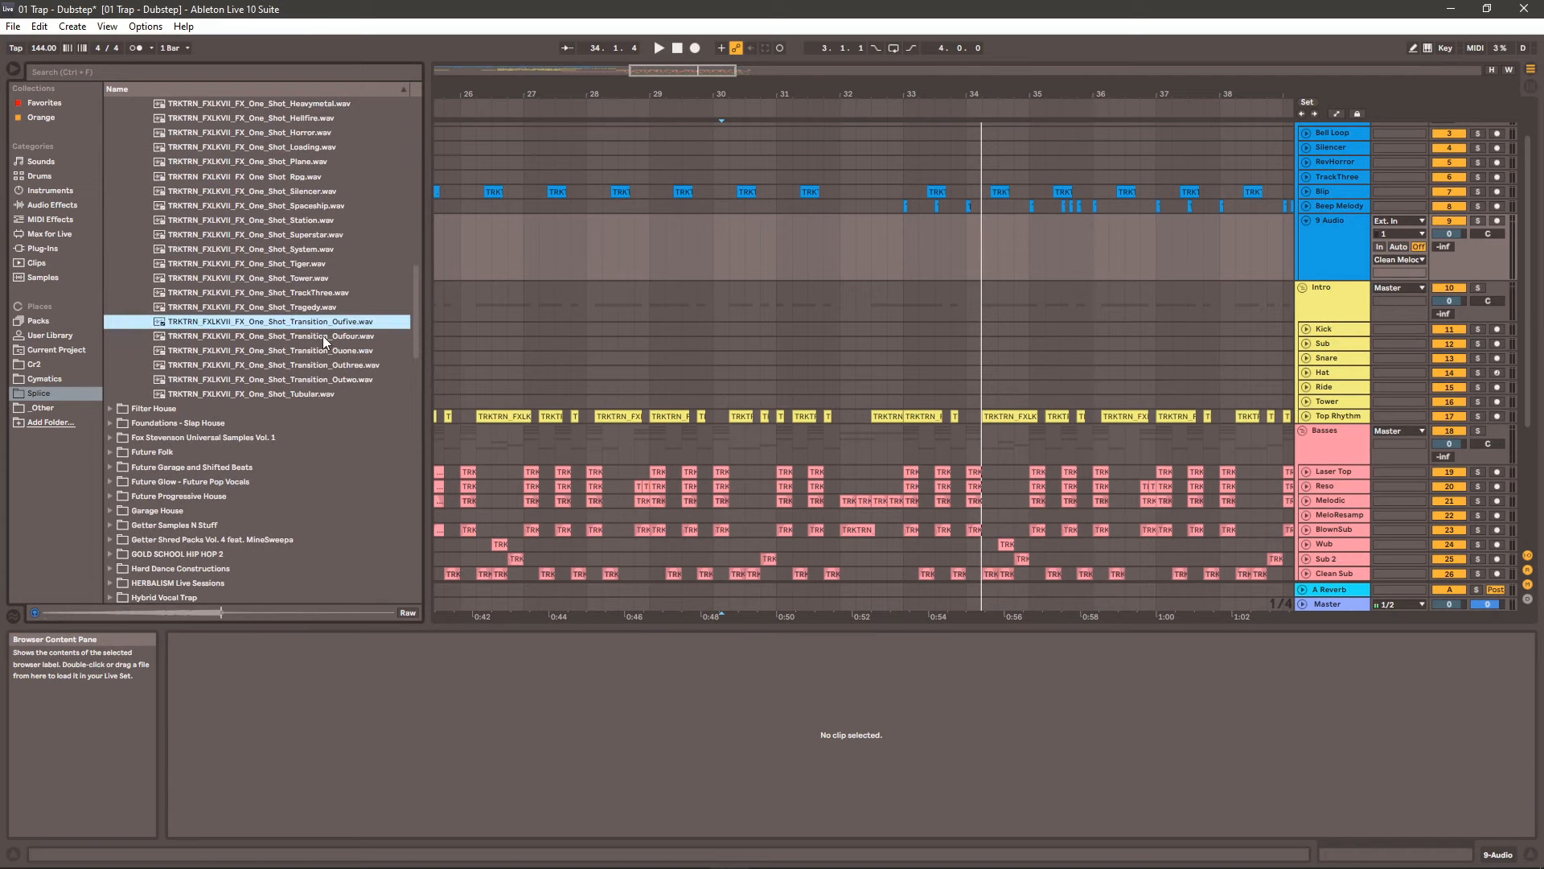
pyautogui.moveTo(322, 323); pyautogui.dragTo(816, 203)
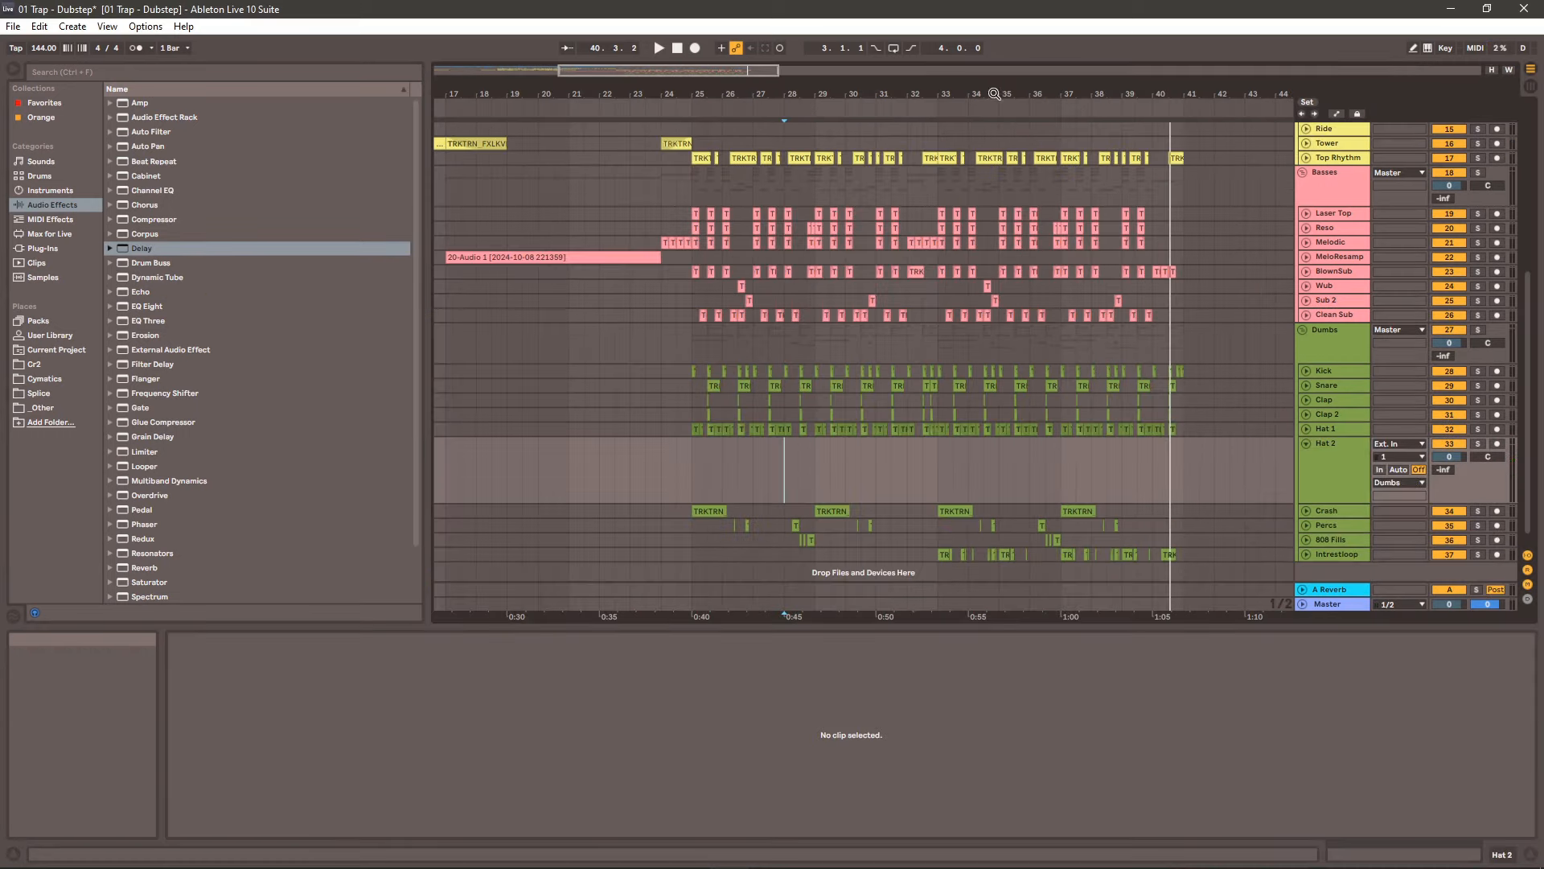
# - Look through the Audio Effects list and the _Other folder, and open the Splice sample folder
pyautogui.moveTo(995, 93); pyautogui.dragTo(668, 128)
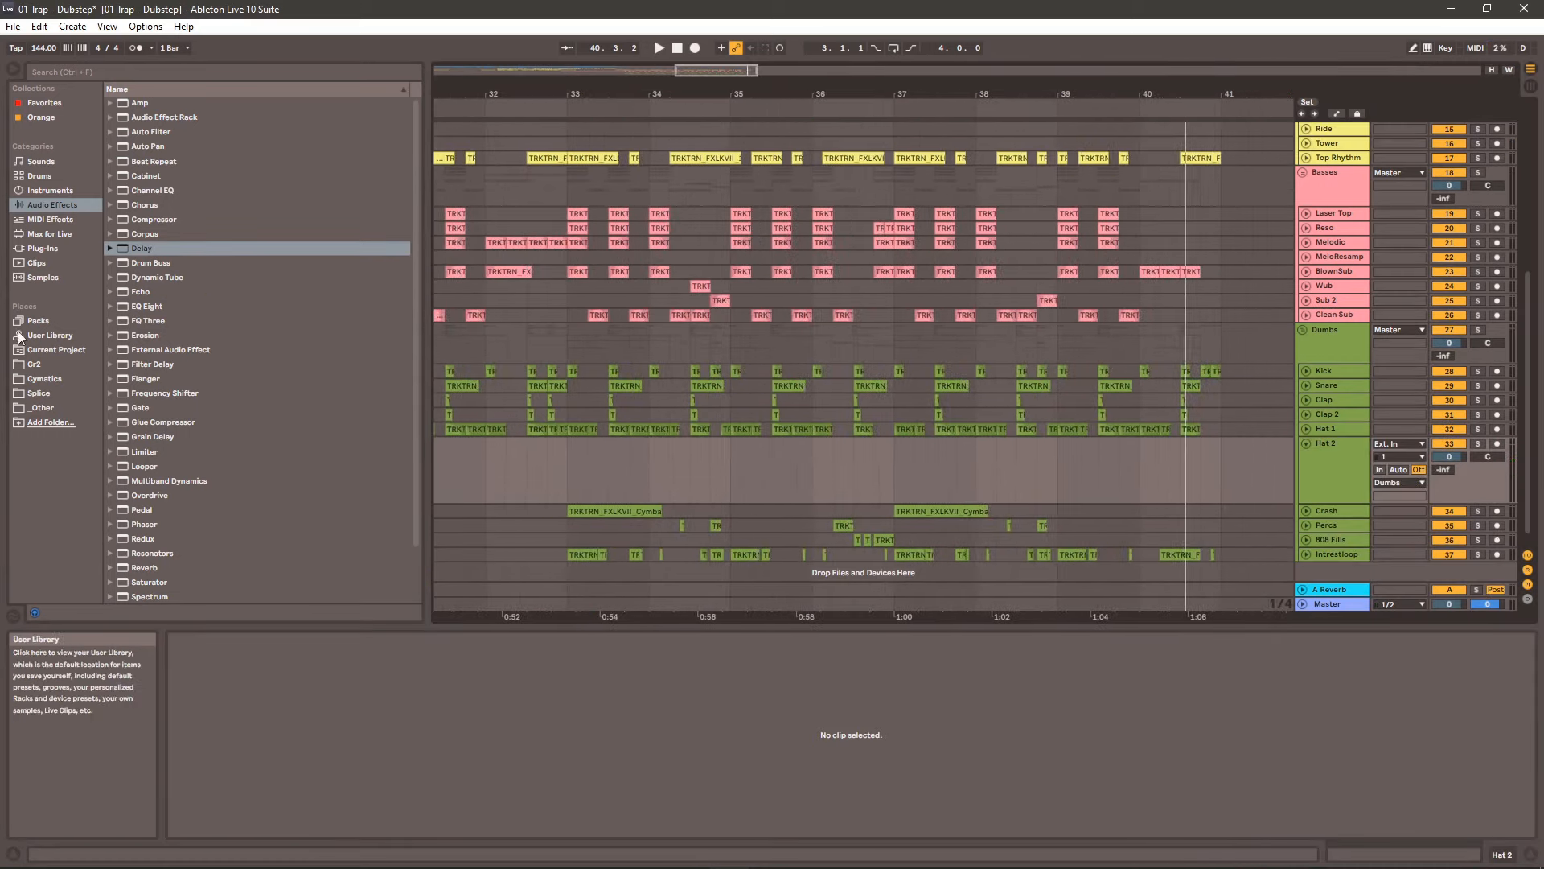
pyautogui.scroll(-3, 153, 326)
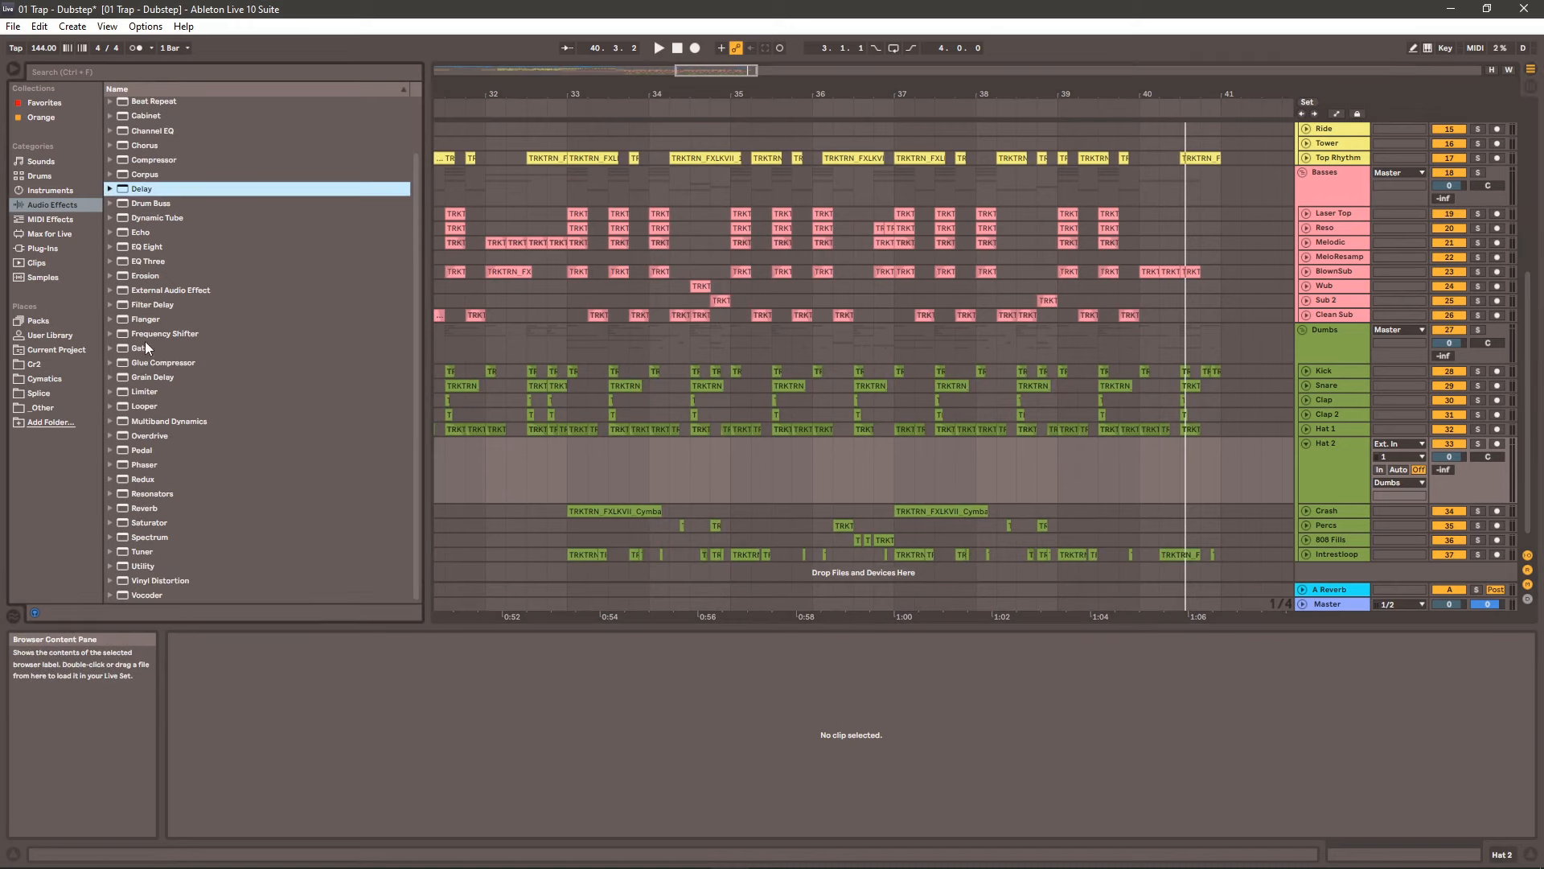
pyautogui.click(42, 407)
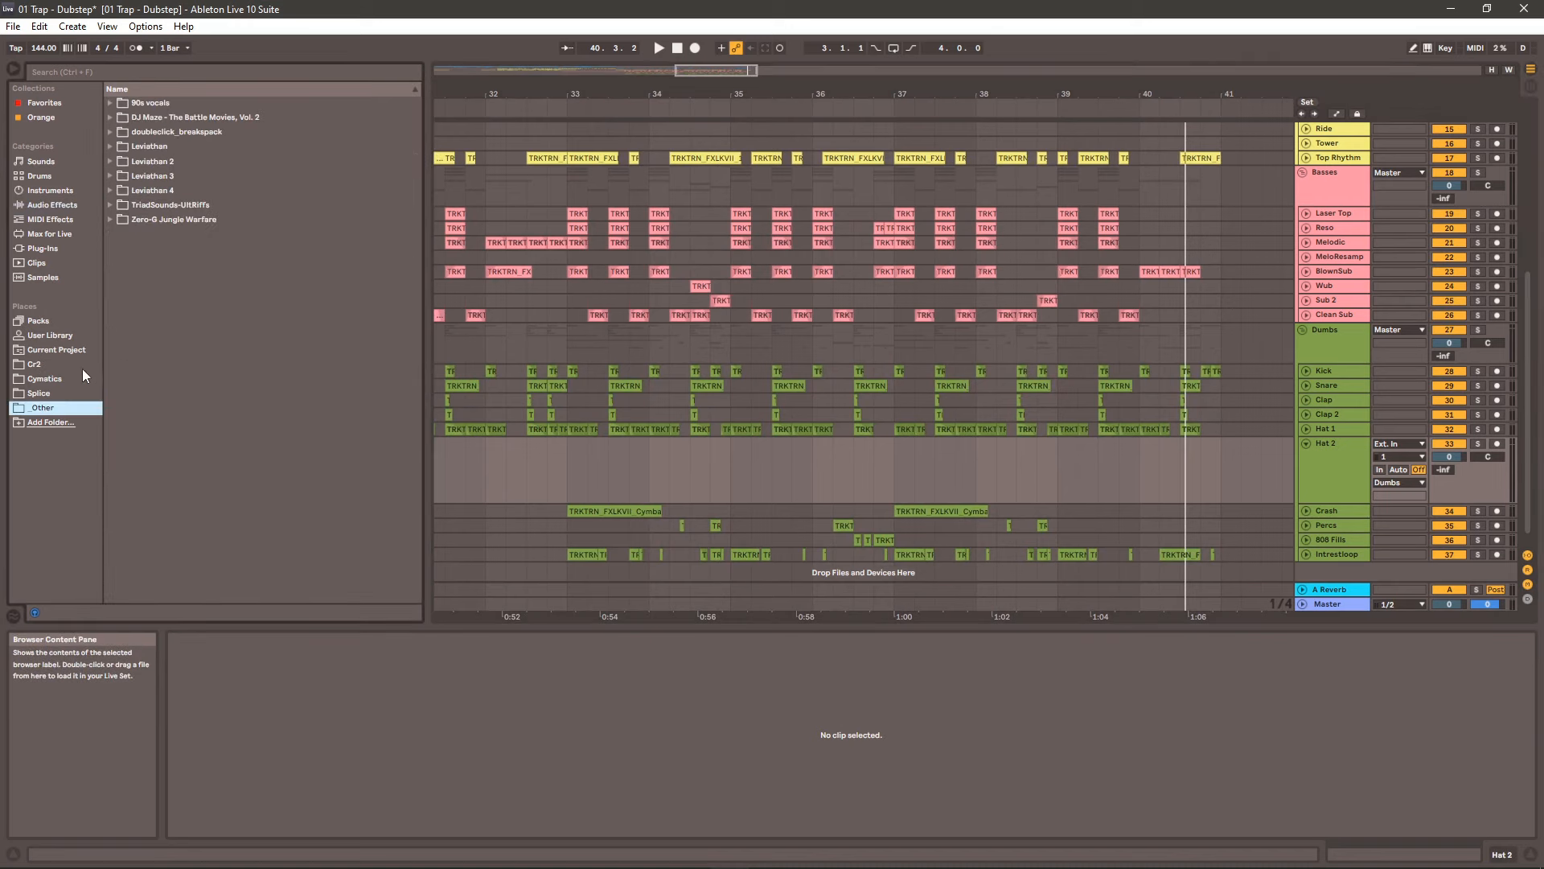
pyautogui.click(47, 392)
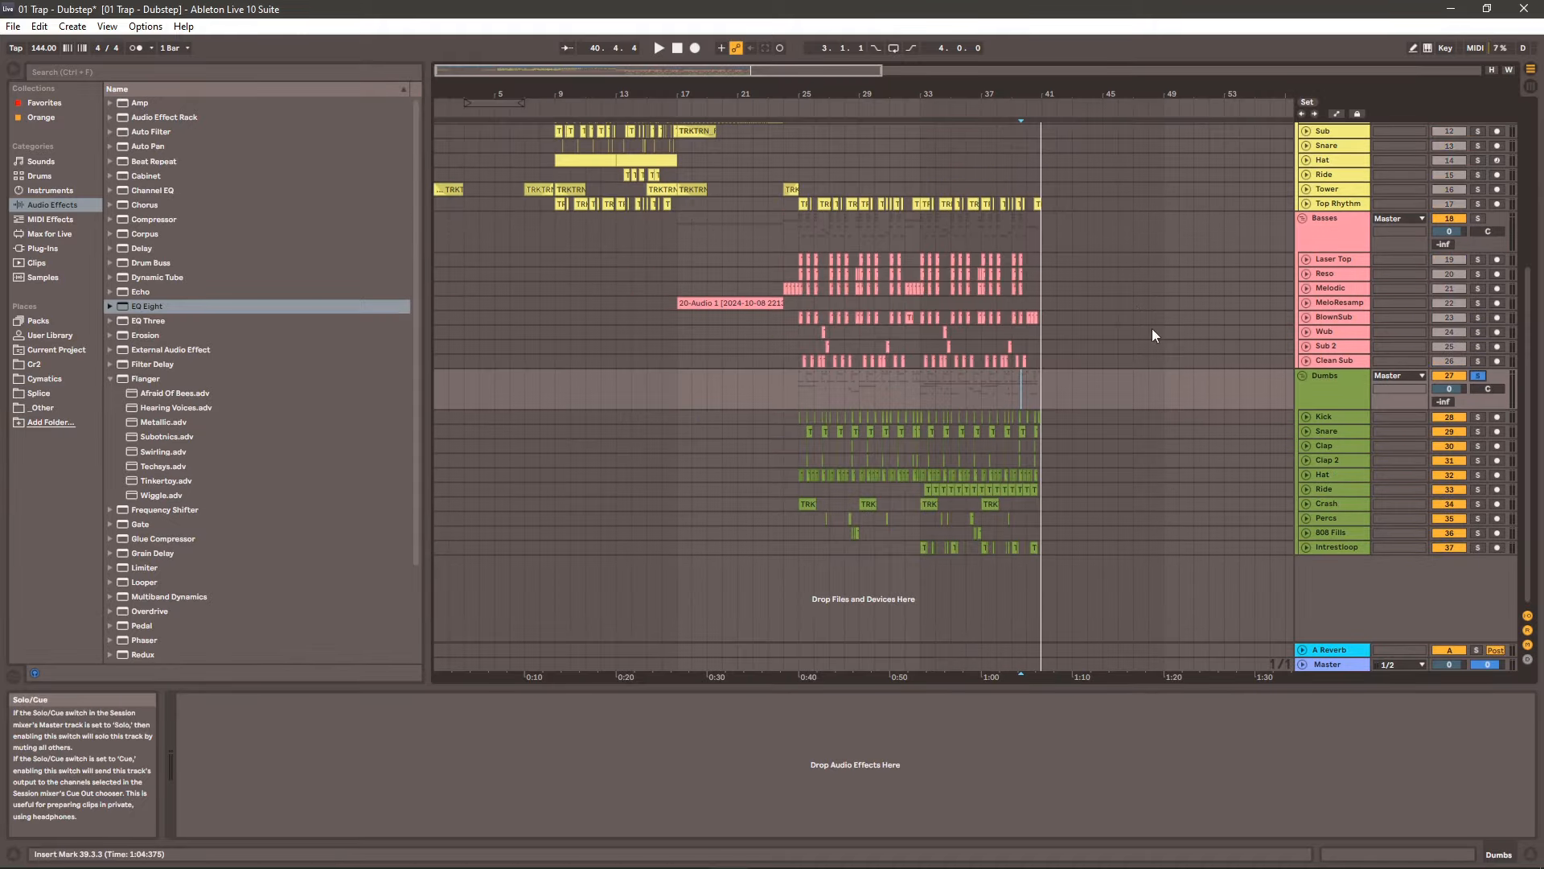
# - Inspect the Top Rhythm track's device chain with the Intro group temporarily soloed, and fold the Rise/Down track
pyautogui.scroll(5, 1152, 329)
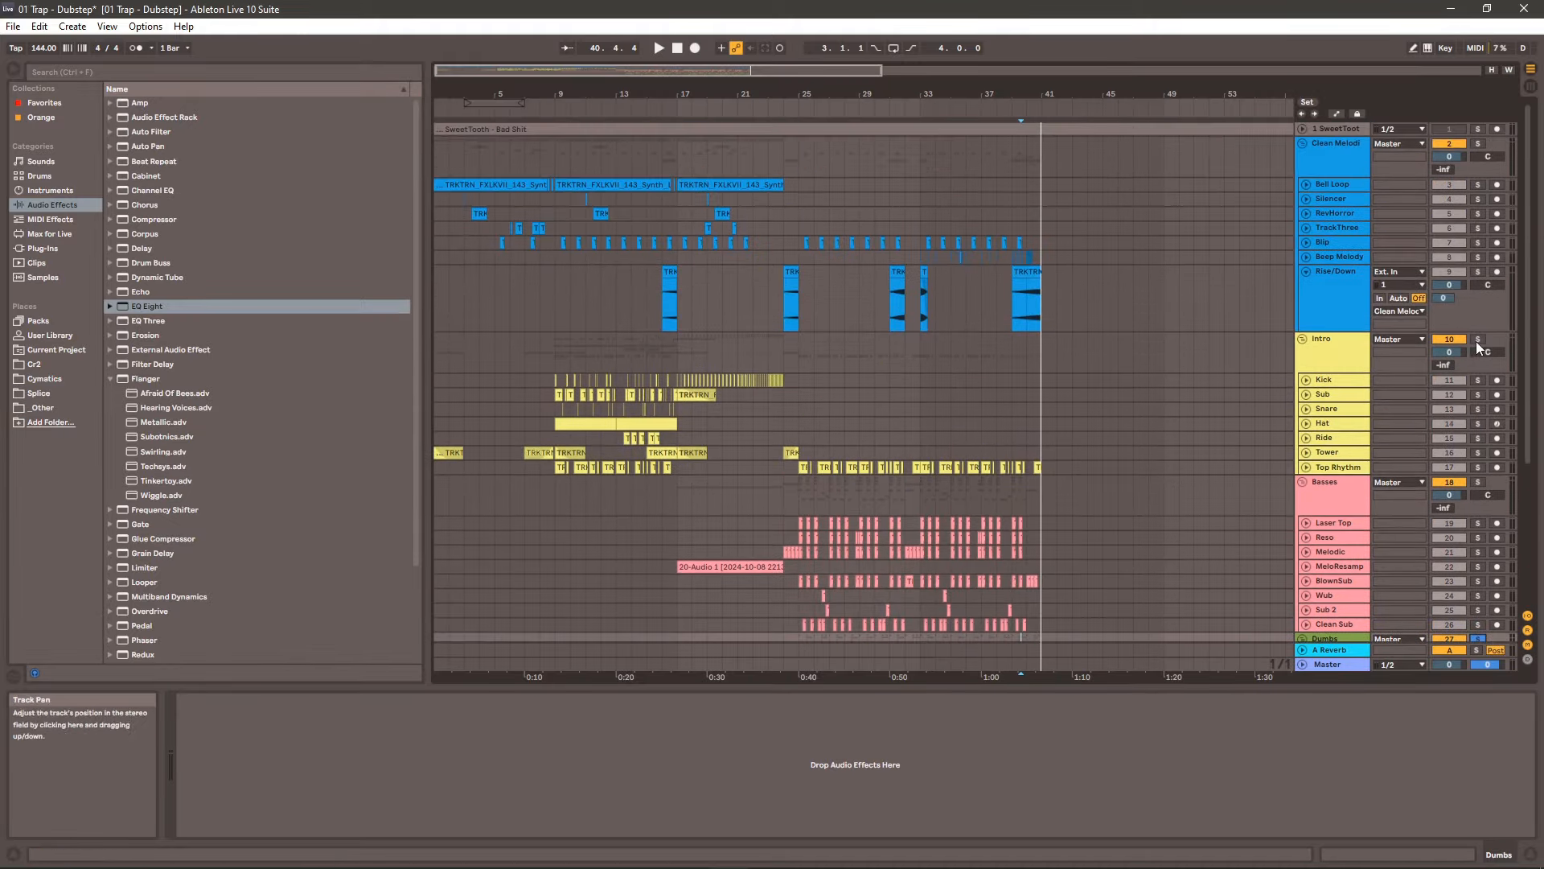
pyautogui.click(1478, 338)
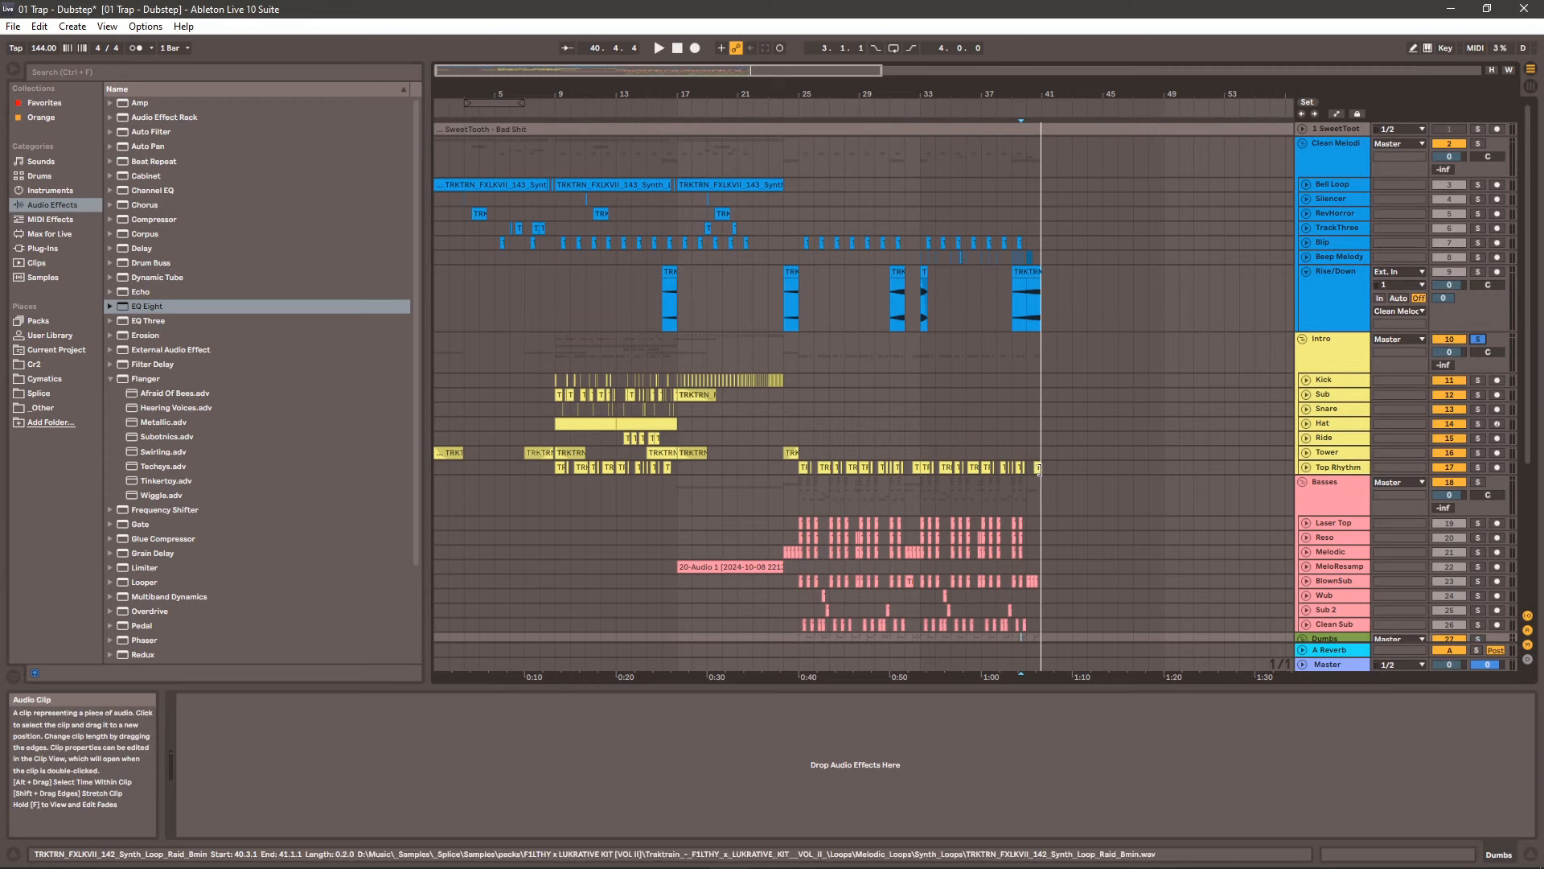
pyautogui.moveTo(1039, 467); pyautogui.dragTo(752, 470)
pyautogui.click(1134, 467)
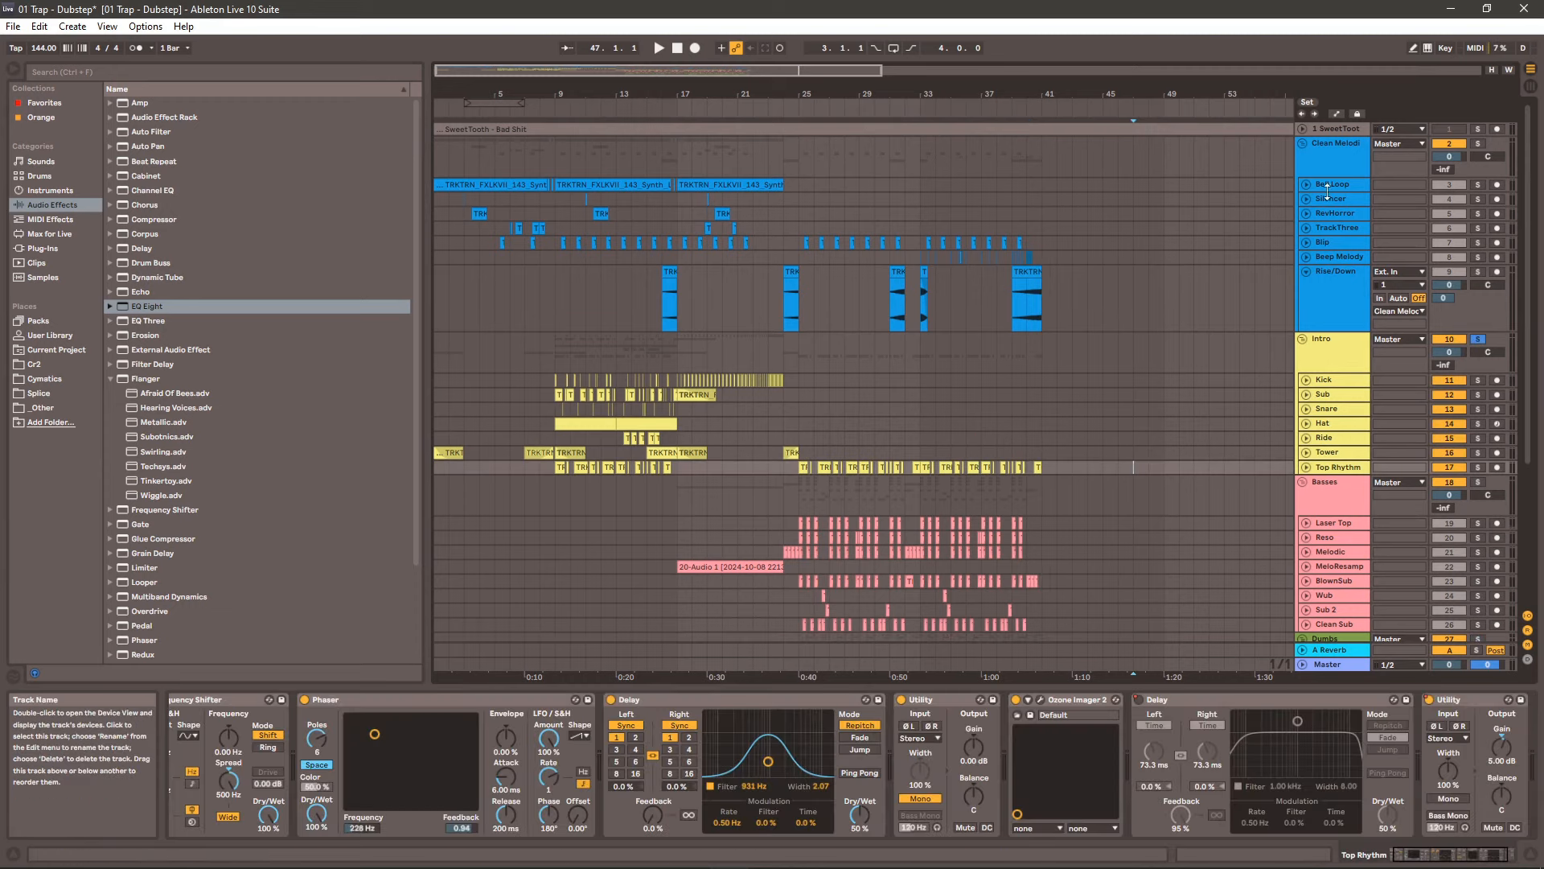
pyautogui.click(1307, 270)
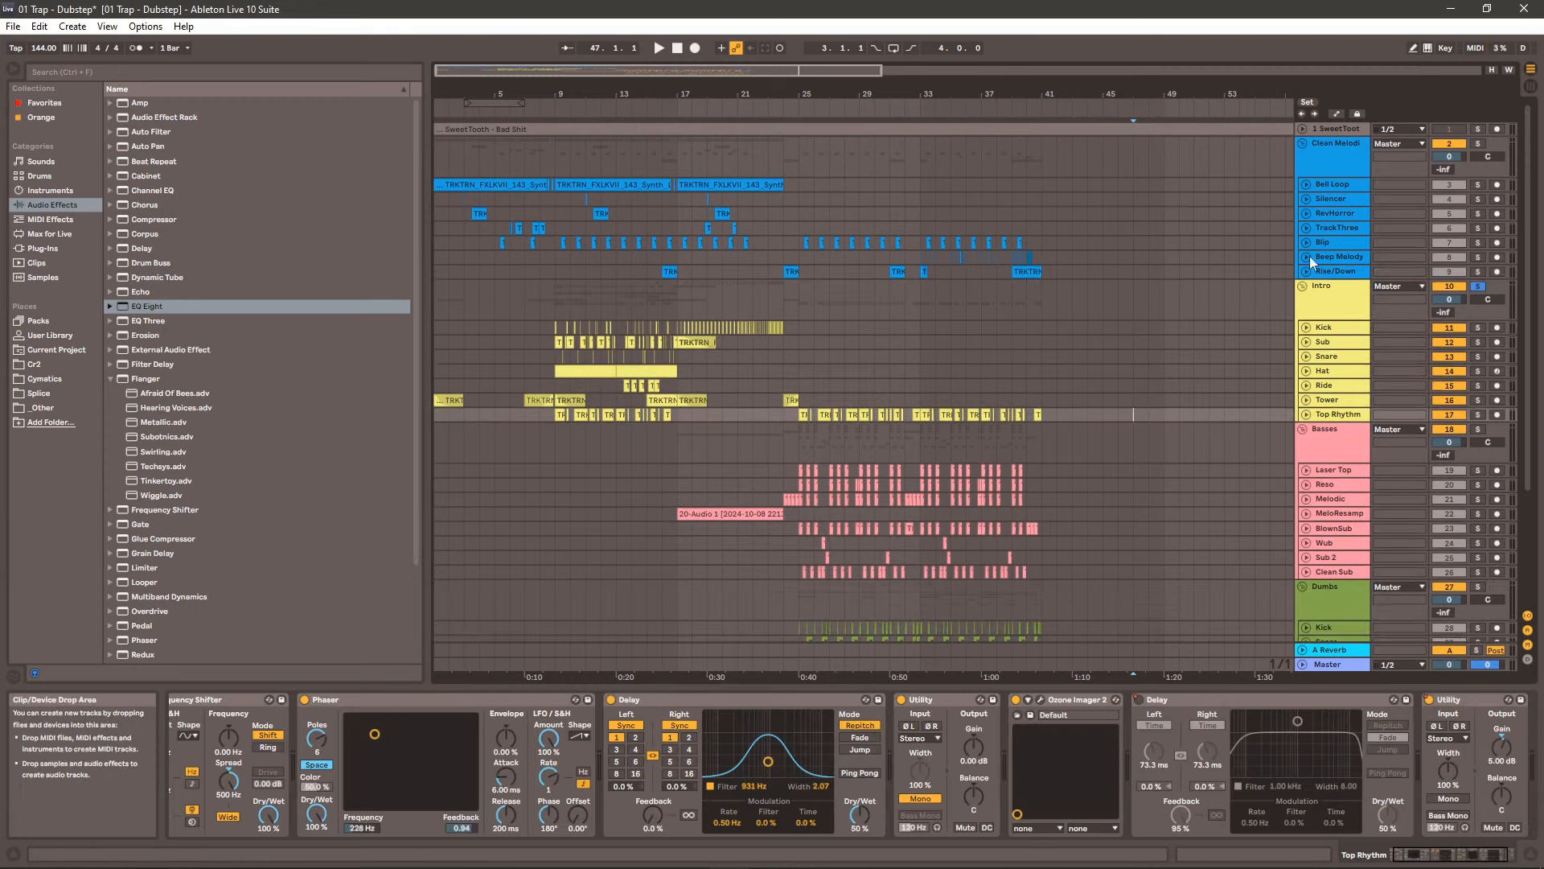
pyautogui.click(1474, 287)
# - Solo the Dumbs group and save the set
pyautogui.scroll(-4, 1139, 243)
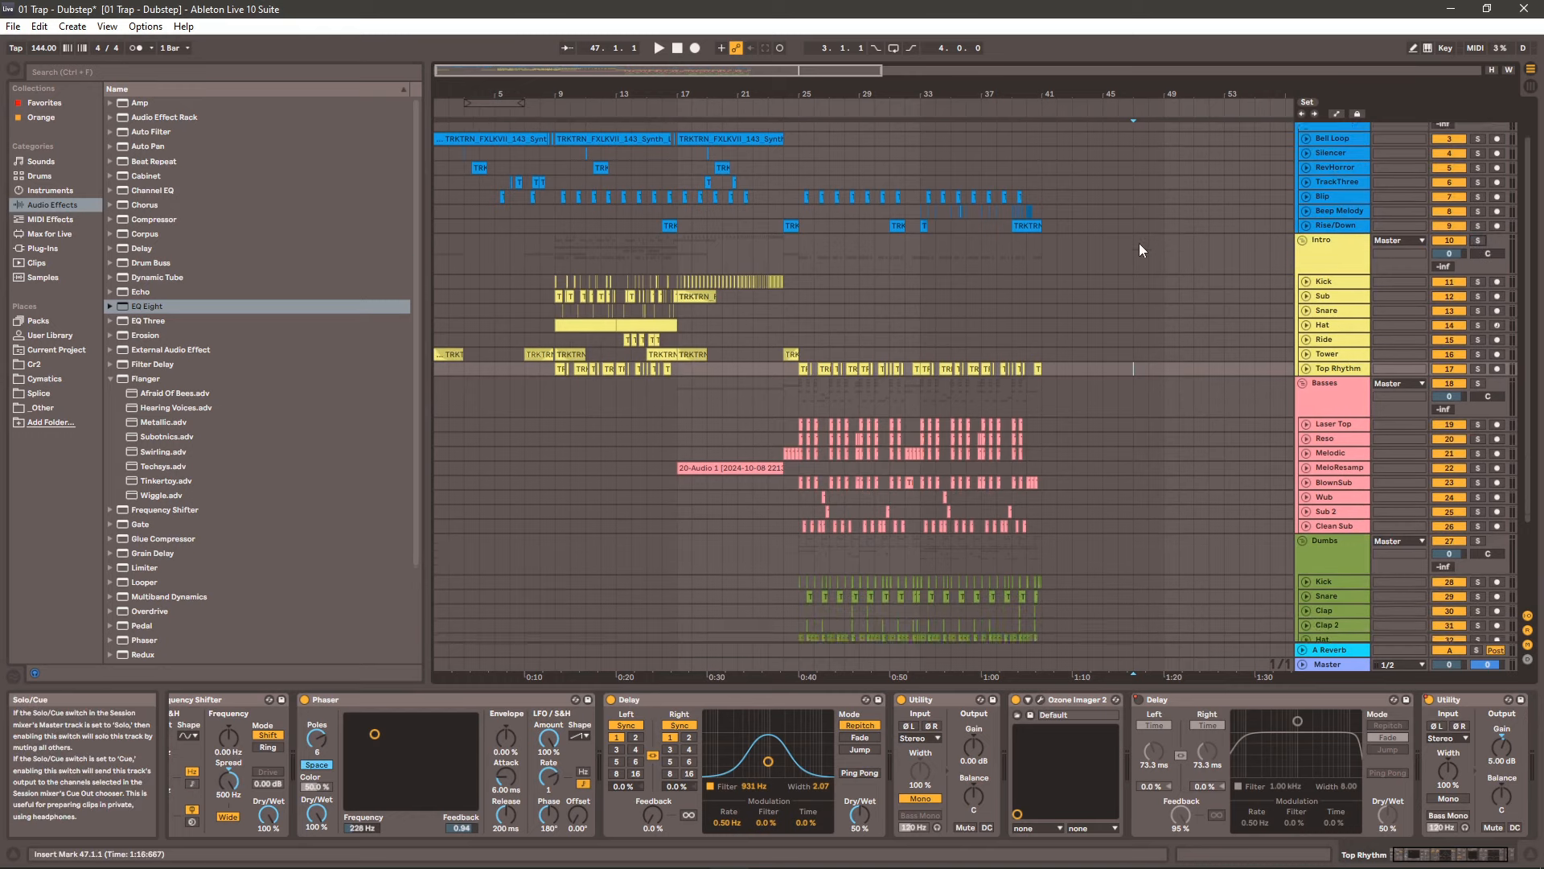
pyautogui.click(1478, 428)
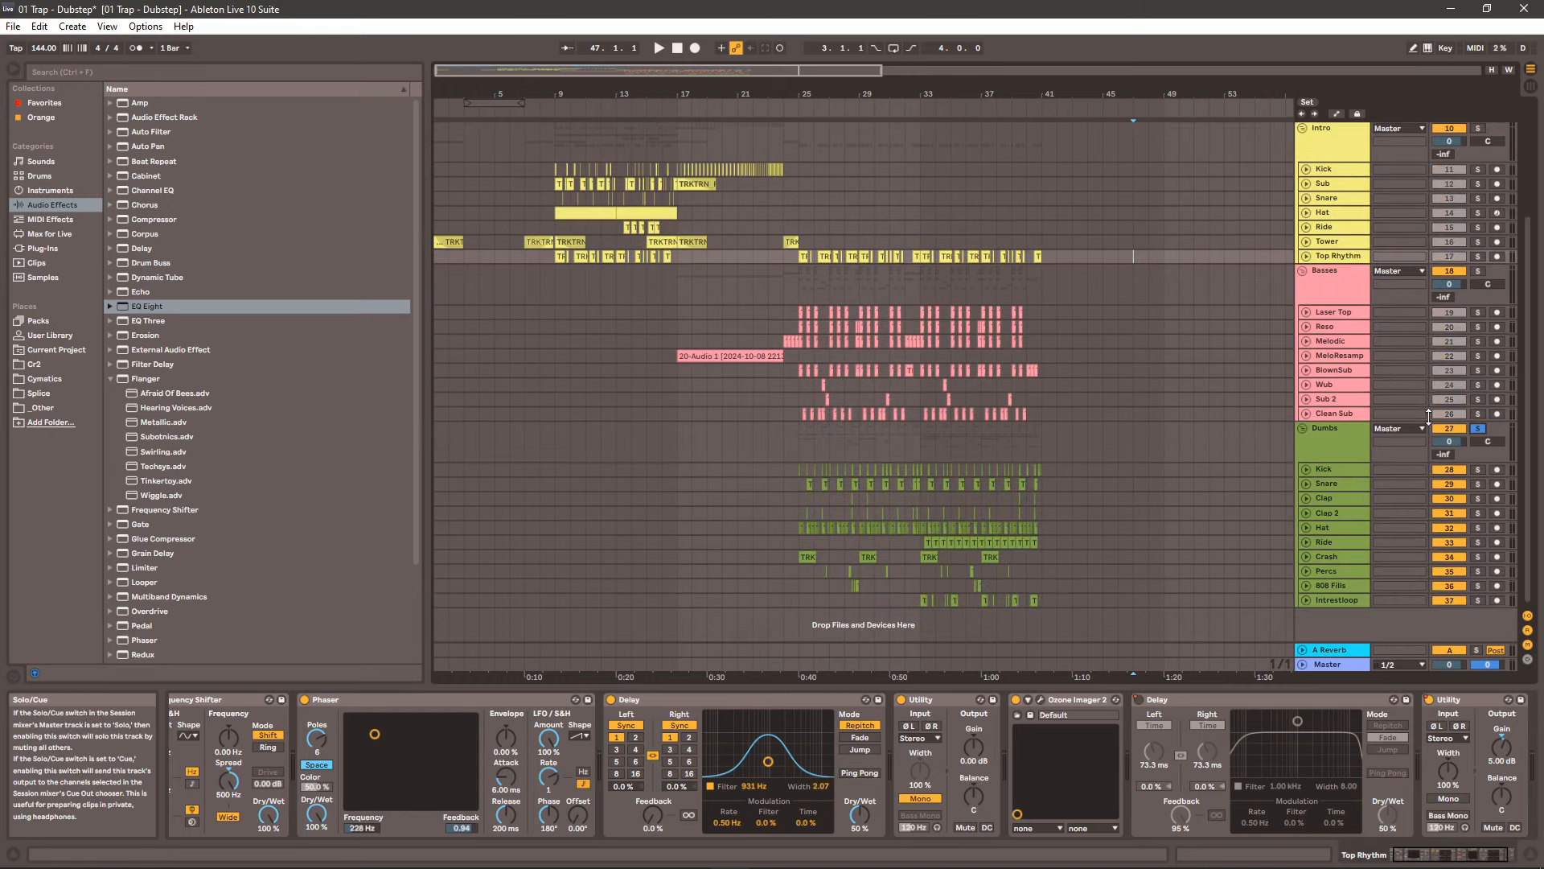
pyautogui.hotkey('ctrl', 's')
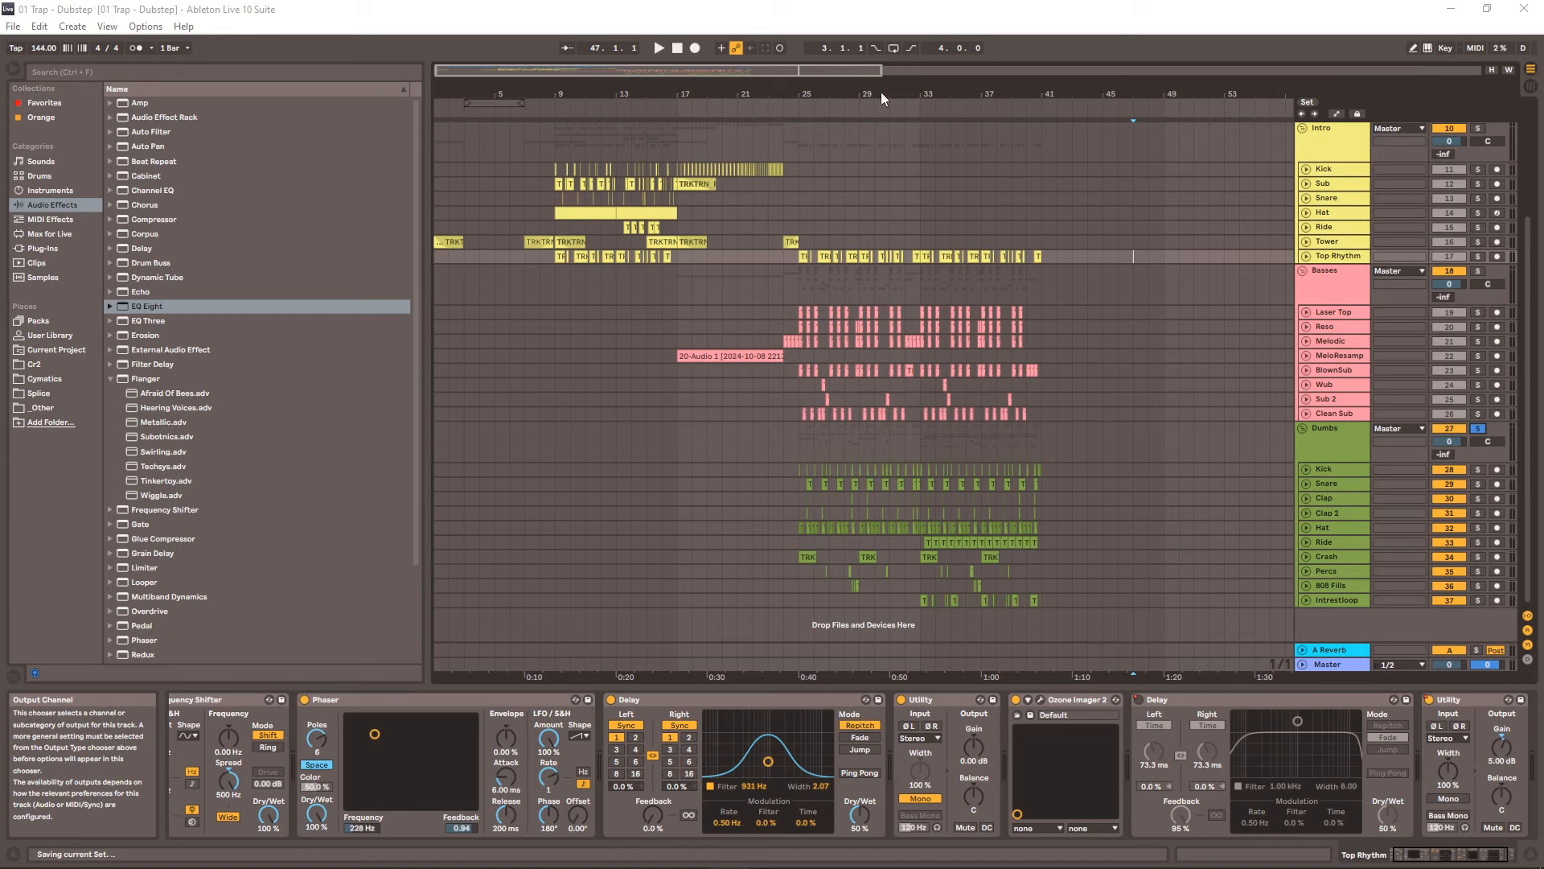
# - Play the soloed Dumbs group from bar 25 to hear the drop's drums alone
pyautogui.moveTo(901, 87); pyautogui.dragTo(871, 100)
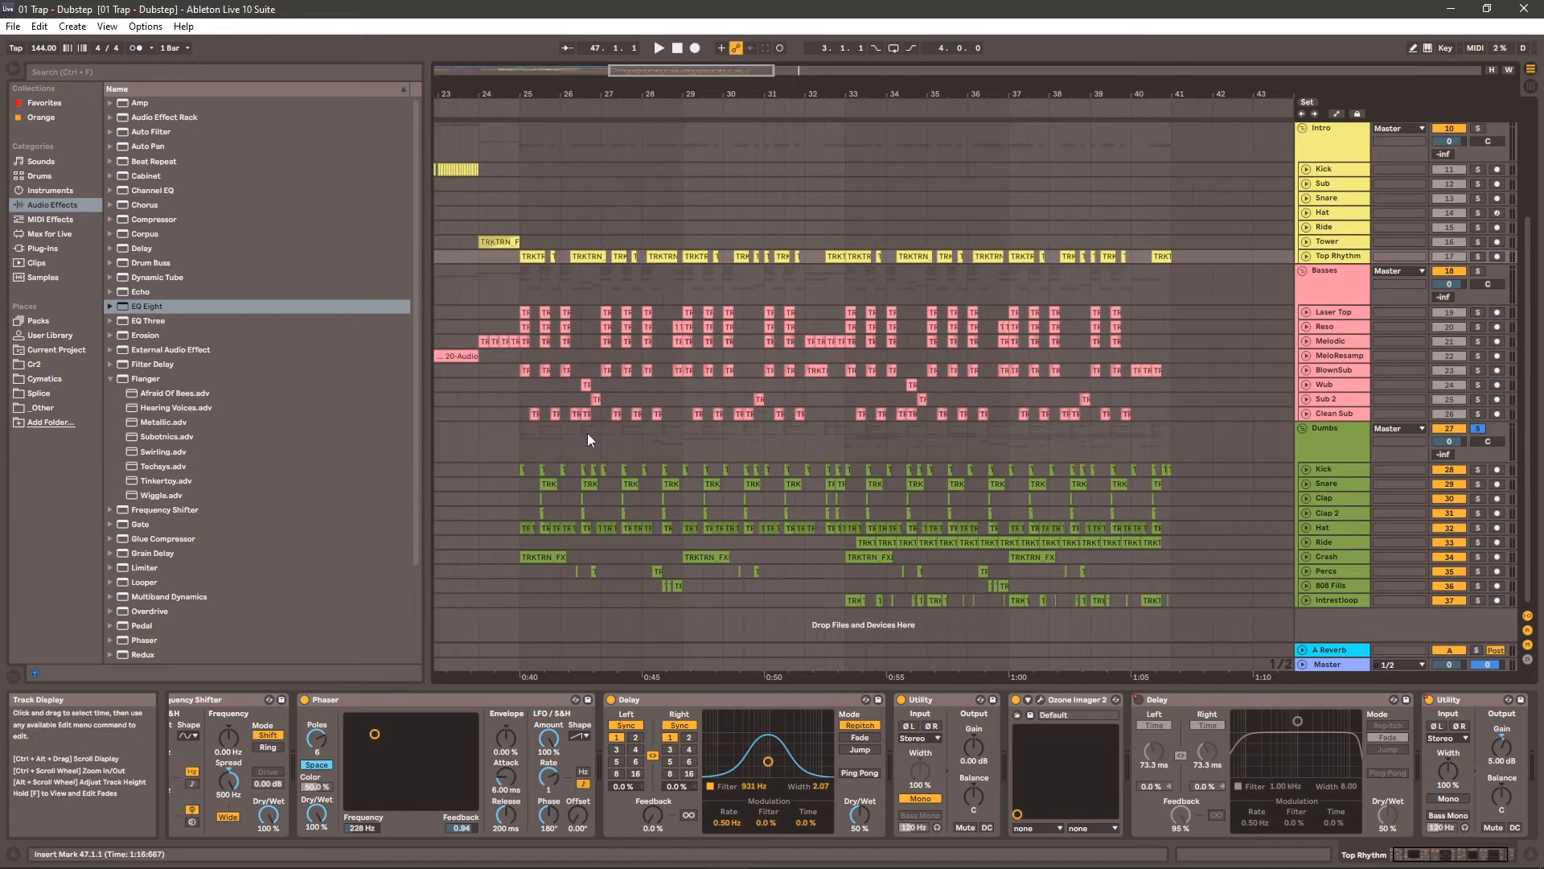
pyautogui.click(519, 438)
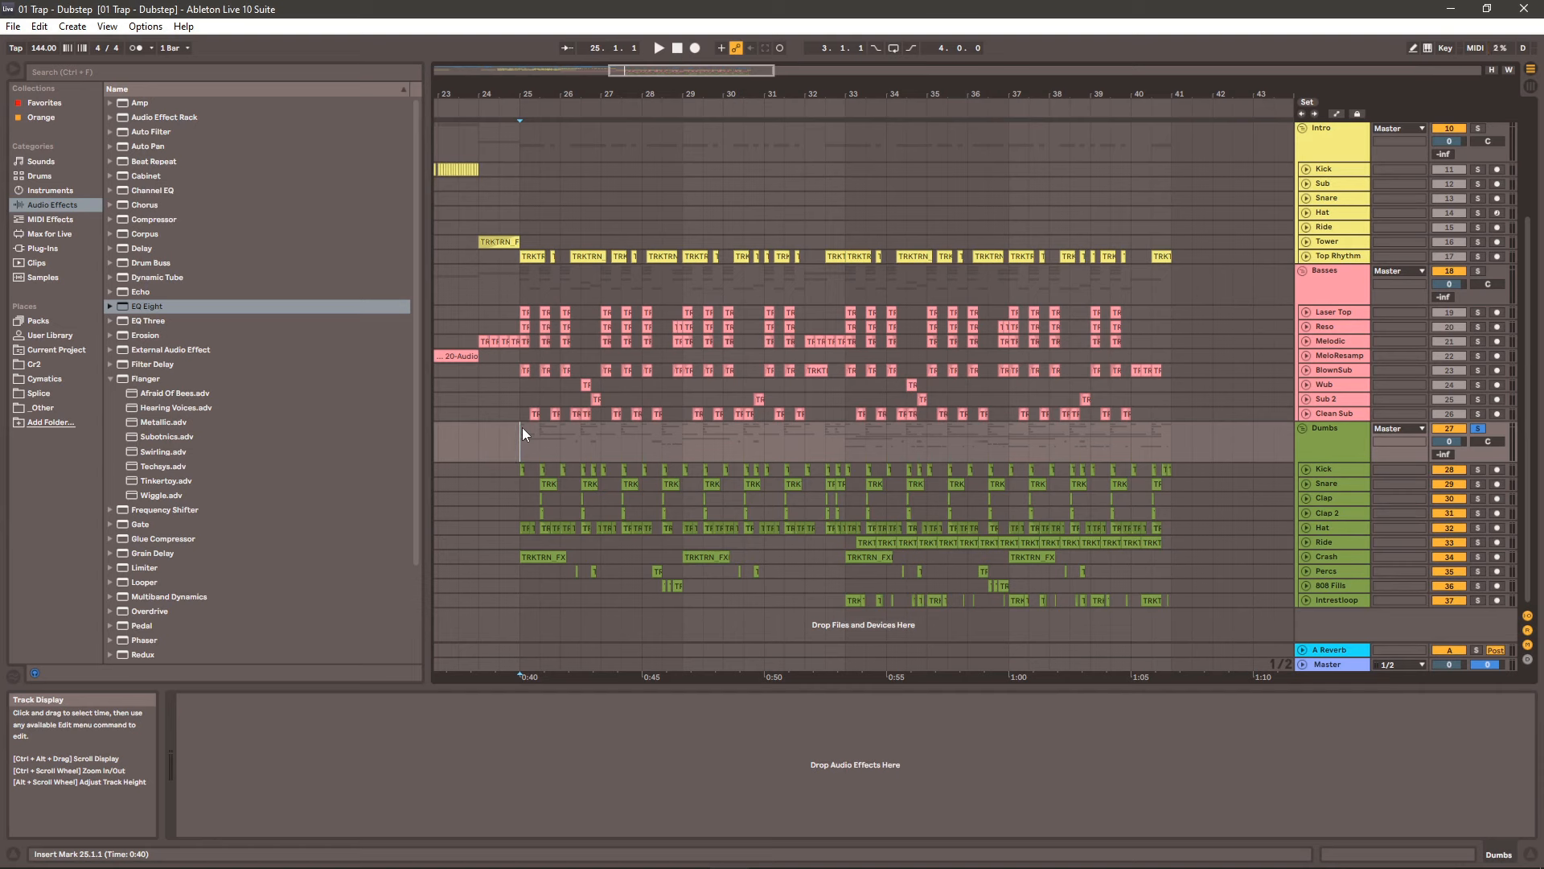
pyautogui.hotkey('shift', 'space')
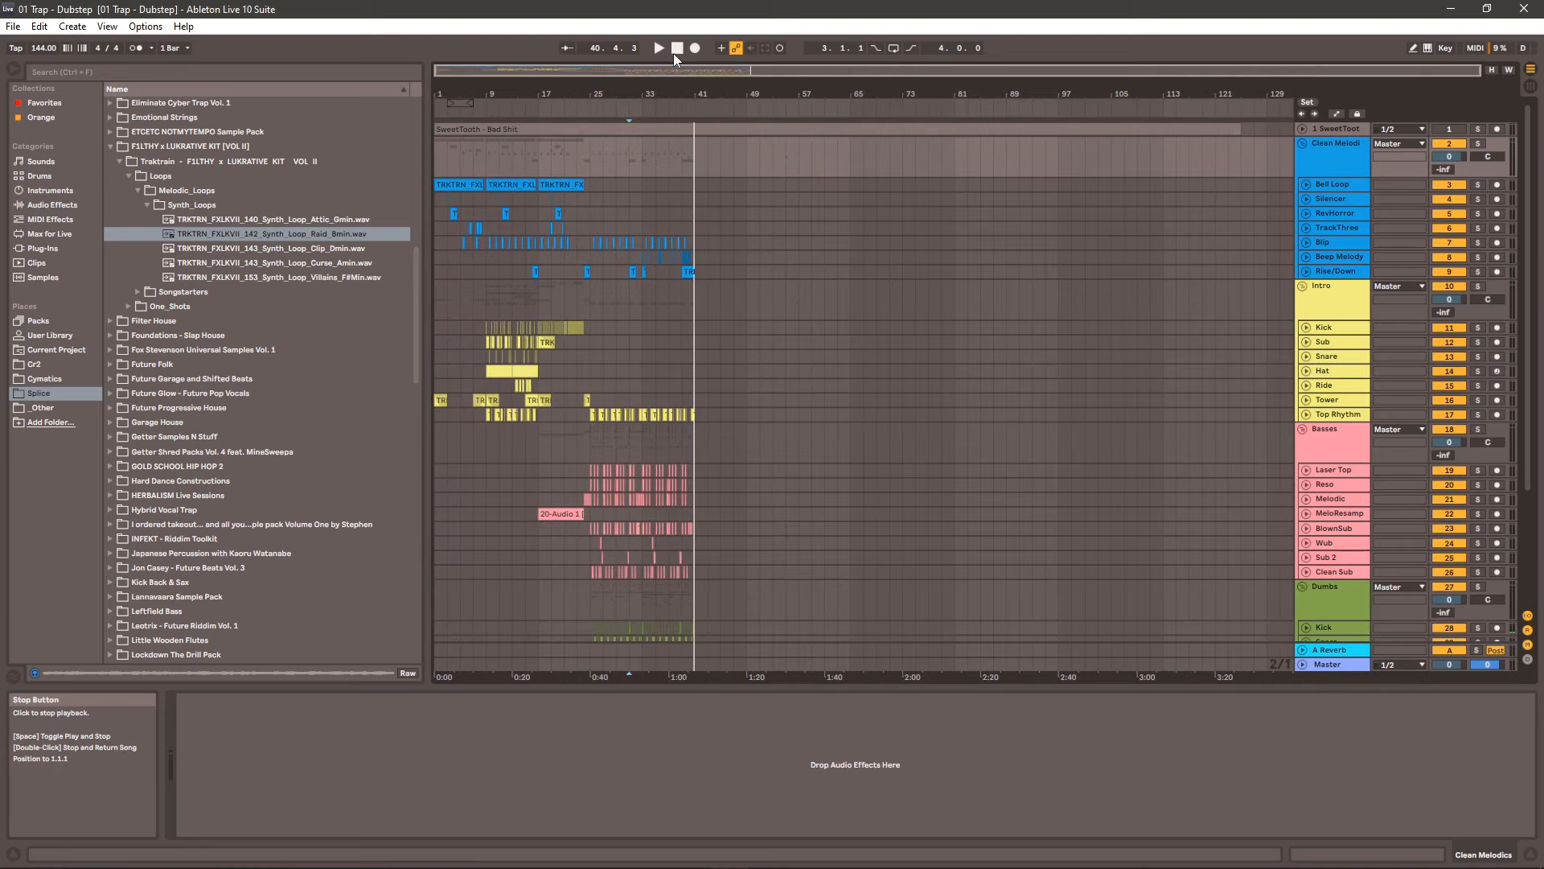
# - Return the song position to 1.1.1 and play the full arrangement from the beginning
pyautogui.doubleClick(675, 50)
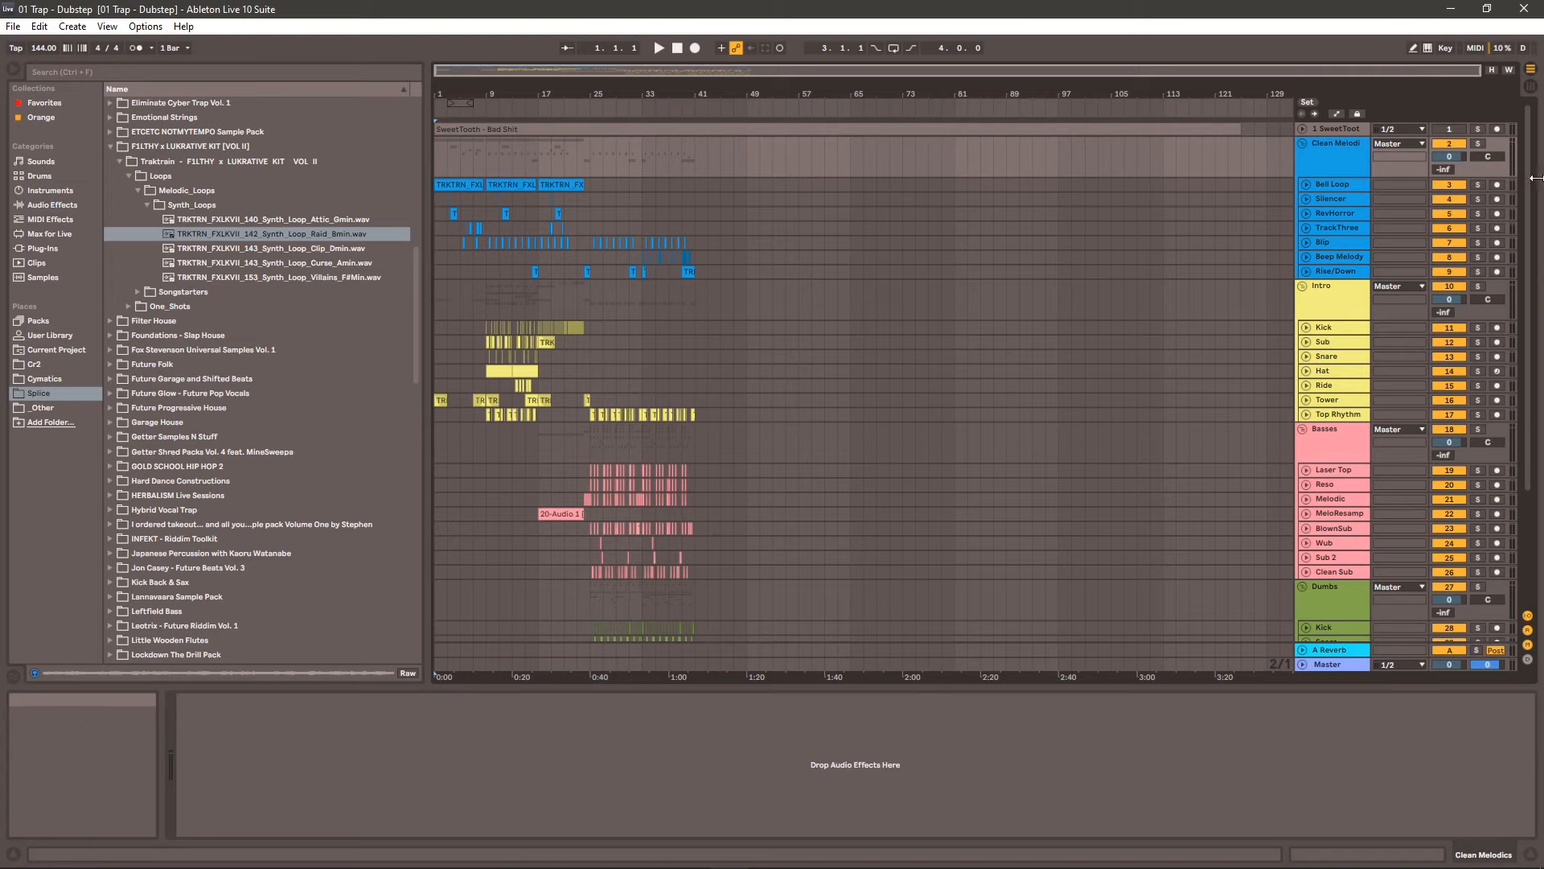
pyautogui.moveTo(1529, 178)
pyautogui.mouseDown()
pyautogui.moveTo(1522, 338)
pyautogui.moveTo(1537, 159)
pyautogui.mouseUp()
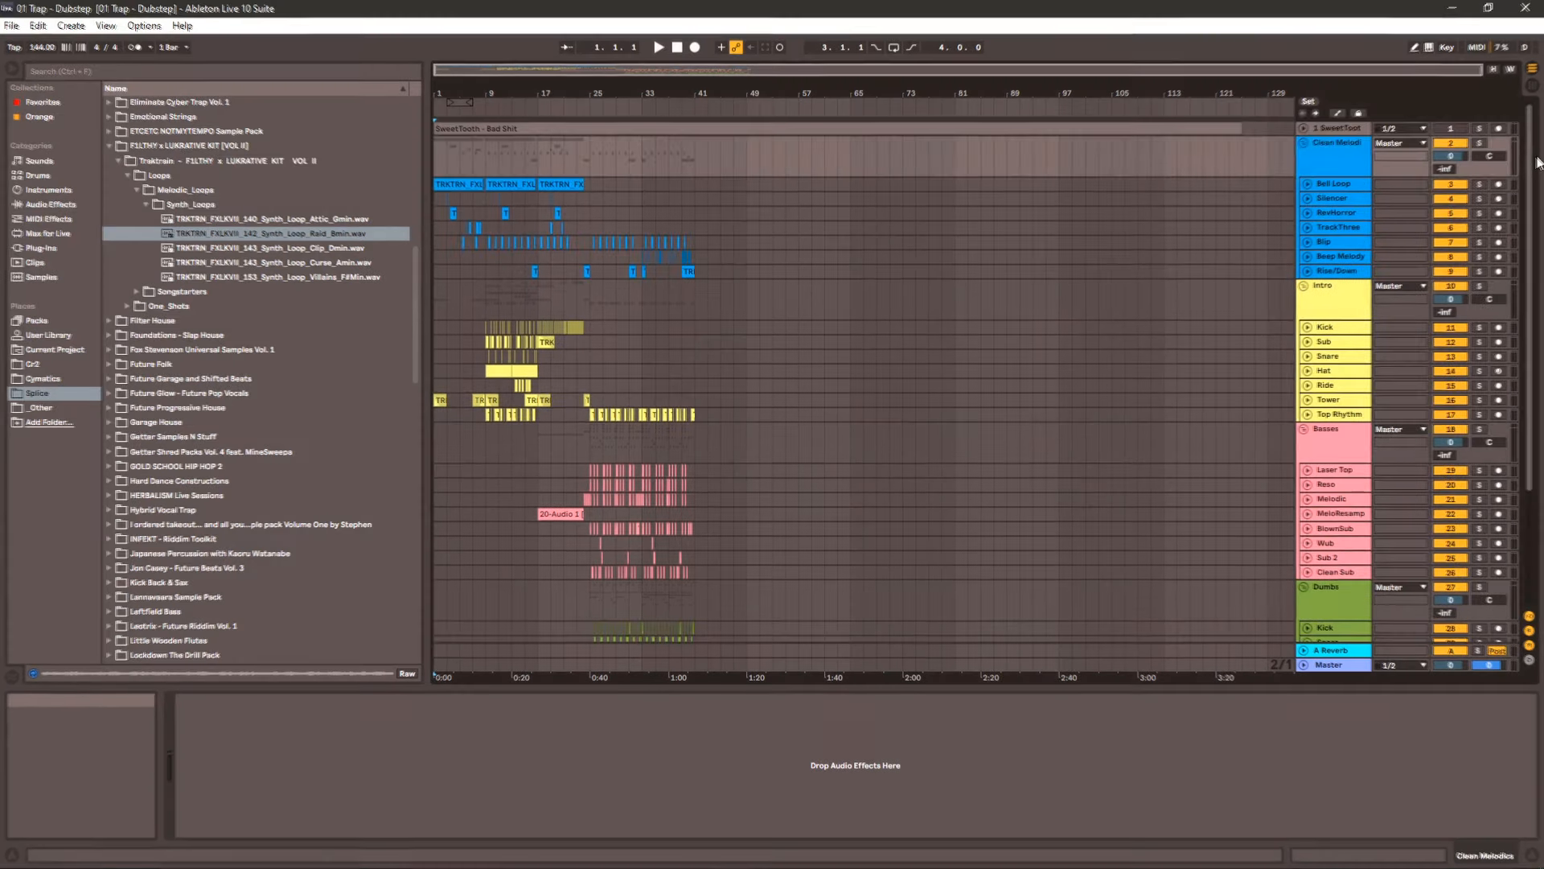
pyautogui.press('space')
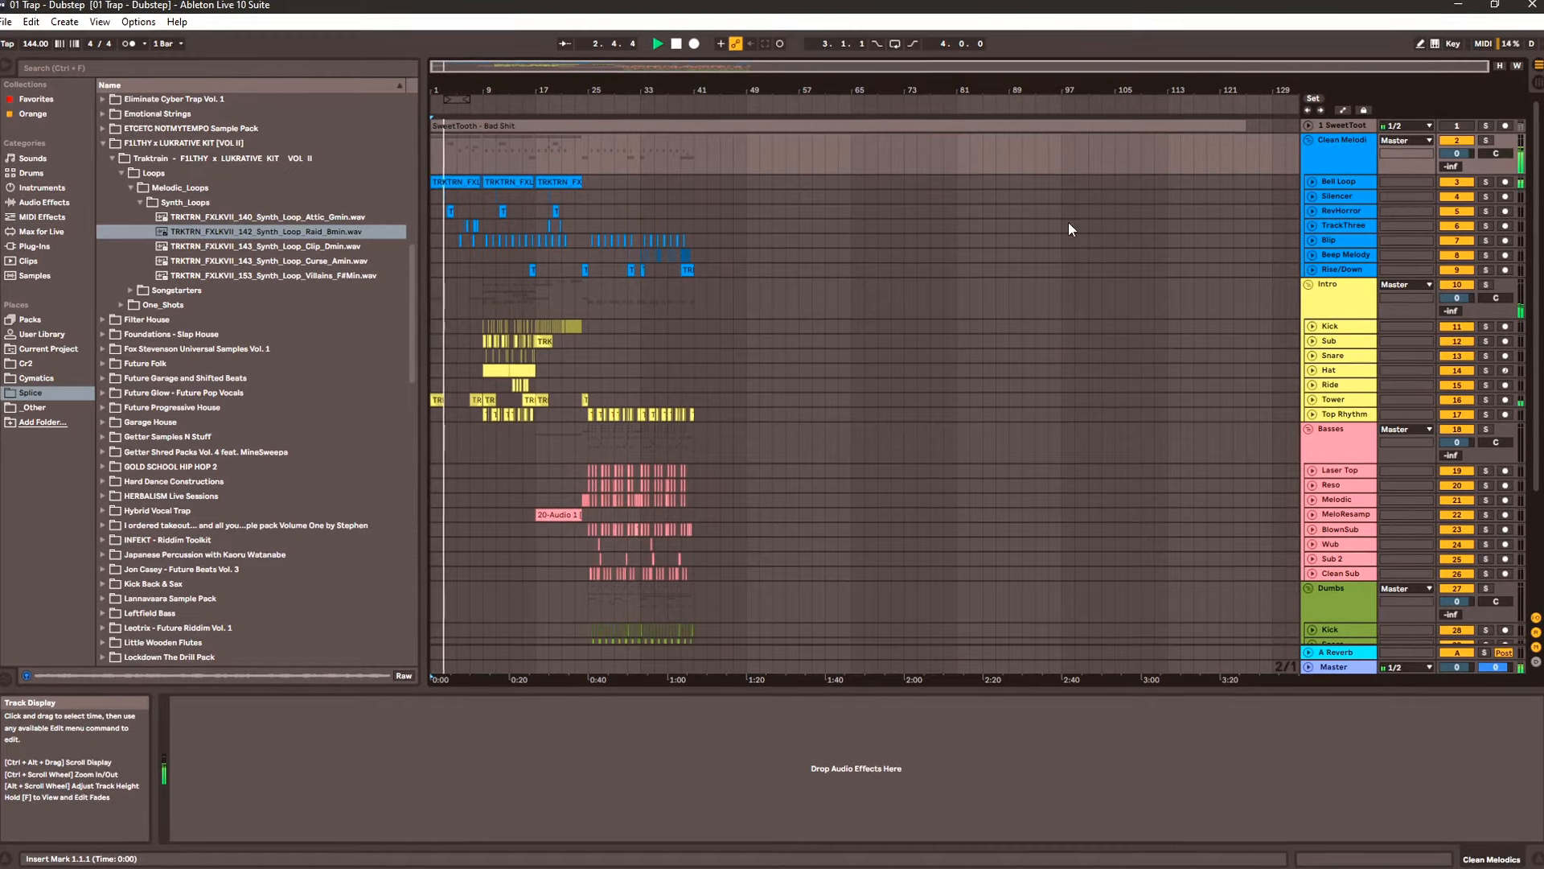
# - Unfold the Bell Loop track and show the Sub track's device chain while the arrangement plays
pyautogui.moveTo(536, 89); pyautogui.dragTo(1280, 175)
pyautogui.click(1316, 180)
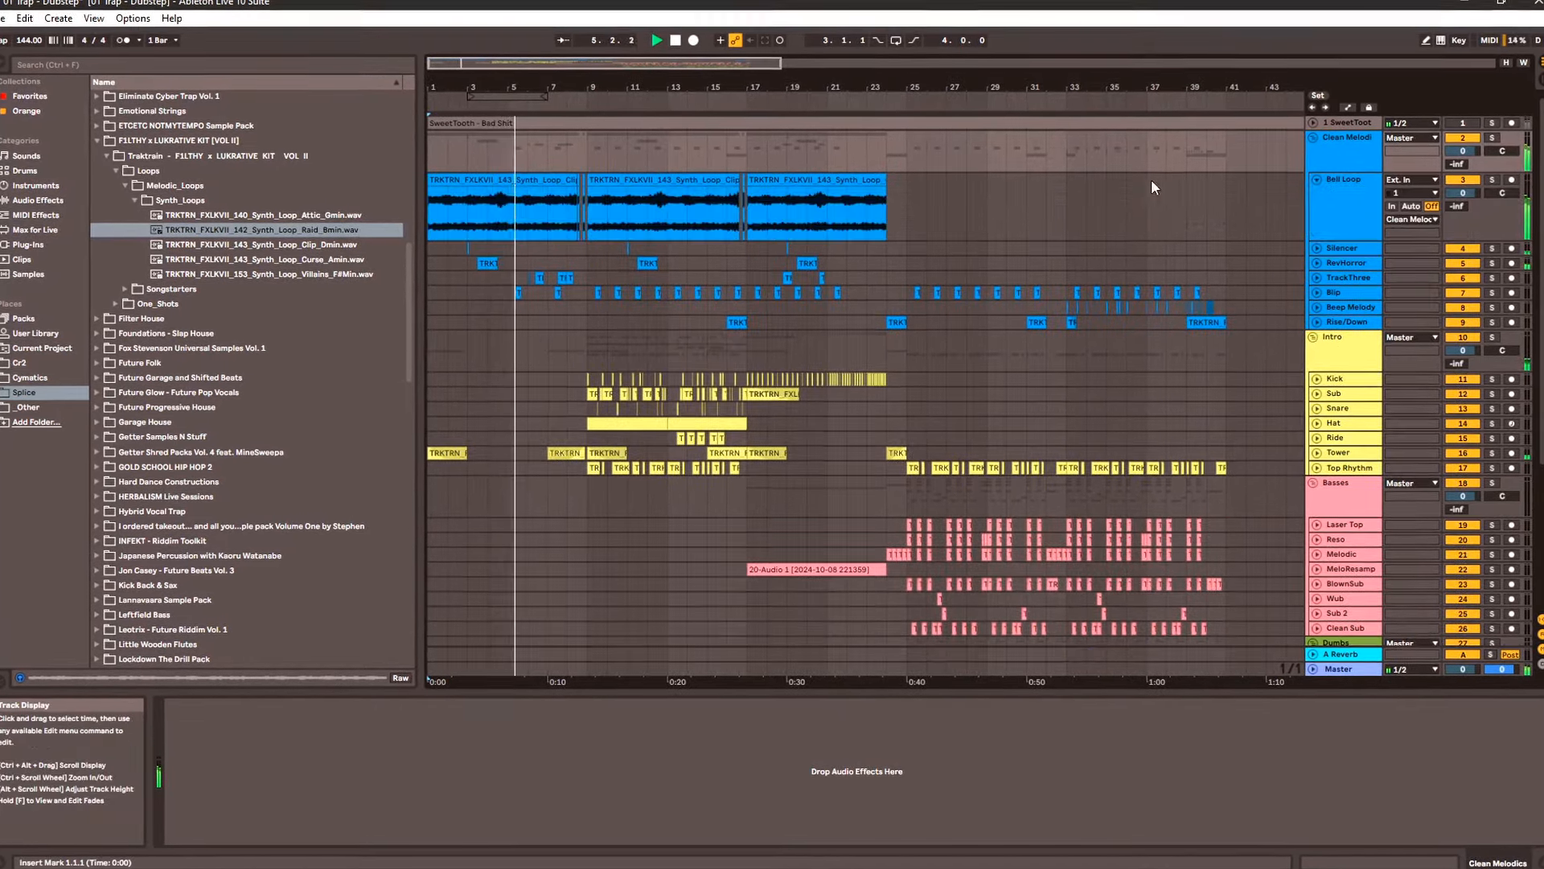
pyautogui.scroll(-3, 1234, 331)
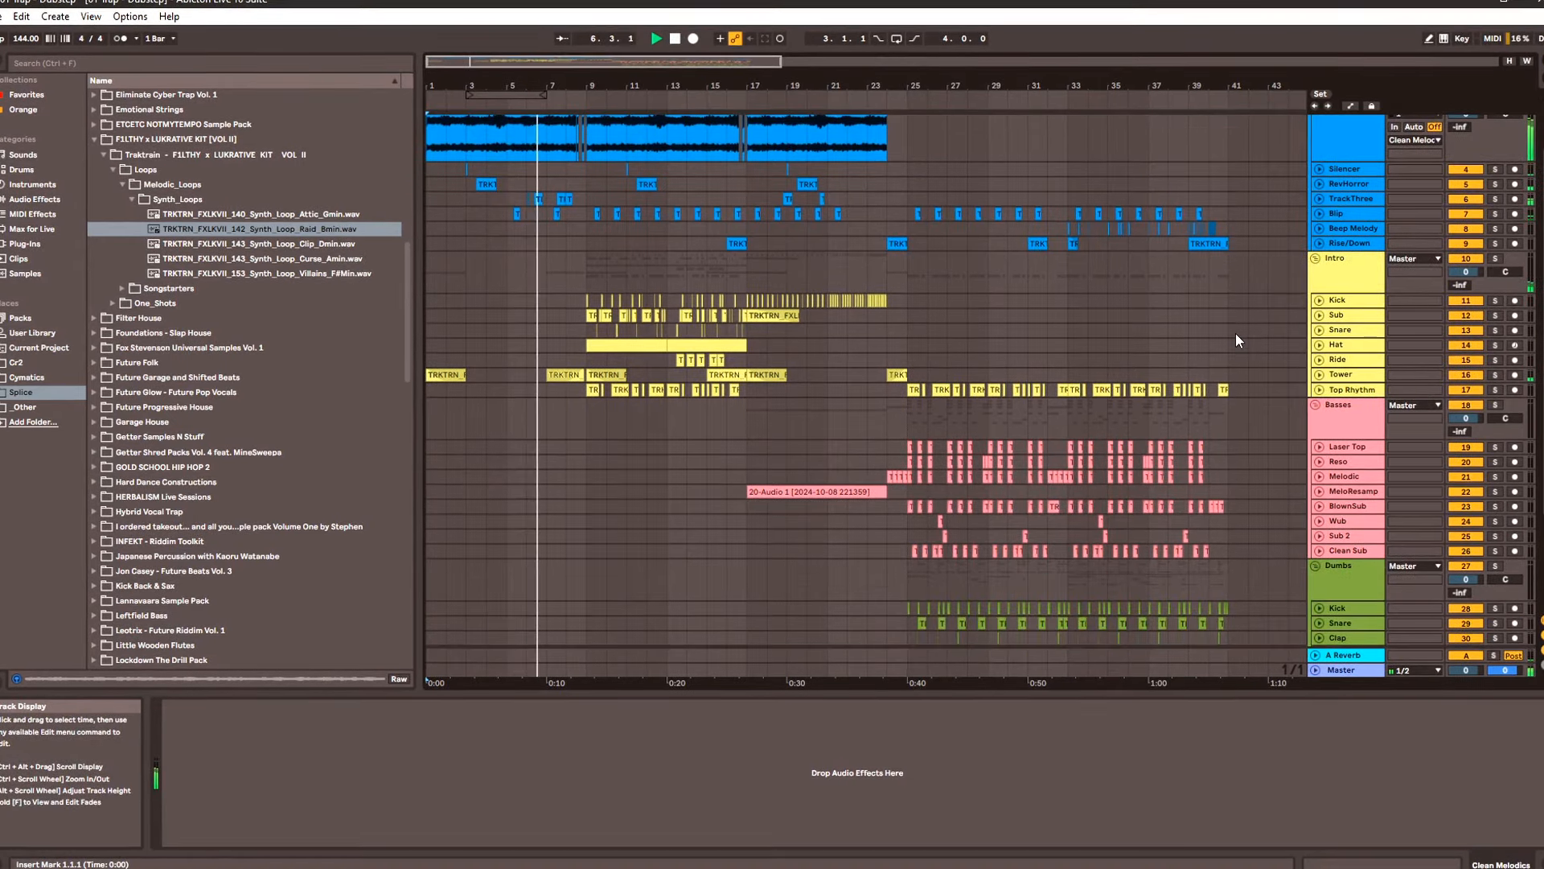
pyautogui.click(1370, 299)
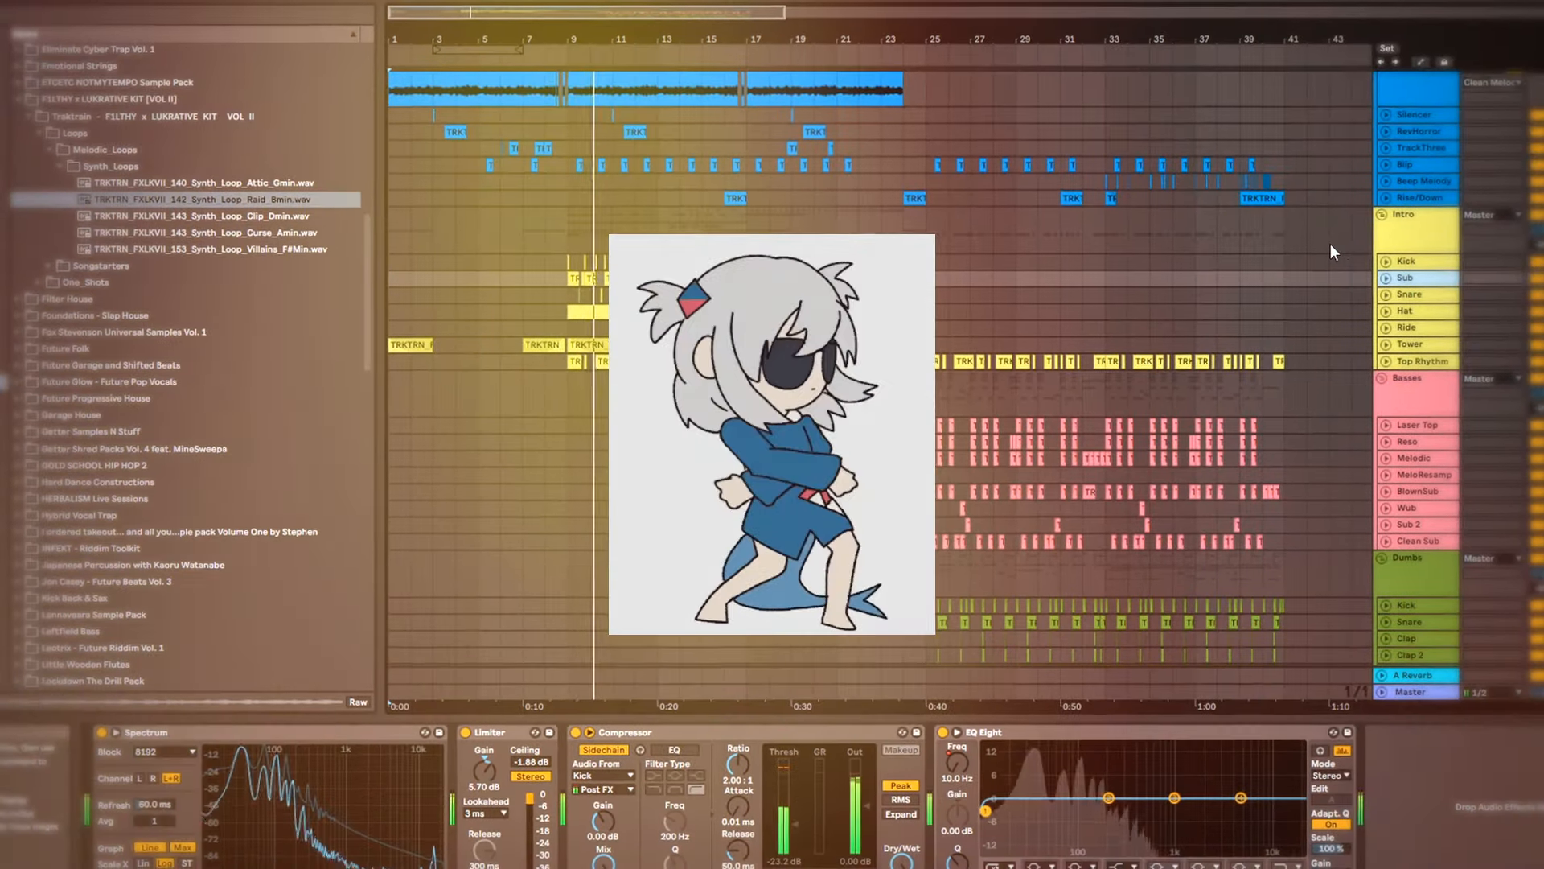
pyautogui.scroll(-1, 1330, 244)
pyautogui.moveTo(1070, 42); pyautogui.dragTo(1039, 50)
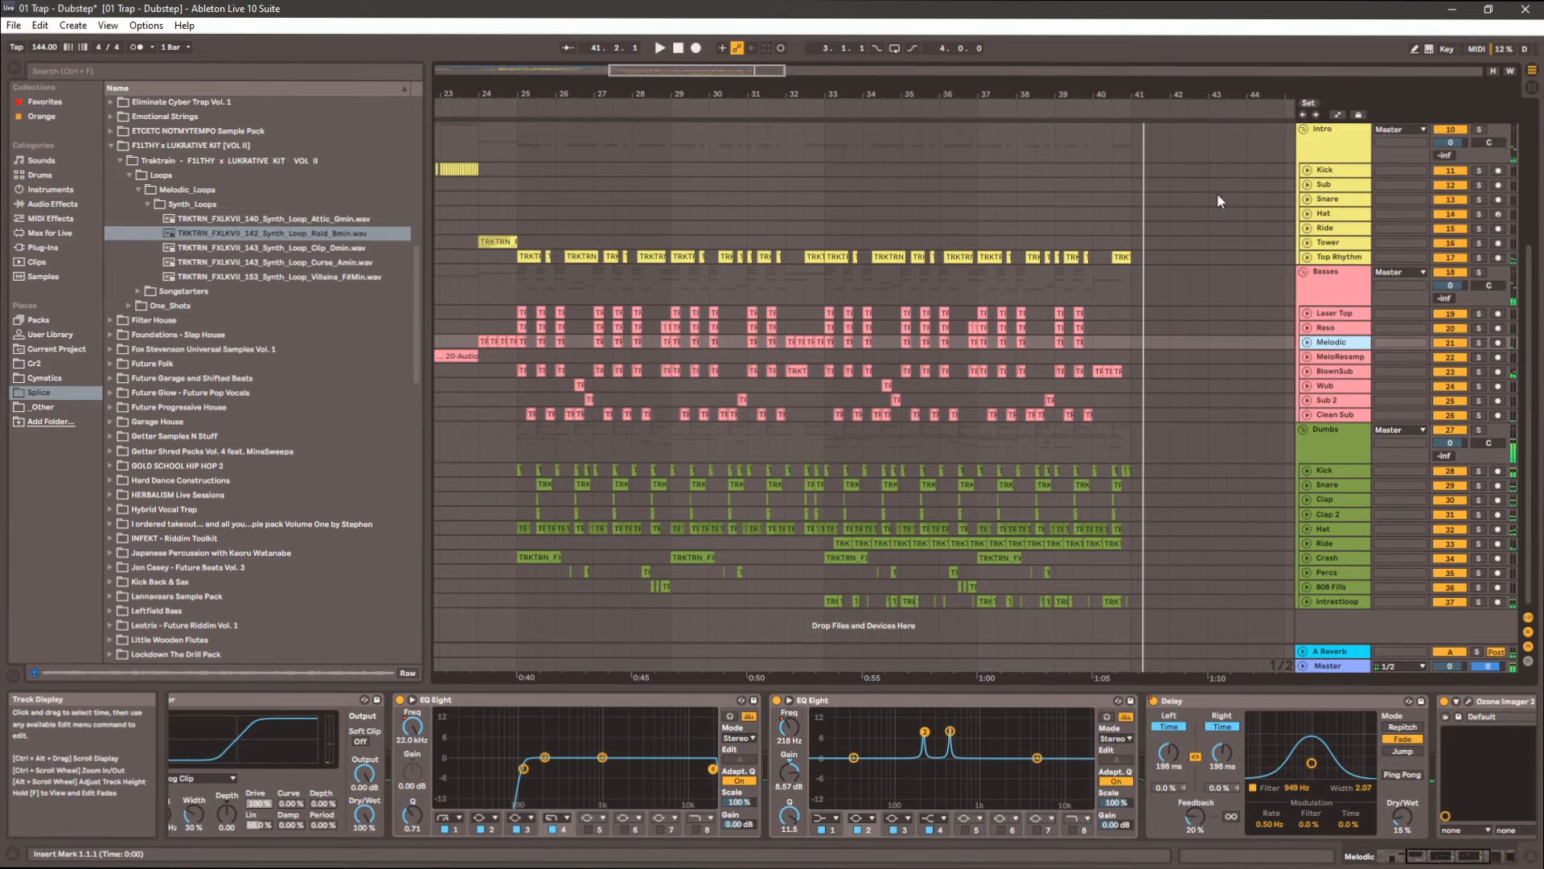
# - Save the set, play the F1LTHY x LUKRATIVE KIT [VOL II] pack preview in Splice, and switch back to Ableton Live
pyautogui.hotkey('ctrl', 's')
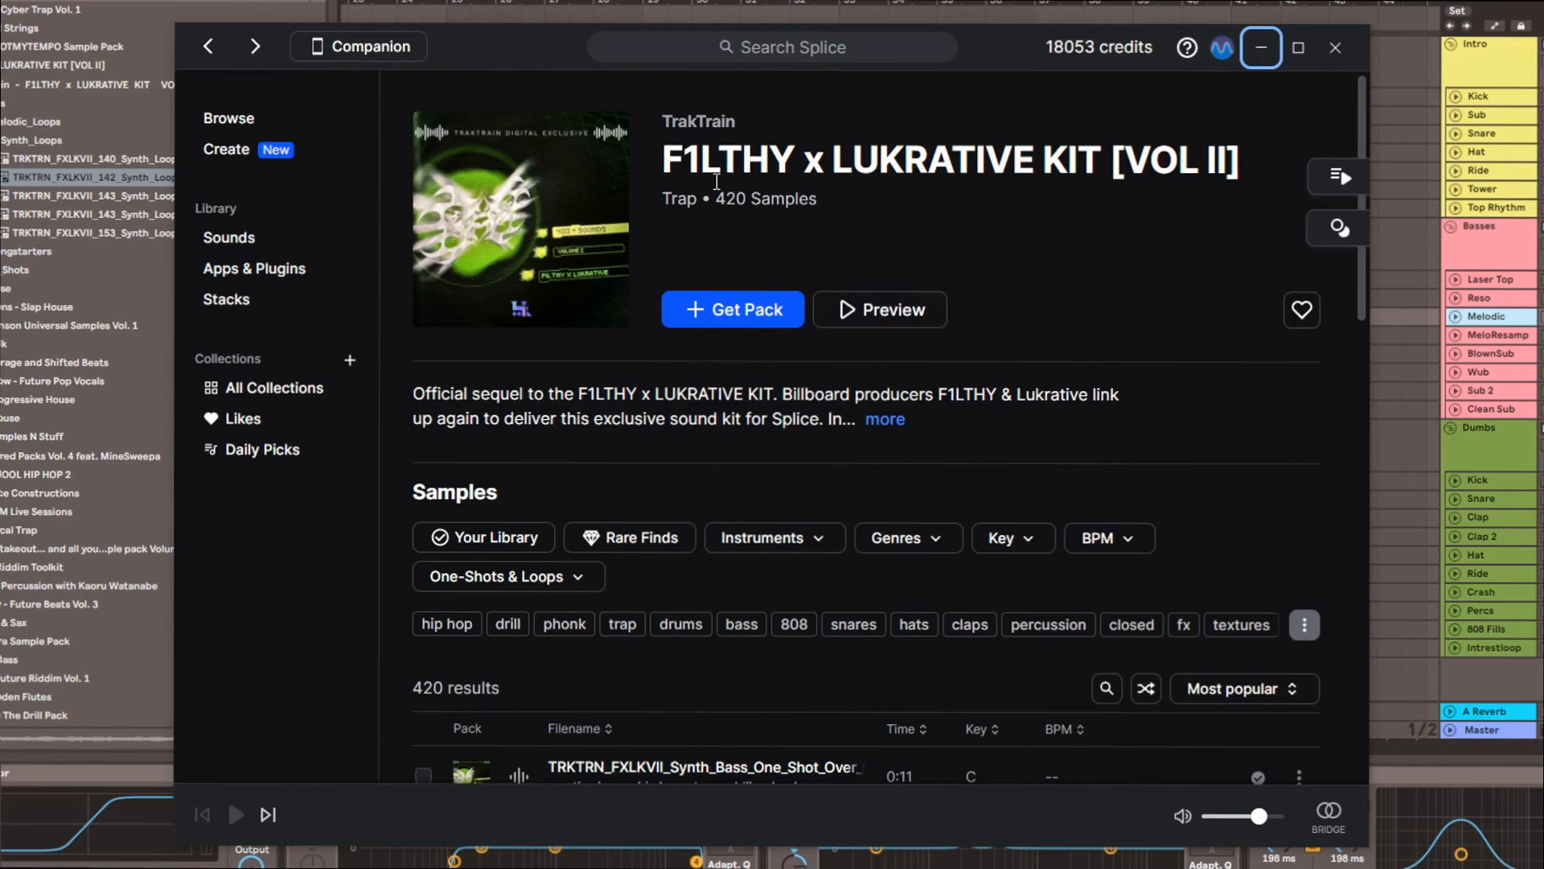
pyautogui.click(851, 319)
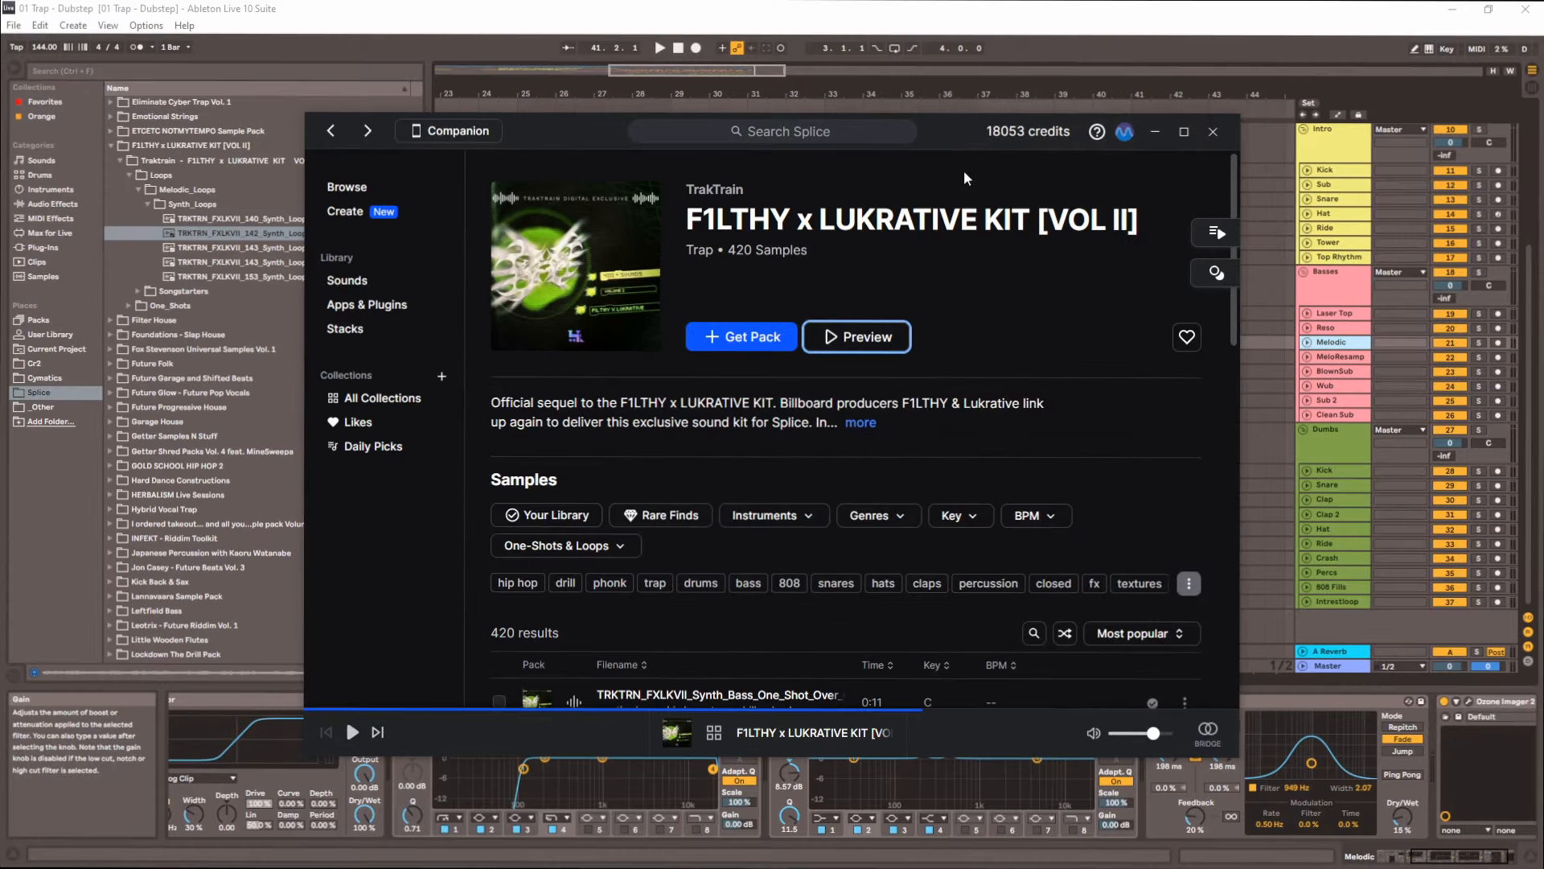
pyautogui.click(963, 16)
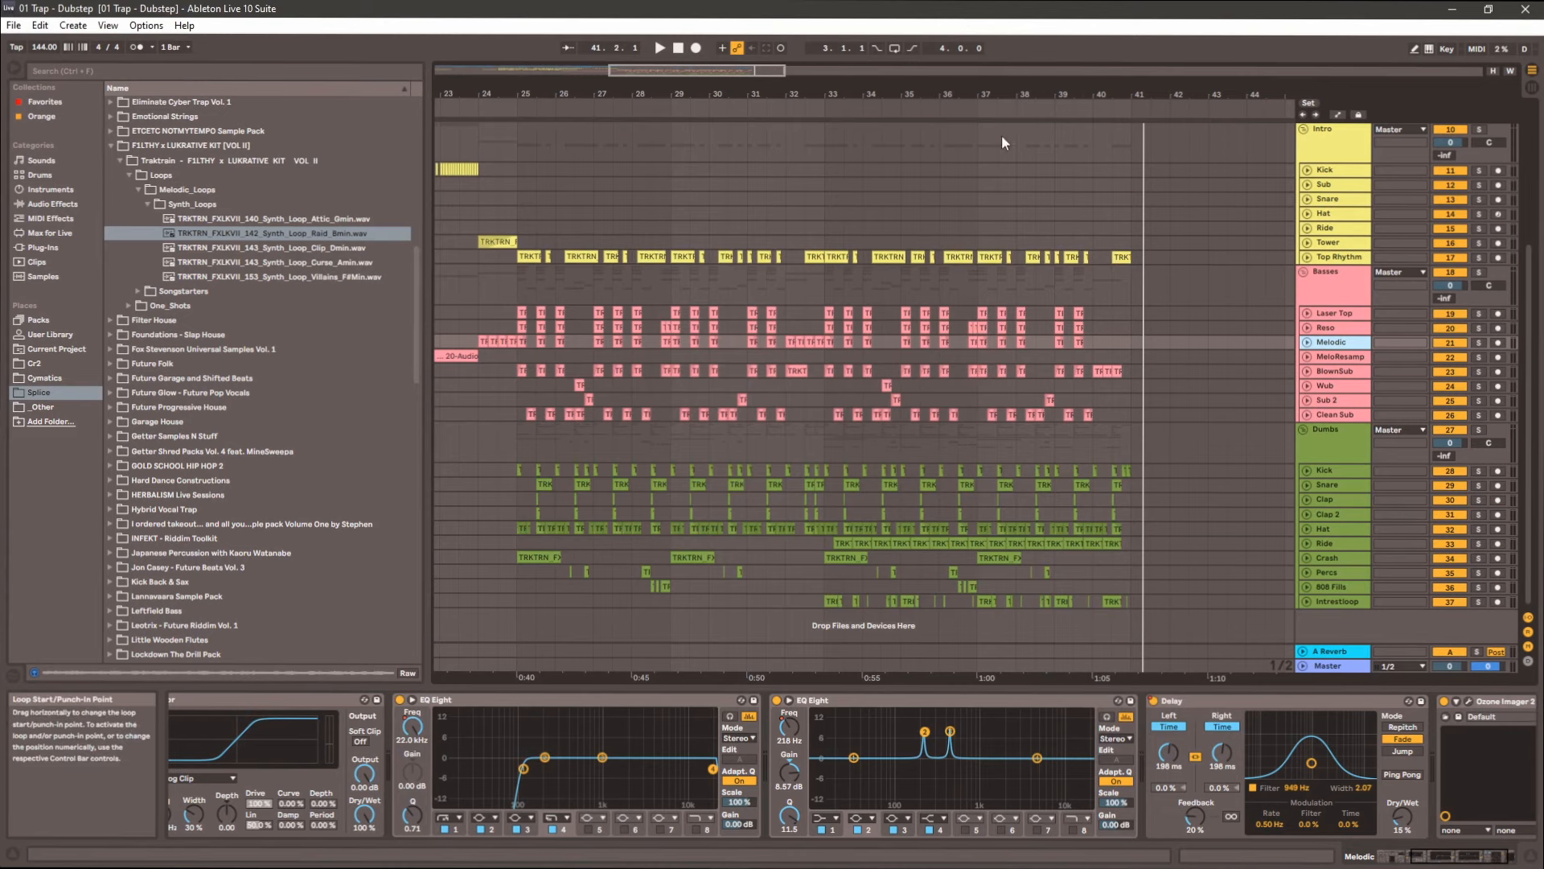
pyautogui.moveTo(864, 95); pyautogui.dragTo(909, 95)
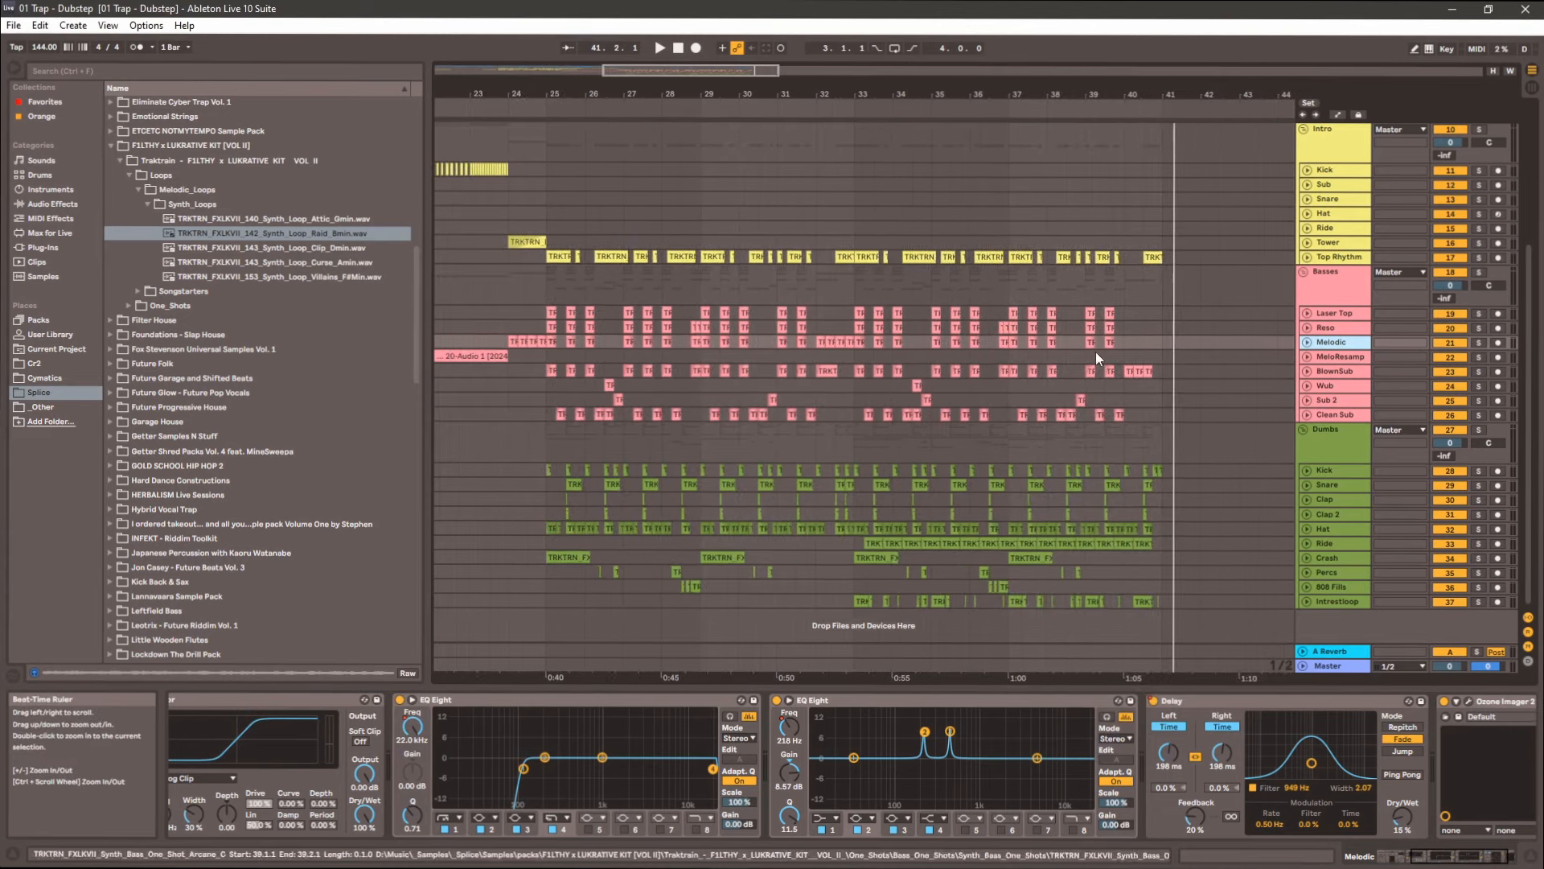
pyautogui.scroll(3, 1262, 332)
pyautogui.scroll(-3, 1255, 314)
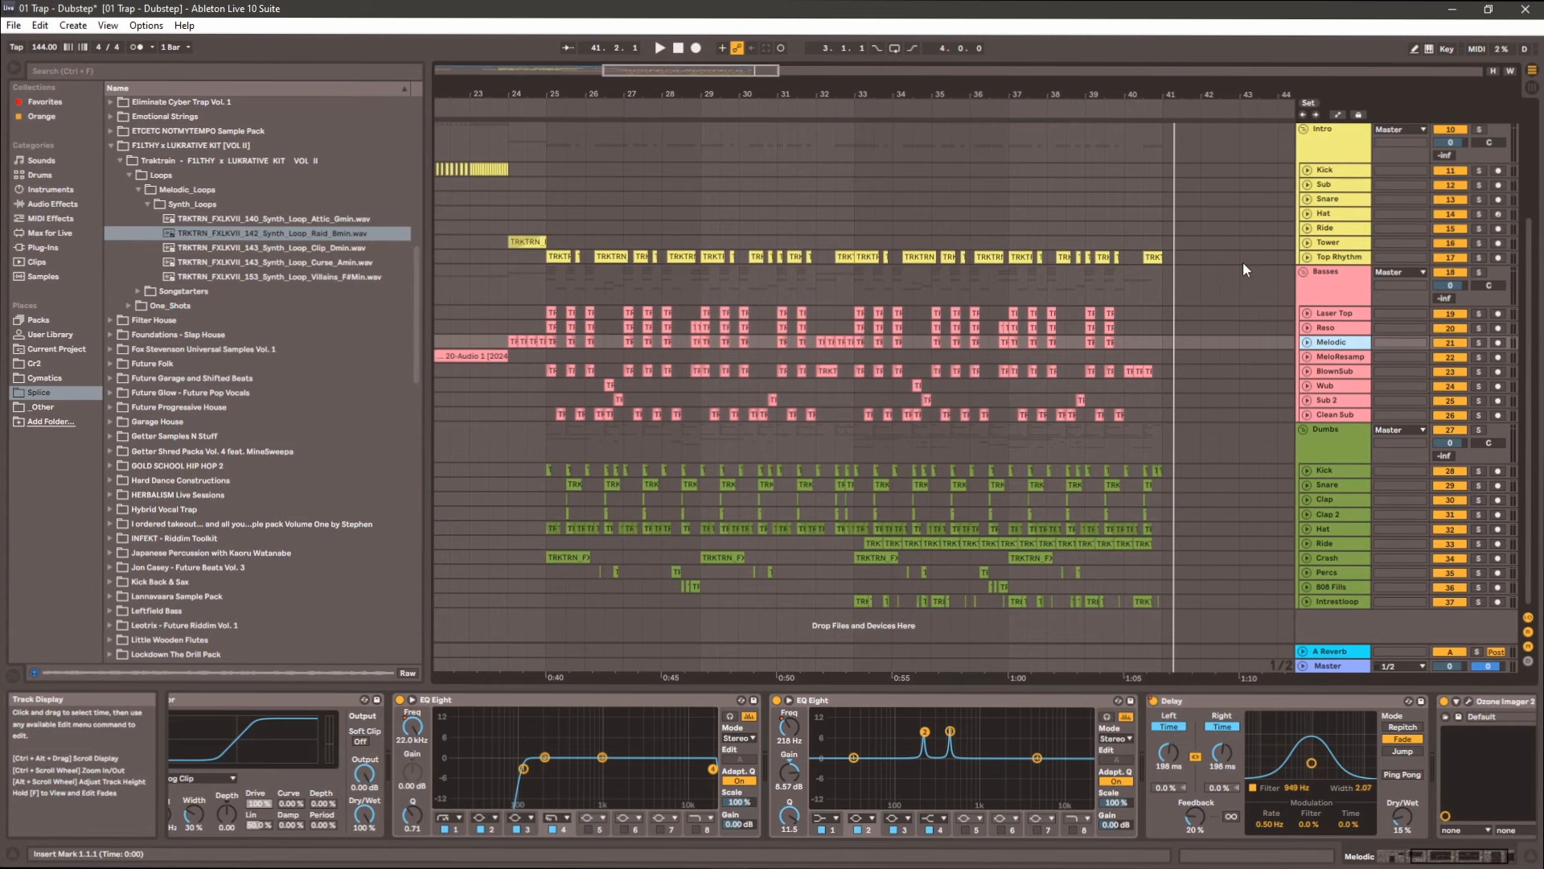